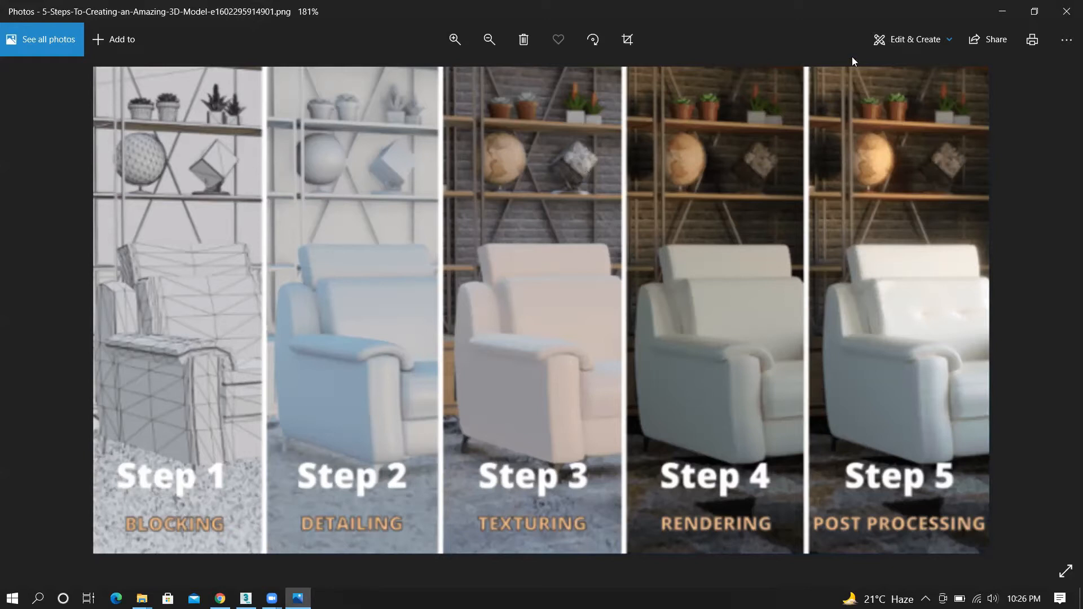
# Switch from the picture viewer to the Lecture#1 scene in 3ds Max and activate the Top and Front viewports in turn
pyautogui.click(1002, 12)
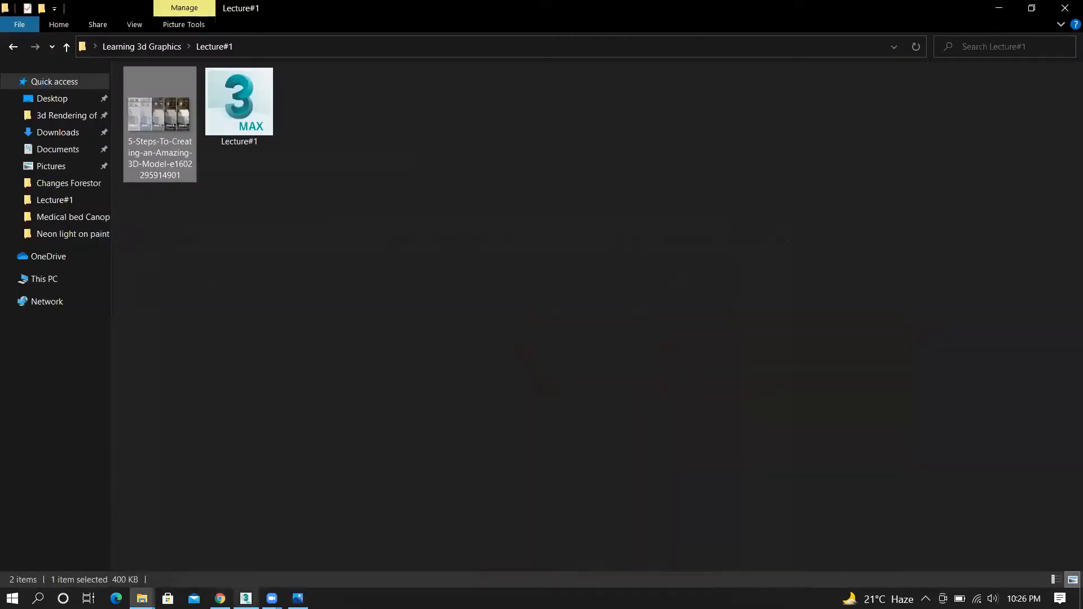
pyautogui.click(246, 598)
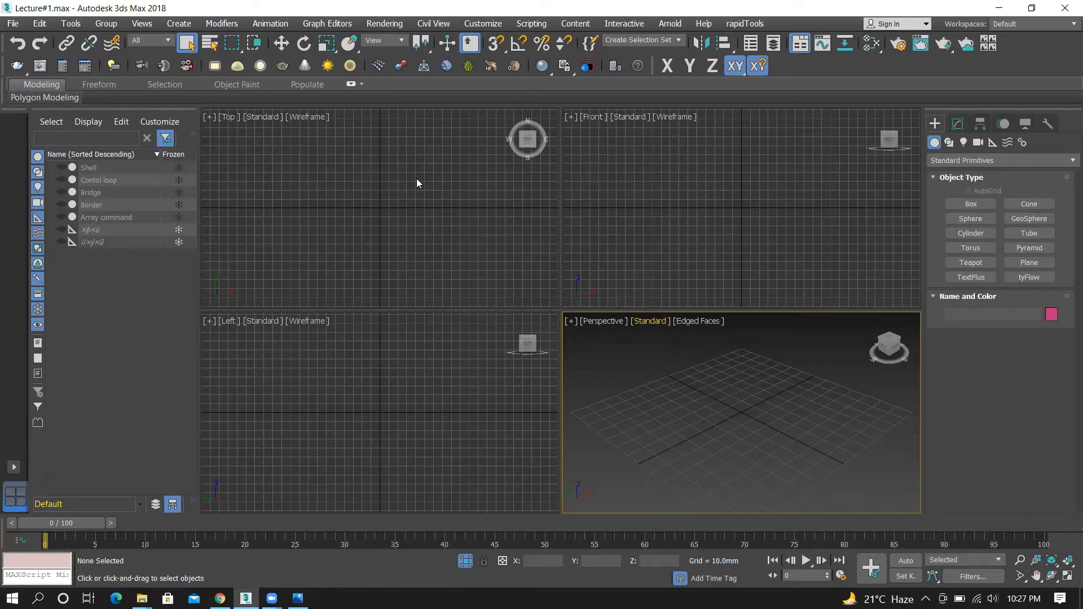
pyautogui.click(452, 152)
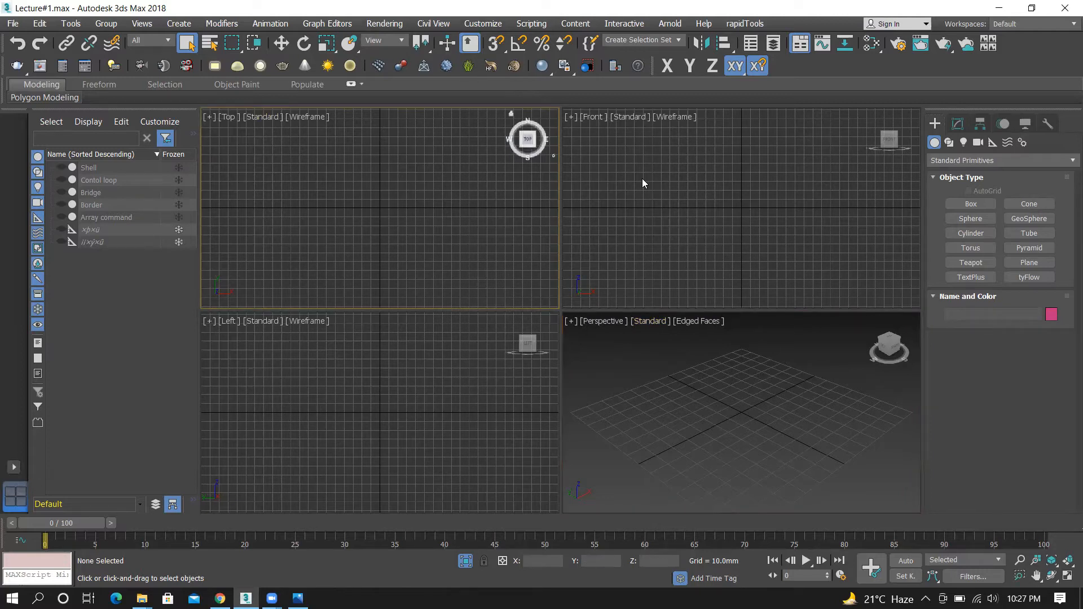
pyautogui.click(722, 186)
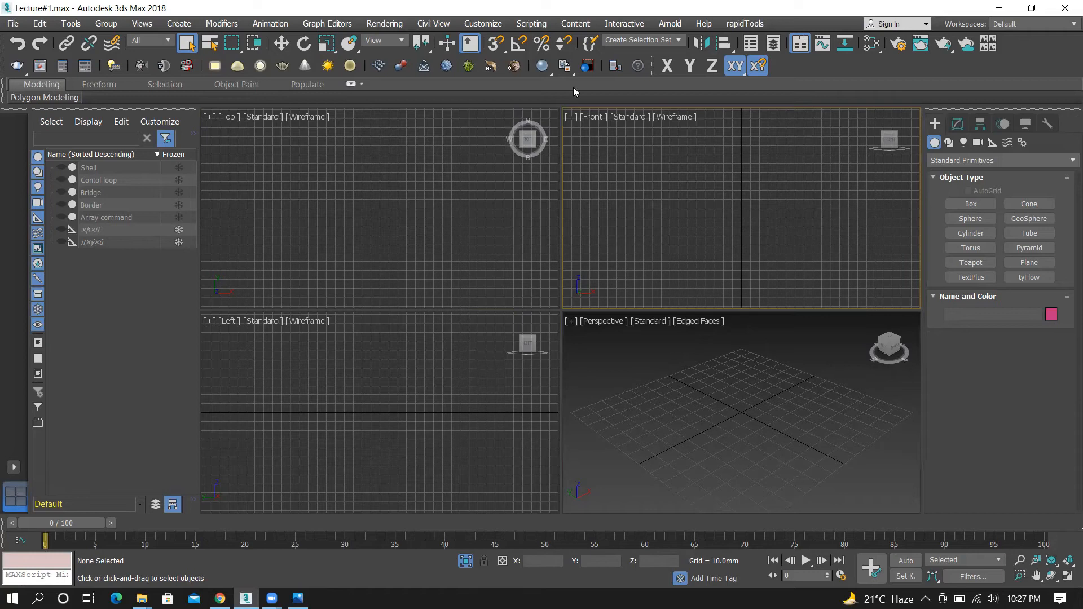
# Configure the scene units with one system unit equal to 1.0 millimeter and the metric display scale in millimeters
pyautogui.click(481, 24)
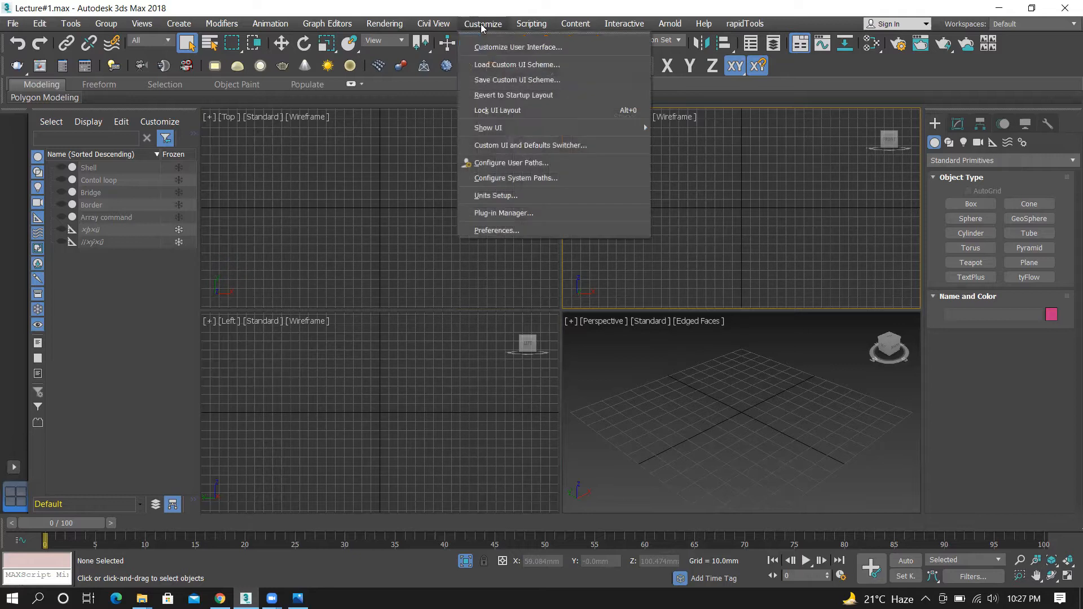
pyautogui.click(494, 196)
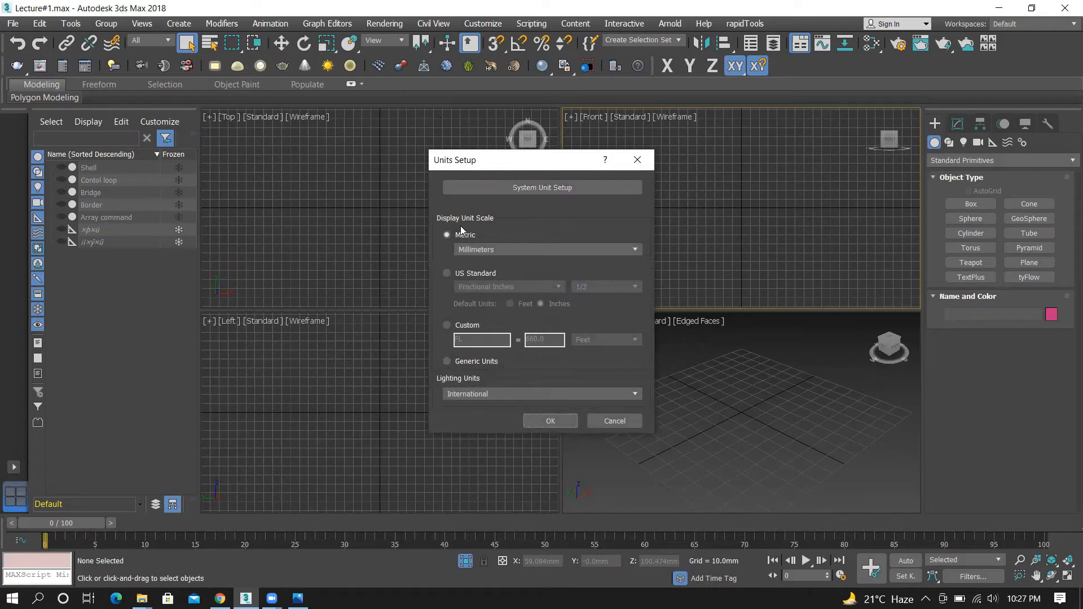
pyautogui.click(528, 187)
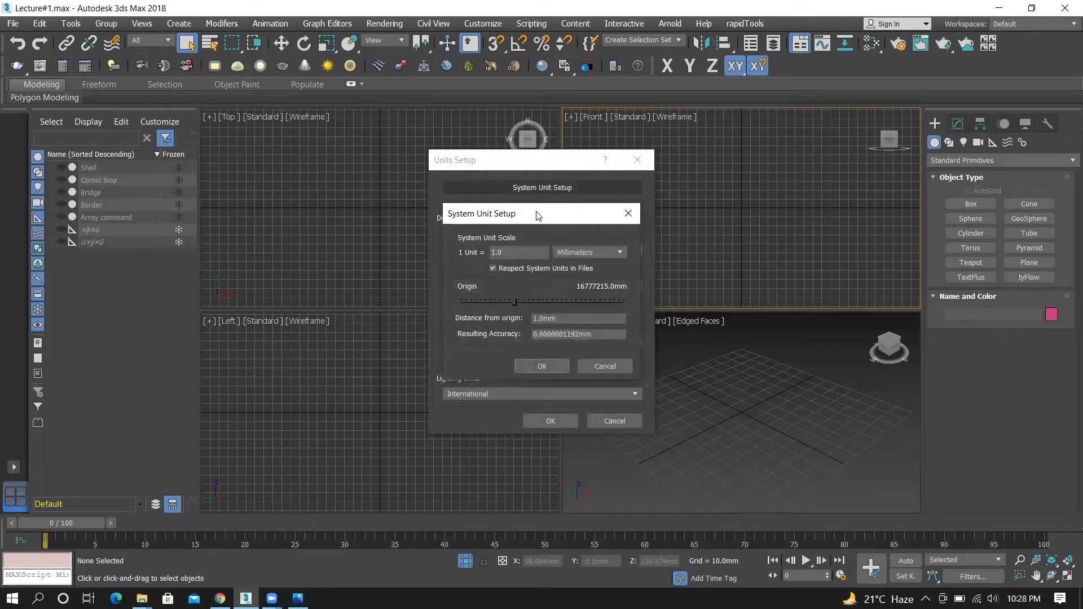
pyautogui.moveTo(535, 217); pyautogui.dragTo(759, 168)
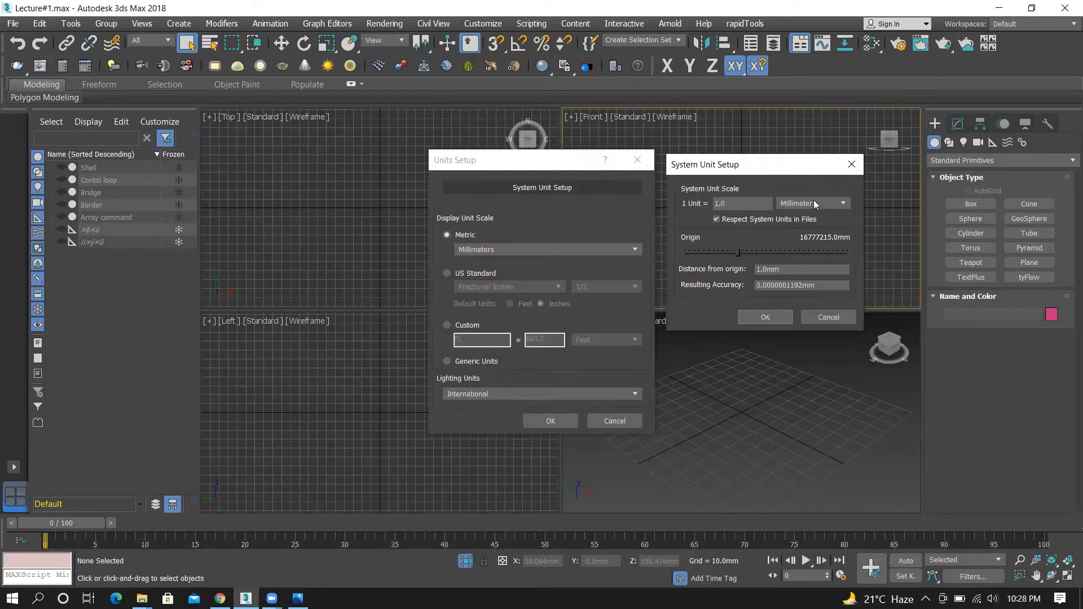
pyautogui.click(815, 202)
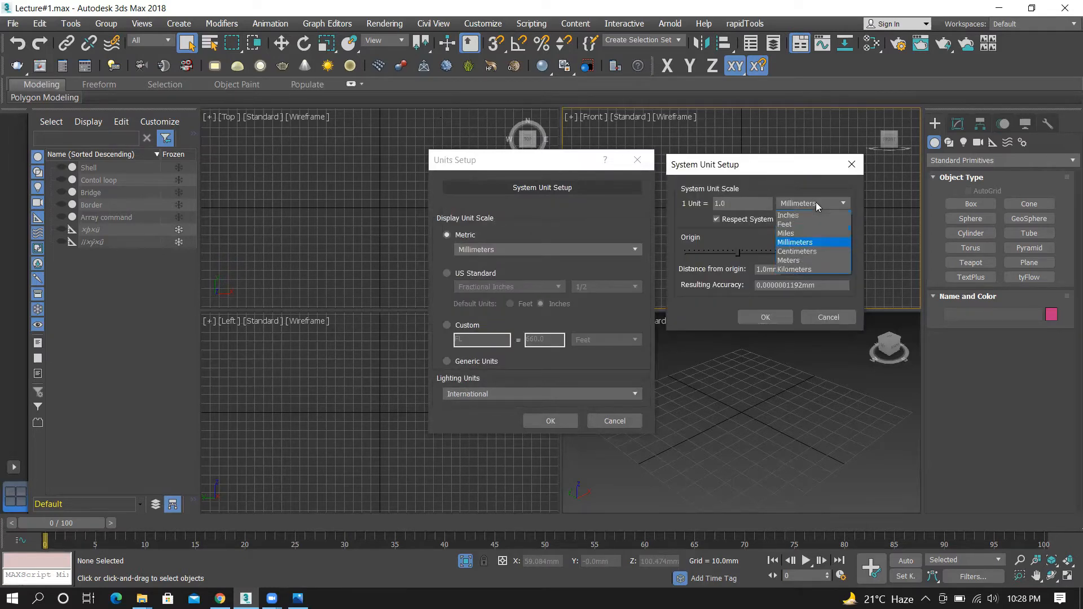
pyautogui.click(791, 242)
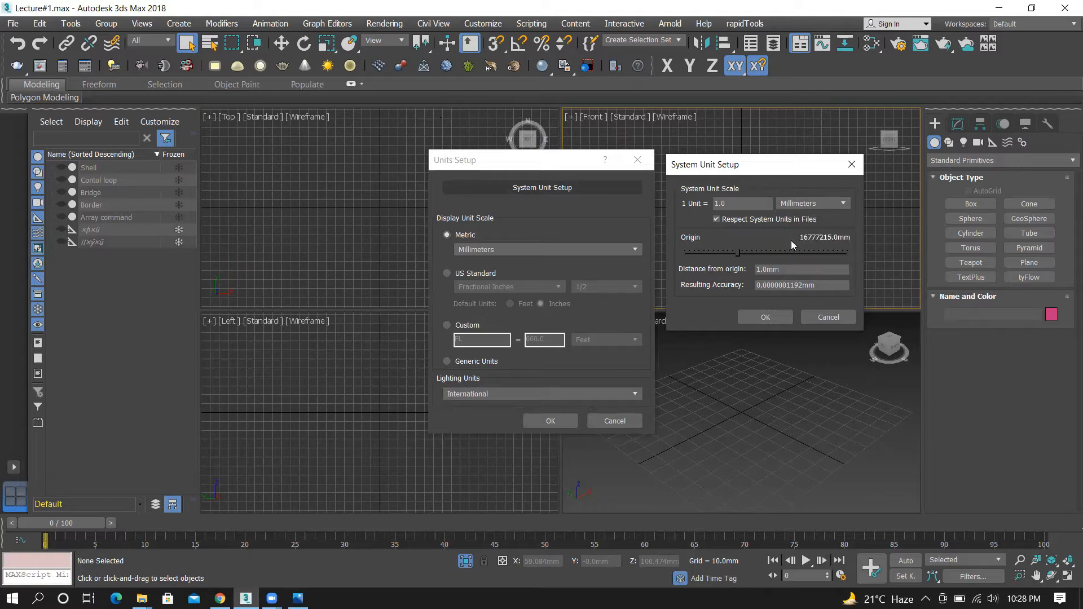
pyautogui.click(751, 315)
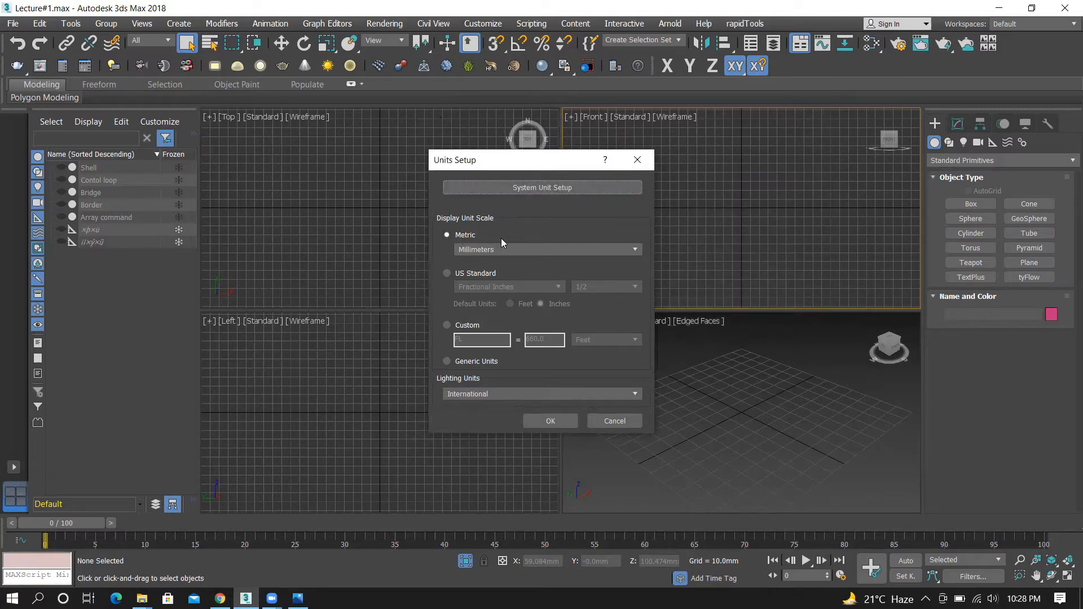
pyautogui.click(490, 249)
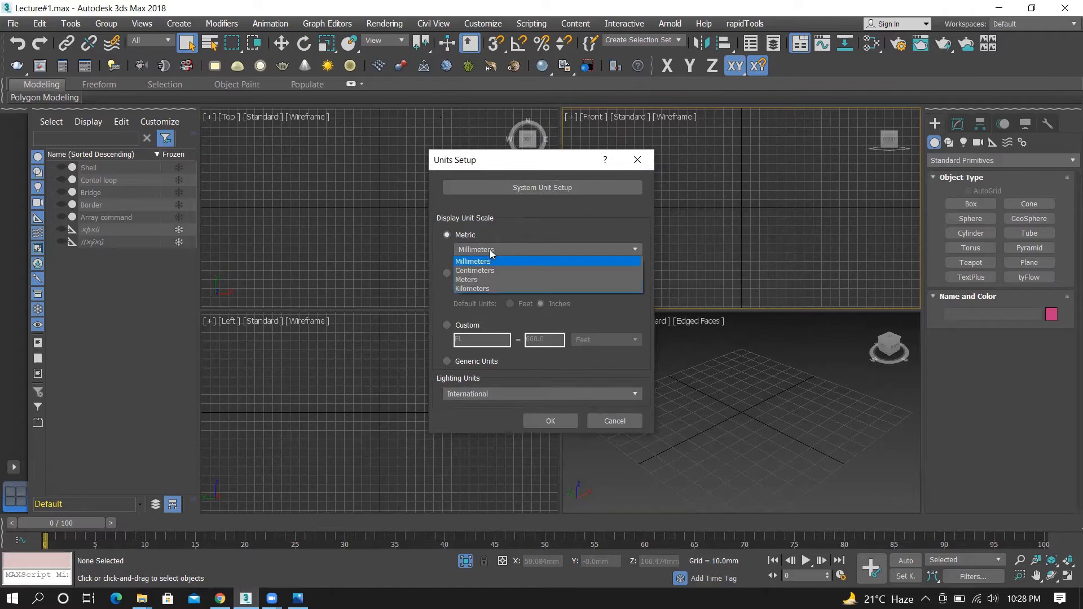
pyautogui.click(499, 249)
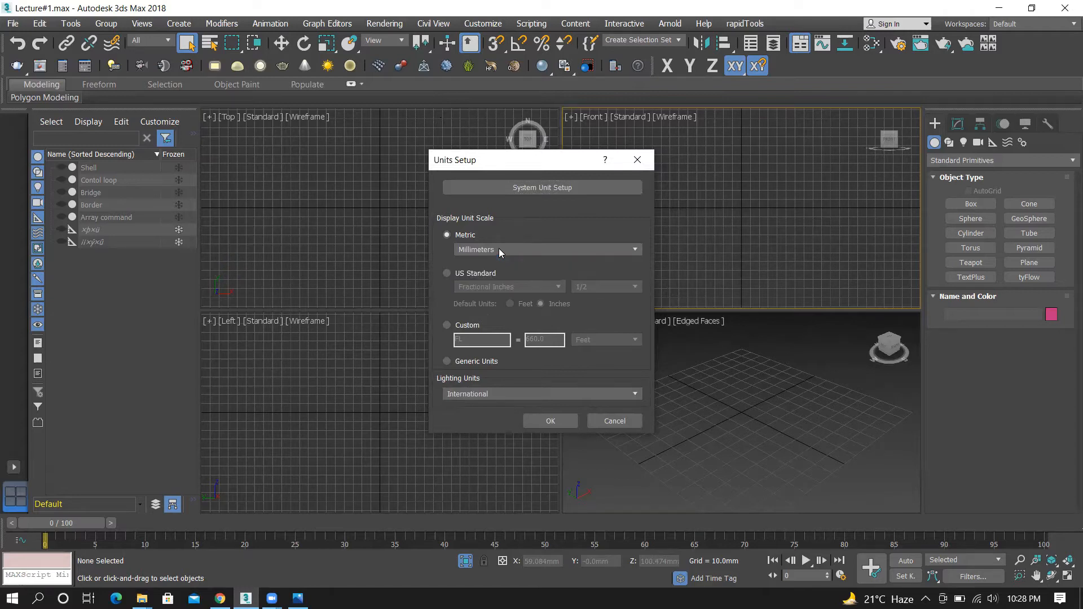
pyautogui.click(550, 422)
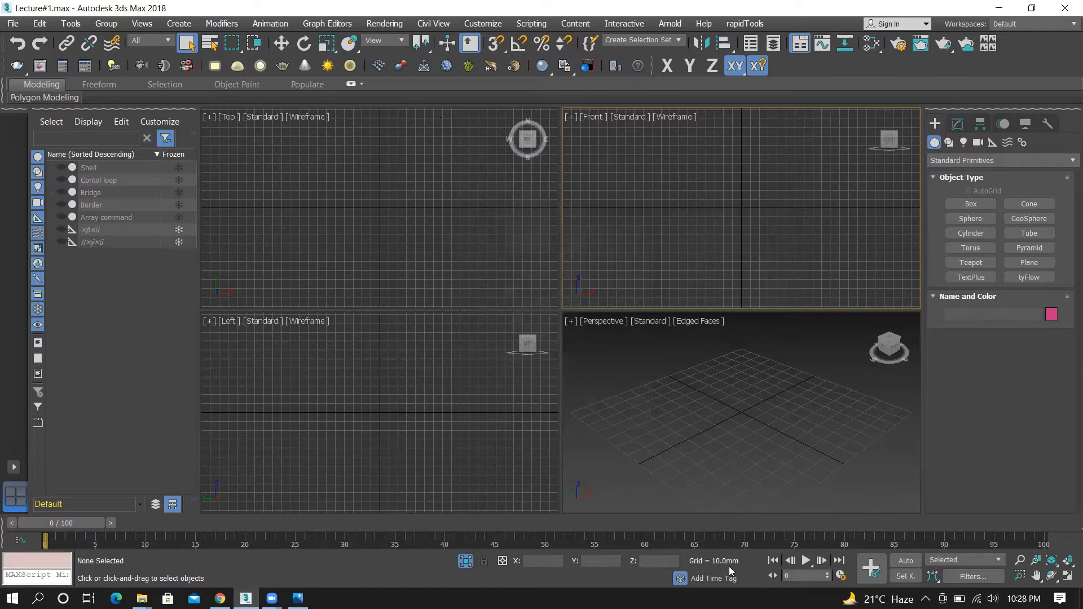
# Examine the Modify and Hierarchy options and the Shapes, Lights and Cameras creation categories, returning to the Standard Primitives geometry
pyautogui.click(721, 423)
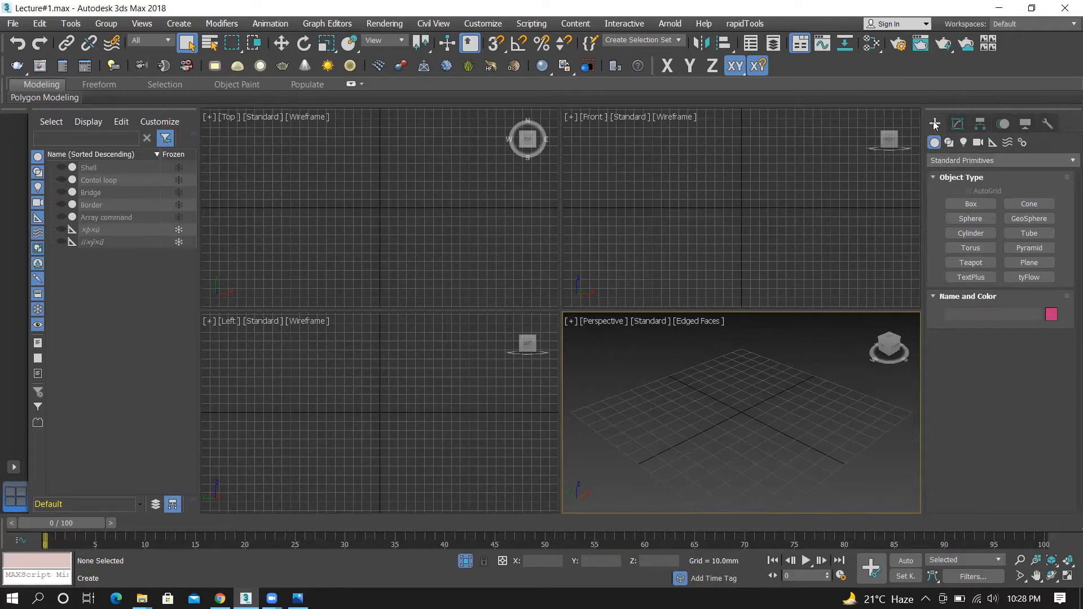
pyautogui.click(957, 123)
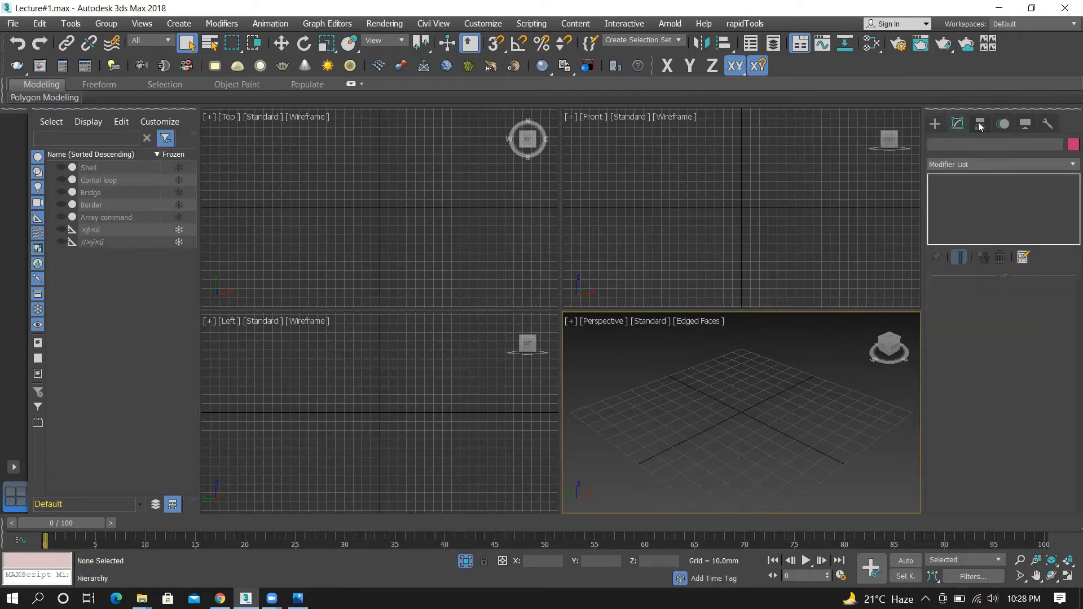
pyautogui.click(977, 125)
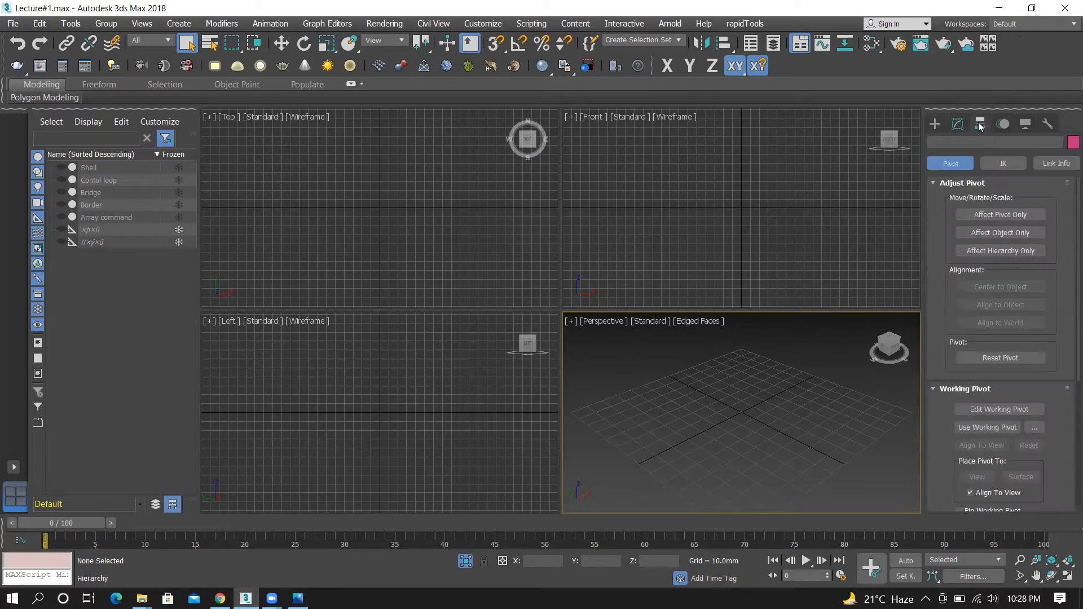
pyautogui.click(935, 124)
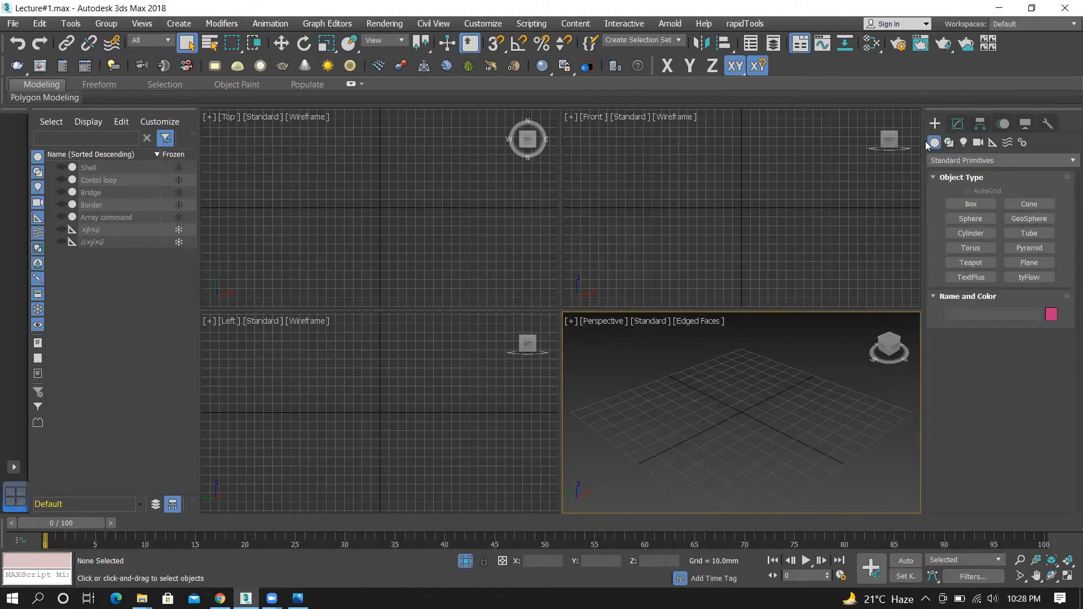
pyautogui.click(949, 142)
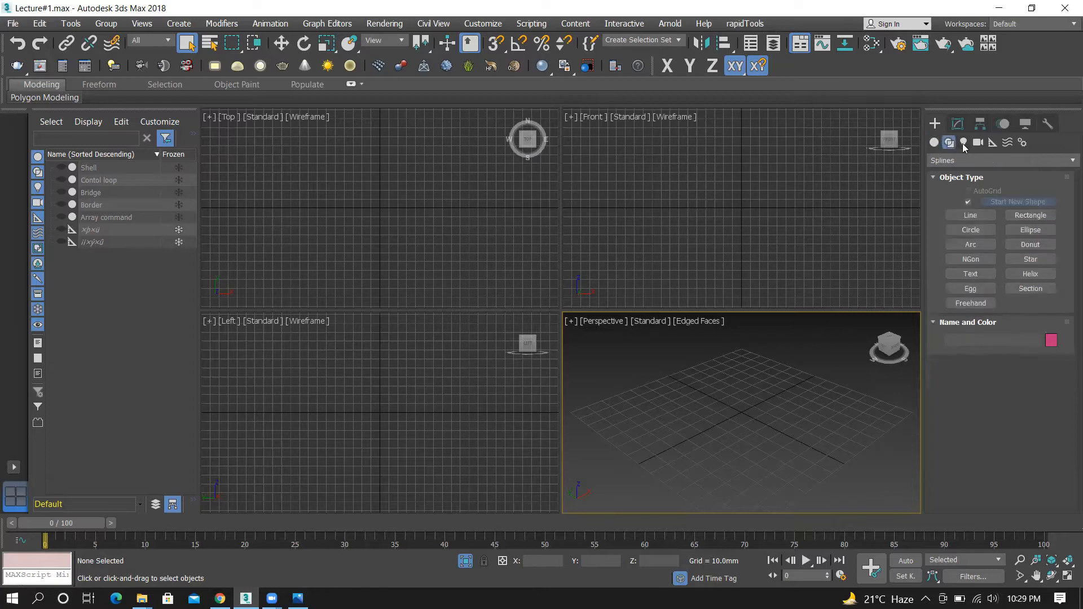
pyautogui.click(963, 143)
pyautogui.click(976, 144)
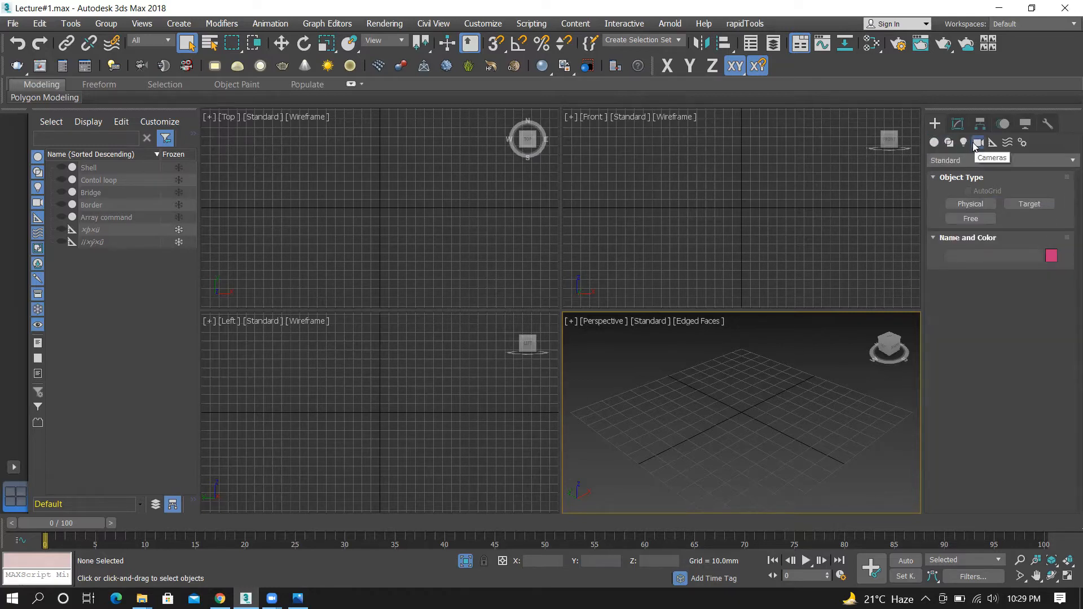
pyautogui.click(934, 143)
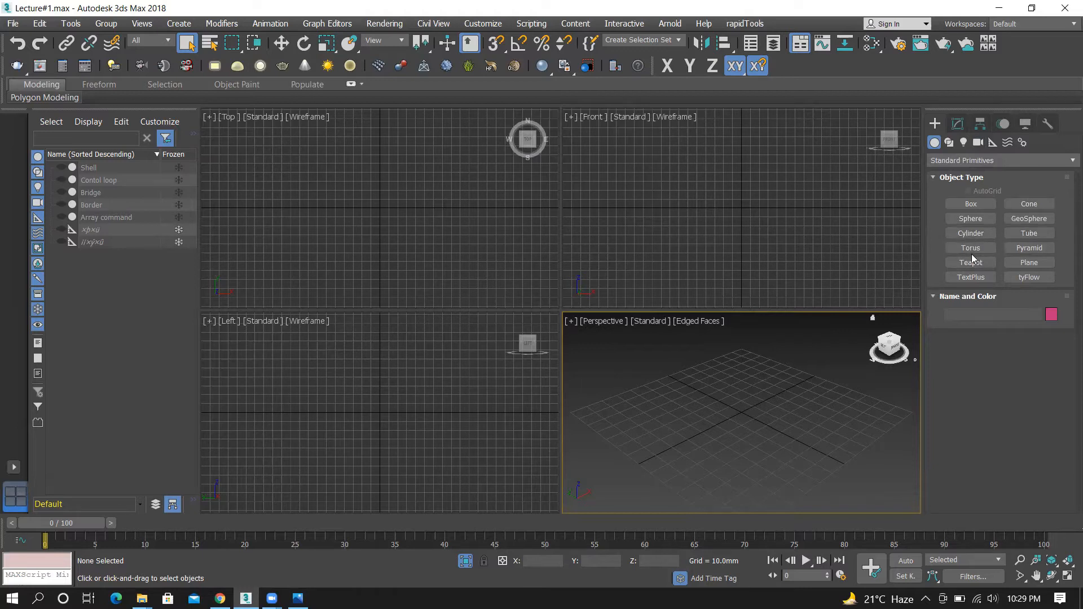
# Maximize the Top viewport and restore the four-viewport layout, leaving the Box tool without drawing anything
pyautogui.click(969, 204)
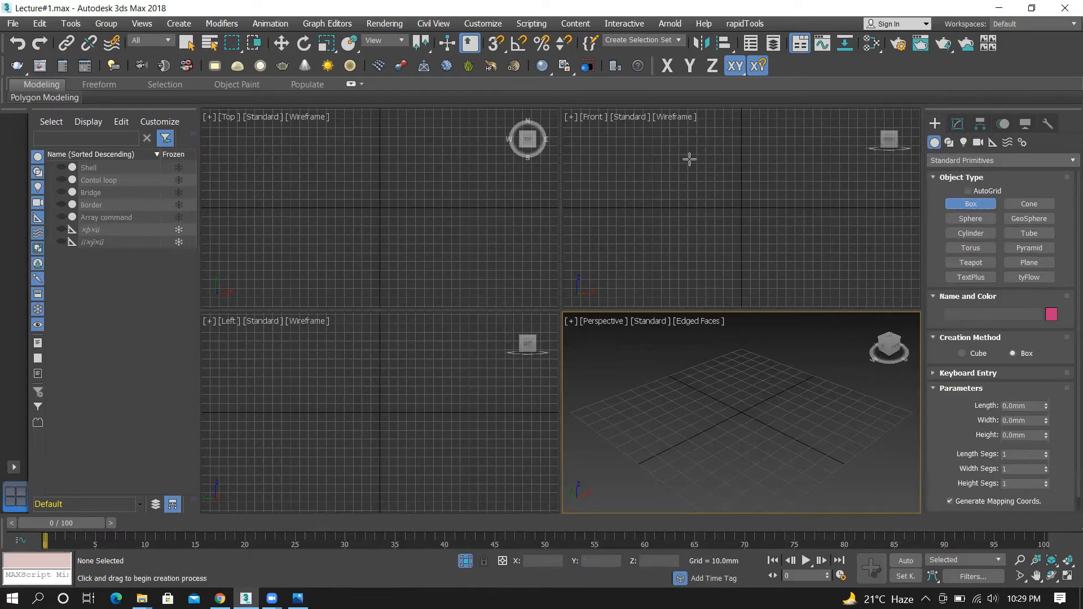
pyautogui.click(708, 165)
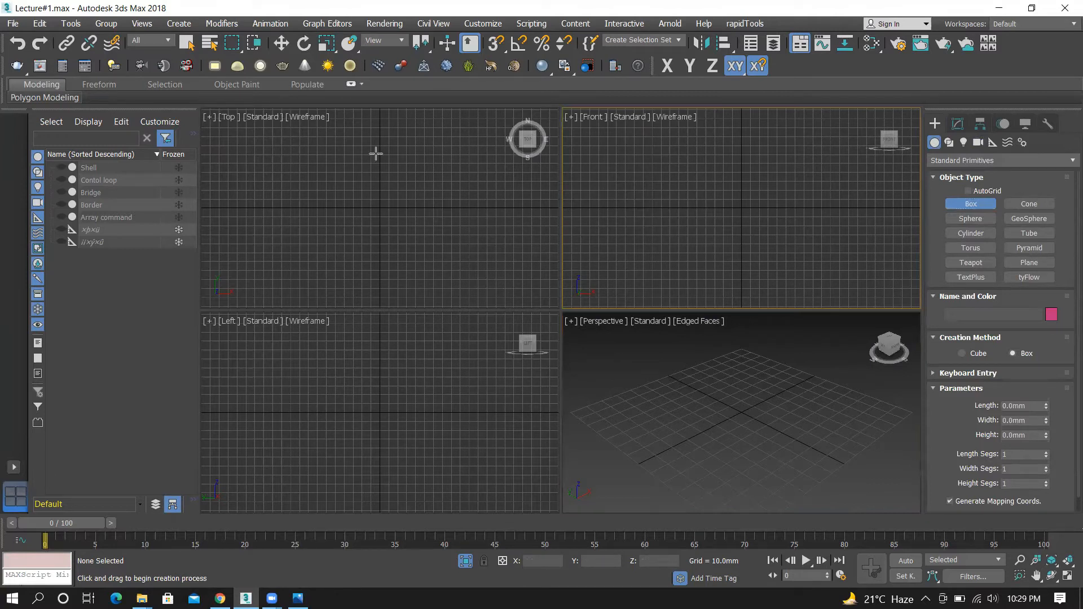
pyautogui.click(342, 192)
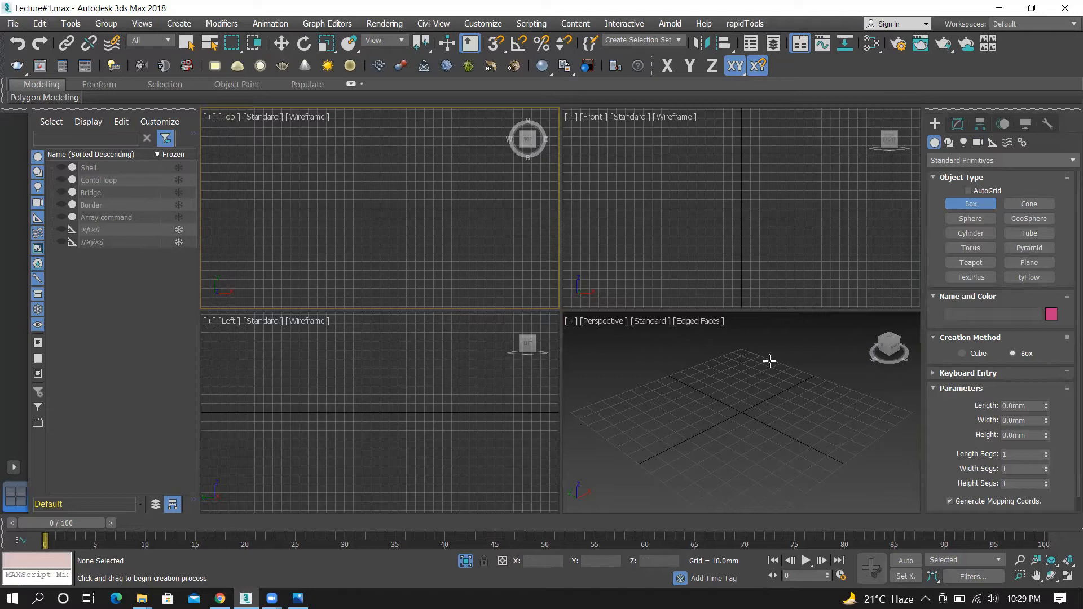
pyautogui.click(210, 118)
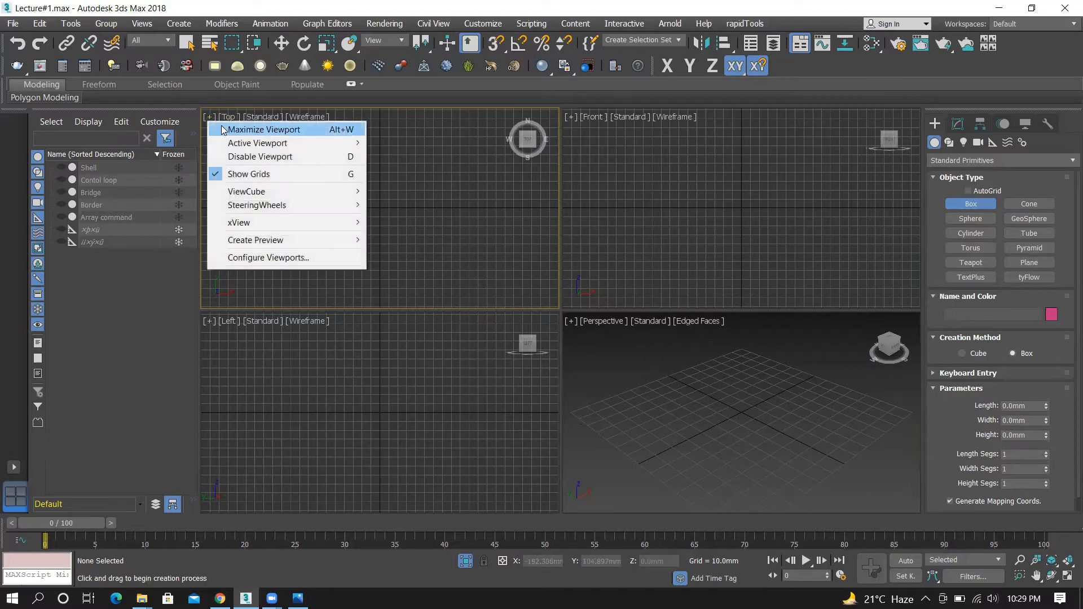
pyautogui.click(224, 133)
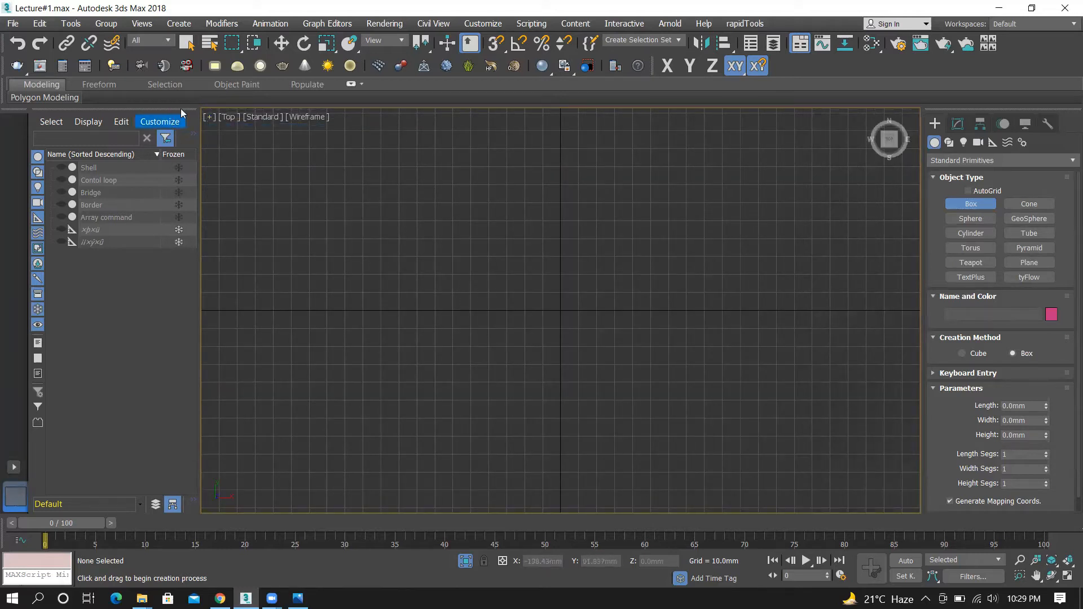
pyautogui.click(210, 118)
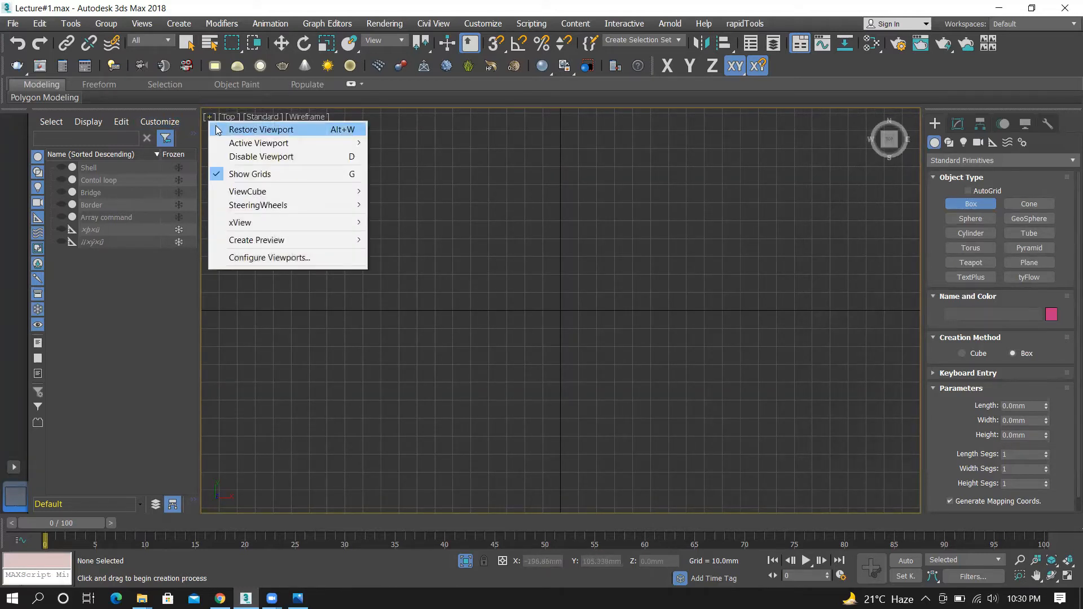
pyautogui.click(217, 130)
pyautogui.rightClick(336, 181)
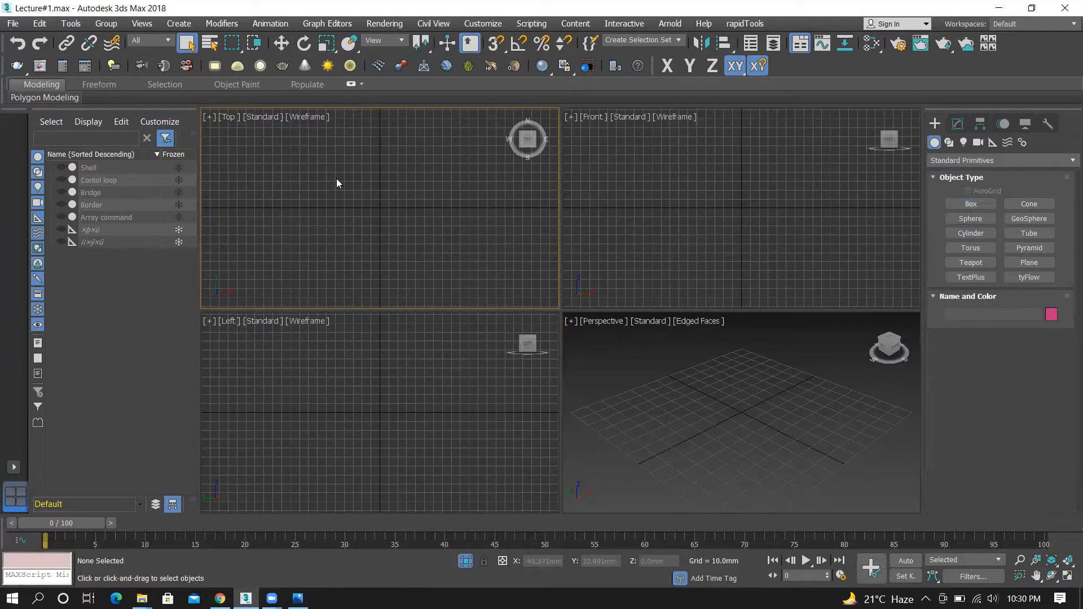
# Draw a box about 99 mm long, 107 mm wide and 66 mm high in the Top viewport and delete it
pyautogui.click(950, 204)
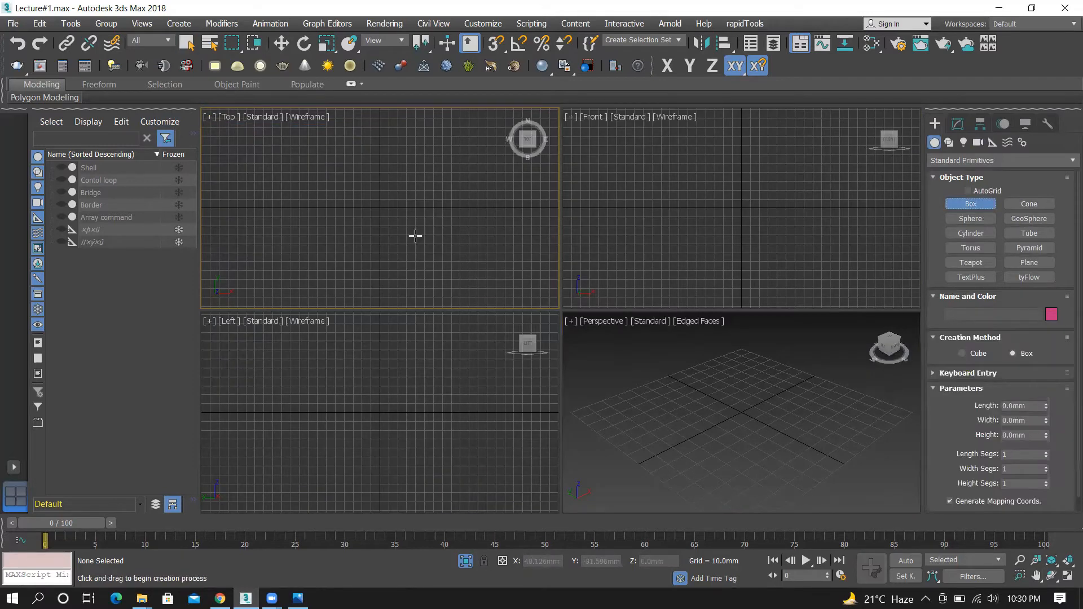
pyautogui.moveTo(331, 165); pyautogui.dragTo(427, 255)
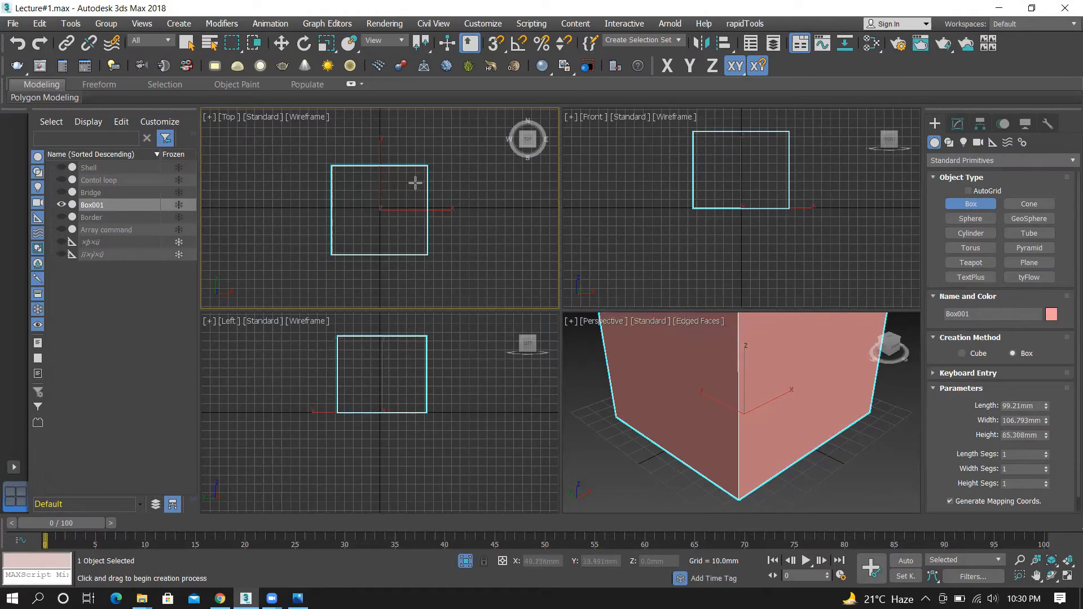
pyautogui.click(413, 193)
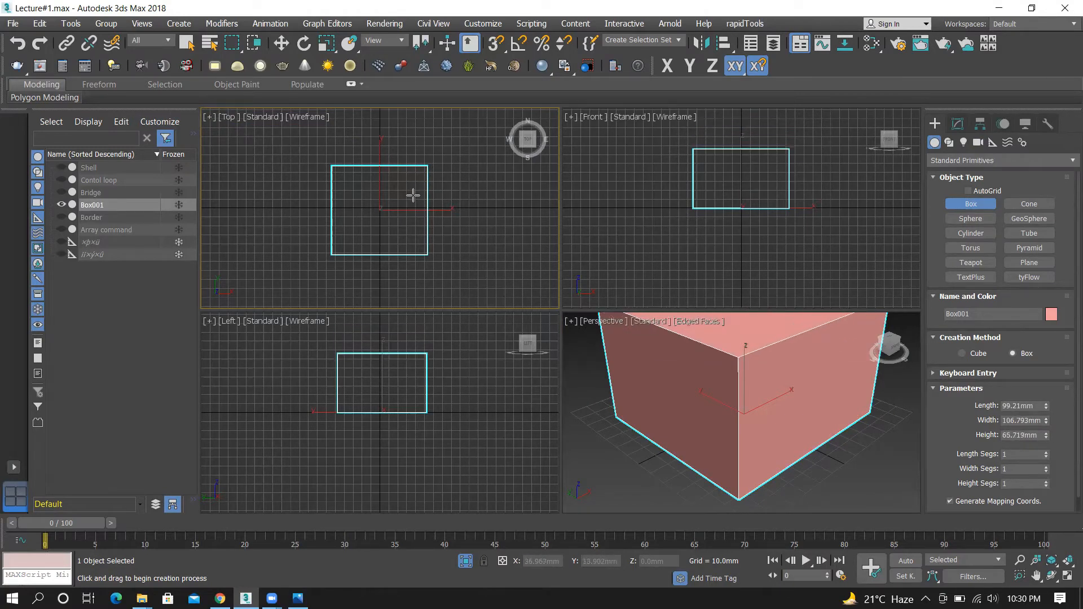
pyautogui.rightClick(455, 180)
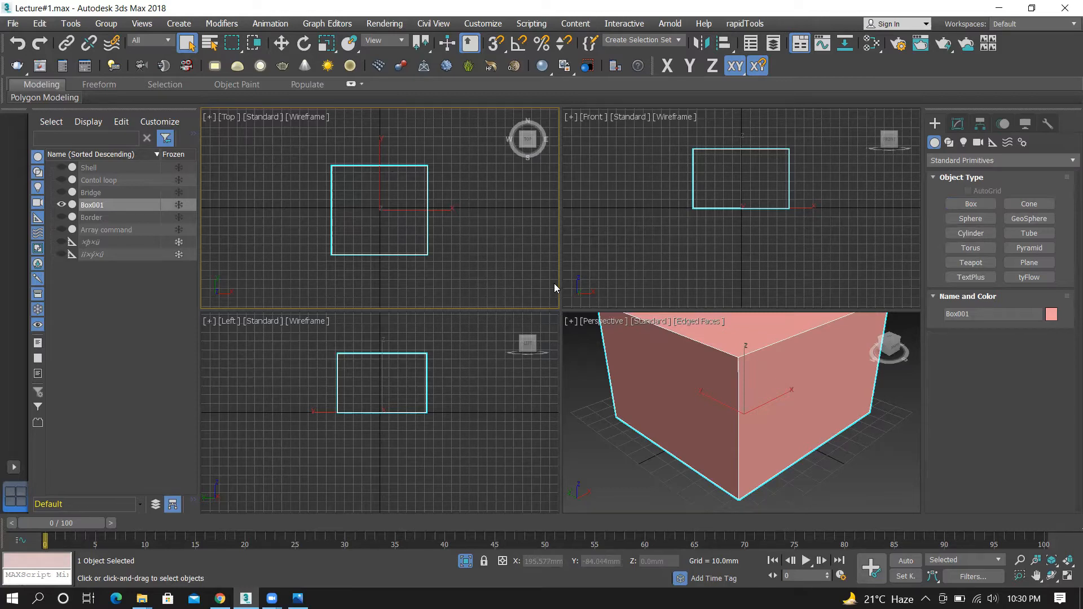
pyautogui.press('Delete')
# Draw a box about 87 mm long, 90 mm wide and 58 mm high around the grid centre in the Top viewport
pyautogui.click(961, 204)
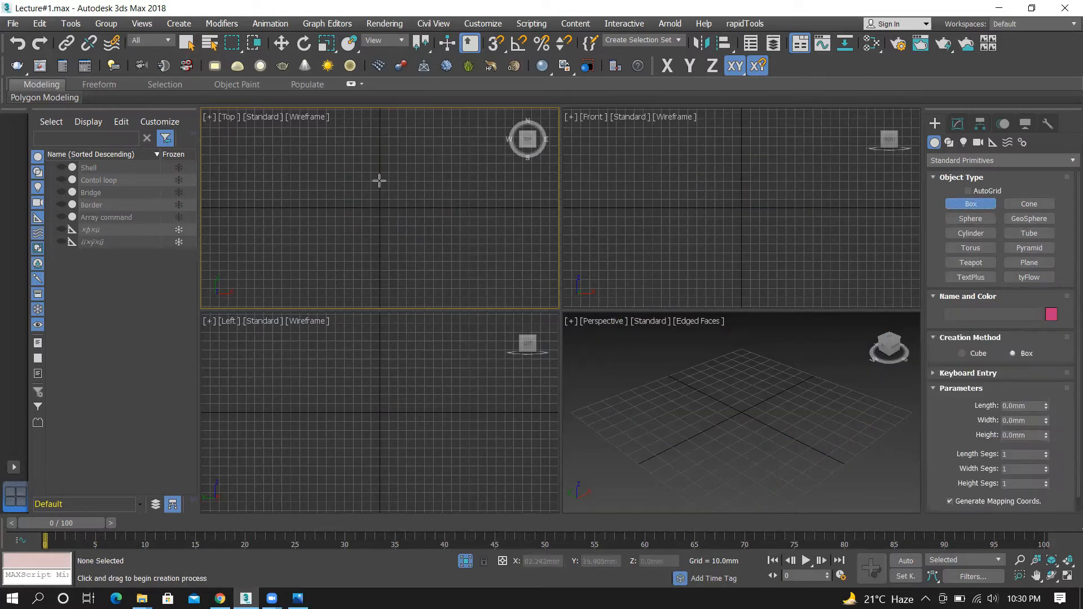
pyautogui.moveTo(336, 178); pyautogui.dragTo(418, 256)
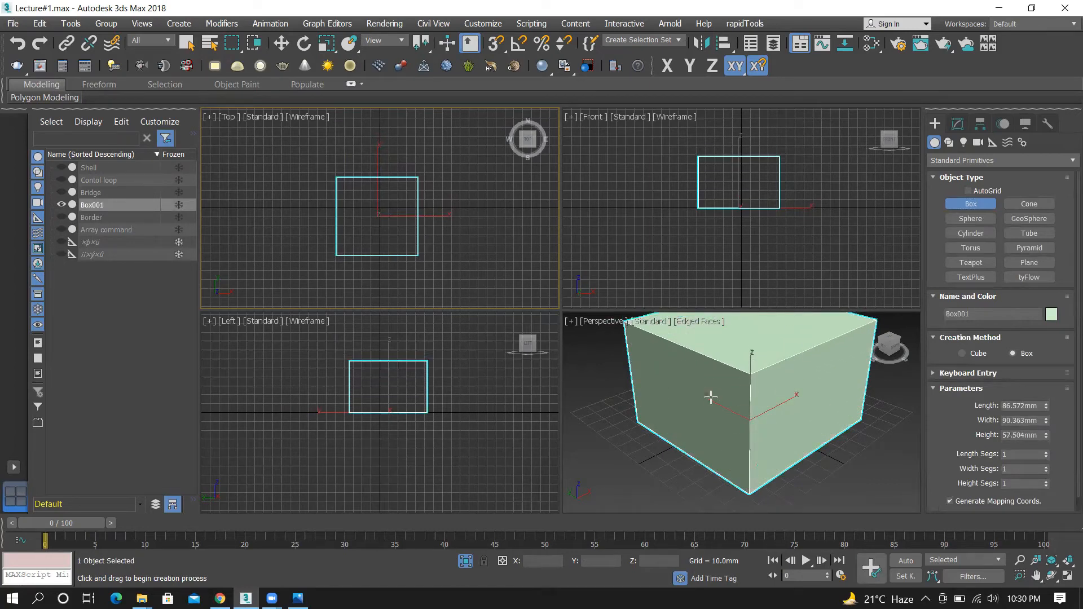
pyautogui.scroll(-1, 1066, 411)
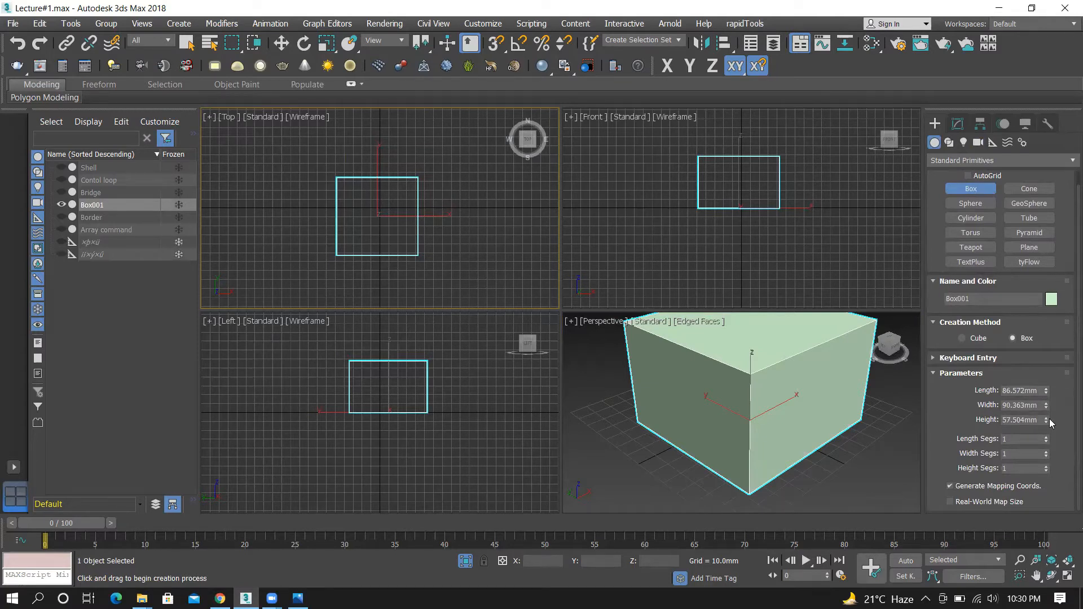
# Maximize the Perspective viewport to show the whole box on its own
pyautogui.click(570, 319)
pyautogui.click(597, 331)
pyautogui.scroll(-3, 503, 418)
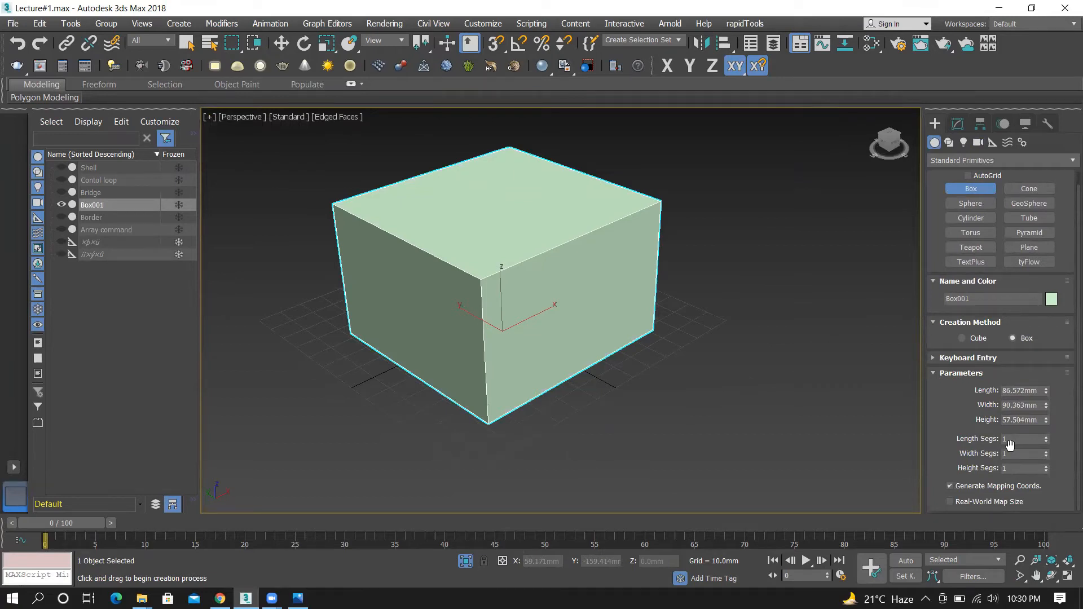
# Try different length and width segment counts on the box and return both to 1
pyautogui.moveTo(1045, 438); pyautogui.dragTo(1047, 429)
pyautogui.rightClick(1046, 438)
pyautogui.moveTo(1045, 452); pyautogui.dragTo(1048, 447)
pyautogui.rightClick(1047, 454)
pyautogui.scroll(-3, 627, 348)
pyautogui.scroll(1, 490, 288)
pyautogui.scroll(2, 578, 313)
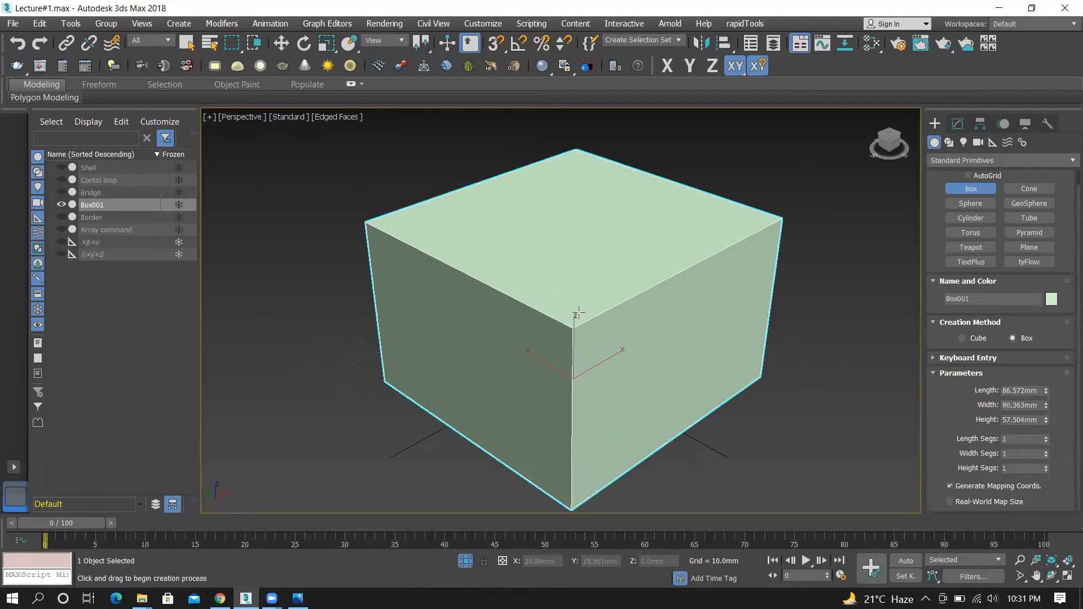
# Turn the Edged Faces display off and back on in the Perspective viewport
pyautogui.scroll(-2, 579, 313)
pyautogui.scroll(3, 538, 326)
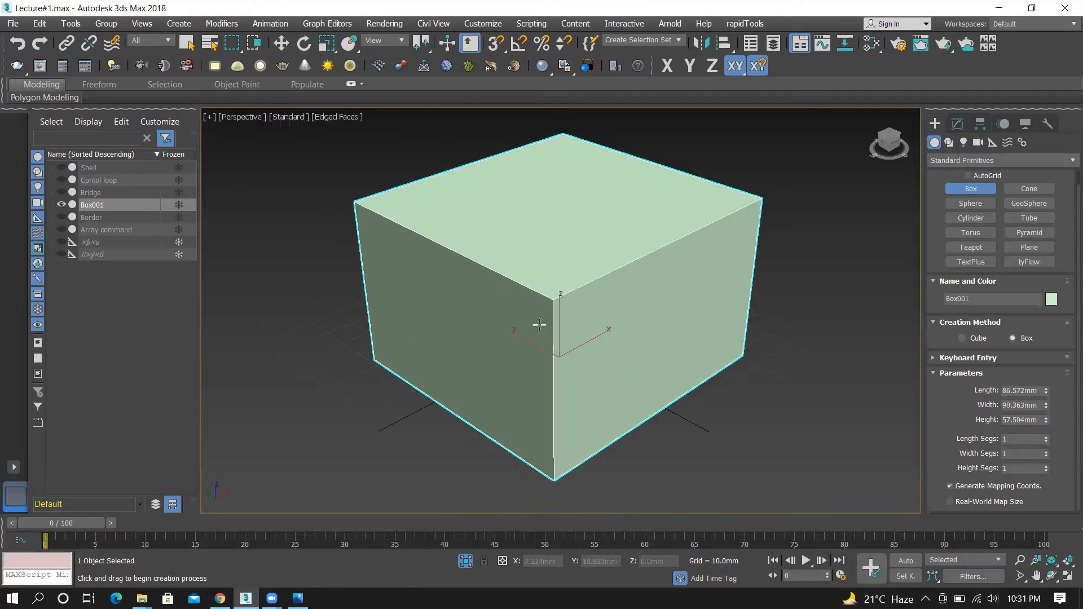
pyautogui.press('F4')
pyautogui.scroll(2, 556, 302)
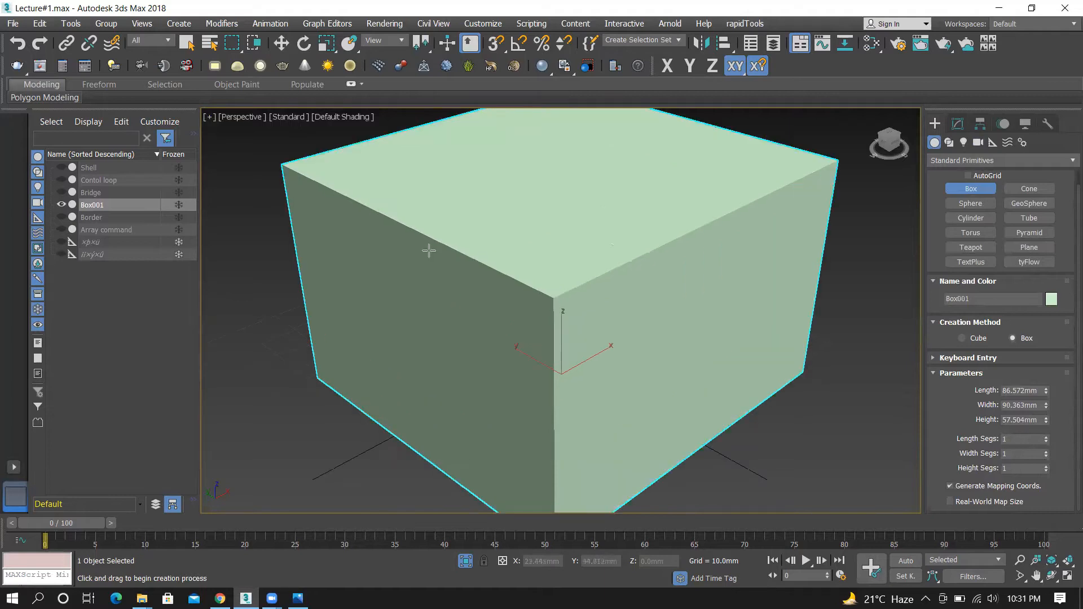
pyautogui.press('F4')
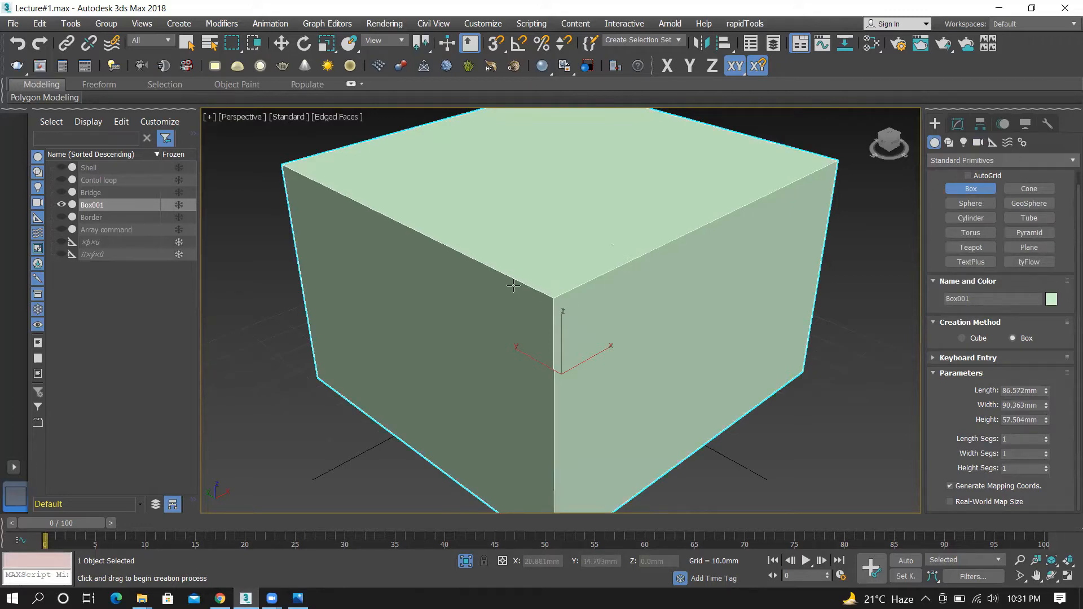
# Switch the Perspective viewport between wireframe and shaded display, ending in the shaded display with edged faces
pyautogui.press('F3')
pyautogui.scroll(-3, 536, 262)
pyautogui.press('F3')
pyautogui.press('F3')
pyautogui.press('F3')
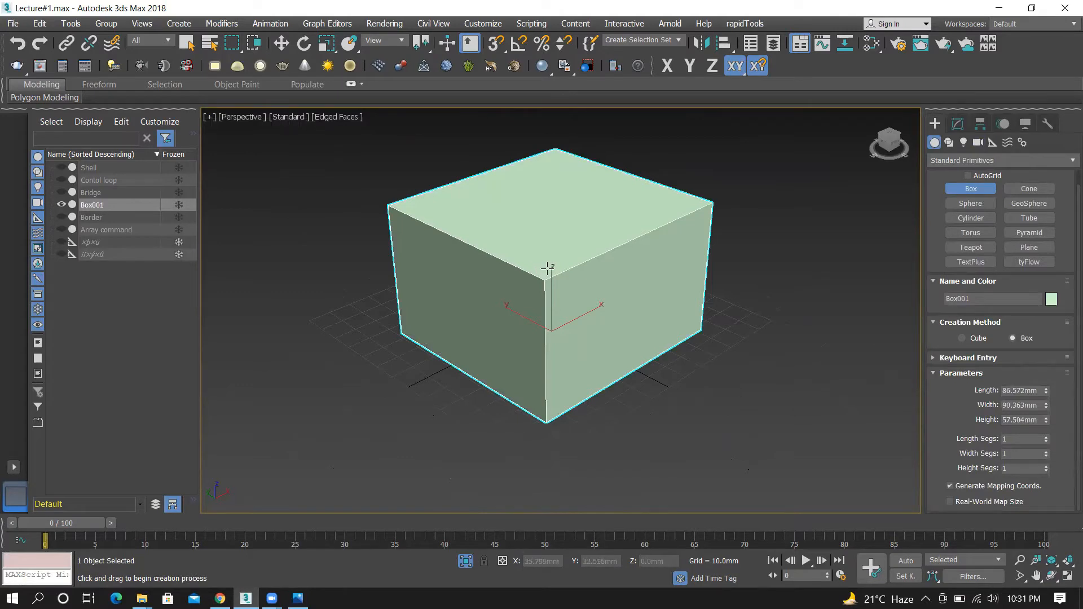
# Draw two more boxes beside the first in the Perspective viewport, about 57 × 58 × 51 mm and about 54 × 72 × 46 mm
pyautogui.scroll(3, 538, 259)
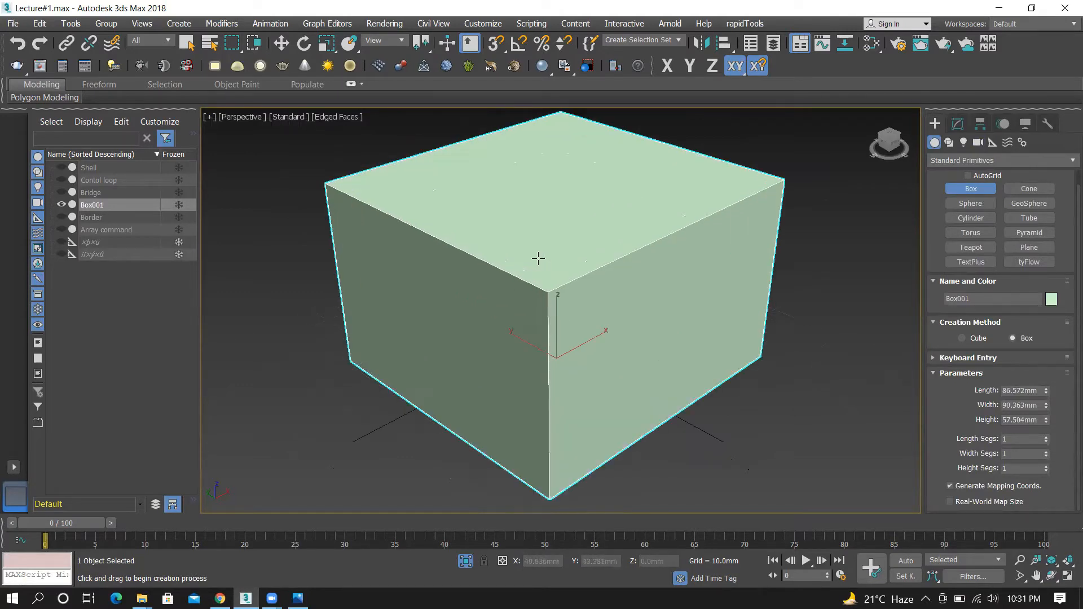
pyautogui.scroll(-4, 419, 175)
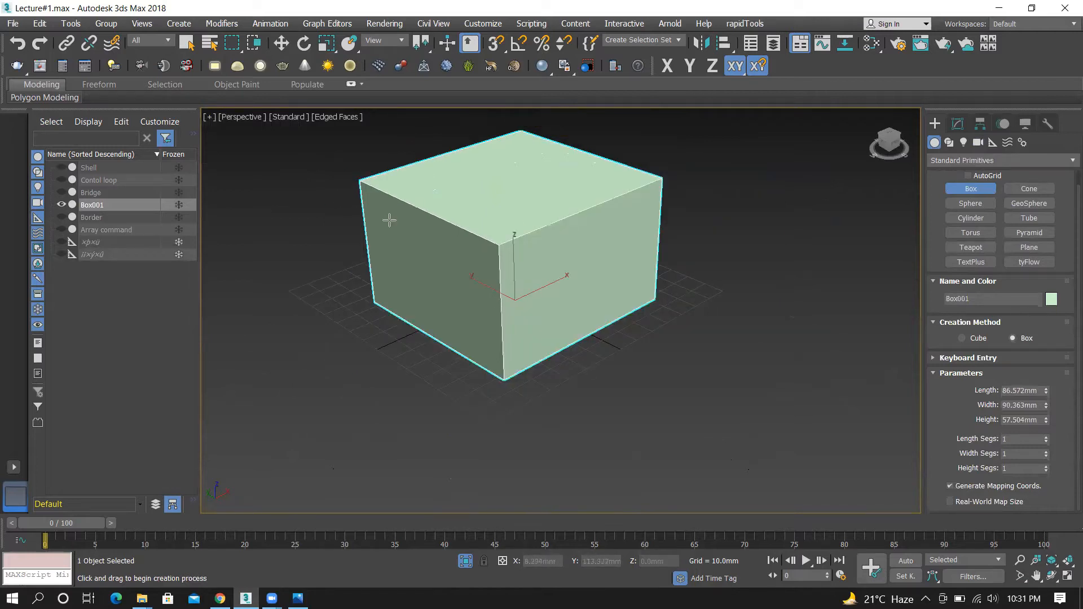
pyautogui.scroll(-2, 346, 210)
pyautogui.scroll(2, 425, 167)
pyautogui.moveTo(601, 363); pyautogui.dragTo(795, 359)
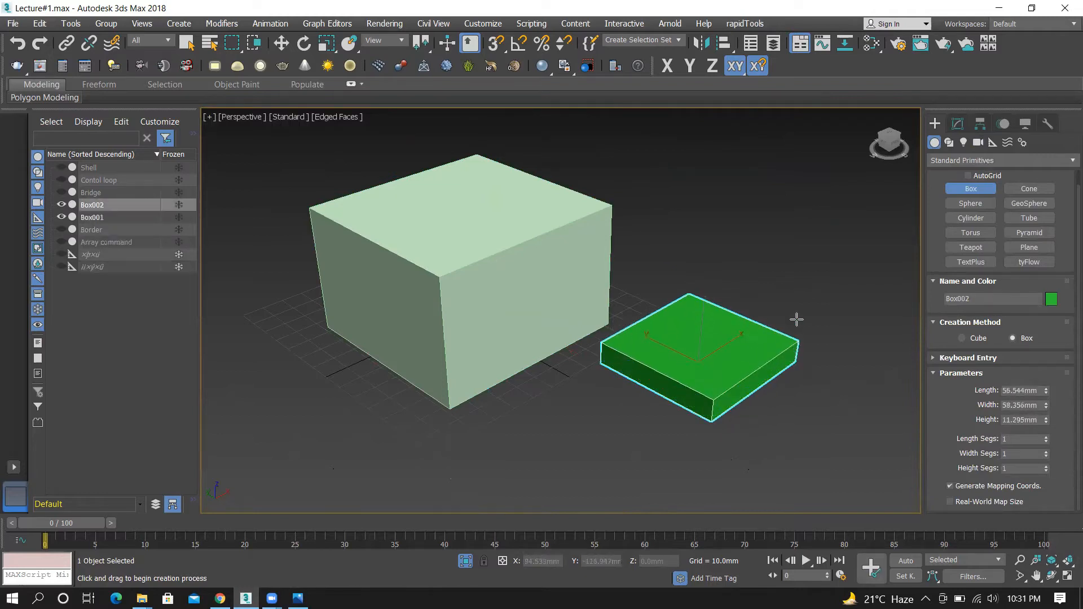
pyautogui.click(798, 237)
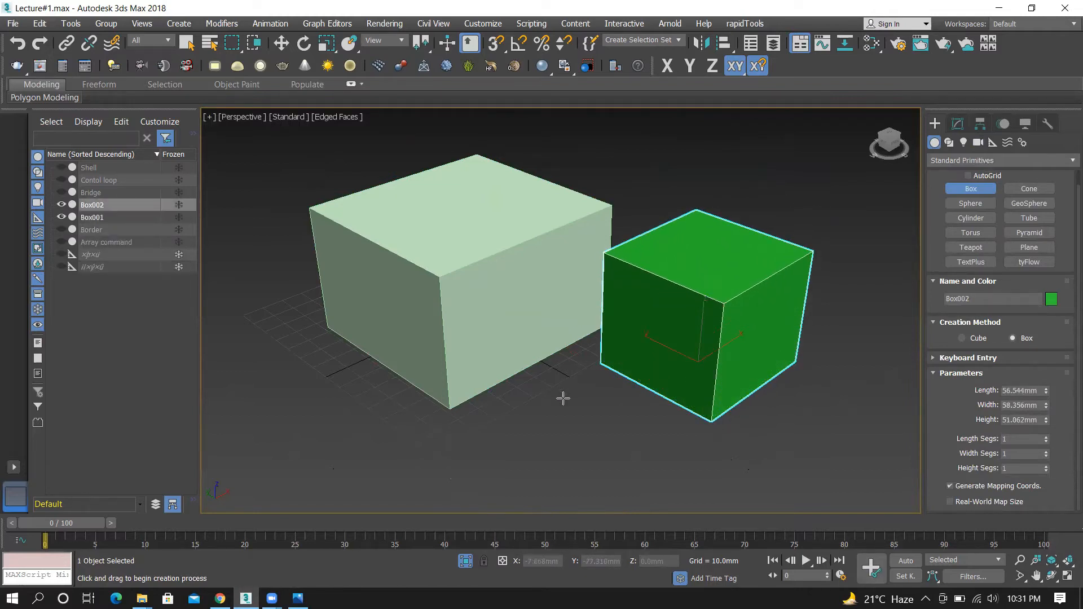
pyautogui.moveTo(401, 444); pyautogui.dragTo(649, 432)
pyautogui.click(633, 328)
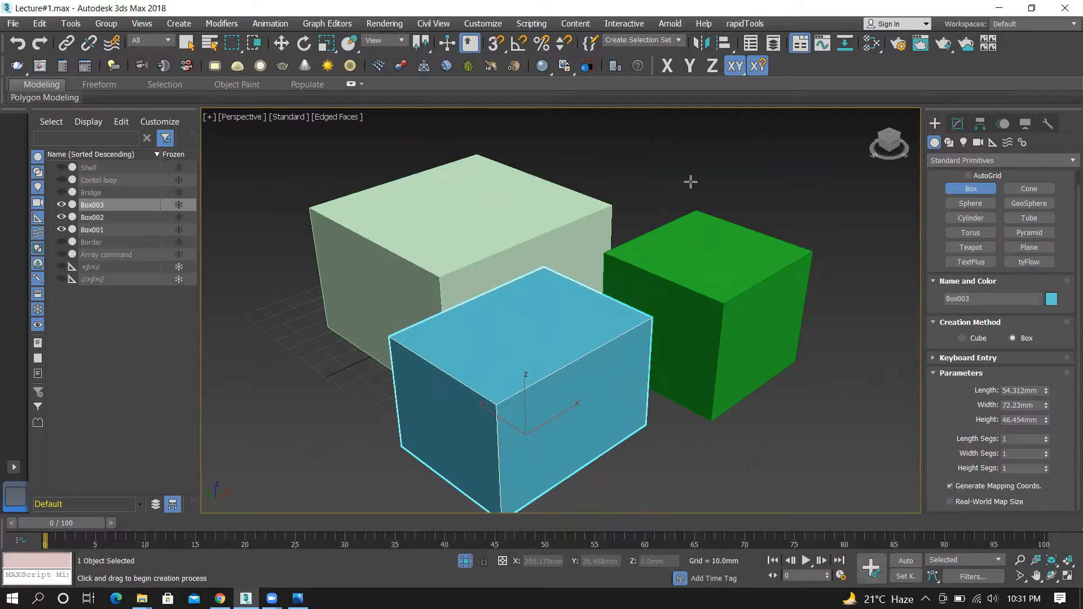
# Leave the Box tool, select the green and blue boxes together and delete them
pyautogui.rightClick(690, 182)
pyautogui.moveTo(662, 145); pyautogui.dragTo(719, 192)
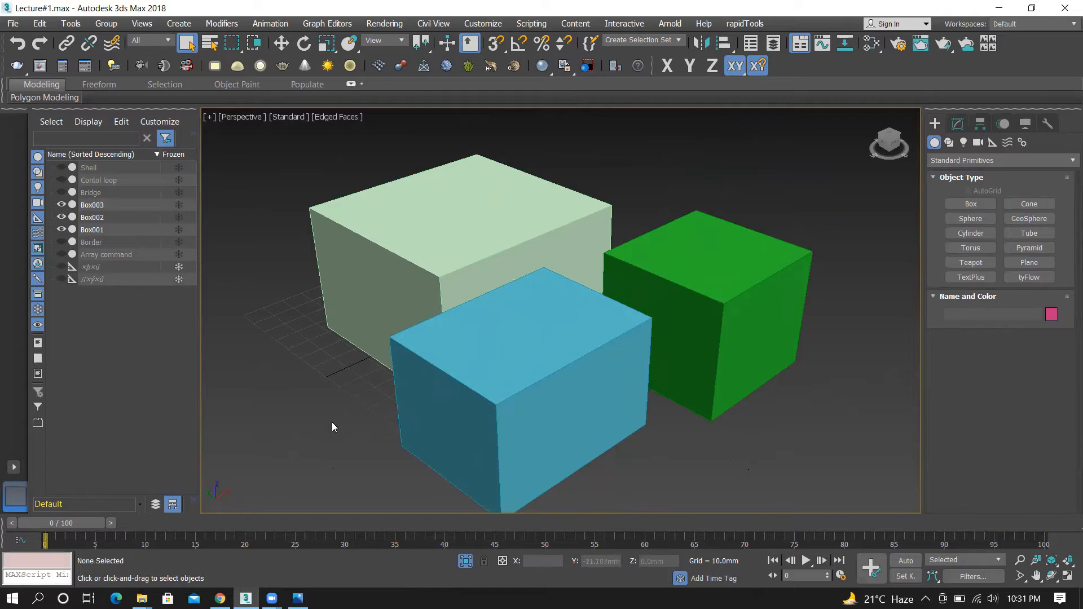
pyautogui.click(779, 316)
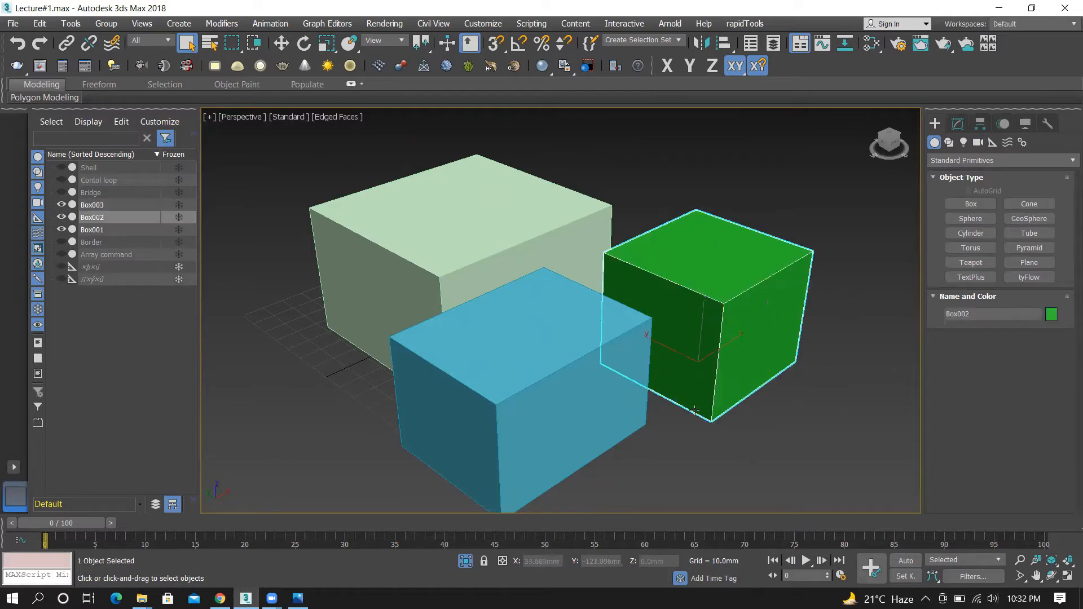
pyautogui.keyDown('ctrl'); pyautogui.click(528, 425); pyautogui.keyUp('ctrl')
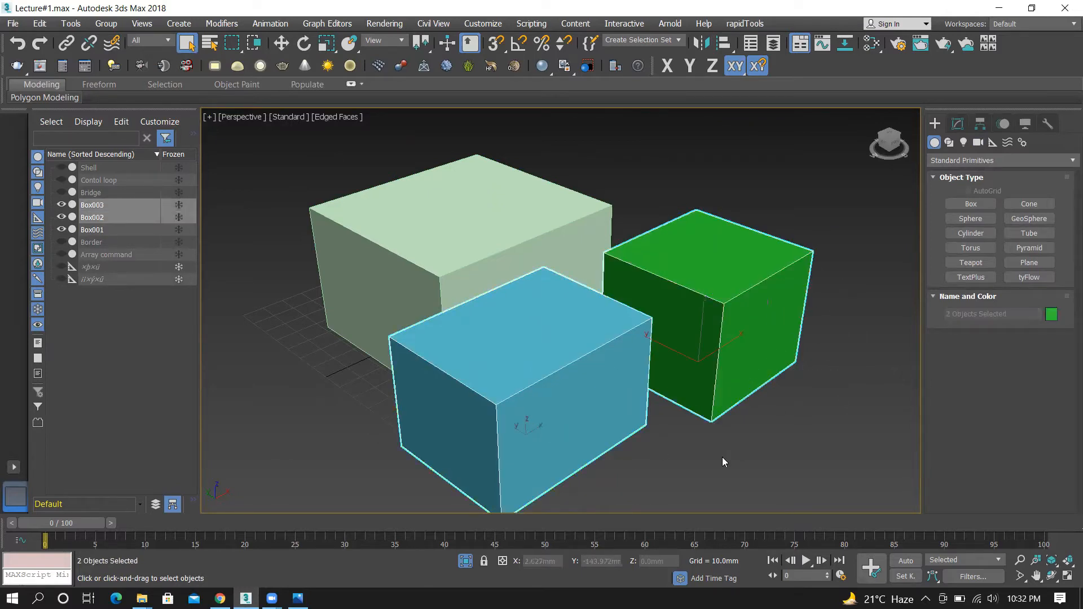
pyautogui.press('Delete')
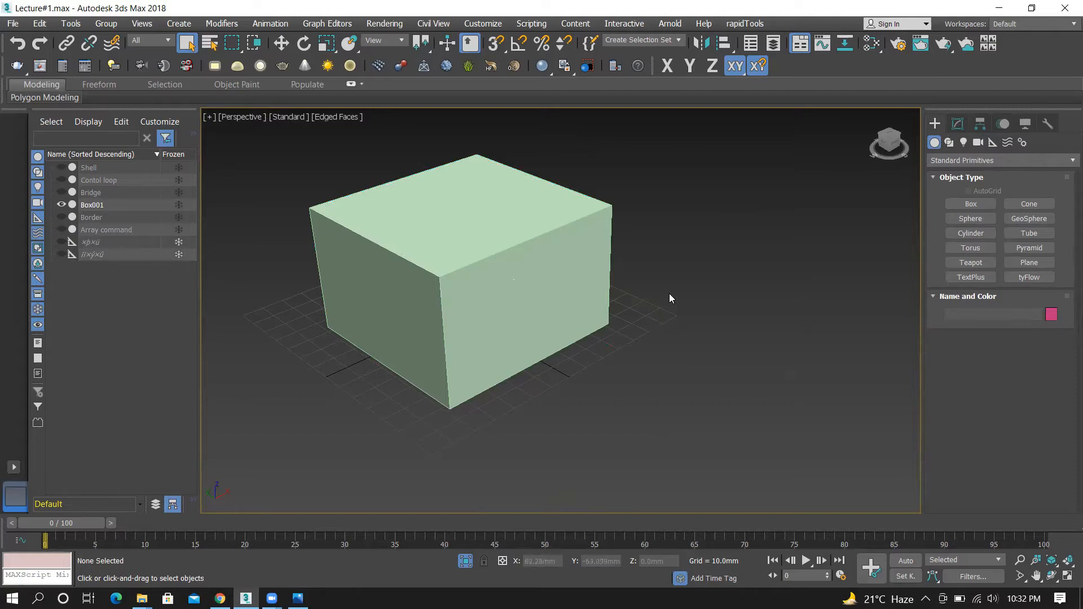
# Select the remaining box and display its editable parameters and modifier stack
pyautogui.scroll(-3, 670, 294)
pyautogui.scroll(2, 493, 265)
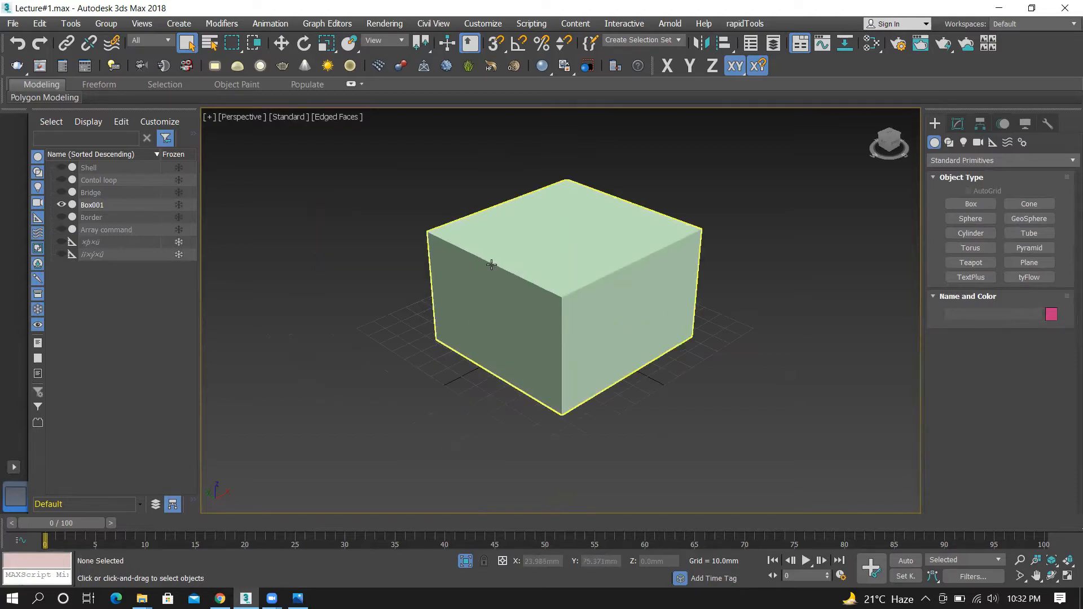
pyautogui.click(576, 266)
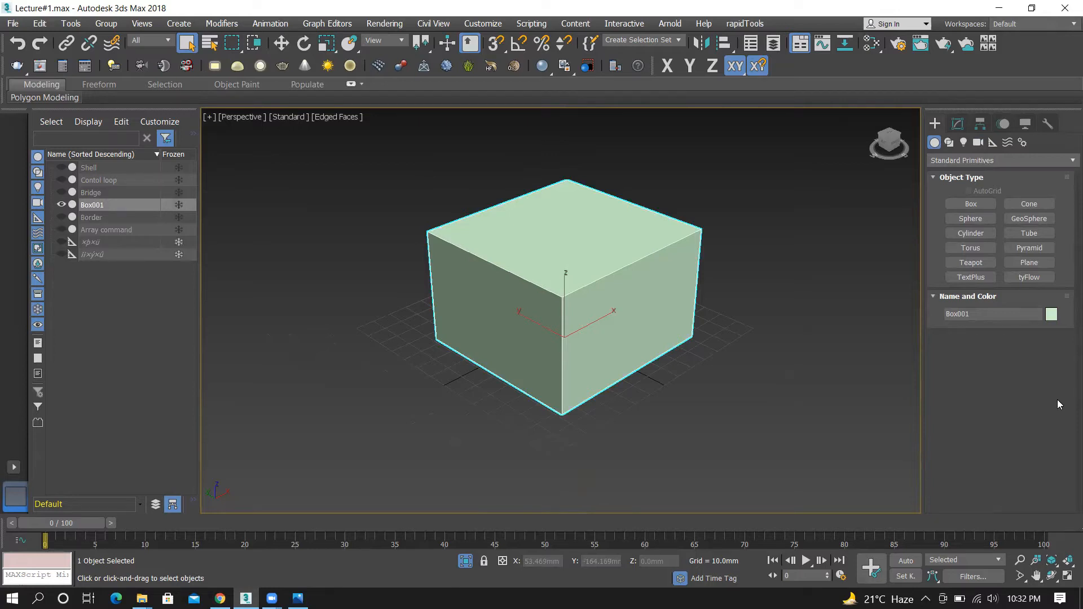
pyautogui.click(957, 125)
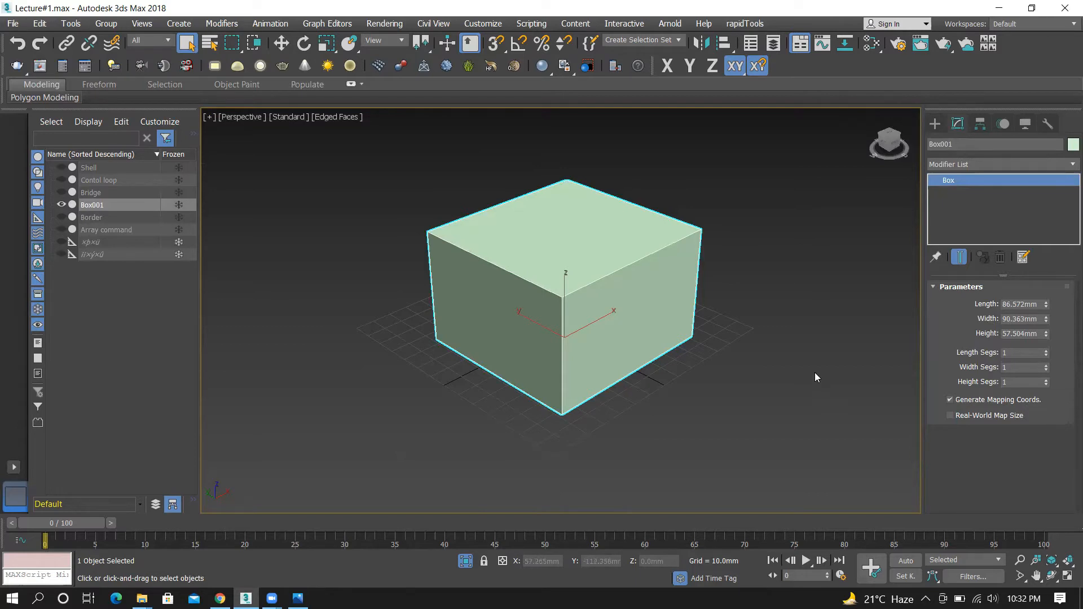
pyautogui.scroll(-2, 574, 333)
pyautogui.scroll(3, 594, 278)
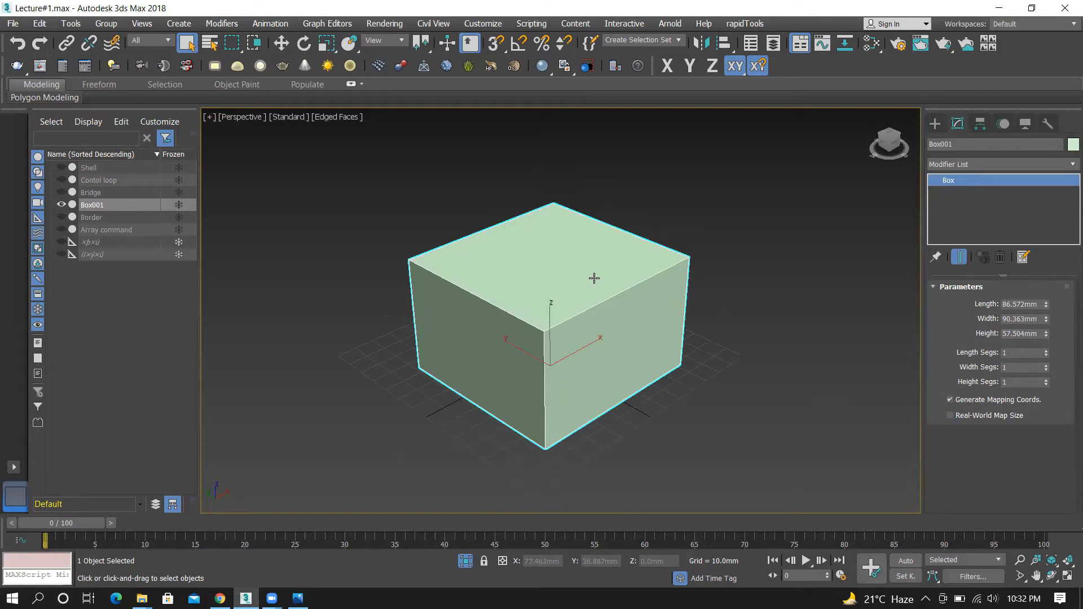
# Deselect and reselect the box, toggle its edged faces off and on, and clear the selection
pyautogui.rightClick(717, 176)
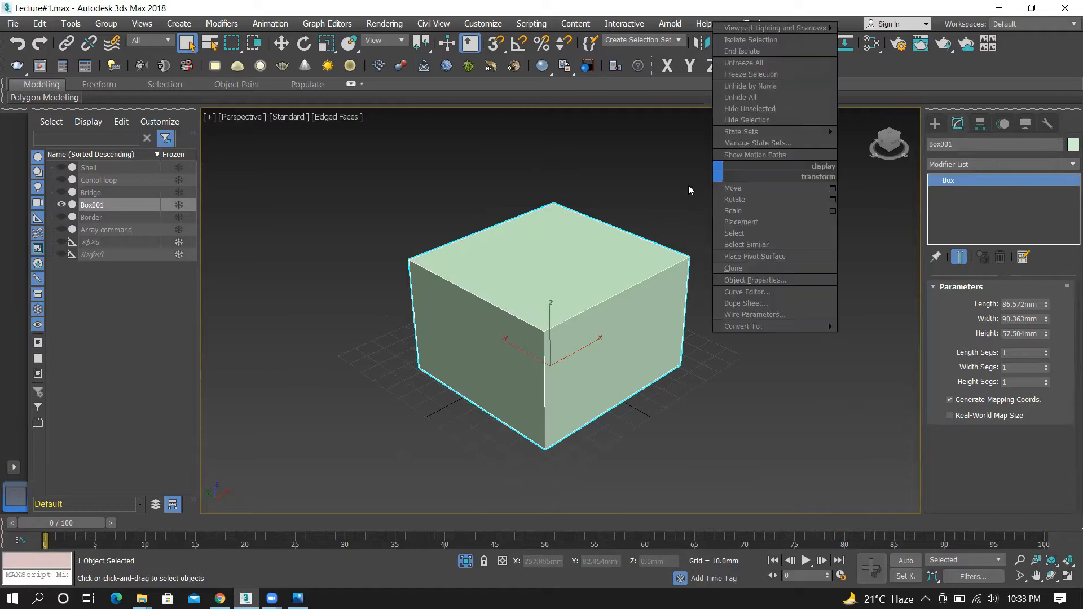
pyautogui.click(748, 216)
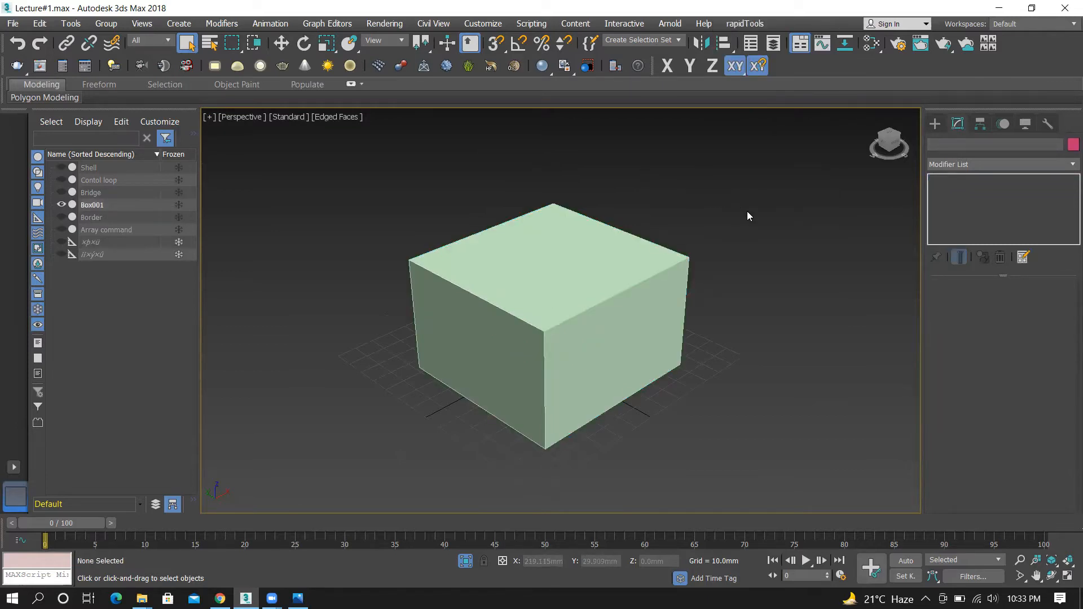
pyautogui.click(530, 290)
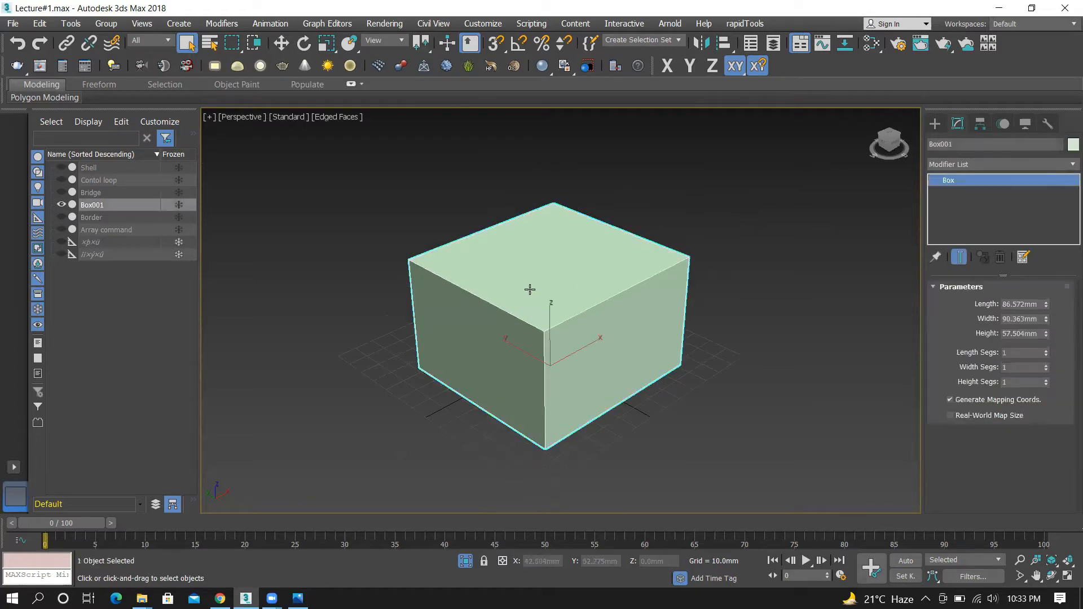
pyautogui.press('F4')
pyautogui.press('F4')
pyautogui.click(754, 258)
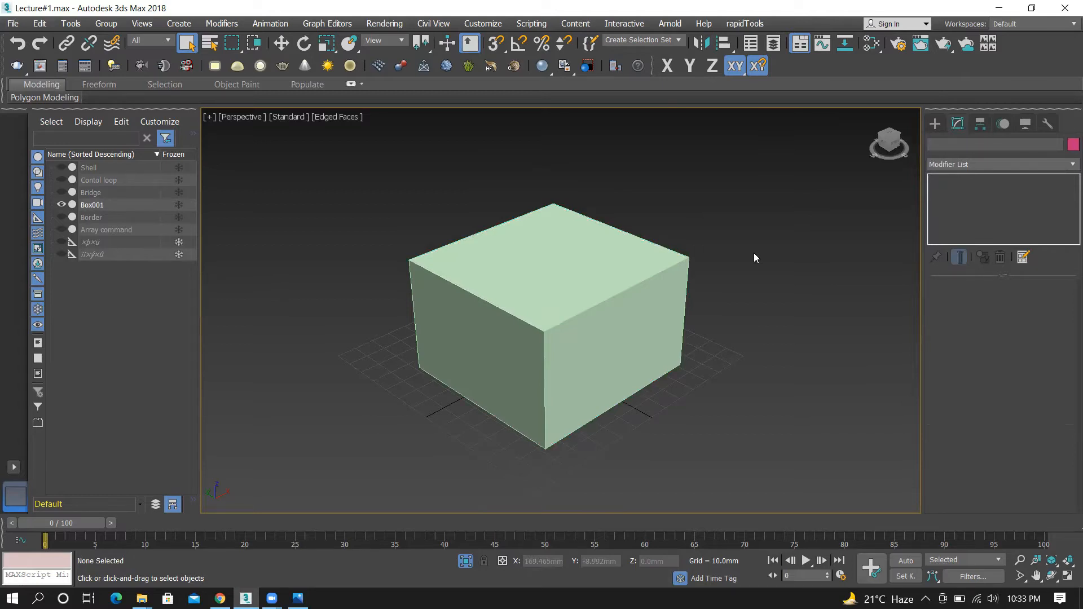
# Orbit the Perspective view around the box with the SteeringWheel and close the wheel
pyautogui.hotkey('shift', 'w')
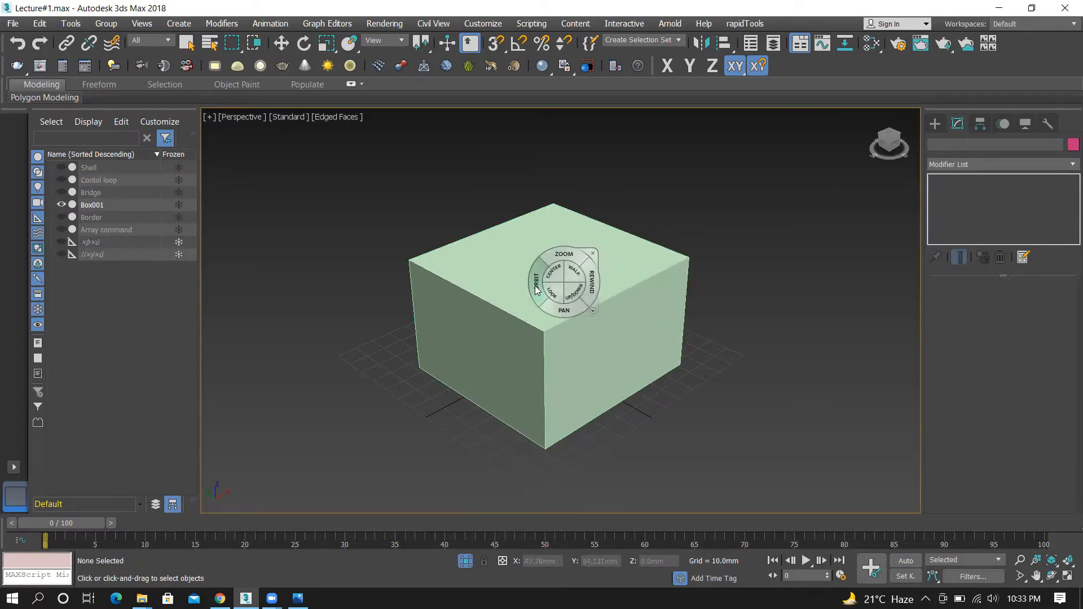
pyautogui.click(535, 290)
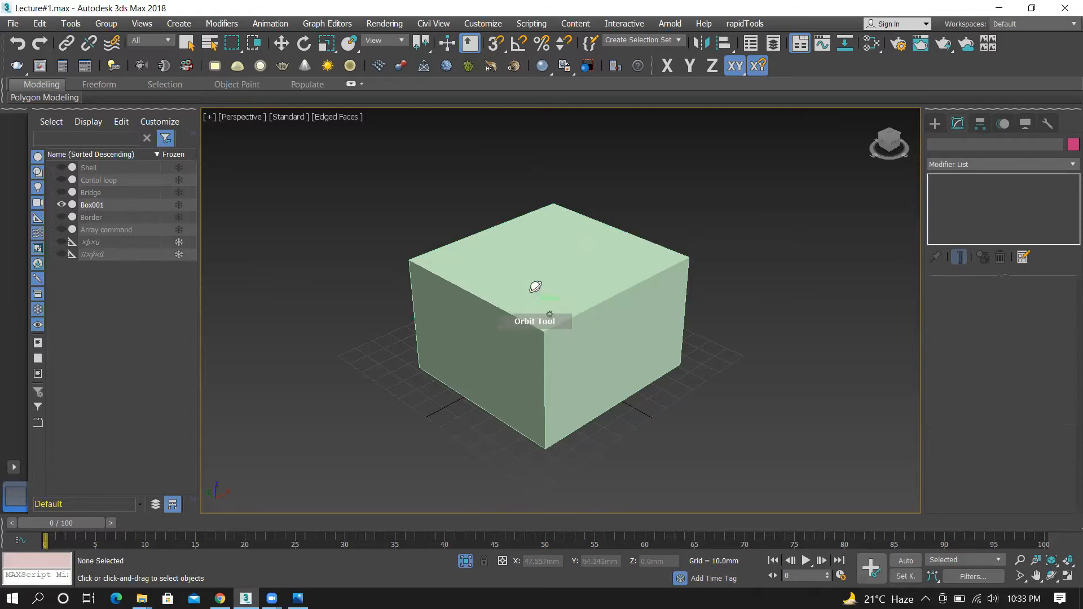
pyautogui.moveTo(536, 286); pyautogui.dragTo(561, 290)
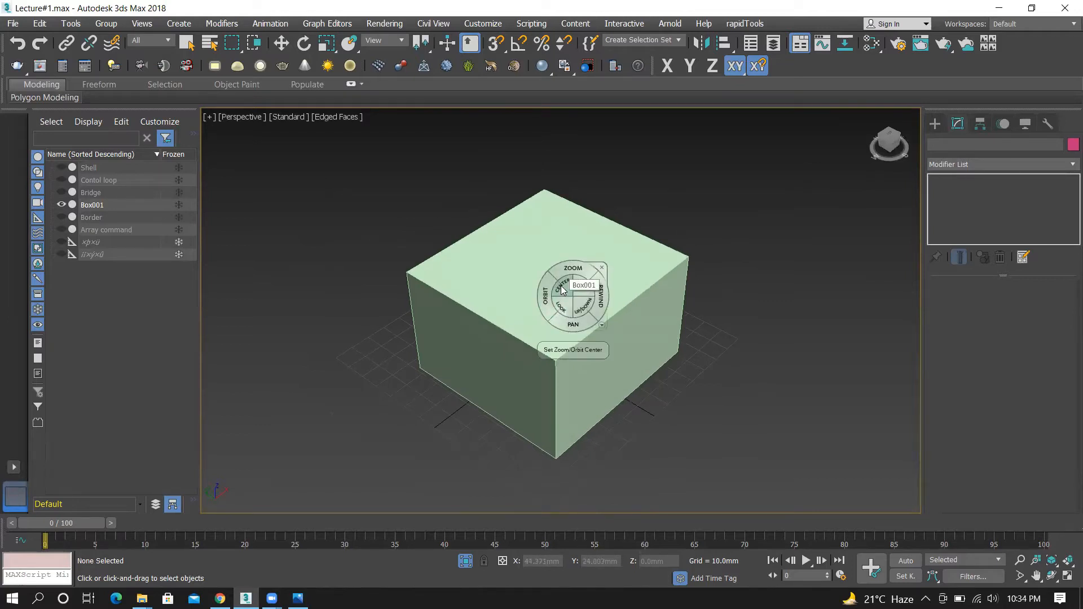
pyautogui.moveTo(561, 290)
pyautogui.mouseDown()
pyautogui.moveTo(418, 351)
pyautogui.moveTo(554, 400)
pyautogui.mouseUp()
pyautogui.moveTo(347, 331); pyautogui.dragTo(515, 364)
pyautogui.moveTo(457, 346)
pyautogui.mouseDown()
pyautogui.moveTo(431, 348)
pyautogui.moveTo(440, 356)
pyautogui.mouseUp()
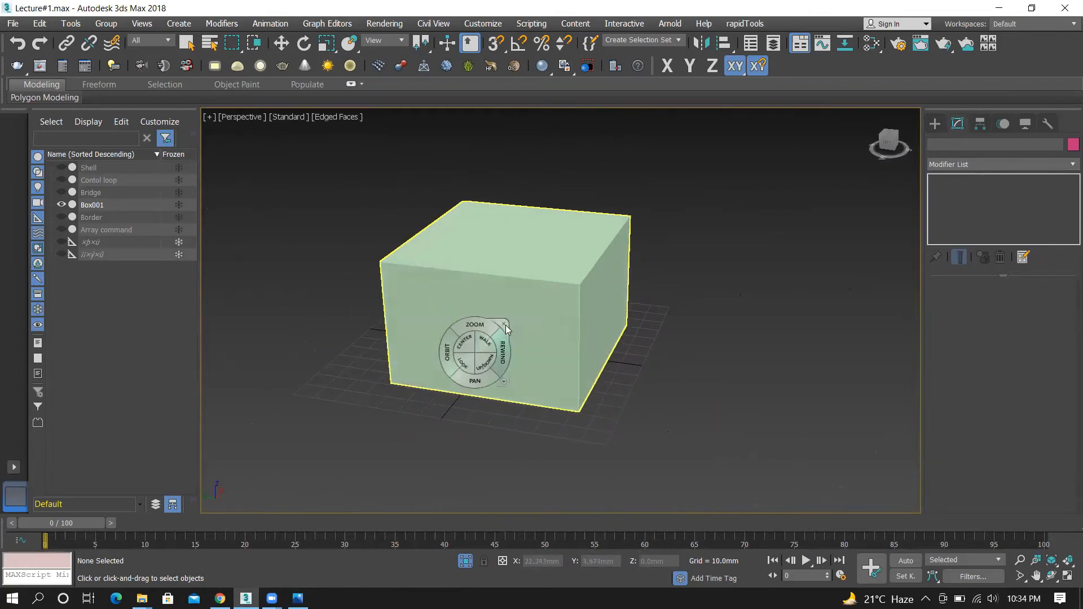
pyautogui.click(504, 325)
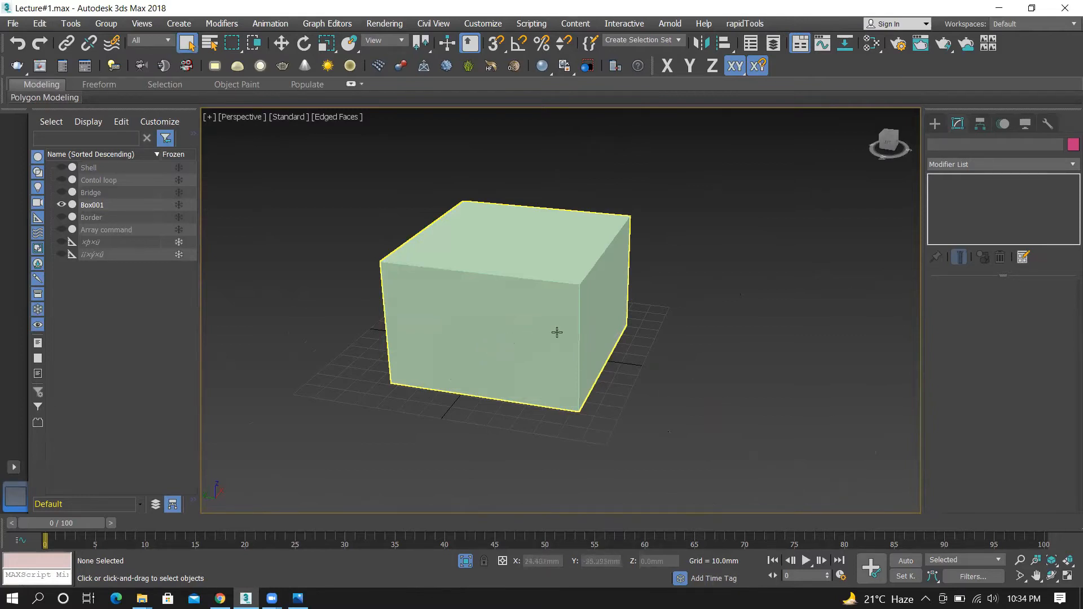
# Render the Perspective view of the box and close the rendered frame window
pyautogui.scroll(-2, 531, 304)
pyautogui.scroll(2, 531, 302)
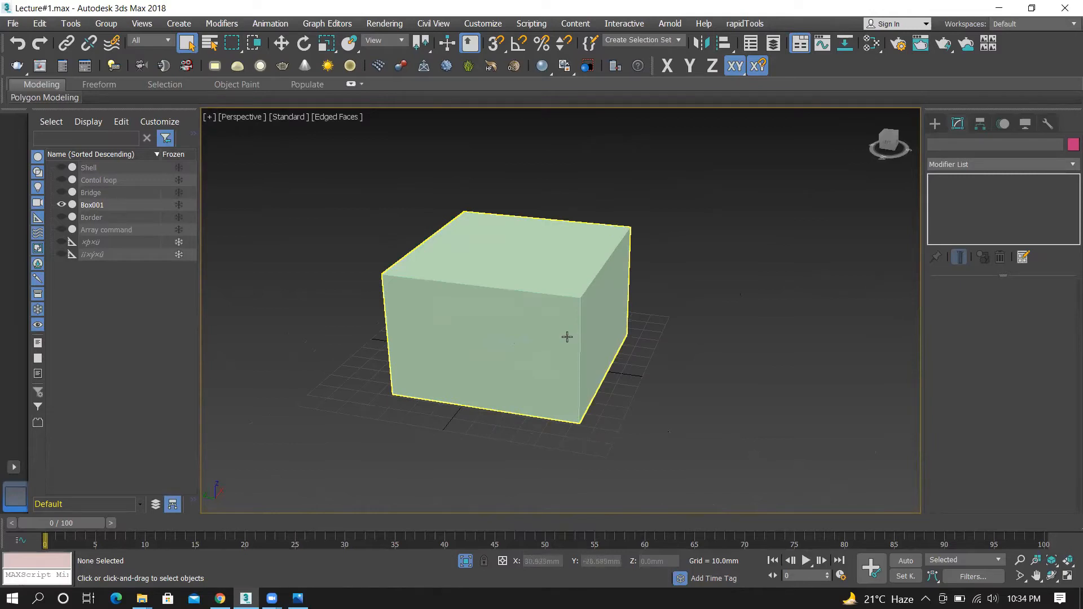
pyautogui.hotkey('shift', 'q')
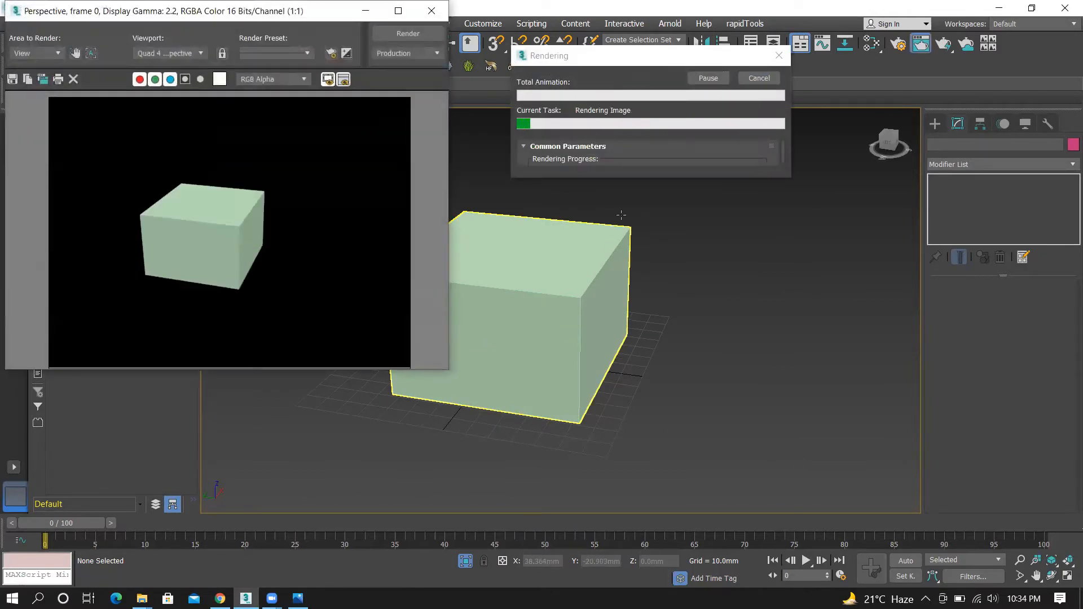
pyautogui.click(431, 11)
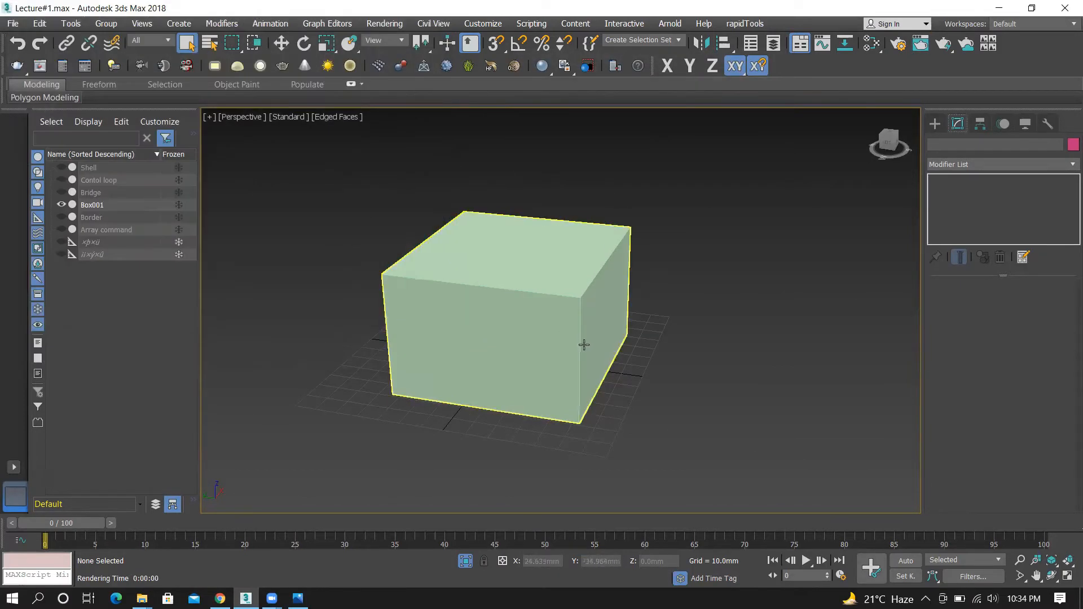
# Bring back the SteeringWheel, move the Perspective view slightly closer to the box, and dismiss the wheel
pyautogui.hotkey('shift', 'w')
pyautogui.moveTo(555, 305)
pyautogui.mouseDown()
pyautogui.moveTo(560, 358)
pyautogui.moveTo(588, 314)
pyautogui.mouseUp()
pyautogui.moveTo(590, 261); pyautogui.dragTo(585, 285)
pyautogui.moveTo(580, 359); pyautogui.dragTo(569, 339)
pyautogui.press('Escape')
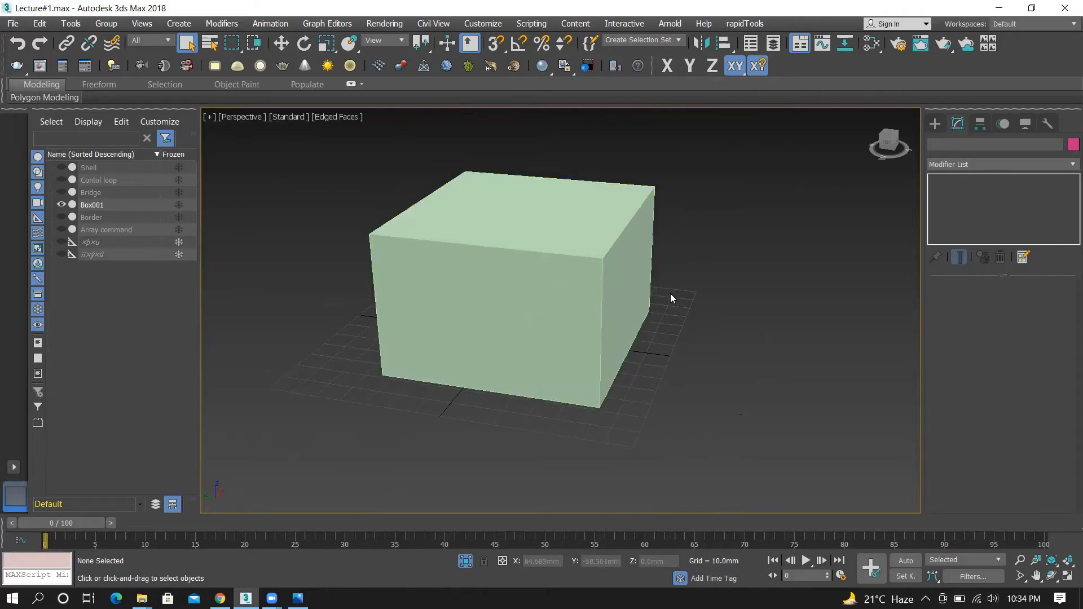
# Select the box and restore the four-viewport layout
pyautogui.click(498, 282)
pyautogui.click(759, 290)
pyautogui.click(642, 295)
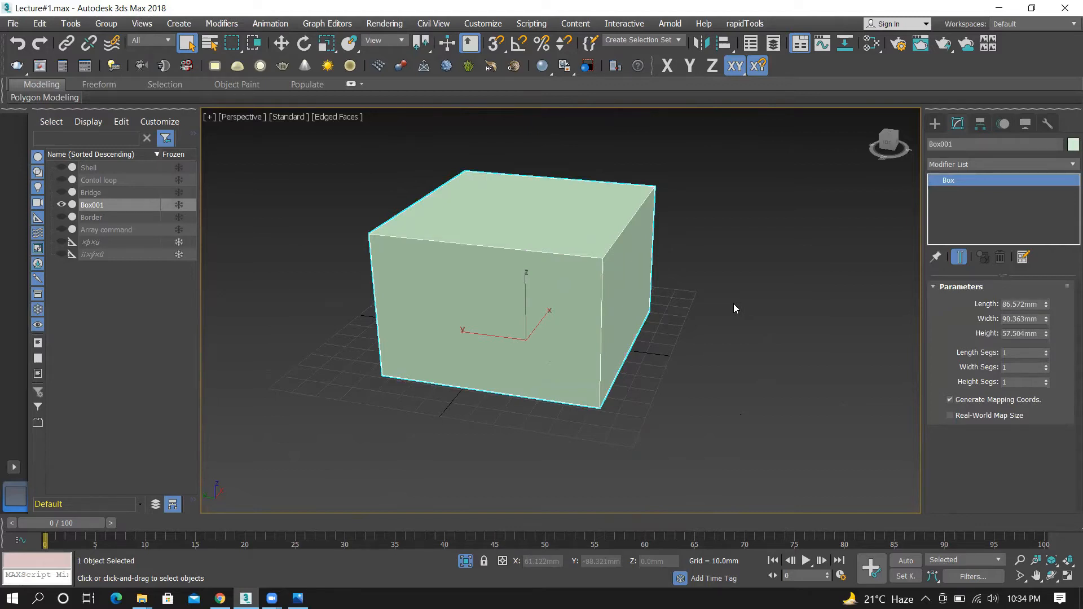
pyautogui.click(208, 117)
pyautogui.click(243, 124)
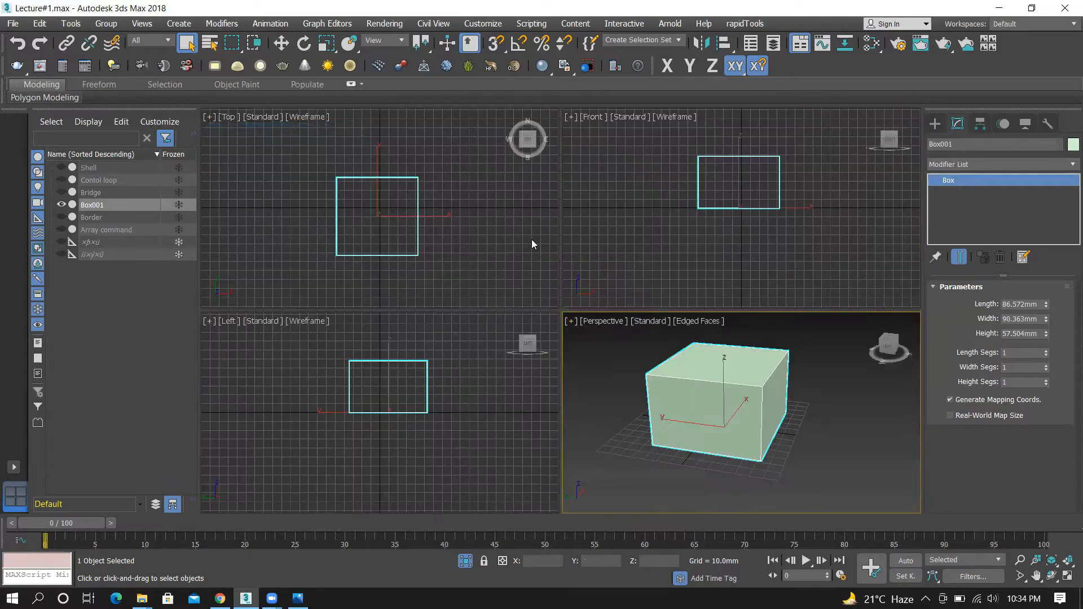
pyautogui.moveTo(732, 399); pyautogui.dragTo(712, 415, button='middle')
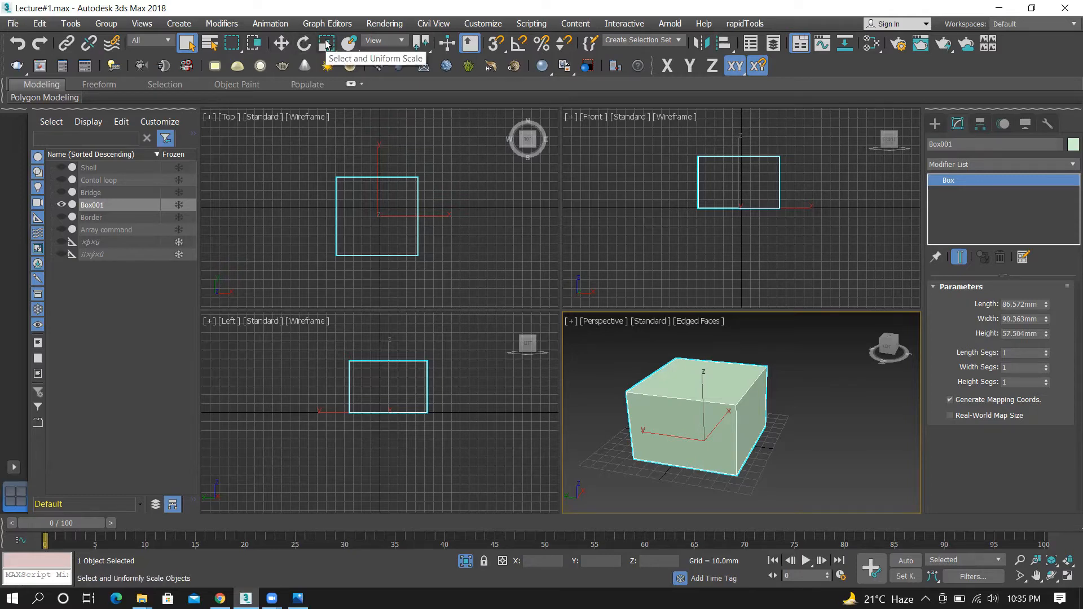
# Move the box along its axes in the Perspective view, leaving it at about X -1 mm and Y -9.3 mm
pyautogui.click(279, 48)
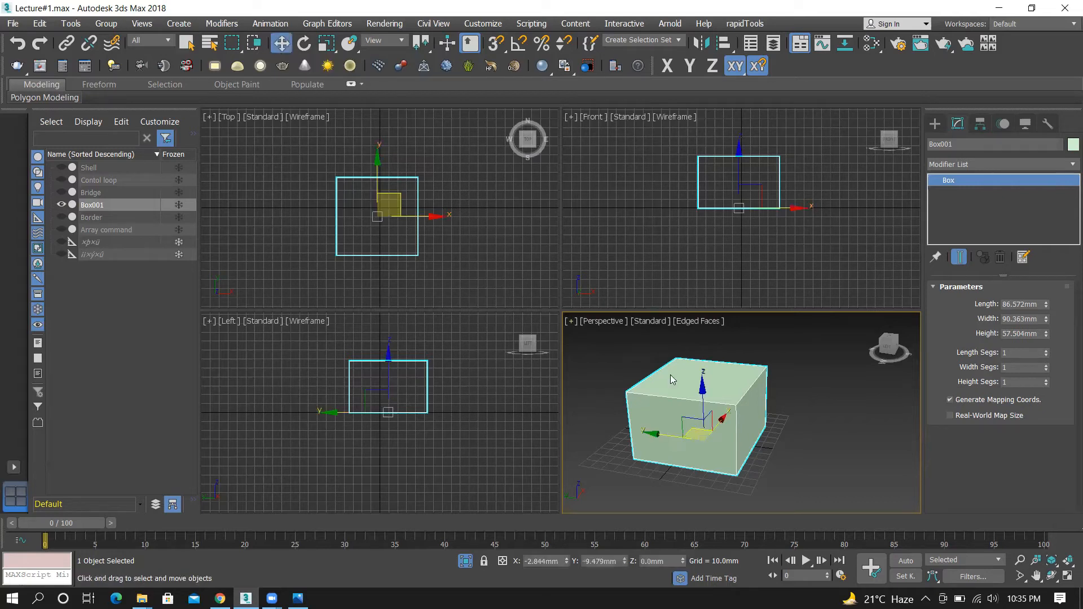
pyautogui.click(652, 433)
pyautogui.moveTo(652, 433); pyautogui.dragTo(719, 425)
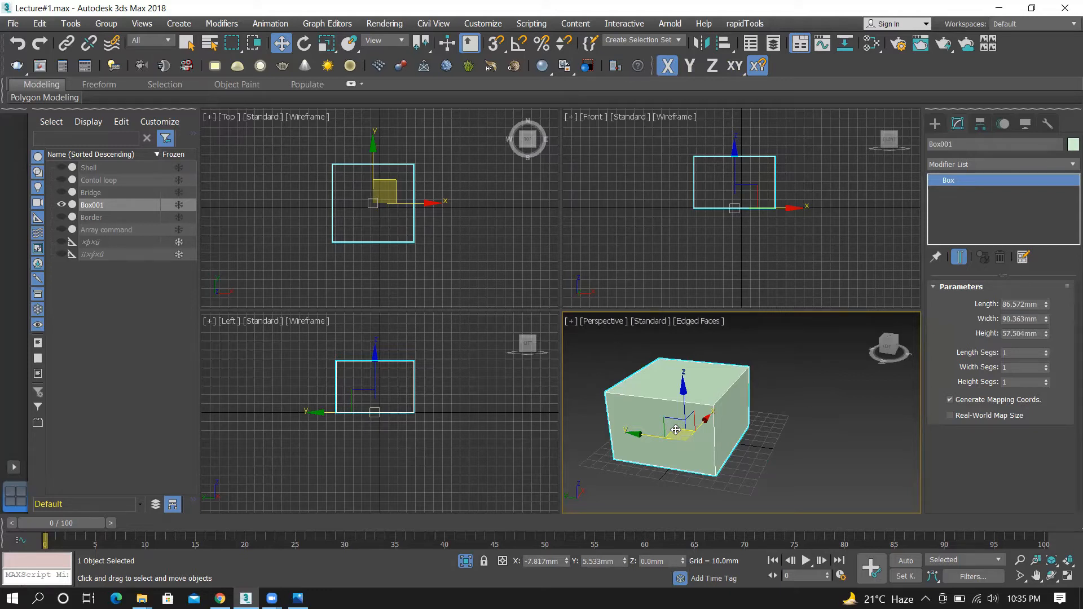
pyautogui.moveTo(675, 430)
pyautogui.mouseDown()
pyautogui.moveTo(704, 409)
pyautogui.moveTo(712, 434)
pyautogui.moveTo(717, 420)
pyautogui.moveTo(686, 420)
pyautogui.mouseUp()
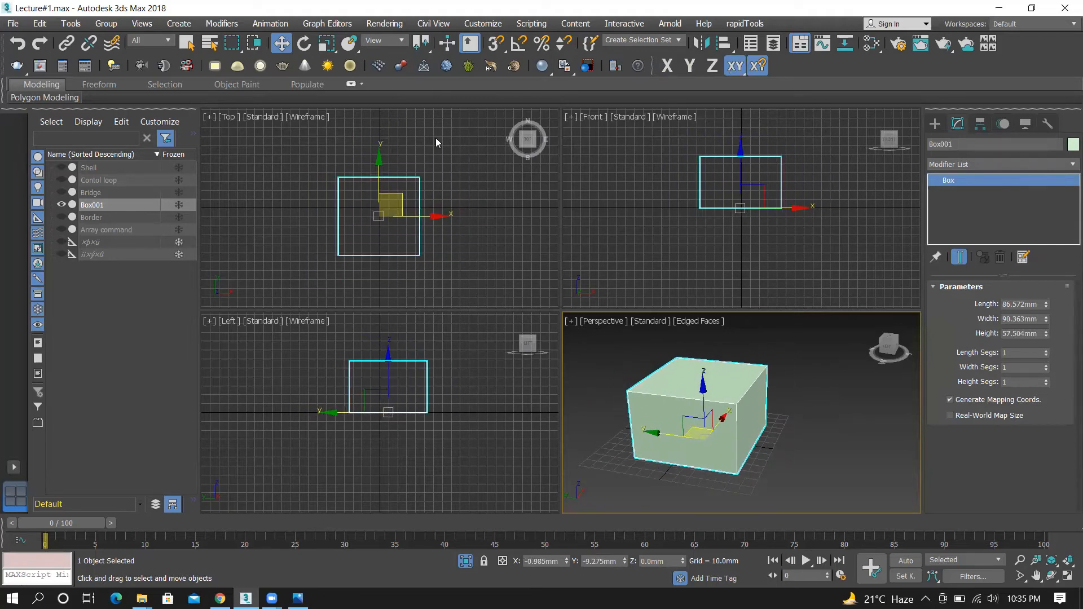
# Try freehand rotations of the box about different axes in the Perspective view, undoing each one
pyautogui.click(304, 45)
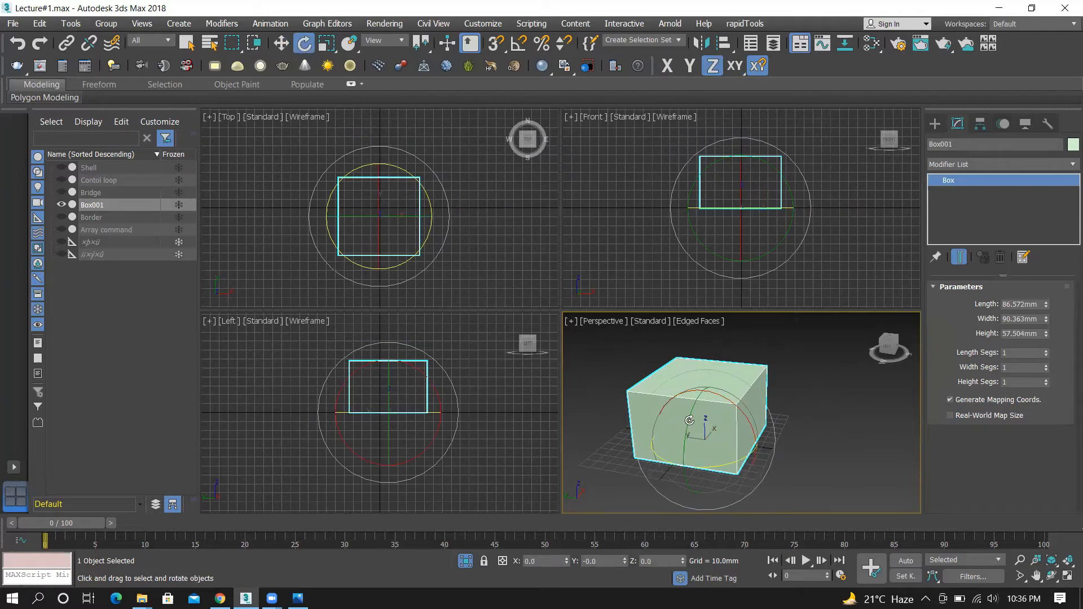
pyautogui.moveTo(689, 421)
pyautogui.mouseDown()
pyautogui.moveTo(703, 406)
pyautogui.moveTo(698, 419)
pyautogui.mouseUp()
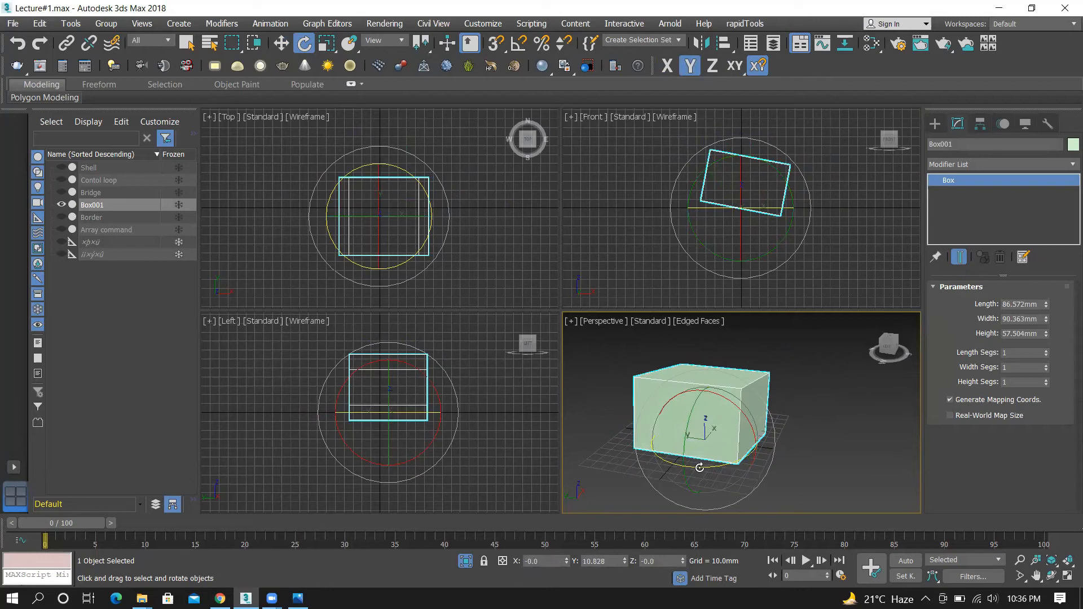
pyautogui.hotkey('ctrl', 'z')
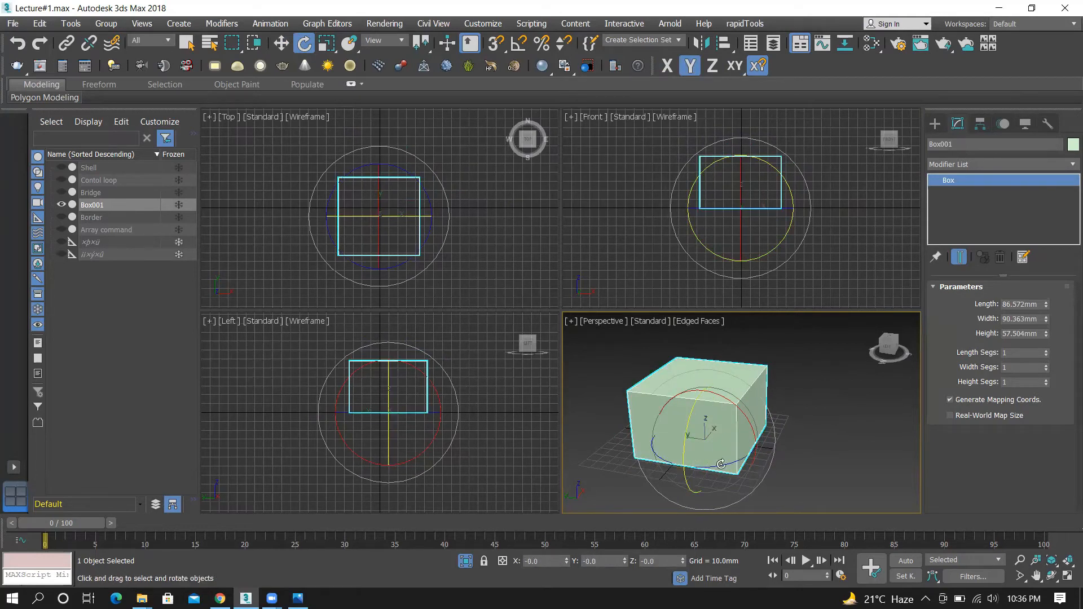
pyautogui.moveTo(744, 433); pyautogui.dragTo(744, 407)
pyautogui.hotkey('ctrl', 'z')
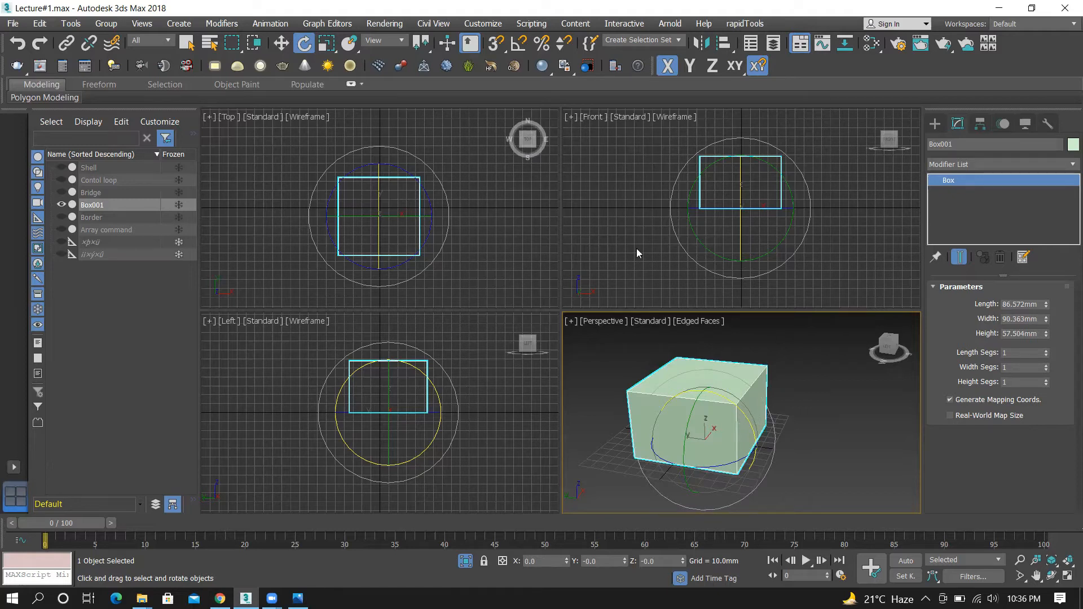
# Activate the Front view, rotate the box by -90 degrees in it, and undo the rotation
pyautogui.scroll(2, 792, 161)
pyautogui.scroll(2, 734, 186)
pyautogui.scroll(-2, 763, 172)
pyautogui.rightClick(751, 188)
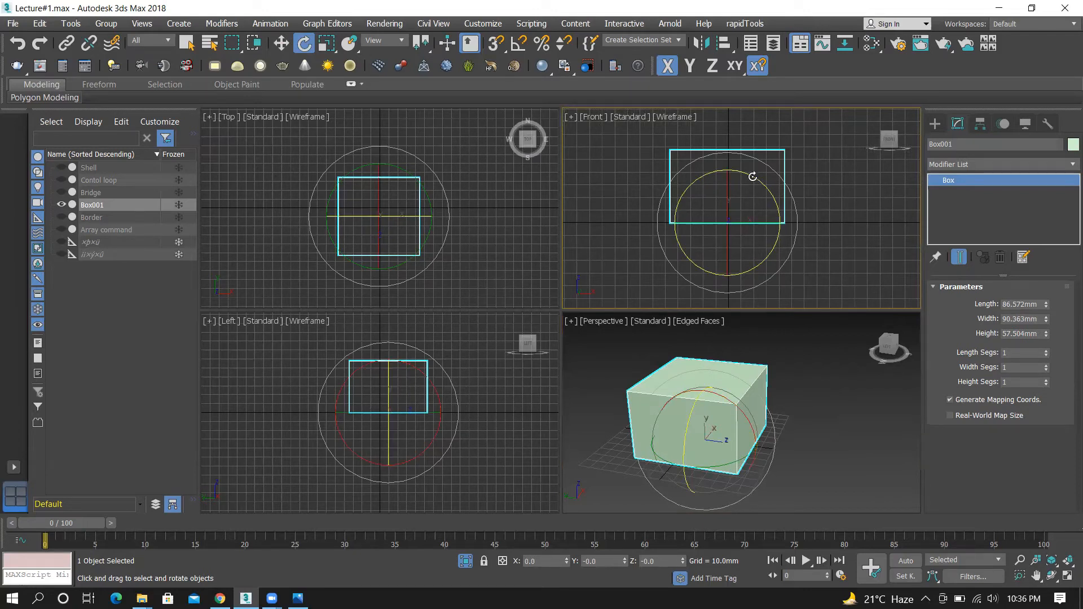
pyautogui.moveTo(751, 171); pyautogui.dragTo(835, 253)
pyautogui.moveTo(839, 242); pyautogui.dragTo(845, 209)
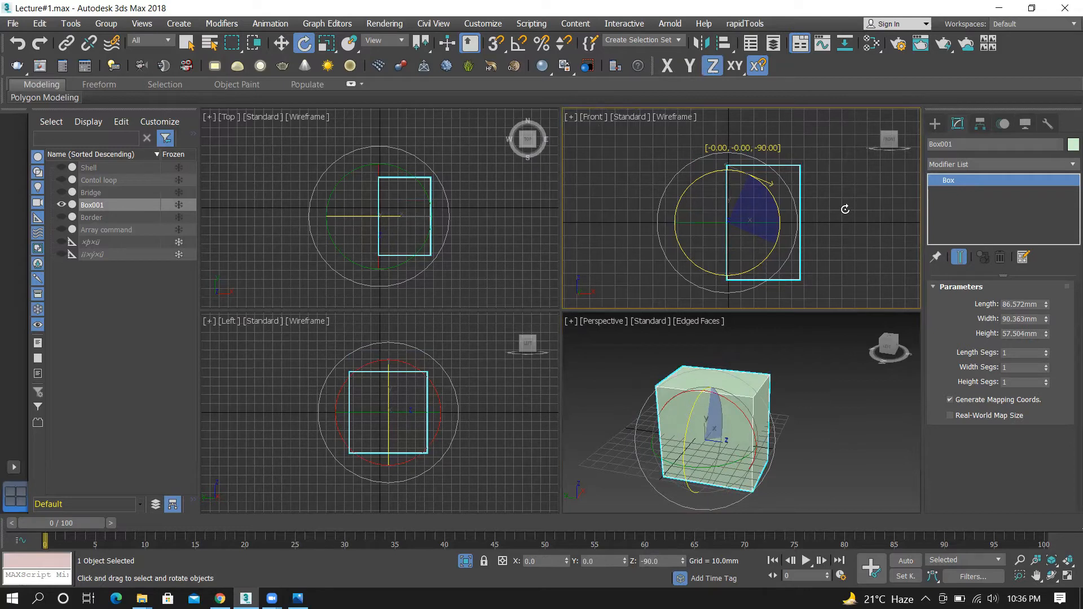
pyautogui.moveTo(844, 209)
pyautogui.mouseDown()
pyautogui.moveTo(844, 196)
pyautogui.moveTo(841, 204)
pyautogui.mouseUp()
pyautogui.hotkey('ctrl', 'z')
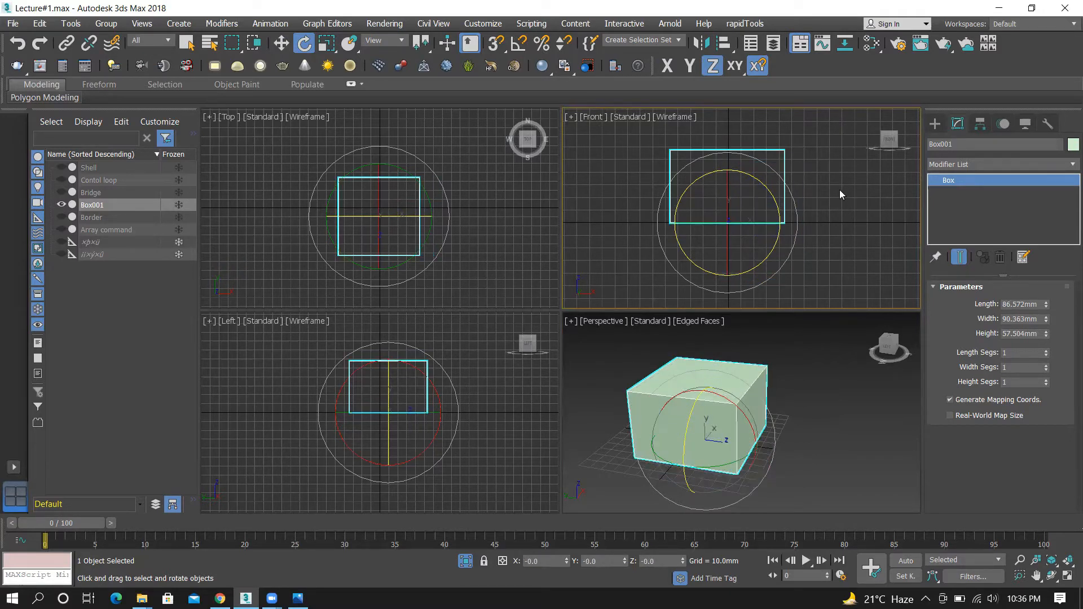
# Toggle Angle Snap, try another rotation of the box in the Front view, undo it, and toggle the snap back
pyautogui.click(518, 44)
pyautogui.moveTo(747, 172); pyautogui.dragTo(797, 149)
pyautogui.hotkey('ctrl', 'z')
pyautogui.click(519, 45)
# Try scaling the box along X, along Y and uniformly in the Perspective view, undoing each scale
pyautogui.click(326, 44)
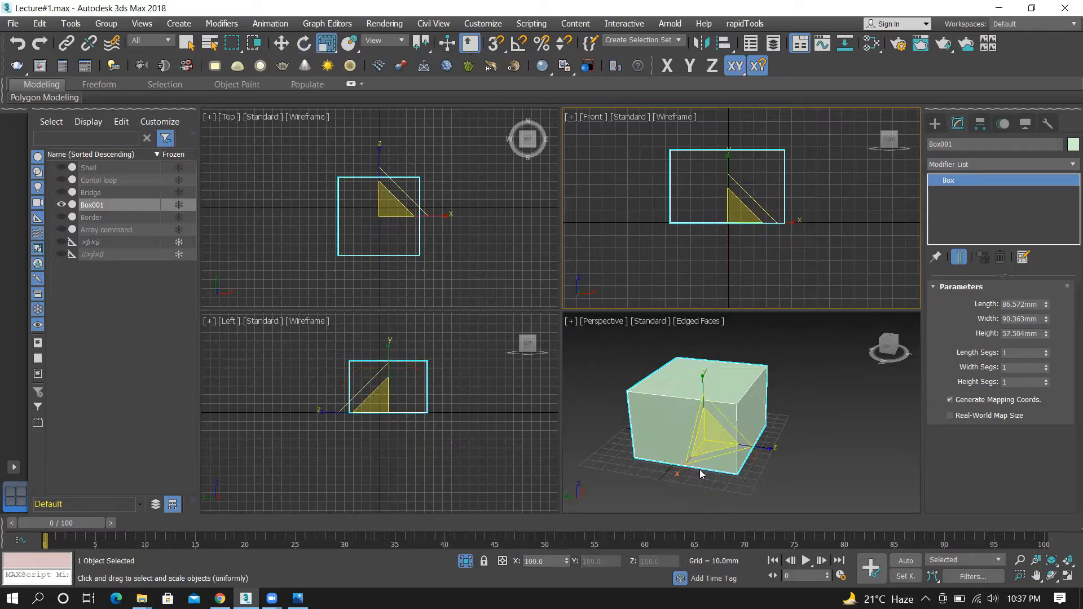
pyautogui.moveTo(676, 477)
pyautogui.mouseDown()
pyautogui.moveTo(699, 468)
pyautogui.moveTo(676, 482)
pyautogui.mouseUp()
pyautogui.hotkey('ctrl', 'z')
pyautogui.moveTo(770, 446); pyautogui.dragTo(801, 433)
pyautogui.hotkey('ctrl', 'z')
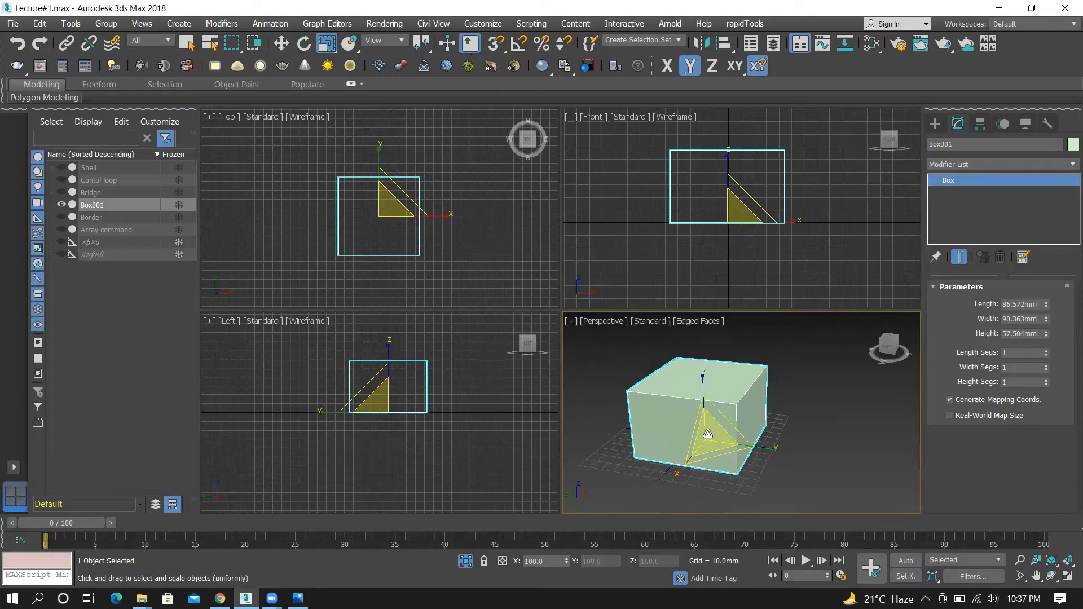
pyautogui.moveTo(707, 433); pyautogui.dragTo(763, 377)
pyautogui.hotkey('ctrl', 'z')
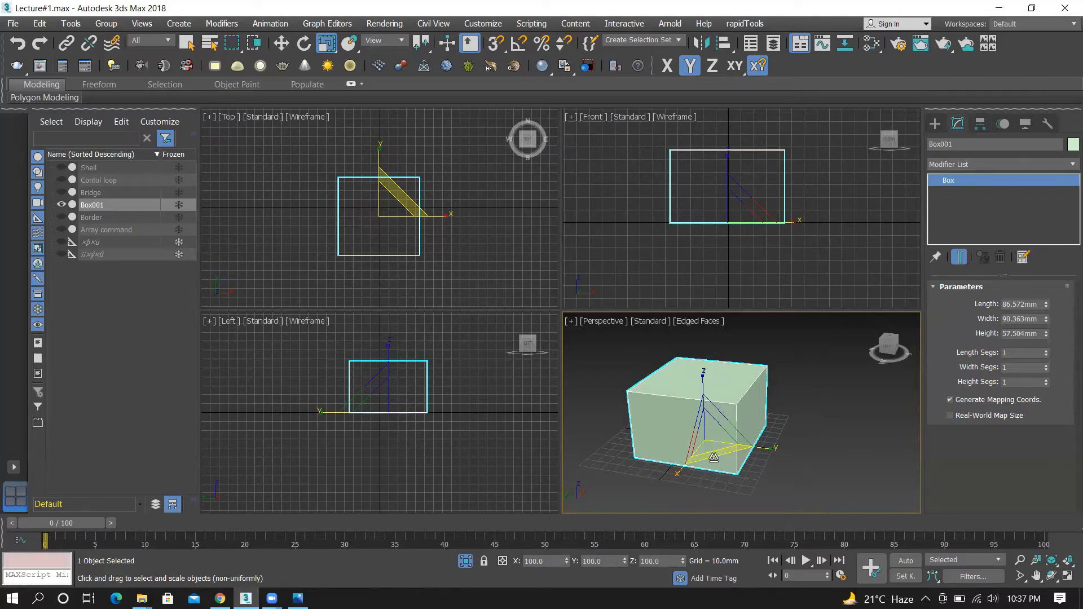
# Constrain scaling to the XY plane, scale the box to about 136 percent, undo it, and cycle the scale mode
pyautogui.press('F8')
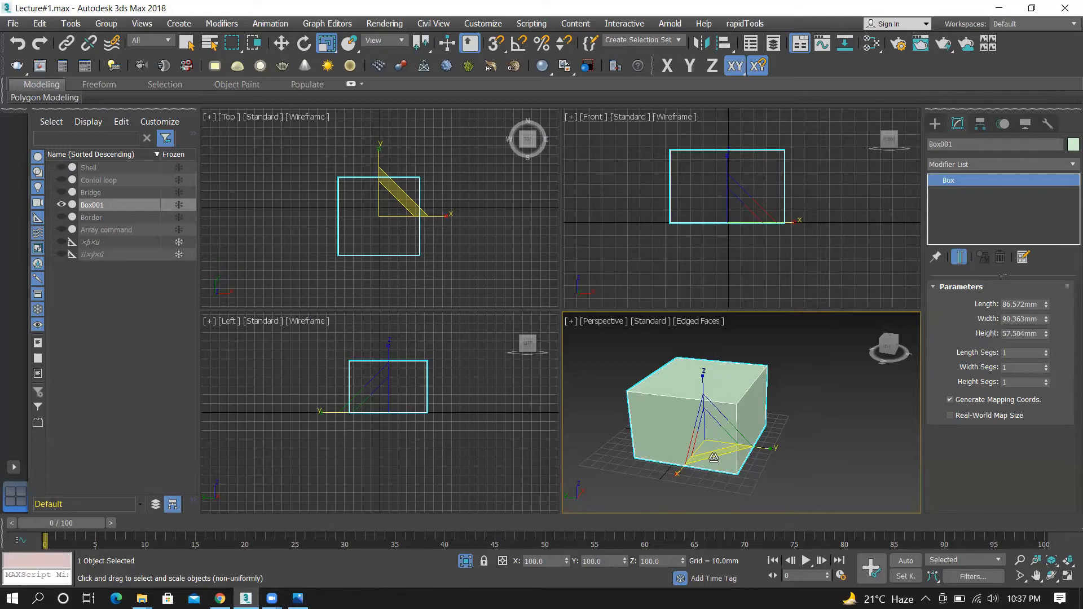
pyautogui.moveTo(713, 457); pyautogui.dragTo(738, 454)
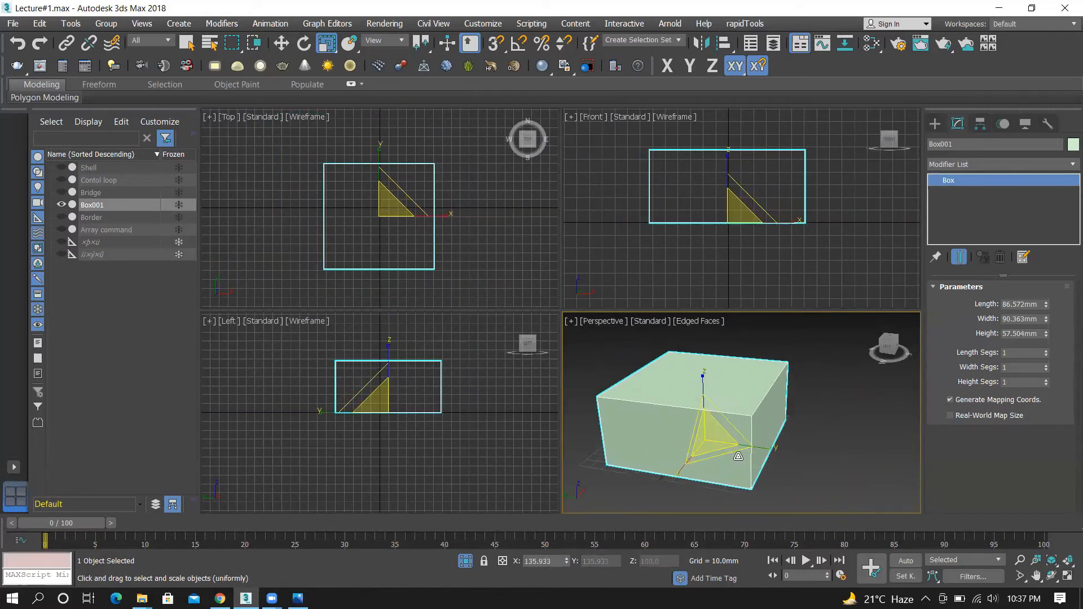
pyautogui.hotkey('ctrl', 'z')
pyautogui.hotkey('ctrl', 'e')
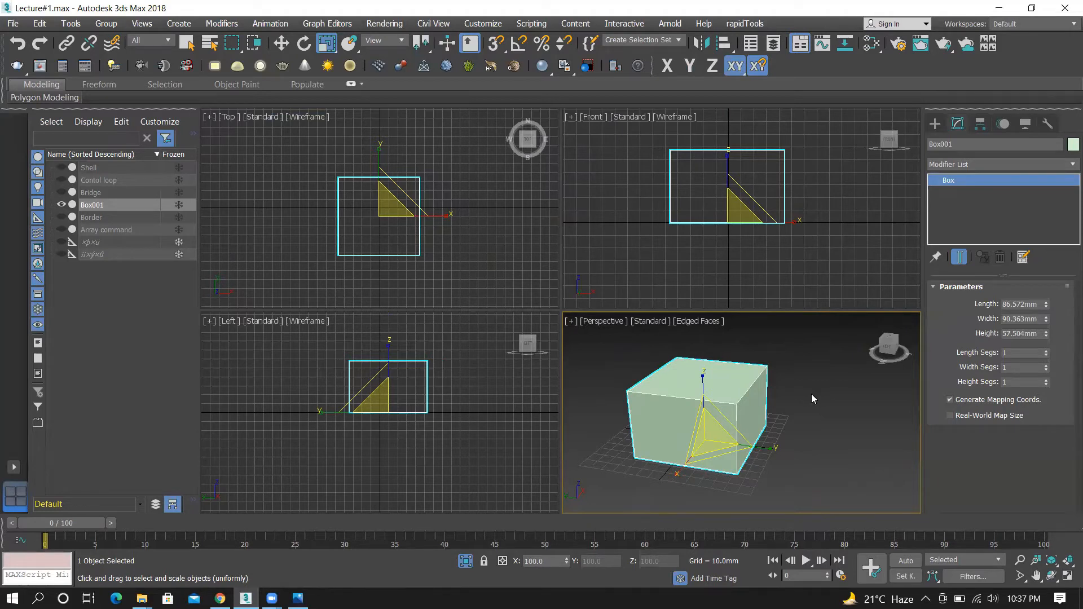
# Maximize the Perspective viewport, turn it to look straight down on the box, and activate the Move tool
pyautogui.click(570, 322)
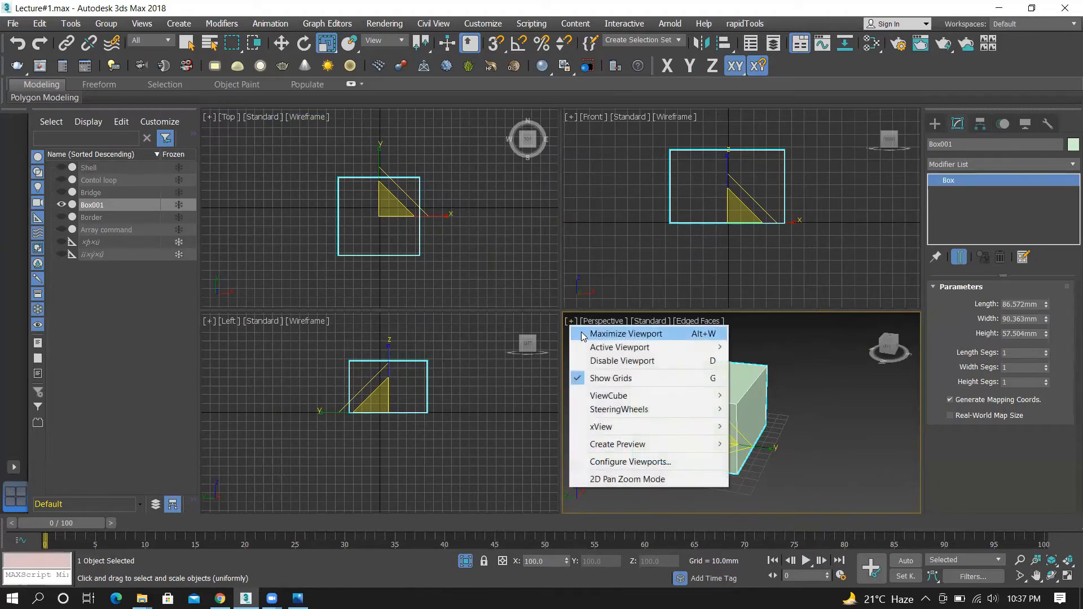
pyautogui.click(584, 335)
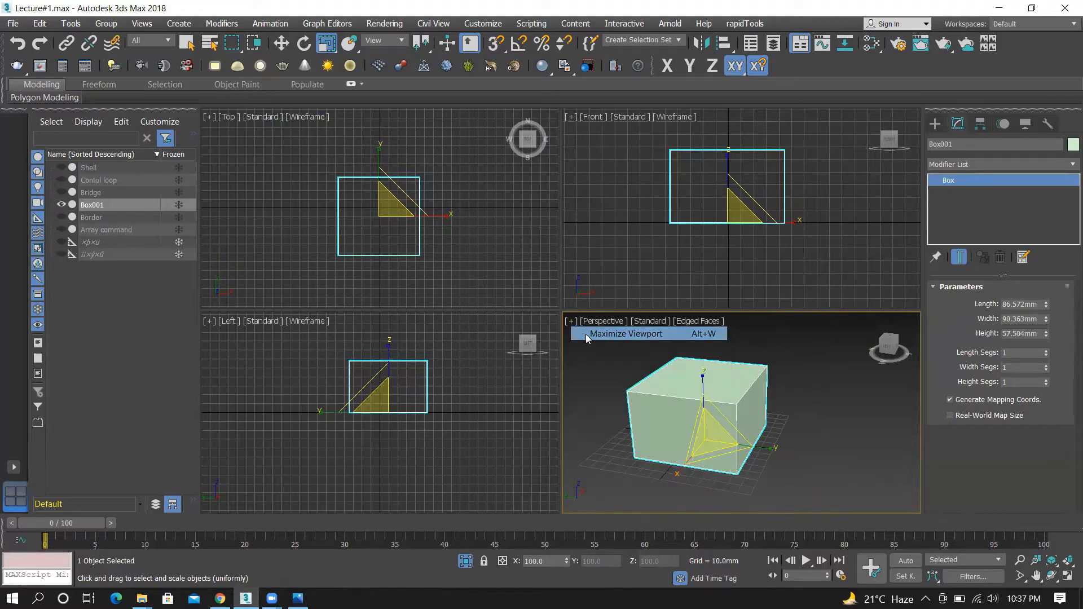
pyautogui.click(889, 132)
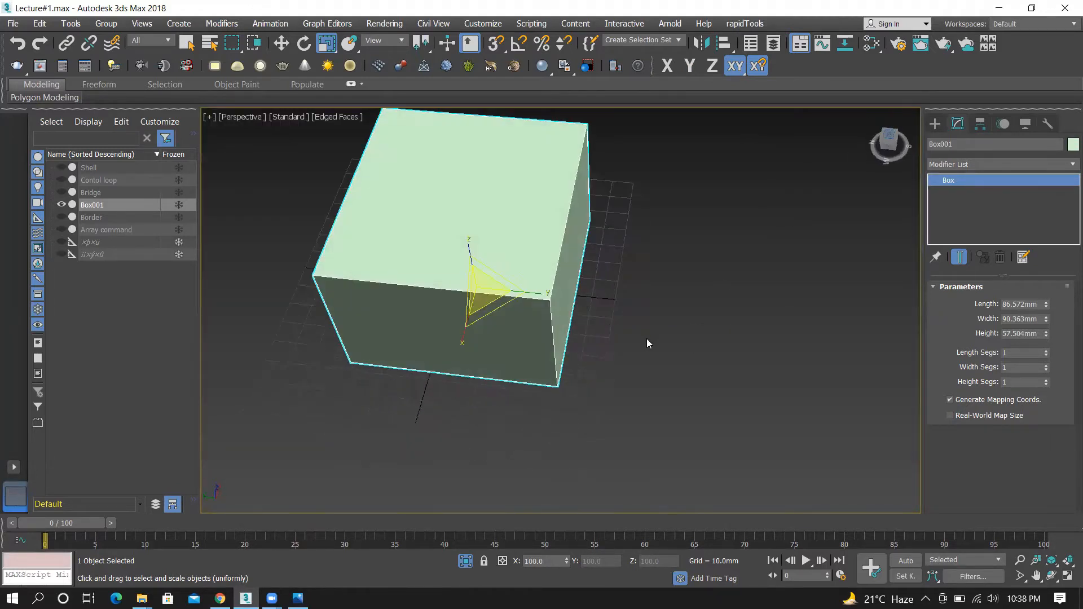
pyautogui.press('w')
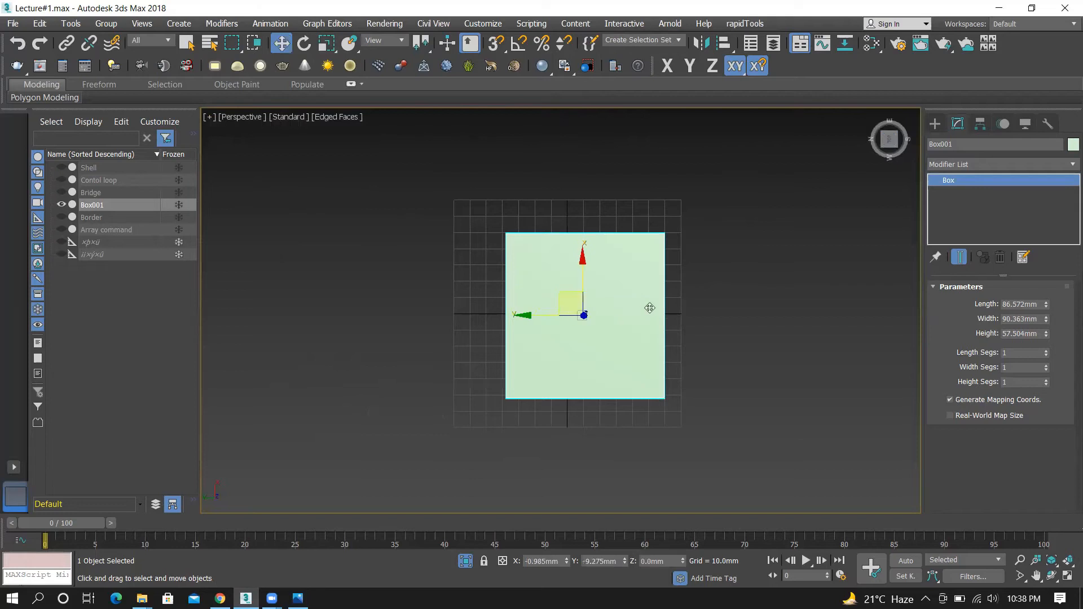
# Change the maximized view of the box from Perspective to Orthographic
pyautogui.click(237, 117)
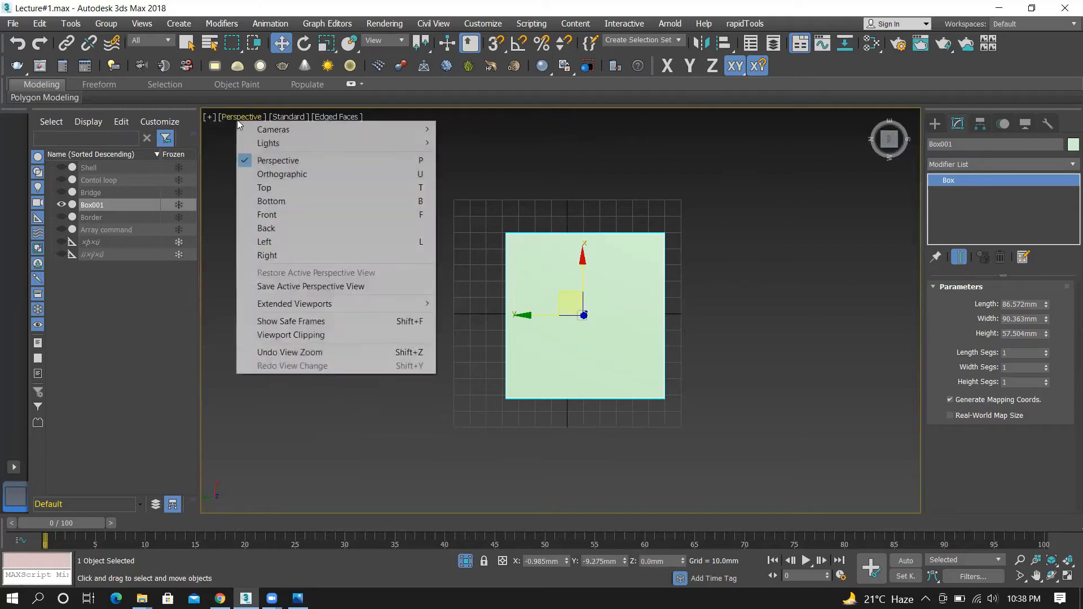
pyautogui.click(282, 175)
pyautogui.scroll(3, 523, 287)
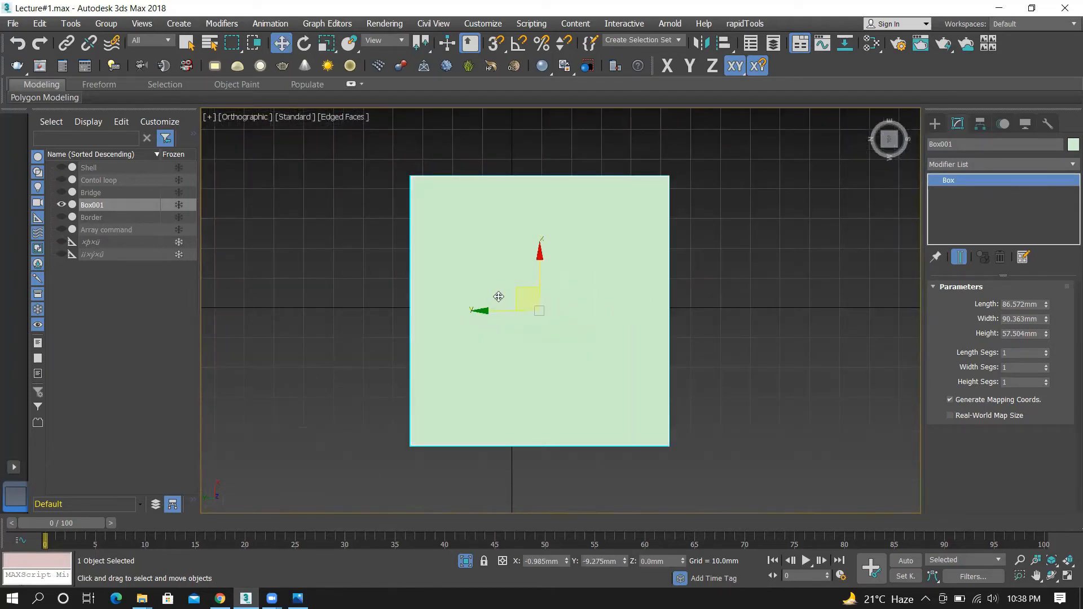
pyautogui.scroll(-1, 678, 240)
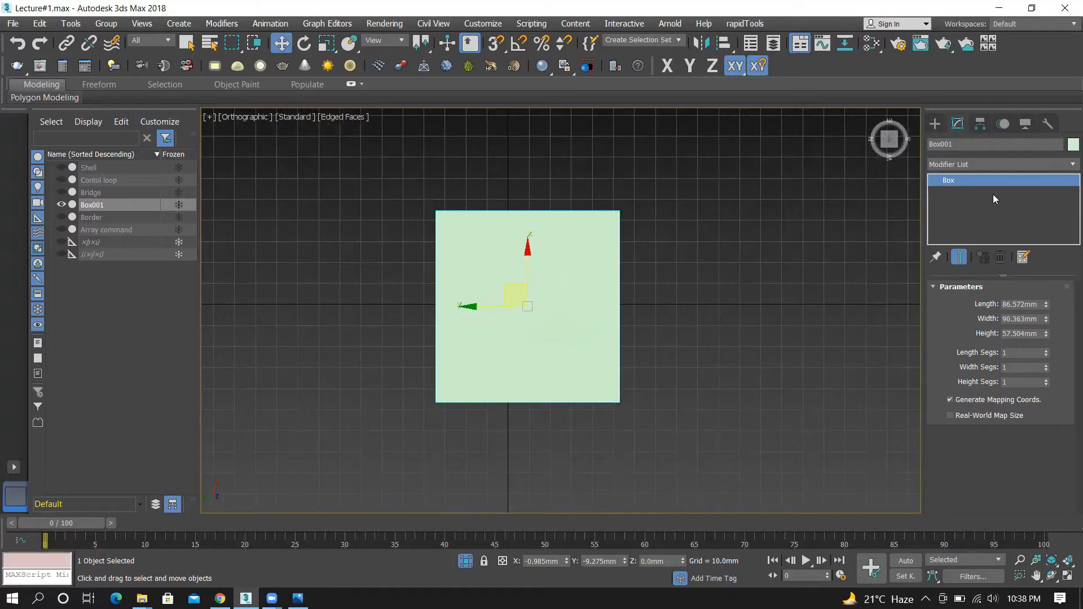
# Move only the box's pivot along Y to about 84 mm, outside the box, and leave pivot editing
pyautogui.click(980, 124)
pyautogui.click(964, 219)
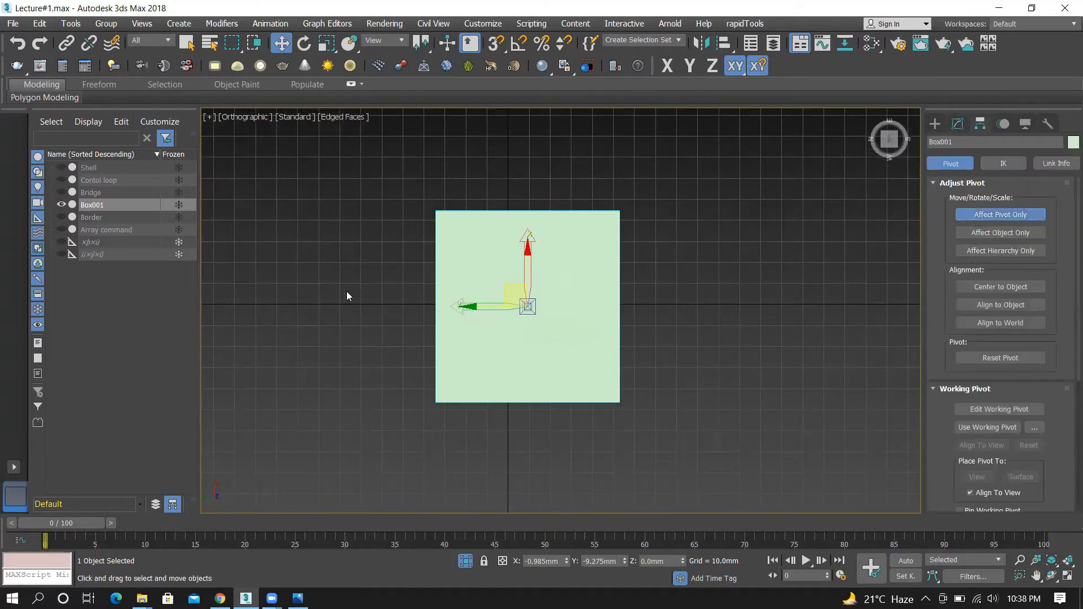
pyautogui.moveTo(479, 307); pyautogui.dragTo(285, 302)
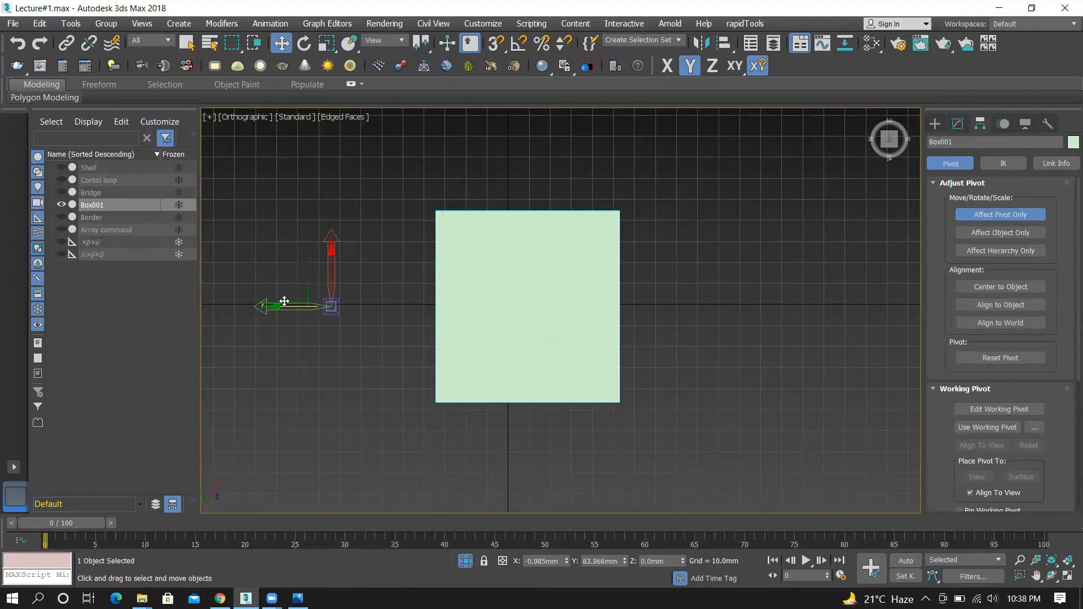
pyautogui.click(956, 123)
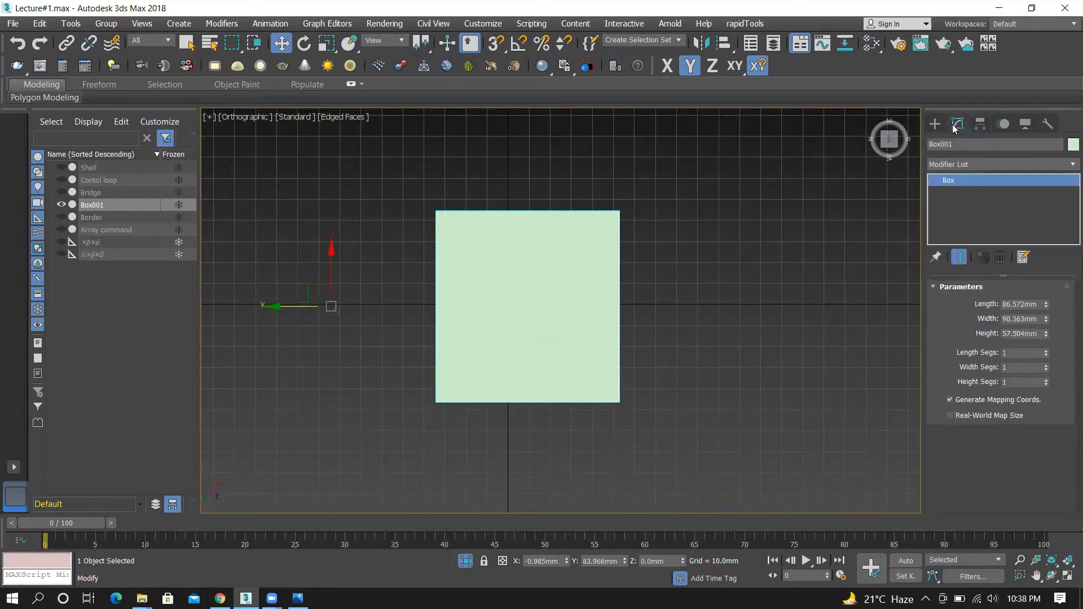
pyautogui.click(934, 124)
pyautogui.click(851, 193)
pyautogui.click(492, 287)
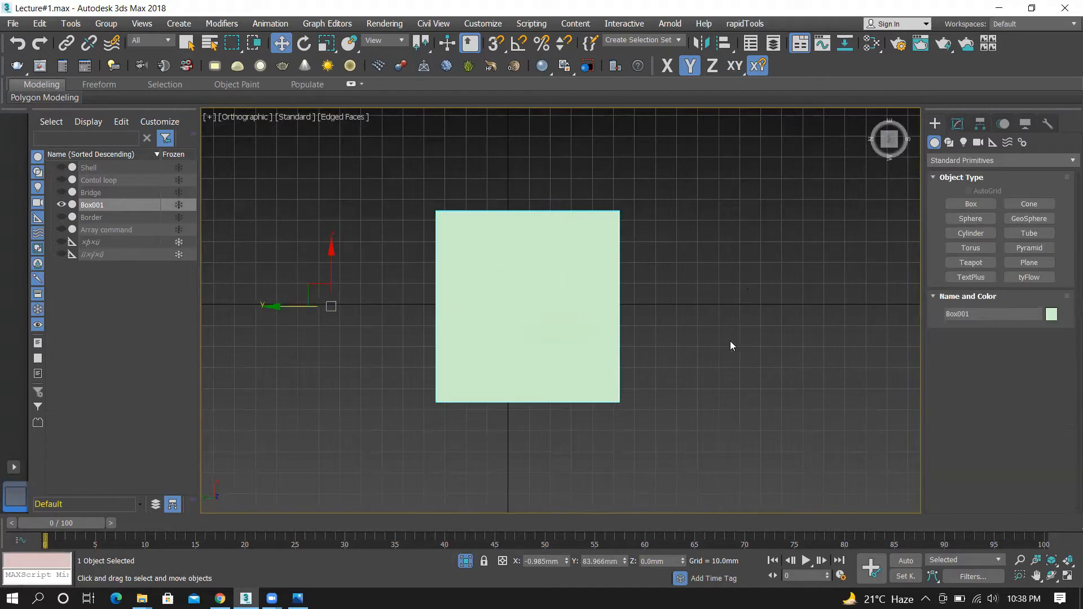
# Try rotating the box around its offset pivot, undo the rotation, and return to the Move tool
pyautogui.scroll(-2, 649, 318)
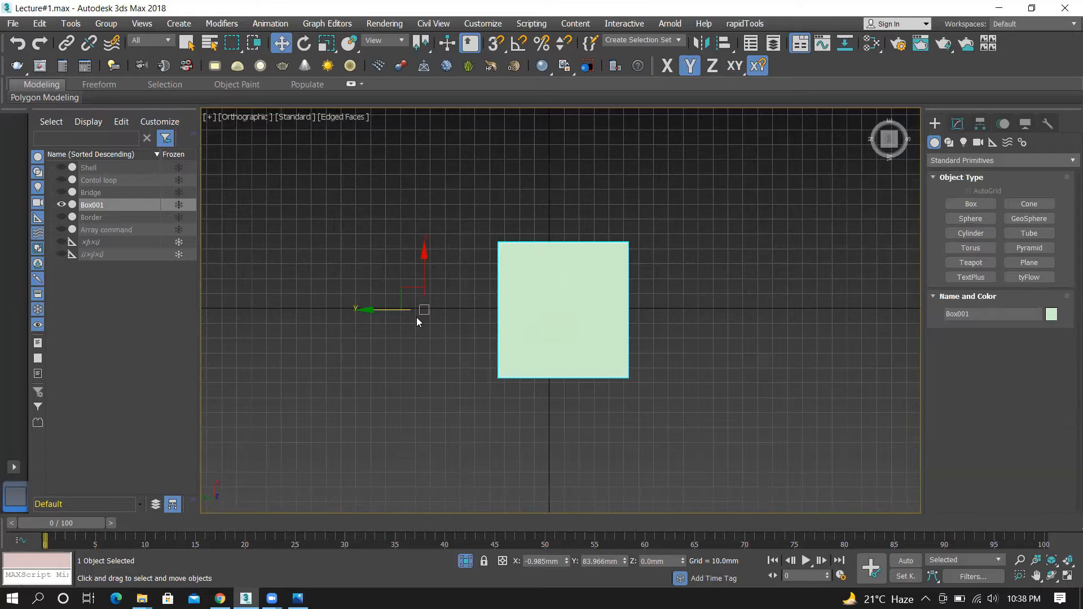
pyautogui.press('e')
pyautogui.moveTo(451, 264); pyautogui.dragTo(541, 240)
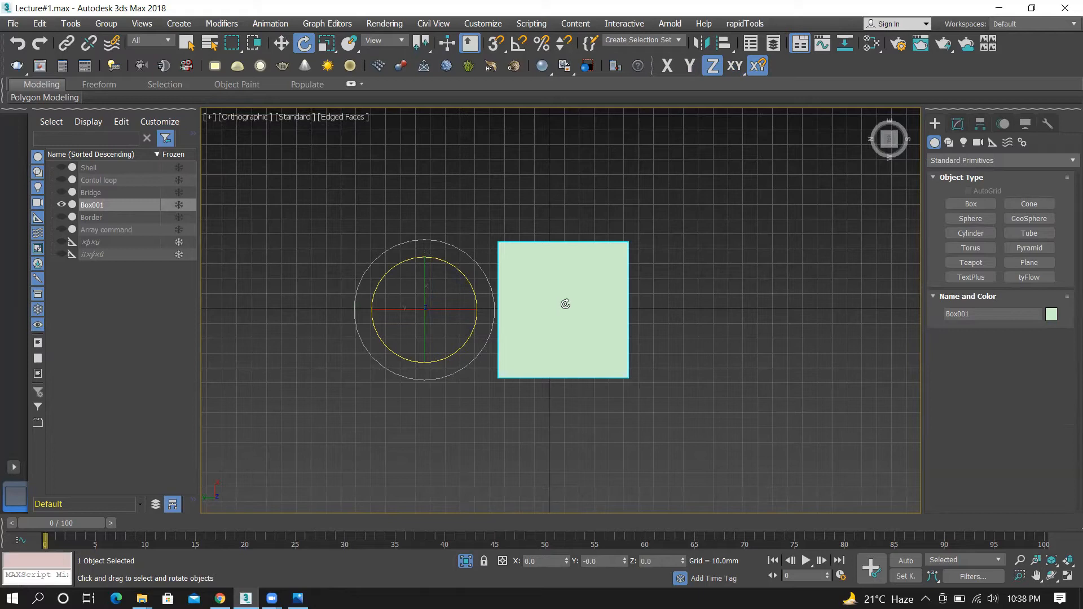
pyautogui.moveTo(455, 266); pyautogui.dragTo(494, 287)
pyautogui.hotkey('ctrl', 'z')
pyautogui.click(542, 223)
pyautogui.click(545, 264)
pyautogui.press('w')
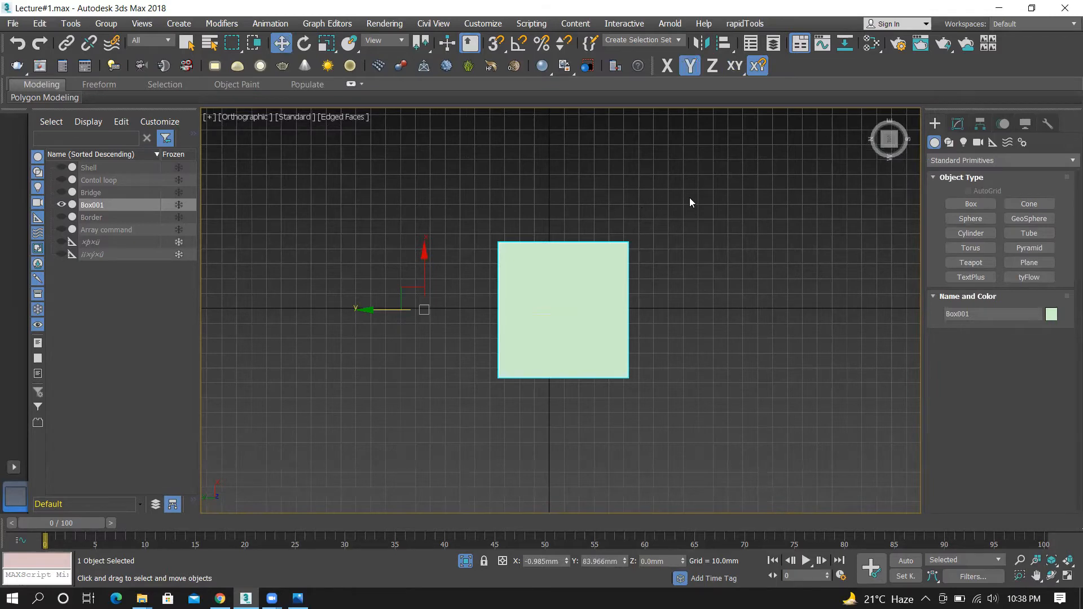
# Move only the box's pivot along Y to about -9.8 mm, back near the middle of the box
pyautogui.click(978, 124)
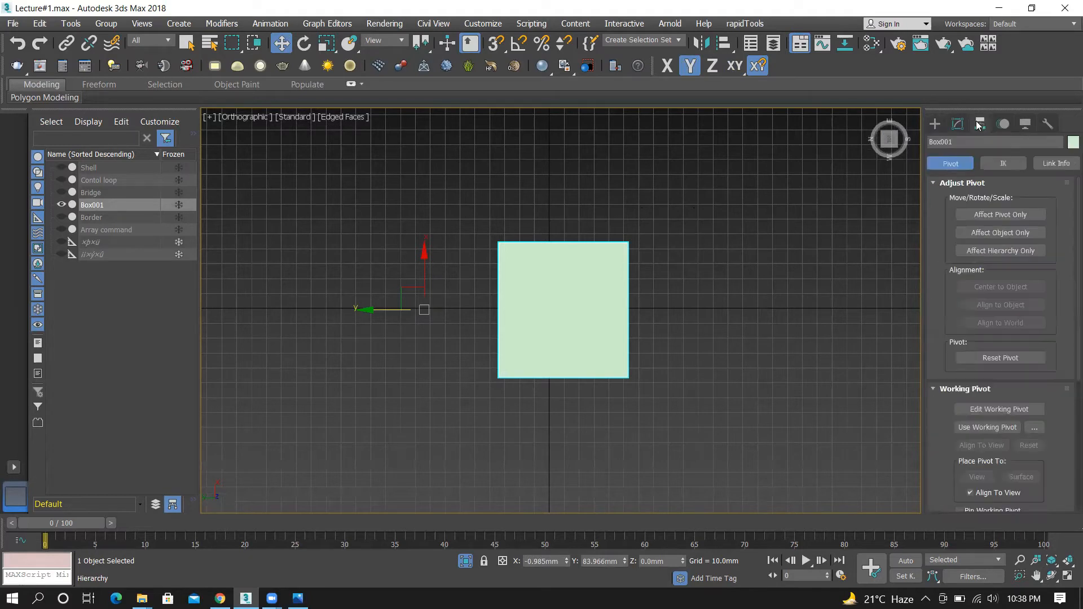
pyautogui.click(973, 217)
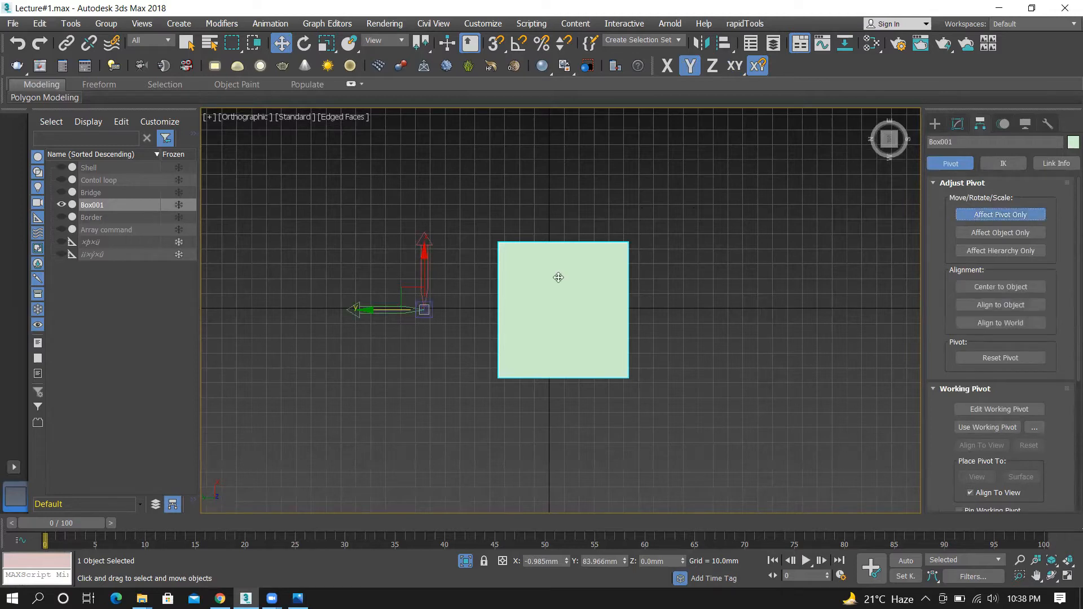
pyautogui.moveTo(380, 310); pyautogui.dragTo(428, 316)
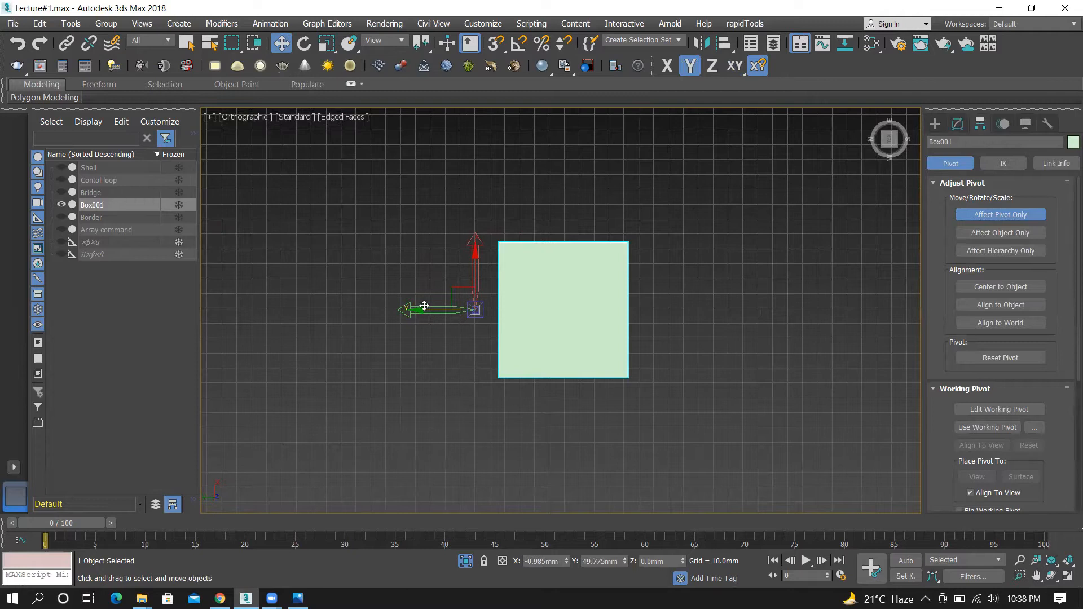
pyautogui.moveTo(416, 310); pyautogui.dragTo(534, 309)
pyautogui.moveTo(456, 309); pyautogui.dragTo(511, 299)
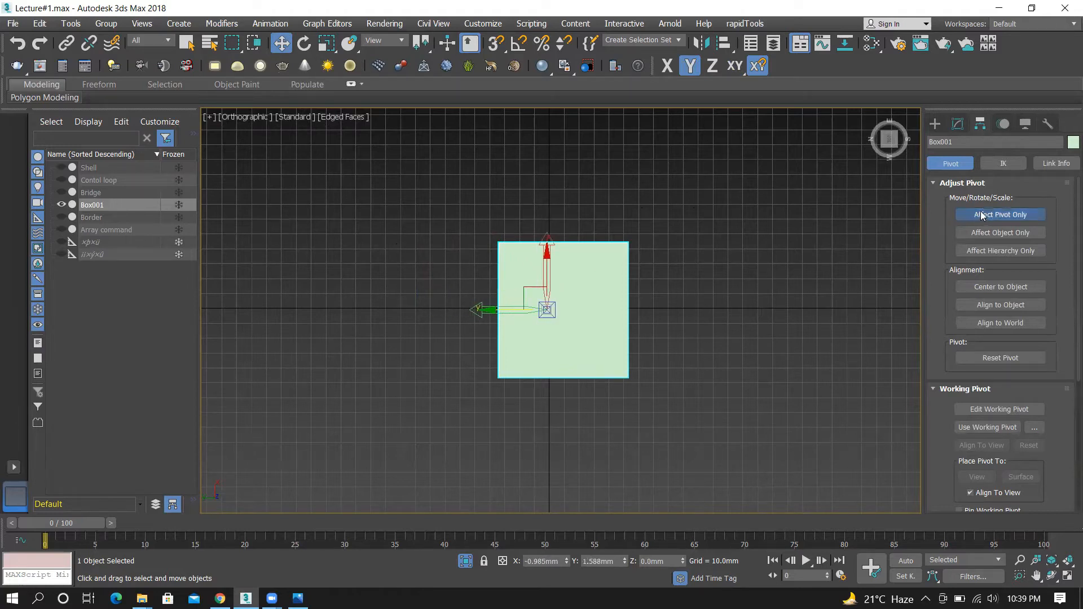
pyautogui.moveTo(497, 309)
pyautogui.mouseDown()
pyautogui.moveTo(519, 309)
pyautogui.moveTo(513, 318)
pyautogui.mouseUp()
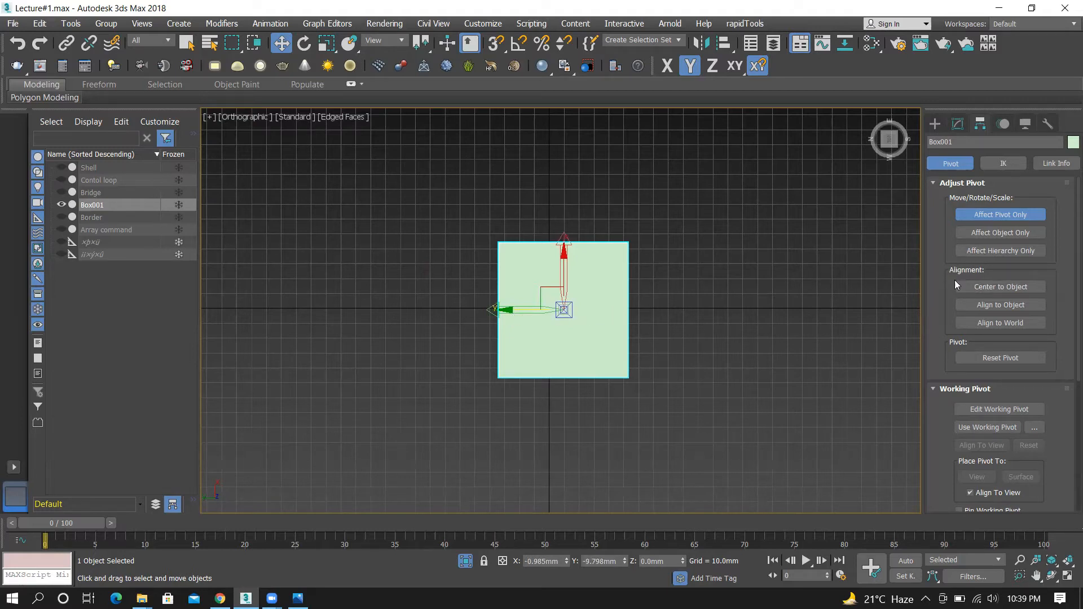
# Center the box's pivot to the object, try moving it out along Y and recenter it, and leave pivot editing
pyautogui.click(996, 289)
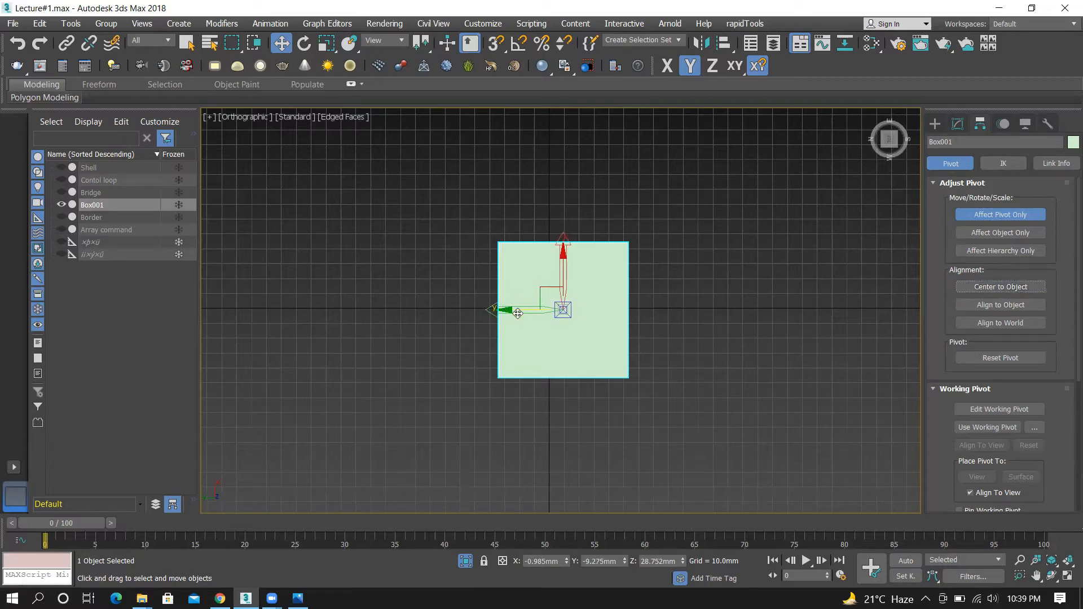
pyautogui.moveTo(516, 310); pyautogui.dragTo(334, 311)
pyautogui.click(1000, 286)
pyautogui.click(988, 216)
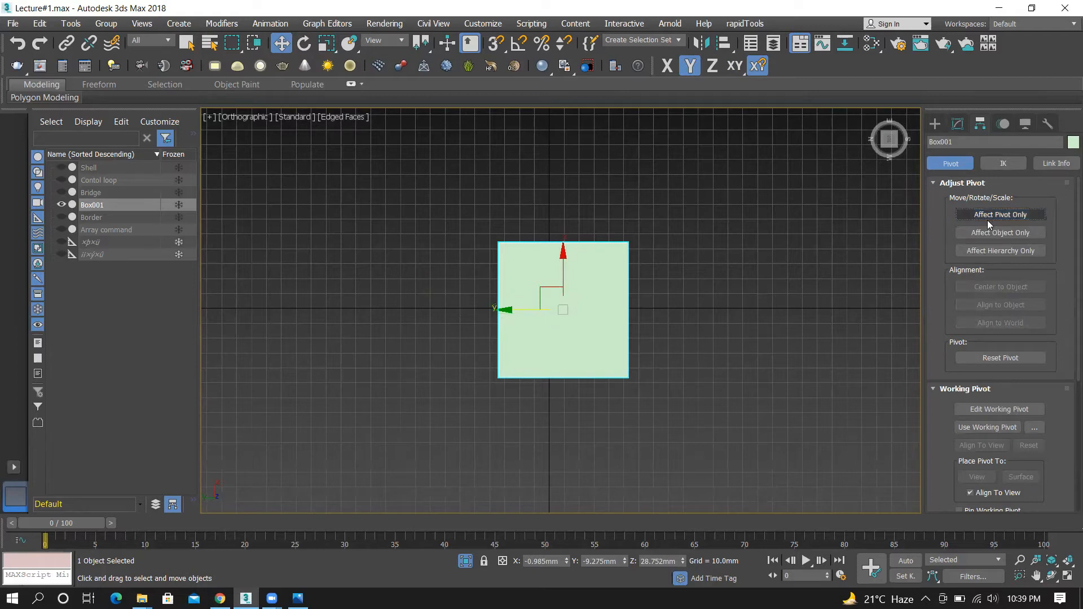
# Return to the standard primitive creation options and leave the box deselected
pyautogui.click(933, 124)
pyautogui.click(641, 188)
pyautogui.click(541, 295)
pyautogui.moveTo(505, 310)
pyautogui.mouseDown()
pyautogui.moveTo(609, 299)
pyautogui.moveTo(513, 301)
pyautogui.mouseUp()
pyautogui.click(439, 221)
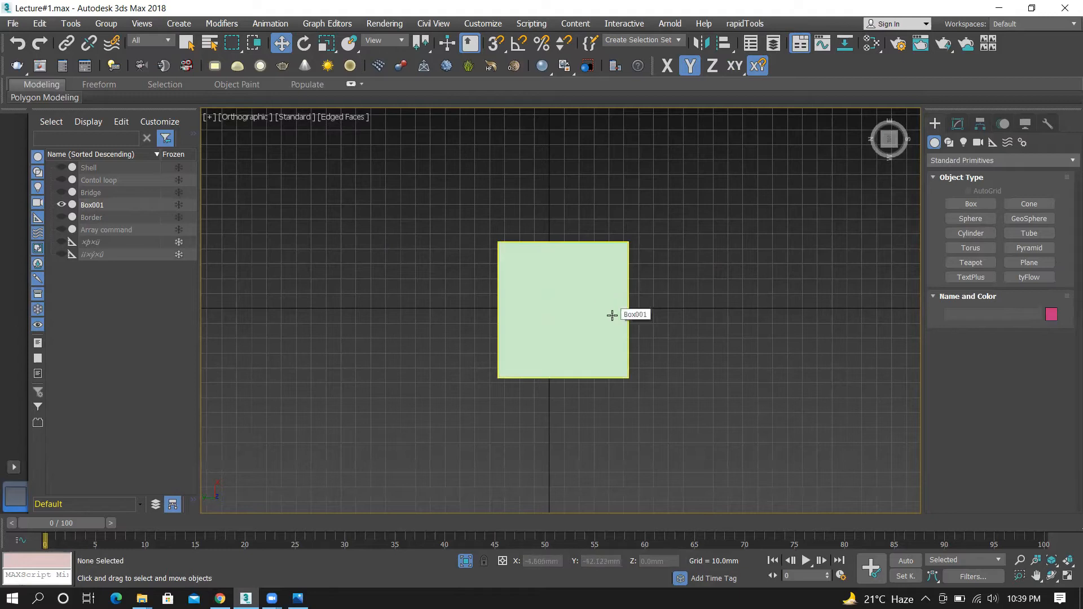
# Change the viewport from Orthographic back to Perspective with the box seen at an angle from above
pyautogui.hotkey('shift', 'w')
pyautogui.moveTo(466, 369); pyautogui.dragTo(550, 334)
pyautogui.click(578, 306)
pyautogui.click(224, 116)
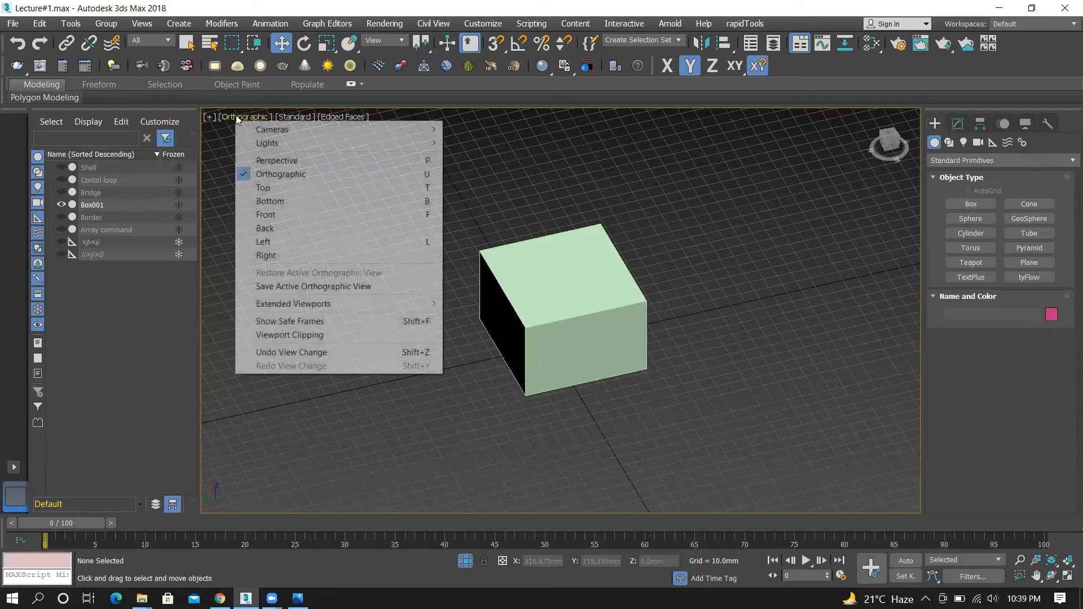
pyautogui.click(272, 160)
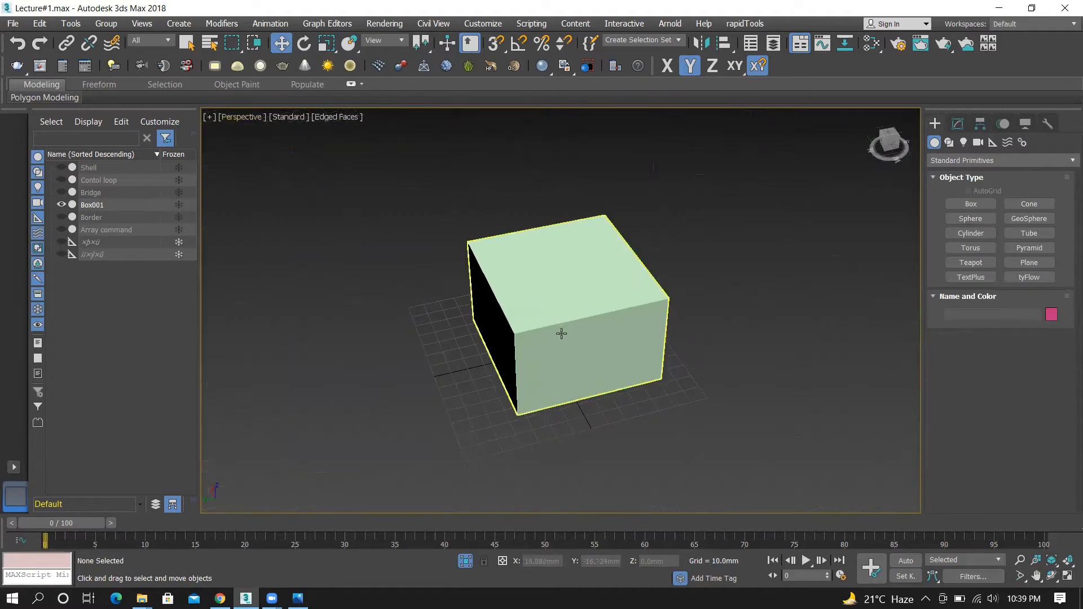
pyautogui.scroll(3, 563, 326)
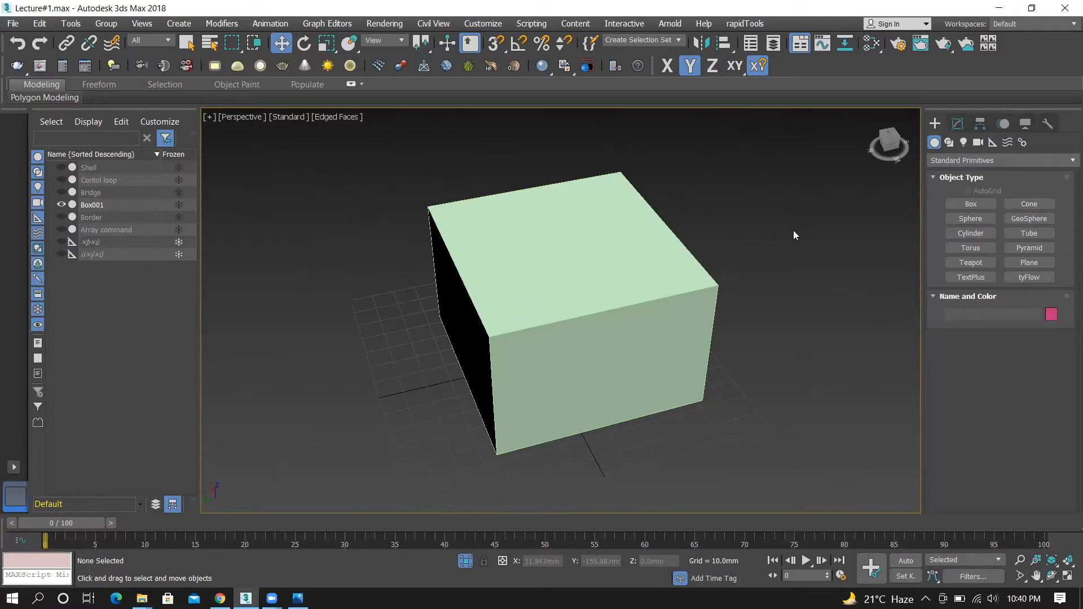
# Select the box for modification and look through the list of modifiers available for it
pyautogui.click(956, 124)
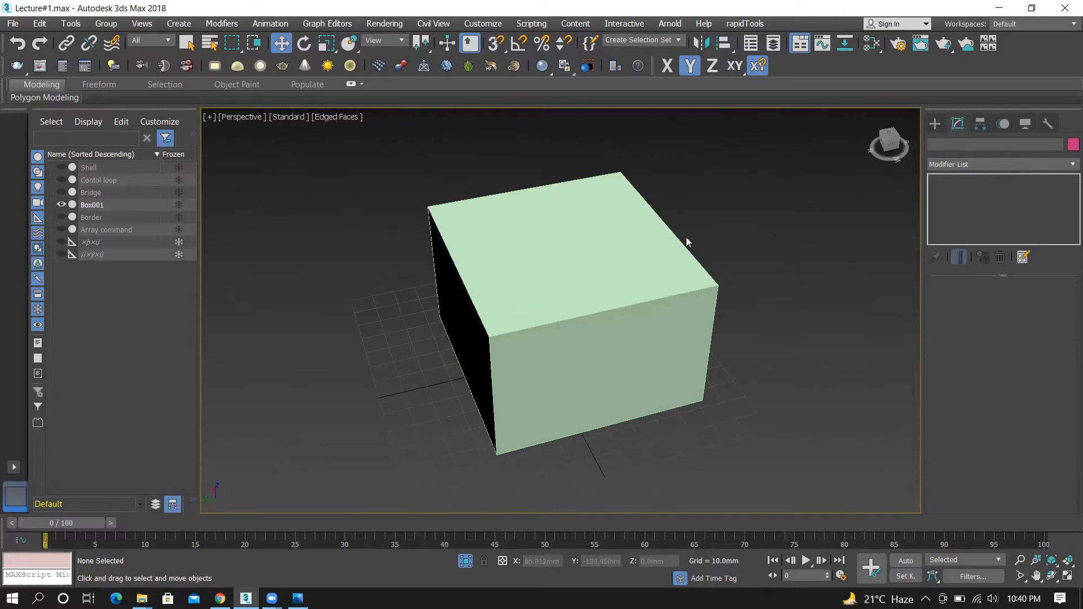
pyautogui.click(658, 241)
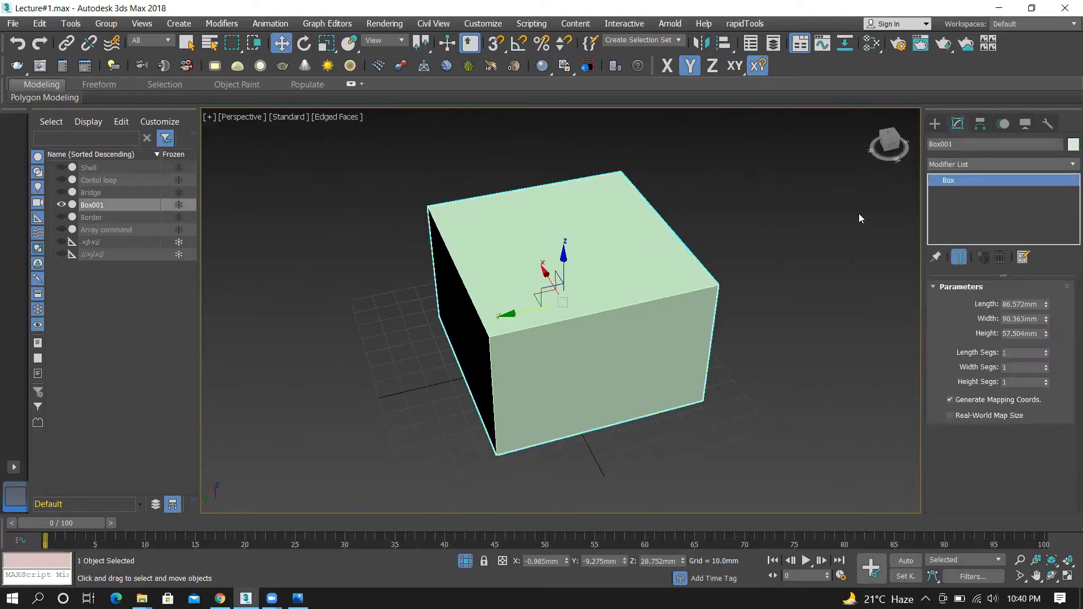
pyautogui.click(975, 163)
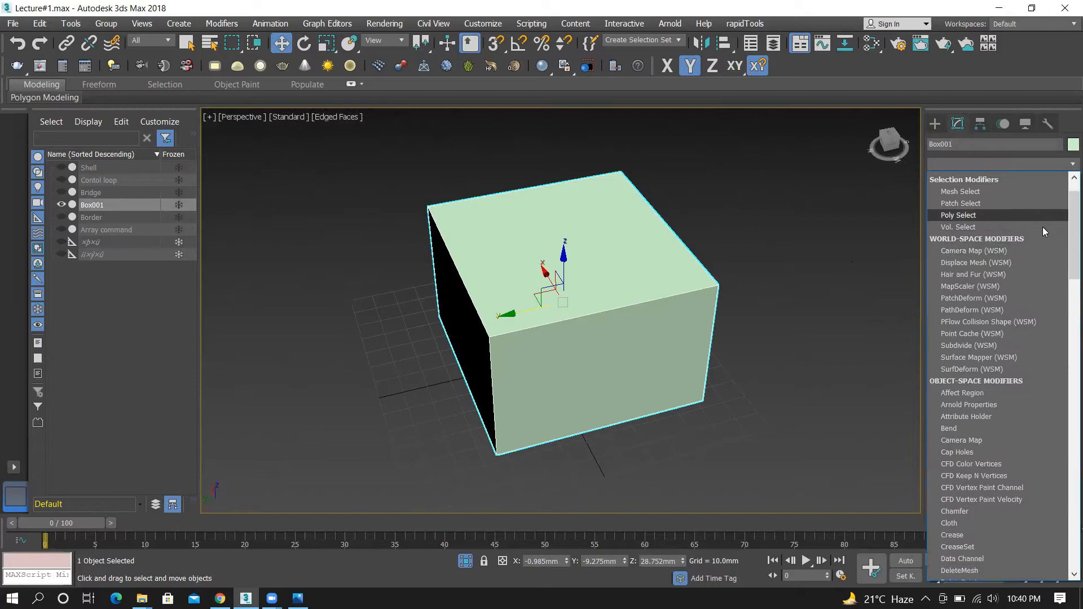
pyautogui.scroll(-20, 1042, 227)
pyautogui.scroll(-15, 1042, 278)
pyautogui.moveTo(1066, 480); pyautogui.dragTo(1066, 191)
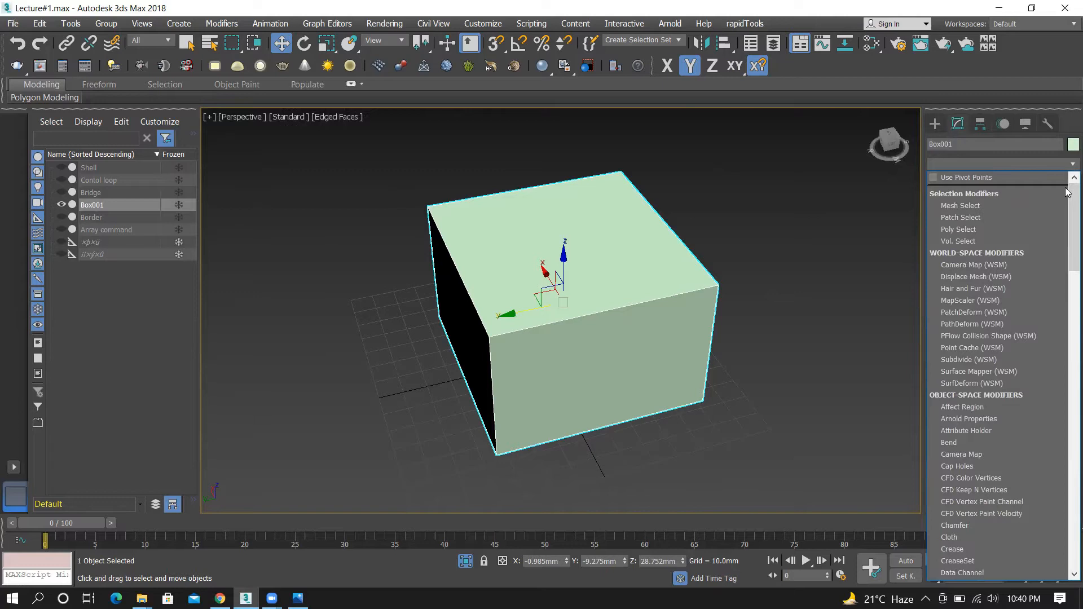
pyautogui.click(711, 169)
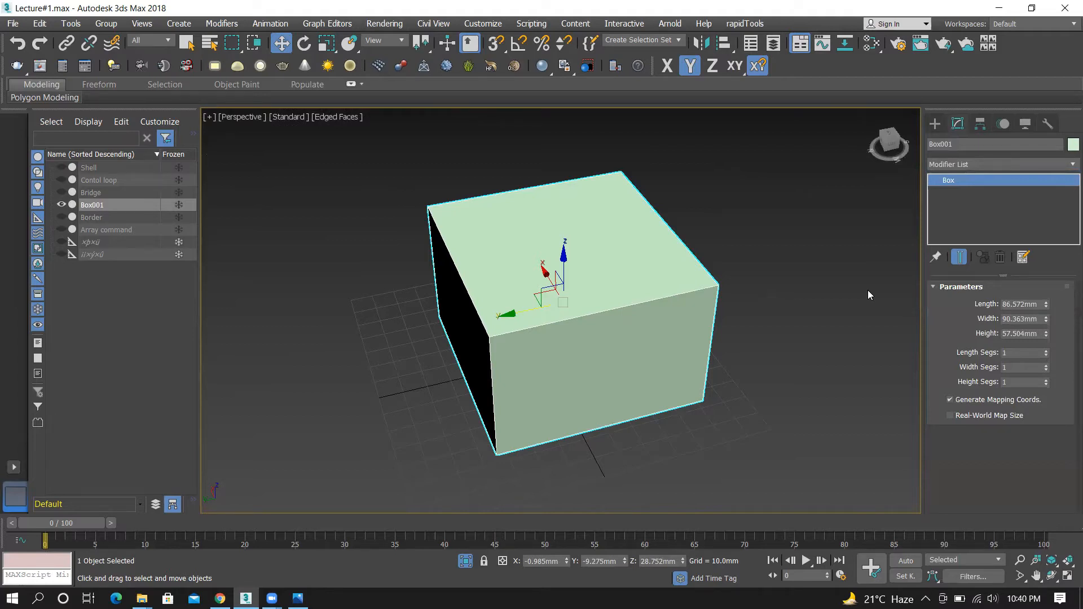
# Add an Edit Poly modifier to the selected box
pyautogui.scroll(-2, 556, 315)
pyautogui.scroll(2, 556, 314)
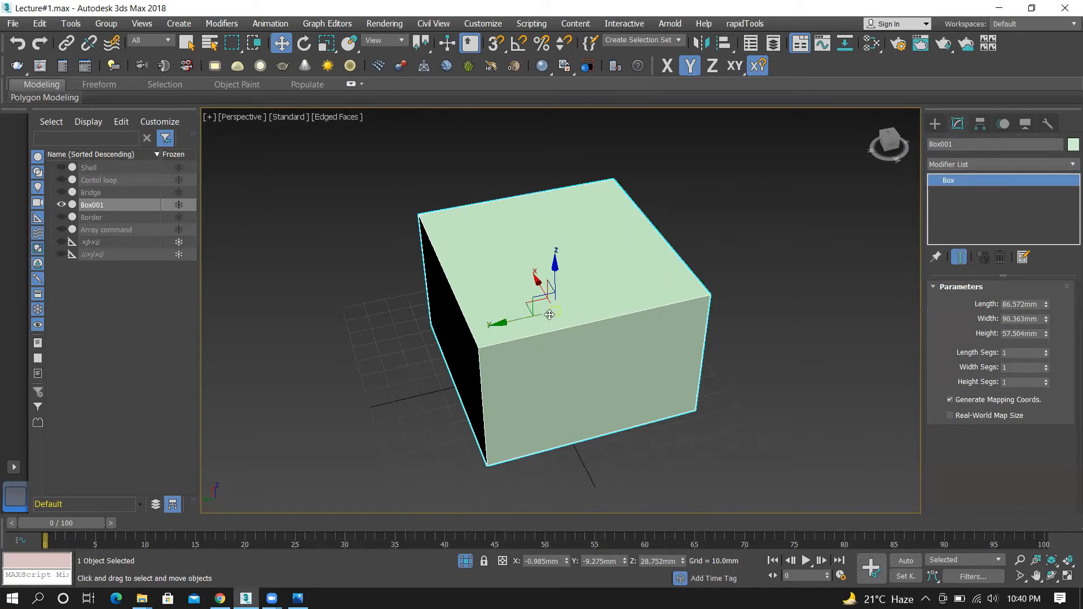
pyautogui.scroll(-1, 549, 315)
pyautogui.scroll(1, 550, 314)
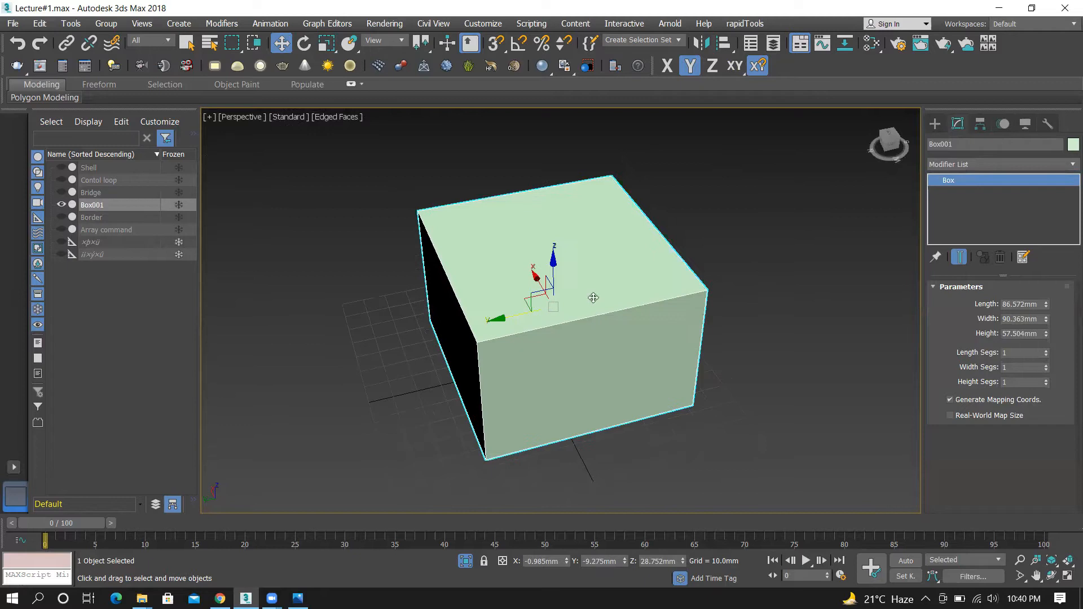
pyautogui.click(963, 166)
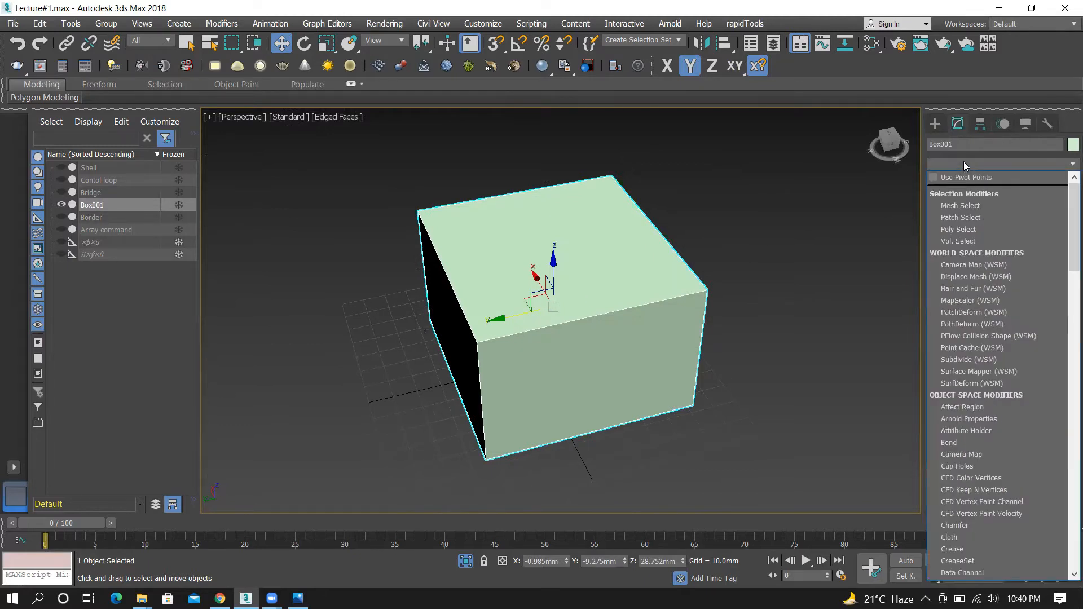
pyautogui.press('e')
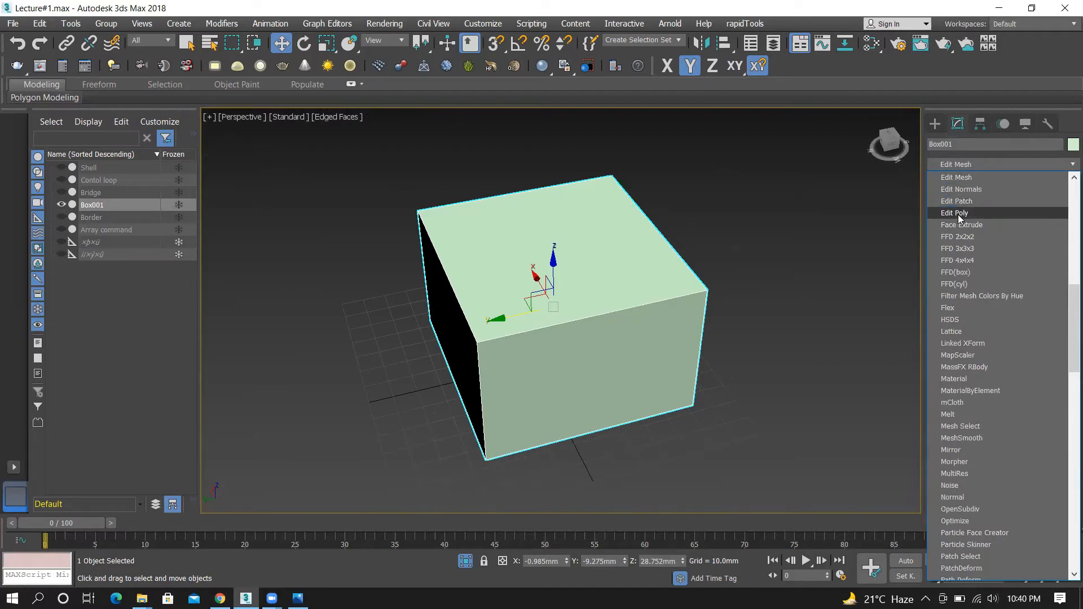
pyautogui.click(959, 214)
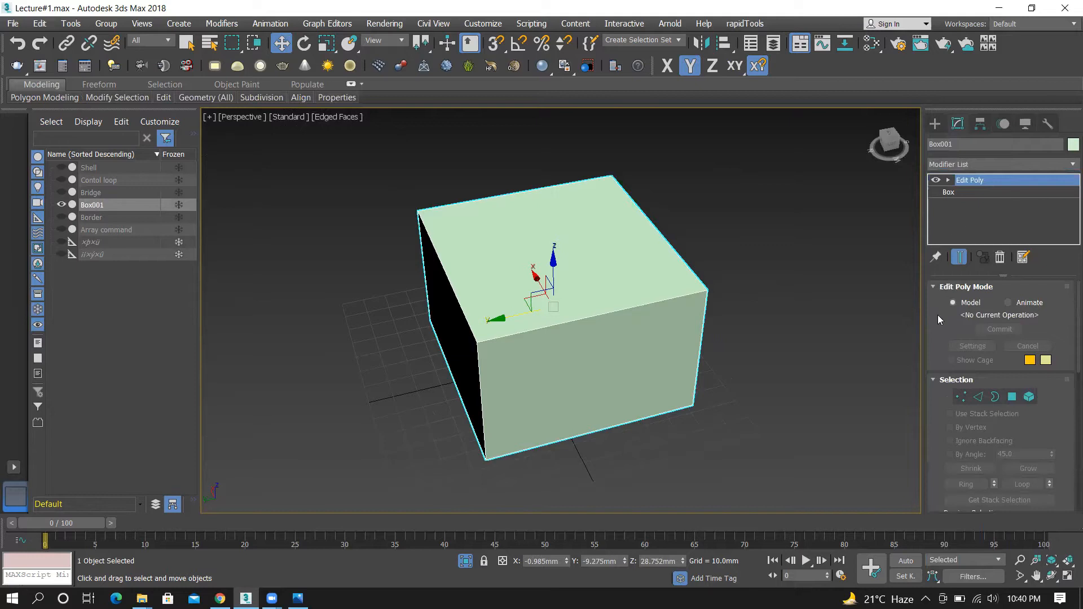
# Go back to the base Box level in the stack and set its length, width and height segments to 2 each
pyautogui.click(966, 192)
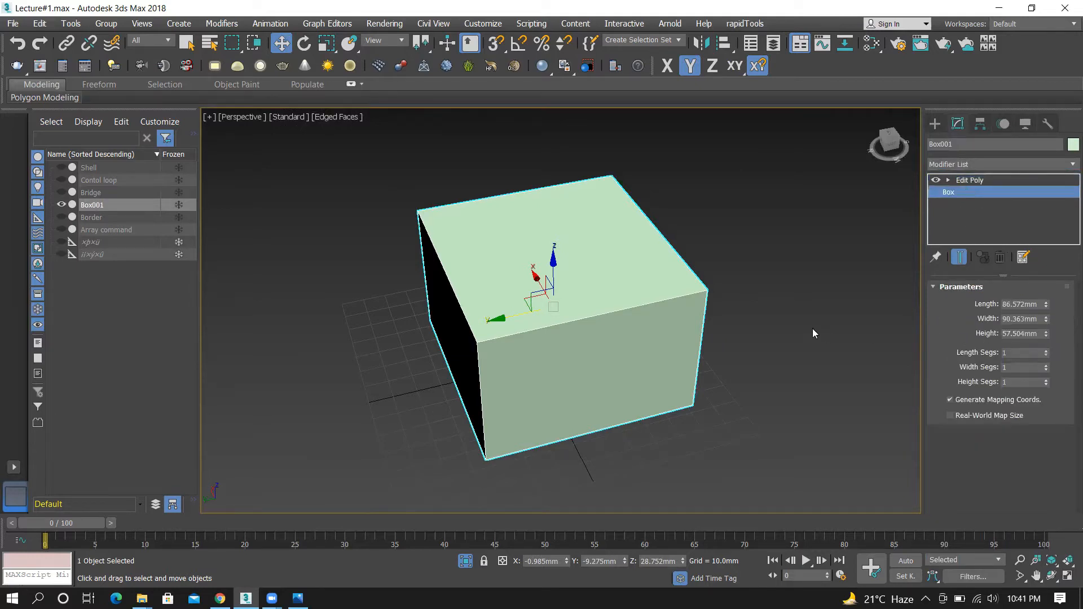
pyautogui.hotkey('shift', 'w')
pyautogui.moveTo(534, 330); pyautogui.dragTo(609, 310)
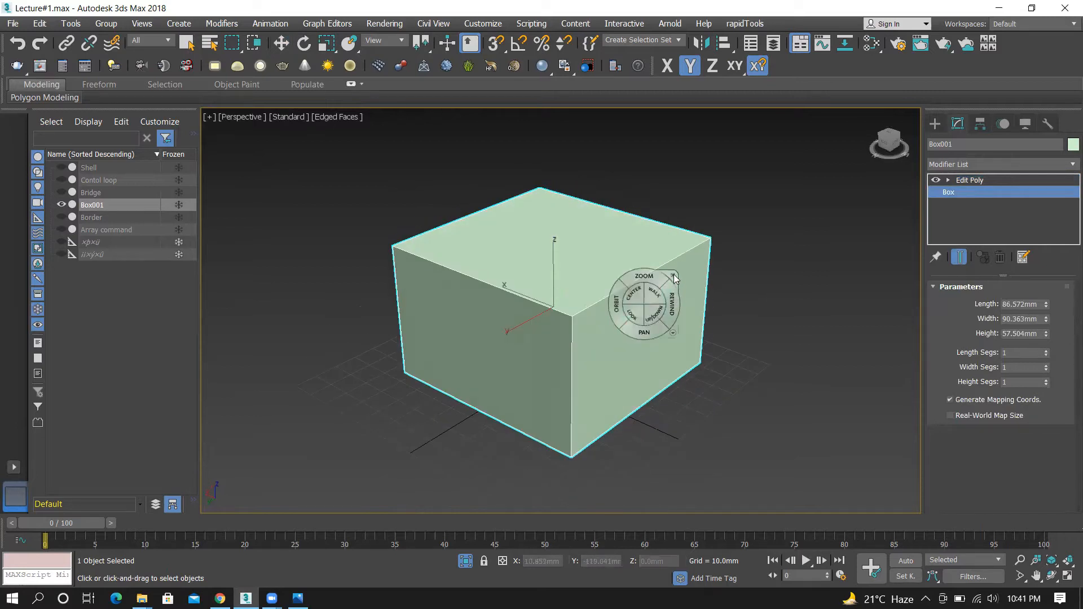
pyautogui.press('w')
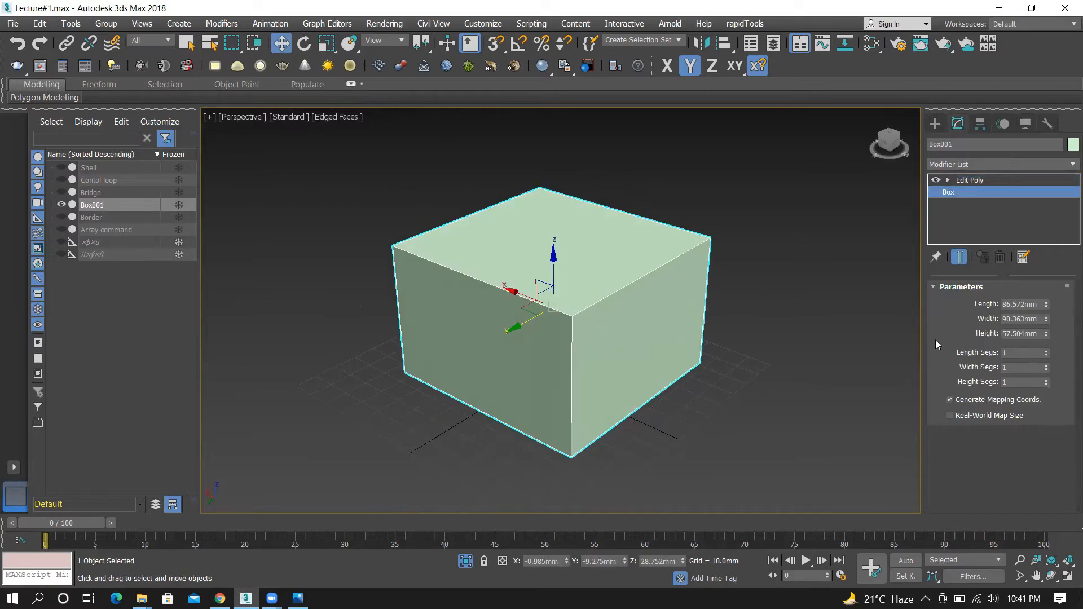
pyautogui.click(1044, 350)
pyautogui.click(1044, 365)
pyautogui.click(1046, 380)
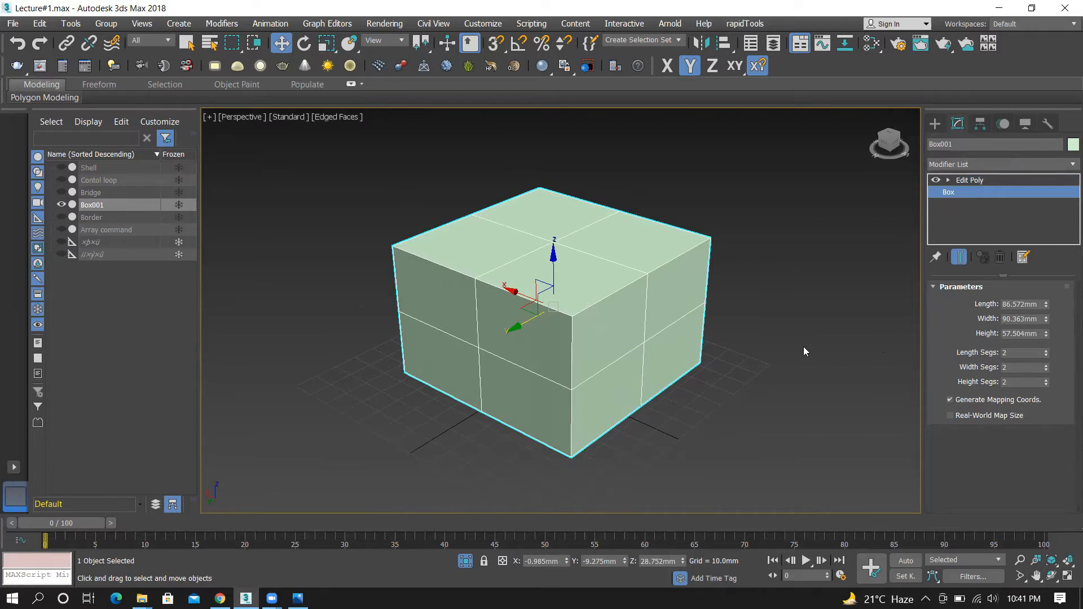
# Activate the Edit Poly modifier at Vertex level with the Edit Poly Mode settings collapsed, and look through the vertex editing options
pyautogui.click(997, 179)
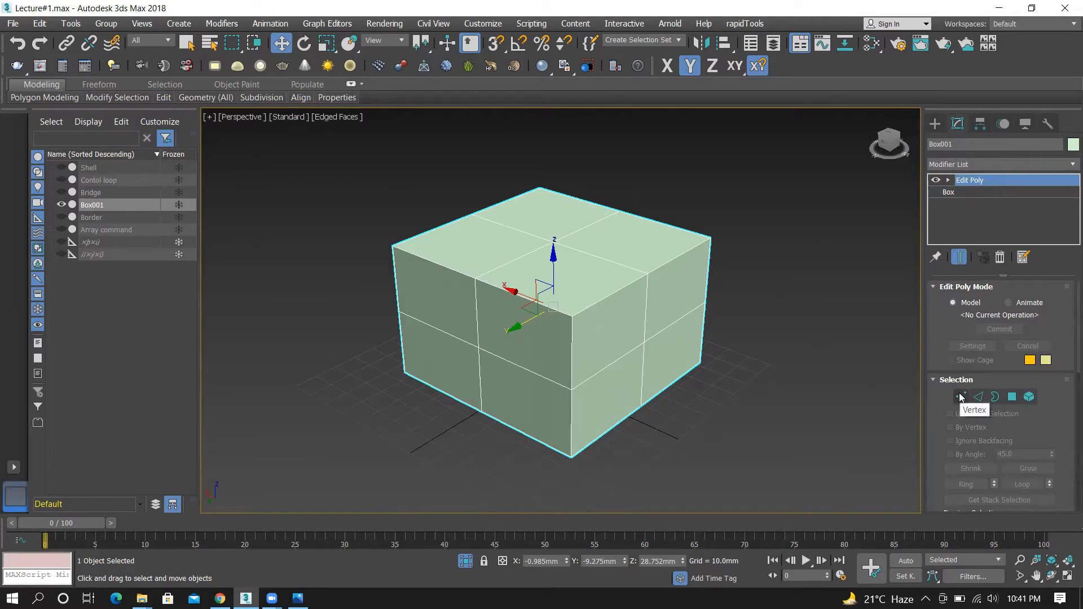
pyautogui.click(938, 287)
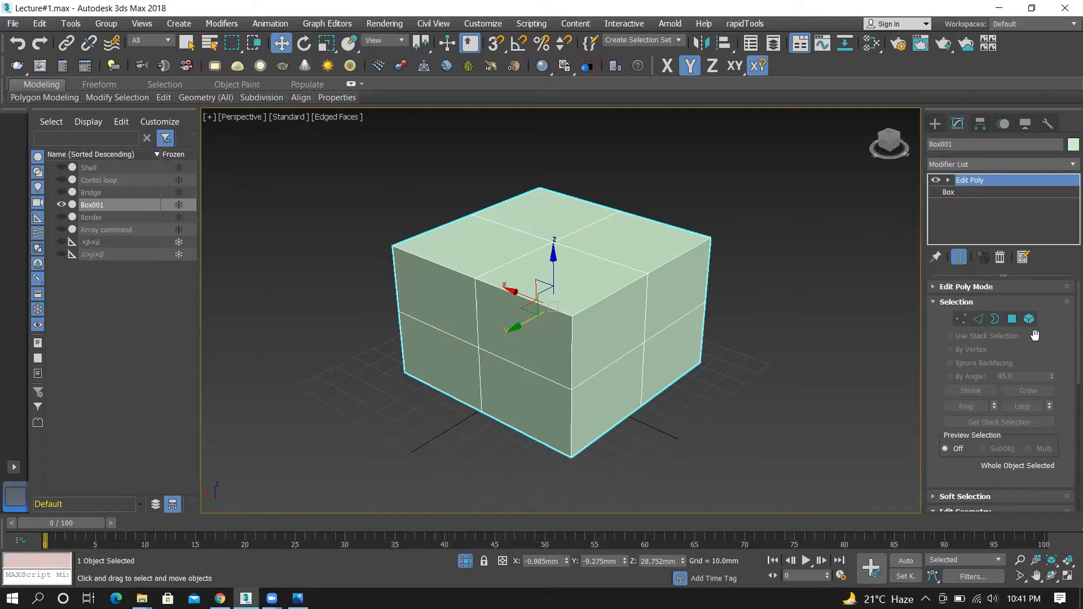
pyautogui.click(960, 319)
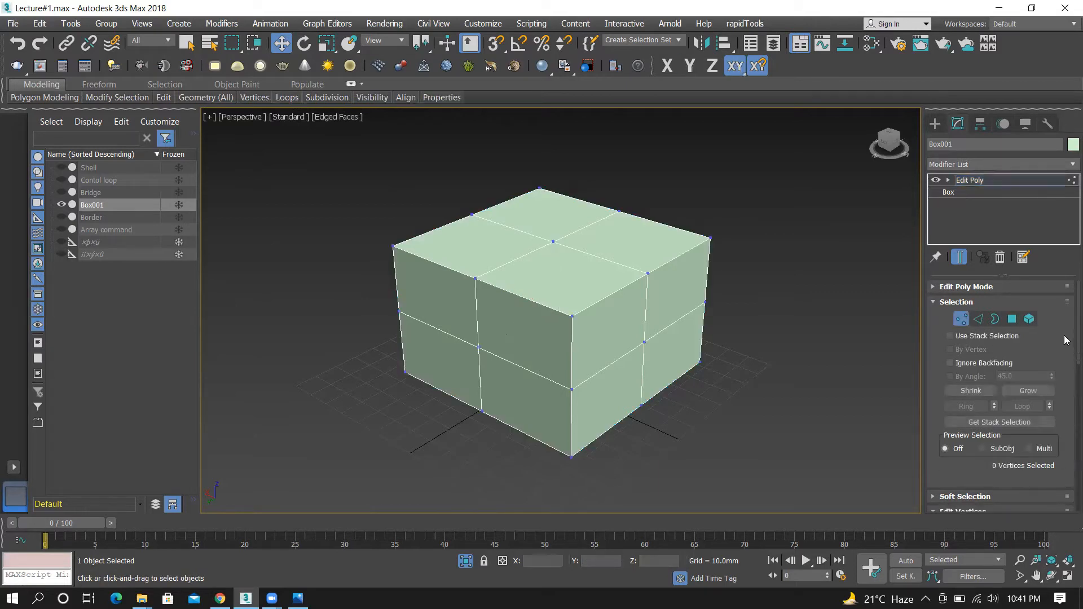
pyautogui.scroll(-10, 1066, 320)
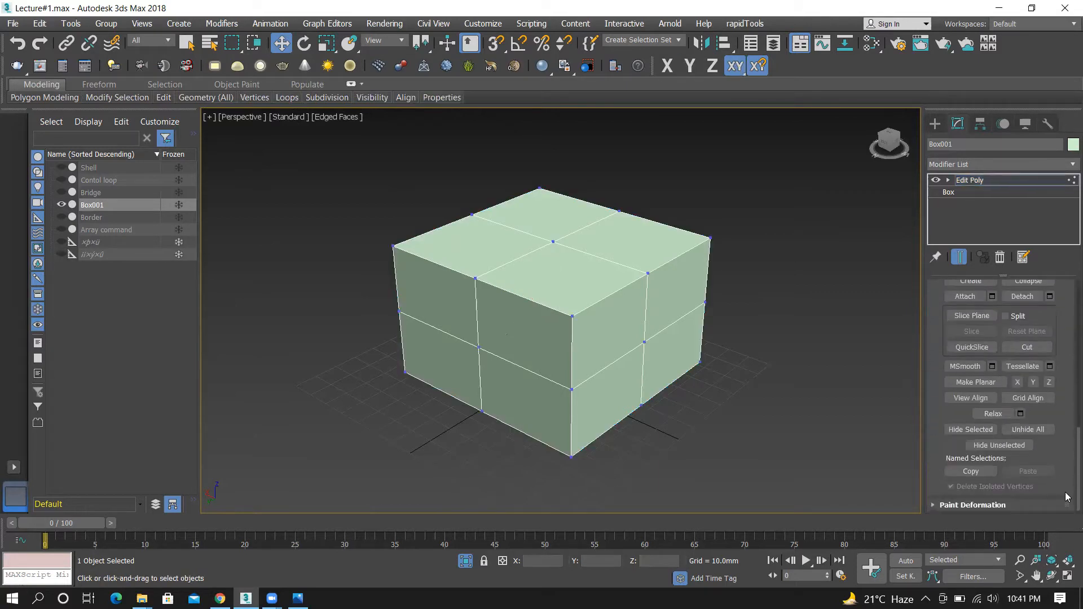
pyautogui.scroll(10, 1066, 469)
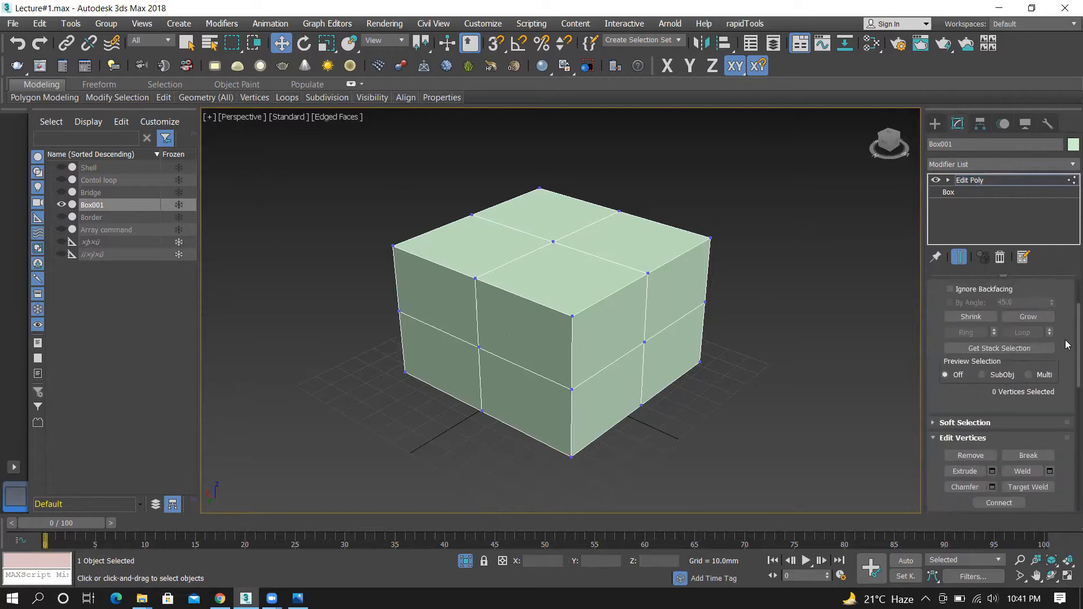
pyautogui.scroll(5, 1066, 349)
pyautogui.scroll(-6, 1066, 361)
pyautogui.scroll(5, 1065, 366)
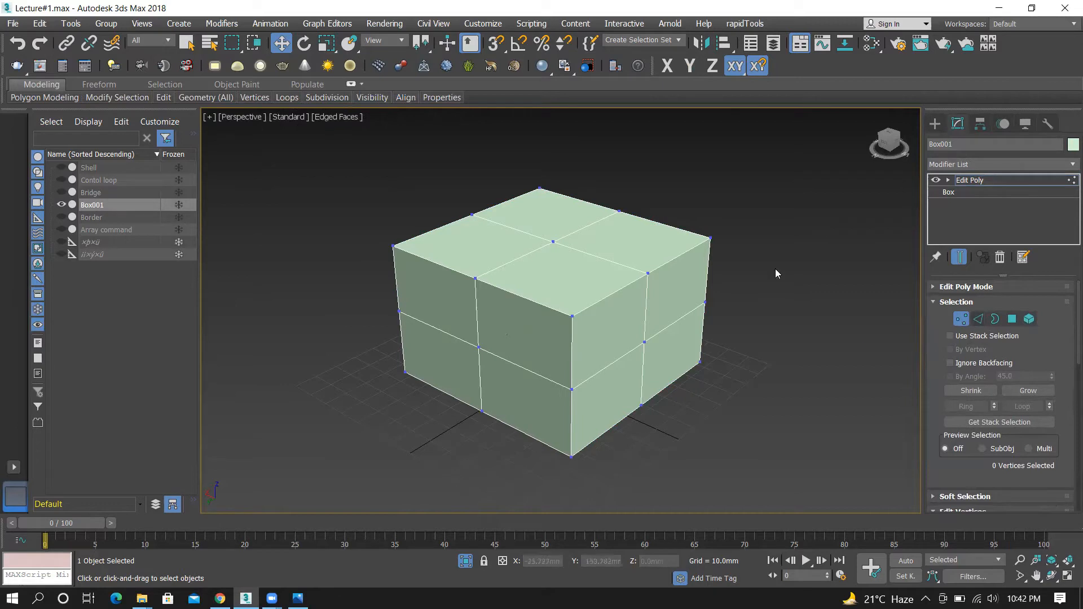
# Try selecting individual vertices on the box's top face one at a time, and clear the selection
pyautogui.click(573, 317)
pyautogui.click(475, 278)
pyautogui.click(553, 241)
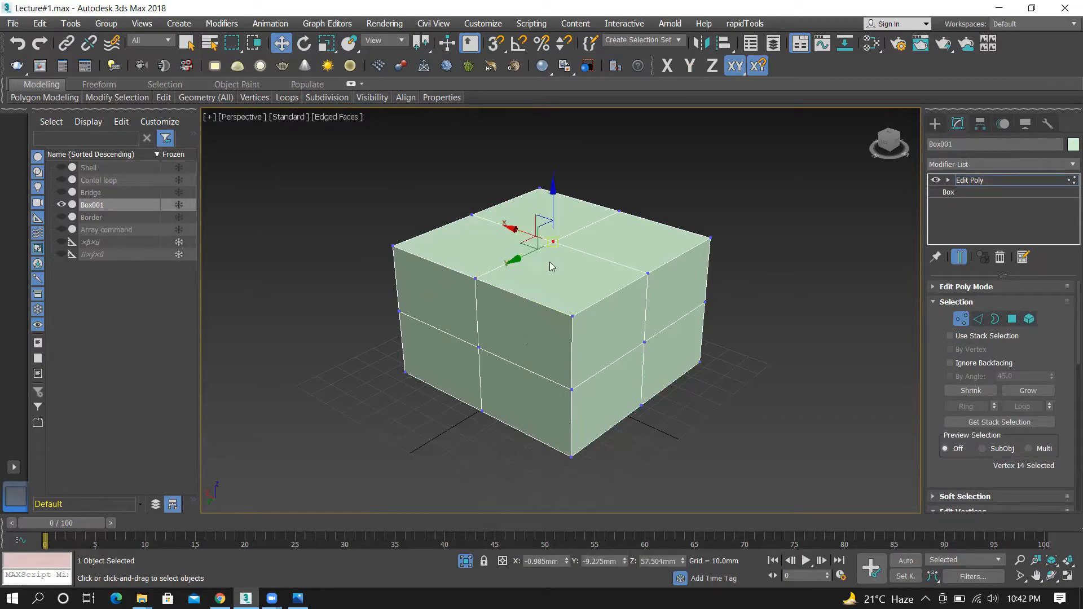
pyautogui.click(572, 316)
pyautogui.click(768, 277)
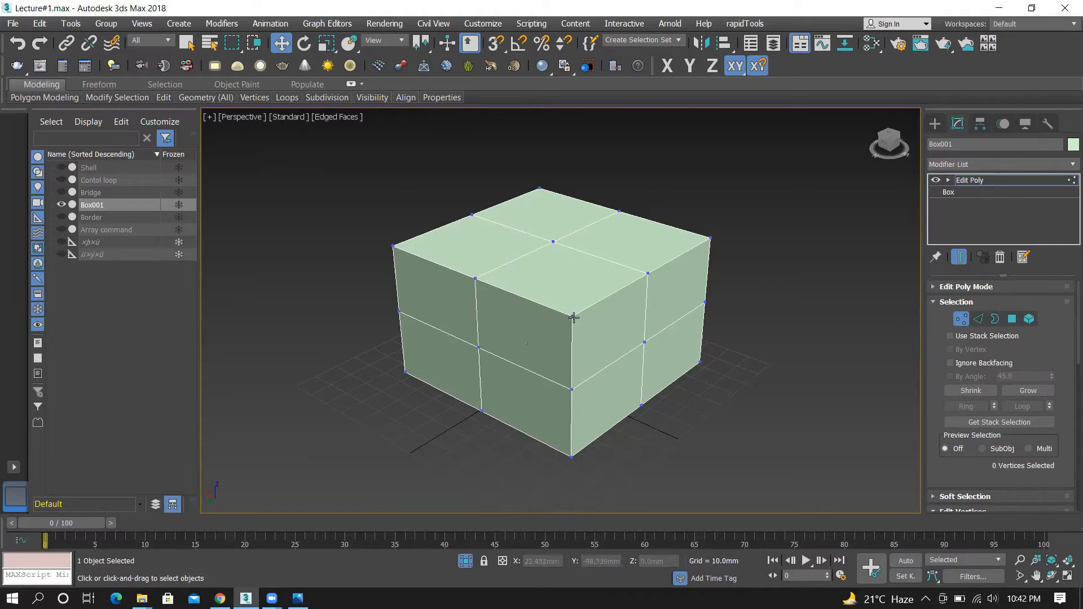
# Switch Edit Poly to Edge level, try selecting different edges around the box's top face, and clear the selection
pyautogui.click(978, 319)
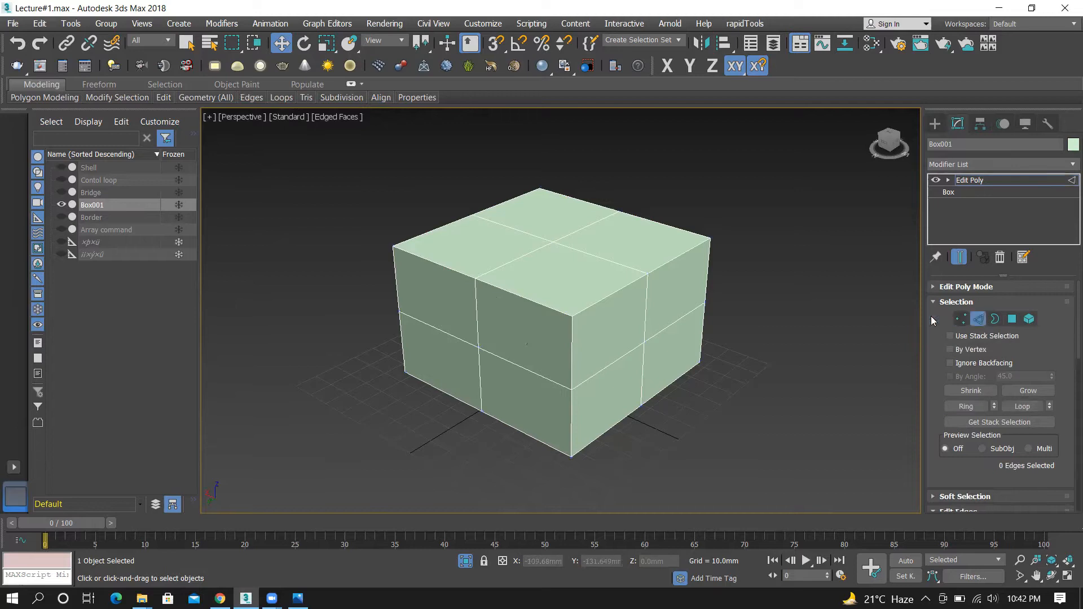
pyautogui.click(604, 302)
pyautogui.doubleClick(603, 303)
pyautogui.click(670, 247)
pyautogui.click(543, 305)
pyautogui.click(619, 245)
pyautogui.click(616, 261)
pyautogui.click(515, 260)
pyautogui.click(734, 221)
# Switch Edit Poly through Border to Polygon level and select each top polygon in turn, ending on an upper side polygon
pyautogui.click(995, 319)
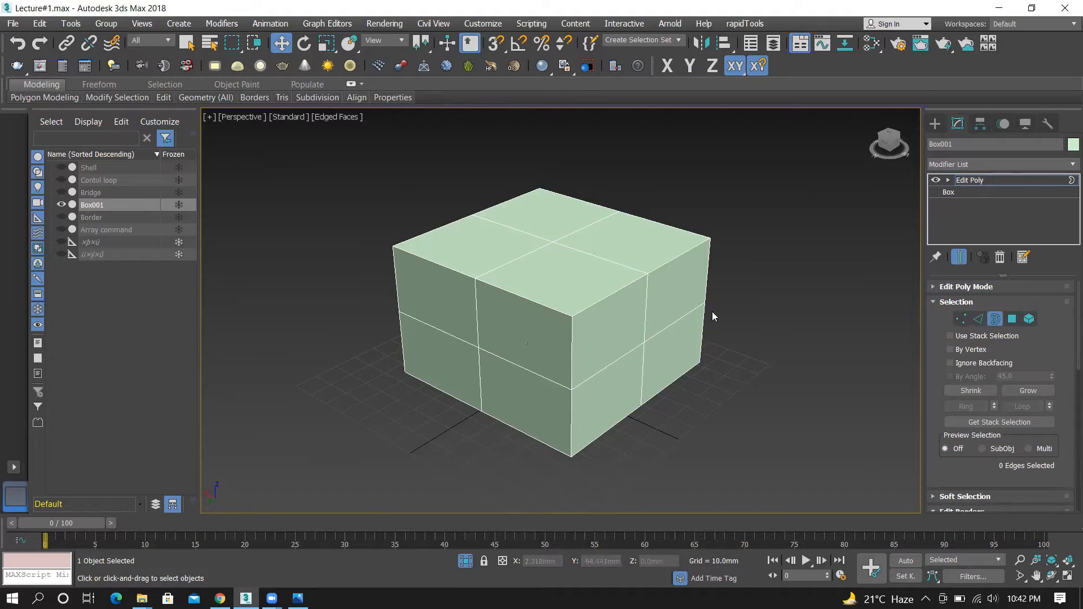
pyautogui.click(1012, 319)
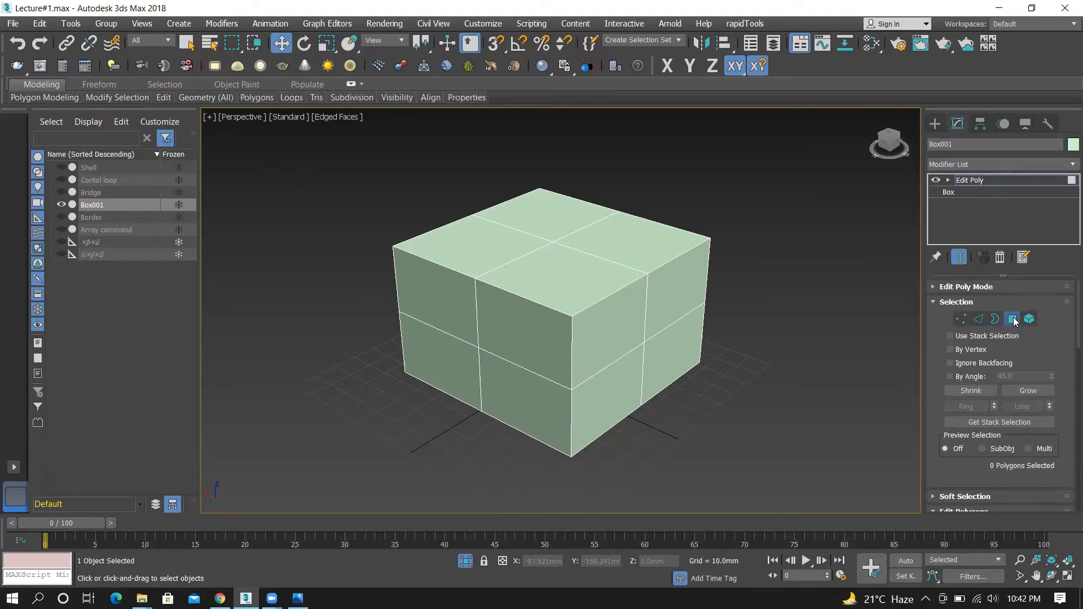
pyautogui.click(553, 282)
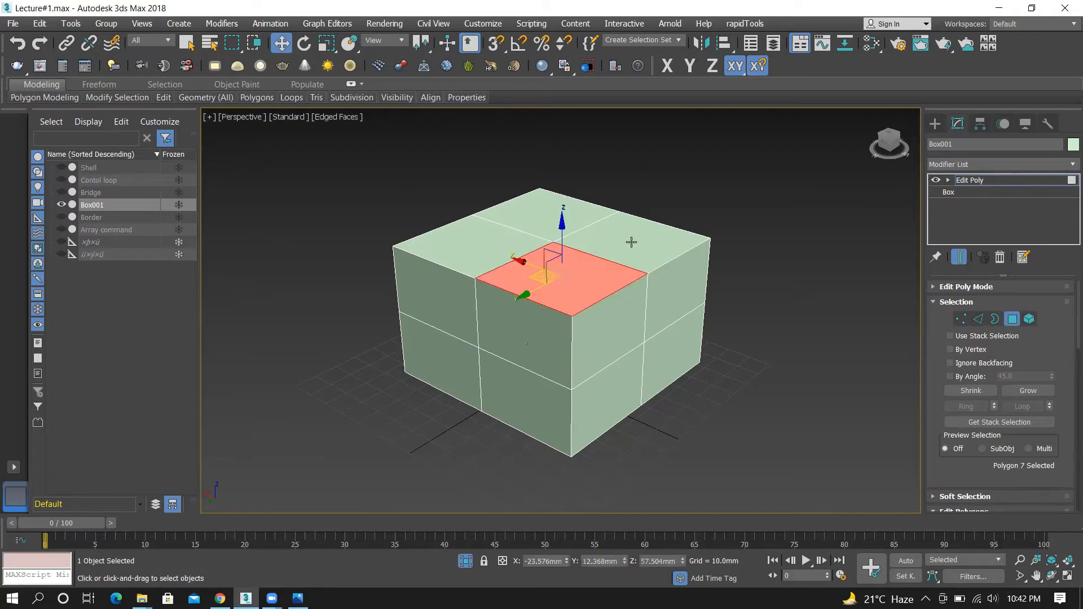
pyautogui.click(631, 242)
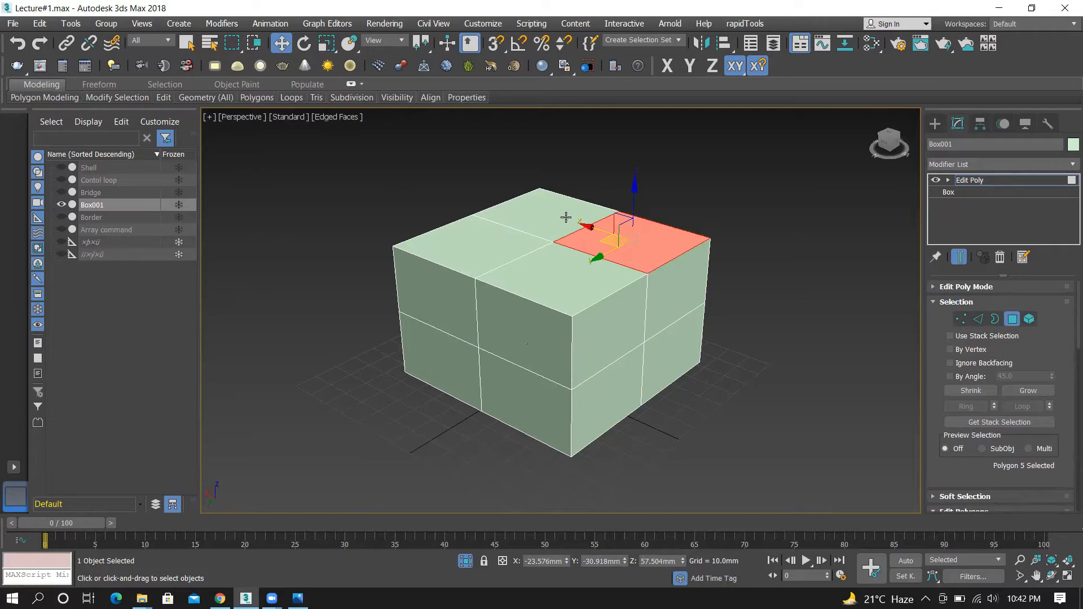
pyautogui.click(547, 213)
pyautogui.click(473, 239)
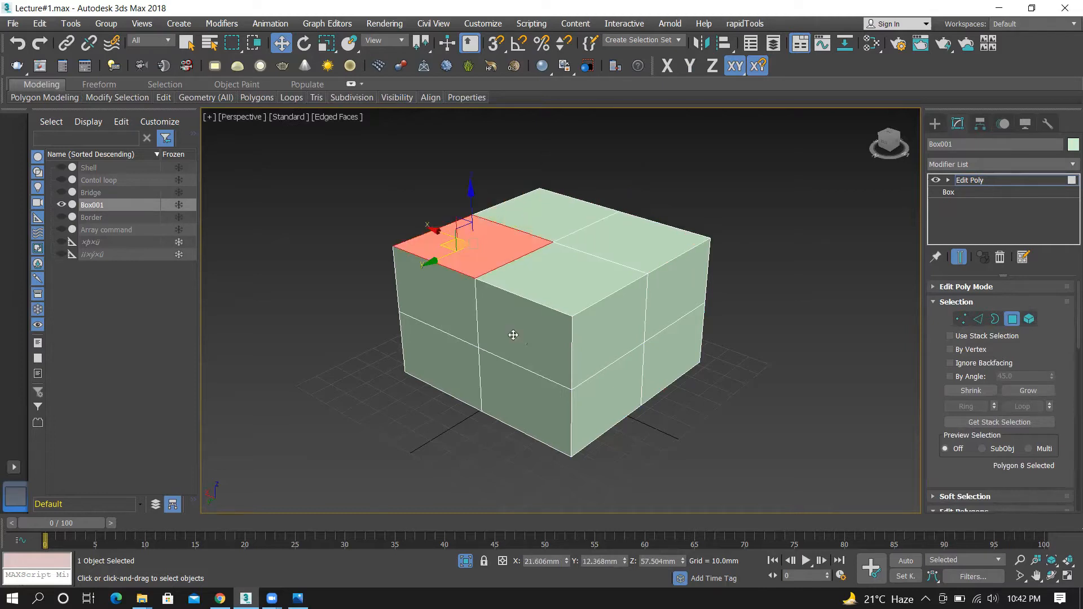
pyautogui.click(437, 304)
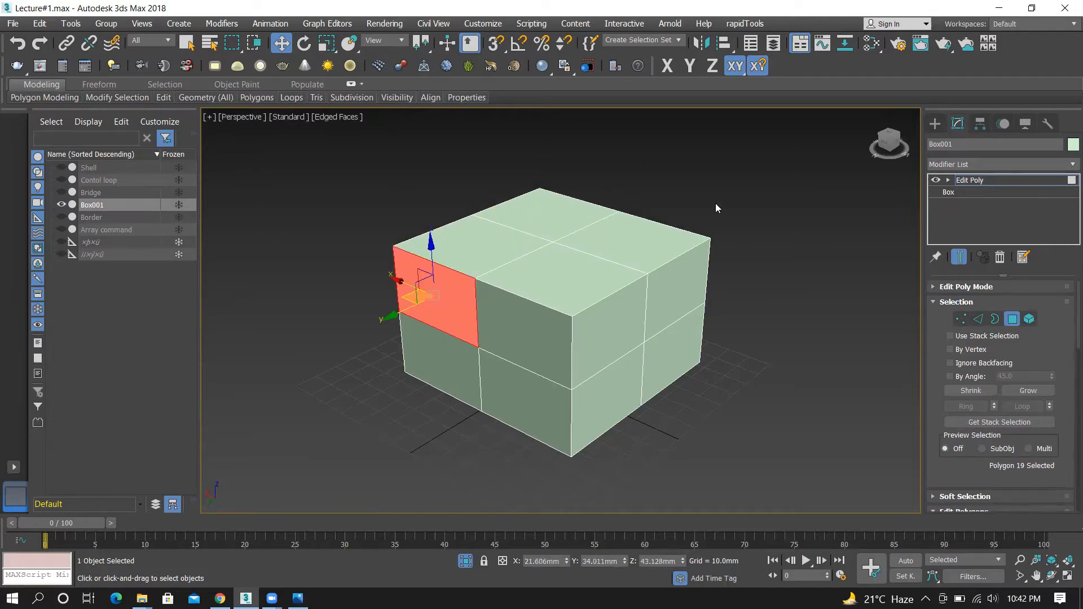
# Switch Edit Poly to Vertex level, try growing the front top corner vertex selection twice, shrink it back twice, and clear the selection
pyautogui.click(961, 319)
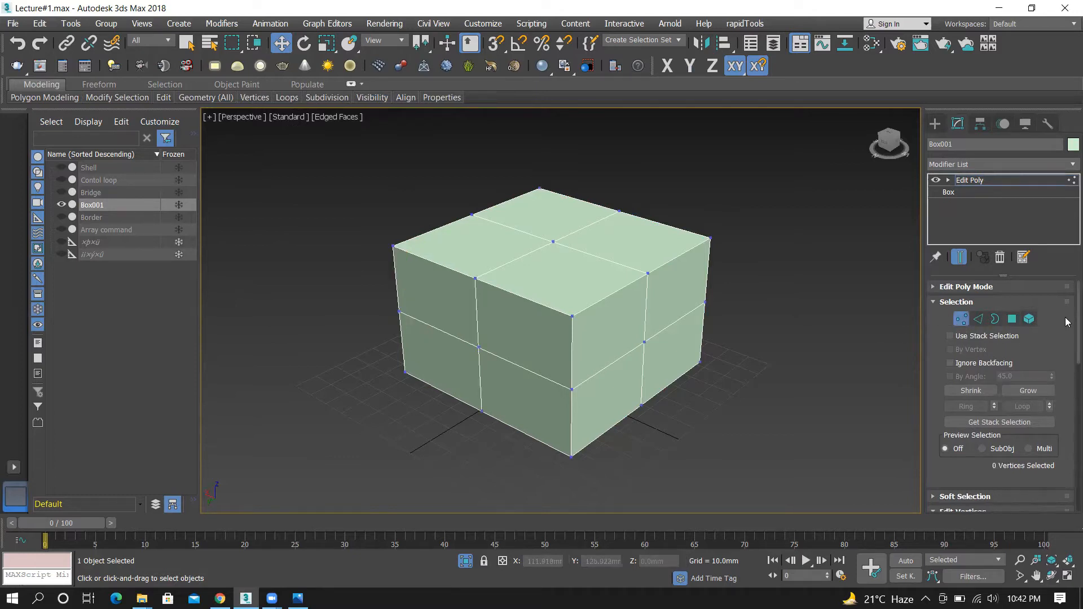
pyautogui.scroll(-3, 1066, 348)
pyautogui.scroll(3, 1066, 349)
pyautogui.click(572, 316)
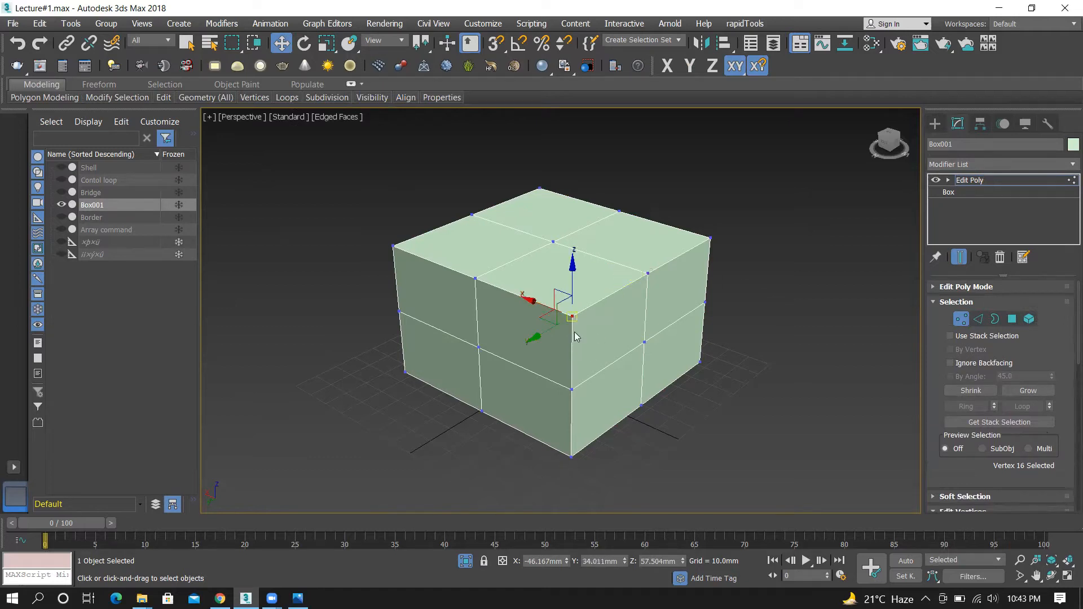
pyautogui.click(1028, 391)
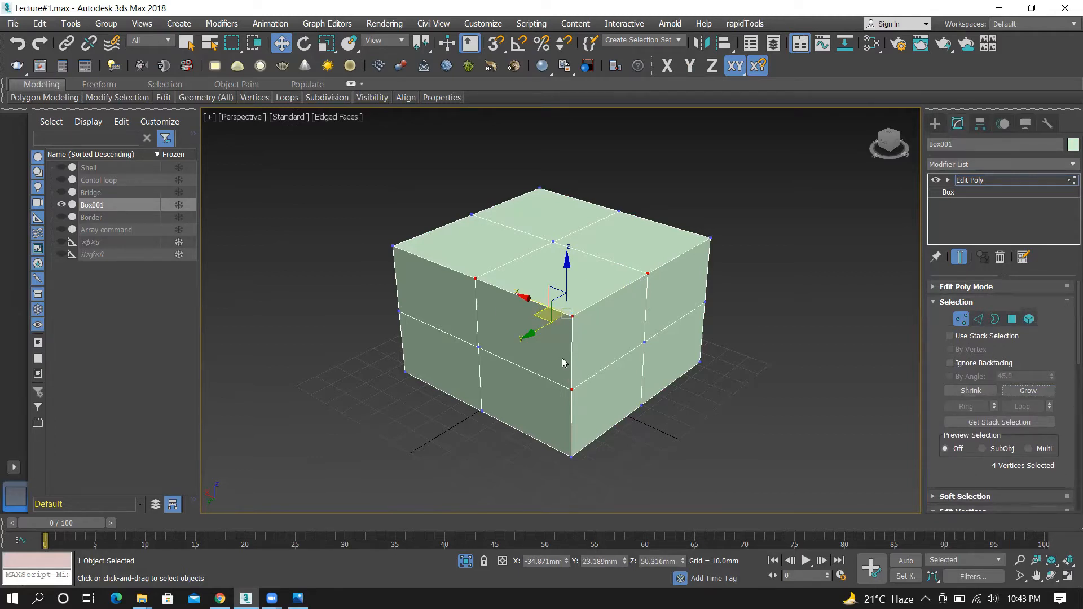
pyautogui.click(1028, 392)
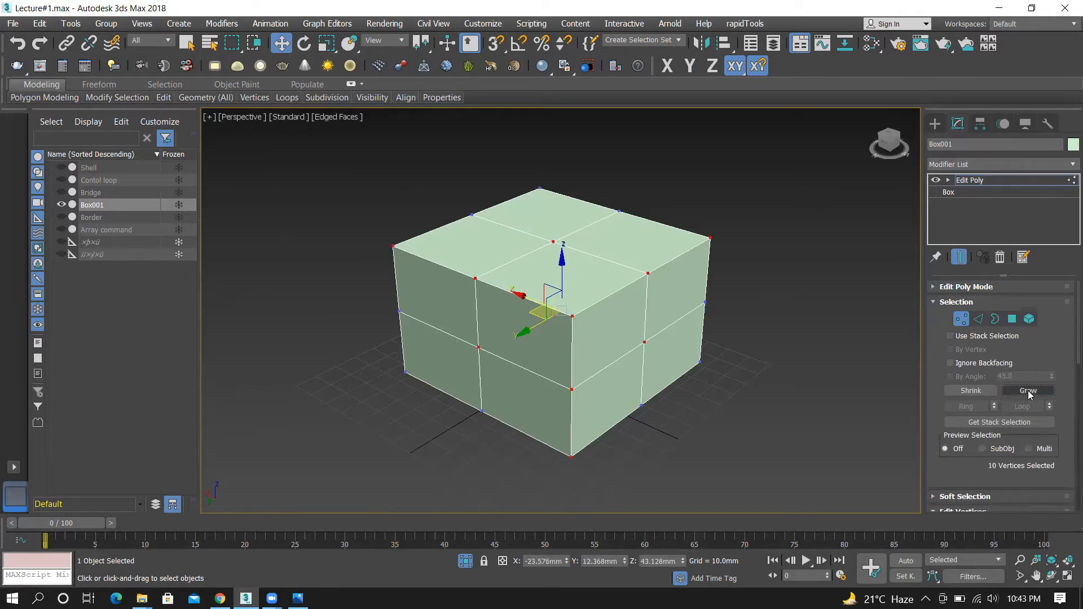
pyautogui.click(957, 393)
pyautogui.click(957, 393)
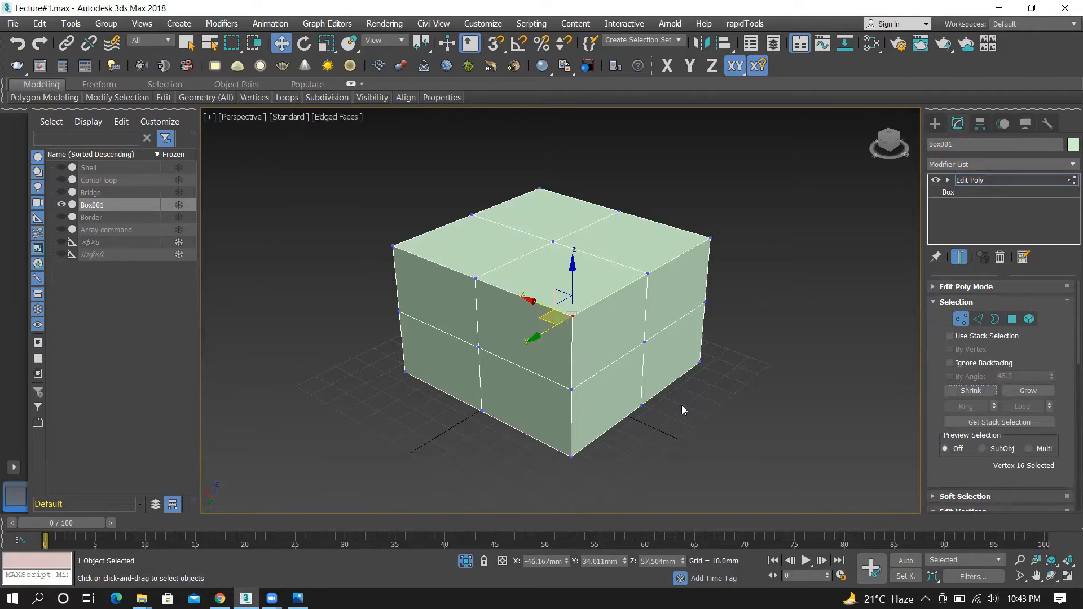
pyautogui.click(779, 287)
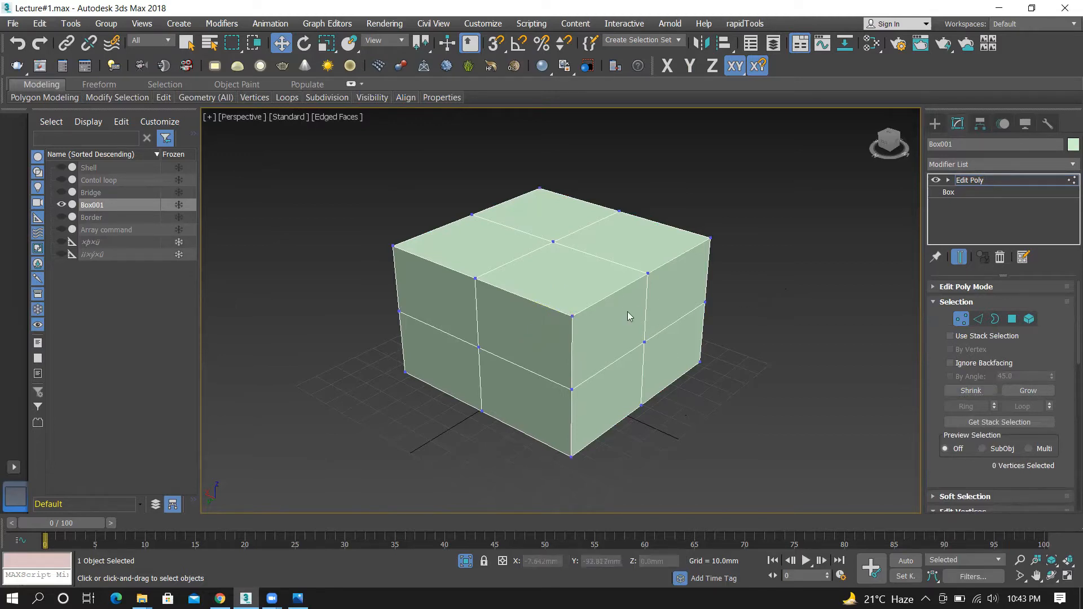
# Try selecting the front top corner vertex and adding its three adjacent vertices manually, and clear the selection
pyautogui.click(572, 316)
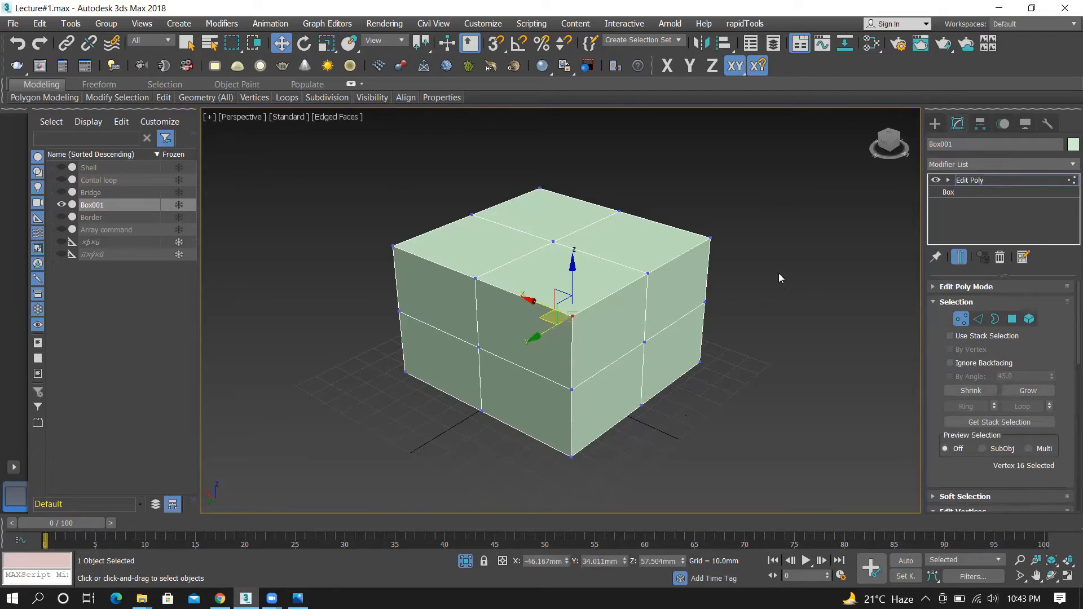
pyautogui.click(797, 260)
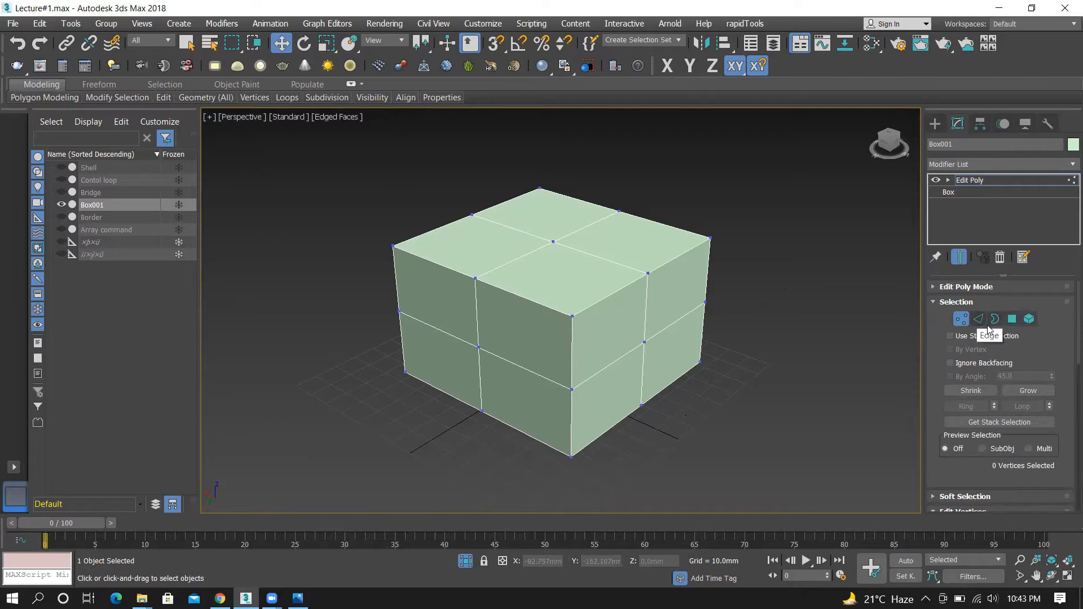
pyautogui.click(573, 316)
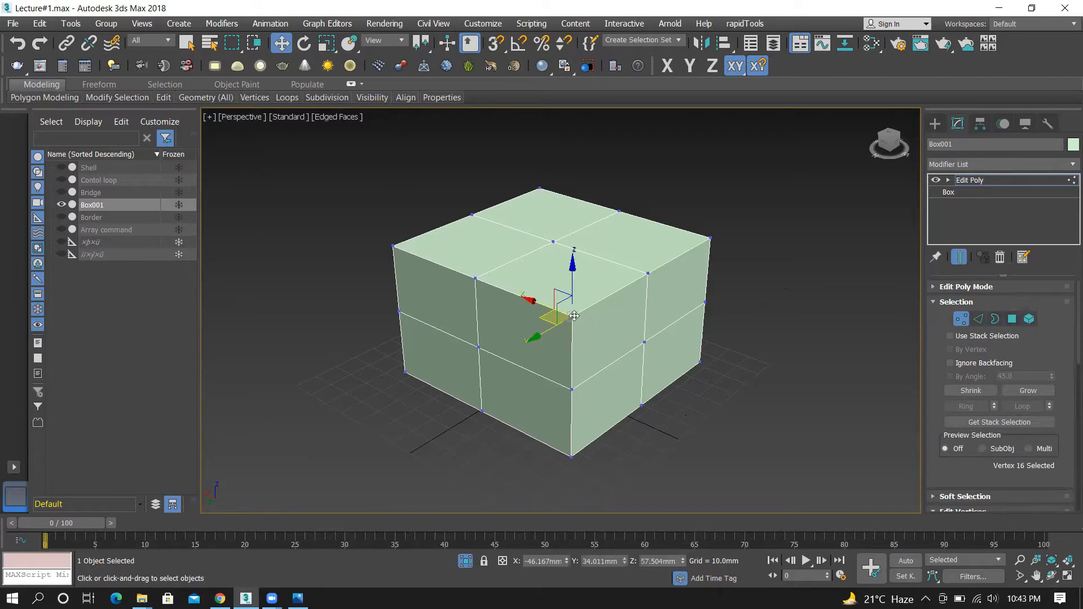
pyautogui.keyDown('ctrl'); pyautogui.click(646, 274); pyautogui.keyUp('ctrl')
pyautogui.keyDown('ctrl'); pyautogui.click(571, 389); pyautogui.keyUp('ctrl')
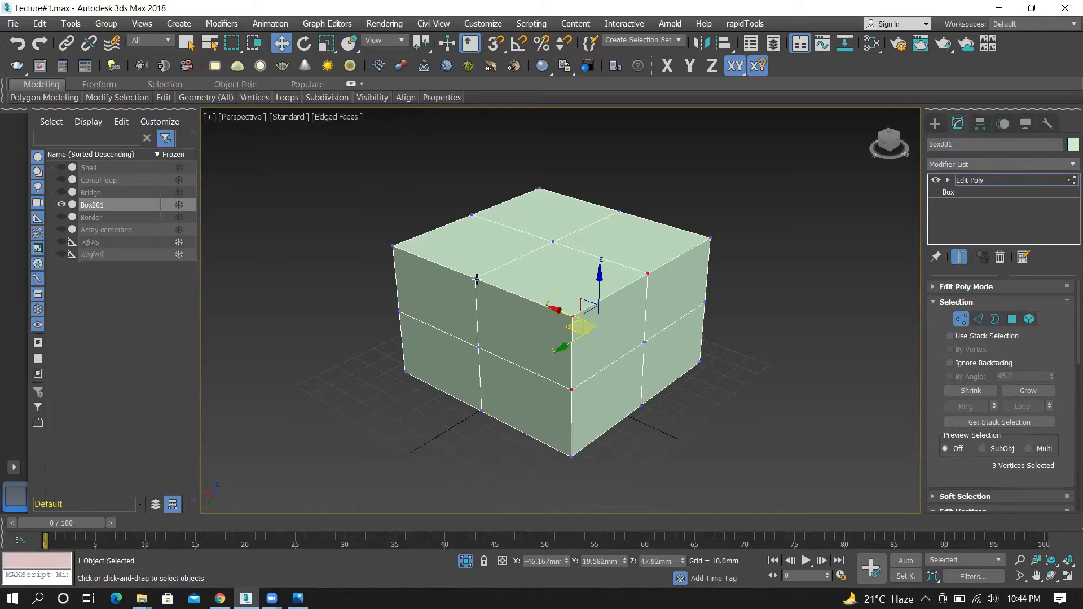
pyautogui.keyDown('ctrl'); pyautogui.click(475, 278); pyautogui.keyUp('ctrl')
pyautogui.click(739, 225)
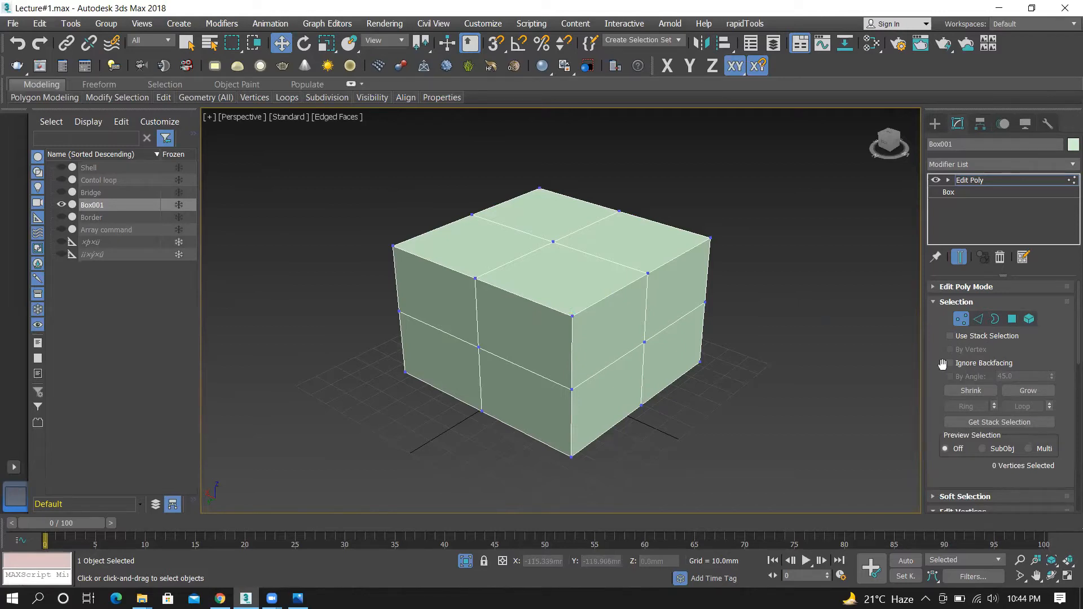
# Switch Edit Poly to Polygon level, select a top polygon, and grow the selection until it covers the whole box
pyautogui.click(1011, 320)
pyautogui.click(450, 276)
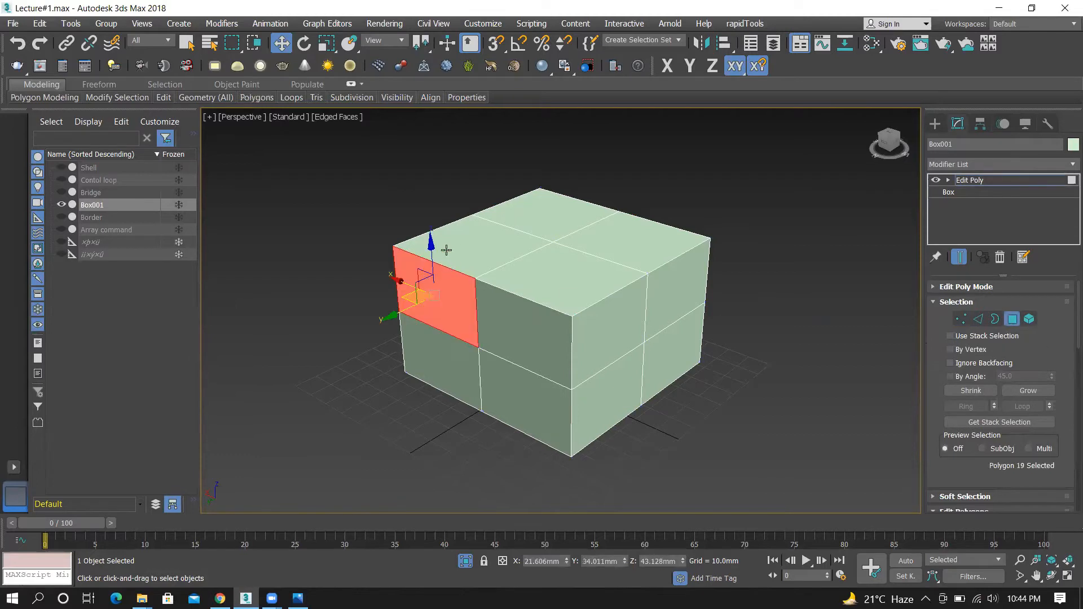
pyautogui.click(464, 243)
pyautogui.click(1022, 390)
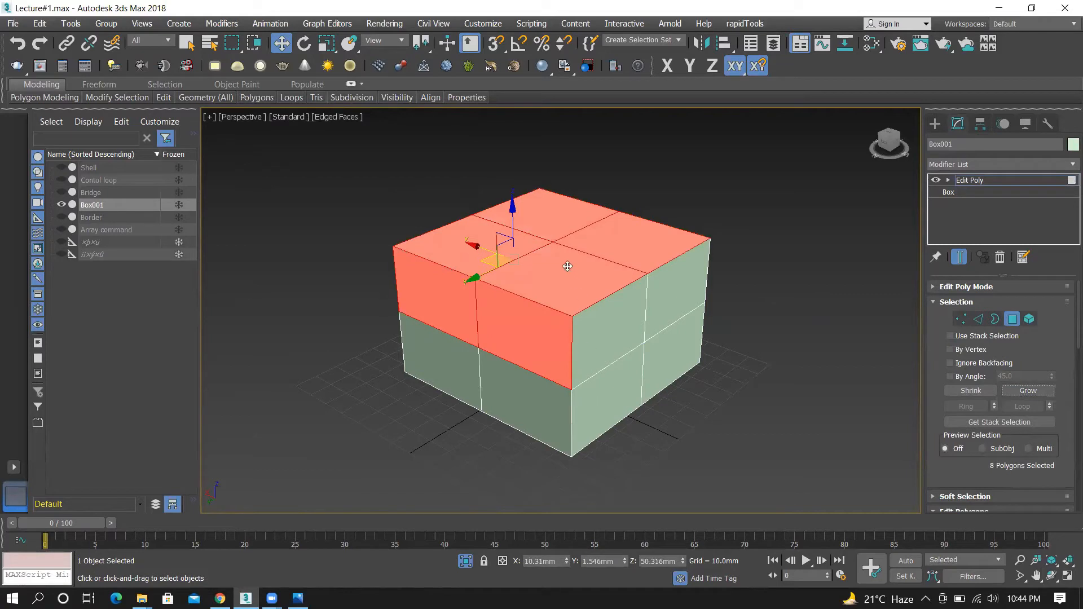
pyautogui.click(1027, 390)
pyautogui.click(1028, 391)
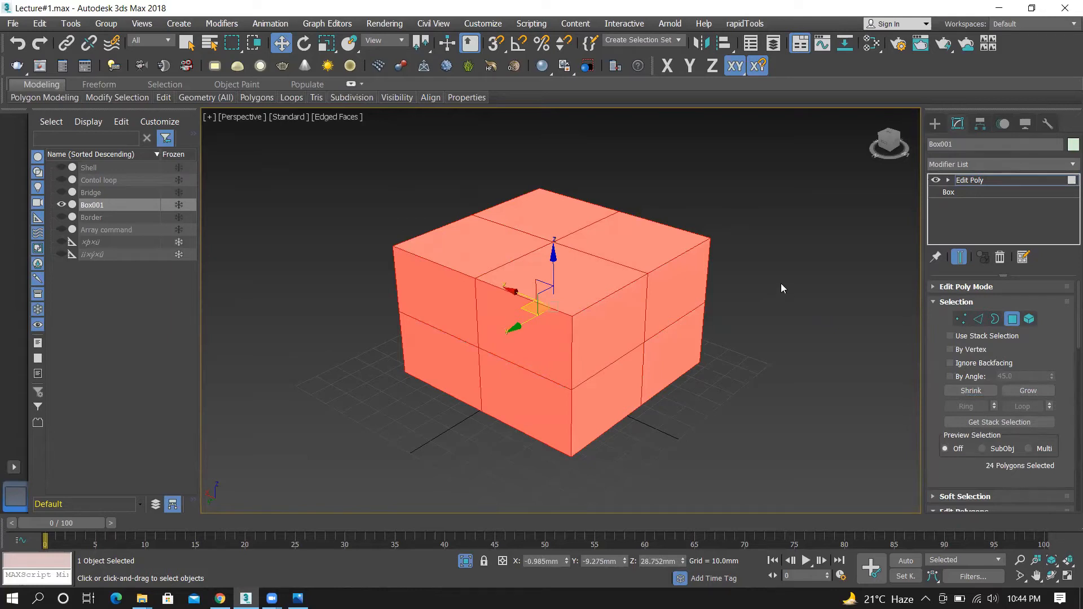
# Select the front polygon on the box's top face, and try growing and shrinking the selection back to that single polygon
pyautogui.click(571, 276)
pyautogui.click(1028, 390)
pyautogui.click(970, 390)
pyautogui.click(1025, 391)
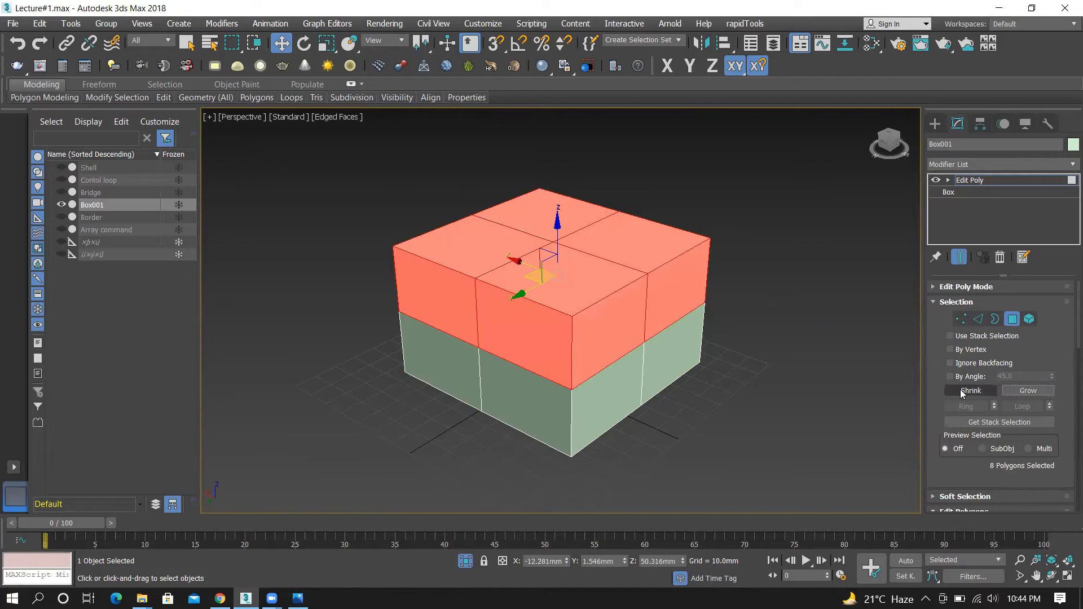
pyautogui.click(961, 391)
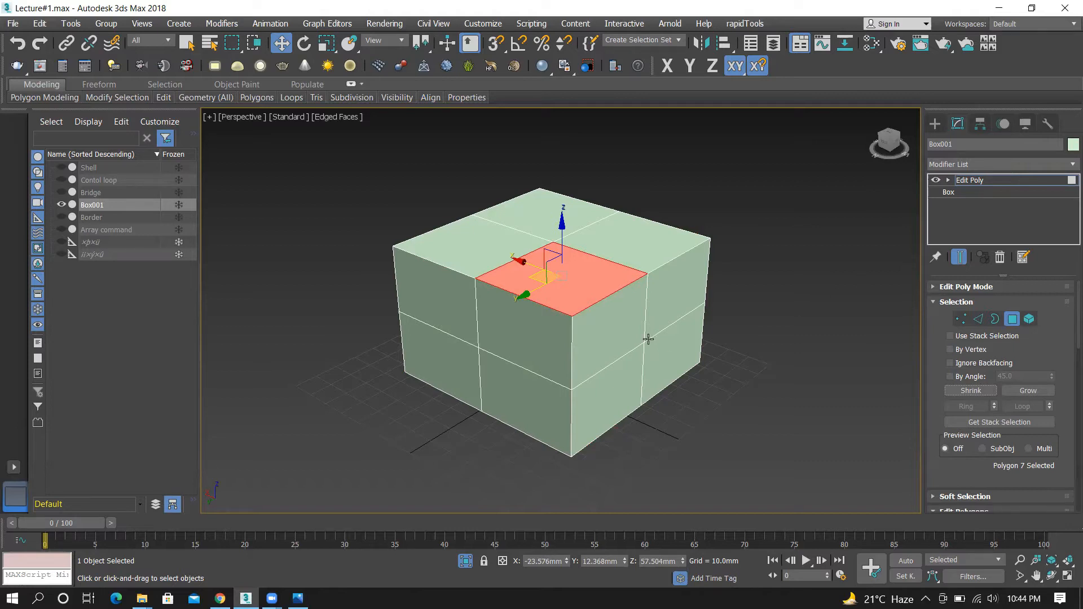
# Try selecting single polygons on the box's top face one after another, and clear the selection
pyautogui.click(615, 250)
pyautogui.click(552, 273)
pyautogui.click(592, 253)
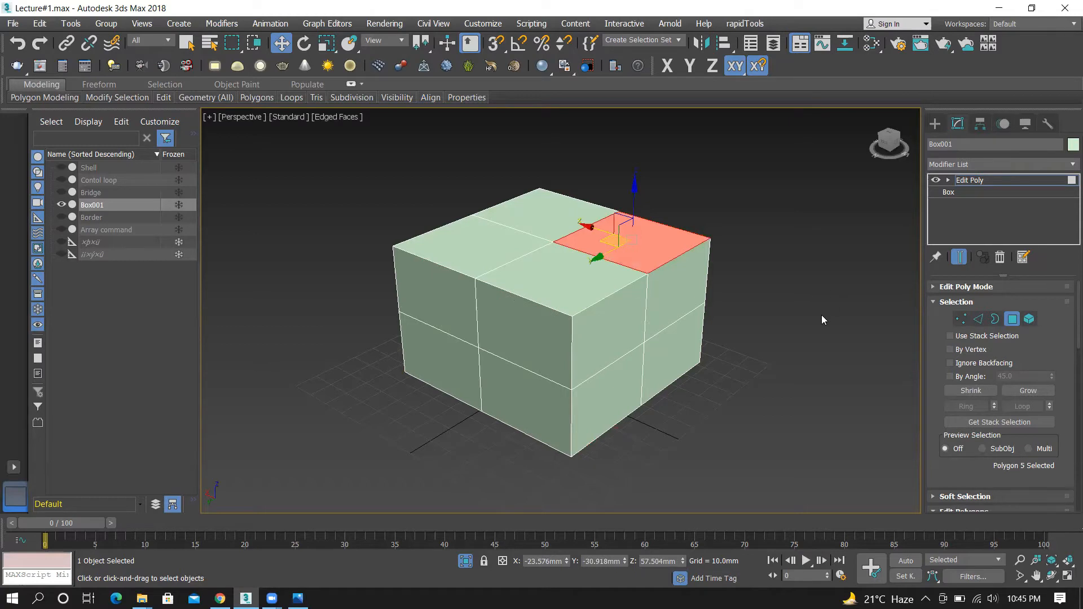
pyautogui.click(769, 307)
# Switch Edit Poly to Vertex level and bring the Edit Vertices options into view
pyautogui.click(961, 318)
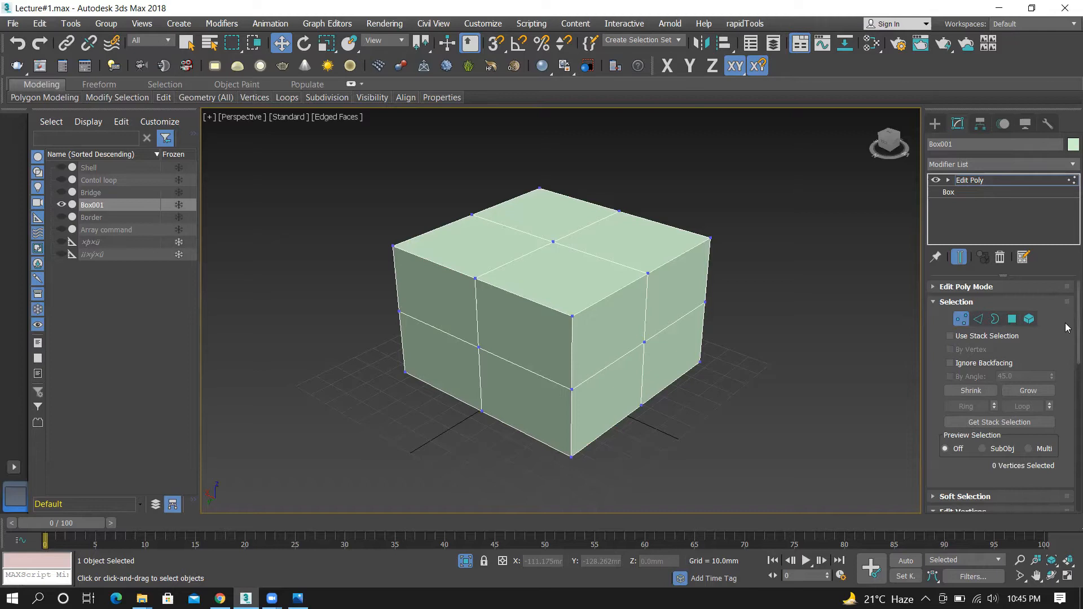
pyautogui.scroll(-5, 1015, 344)
pyautogui.scroll(4, 981, 361)
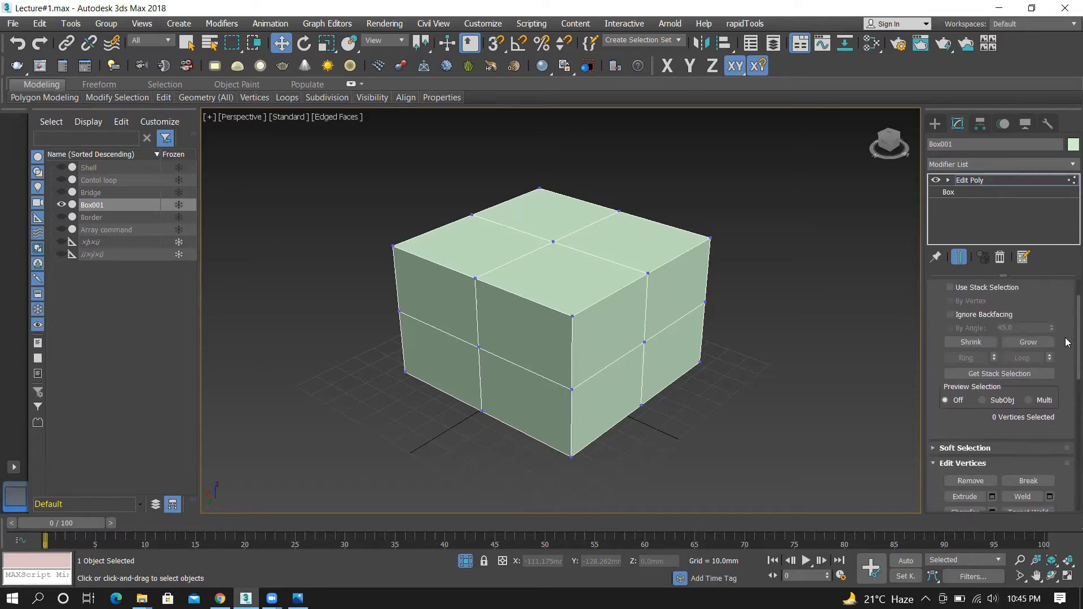
pyautogui.scroll(-5, 1068, 339)
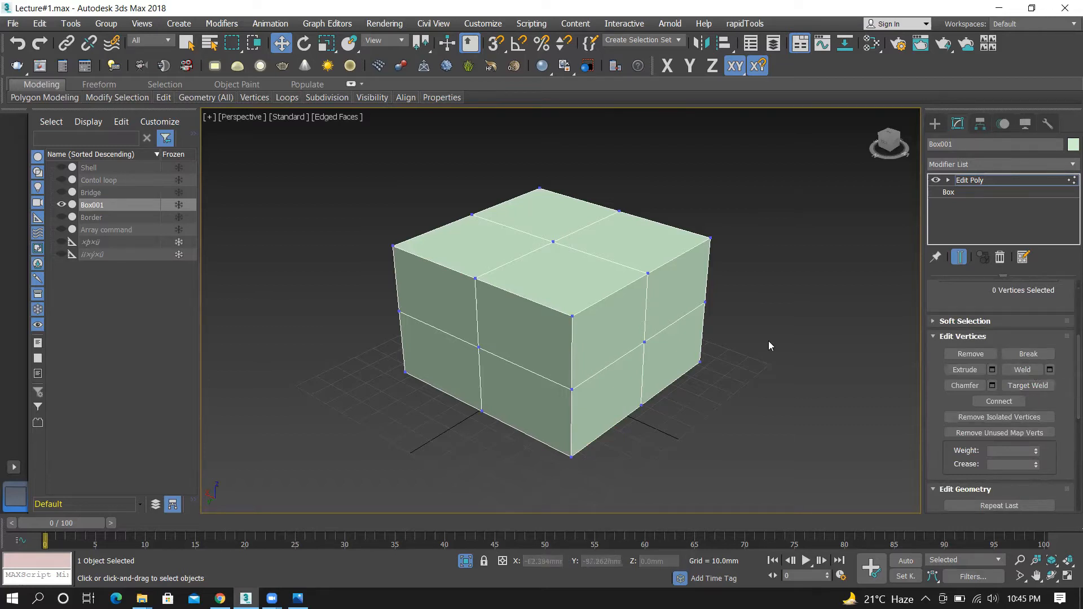
# Try welding the front top corner vertex to the adjacent edge-midpoint vertex with thresholds of 54.202 mm and 45.098 mm, cancel, and clear the selection
pyautogui.click(572, 317)
pyautogui.keyDown('ctrl'); pyautogui.click(477, 279); pyautogui.keyUp('ctrl')
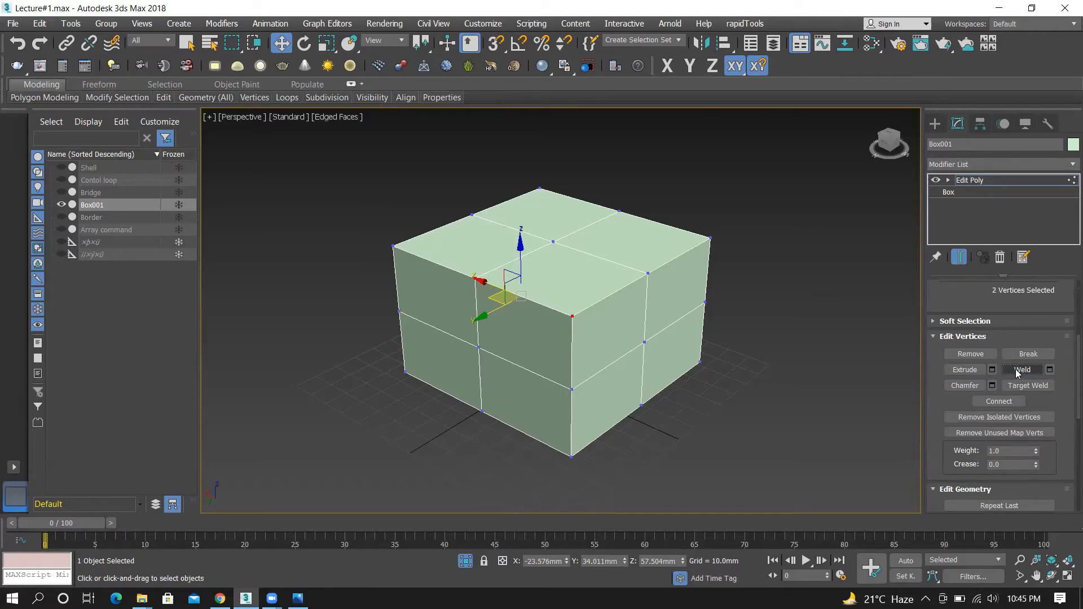
pyautogui.click(1049, 370)
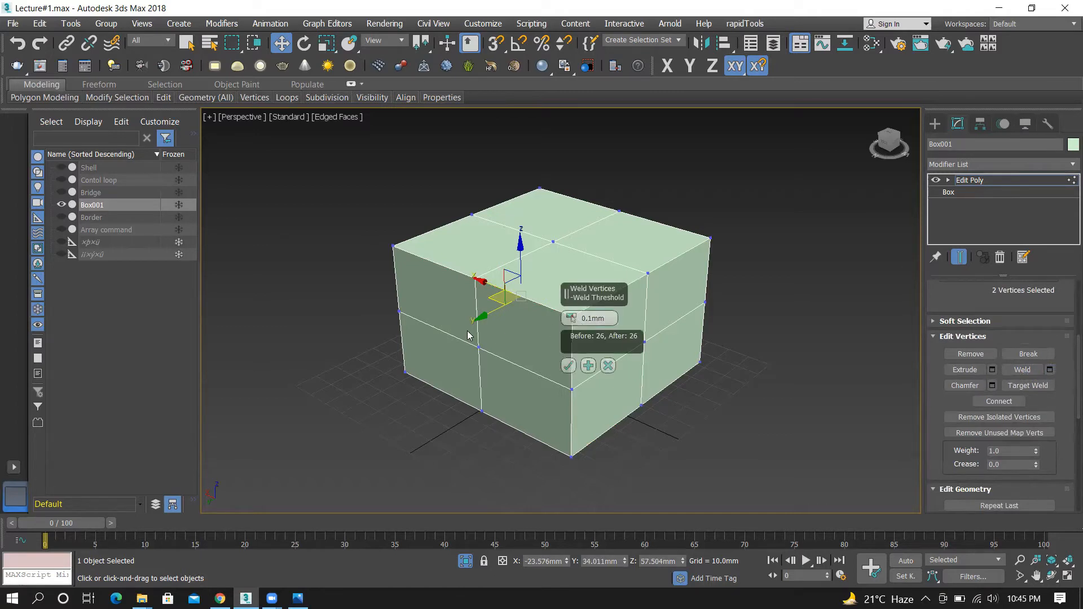
pyautogui.keyDown('alt'); pyautogui.moveTo(560, 255); pyautogui.dragTo(367, 313, button='middle'); pyautogui.keyUp('alt')
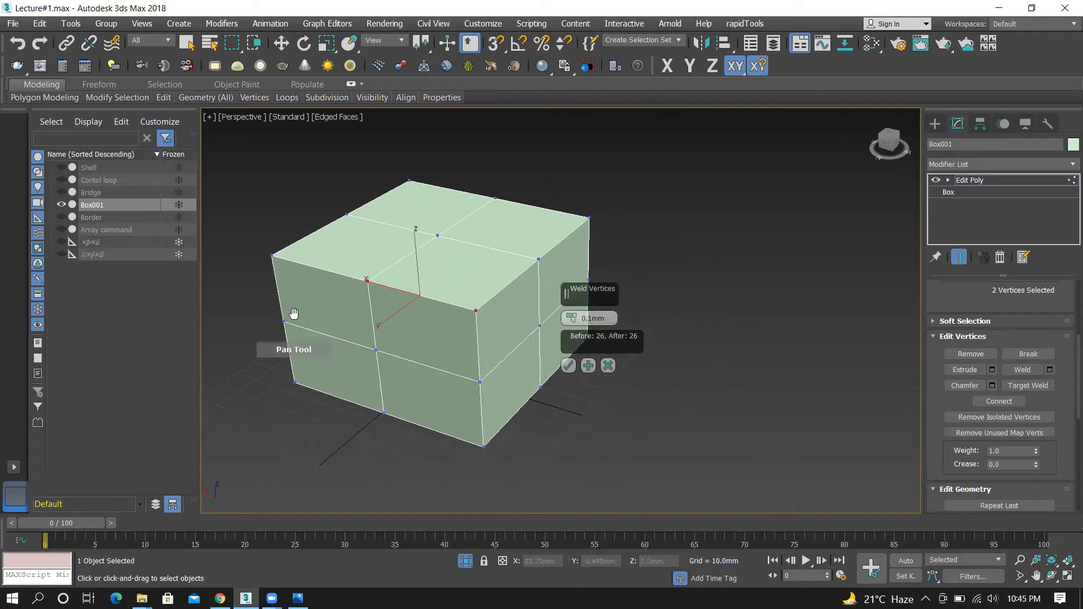
pyautogui.press('w')
pyautogui.scroll(2, 430, 280)
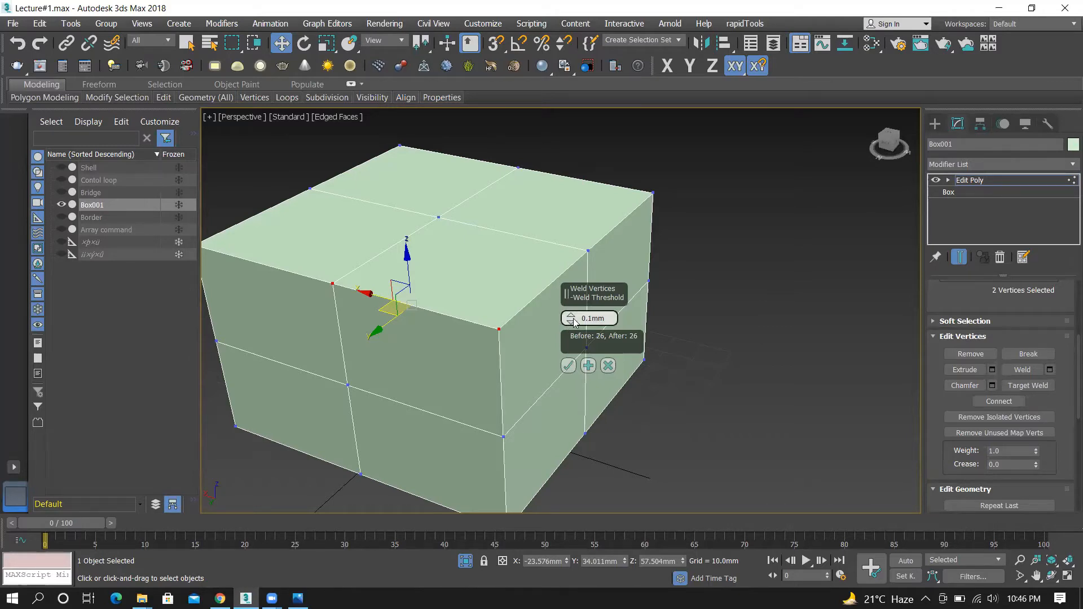
pyautogui.moveTo(571, 315); pyautogui.dragTo(576, 251)
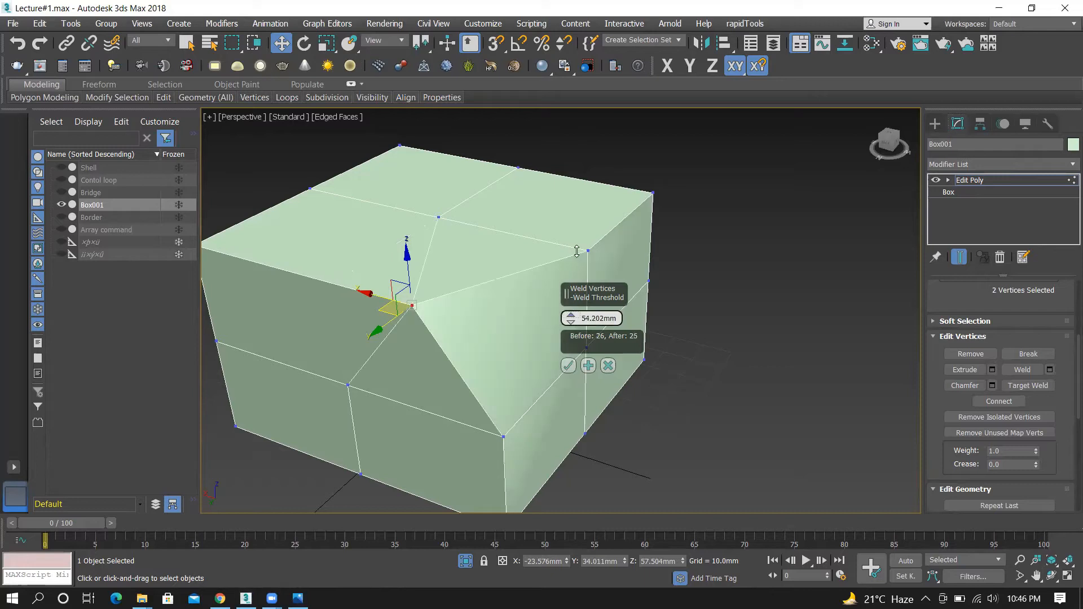
pyautogui.moveTo(576, 252); pyautogui.dragTo(581, 292)
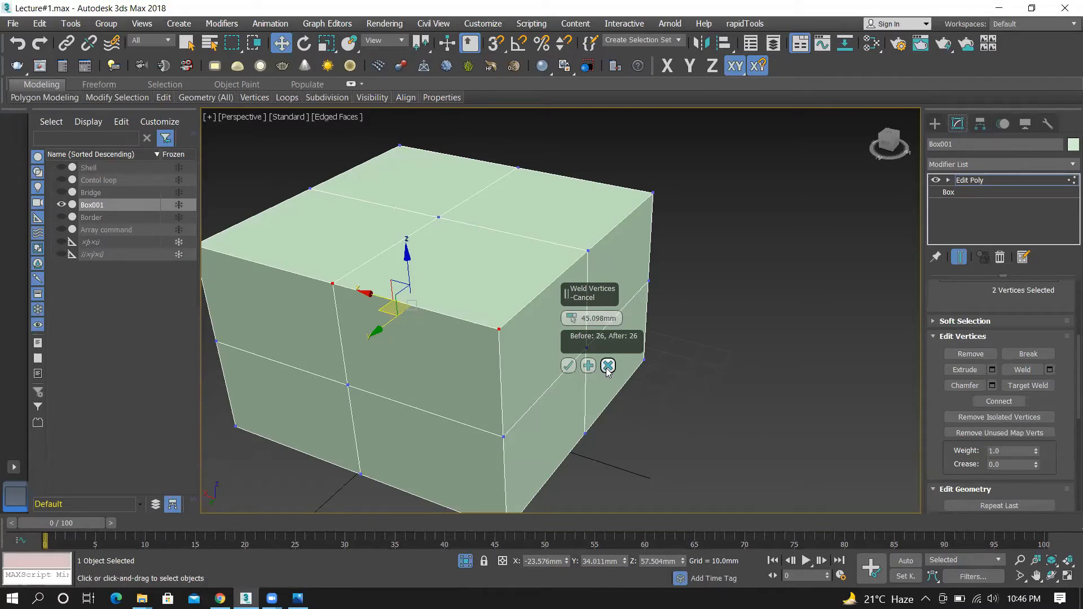
pyautogui.click(607, 367)
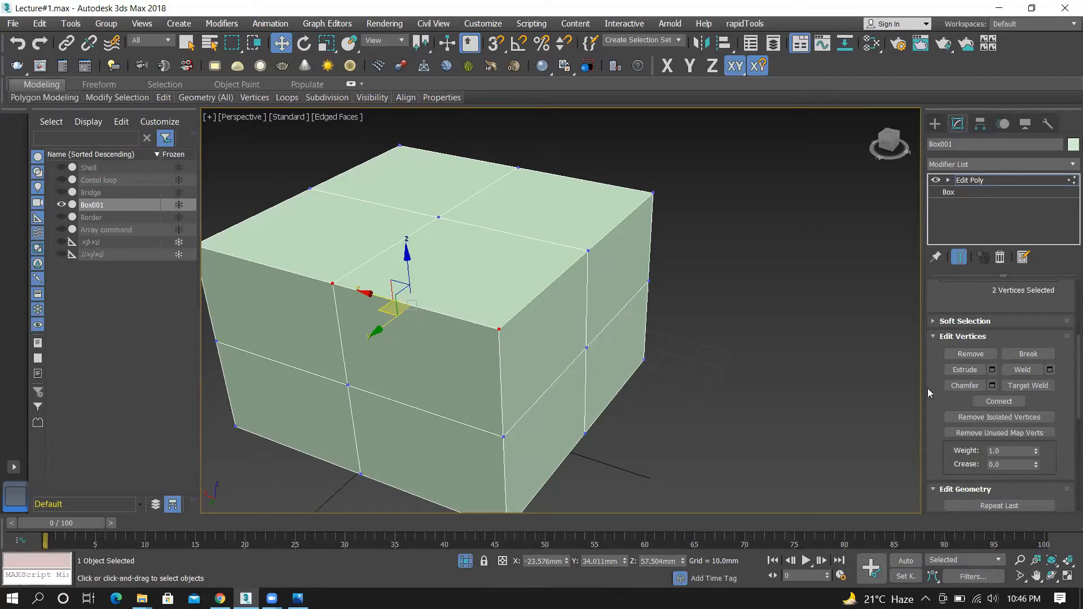
pyautogui.click(759, 294)
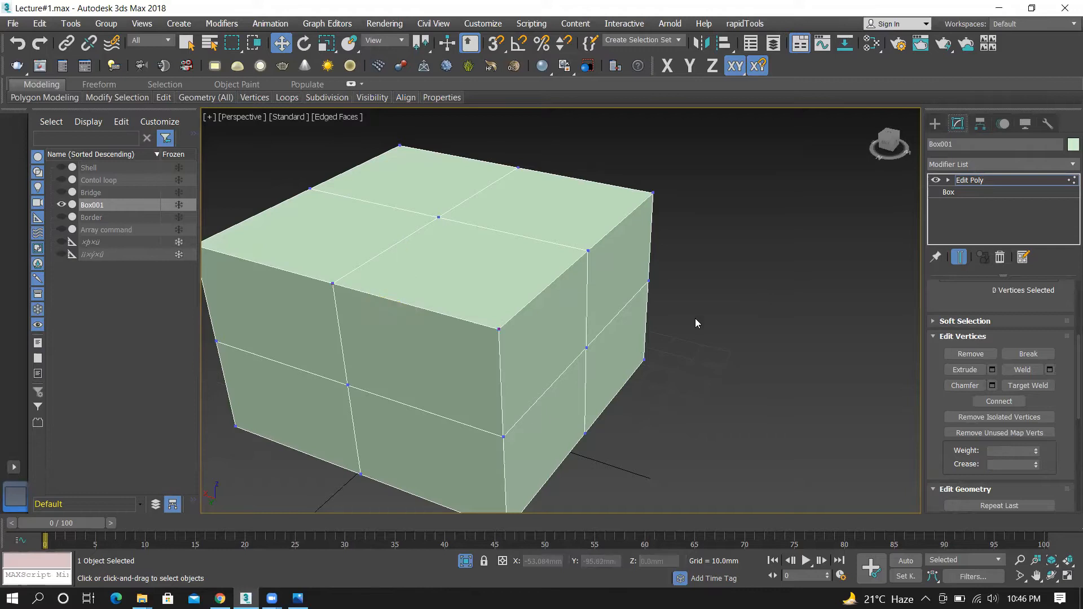
# Try Target Weld from the front top corner vertex onto the adjacent edge-midpoint vertex, undo it, and return to the Move tool
pyautogui.click(1026, 385)
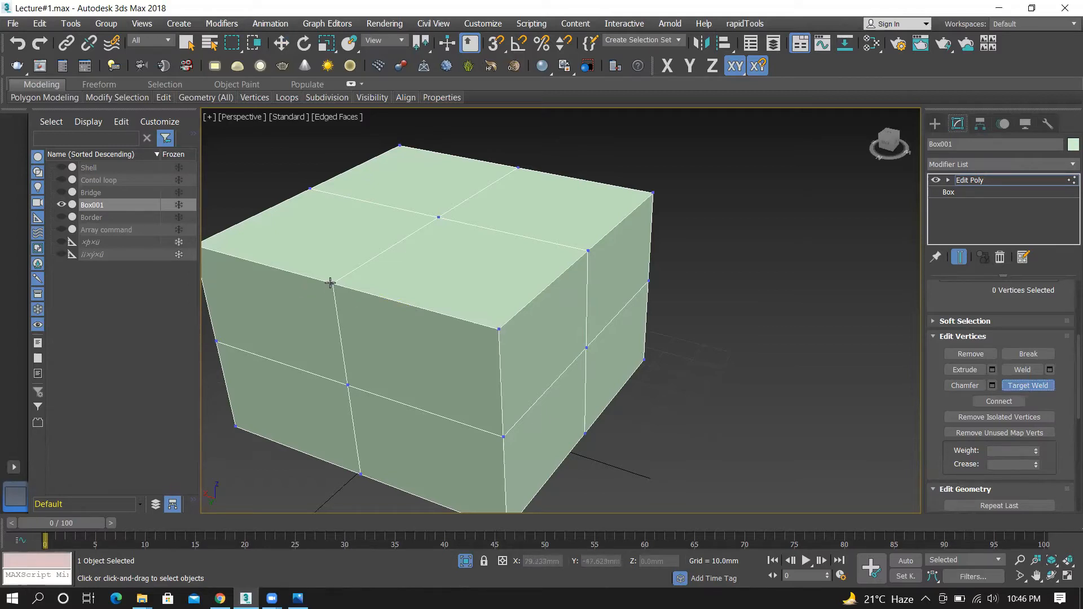
pyautogui.click(498, 329)
pyautogui.click(333, 283)
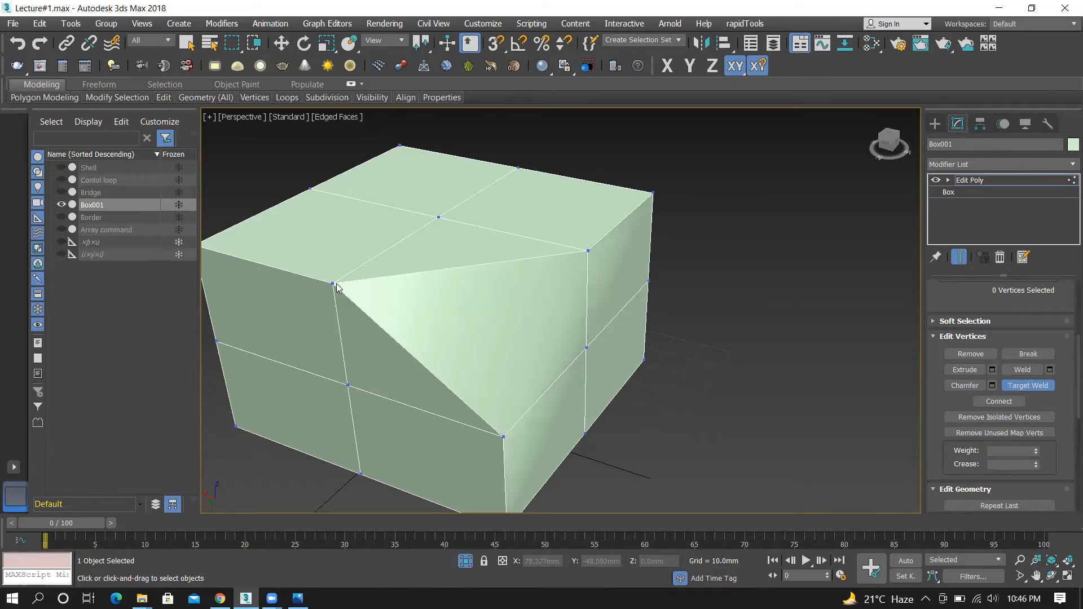
pyautogui.hotkey('ctrl', 'z')
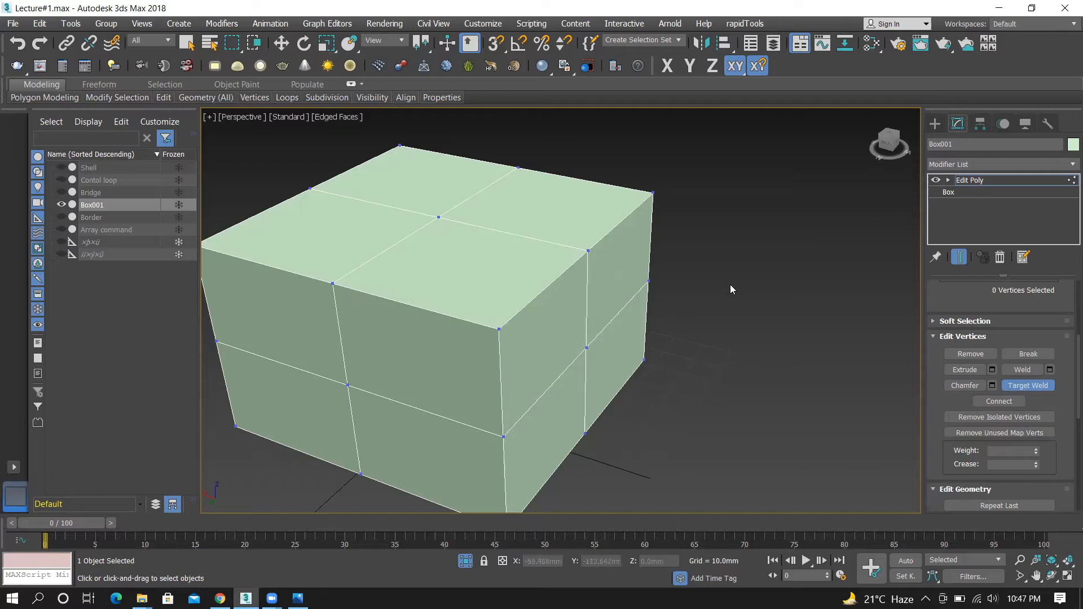
pyautogui.press('w')
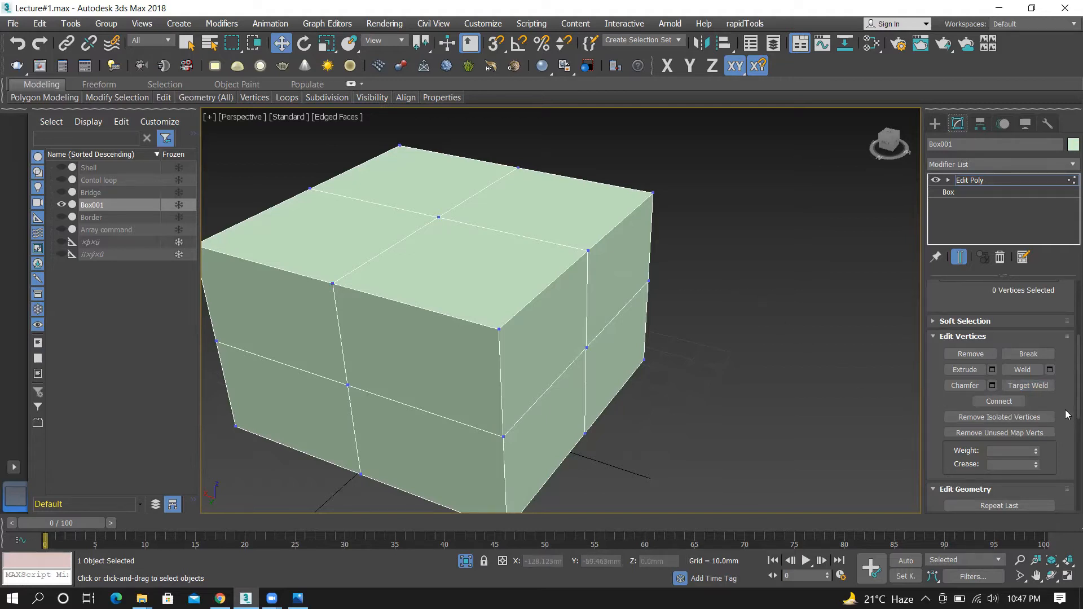
# Switch Edit Poly to Edge level with the whole box in view
pyautogui.scroll(5, 1067, 389)
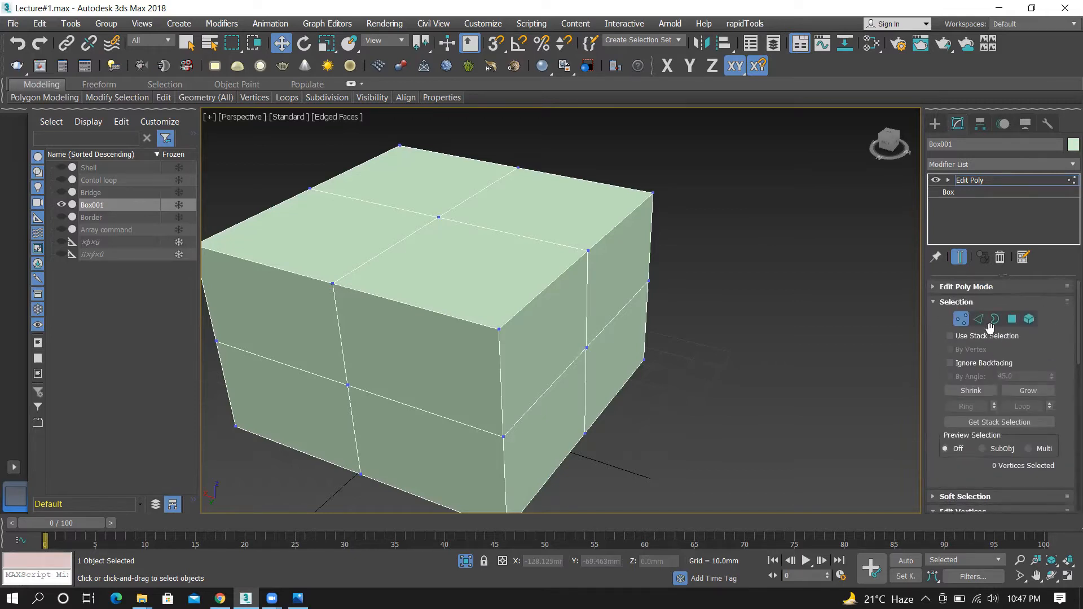
pyautogui.click(978, 319)
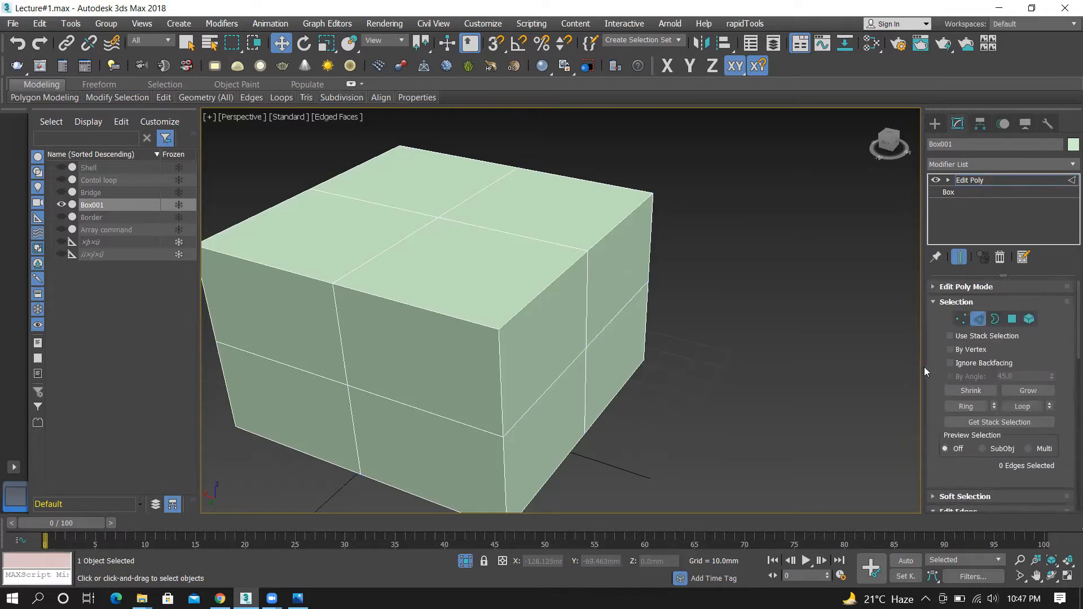
pyautogui.scroll(-2, 628, 258)
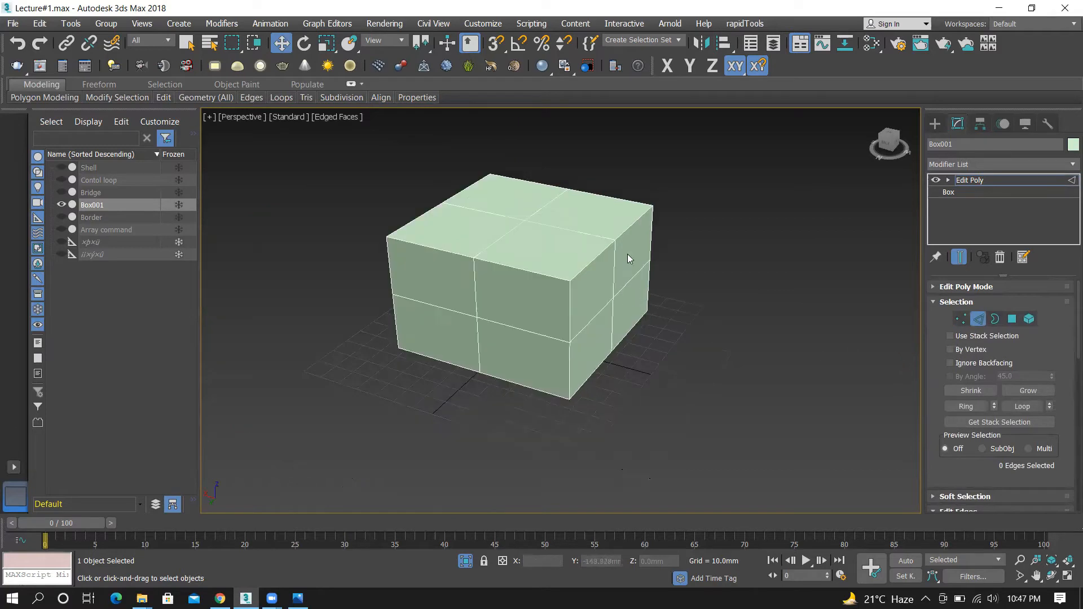
# Select the upper vertical edge at the box's front corner and expand the selection with Ring
pyautogui.scroll(2, 556, 331)
pyautogui.click(575, 288)
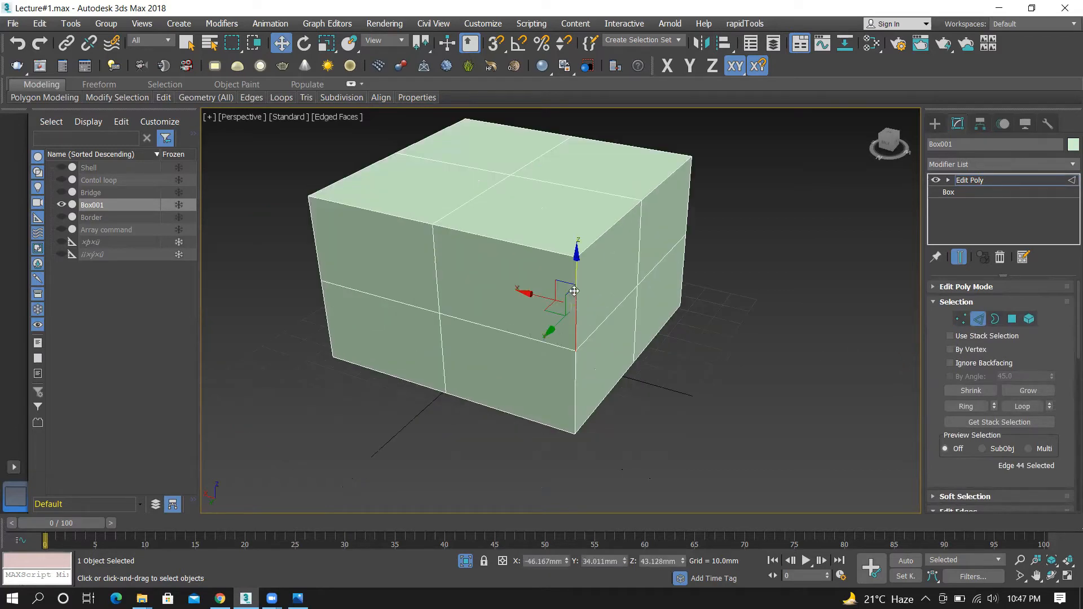
pyautogui.click(963, 407)
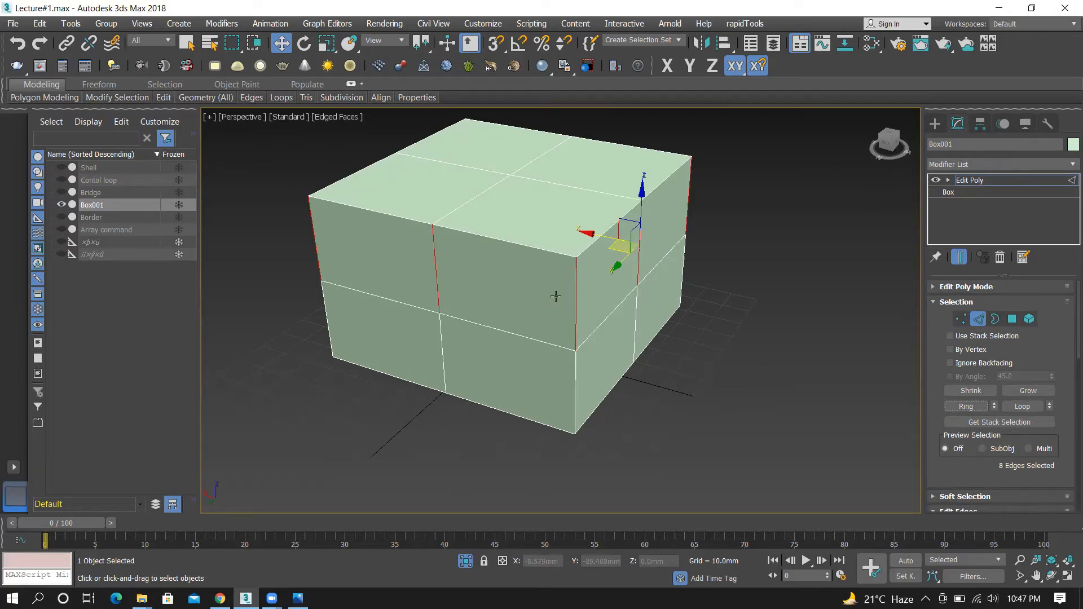
# Select the full-height vertical edge loop at the front corner and expand it with Ring
pyautogui.doubleClick(575, 298)
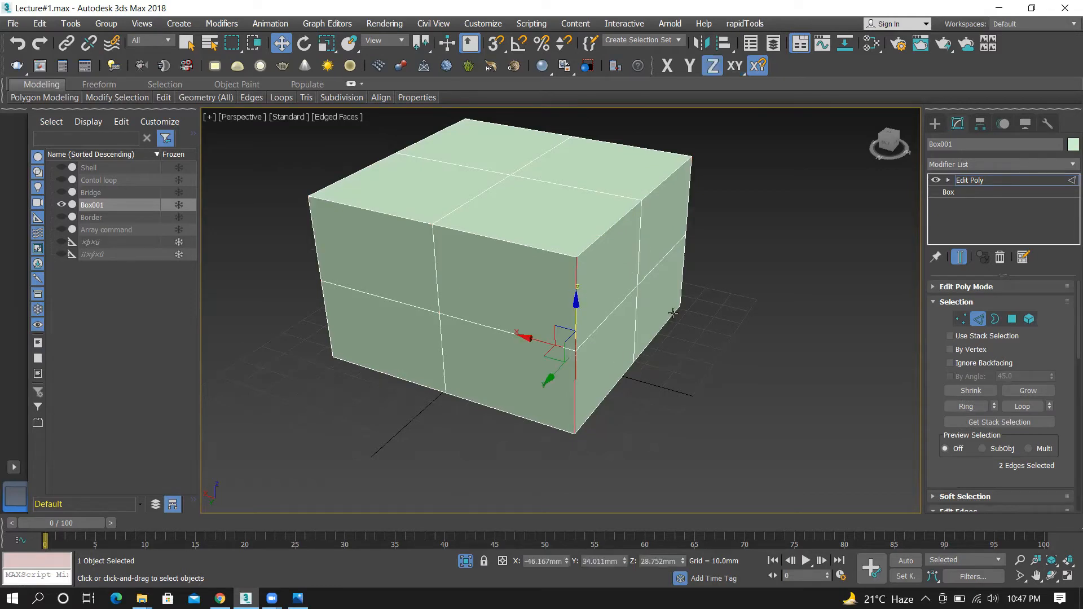
pyautogui.click(713, 331)
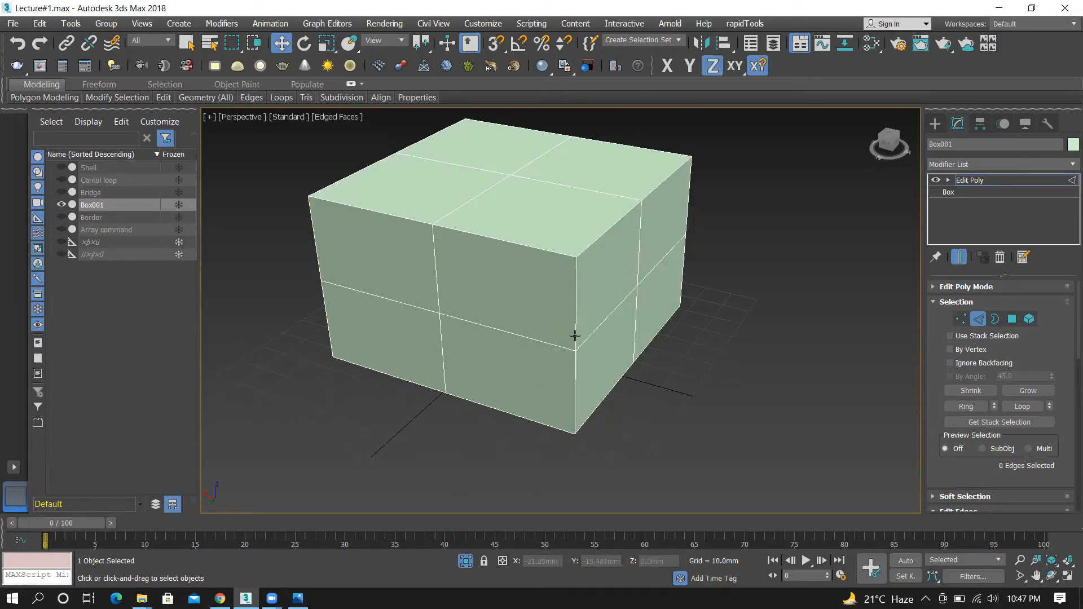
pyautogui.click(575, 291)
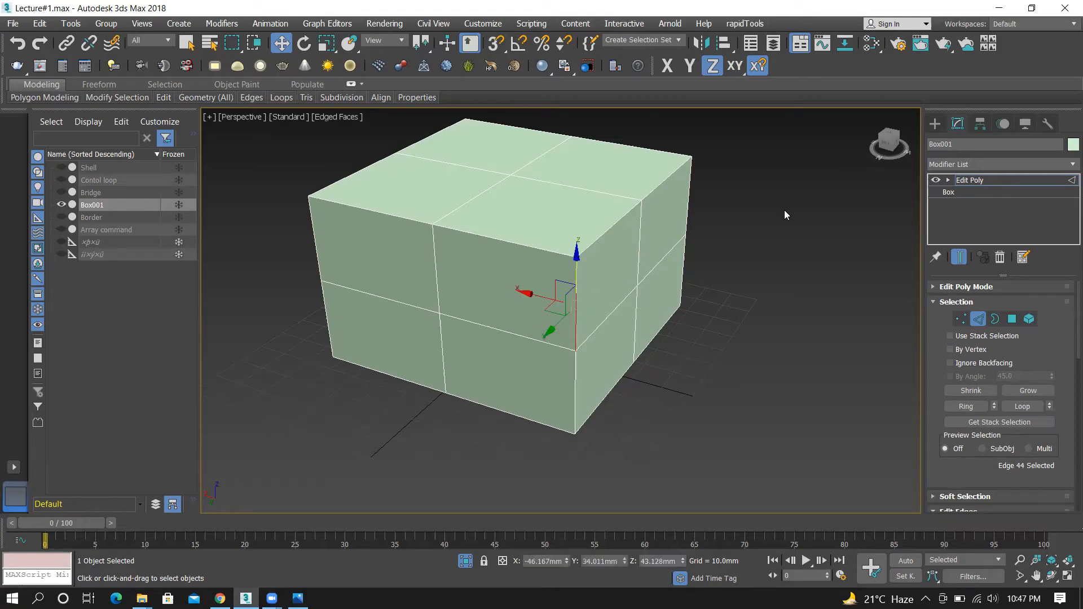
pyautogui.doubleClick(576, 292)
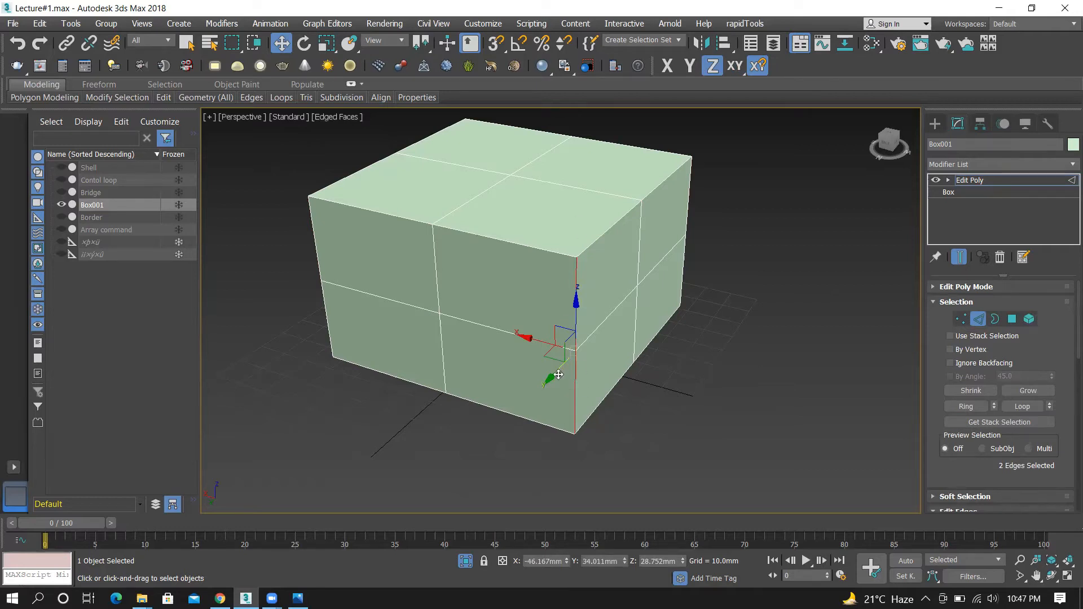
pyautogui.click(573, 282)
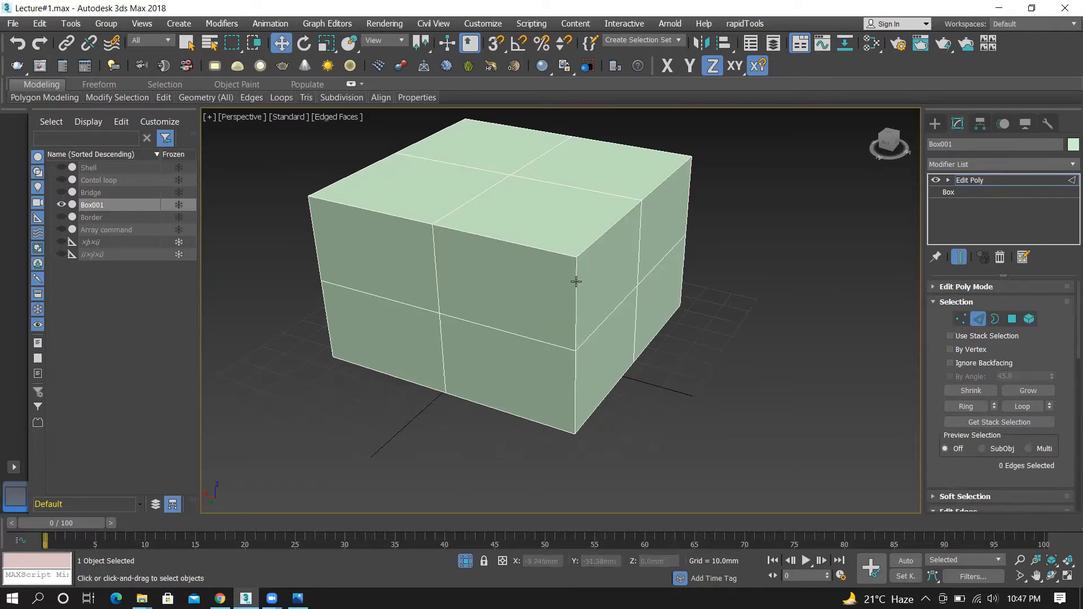
pyautogui.click(576, 282)
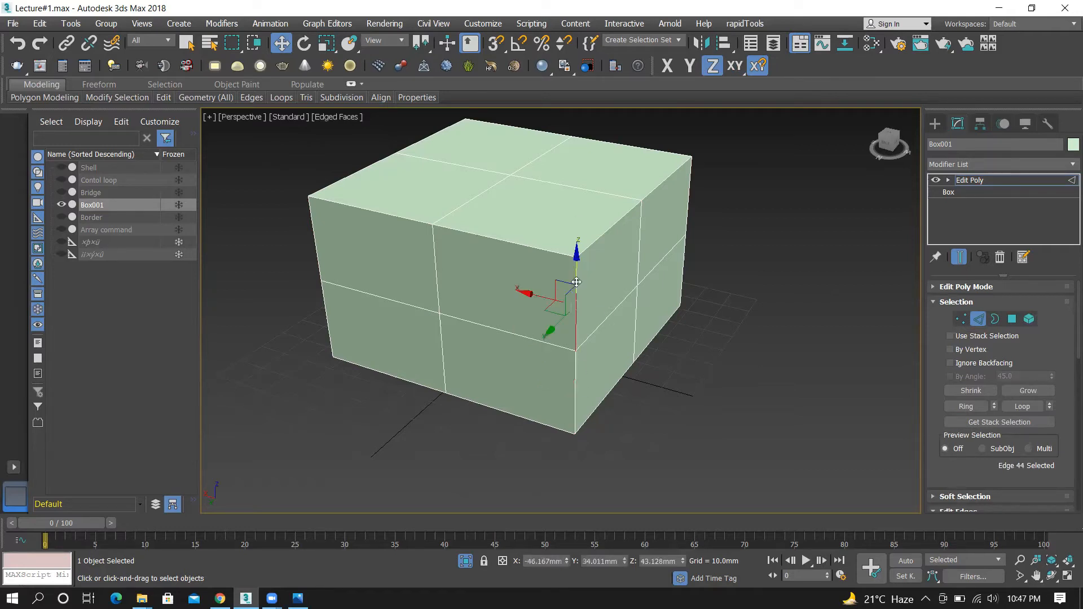
pyautogui.click(589, 308)
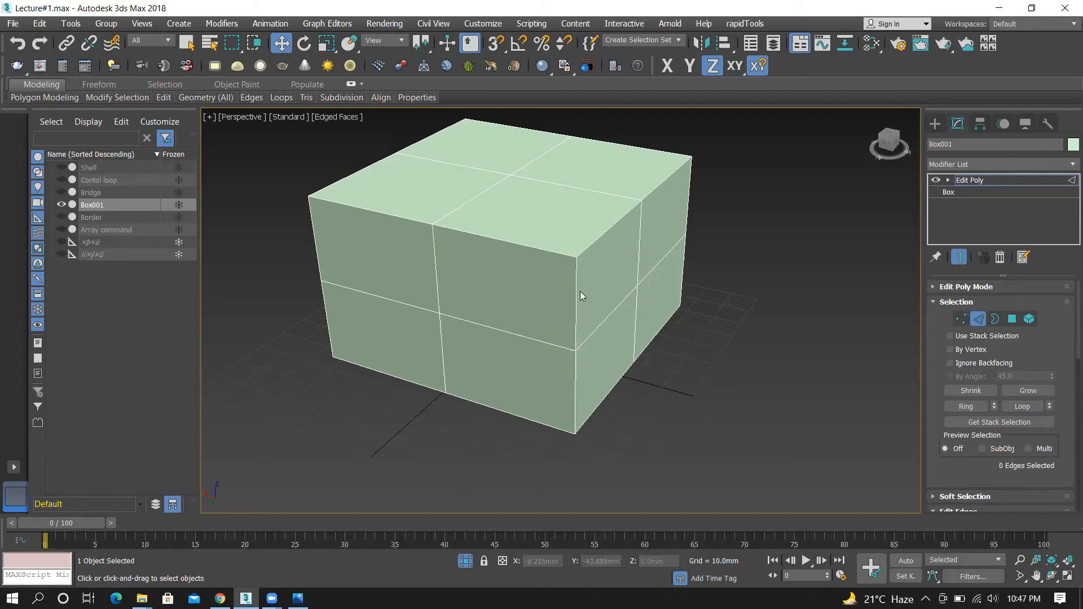
pyautogui.doubleClick(578, 290)
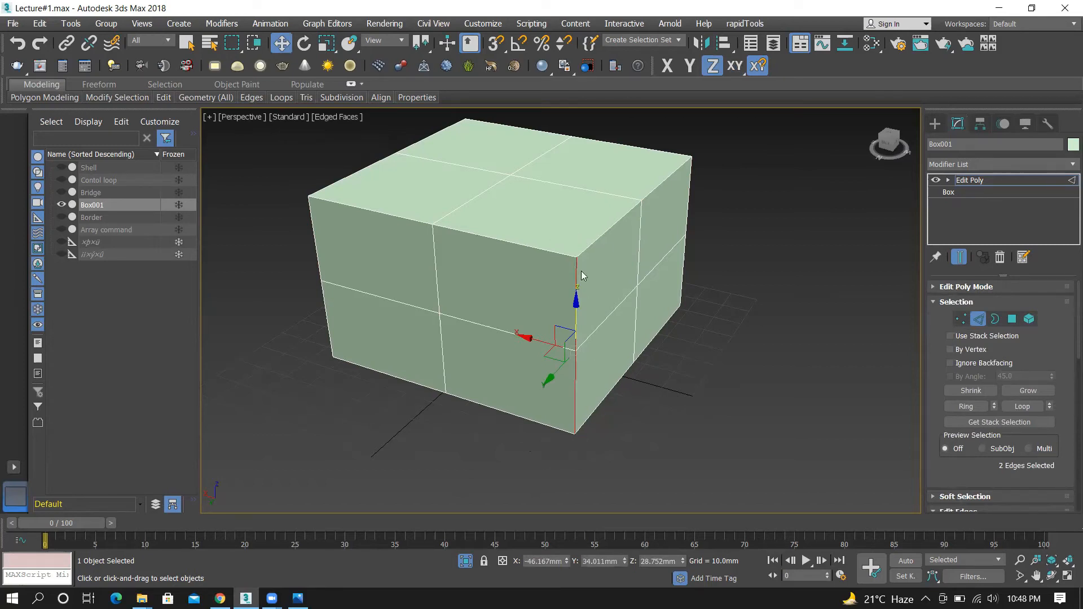
pyautogui.click(949, 409)
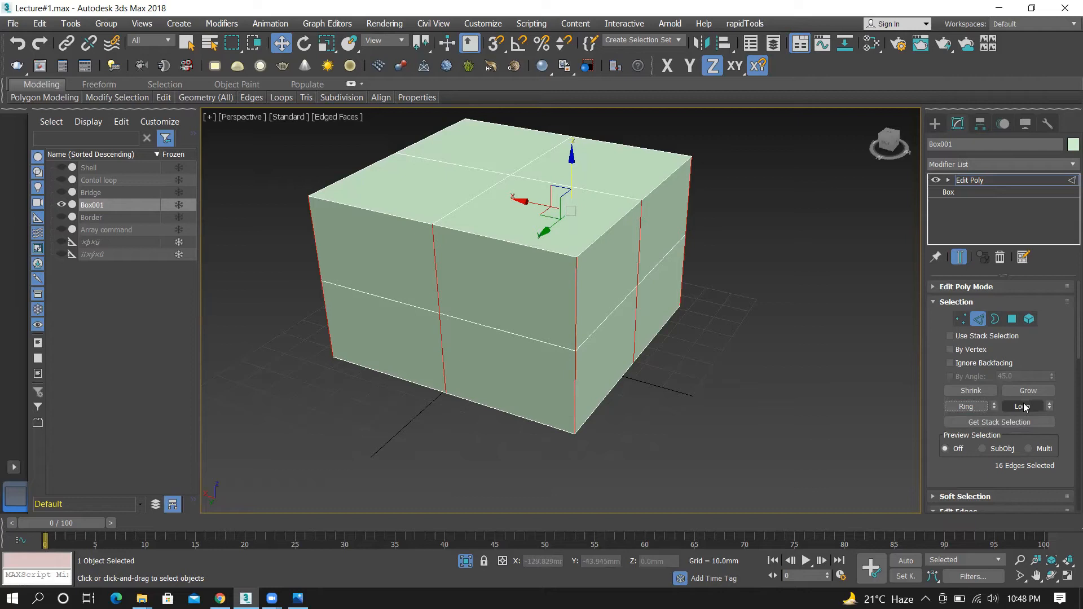
# Select four mid-height horizontal edges around the box one by one, inspect them, and clear the selection
pyautogui.click(504, 332)
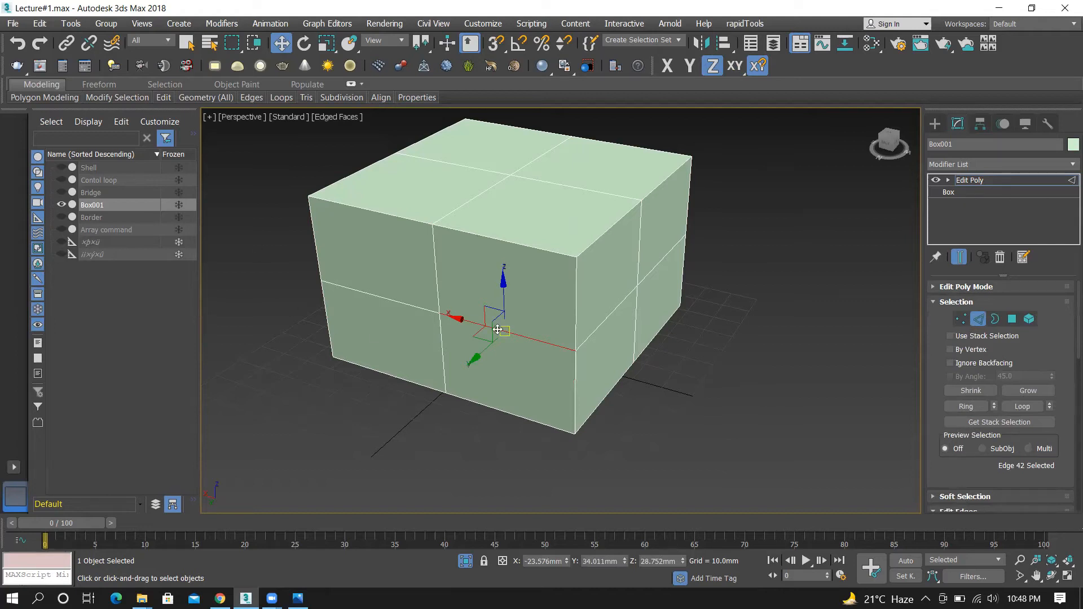
pyautogui.keyDown('ctrl'); pyautogui.click(604, 322); pyautogui.keyUp('ctrl')
pyautogui.keyDown('ctrl'); pyautogui.click(641, 280); pyautogui.keyUp('ctrl')
pyautogui.keyDown('ctrl'); pyautogui.click(414, 306); pyautogui.keyUp('ctrl')
pyautogui.keyDown('alt'); pyautogui.moveTo(421, 299); pyautogui.dragTo(645, 333, button='middle'); pyautogui.keyUp('alt')
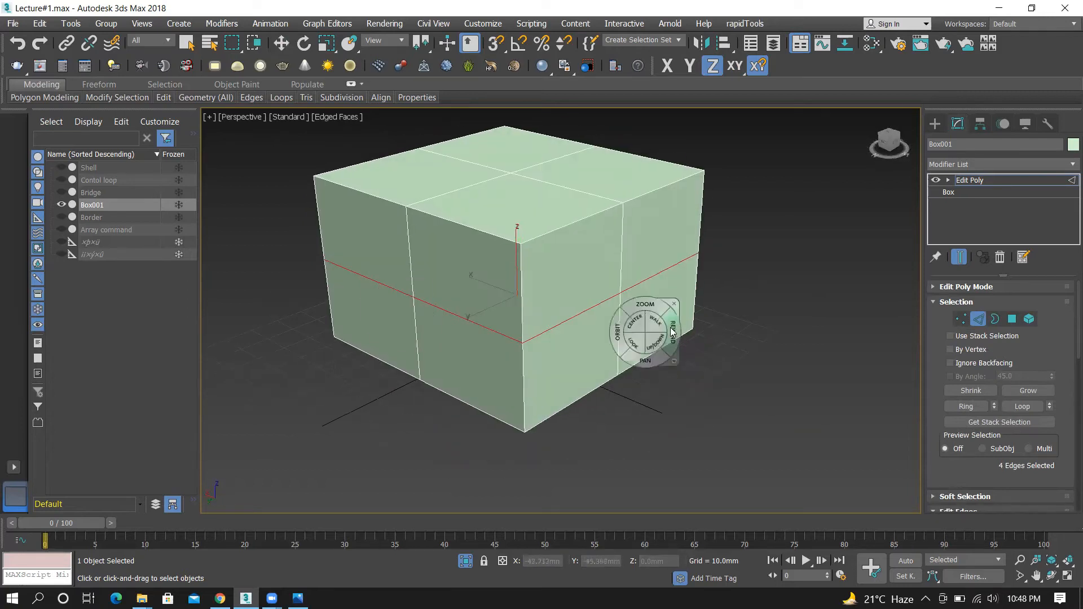
pyautogui.press('w')
pyautogui.click(748, 268)
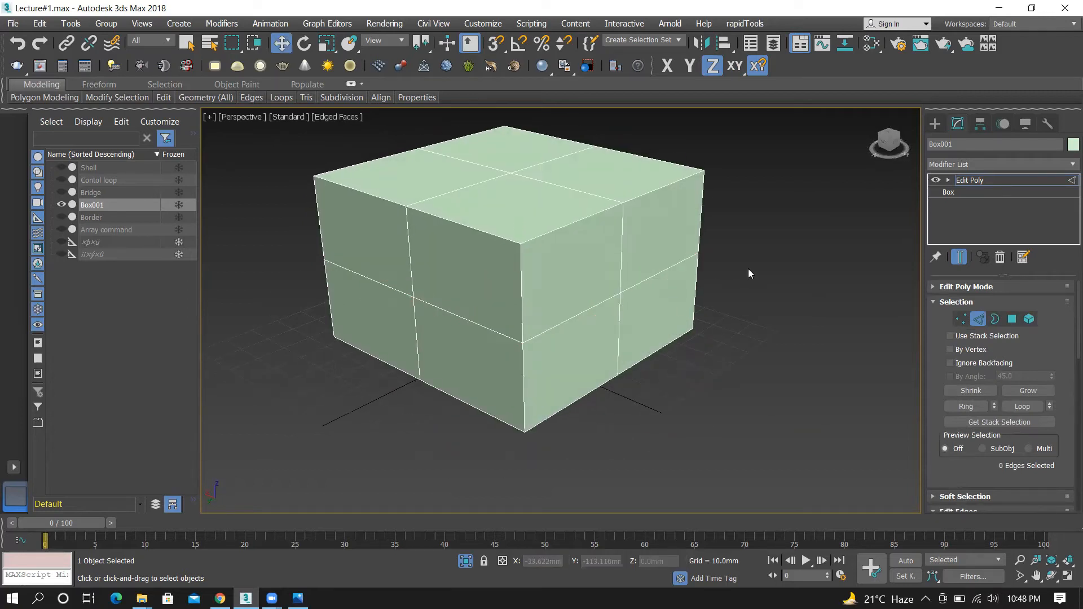
# Select one mid-height horizontal edge near the front corner, expand it with Loop, and clear the selection
pyautogui.click(454, 318)
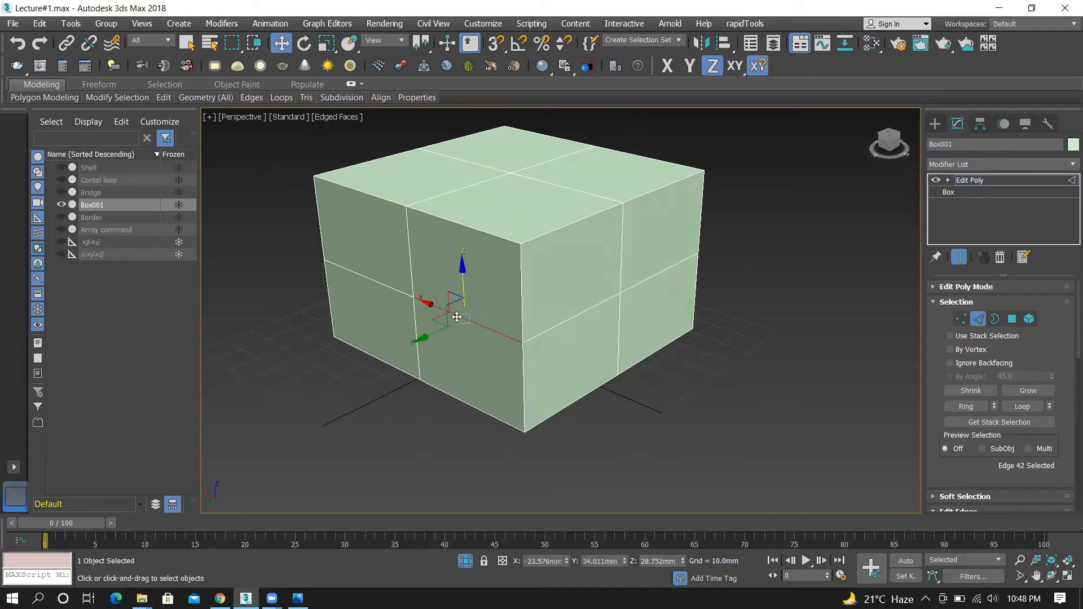
pyautogui.click(1030, 408)
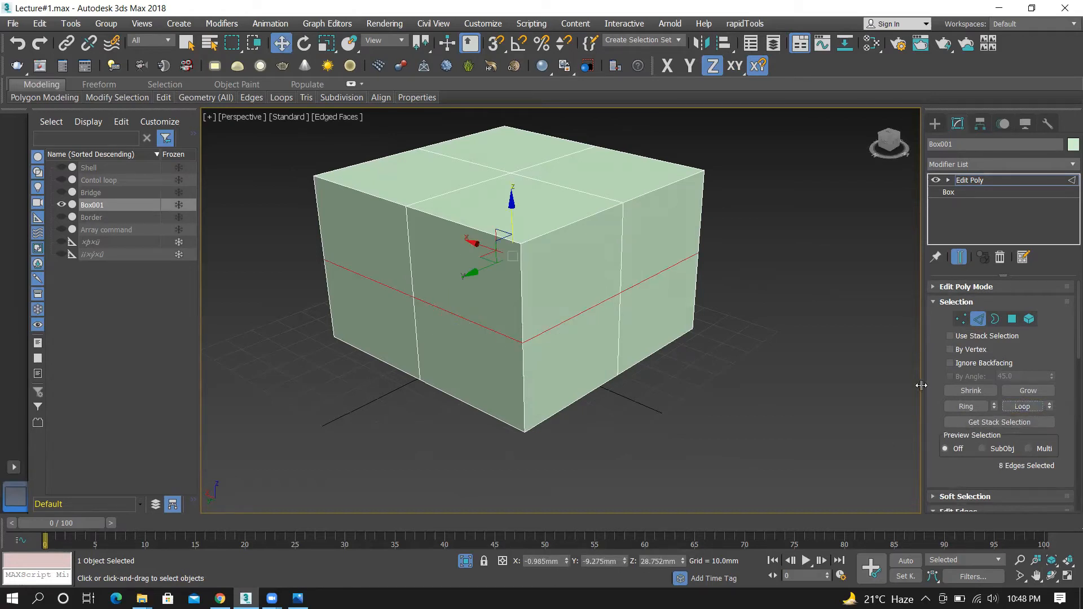
pyautogui.click(770, 347)
# Select the entire mid-height horizontal loop directly from one of its edges
pyautogui.click(466, 322)
pyautogui.doubleClick(467, 322)
pyautogui.hotkey('ctrl', 'd')
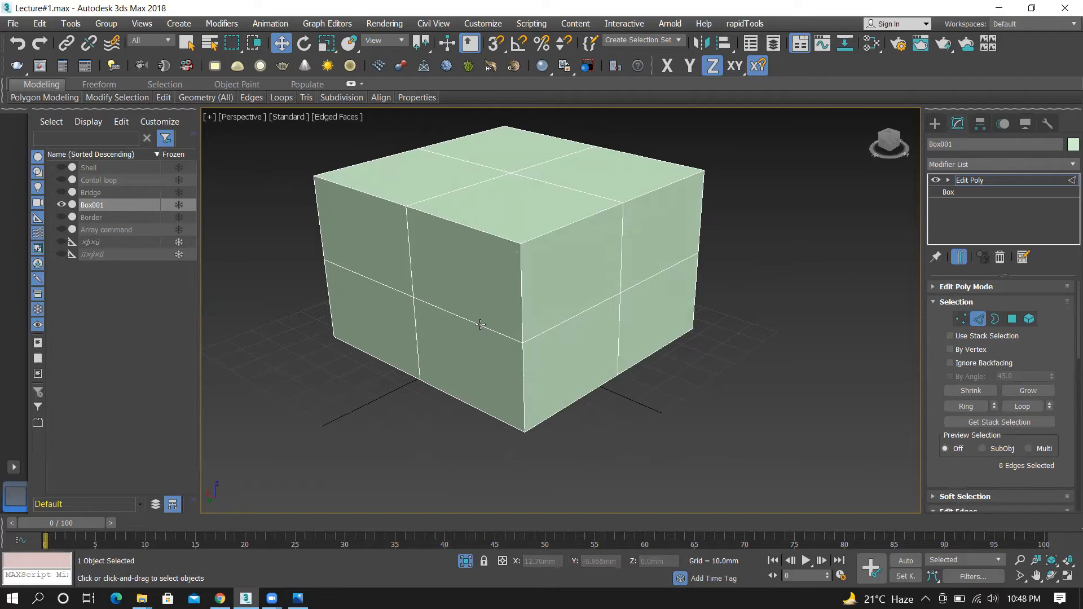
pyautogui.doubleClick(479, 324)
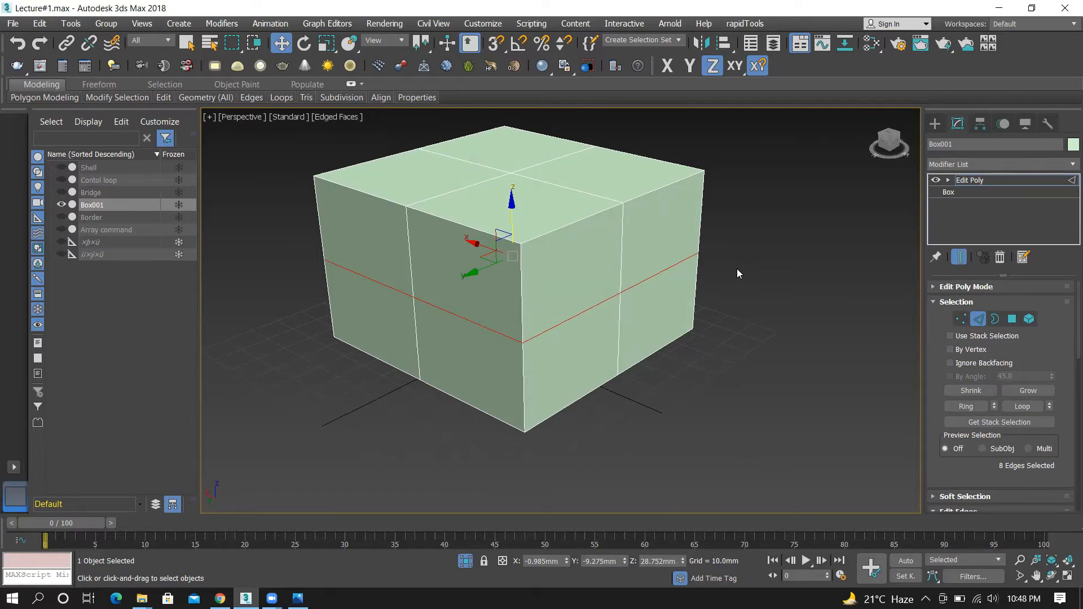
# Select the vertical edge loop at the front corner and preview a Chamfer of 8.673 mm with 7 segments
pyautogui.doubleClick(520, 282)
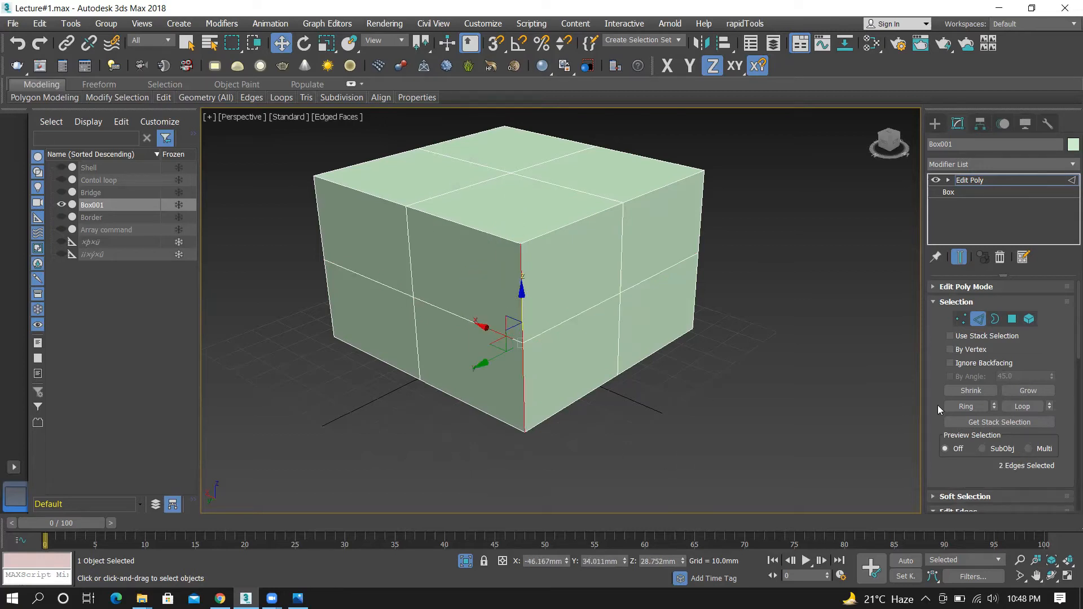
pyautogui.scroll(-5, 1067, 376)
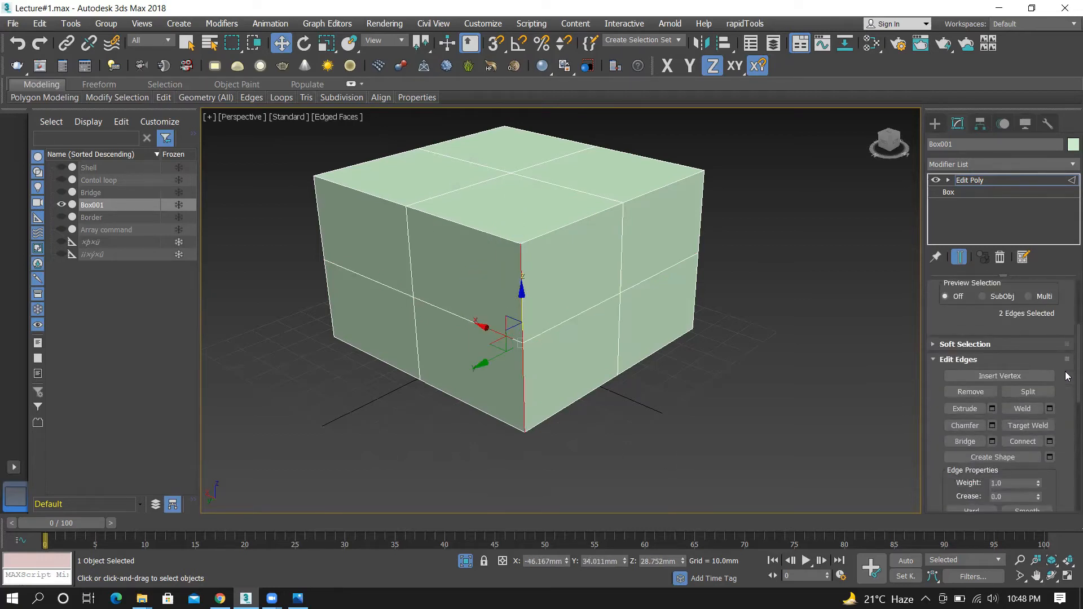
pyautogui.scroll(-1, 1067, 376)
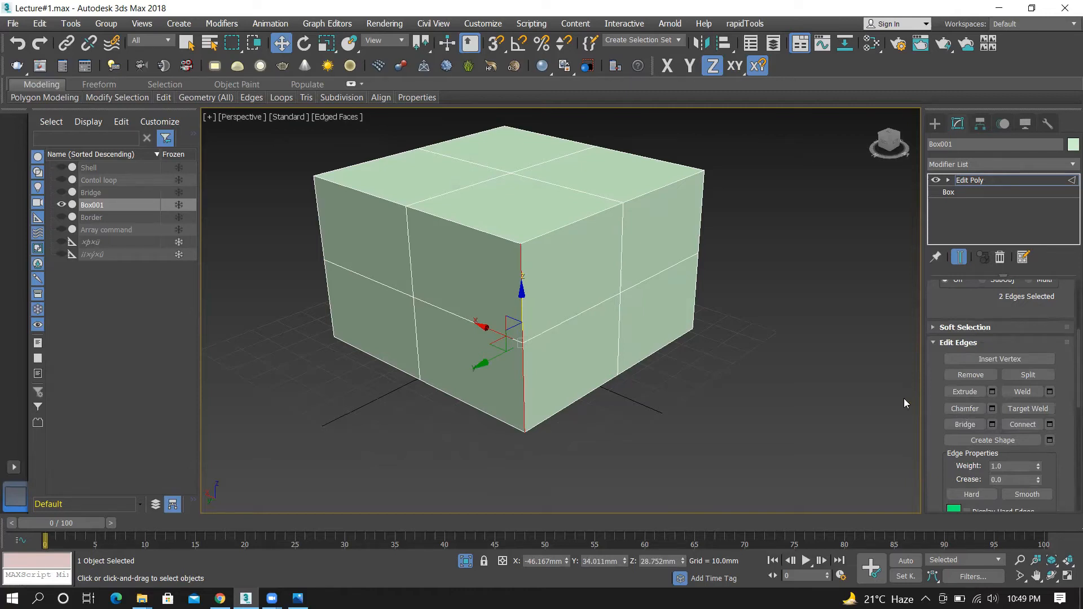
pyautogui.click(992, 410)
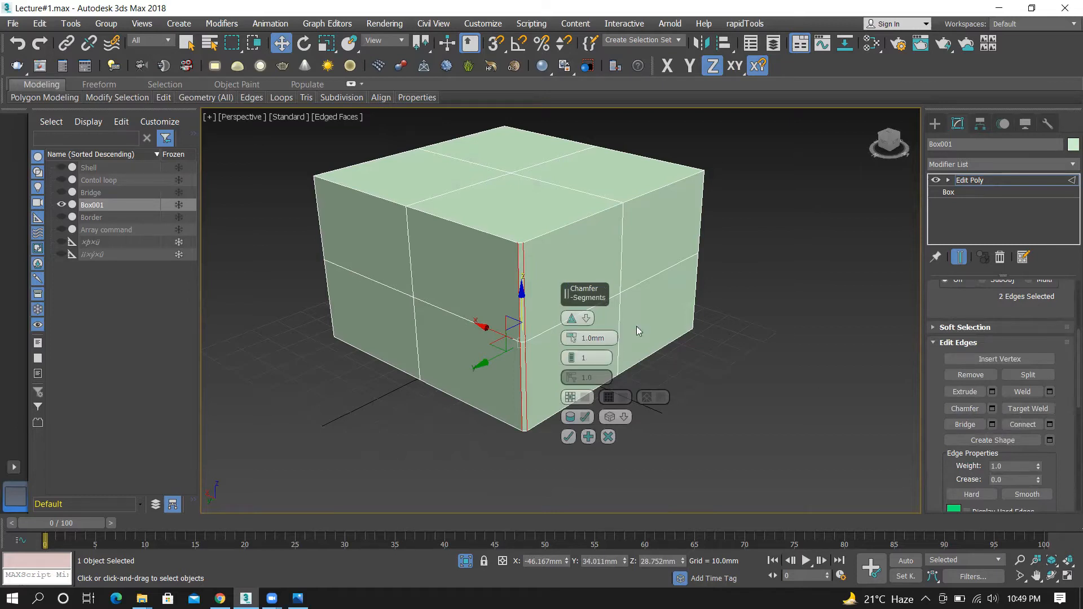
pyautogui.moveTo(571, 338)
pyautogui.mouseDown()
pyautogui.moveTo(579, 298)
pyautogui.moveTo(572, 333)
pyautogui.mouseUp()
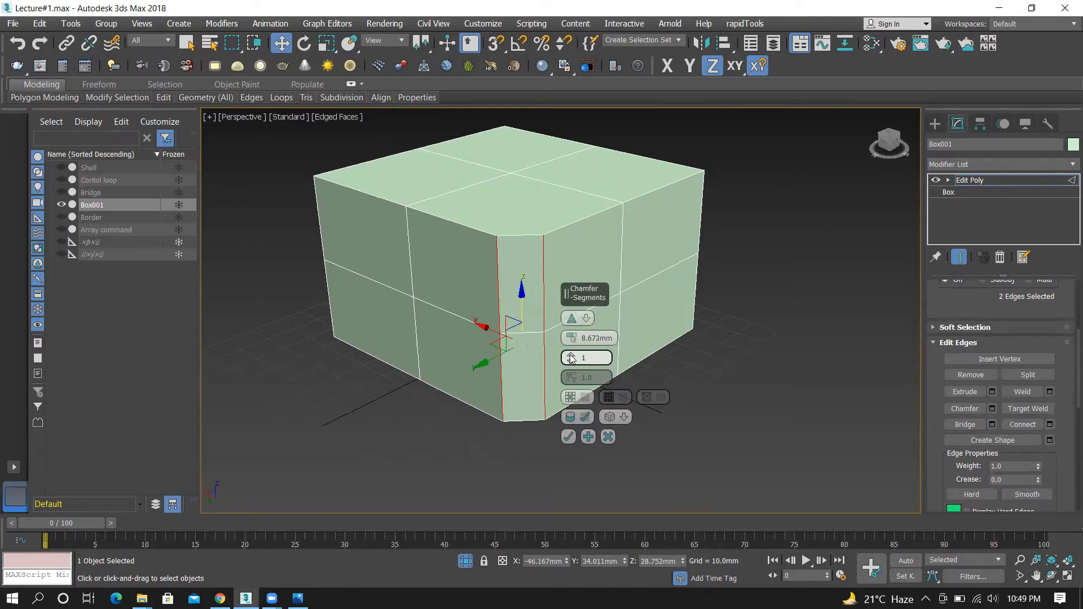
pyautogui.moveTo(570, 354); pyautogui.dragTo(571, 333)
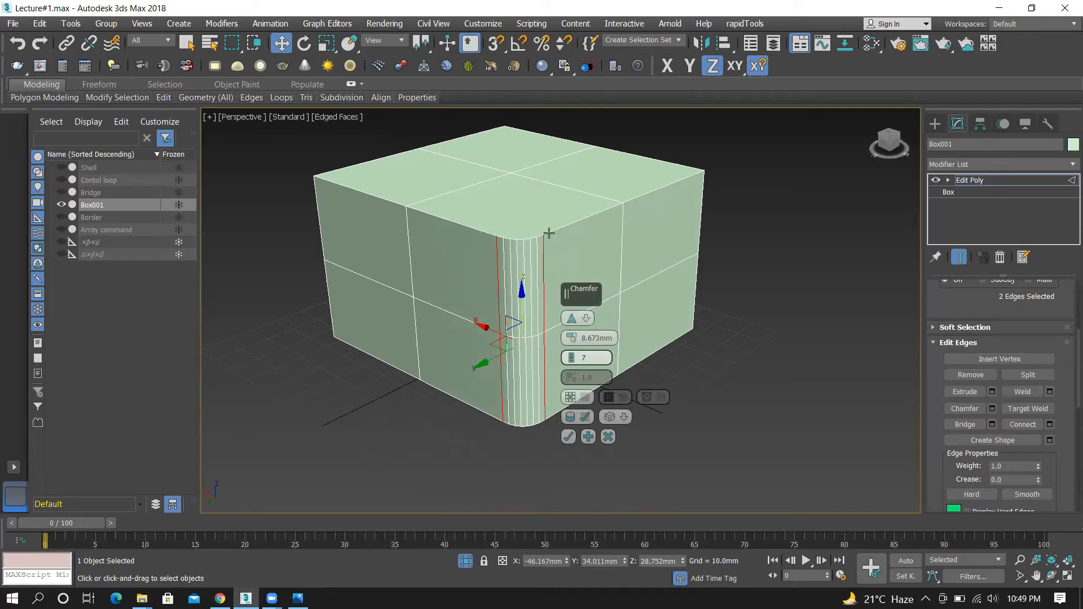
# Raise the corner chamfer to 23 segments and inspect its roundness up close and from a distance
pyautogui.scroll(3, 520, 339)
pyautogui.moveTo(571, 352); pyautogui.dragTo(574, 330)
pyautogui.scroll(3, 489, 235)
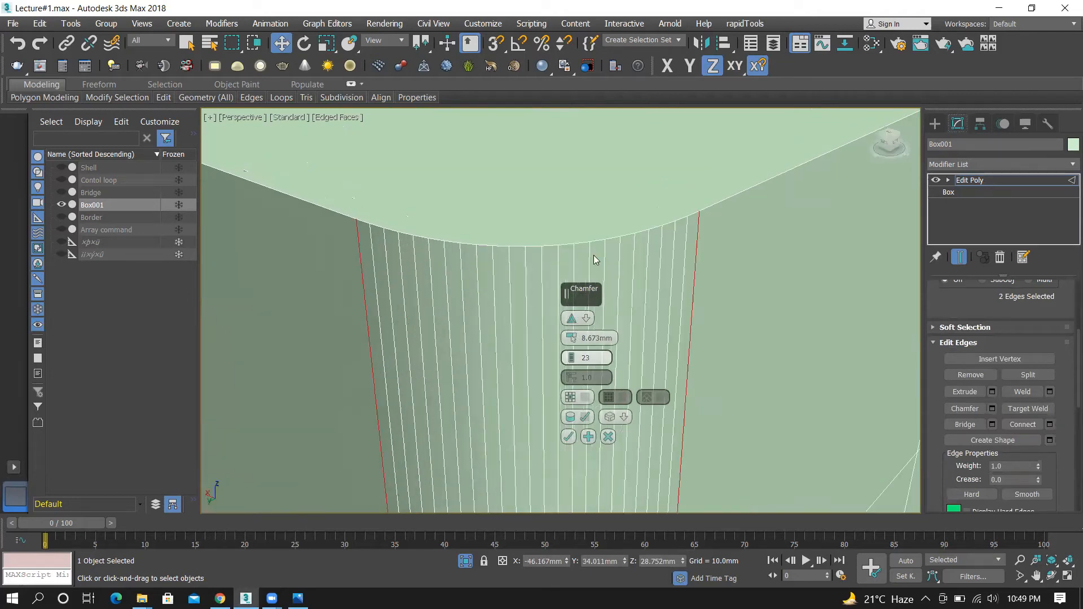
pyautogui.scroll(-5, 455, 248)
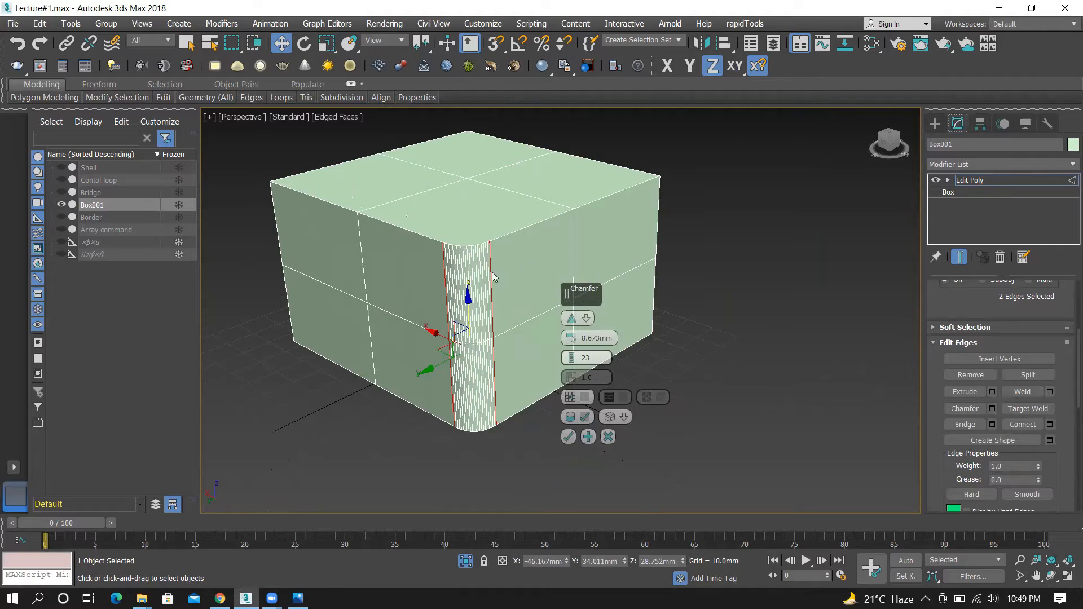
pyautogui.scroll(6, 490, 270)
pyautogui.scroll(-8, 446, 295)
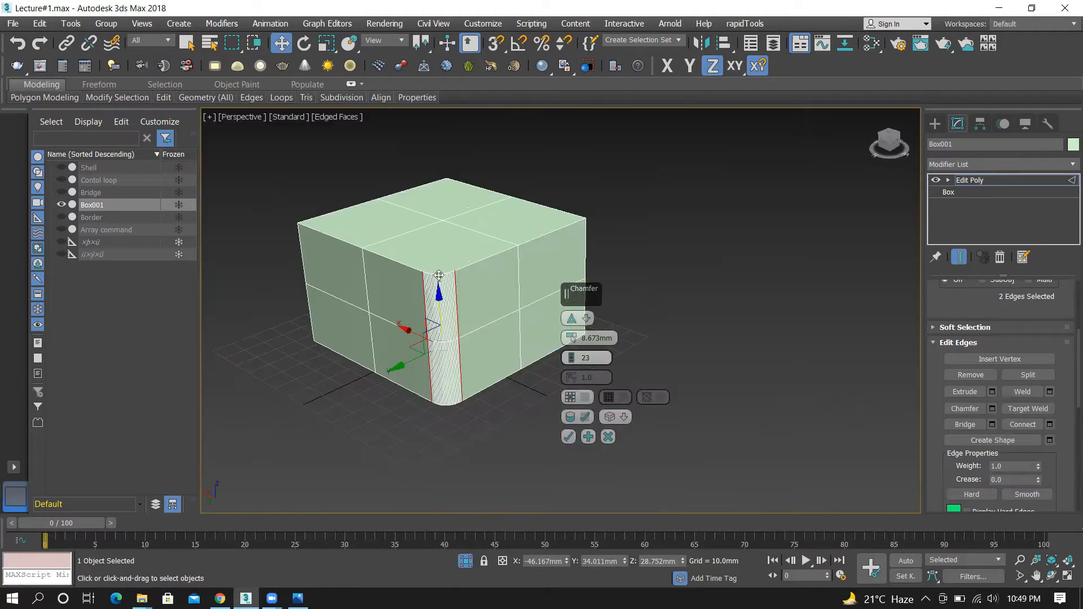
# Set the corner chamfer to 5 segments, cancel the chamfer, and clear the edge selection
pyautogui.click(594, 357)
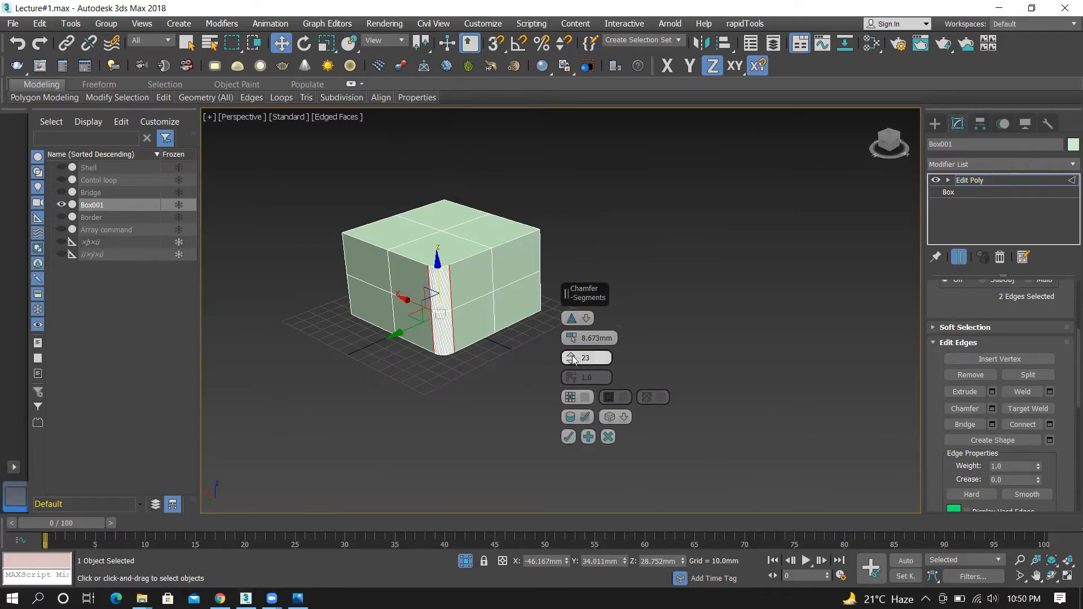
pyautogui.rightClick(572, 359)
pyautogui.moveTo(571, 359); pyautogui.dragTo(571, 343)
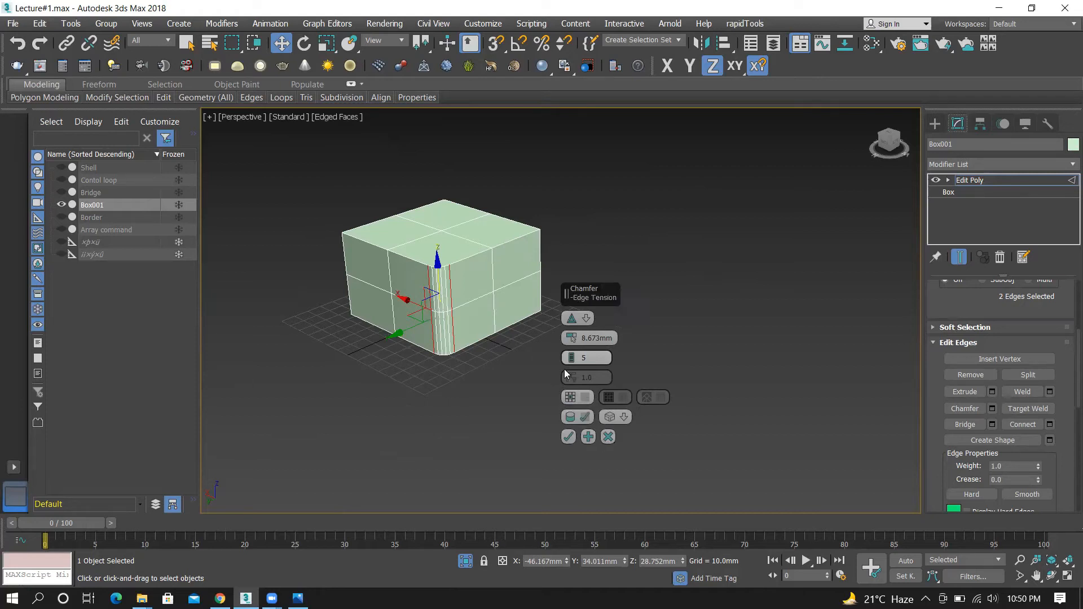
pyautogui.click(608, 437)
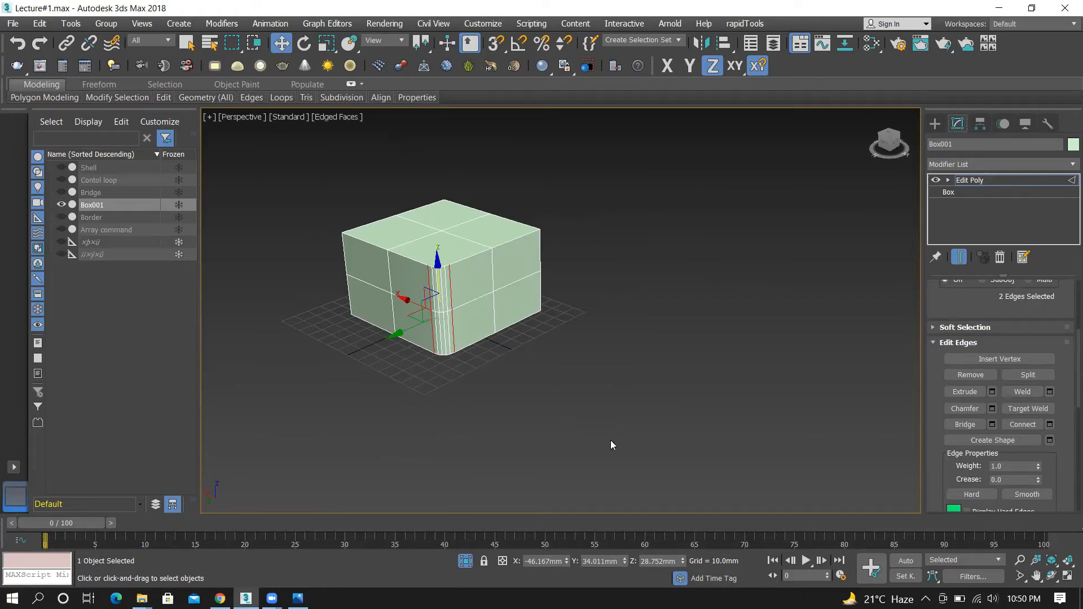
pyautogui.click(655, 261)
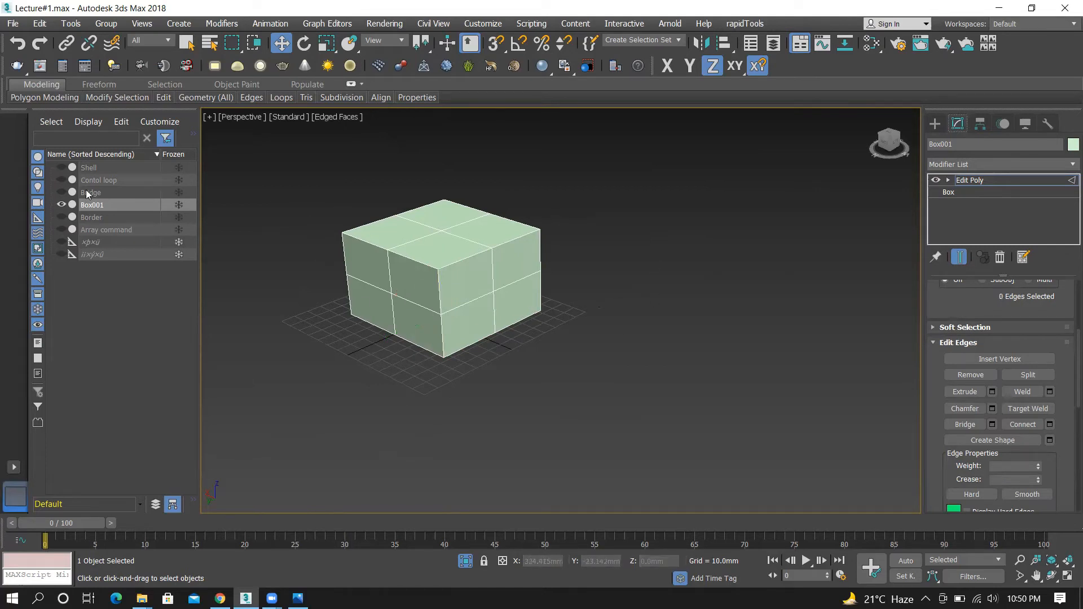
# Hide Box001, show the Bridge object, and examine its two separate flat pieces from another angle
pyautogui.click(61, 205)
pyautogui.click(61, 192)
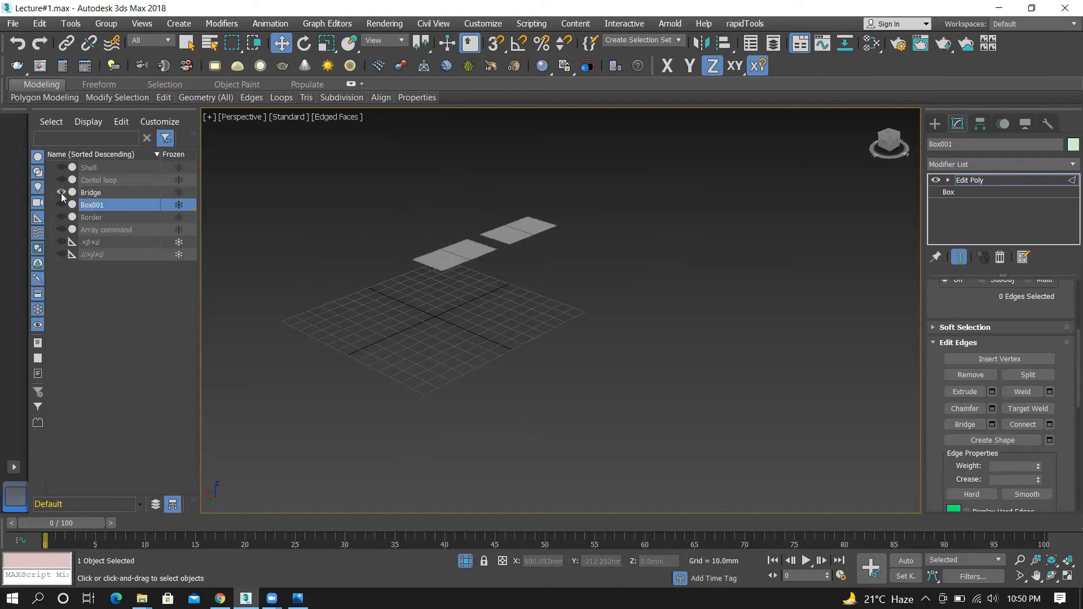
pyautogui.scroll(-3, 469, 333)
pyautogui.scroll(5, 469, 333)
pyautogui.scroll(2, 469, 333)
pyautogui.scroll(-3, 470, 333)
pyautogui.keyDown('alt'); pyautogui.moveTo(627, 344); pyautogui.dragTo(468, 345, button='middle'); pyautogui.keyUp('alt')
pyautogui.scroll(3, 492, 299)
pyautogui.press('w')
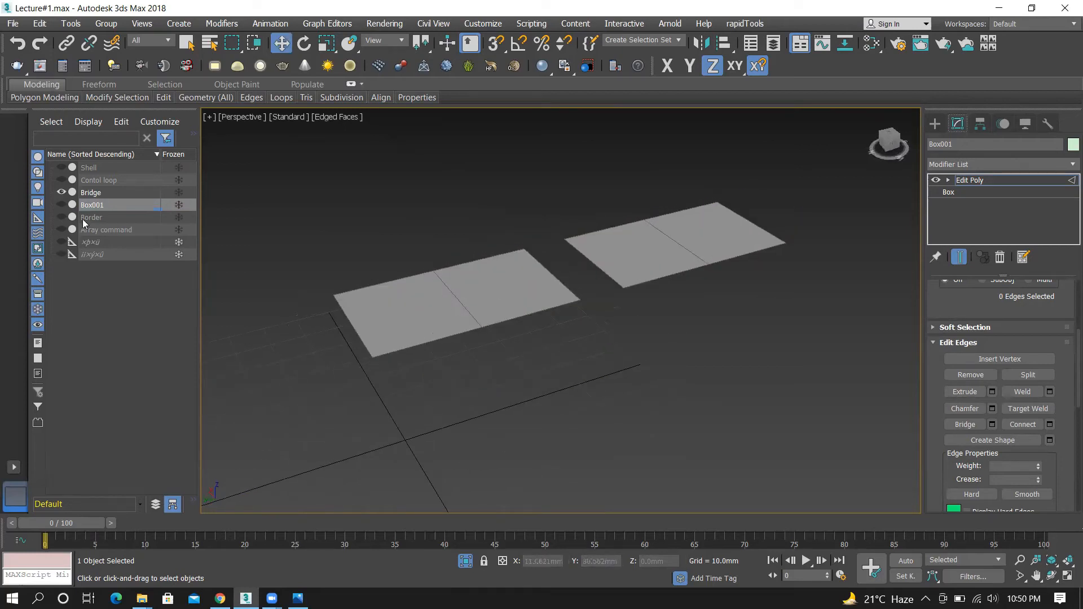
# Hide the Bridge object, show Box001 again, and bring up the Standard Primitives creation options
pyautogui.click(61, 192)
pyautogui.click(61, 204)
pyautogui.scroll(-3, 586, 283)
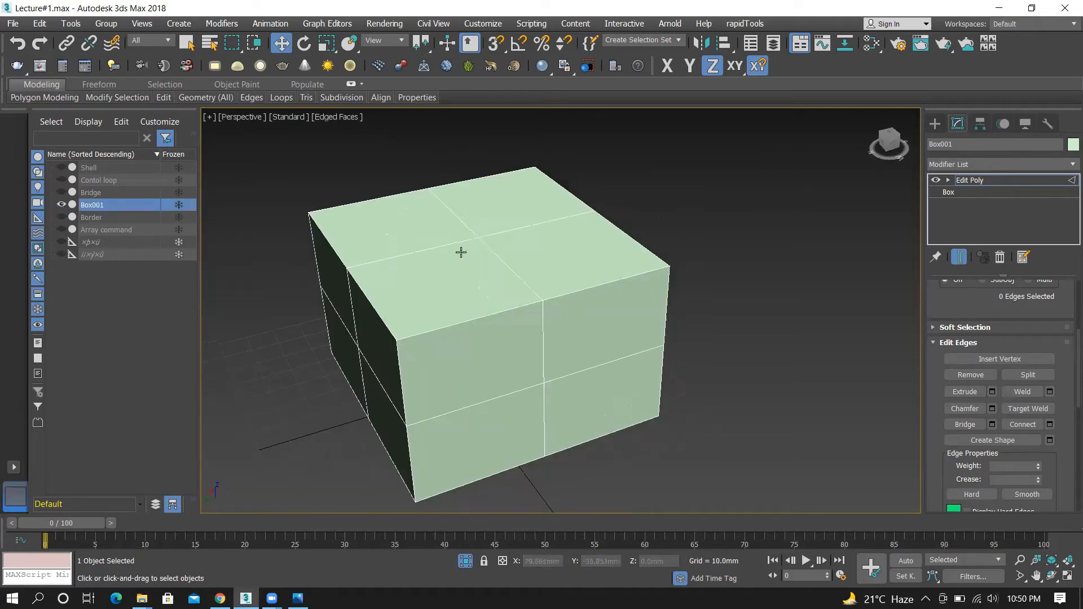
pyautogui.click(459, 249)
pyautogui.click(935, 124)
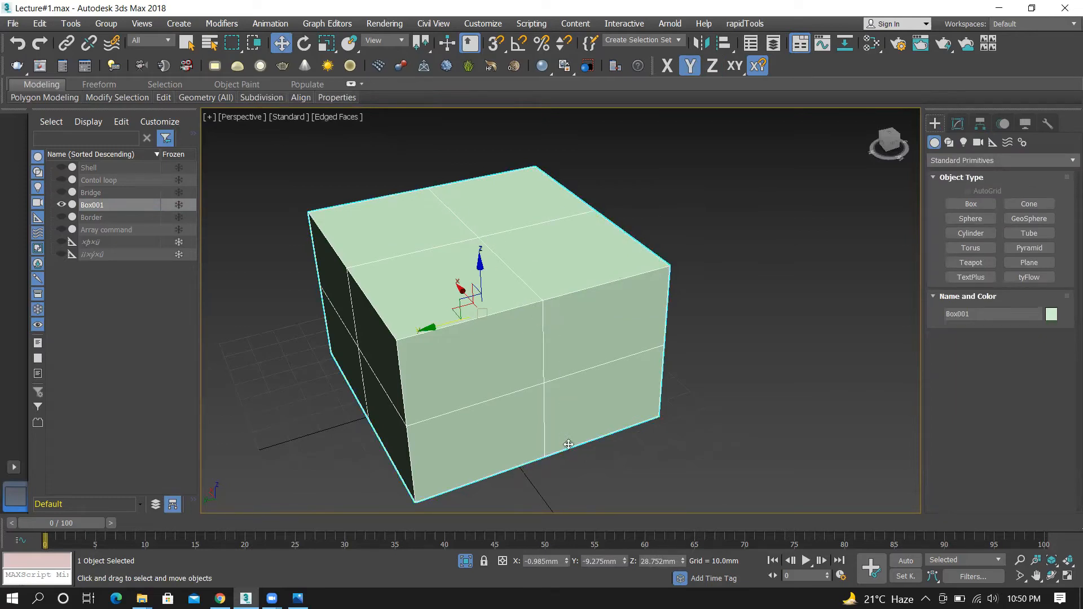
# Change Box001's object color to the gray swatch in the 3ds Max palette, then deselect and reselect the box
pyautogui.press('F4')
pyautogui.press('F4')
pyautogui.click(1052, 314)
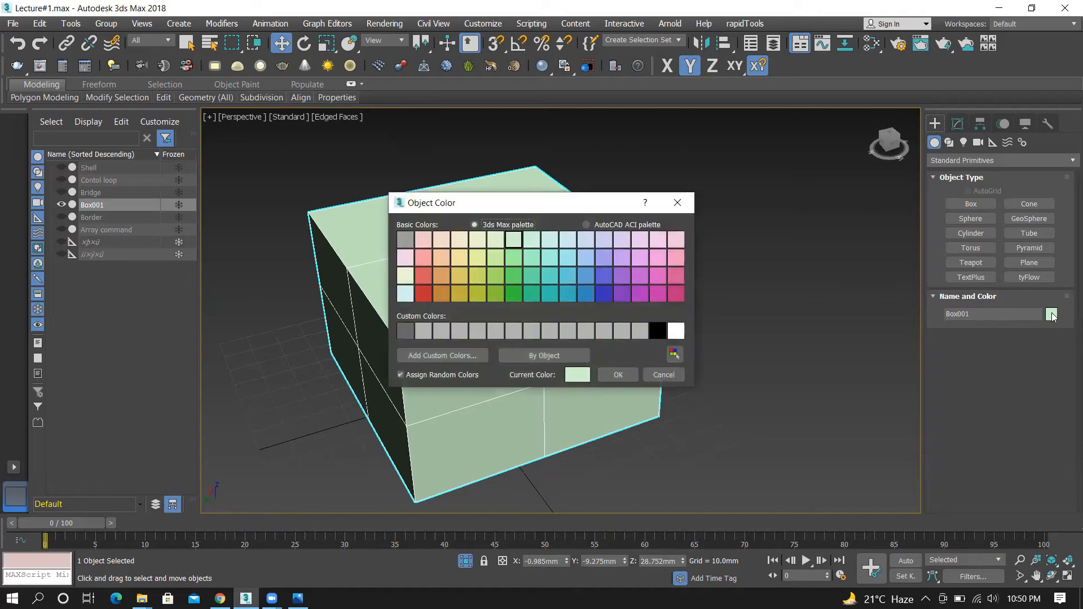
pyautogui.click(405, 239)
pyautogui.click(619, 375)
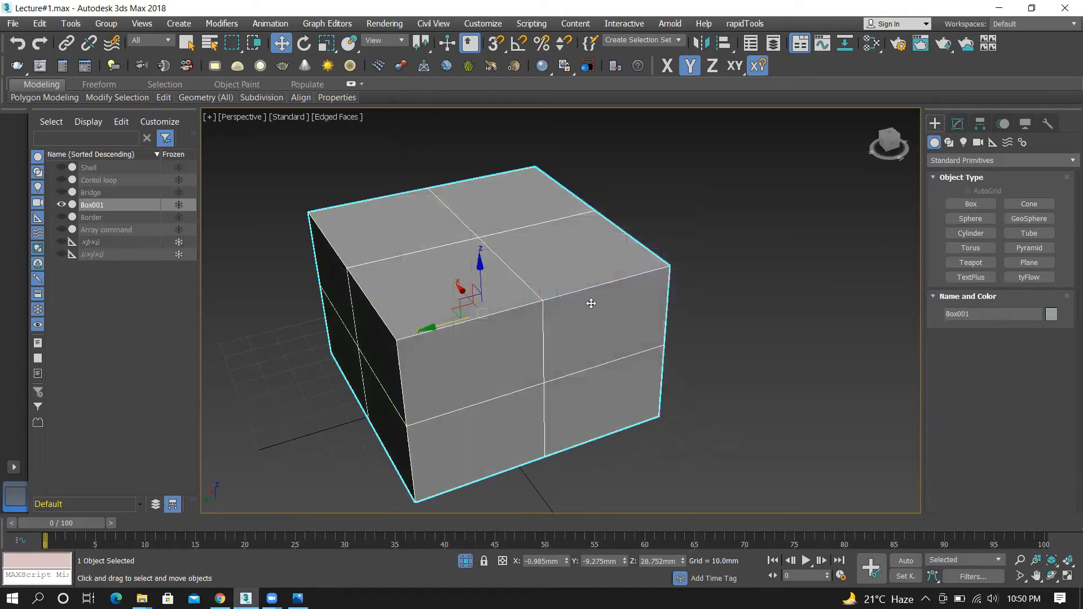
pyautogui.click(703, 237)
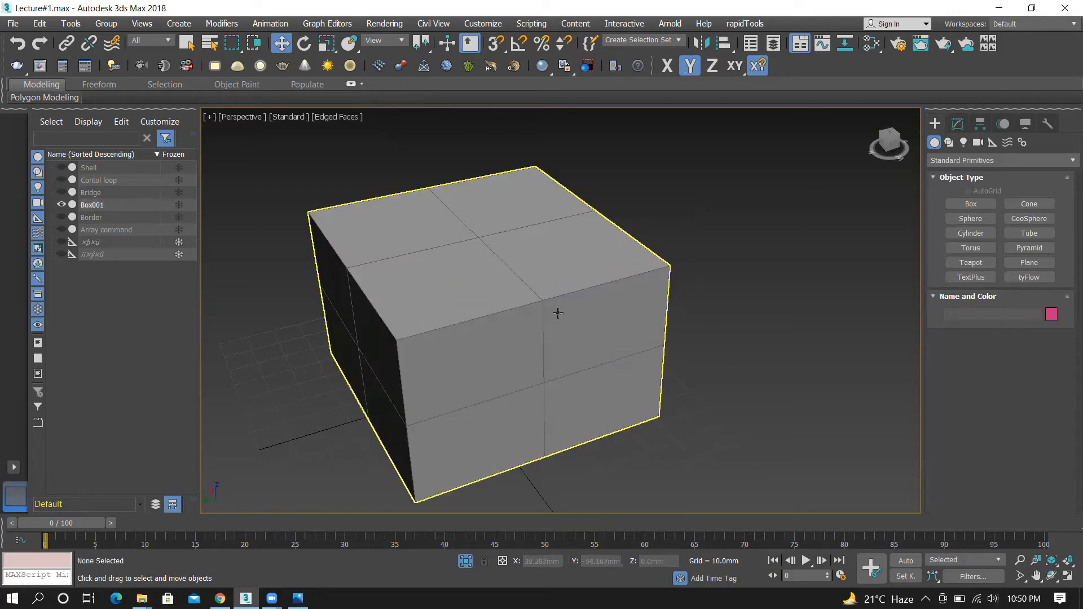
pyautogui.click(432, 258)
# Hide Box001, show the Bridge object, and view its two flat pieces from an angle that exposes the gap
pyautogui.click(61, 205)
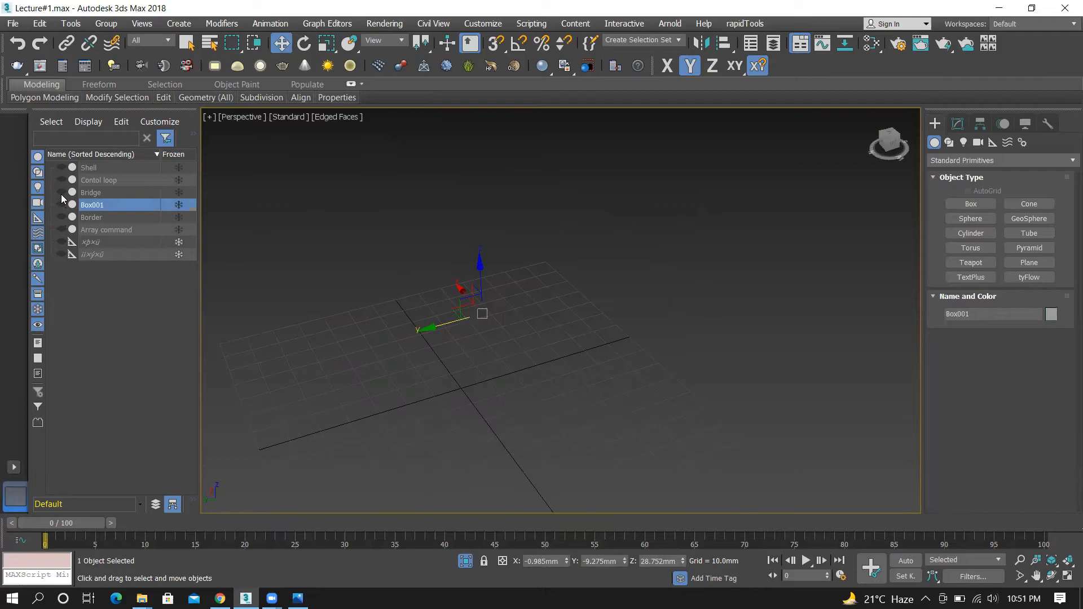
pyautogui.click(61, 192)
pyautogui.click(517, 194)
pyautogui.press('z')
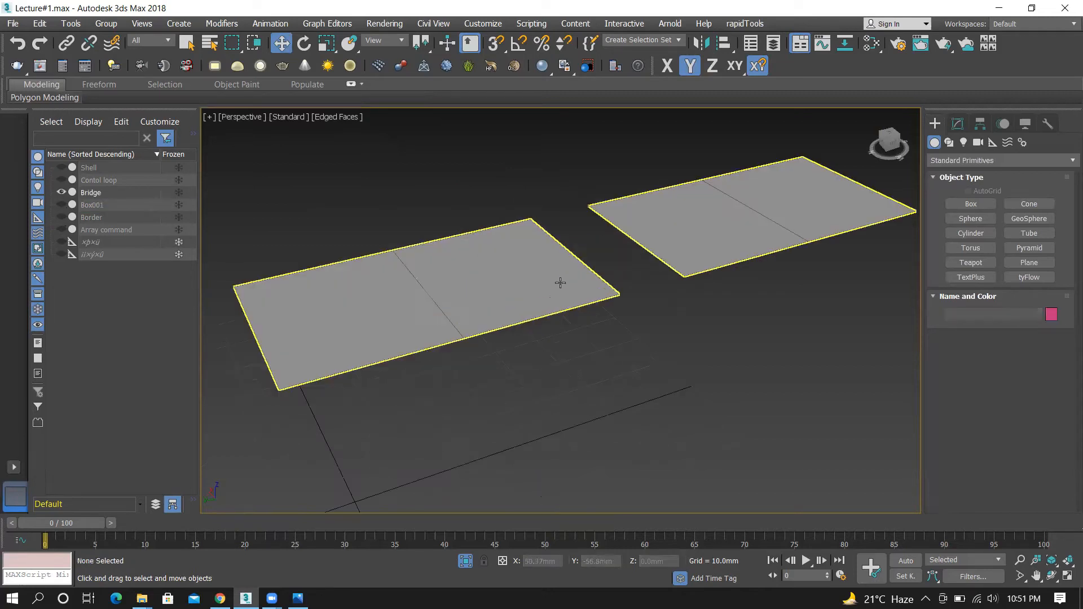
pyautogui.scroll(-3, 537, 294)
pyautogui.hotkey('shift', 'w')
pyautogui.moveTo(802, 300); pyautogui.dragTo(578, 337)
pyautogui.click(634, 308)
pyautogui.press('z')
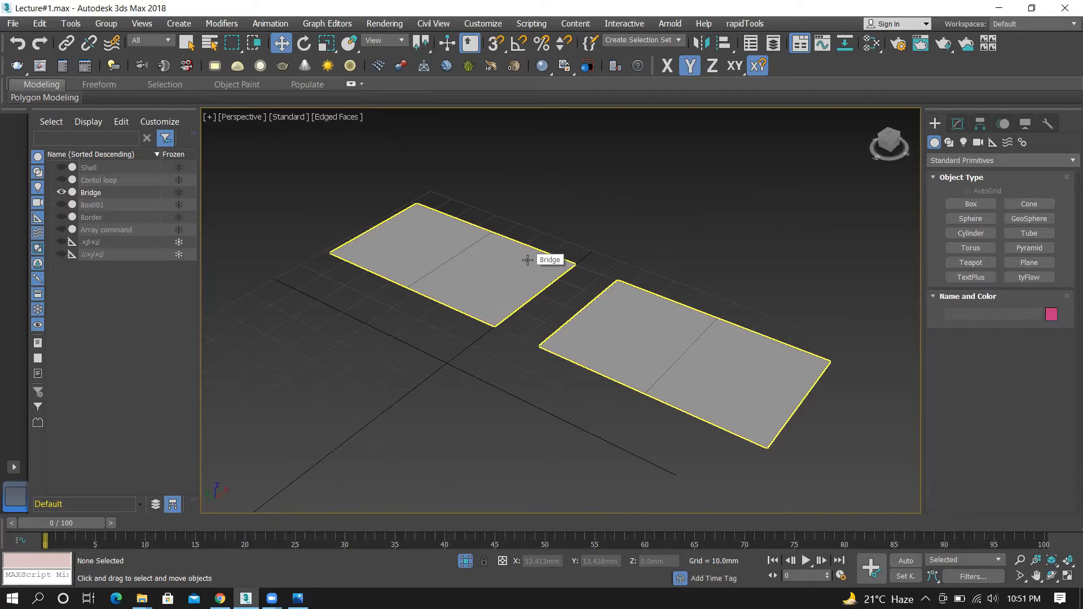
# In the Bridge object's Edit Poly modifier, select the two facing edges on either side of the gap at Edge level
pyautogui.click(527, 259)
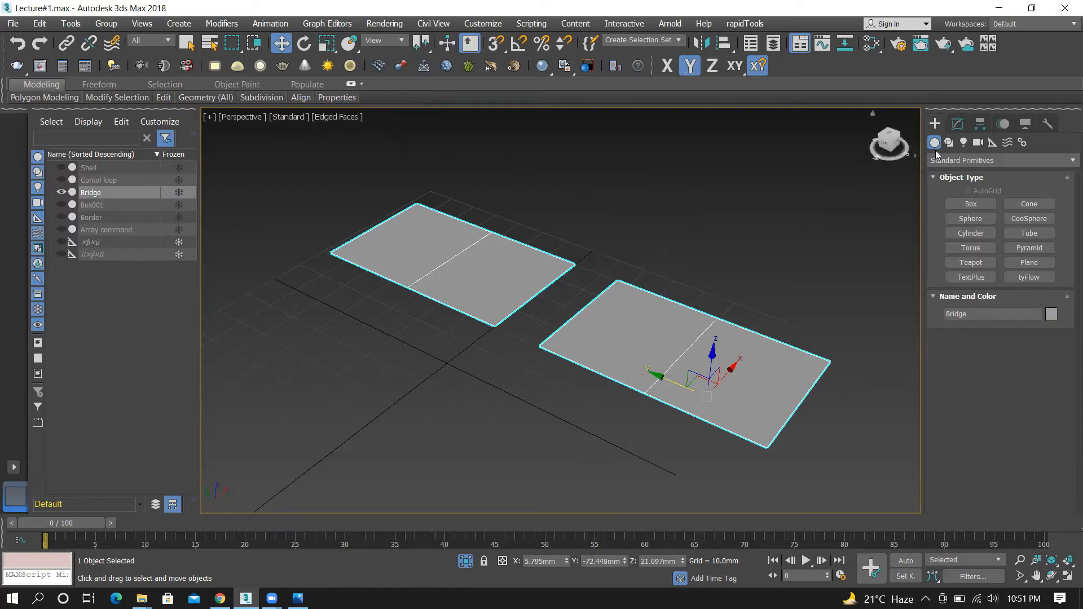
pyautogui.click(957, 125)
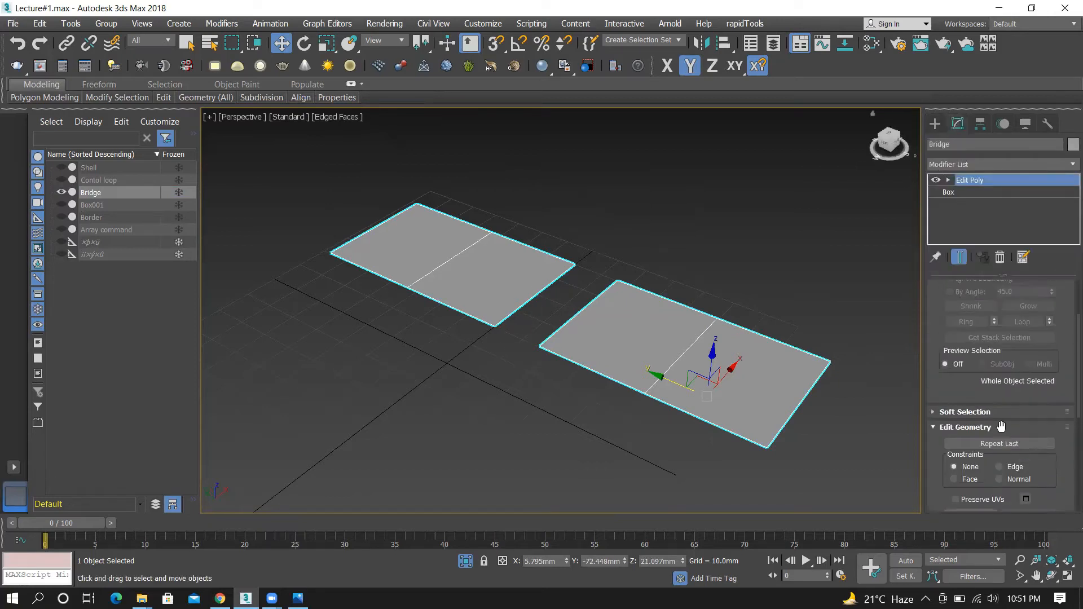
pyautogui.click(977, 319)
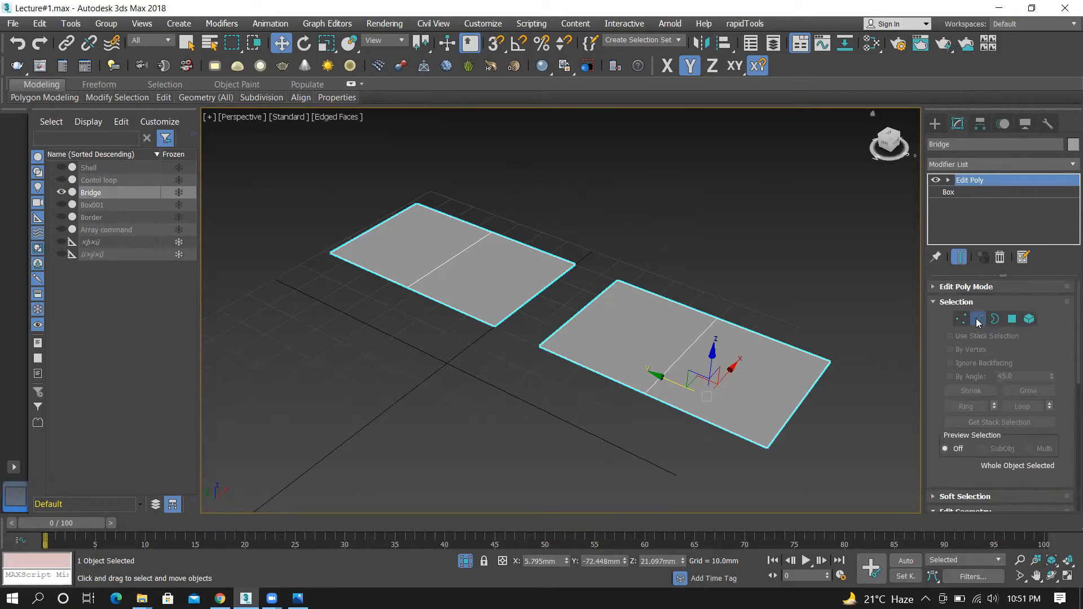
pyautogui.click(543, 311)
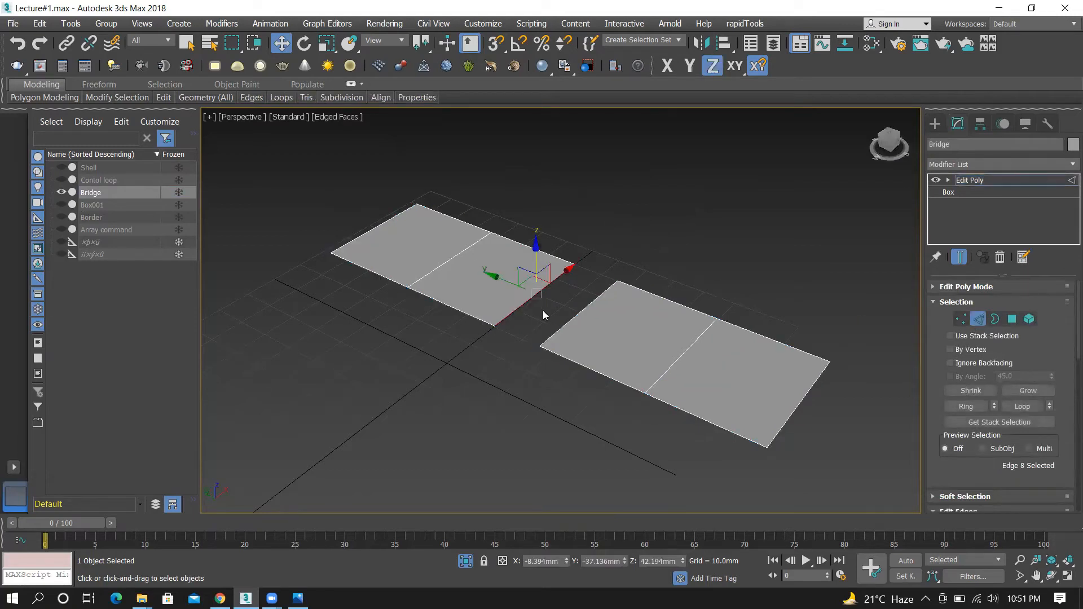
pyautogui.click(580, 312)
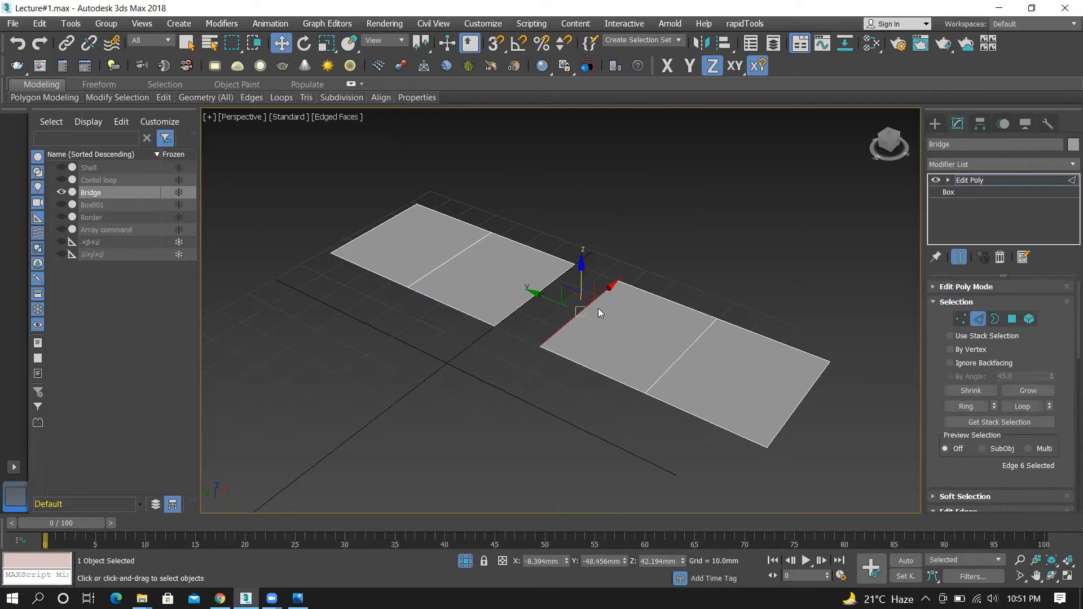
pyautogui.moveTo(546, 313); pyautogui.dragTo(547, 313)
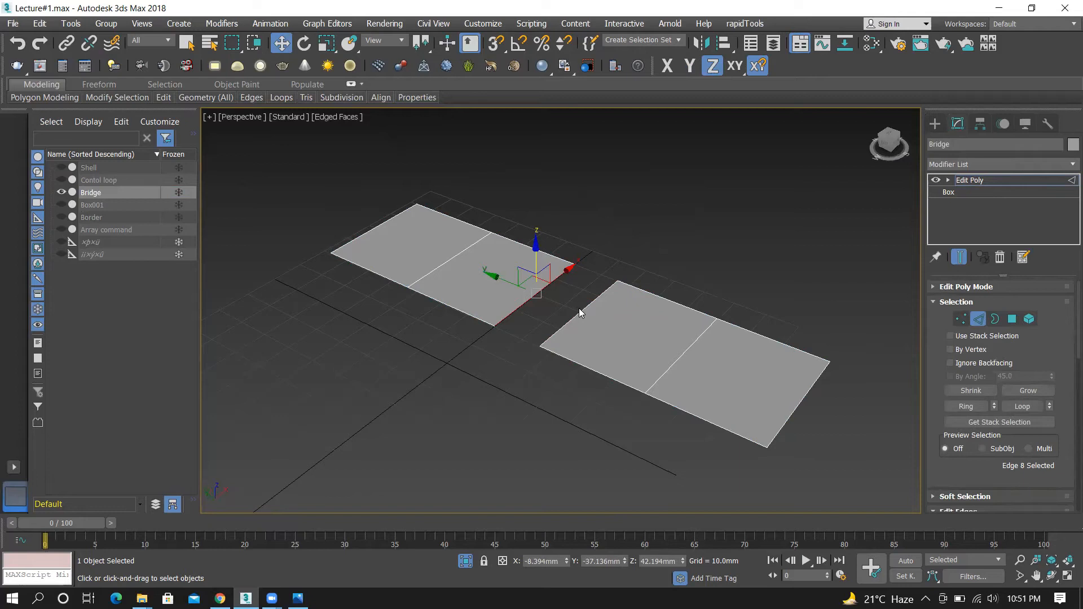
pyautogui.keyDown('ctrl'); pyautogui.click(594, 334); pyautogui.keyUp('ctrl')
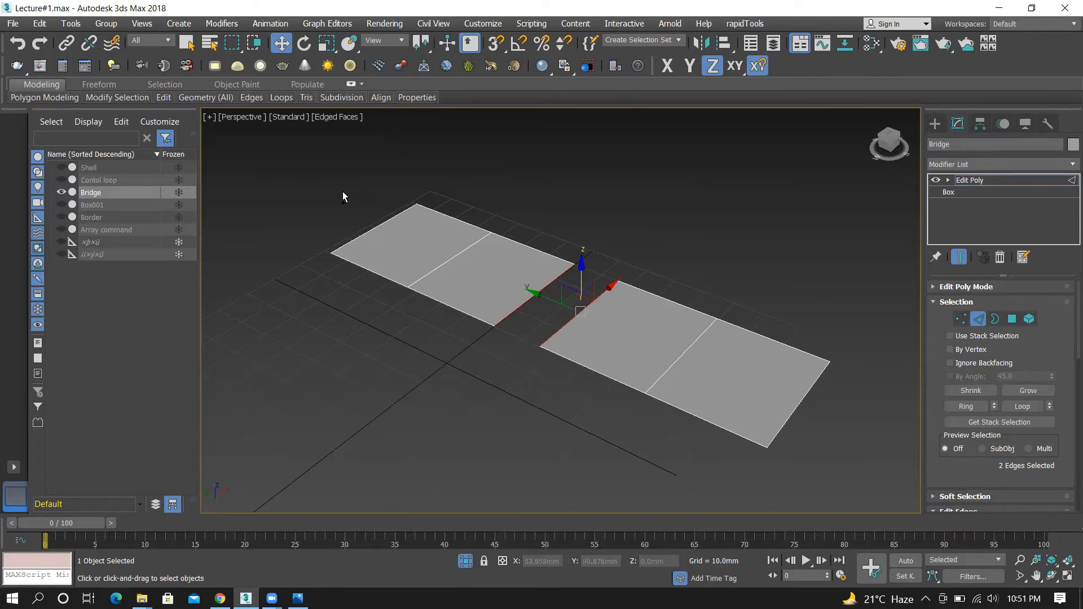
# Add the outer end edges of both flat pieces to the edge selection and undo both additions
pyautogui.keyDown('ctrl'); pyautogui.click(376, 224); pyautogui.keyUp('ctrl')
pyautogui.keyDown('ctrl'); pyautogui.moveTo(839, 442); pyautogui.dragTo(841, 443); pyautogui.keyUp('ctrl')
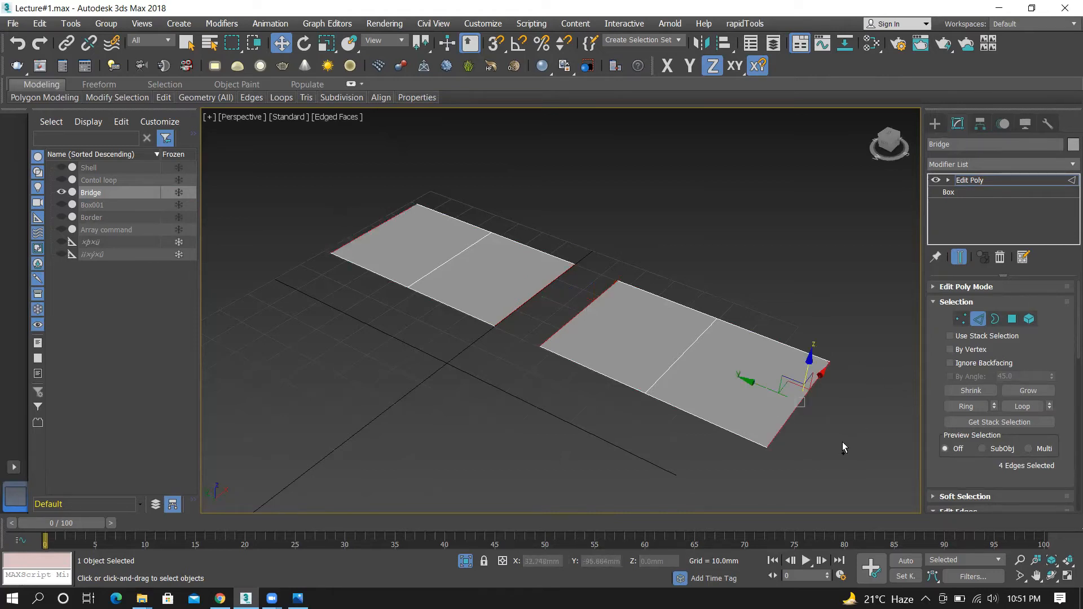
pyautogui.hotkey('ctrl', 'z')
pyautogui.hotkey('ctrl', 'z')
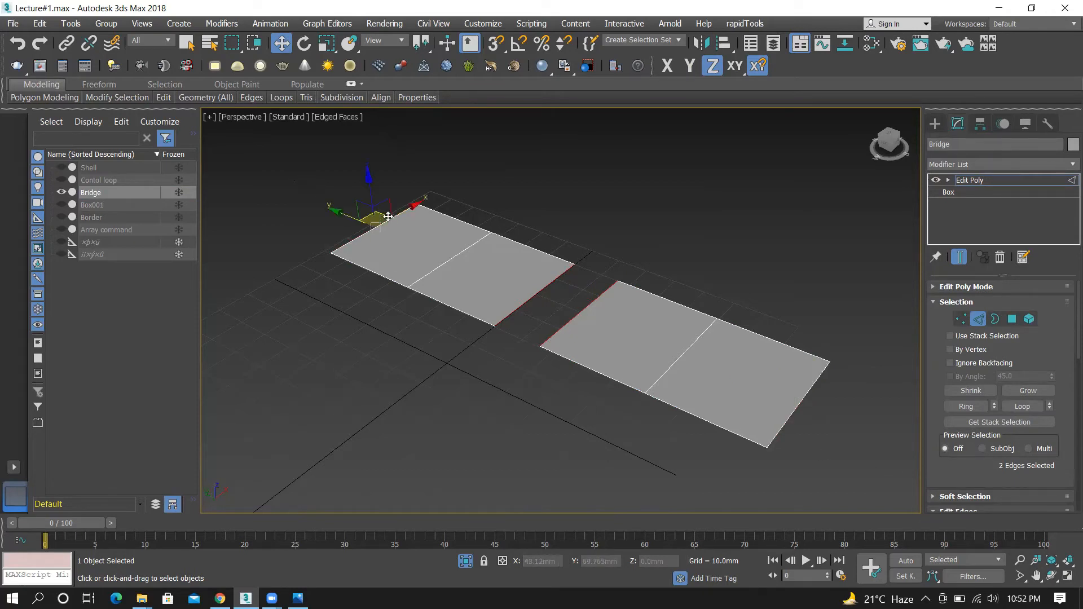
# Select all edges of both flat pieces and subtract every edge except the two facing each other across the gap
pyautogui.moveTo(280, 165); pyautogui.dragTo(663, 416)
pyautogui.moveTo(871, 485); pyautogui.dragTo(868, 485)
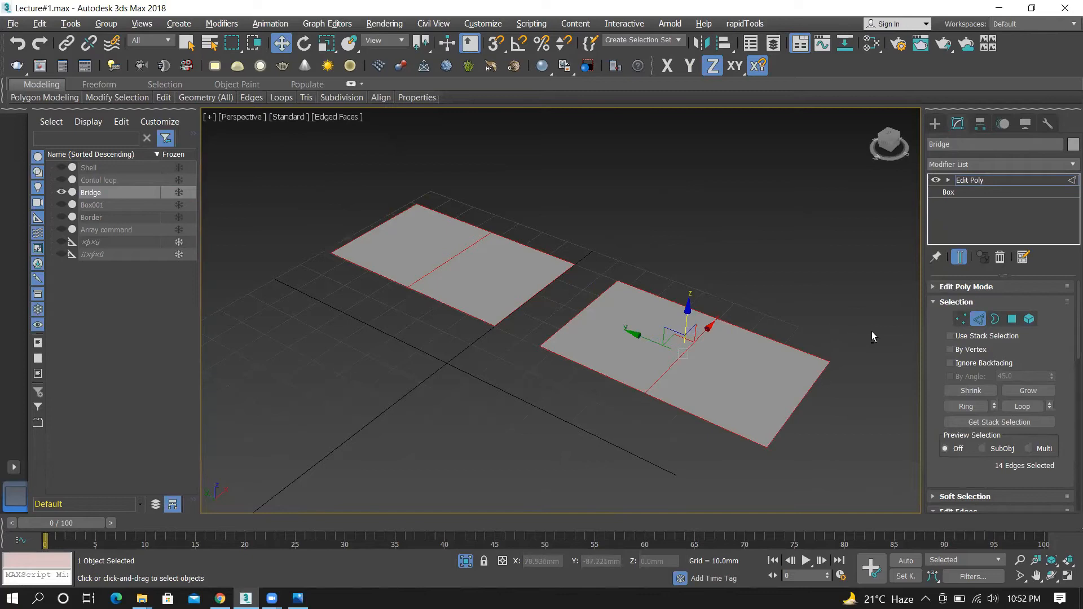
pyautogui.moveTo(781, 392); pyautogui.dragTo(656, 472)
pyautogui.keyDown('alt'); pyautogui.moveTo(626, 497); pyautogui.dragTo(625, 496); pyautogui.keyUp('alt')
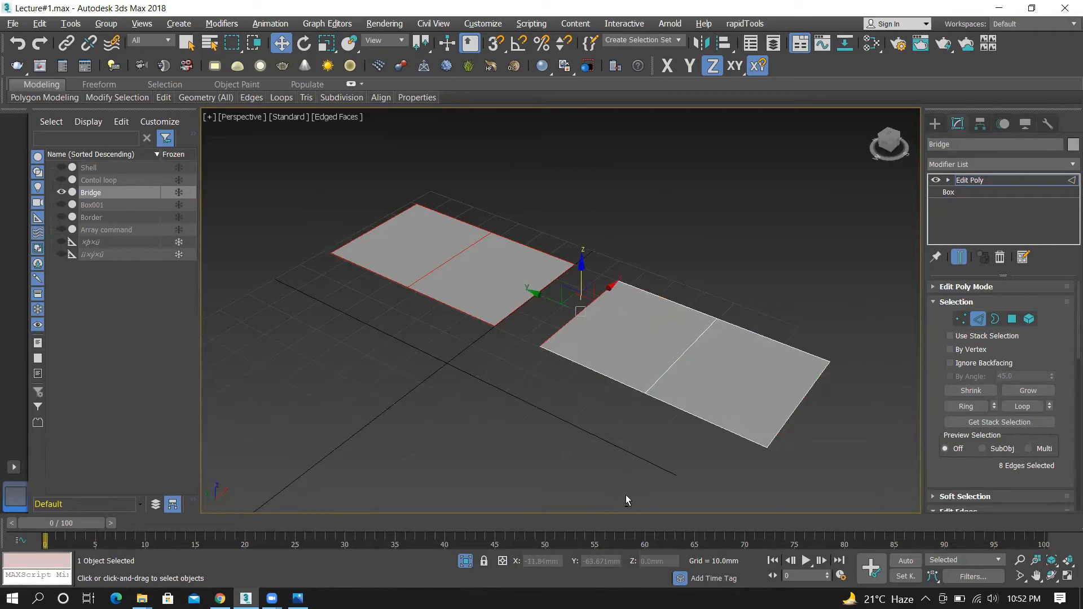
pyautogui.moveTo(292, 152); pyautogui.dragTo(503, 289)
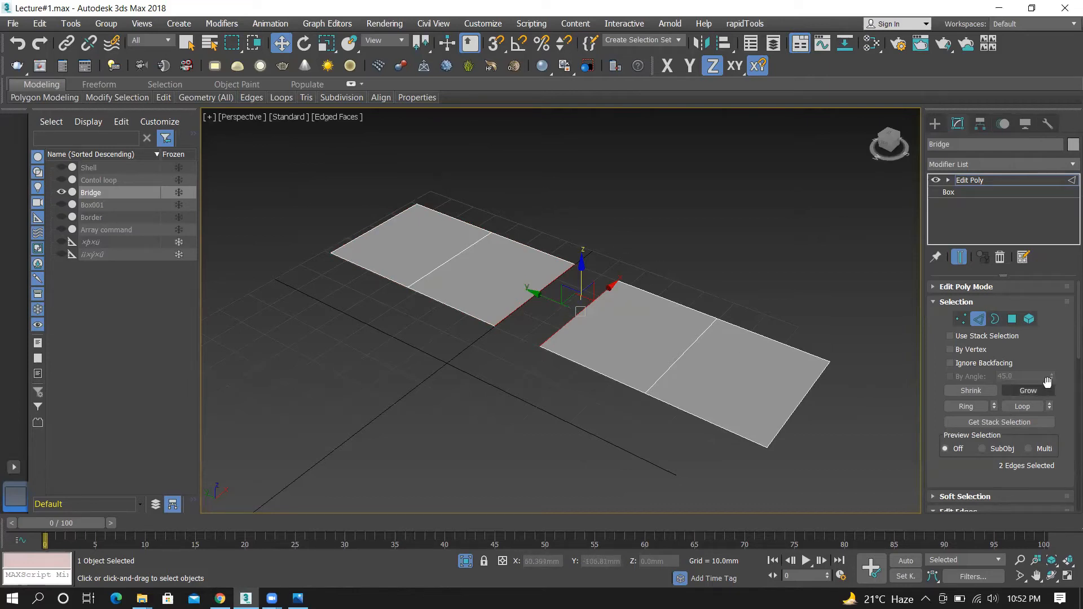
# Bridge the two facing edges to fill the gap between the flat pieces, clear the selection, and undo the bridge
pyautogui.scroll(-2, 1065, 356)
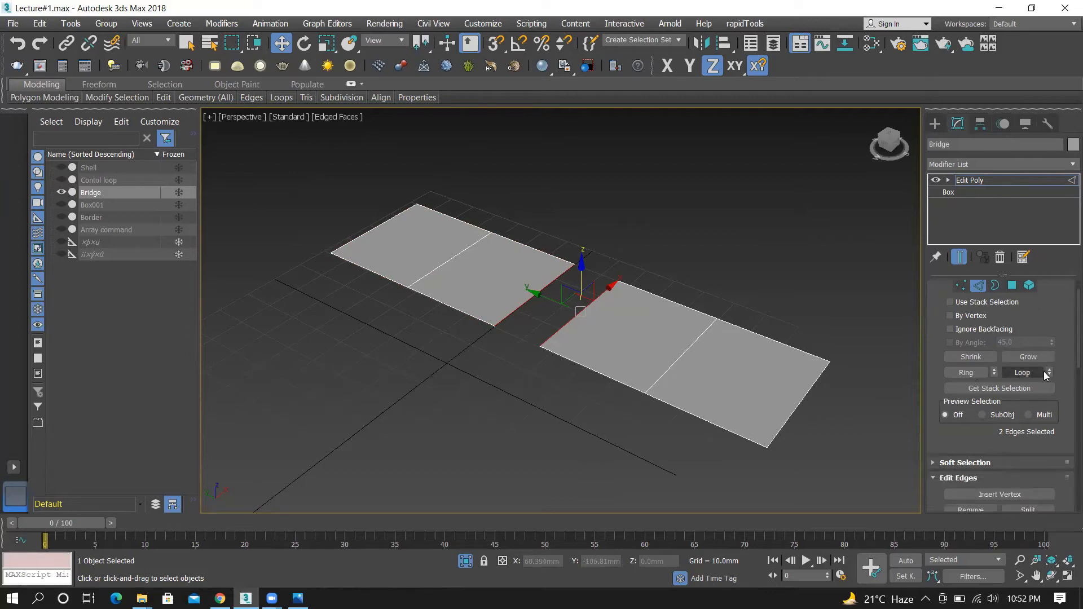
pyautogui.scroll(-3, 1060, 360)
pyautogui.scroll(-3, 1066, 366)
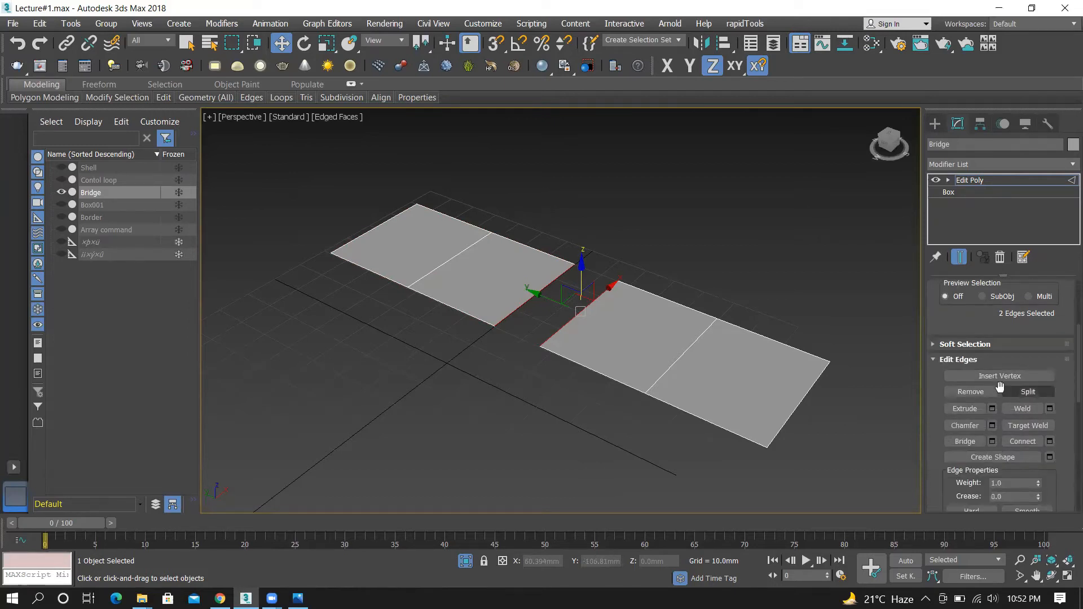
pyautogui.scroll(-2, 1066, 363)
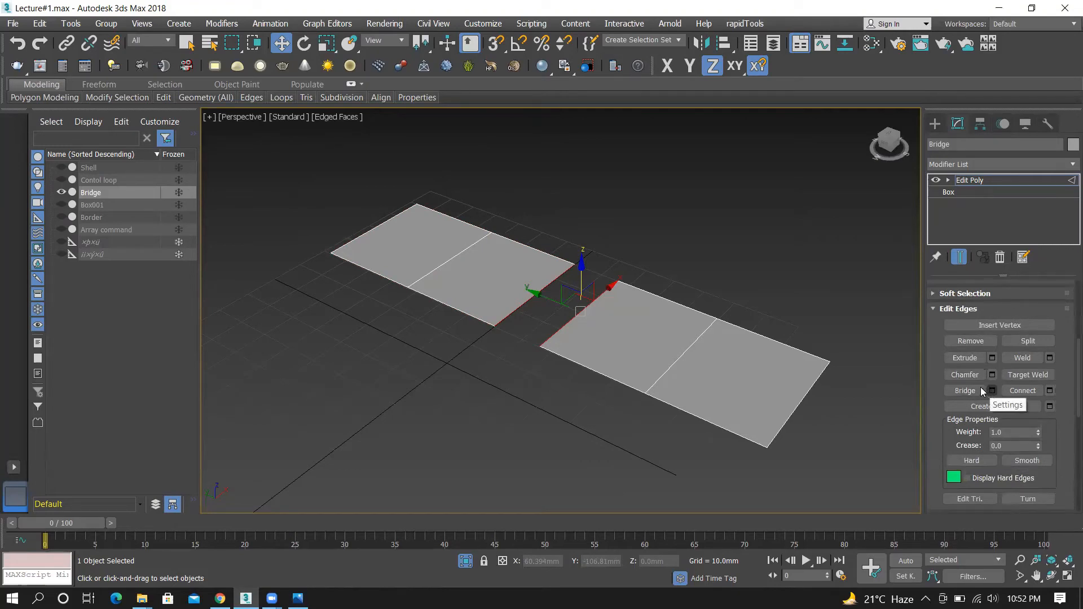
pyautogui.click(961, 389)
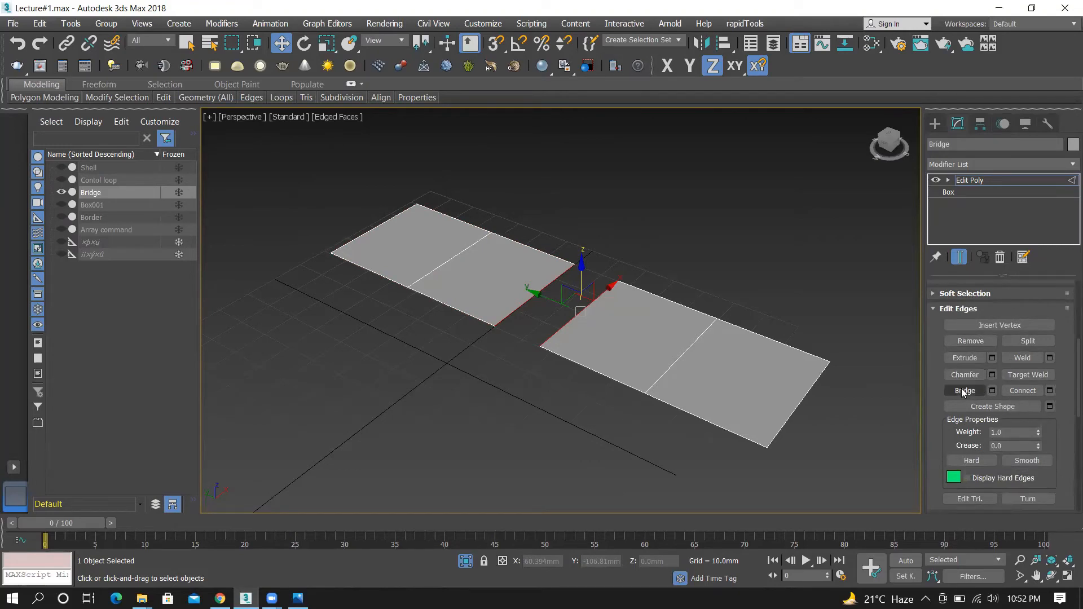
pyautogui.click(629, 262)
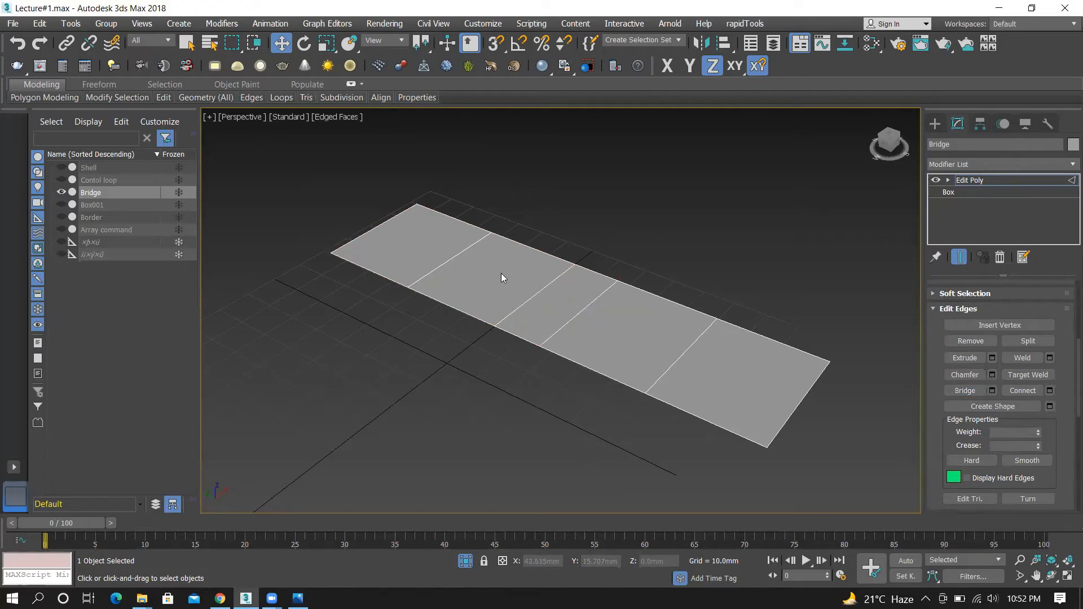
pyautogui.hotkey('ctrl', 'z')
pyautogui.hotkey('ctrl', 'z')
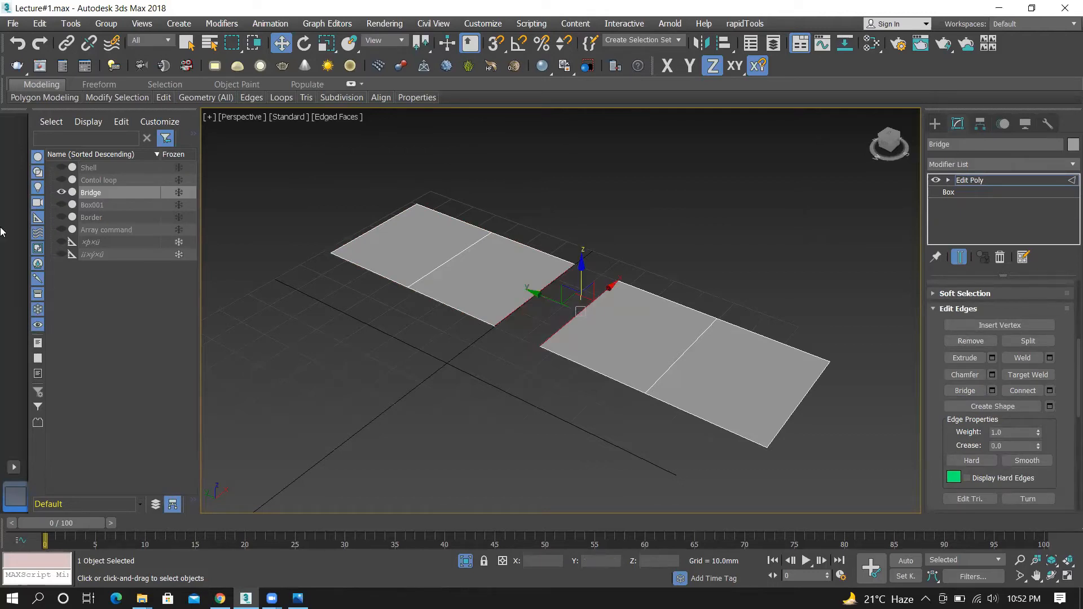
# Hide the Bridge object, show Box001 again, leave Edge level, and select the box
pyautogui.click(61, 193)
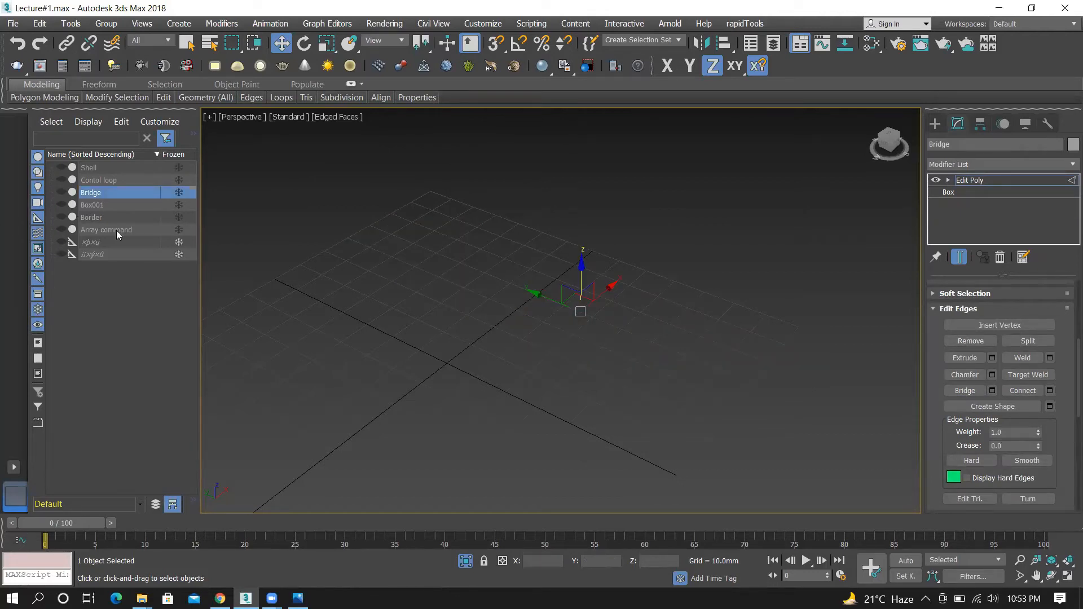
pyautogui.click(61, 217)
pyautogui.click(60, 204)
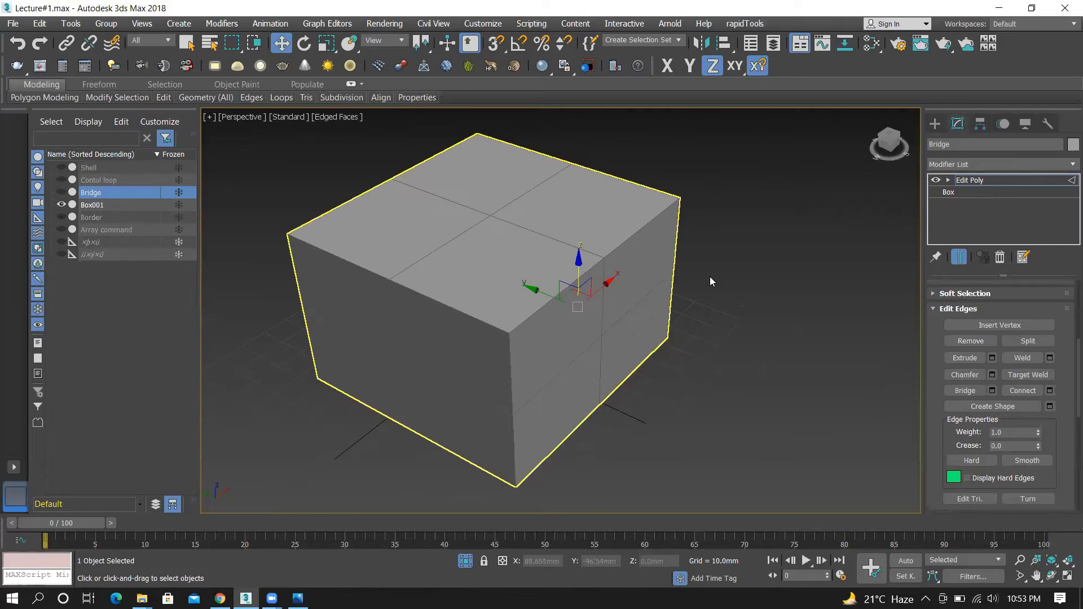
pyautogui.hotkey('shift', 'w')
pyautogui.keyDown('alt'); pyautogui.moveTo(556, 294); pyautogui.dragTo(580, 325, button='middle'); pyautogui.keyUp('alt')
pyautogui.press('Escape')
pyautogui.click(935, 123)
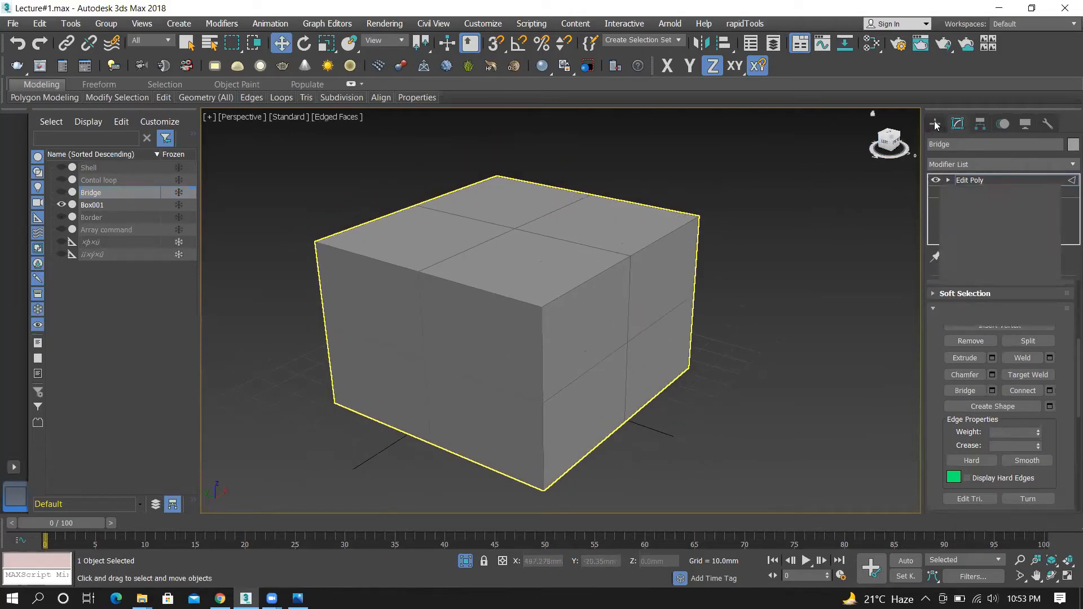
pyautogui.click(478, 236)
# At Edge level of Box001's Edit Poly, select the upper vertical edge at the front corner and extend it with Ring
pyautogui.click(957, 123)
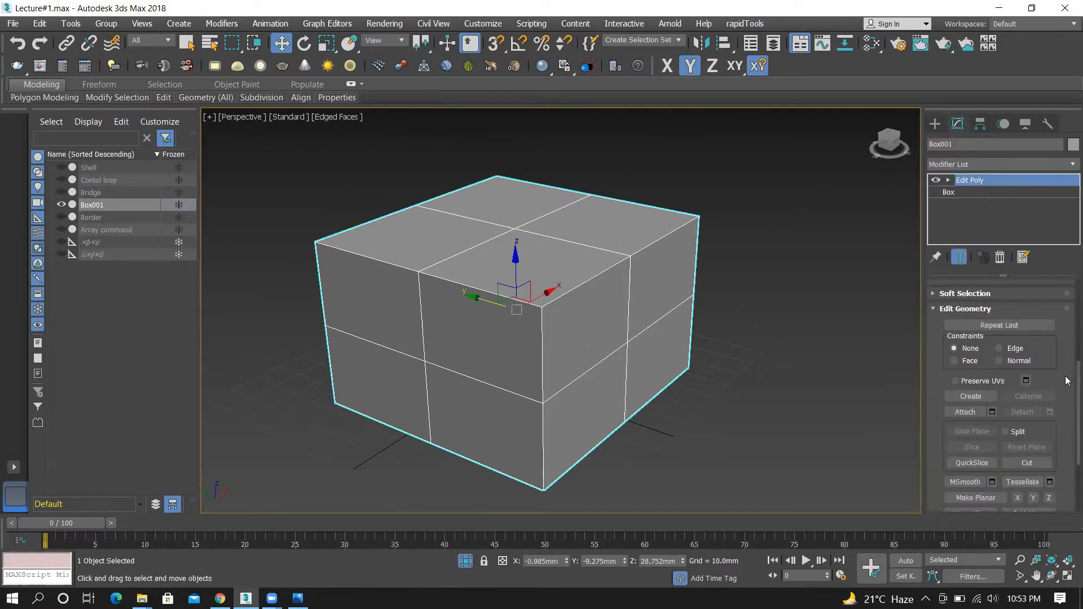
pyautogui.scroll(-3, 1067, 395)
pyautogui.scroll(10, 1067, 410)
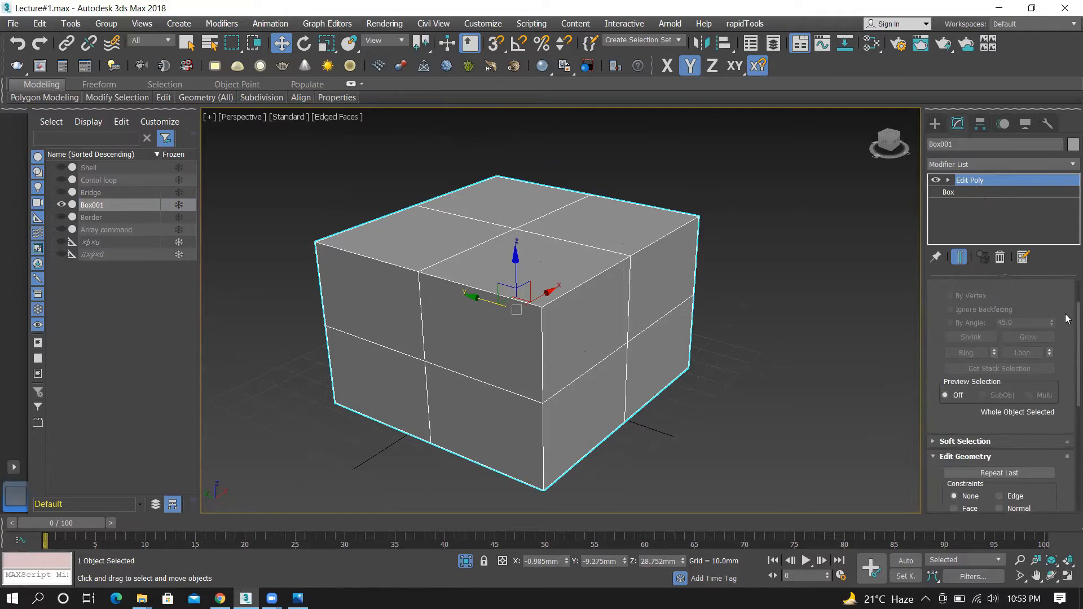
pyautogui.moveTo(1077, 309); pyautogui.dragTo(1053, 319)
pyautogui.click(977, 318)
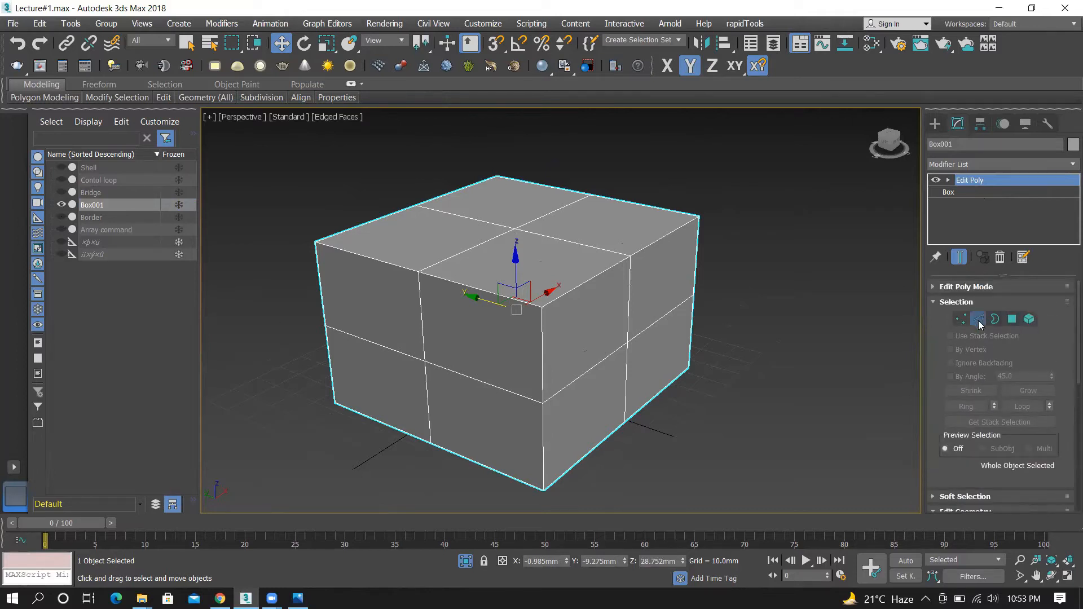
pyautogui.click(543, 338)
pyautogui.scroll(-2, 1067, 334)
pyautogui.scroll(2, 1067, 334)
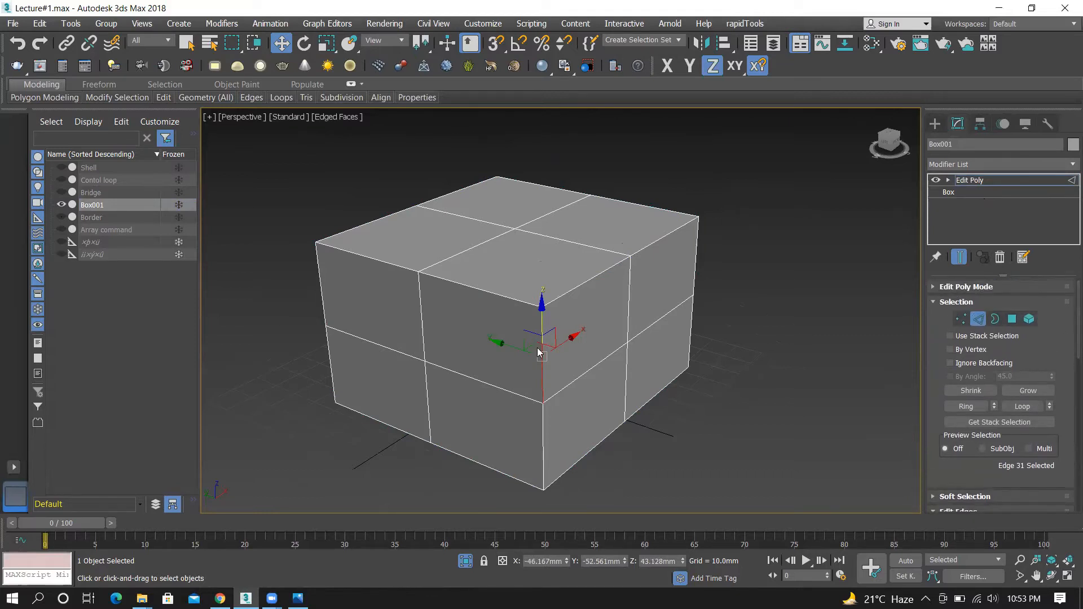
pyautogui.click(962, 407)
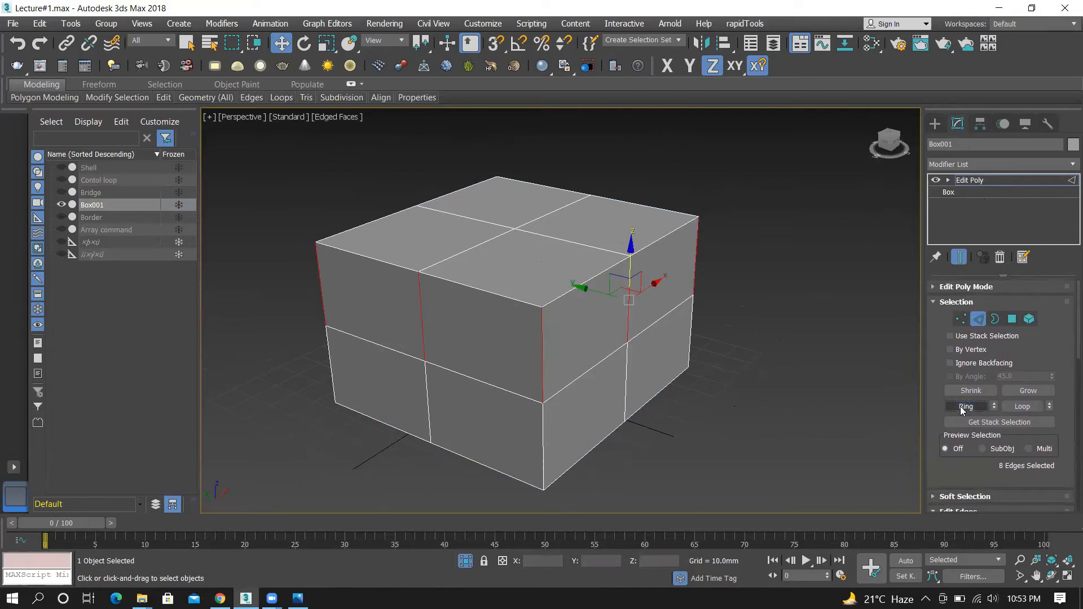
# Open the Connect Edges settings for the ringed vertical edges and reset Segments to 1, Pinch to 0 and Slide to 0
pyautogui.scroll(-5, 1067, 347)
pyautogui.scroll(-2, 1066, 400)
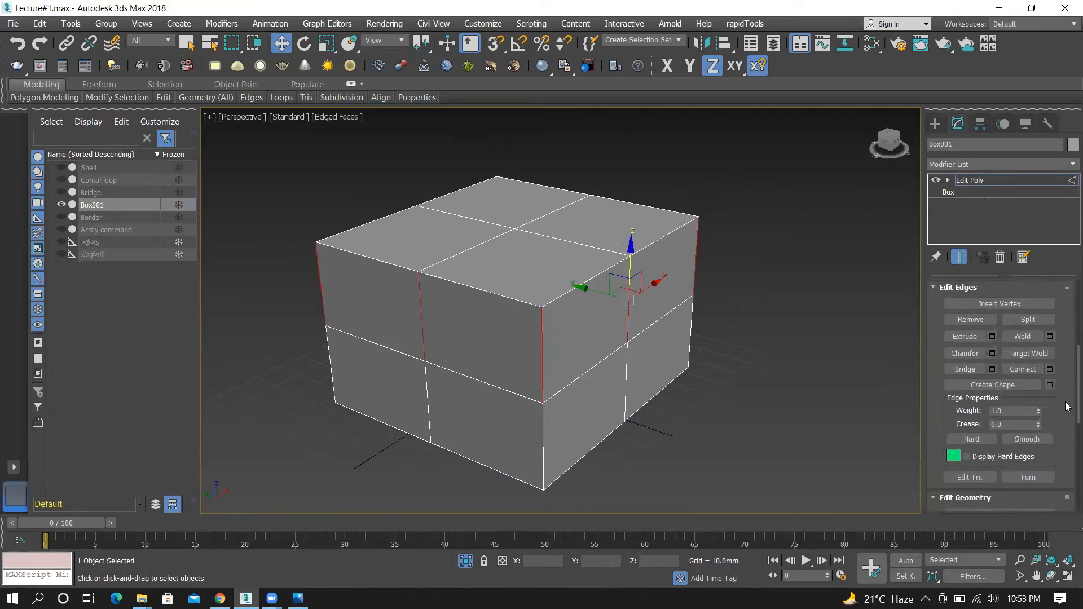
pyautogui.click(1050, 365)
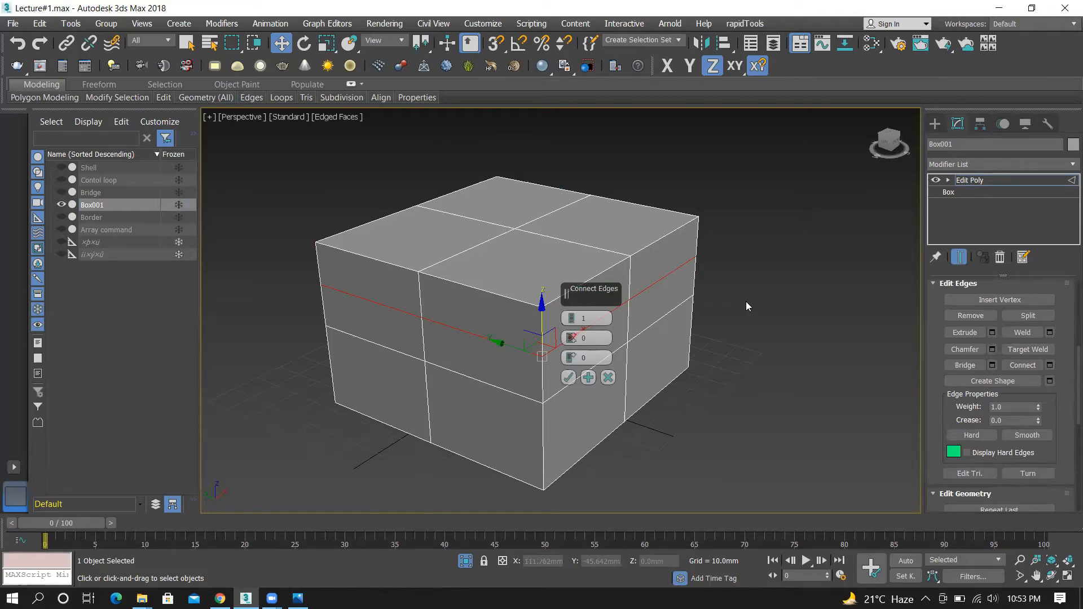
pyautogui.moveTo(571, 361); pyautogui.dragTo(571, 322)
pyautogui.rightClick(570, 360)
pyautogui.rightClick(571, 339)
pyautogui.rightClick(571, 319)
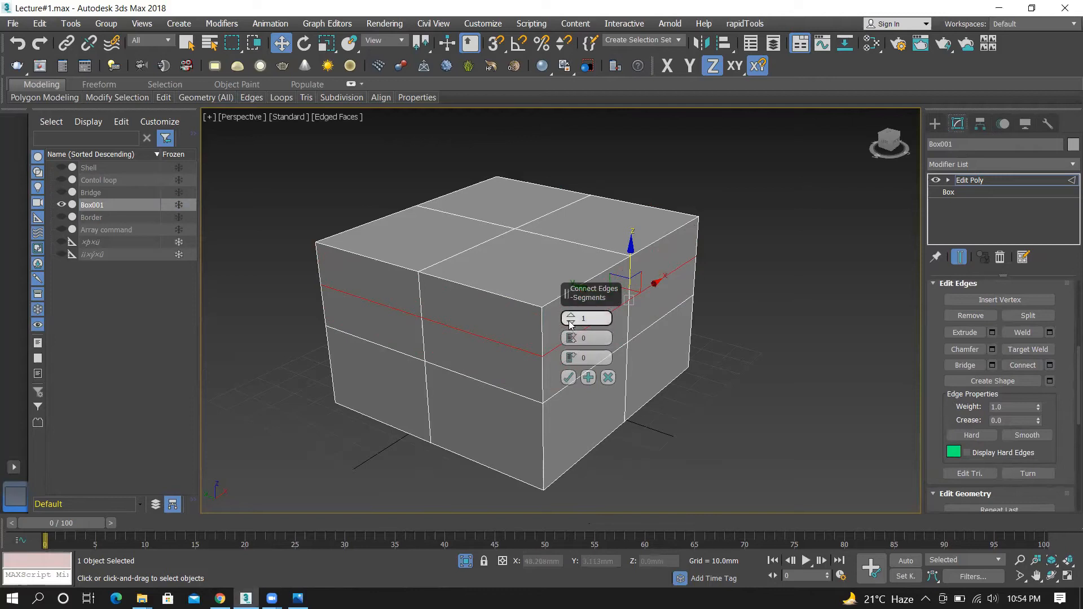
# Try connecting the ringed edges with 2 segments and a pinch of 78, and cancel the Connect operation
pyautogui.click(570, 317)
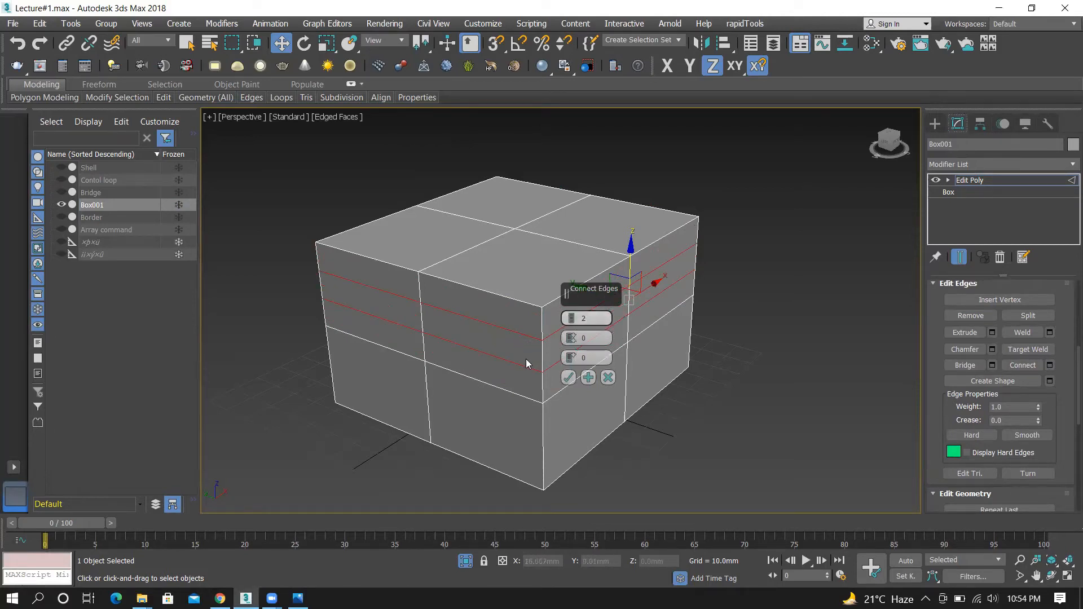
pyautogui.moveTo(570, 339); pyautogui.dragTo(603, 161)
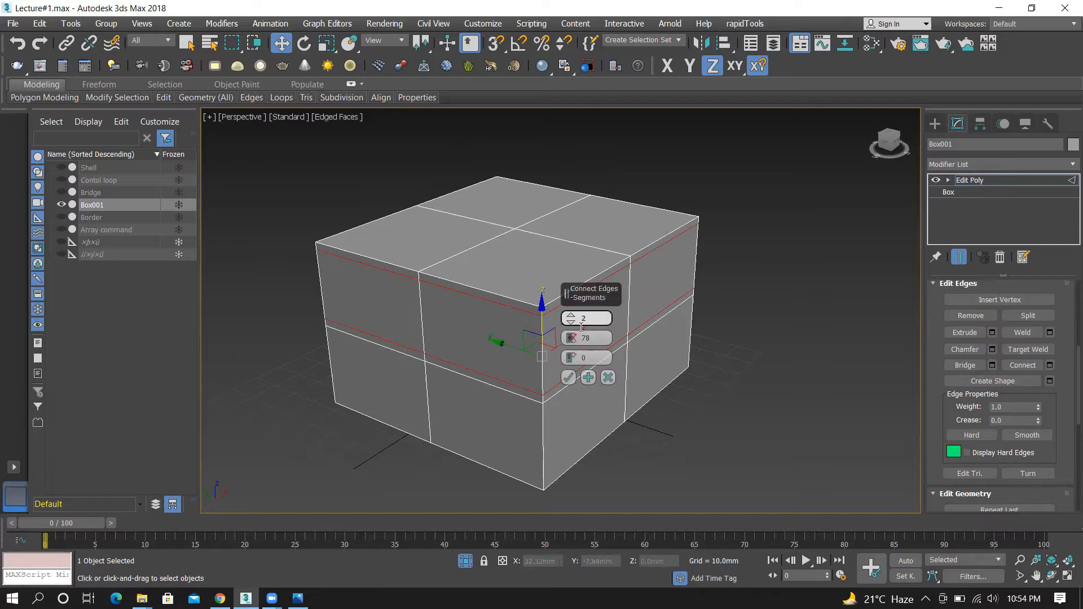
pyautogui.click(608, 378)
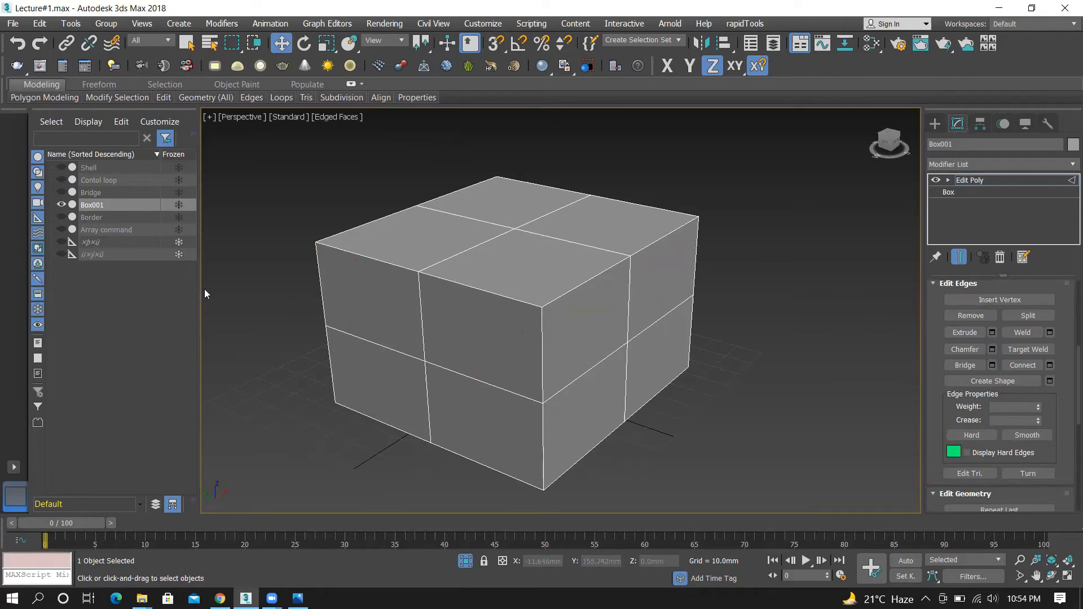
# Switch Box001's Edit Poly to Border level, hide Box001, and show the Border object
pyautogui.scroll(5, 1067, 350)
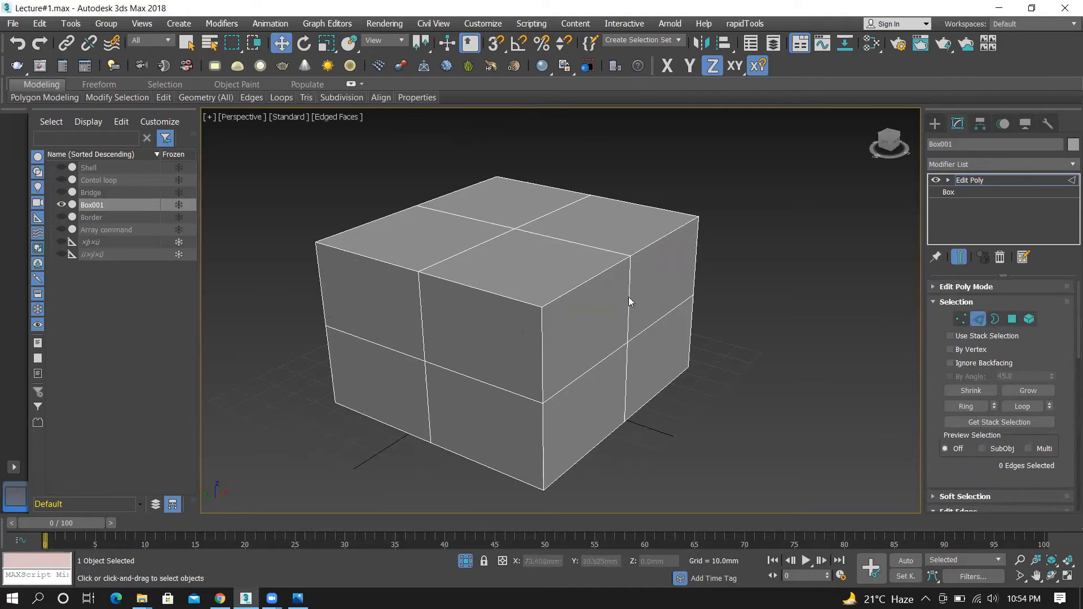
pyautogui.click(995, 319)
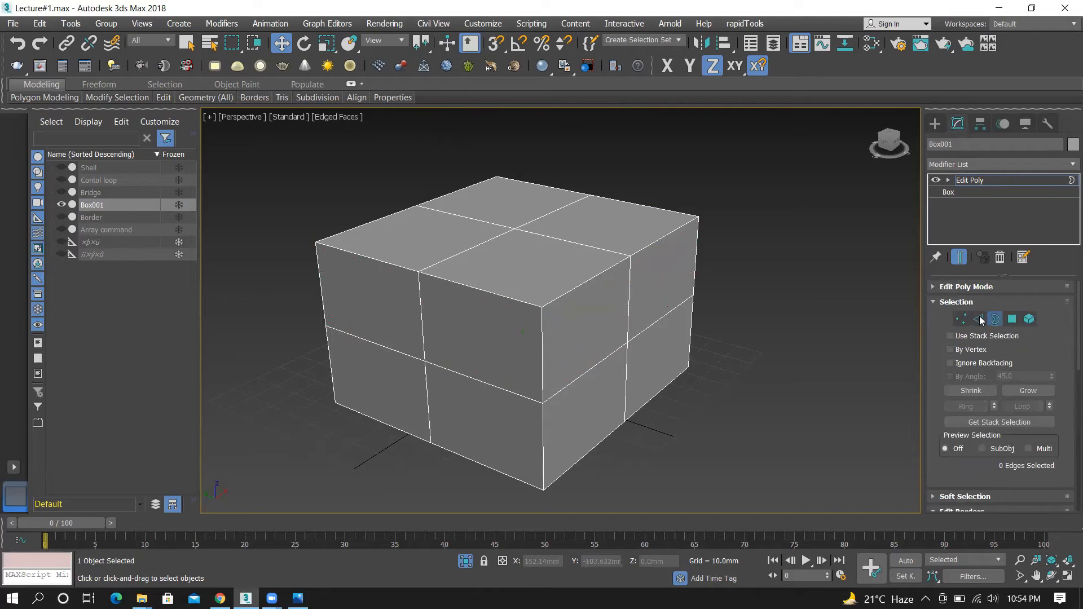
pyautogui.click(60, 205)
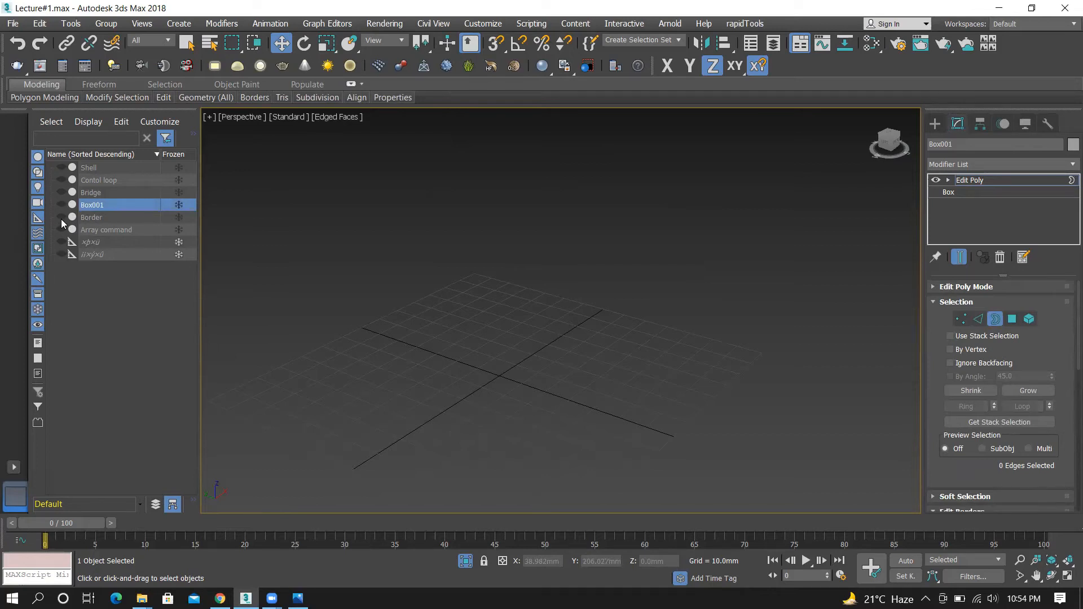
pyautogui.click(60, 217)
# Examine the open top and interior of the Border cylinder from different angles and distances
pyautogui.scroll(-3, 493, 303)
pyautogui.scroll(2, 551, 310)
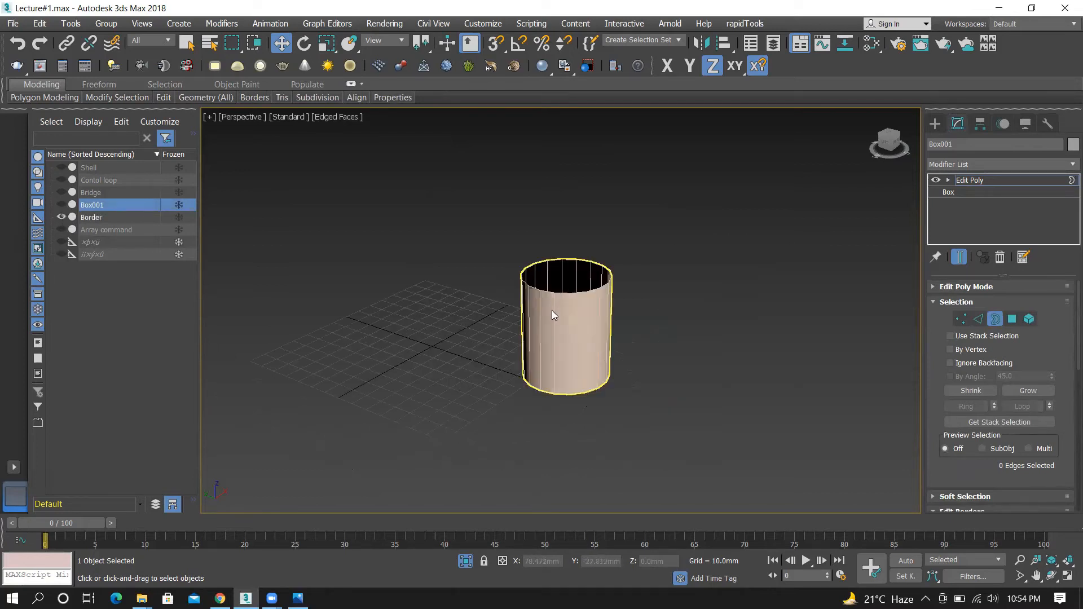
pyautogui.scroll(4, 551, 310)
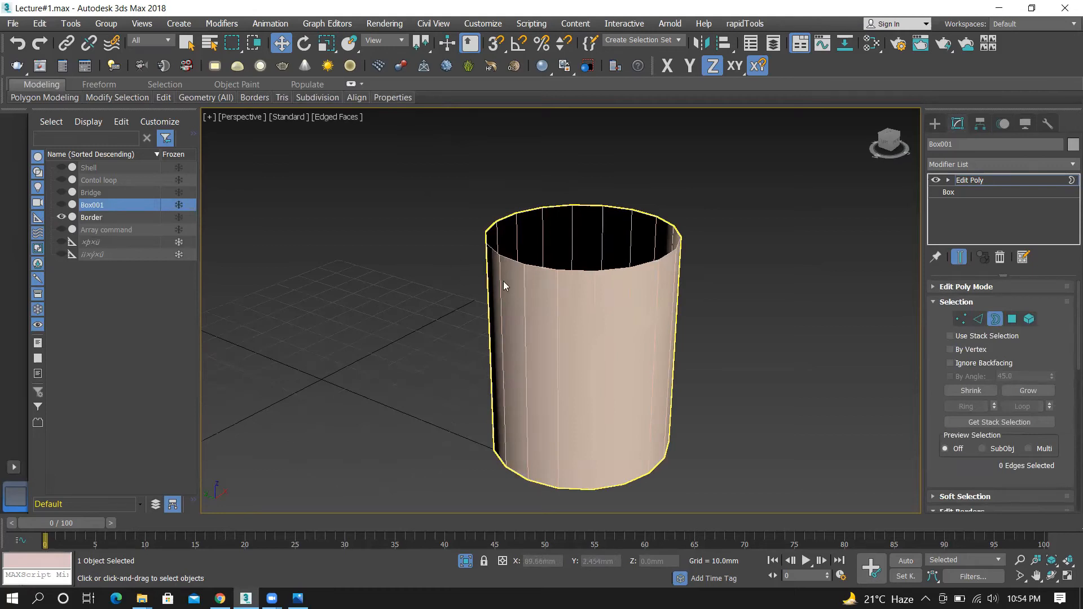
pyautogui.hotkey('shift', 'w')
pyautogui.moveTo(579, 244); pyautogui.dragTo(592, 282)
pyautogui.moveTo(605, 322); pyautogui.dragTo(543, 350)
pyautogui.press('w')
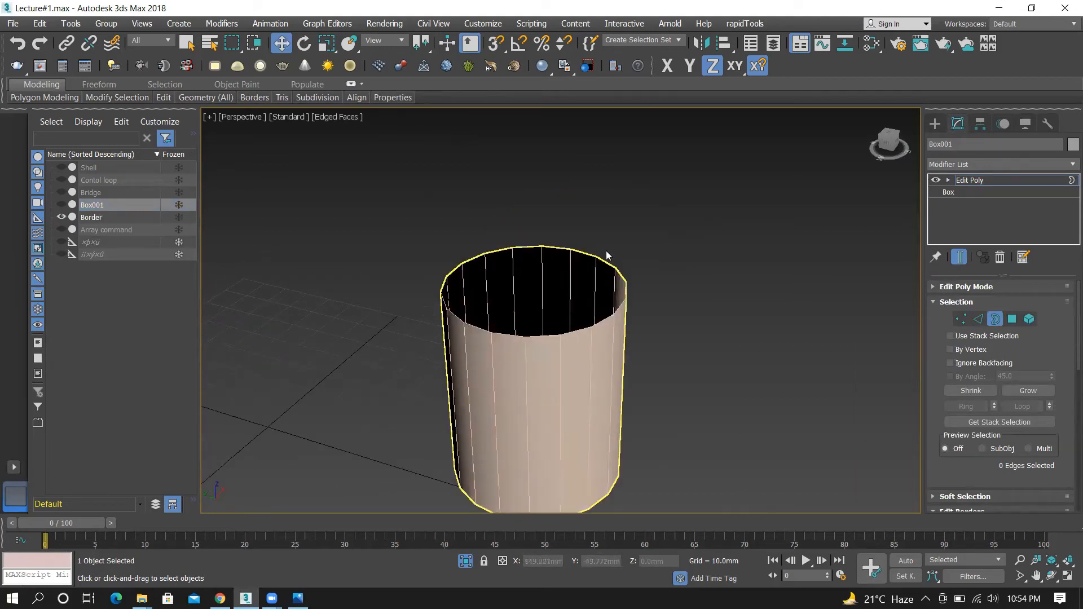
pyautogui.scroll(3, 563, 302)
pyautogui.keyDown('alt'); pyautogui.moveTo(626, 229); pyautogui.dragTo(545, 260, button='middle'); pyautogui.keyUp('alt')
pyautogui.press('w')
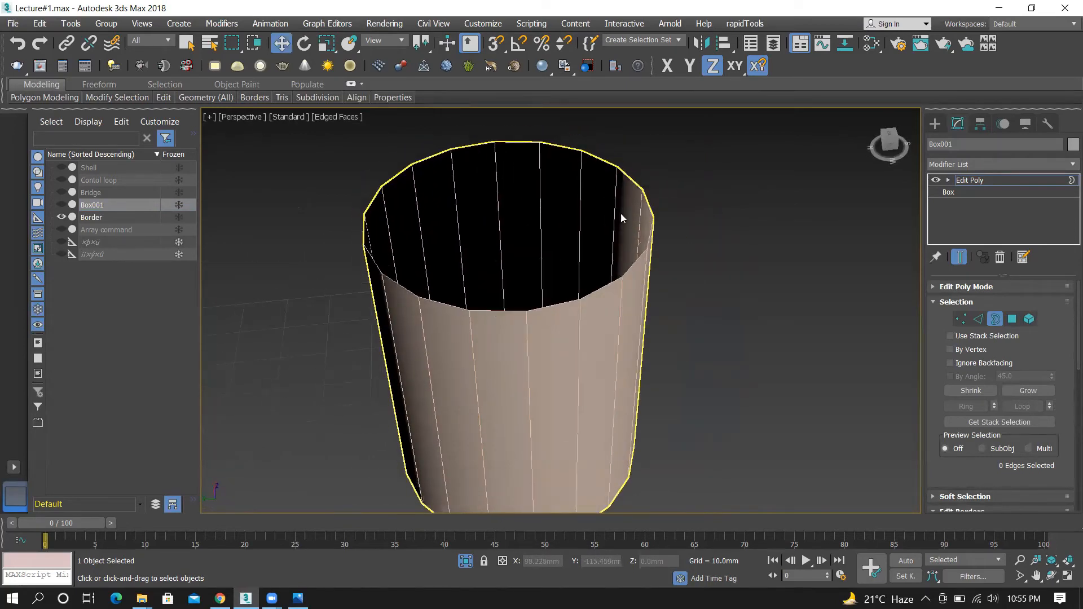
pyautogui.scroll(5, 649, 173)
pyautogui.scroll(-2, 654, 204)
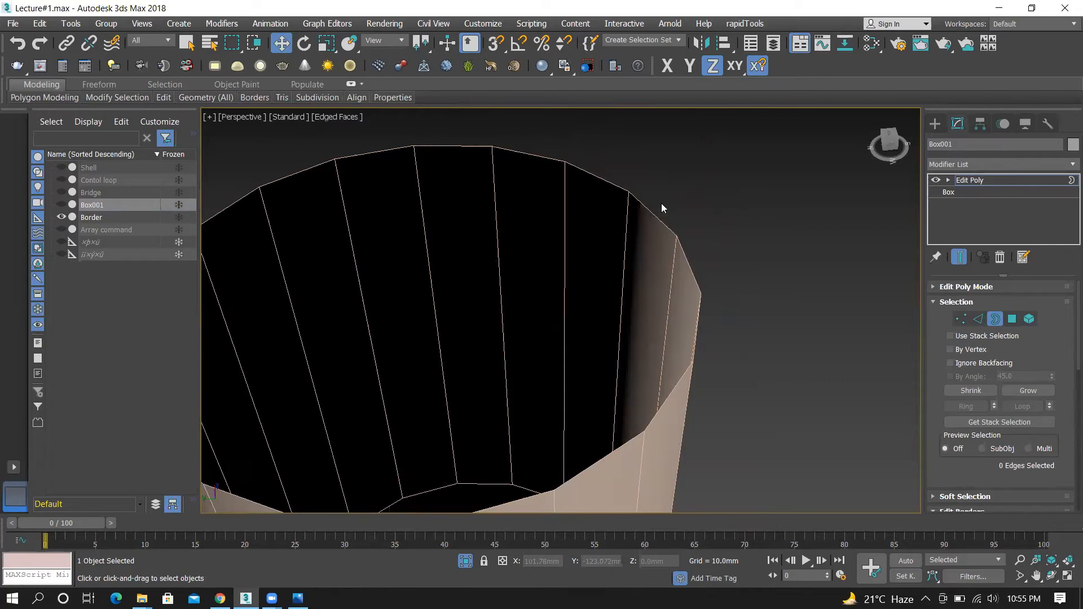
pyautogui.scroll(-3, 585, 272)
pyautogui.click(525, 249)
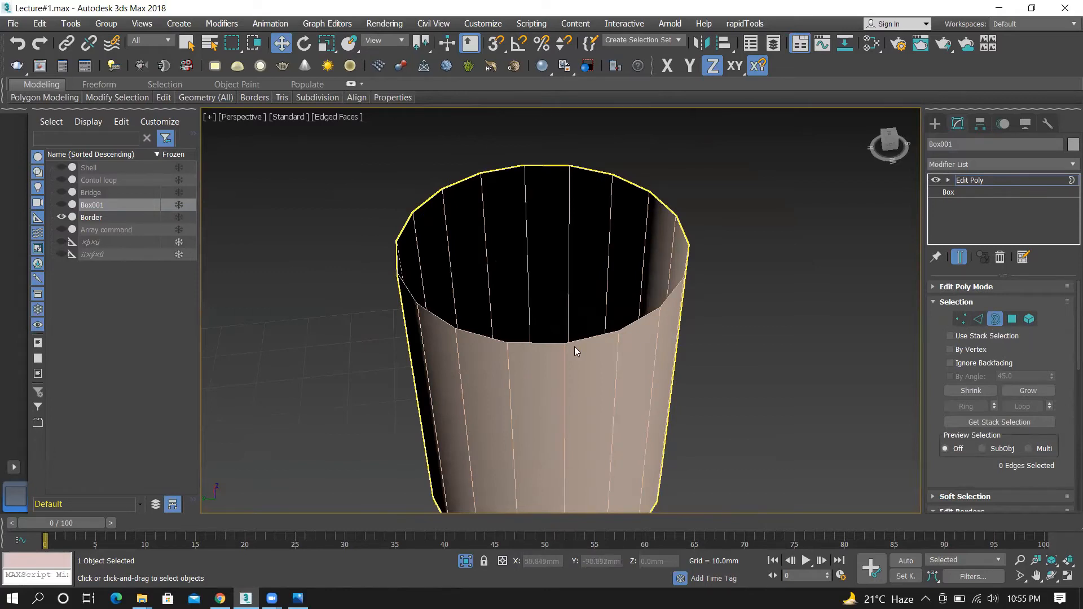
# Leave Box001's sub-object editing, select the Border cylinder, and select its open top border at Border level of its Edit Poly
pyautogui.click(934, 124)
pyautogui.click(755, 191)
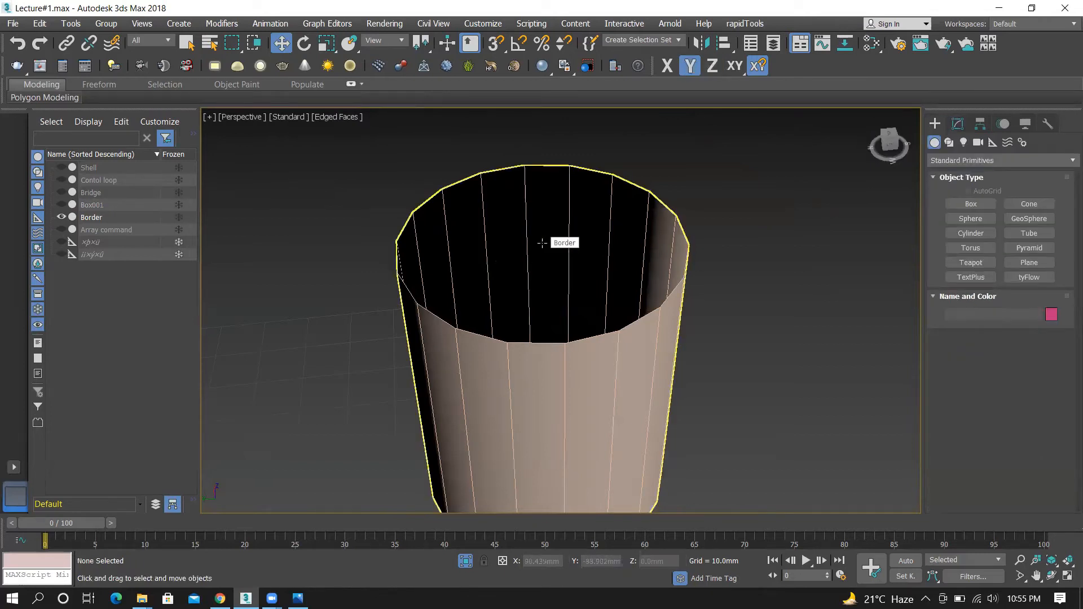
pyautogui.scroll(-4, 496, 199)
pyautogui.scroll(3, 474, 192)
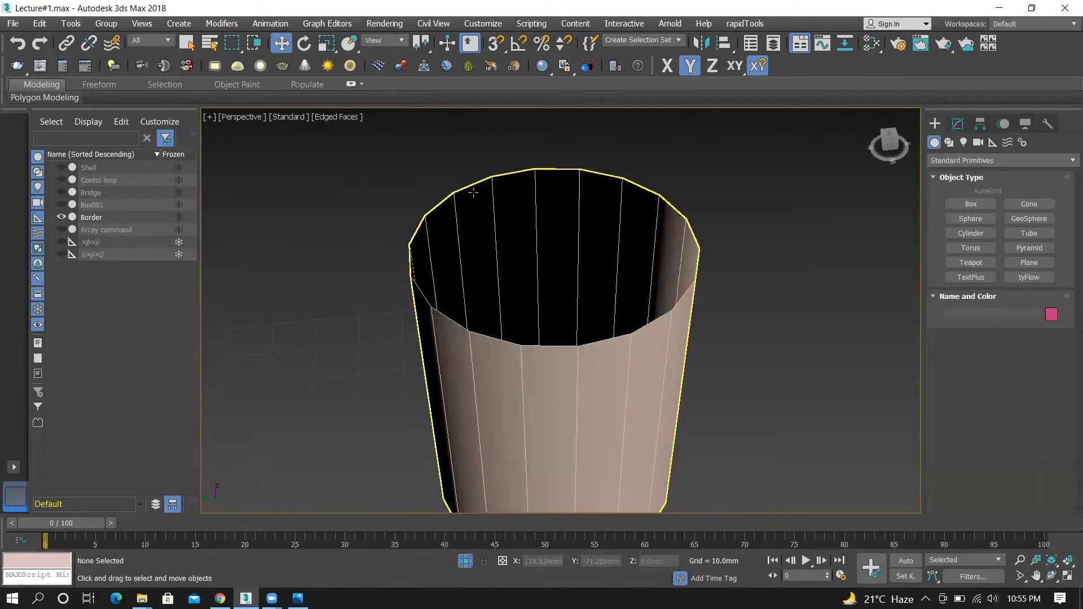
pyautogui.scroll(-2, 474, 193)
pyautogui.click(529, 218)
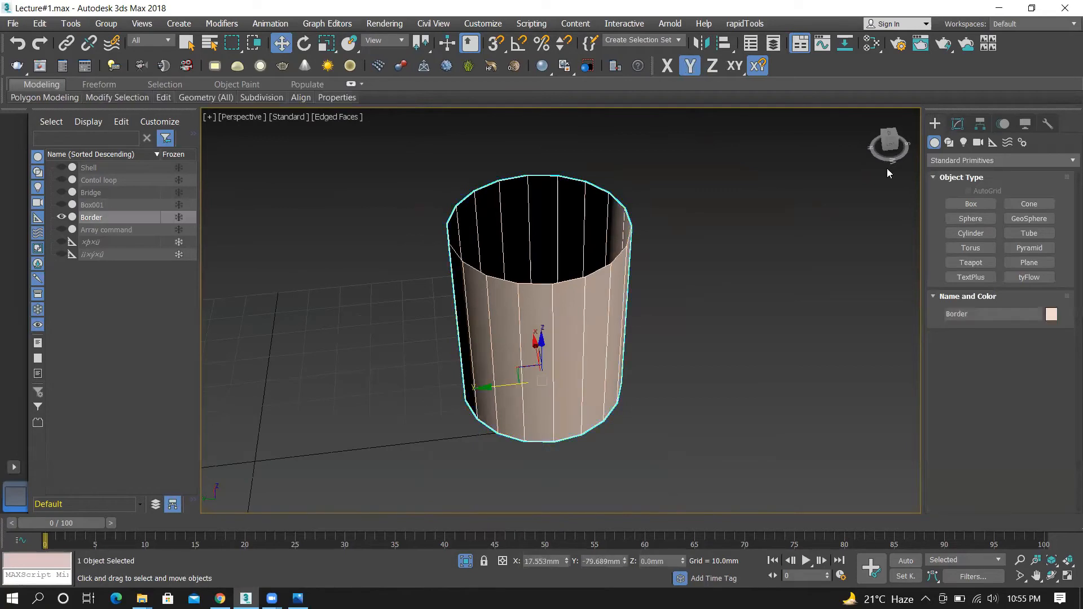
pyautogui.click(957, 124)
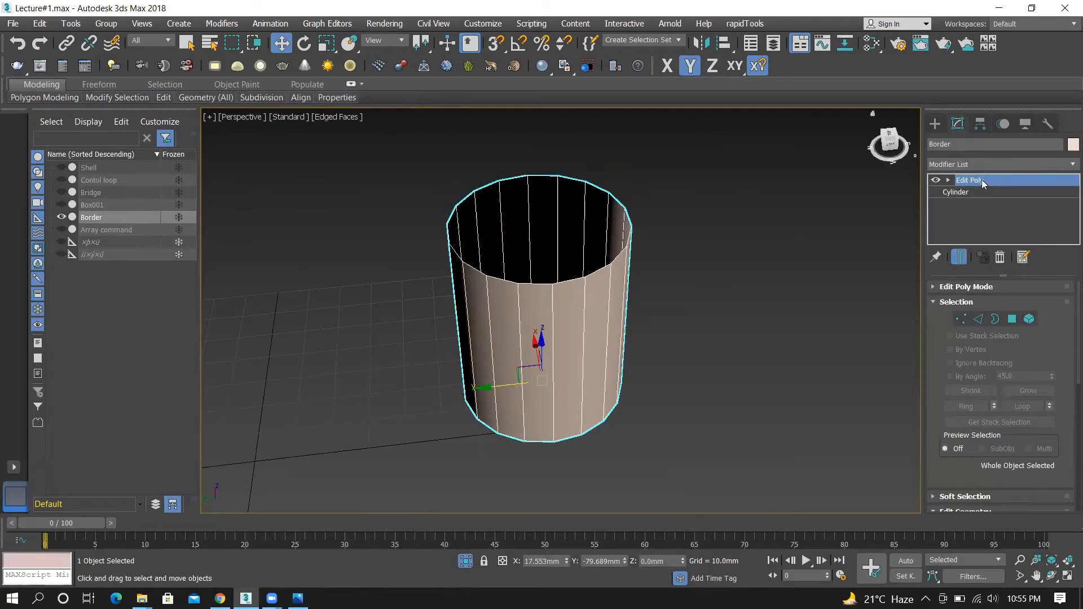
pyautogui.click(995, 320)
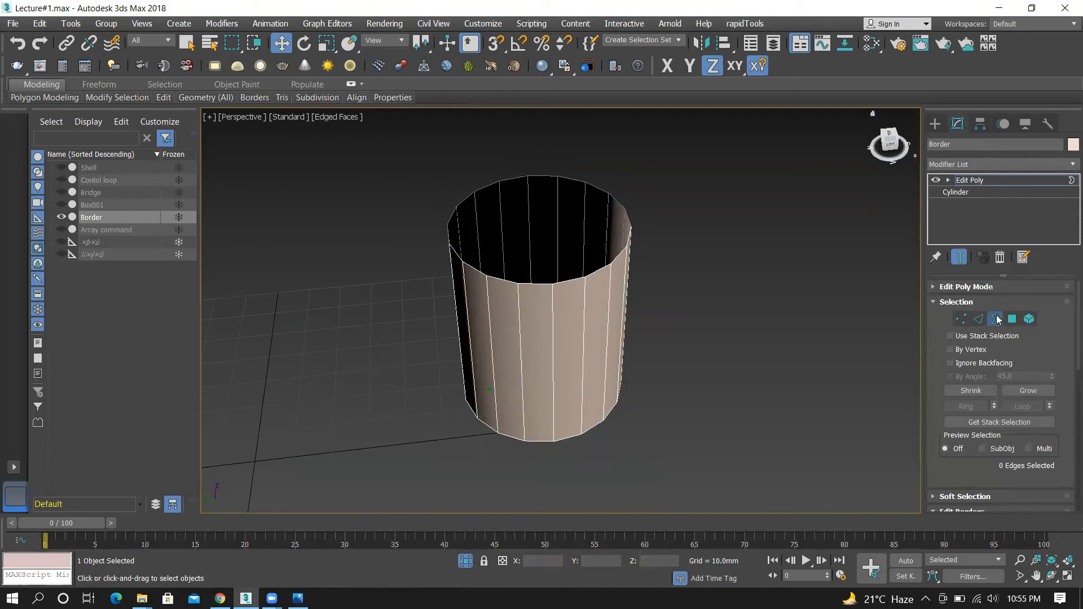
pyautogui.click(574, 280)
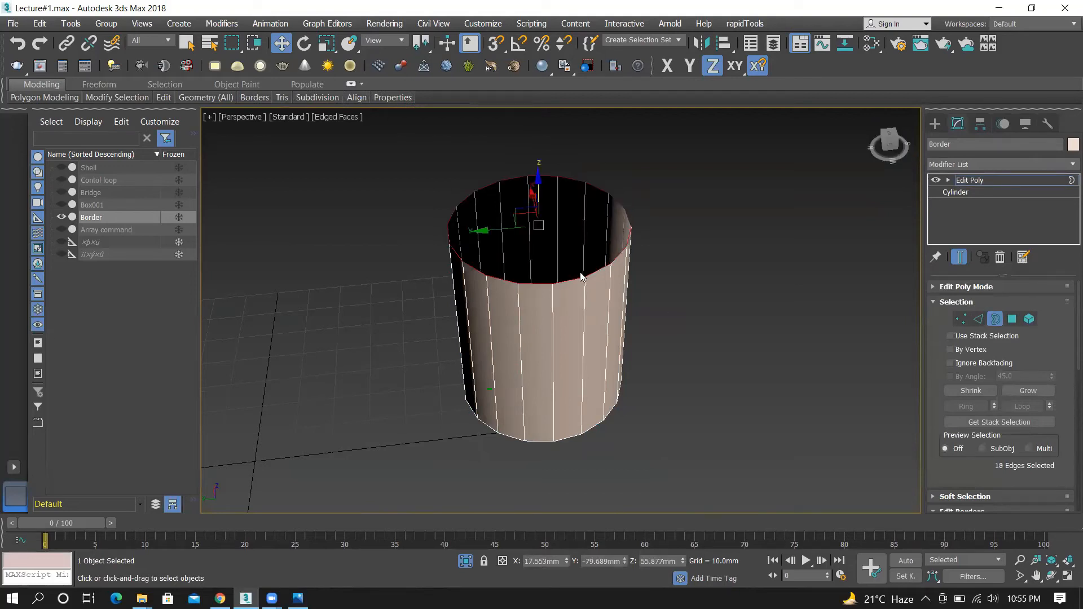
# Examine the cylinder's selected top border and its closed base by viewing it from above and below
pyautogui.scroll(2, 549, 185)
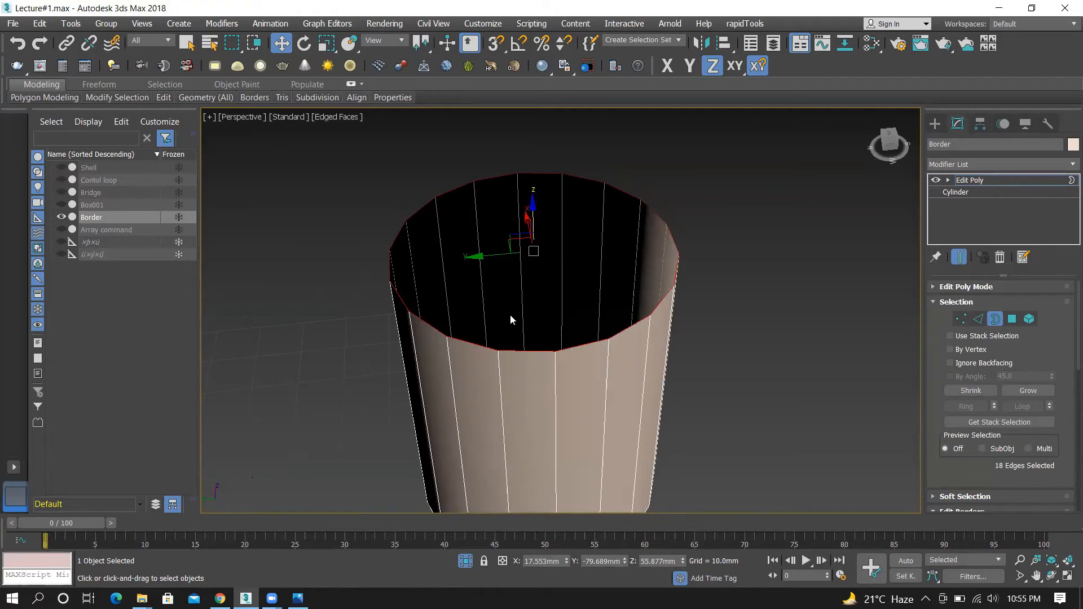
pyautogui.keyDown('alt'); pyautogui.moveTo(781, 257); pyautogui.dragTo(566, 275, button='middle'); pyautogui.keyUp('alt')
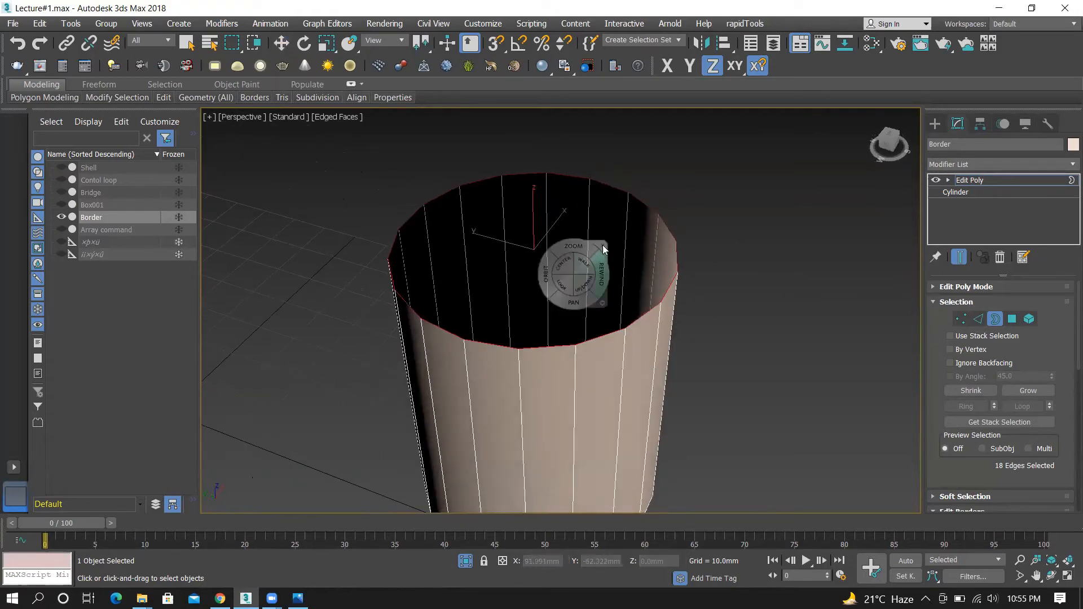
pyautogui.press('w')
pyautogui.scroll(-3, 612, 299)
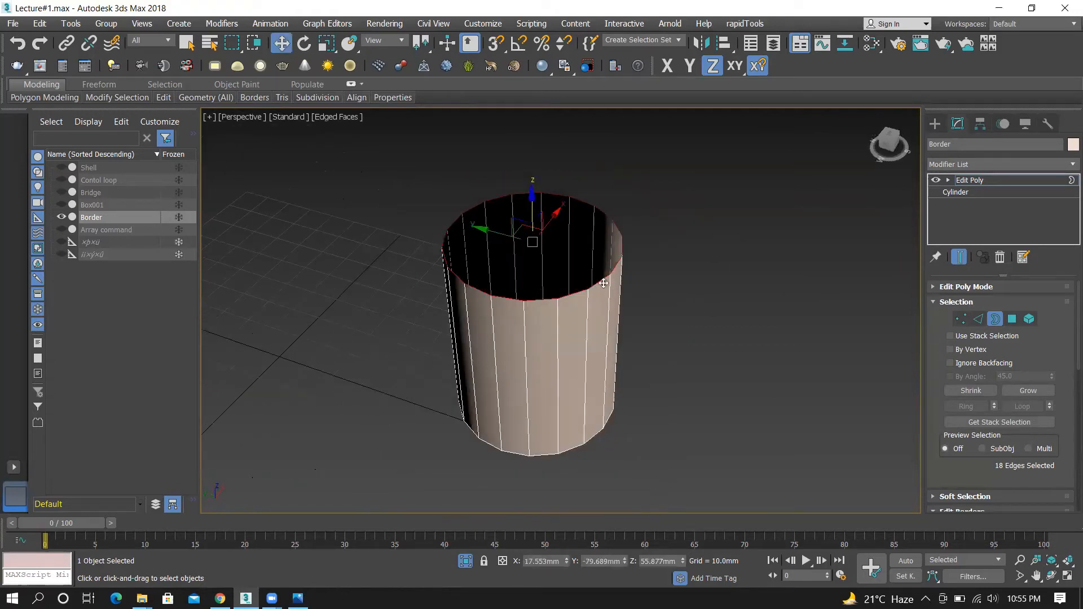
pyautogui.keyDown('alt'); pyautogui.moveTo(556, 379); pyautogui.dragTo(612, 196, button='middle'); pyautogui.keyUp('alt')
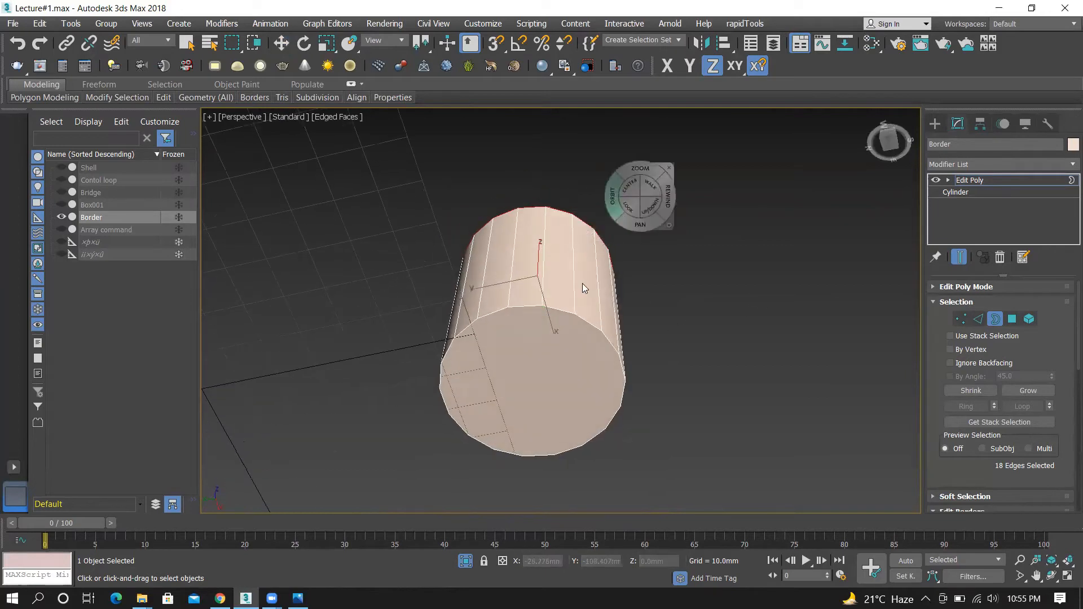
pyautogui.press('w')
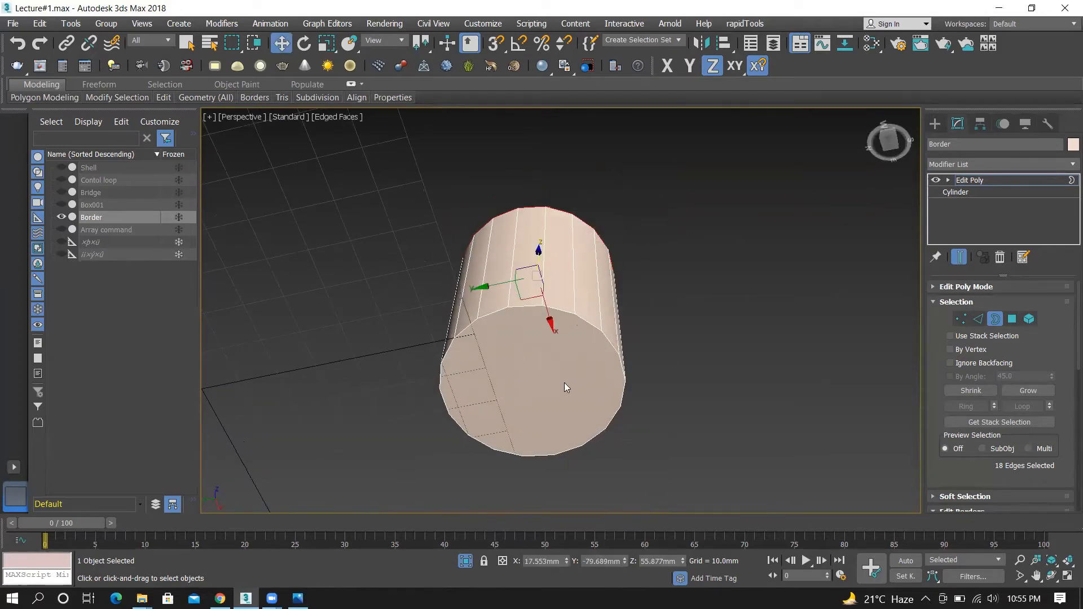
pyautogui.hotkey('shift', 'w')
pyautogui.moveTo(734, 250); pyautogui.dragTo(563, 382)
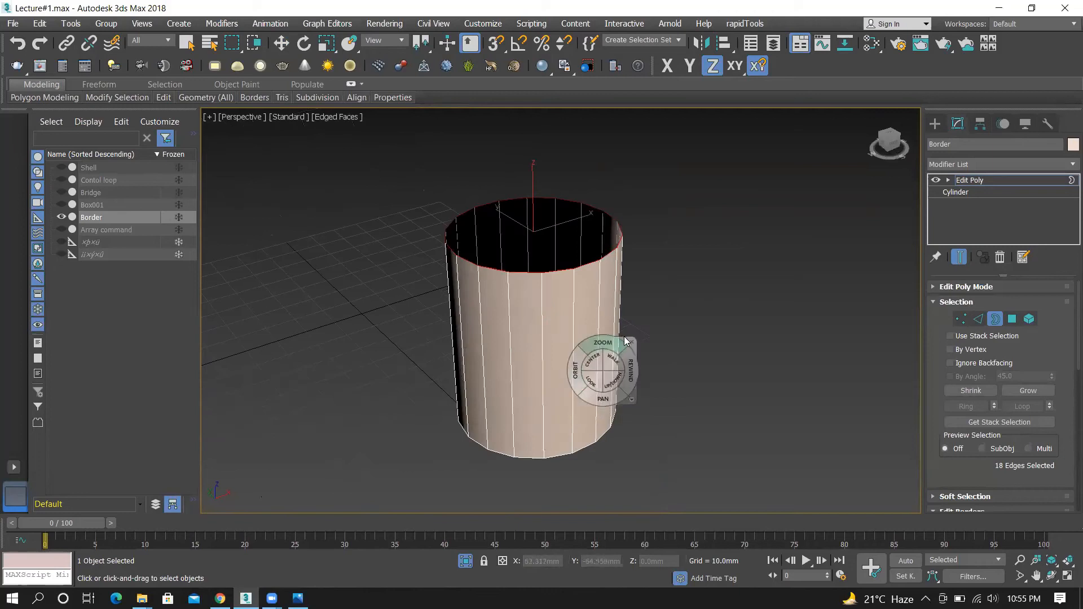
pyautogui.press('w')
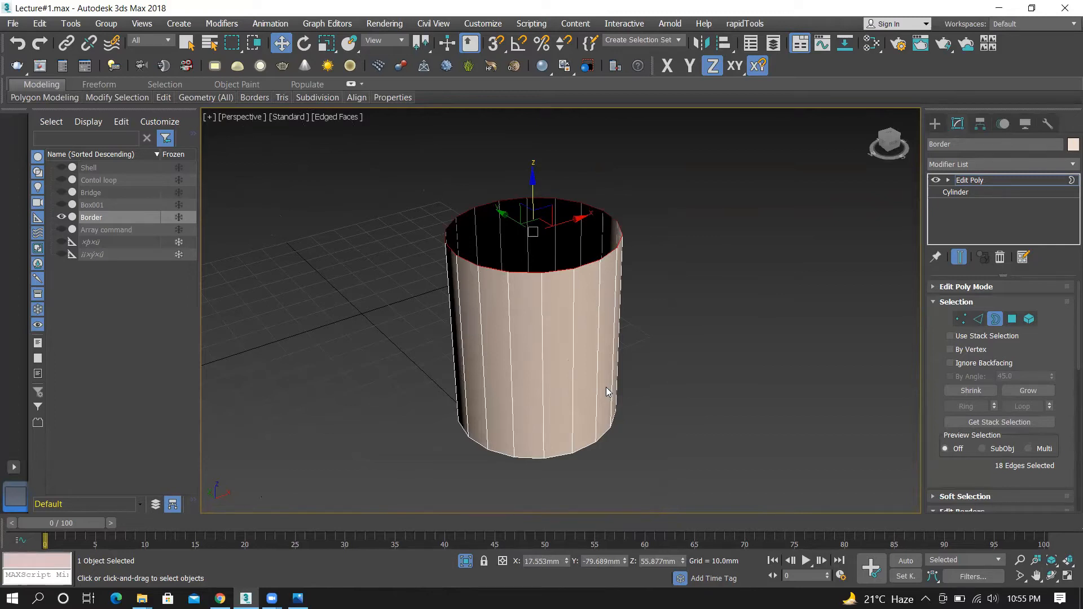
pyautogui.scroll(-2, 529, 316)
pyautogui.scroll(3, 533, 238)
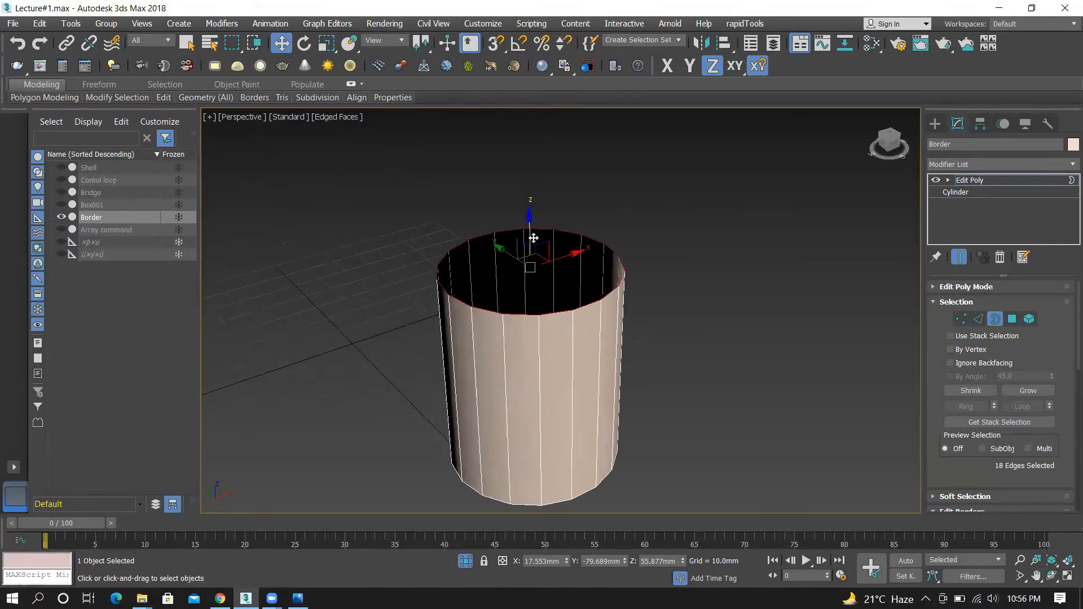
# Cap the selected top border to close the cylinder, and clear the border selection
pyautogui.scroll(1, 534, 238)
pyautogui.scroll(-3, 1063, 346)
pyautogui.scroll(-3, 1064, 350)
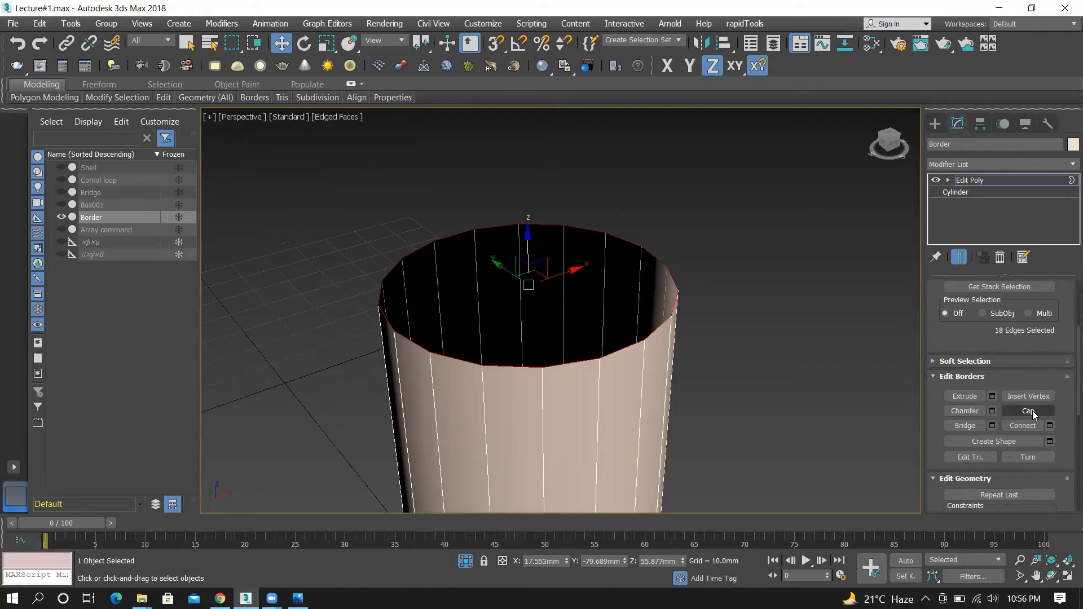
pyautogui.click(1028, 411)
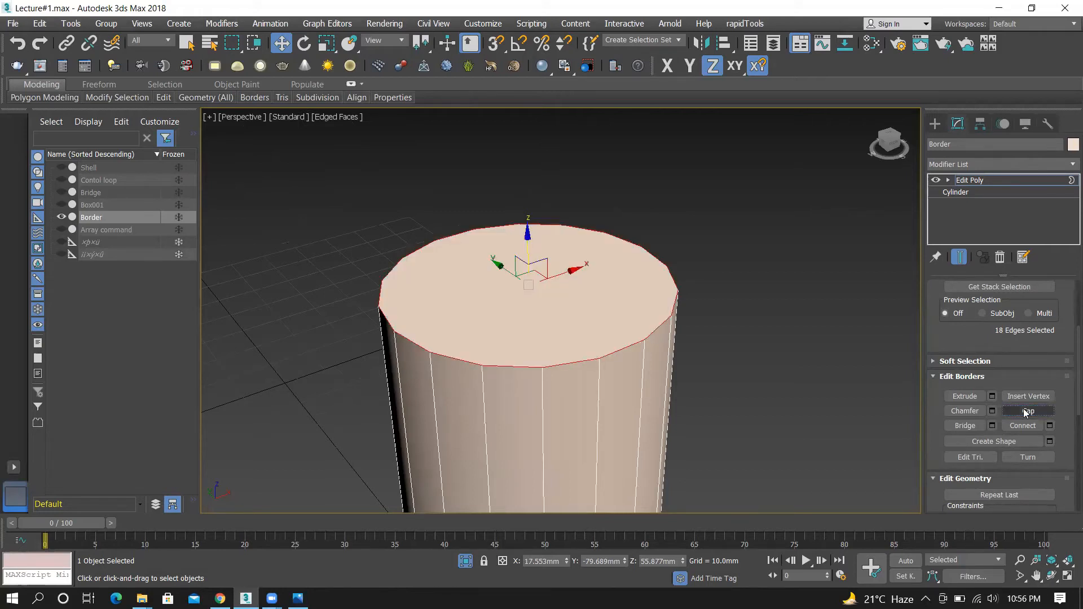
pyautogui.scroll(-3, 493, 215)
pyautogui.moveTo(644, 179); pyautogui.dragTo(681, 221)
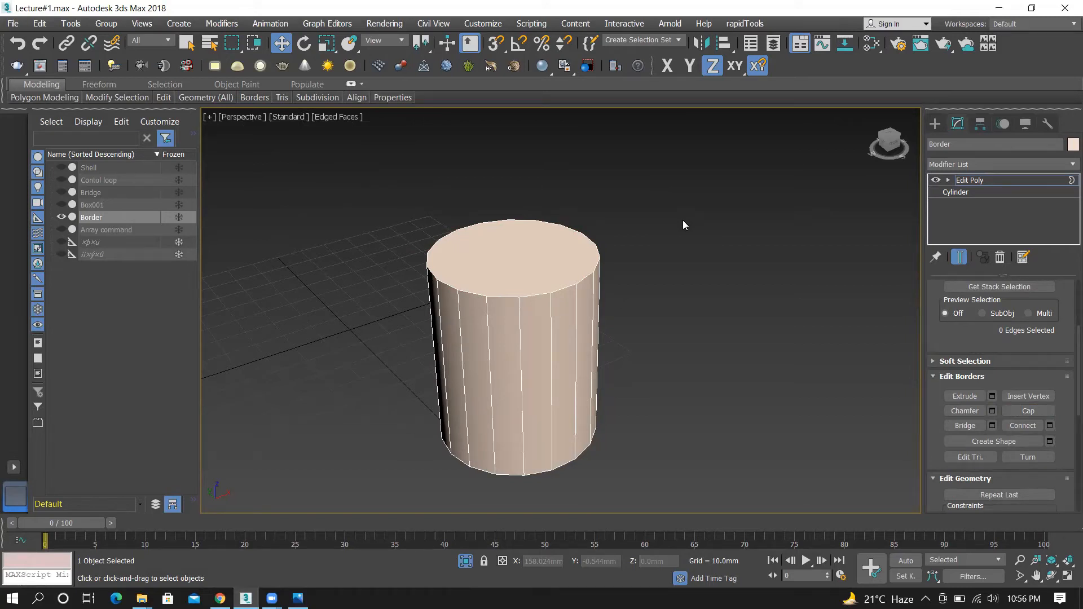
# Switch the Border cylinder's Edit Poly to Polygon level and bring up the Edit Polygons tools
pyautogui.scroll(3, 1065, 323)
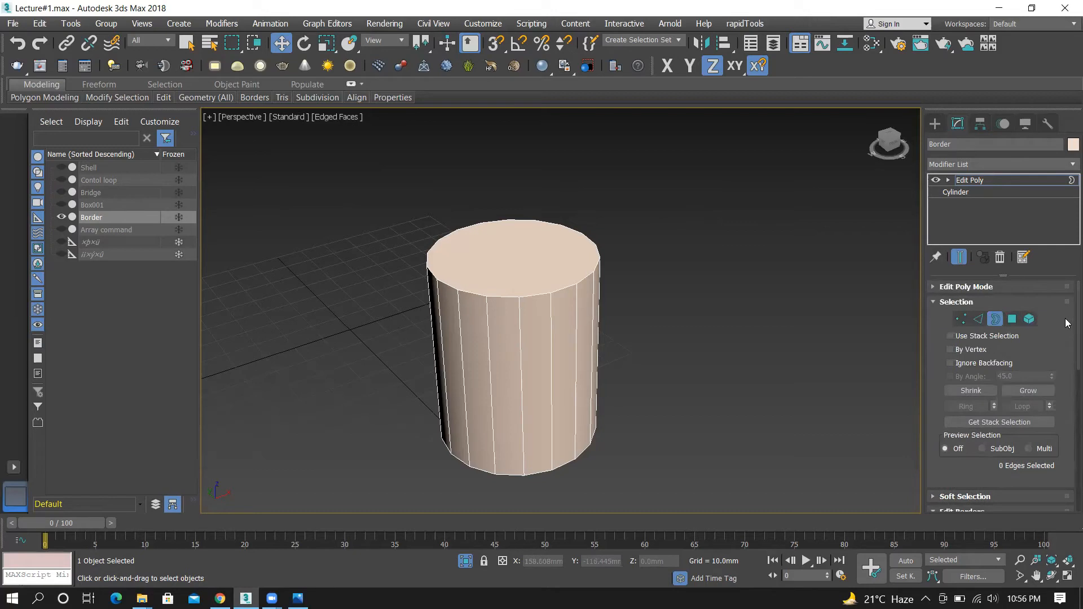
pyautogui.click(1013, 320)
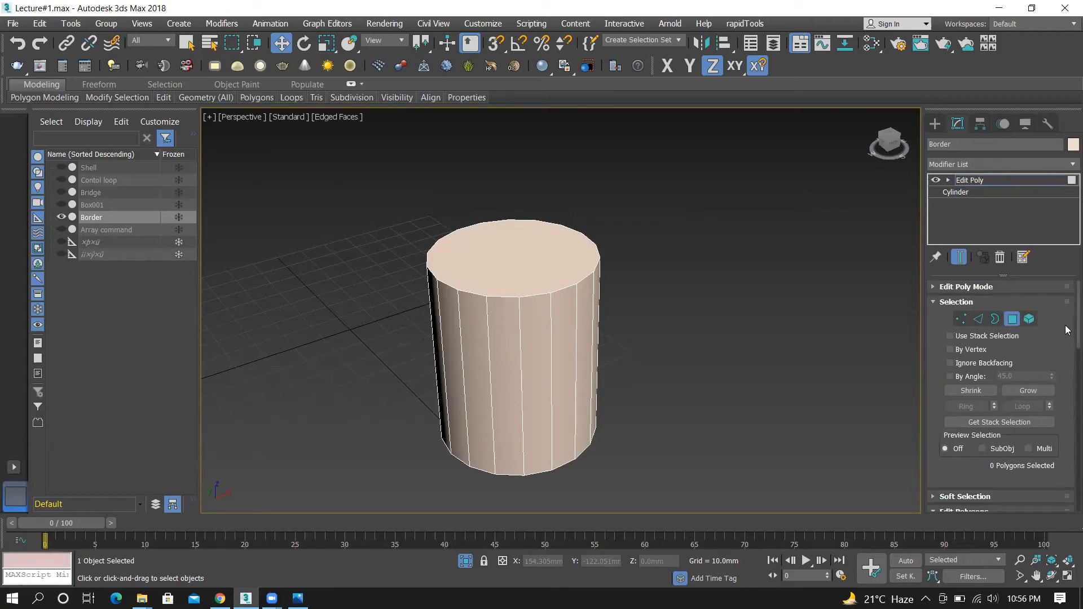
pyautogui.scroll(-5, 1066, 339)
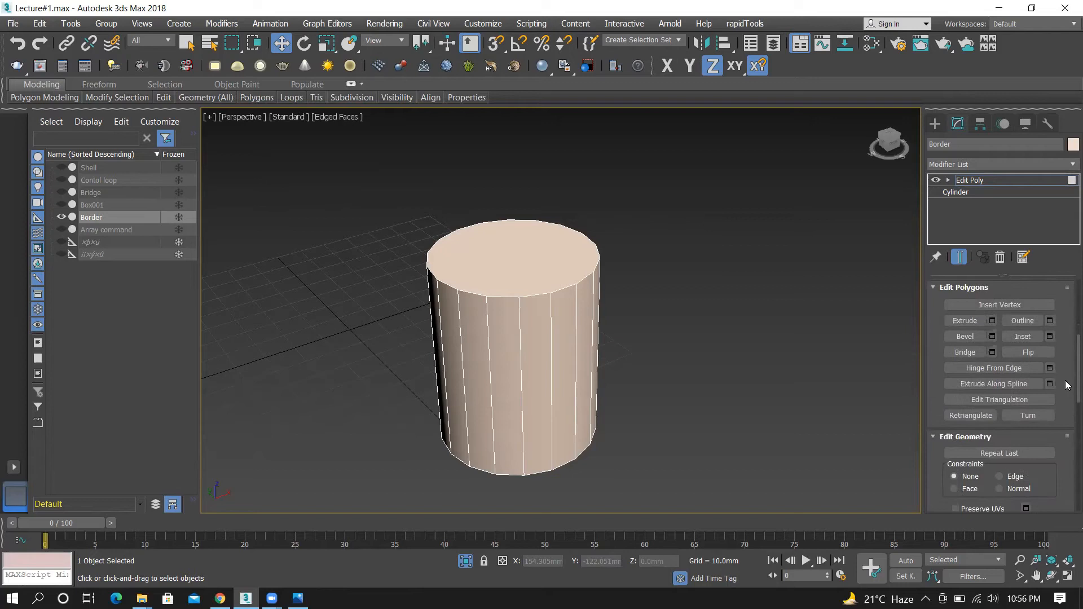
# Hide the Border cylinder and make Box001 visible in the viewport
pyautogui.scroll(-2, 1066, 382)
pyautogui.click(61, 218)
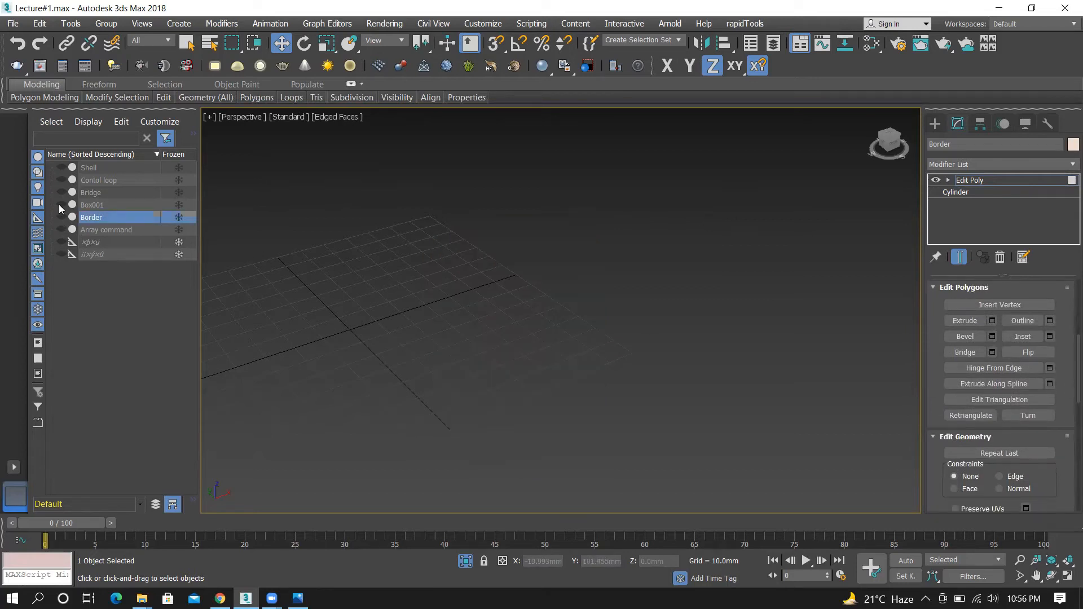
pyautogui.click(61, 205)
pyautogui.scroll(-3, 720, 365)
pyautogui.scroll(2, 468, 294)
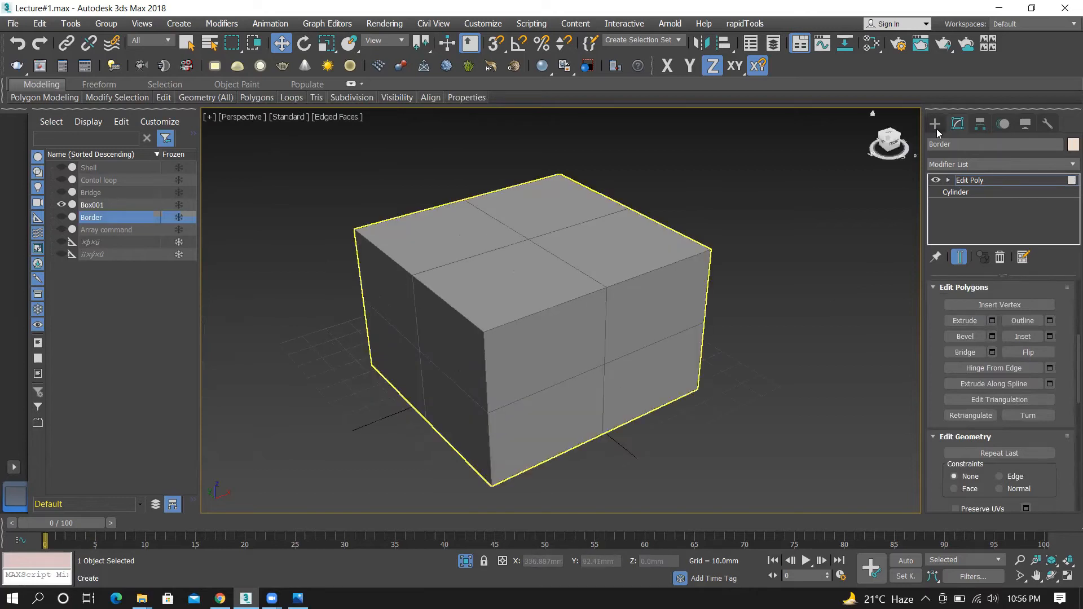
# Select Box001, switch its Edit Poly to Polygon level and bring up the Edit Polygons tools
pyautogui.click(529, 273)
pyautogui.scroll(-2, 788, 273)
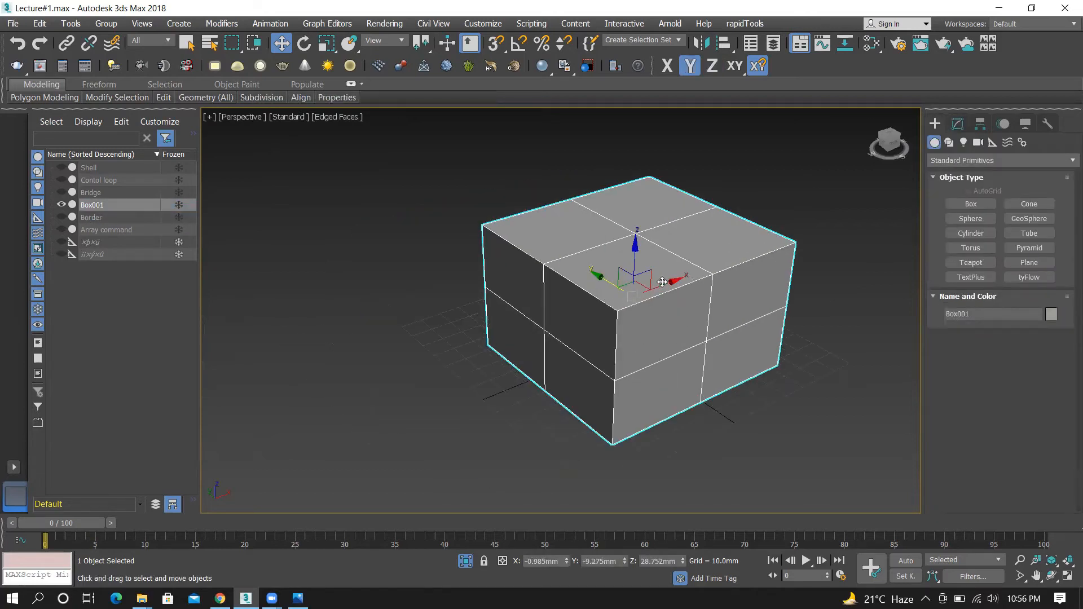
pyautogui.scroll(2, 677, 289)
pyautogui.click(957, 124)
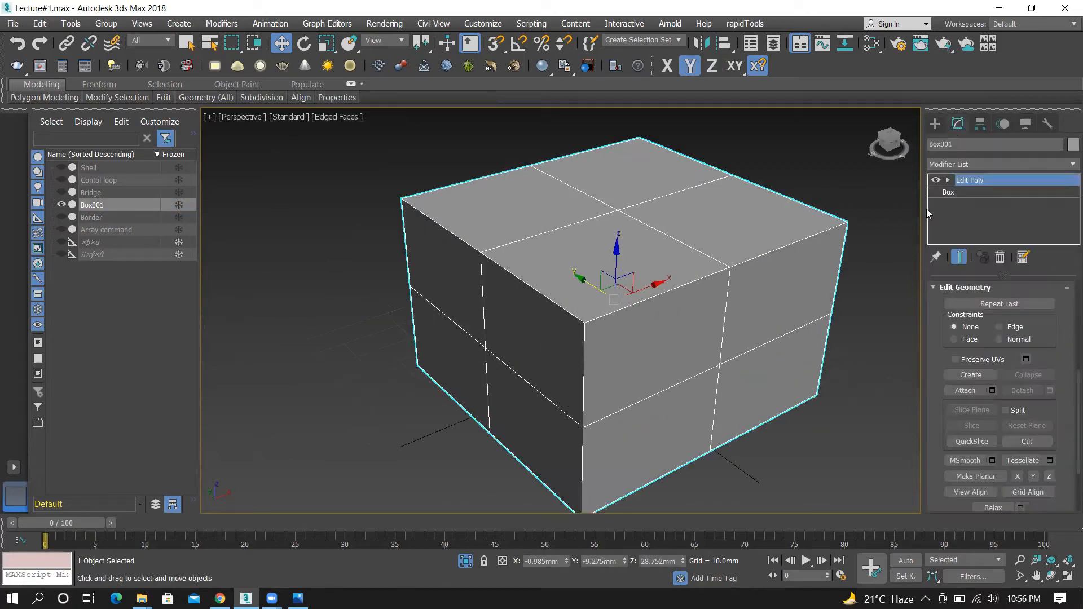
pyautogui.scroll(-1, 532, 237)
pyautogui.scroll(1, 622, 256)
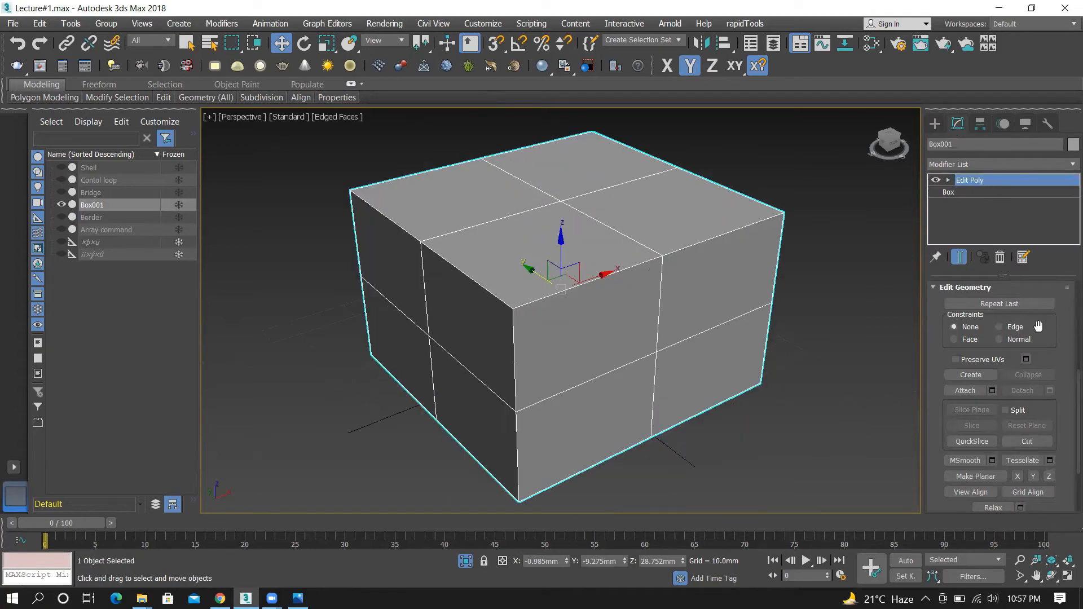
pyautogui.scroll(5, 1069, 375)
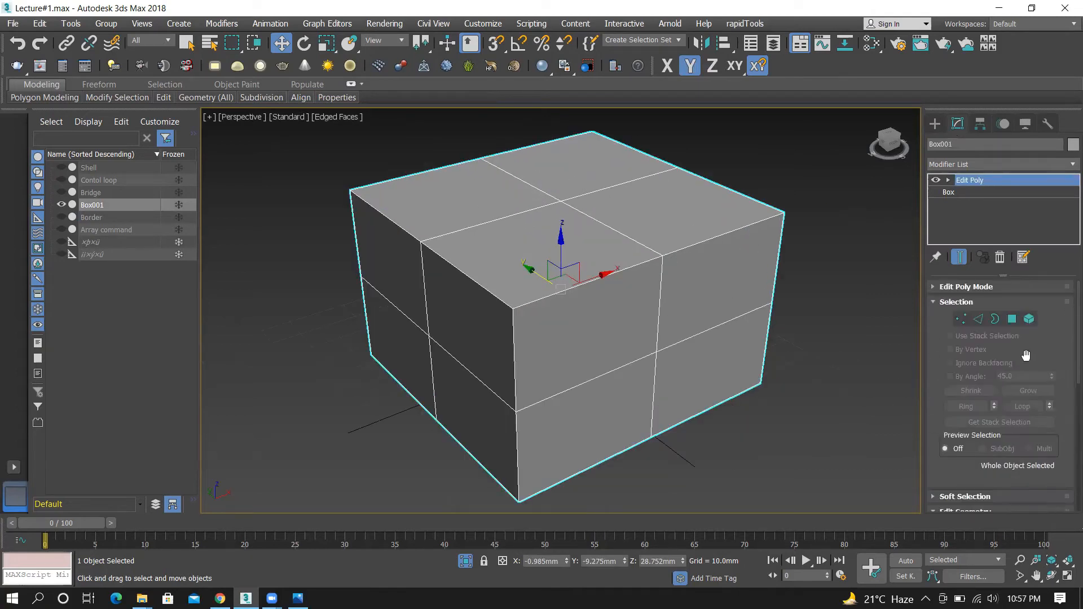
pyautogui.click(1013, 319)
pyautogui.scroll(-5, 1066, 381)
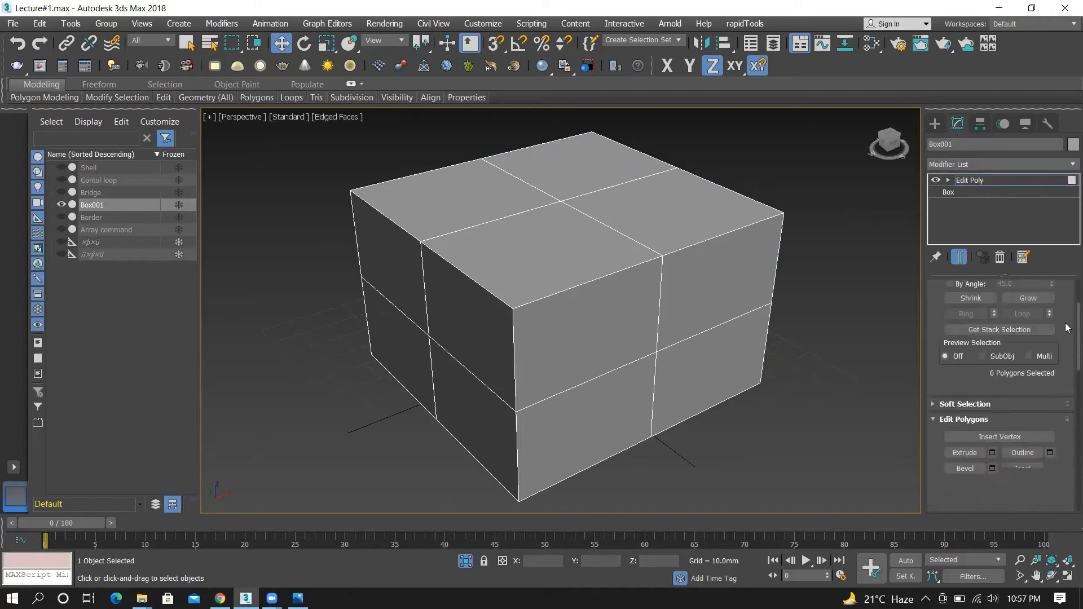
pyautogui.scroll(3, 1066, 381)
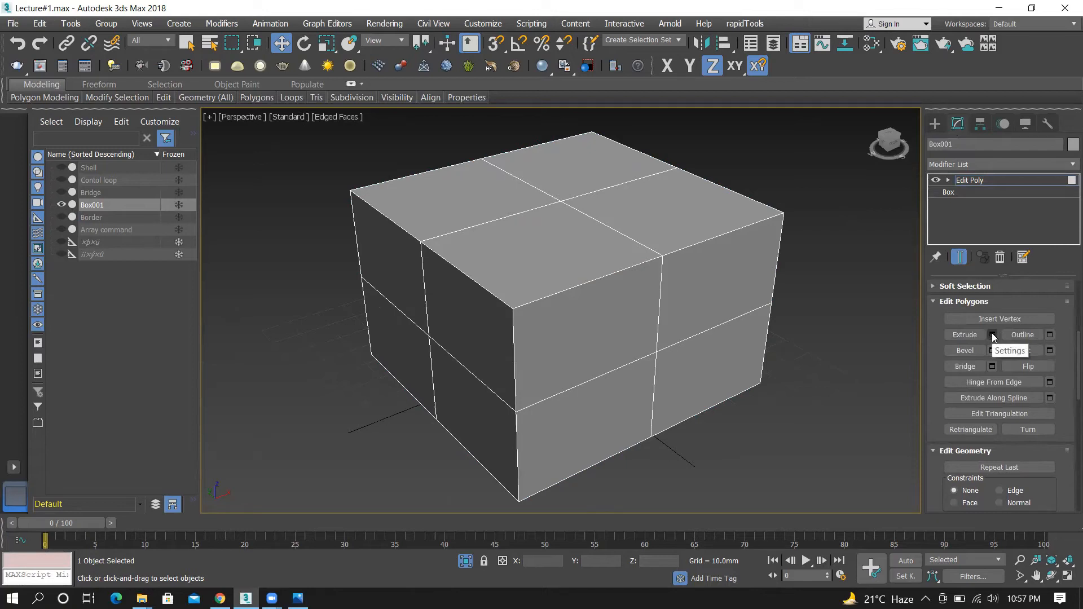
# Select the rear top polygon of Box001 and extrude it about 29 mm
pyautogui.click(538, 256)
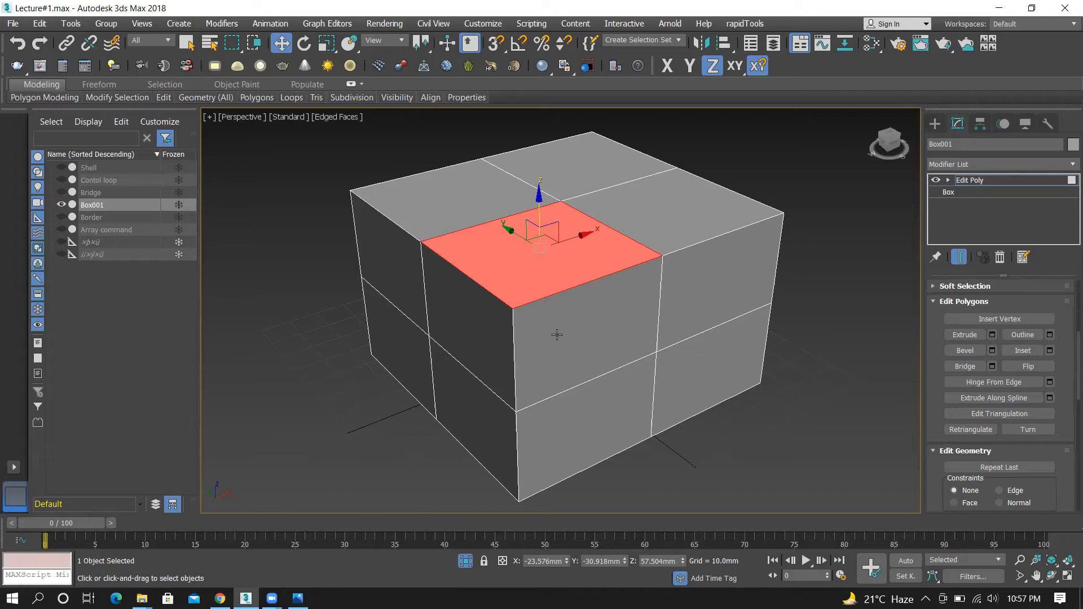
pyautogui.scroll(-3, 547, 338)
pyautogui.click(568, 211)
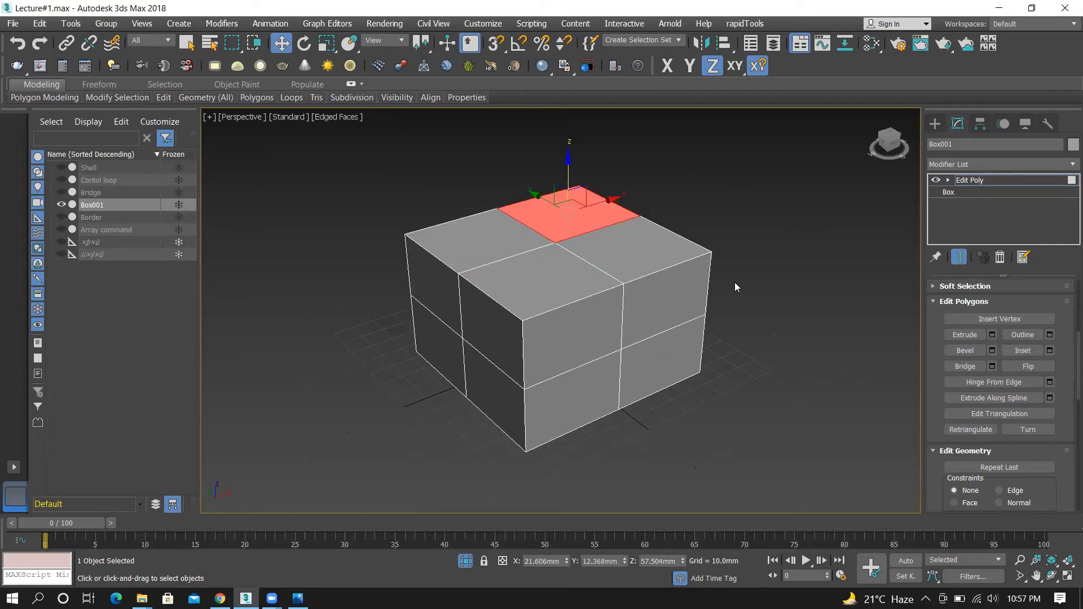
pyautogui.click(992, 335)
pyautogui.moveTo(570, 337); pyautogui.dragTo(595, 207)
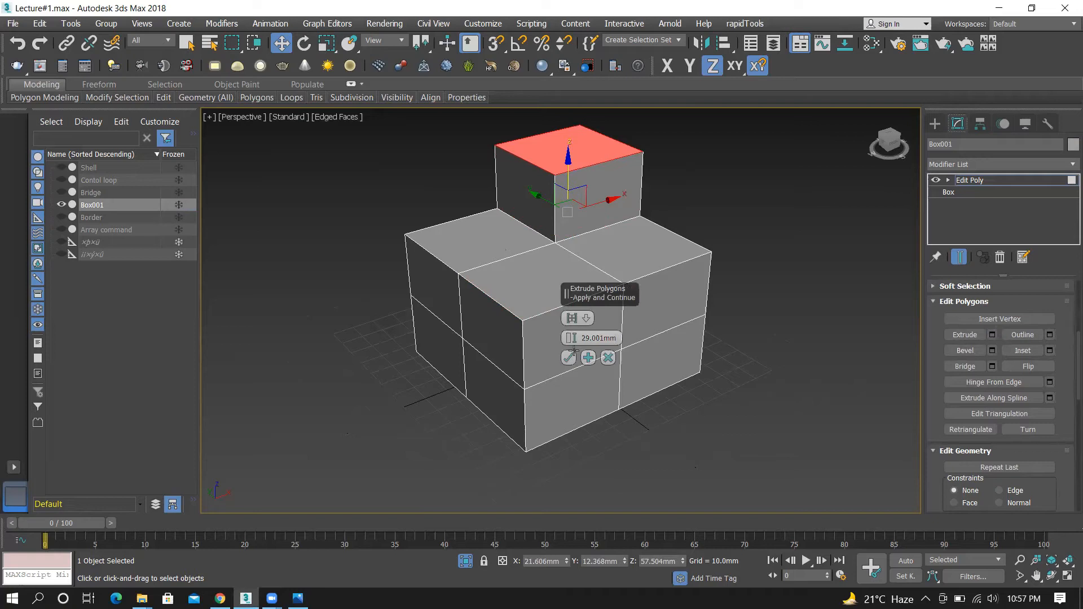
pyautogui.click(567, 357)
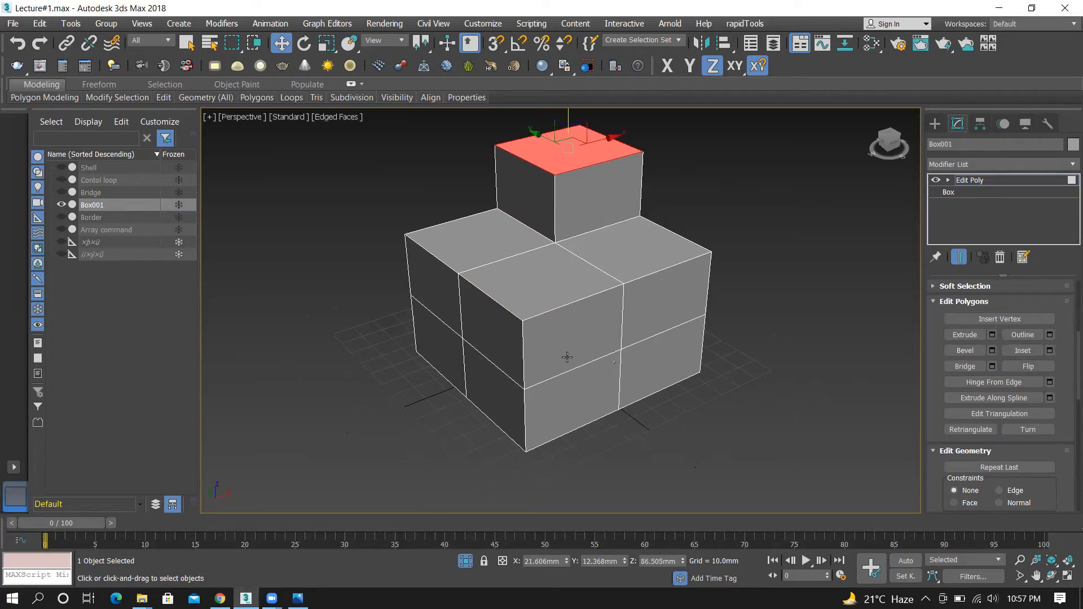
pyautogui.scroll(-3, 672, 295)
pyautogui.scroll(4, 610, 234)
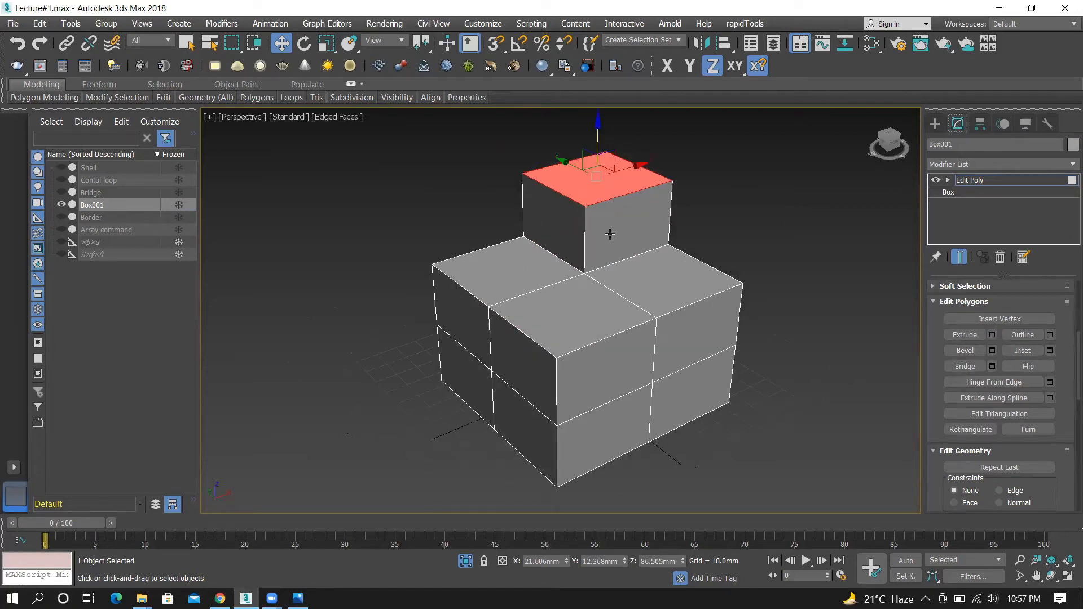
# Undo the rear top polygon's extrusion, cancel the reopened Extrude and clear the polygon selection
pyautogui.click(735, 201)
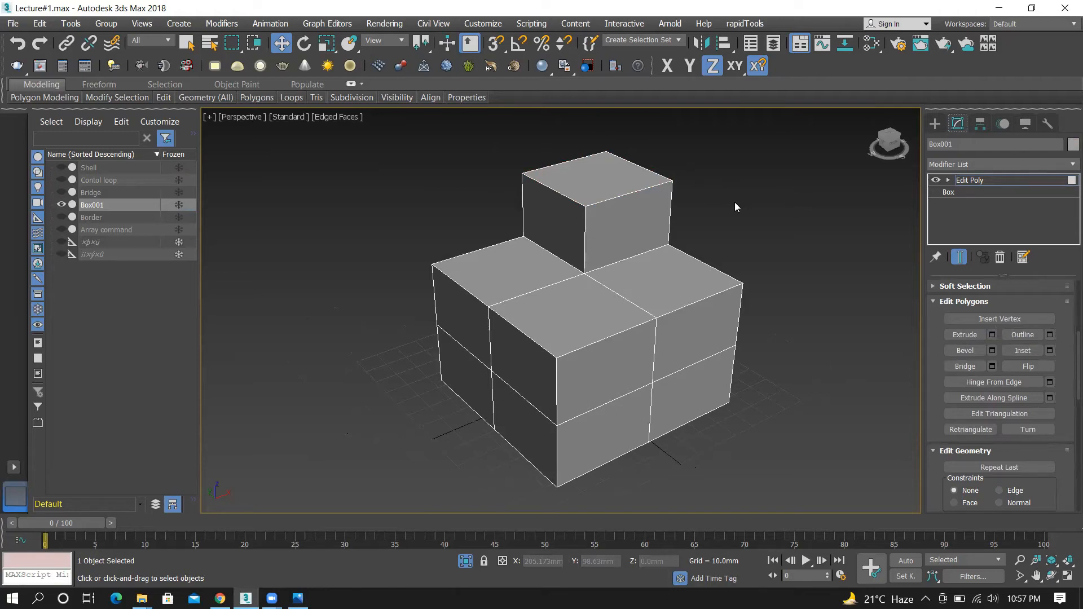
pyautogui.hotkey('ctrl', 'z')
pyautogui.hotkey('ctrl', 'z')
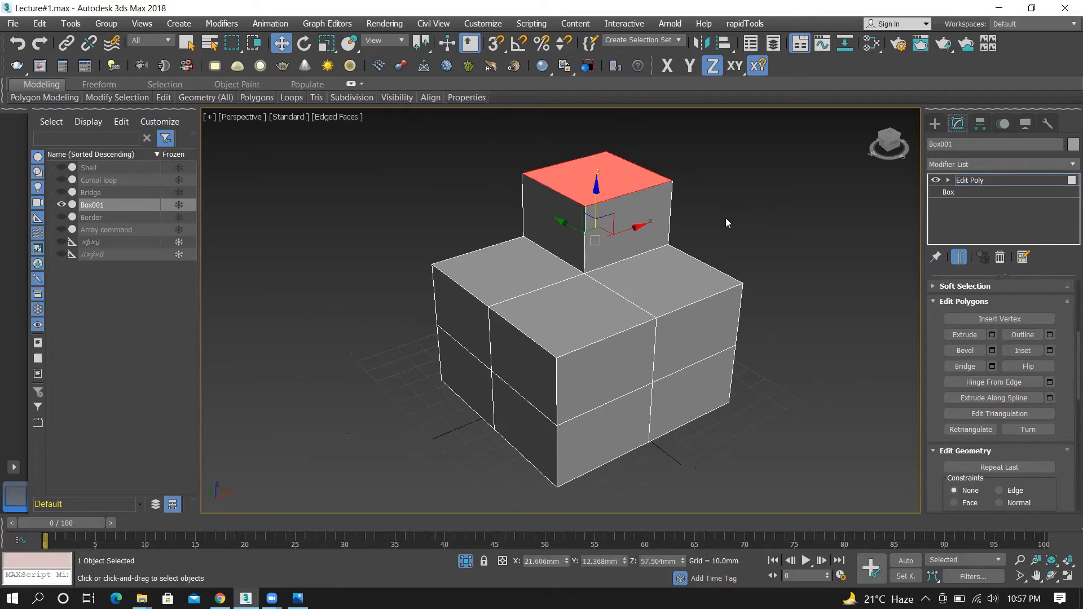
pyautogui.click(992, 334)
pyautogui.moveTo(571, 338); pyautogui.dragTo(573, 294)
pyautogui.click(608, 358)
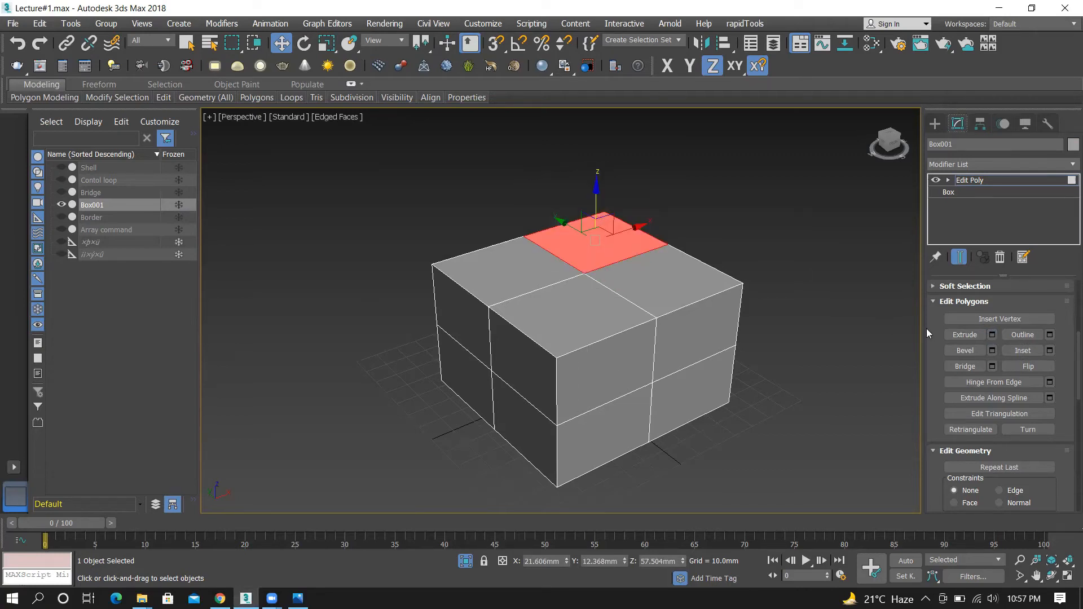
pyautogui.click(863, 294)
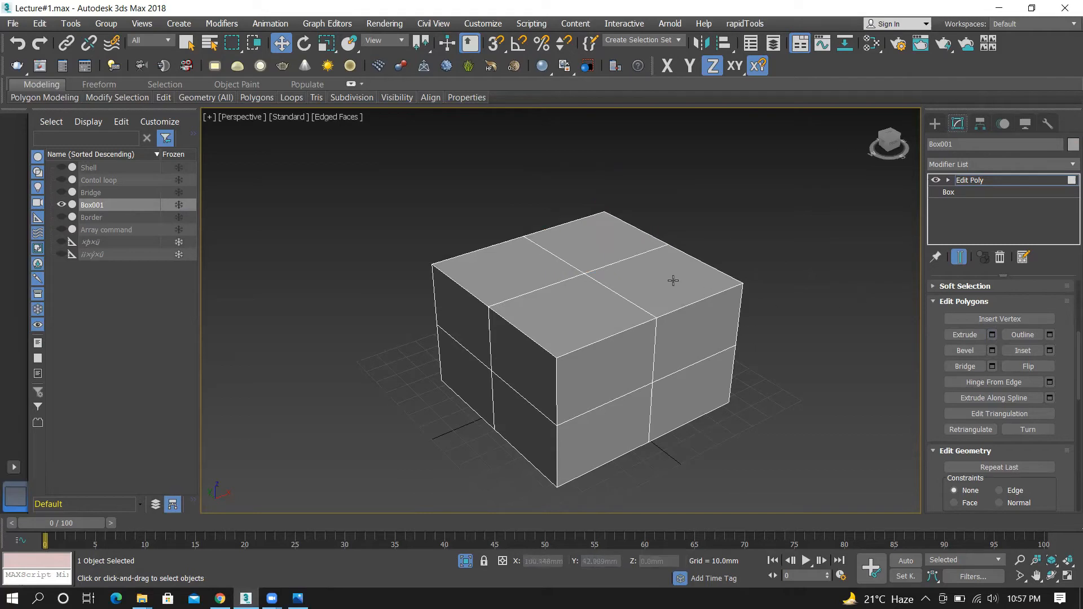
# Try to bevel the rear top polygon with a height of about 17.7 mm and an outline of about -4.8 mm
pyautogui.click(673, 280)
pyautogui.click(604, 236)
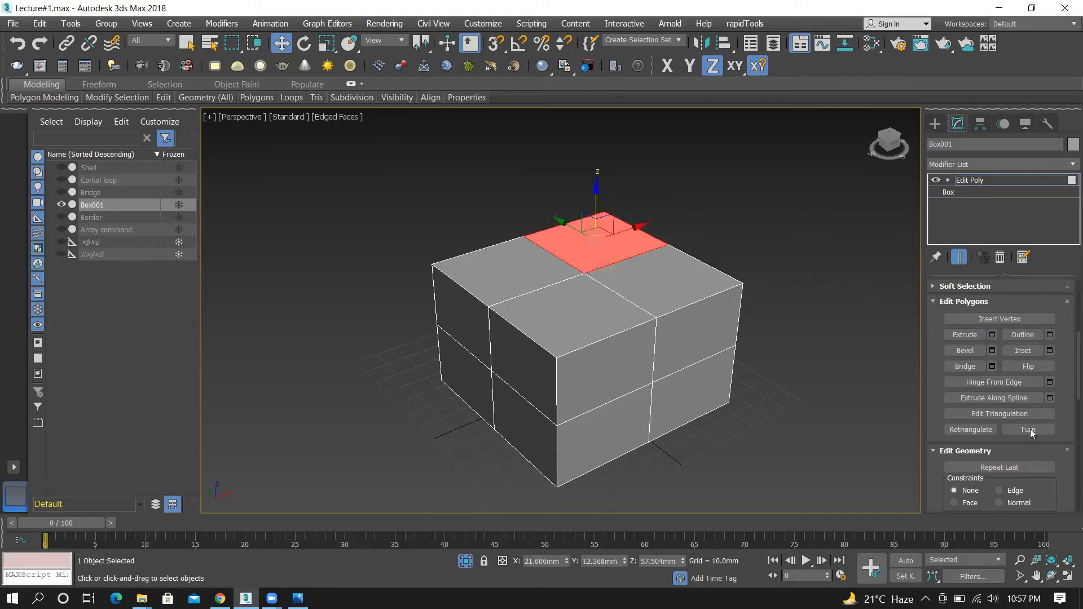
pyautogui.click(992, 350)
pyautogui.moveTo(570, 337); pyautogui.dragTo(589, 250)
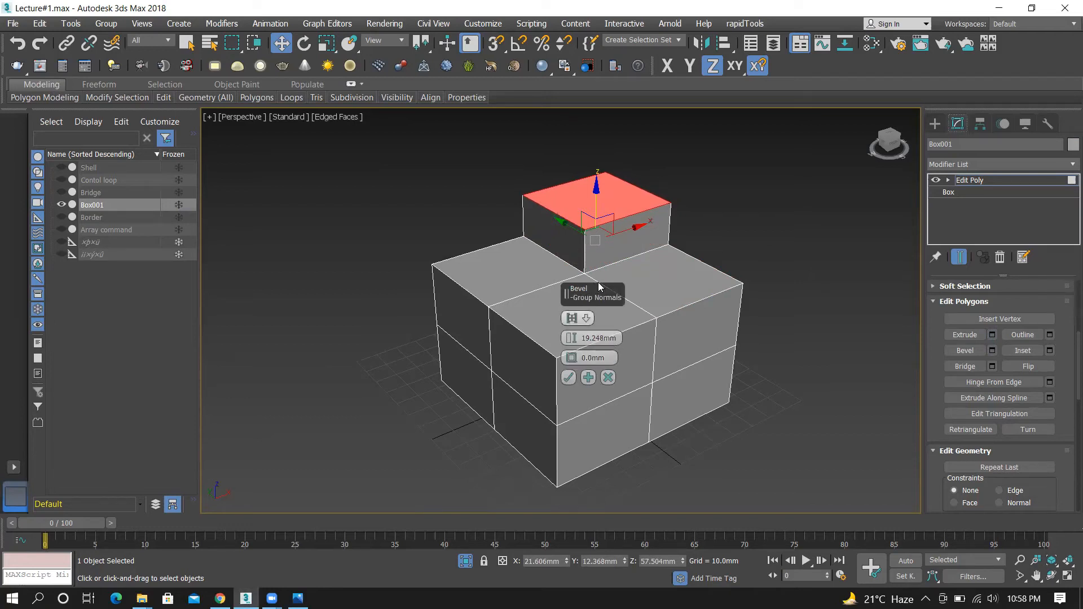
pyautogui.moveTo(573, 361)
pyautogui.mouseDown()
pyautogui.moveTo(576, 325)
pyautogui.moveTo(573, 377)
pyautogui.mouseUp()
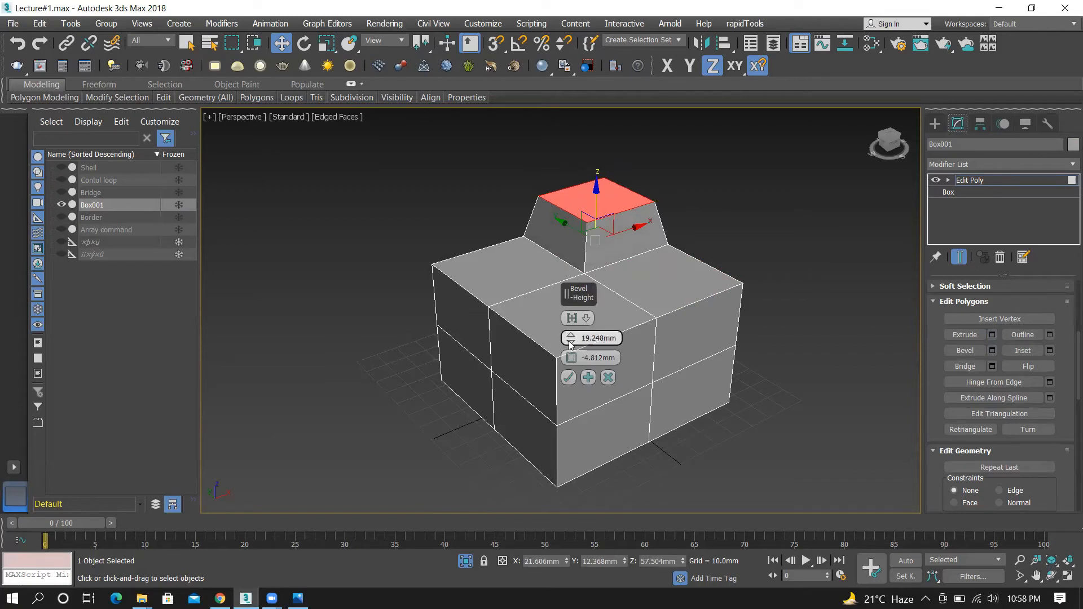
pyautogui.moveTo(570, 346)
pyautogui.mouseDown()
pyautogui.moveTo(569, 358)
pyautogui.moveTo(569, 348)
pyautogui.mouseUp()
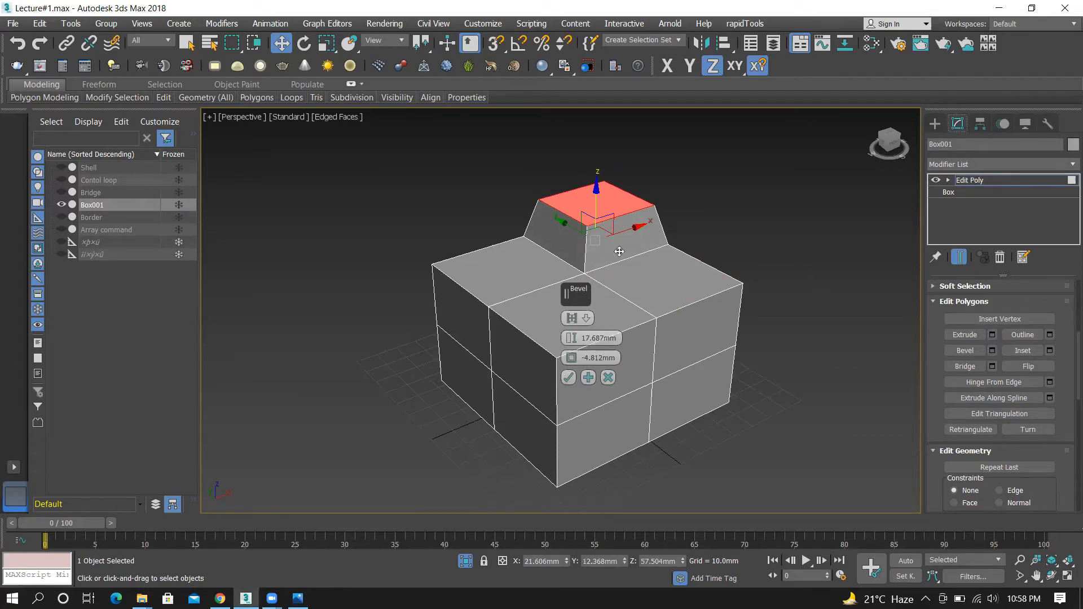
pyautogui.click(609, 382)
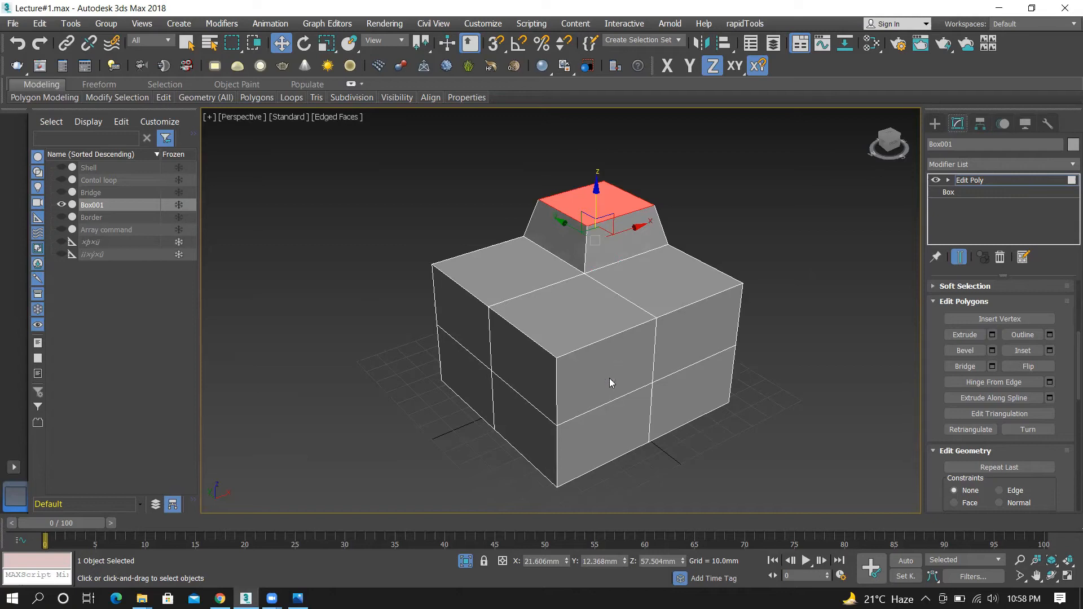
pyautogui.click(794, 258)
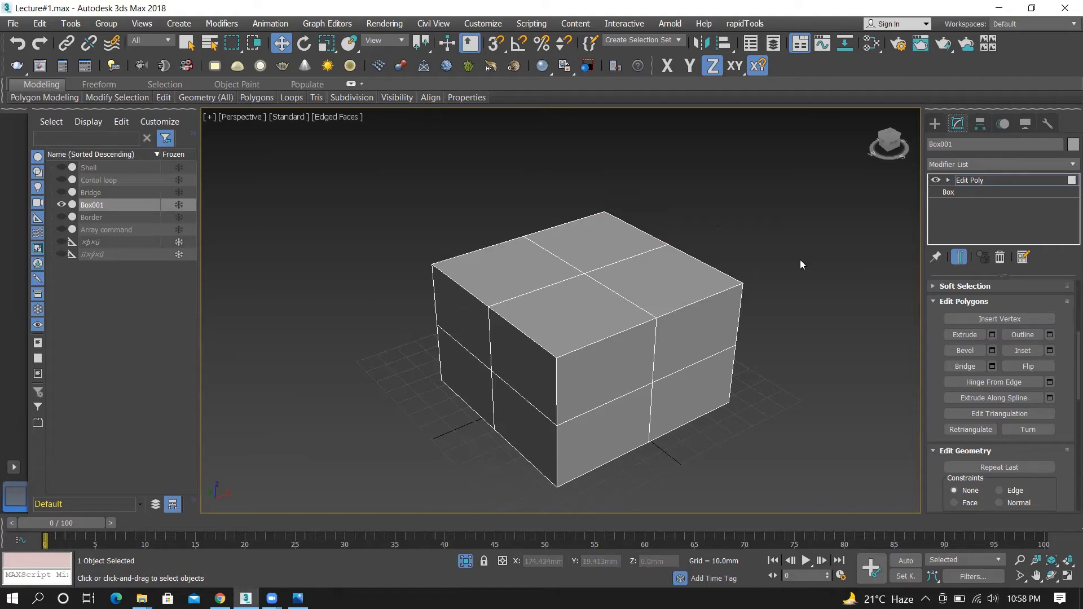
# Select all four top polygons of Box001 and inset them as a group by about 12.6 mm
pyautogui.scroll(3, 1066, 349)
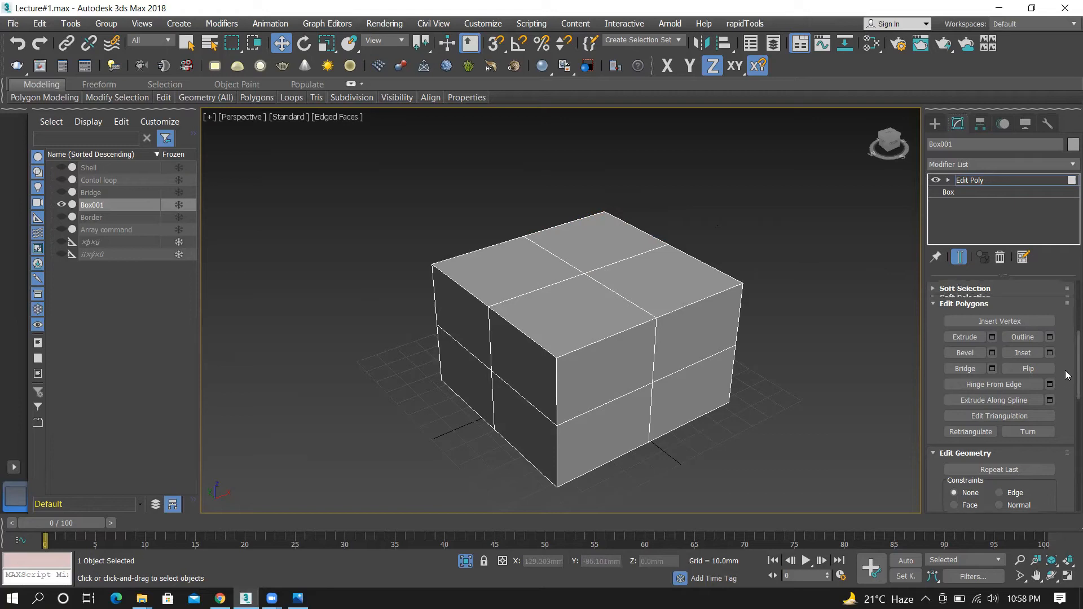
pyautogui.click(539, 312)
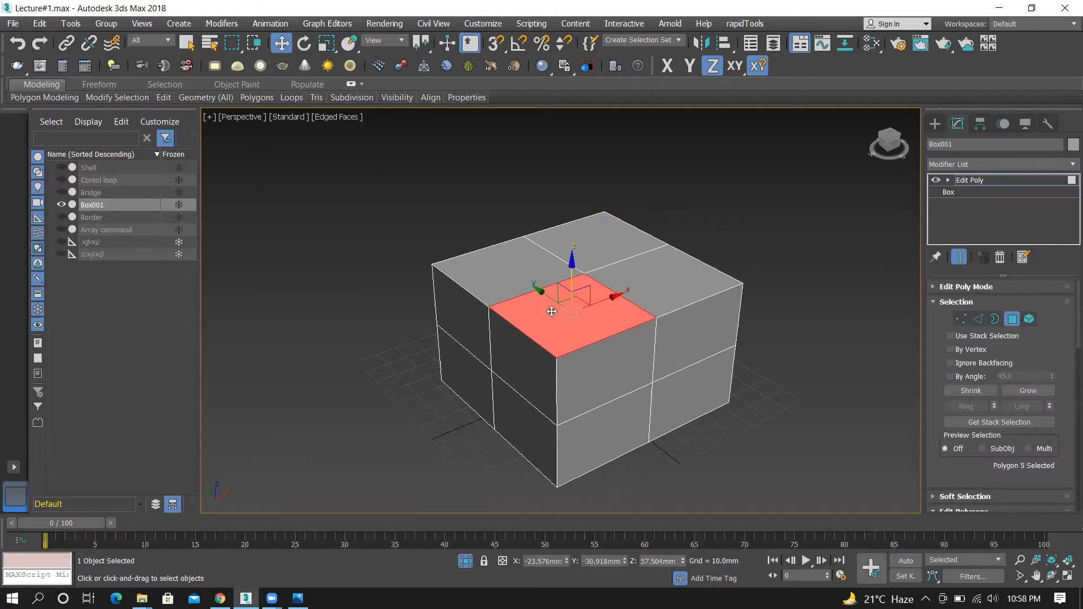
pyautogui.keyDown('ctrl'); pyautogui.click(528, 271); pyautogui.keyUp('ctrl')
pyautogui.keyDown('ctrl'); pyautogui.click(617, 240); pyautogui.keyUp('ctrl')
pyautogui.keyDown('ctrl'); pyautogui.click(640, 287); pyautogui.keyUp('ctrl')
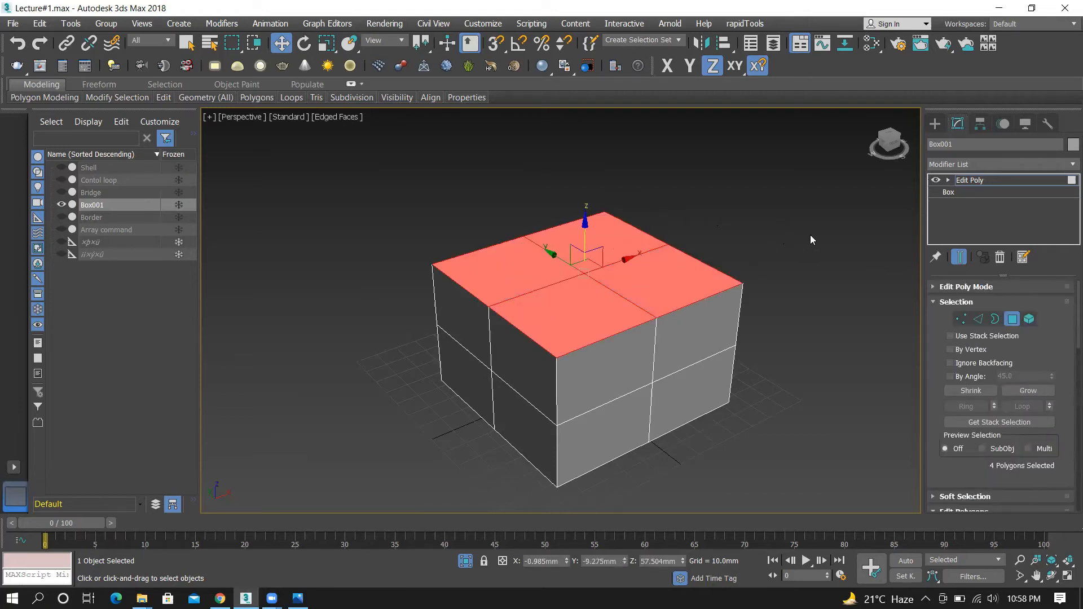
pyautogui.scroll(-3, 1067, 379)
pyautogui.scroll(-2, 1068, 380)
pyautogui.scroll(1, 1025, 386)
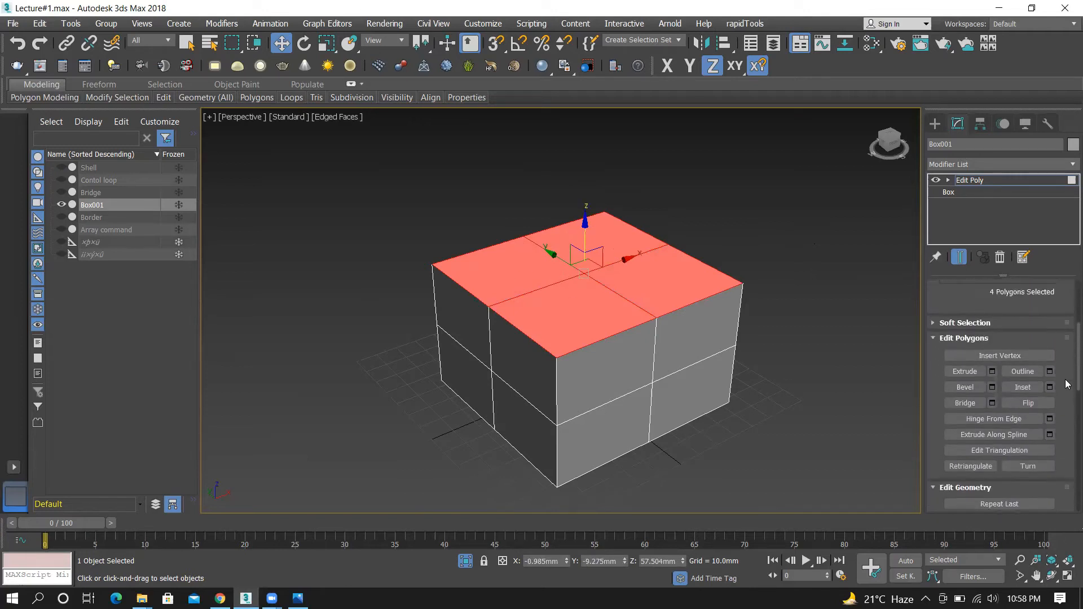
pyautogui.click(1013, 388)
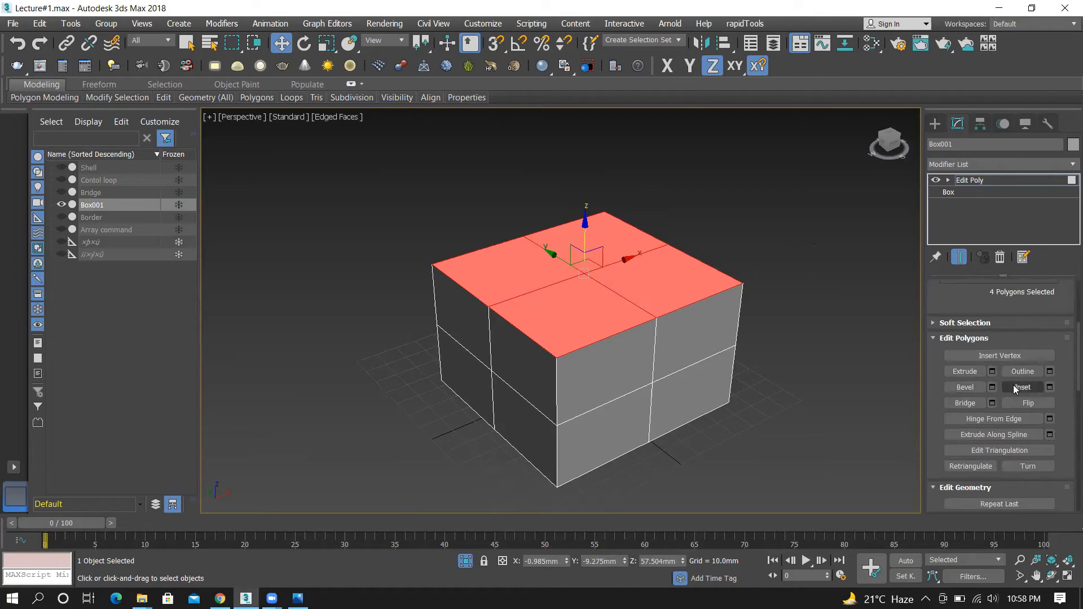
pyautogui.click(1049, 387)
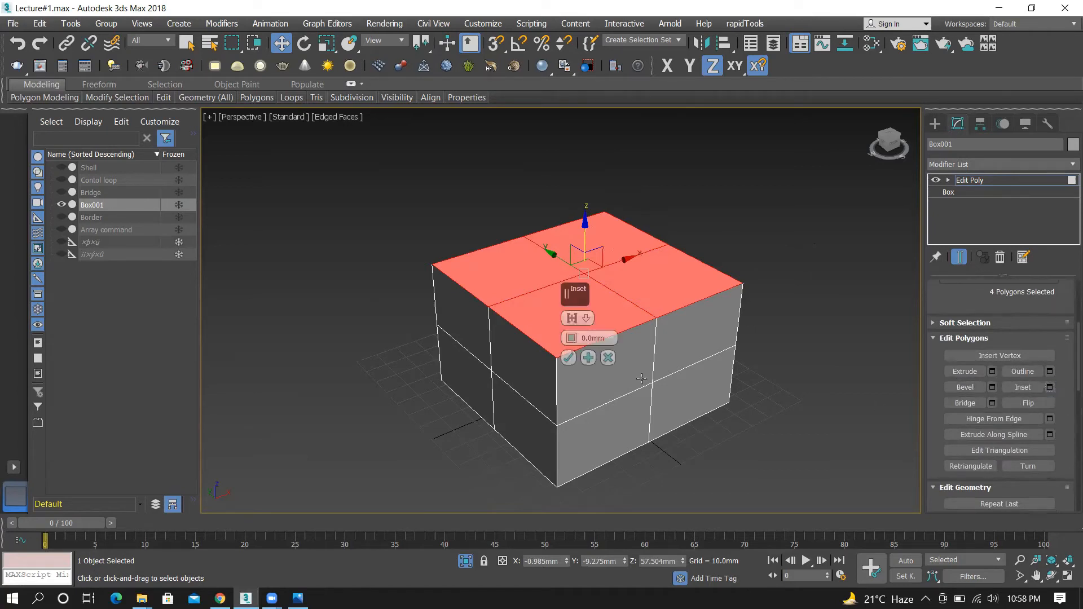
pyautogui.moveTo(571, 338); pyautogui.dragTo(587, 278)
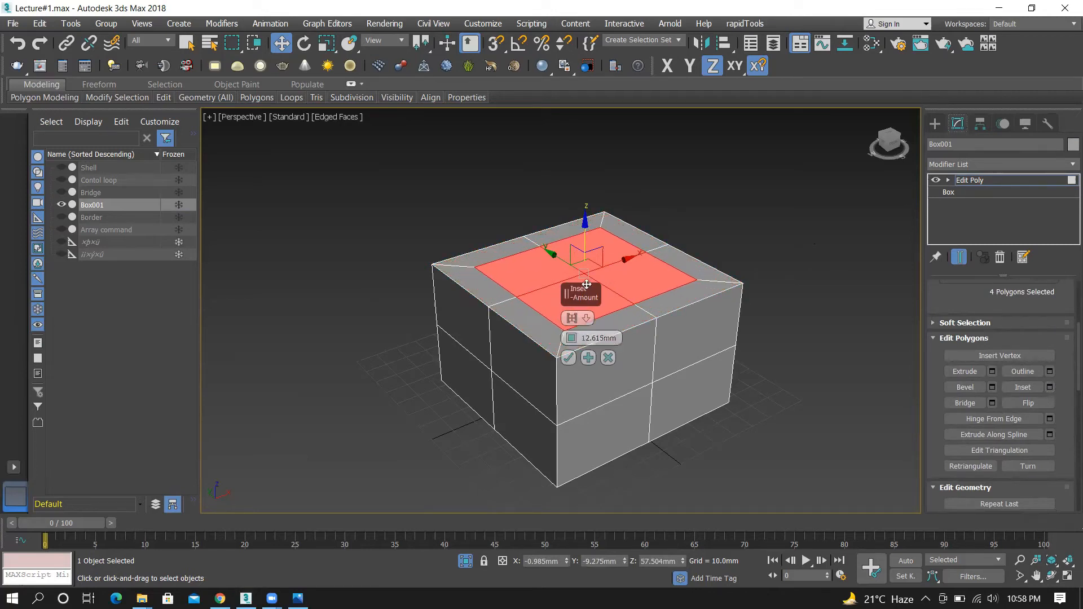
pyautogui.click(568, 357)
# Extrude the four inset top polygons upward about 35.6 mm and clear the polygon selection
pyautogui.click(992, 371)
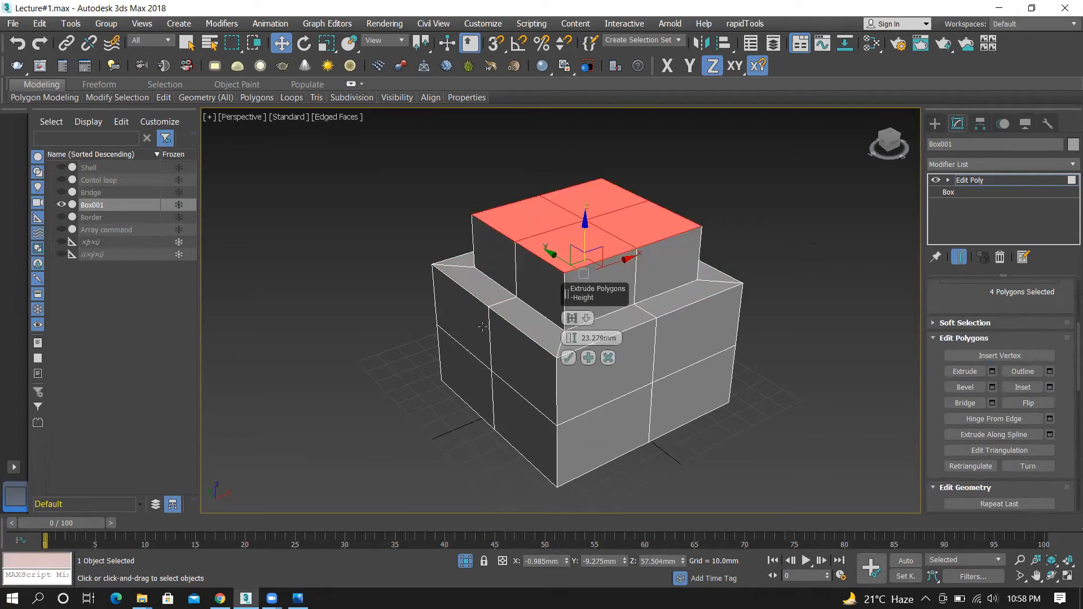
pyautogui.moveTo(578, 309); pyautogui.dragTo(578, 304)
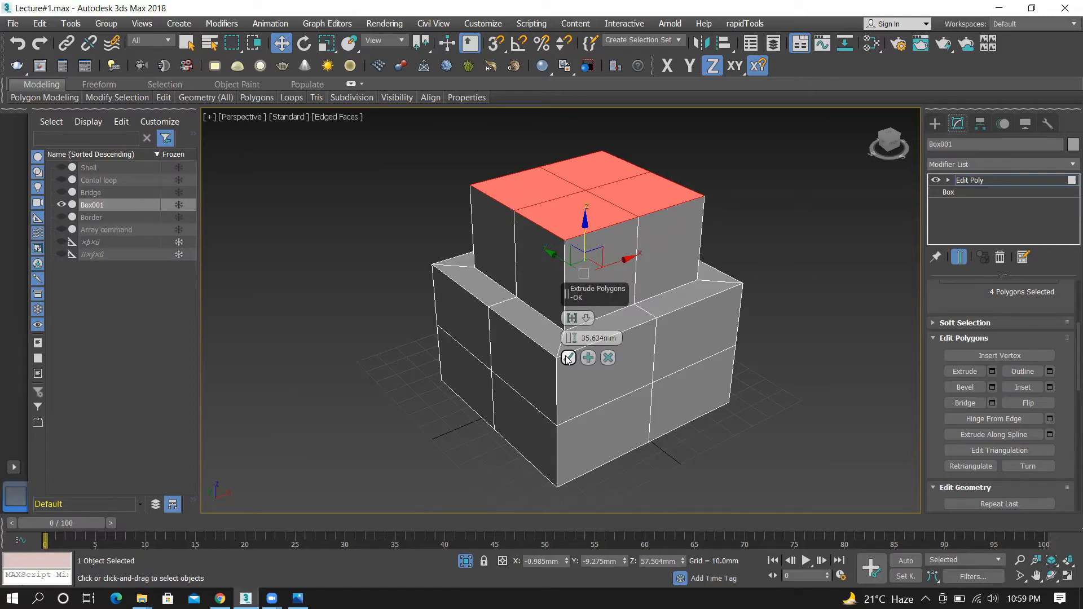
pyautogui.click(568, 357)
pyautogui.click(773, 307)
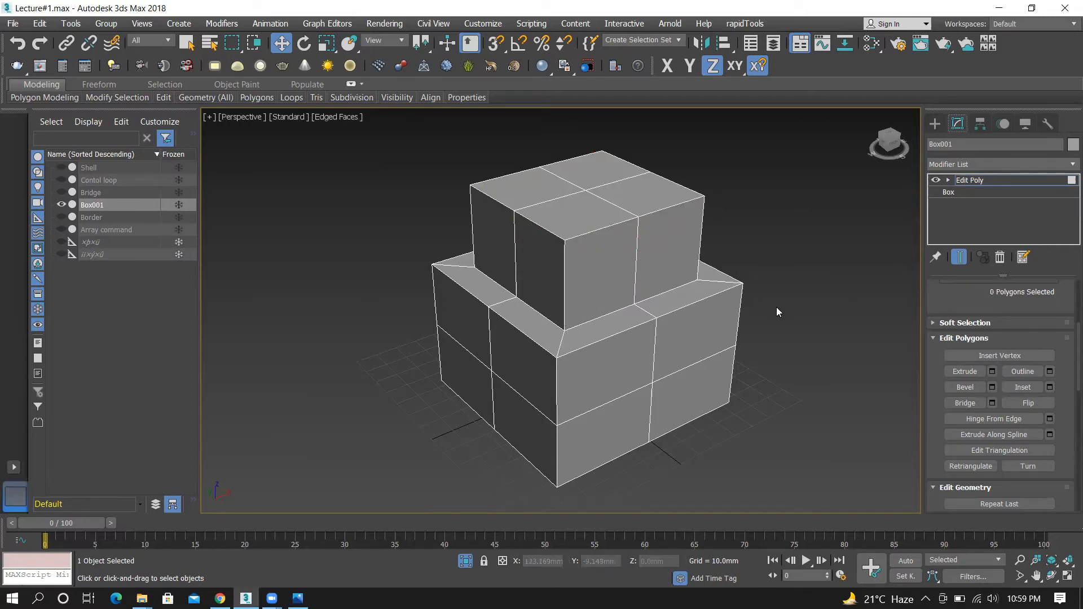
pyautogui.keyDown('alt'); pyautogui.moveTo(778, 312); pyautogui.dragTo(636, 276, button='middle'); pyautogui.keyUp('alt')
pyautogui.moveTo(636, 276); pyautogui.dragTo(550, 314)
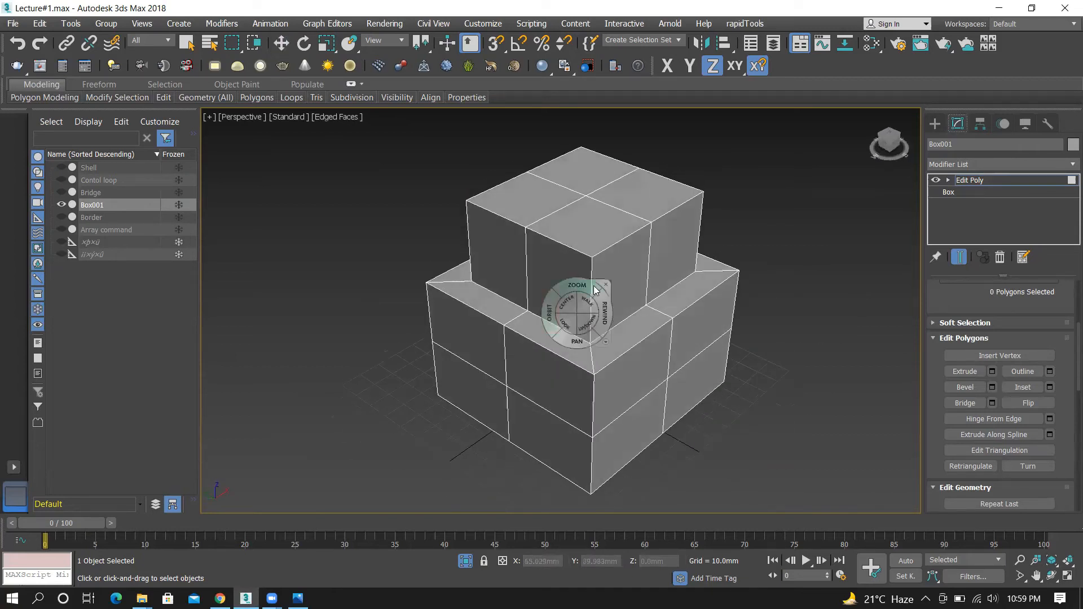
pyautogui.click(605, 283)
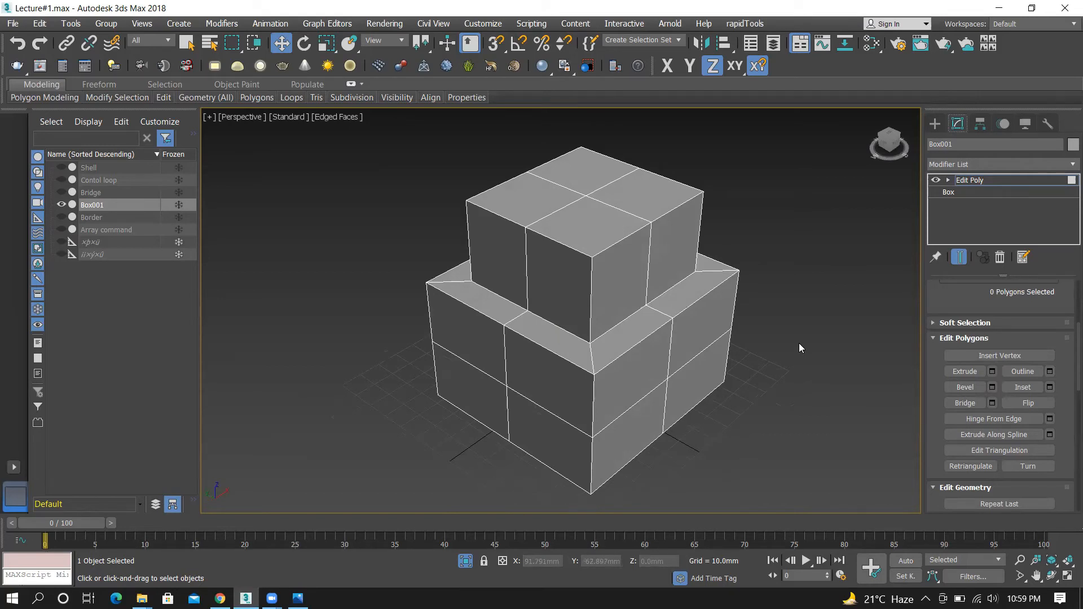
# Undo the extrusion and inset of Box001's top polygons and clear the polygon selection
pyautogui.hotkey('ctrl', 'z')
pyautogui.hotkey('ctrl', 'z')
pyautogui.hotkey('ctrl', 'z')
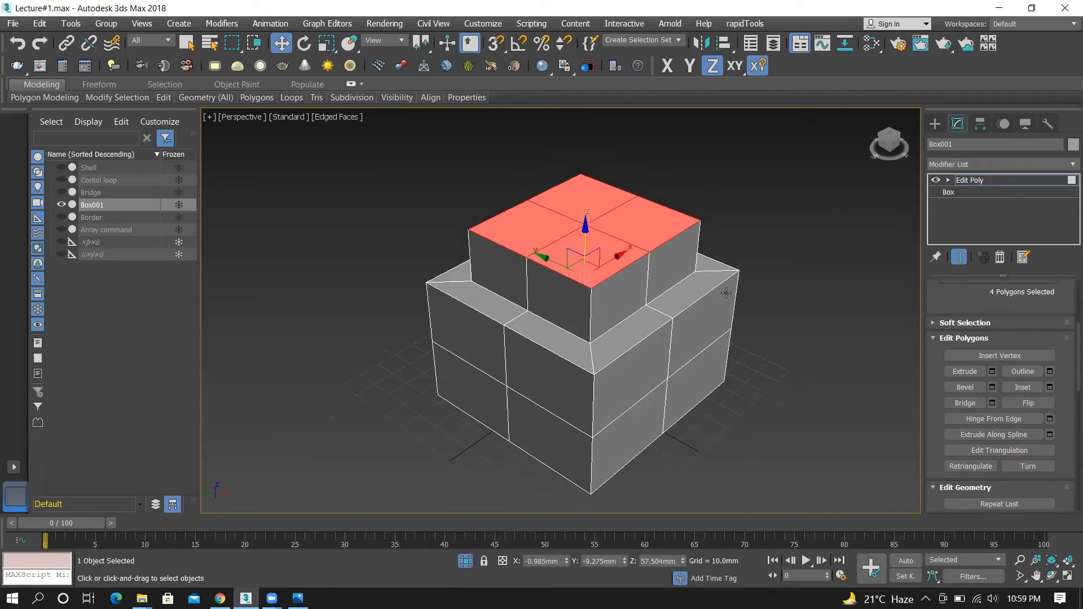
pyautogui.hotkey('ctrl', 'z')
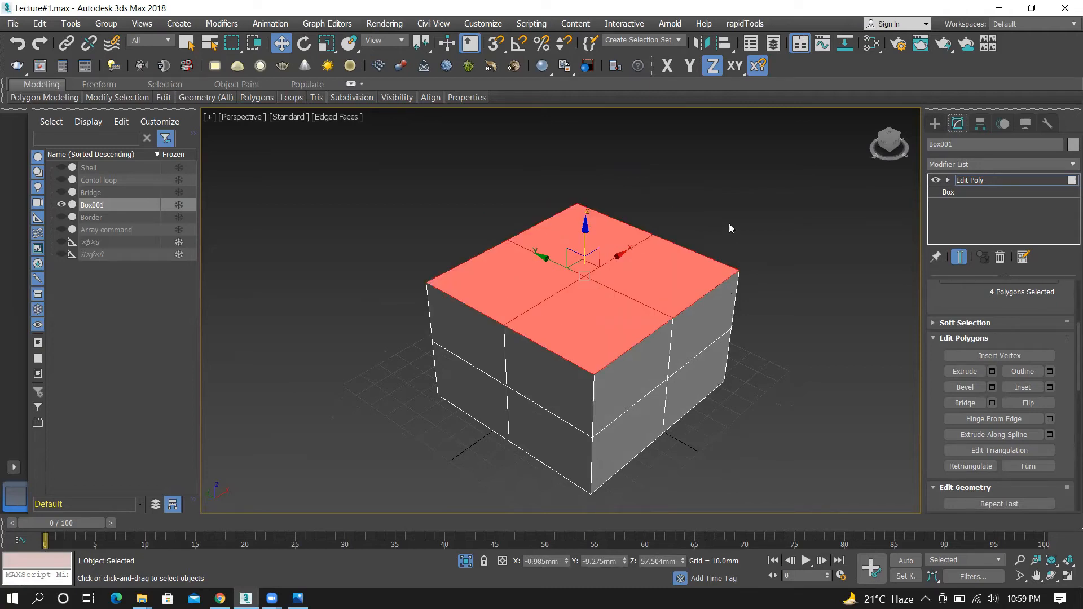
pyautogui.scroll(-2, 617, 250)
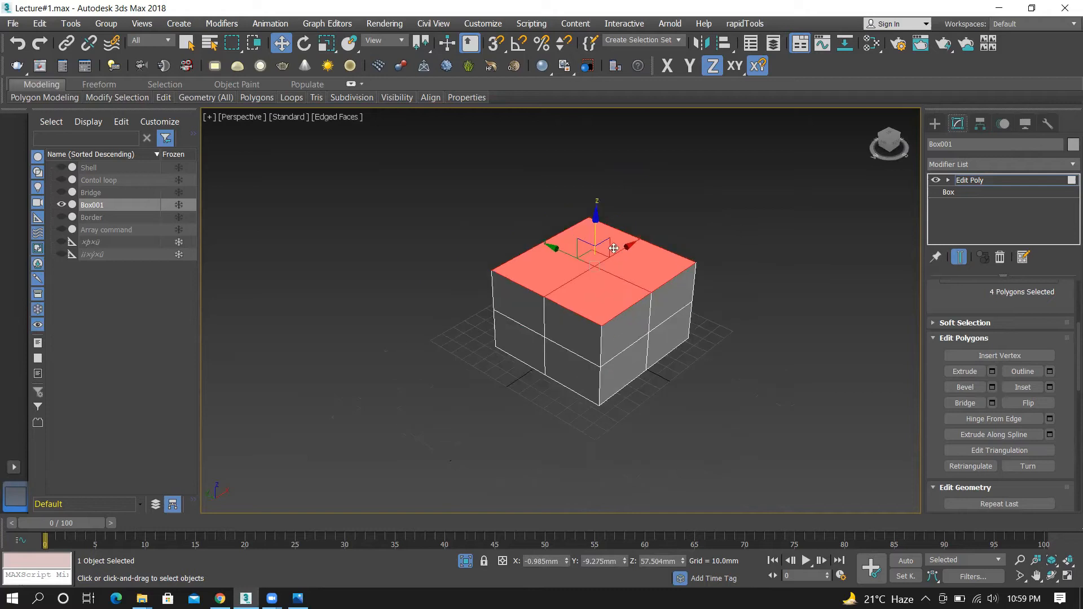
pyautogui.scroll(2, 608, 336)
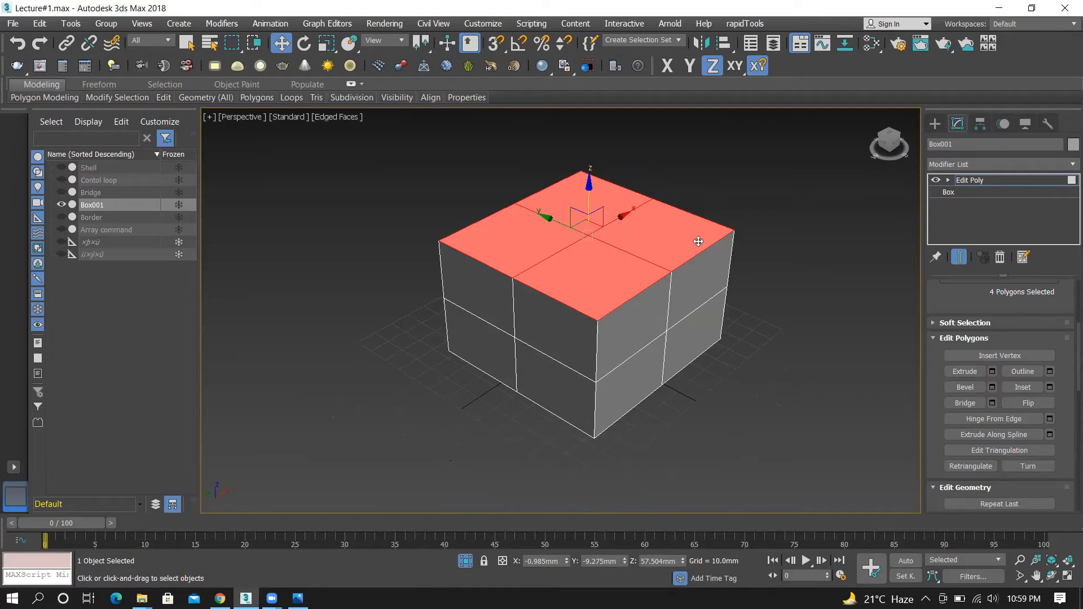
pyautogui.scroll(-2, 510, 297)
pyautogui.scroll(2, 554, 281)
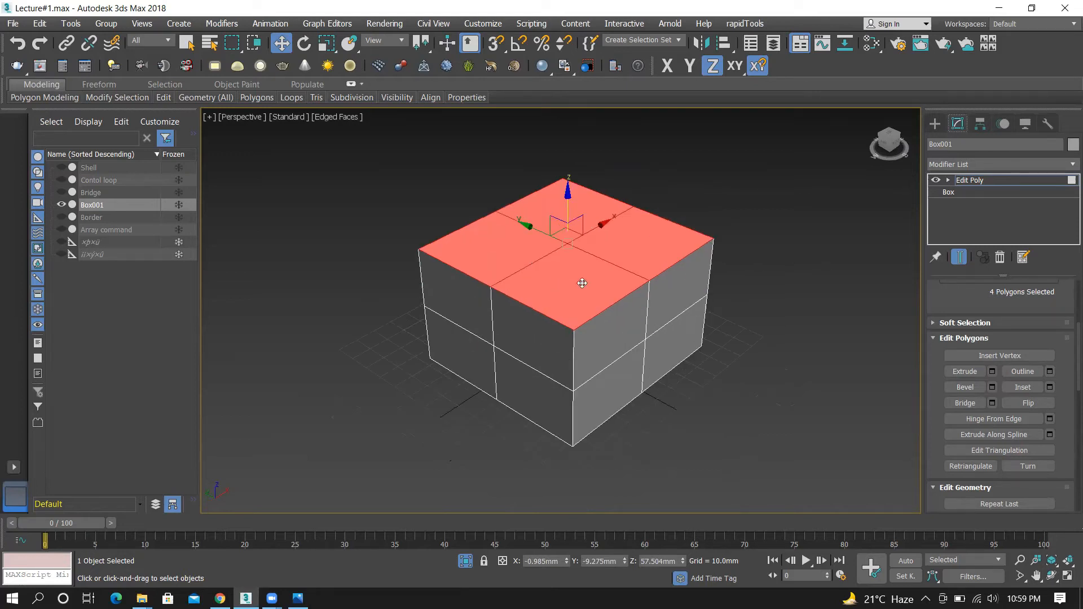
pyautogui.click(724, 184)
pyautogui.click(595, 235)
pyautogui.click(691, 190)
pyautogui.moveTo(377, 160); pyautogui.dragTo(772, 504)
pyautogui.click(727, 343)
pyautogui.moveTo(370, 163); pyautogui.dragTo(777, 479)
pyautogui.click(739, 392)
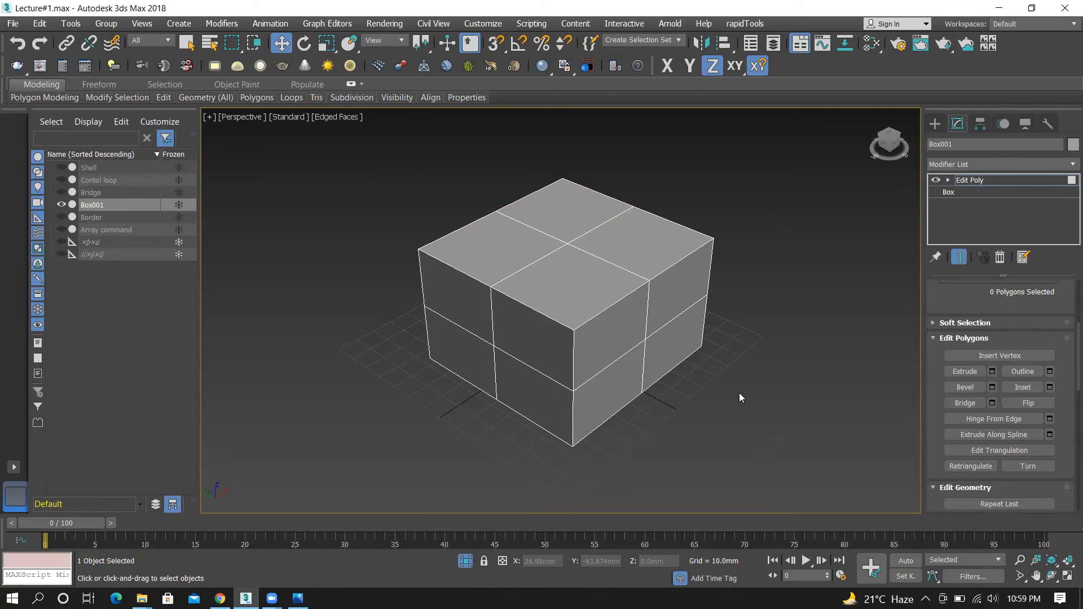
pyautogui.click(567, 332)
pyautogui.click(784, 270)
# Add a TurboSmooth modifier with 3 iterations to Box001 and view it without edged faces
pyautogui.click(971, 163)
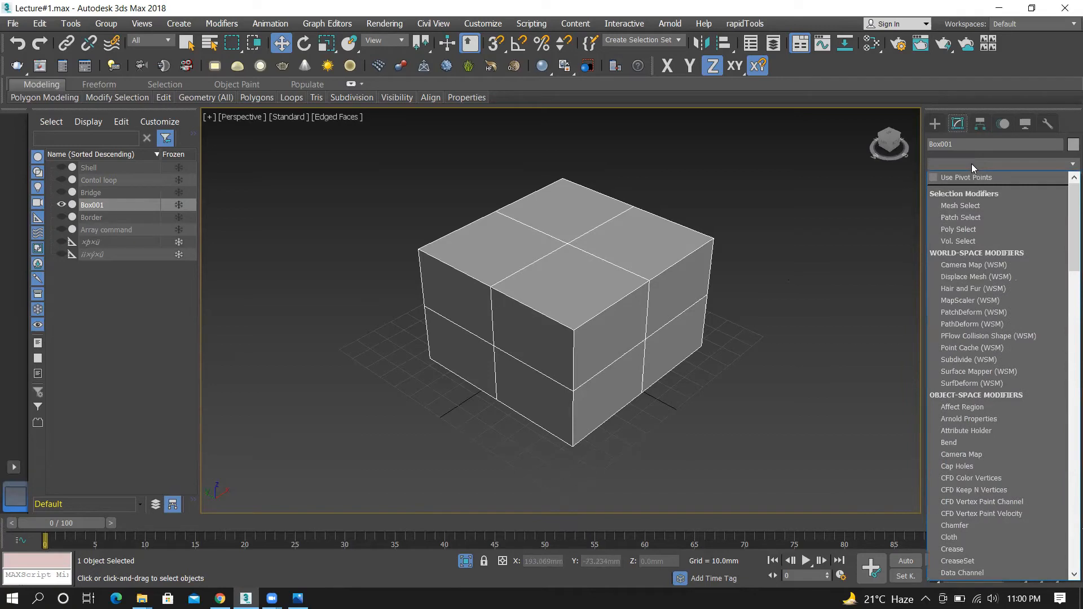
pyautogui.write('tu')
pyautogui.press('Return')
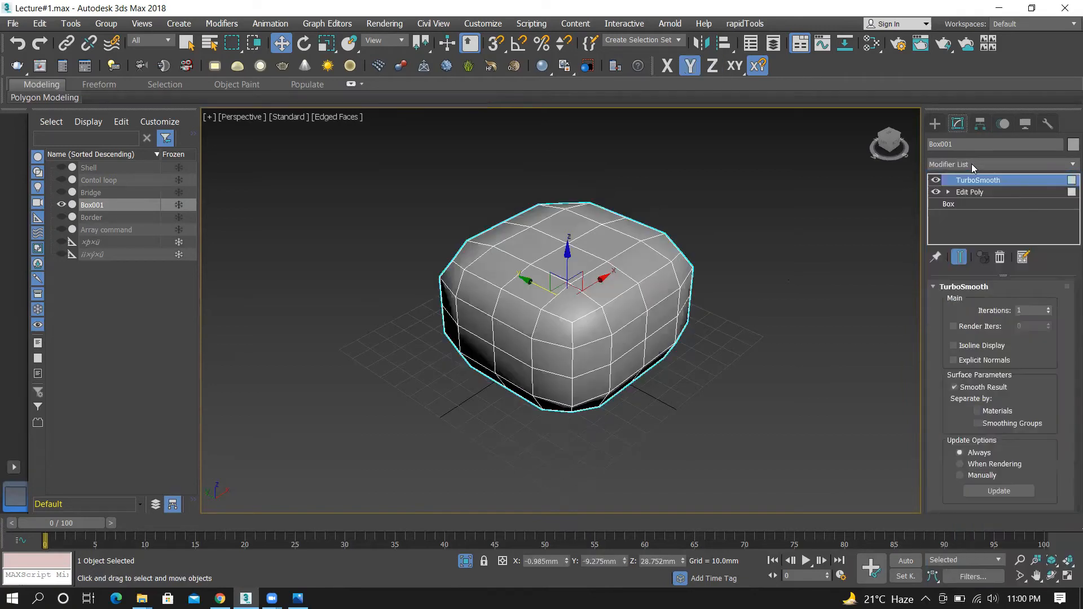
pyautogui.click(1048, 308)
pyautogui.click(757, 234)
pyautogui.press('F4')
pyautogui.click(580, 265)
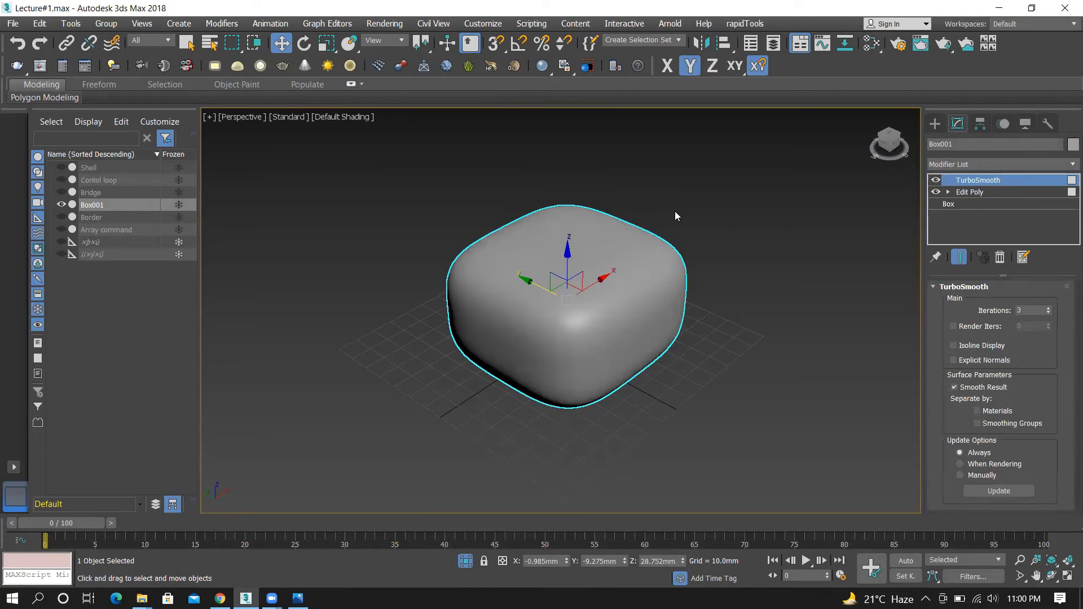
# Delete the TurboSmooth modifier from Box001 and turn the edged faces display back on
pyautogui.rightClick(978, 180)
pyautogui.click(935, 201)
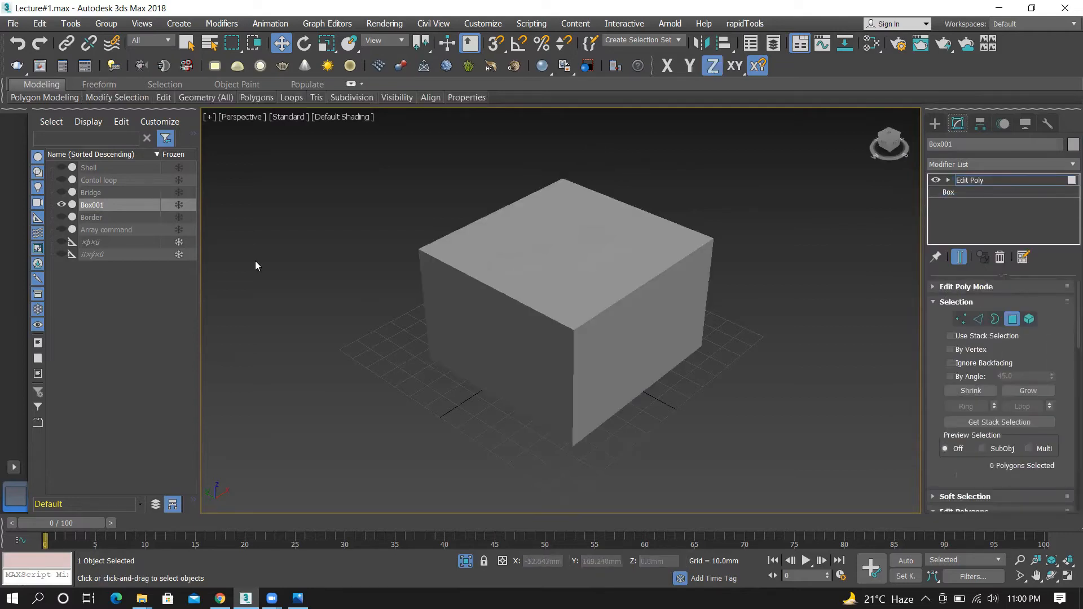
pyautogui.press('F4')
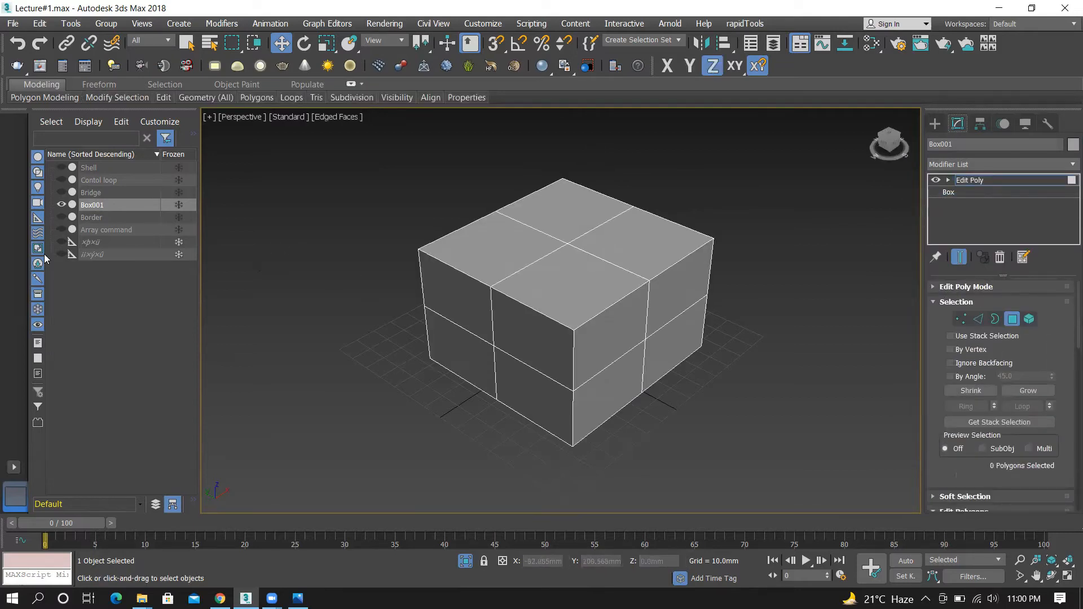
# Hide Box001 and unhide the Contol loop object
pyautogui.click(62, 204)
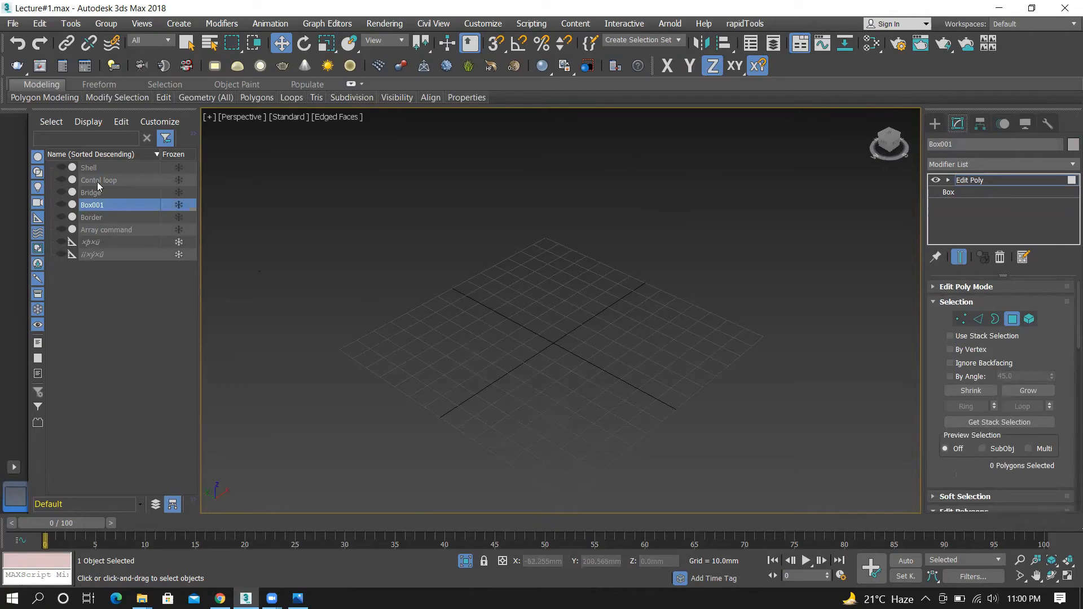
pyautogui.click(62, 179)
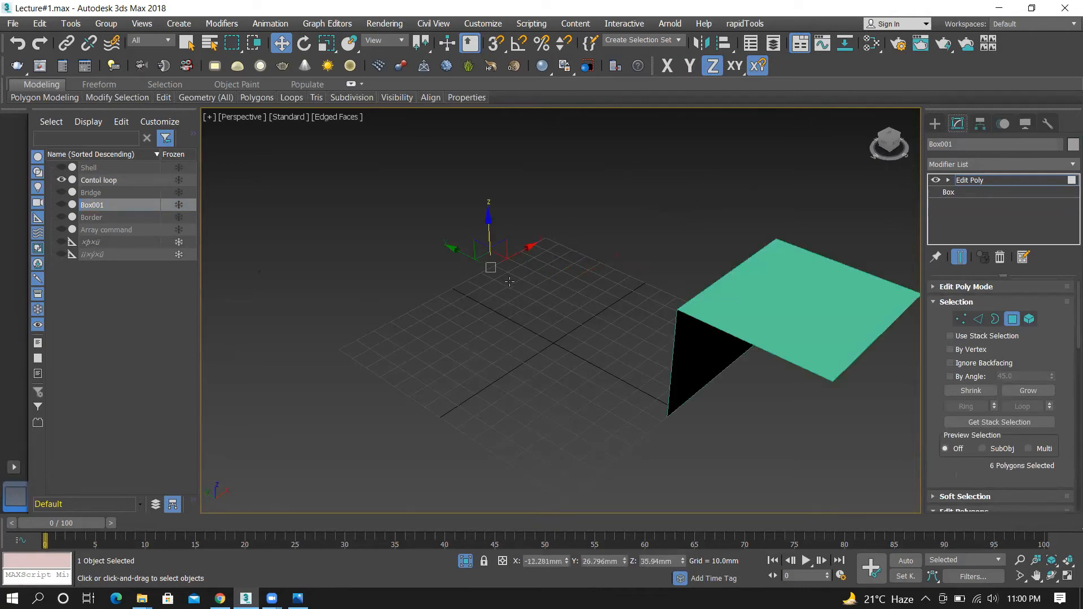
pyautogui.keyDown('alt'); pyautogui.moveTo(492, 268); pyautogui.dragTo(406, 267, button='middle'); pyautogui.keyUp('alt')
pyautogui.moveTo(407, 268); pyautogui.dragTo(569, 231)
pyautogui.click(567, 229)
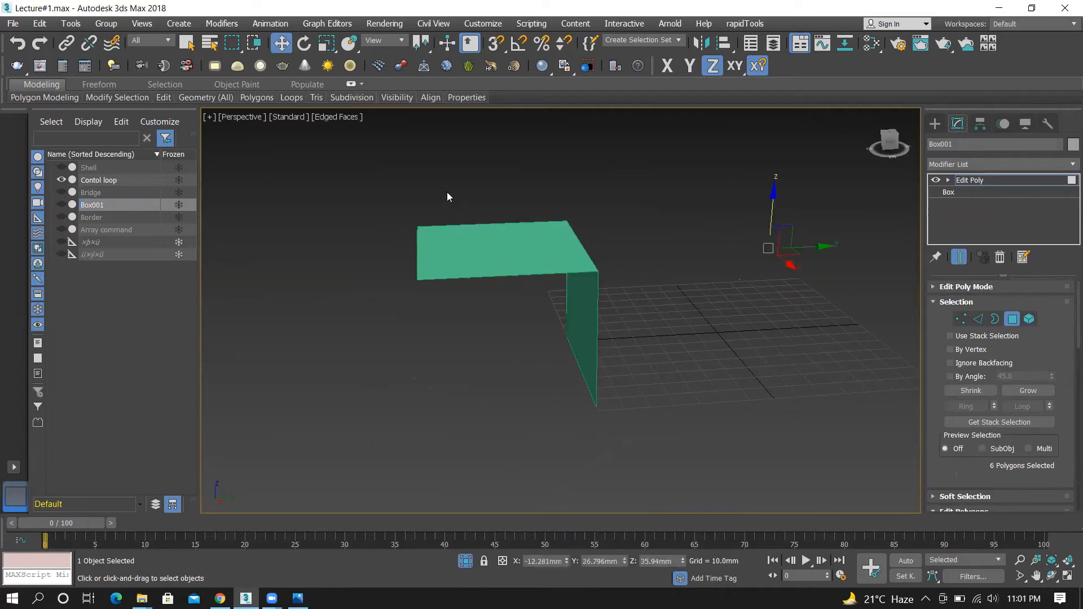
pyautogui.moveTo(715, 455); pyautogui.dragTo(716, 456)
pyautogui.moveTo(712, 272); pyautogui.dragTo(849, 259)
pyautogui.click(679, 278)
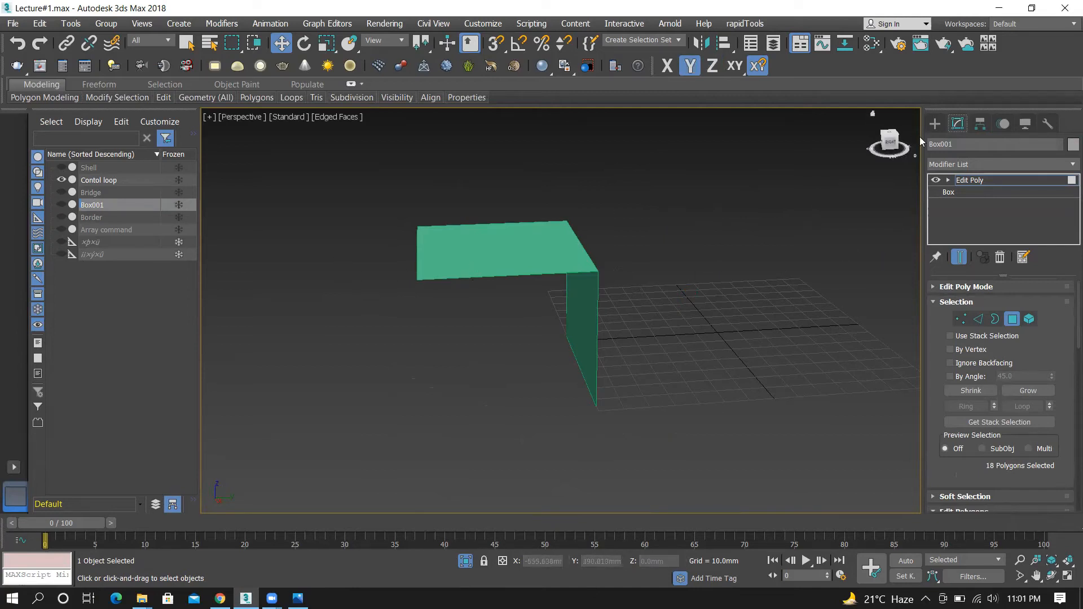
# Leave Box001's polygon editing, select the Contol loop object and move it about 88.6 mm along Y toward the grid centre
pyautogui.click(935, 123)
pyautogui.click(505, 250)
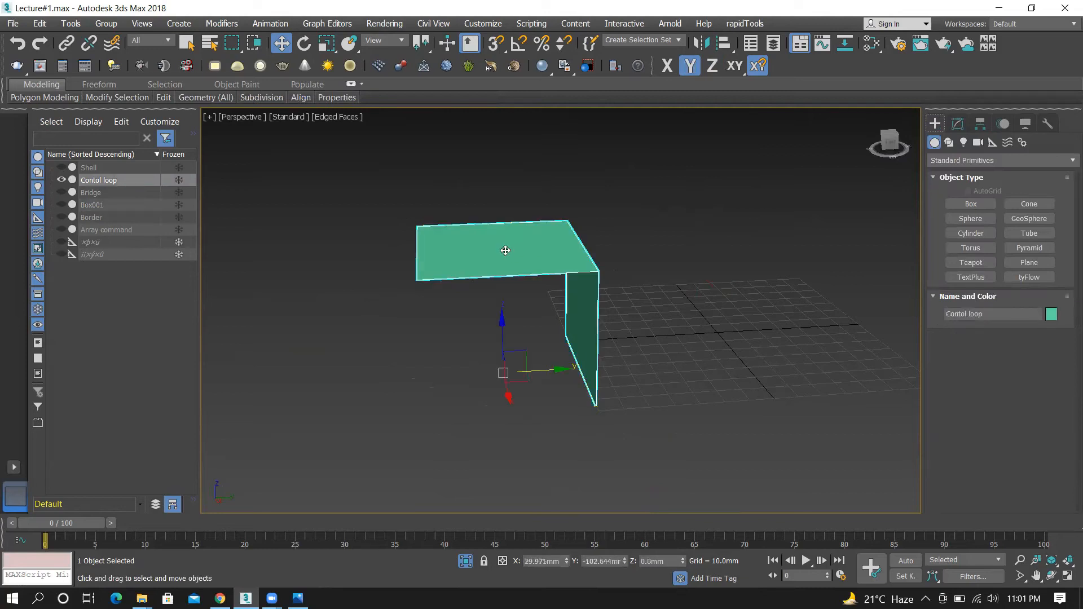
pyautogui.moveTo(489, 283); pyautogui.dragTo(433, 296, button='middle')
pyautogui.hotkey('shift', 'w')
pyautogui.moveTo(635, 271); pyautogui.dragTo(545, 324)
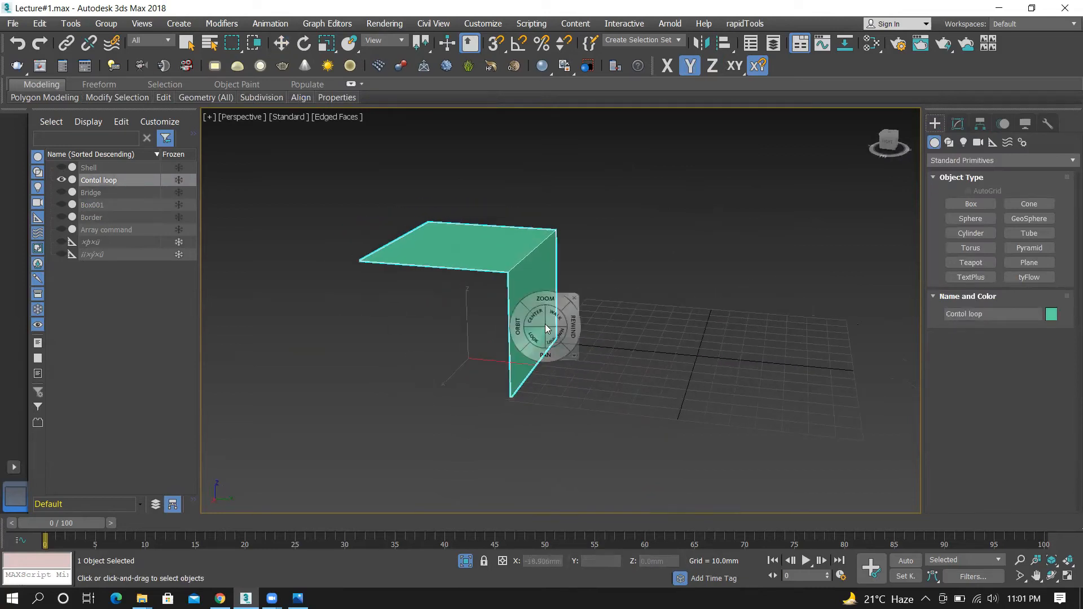
pyautogui.click(574, 298)
pyautogui.press('w')
pyautogui.moveTo(507, 361); pyautogui.dragTo(696, 370)
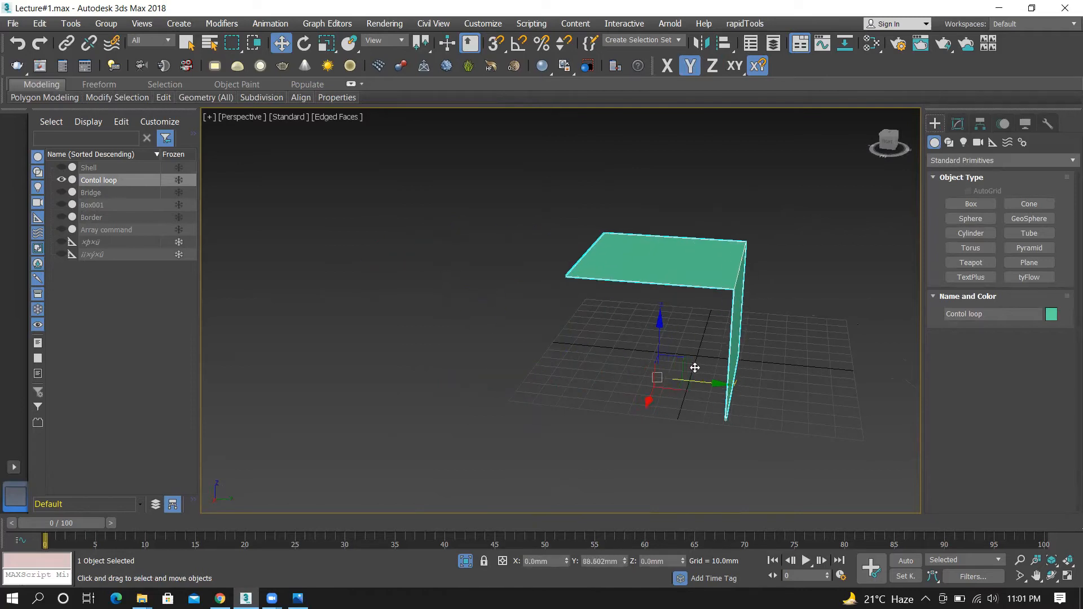
# Add a TurboSmooth modifier to the Contol loop object and set its iterations to 2
pyautogui.hotkey('shift', 'w')
pyautogui.moveTo(796, 299); pyautogui.dragTo(358, 338)
pyautogui.scroll(3, 568, 262)
pyautogui.scroll(2, 568, 260)
pyautogui.keyDown('alt'); pyautogui.moveTo(567, 259); pyautogui.dragTo(606, 262, button='middle'); pyautogui.keyUp('alt')
pyautogui.scroll(-2, 616, 340)
pyautogui.moveTo(616, 341); pyautogui.dragTo(624, 320, button='middle')
pyautogui.press('w')
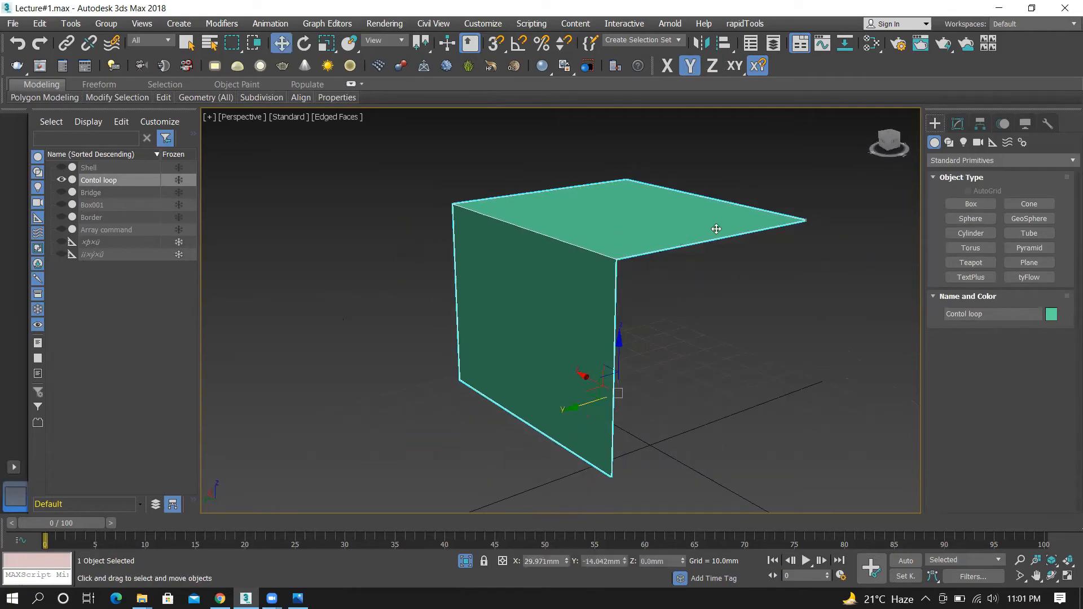
pyautogui.click(957, 123)
pyautogui.click(958, 163)
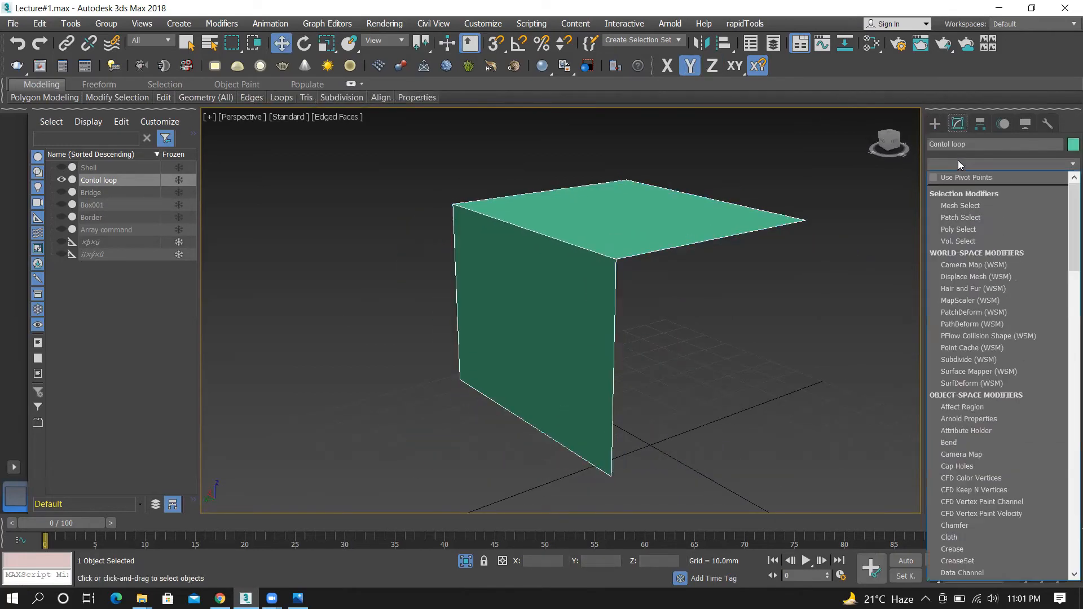
pyautogui.write('tu')
pyautogui.press('Return')
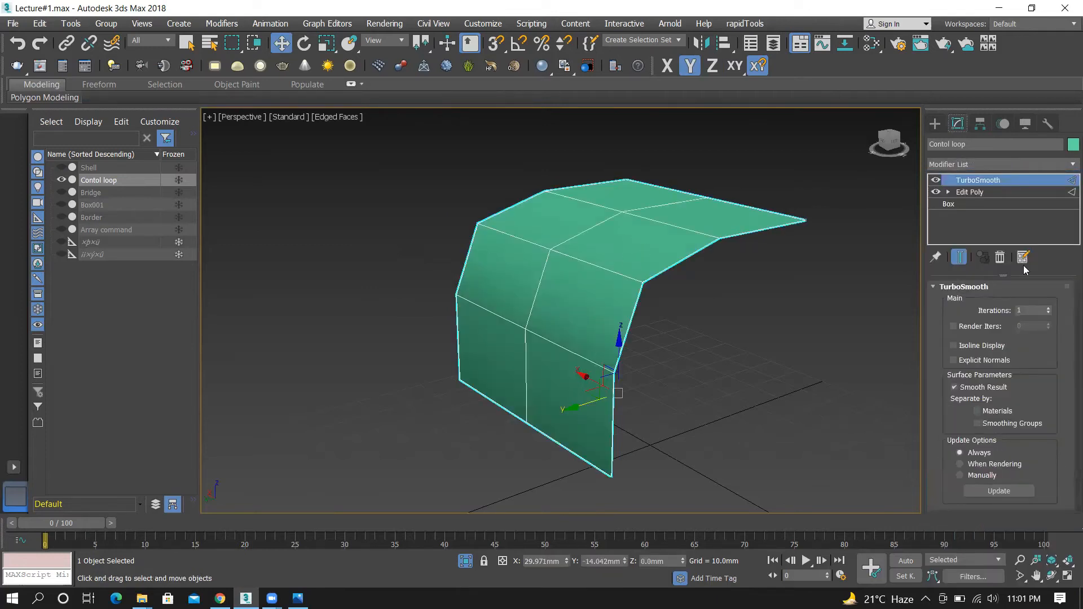
pyautogui.click(1048, 308)
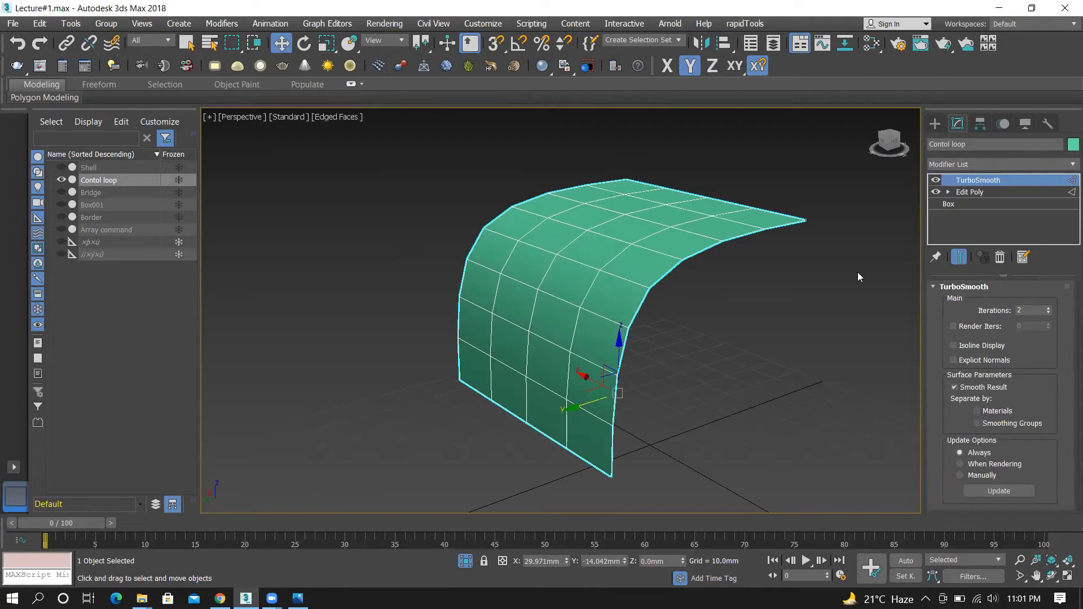
# Return to the Contol loop object's Edit Poly edge level and turn off the TurboSmooth modifier's effect
pyautogui.click(968, 191)
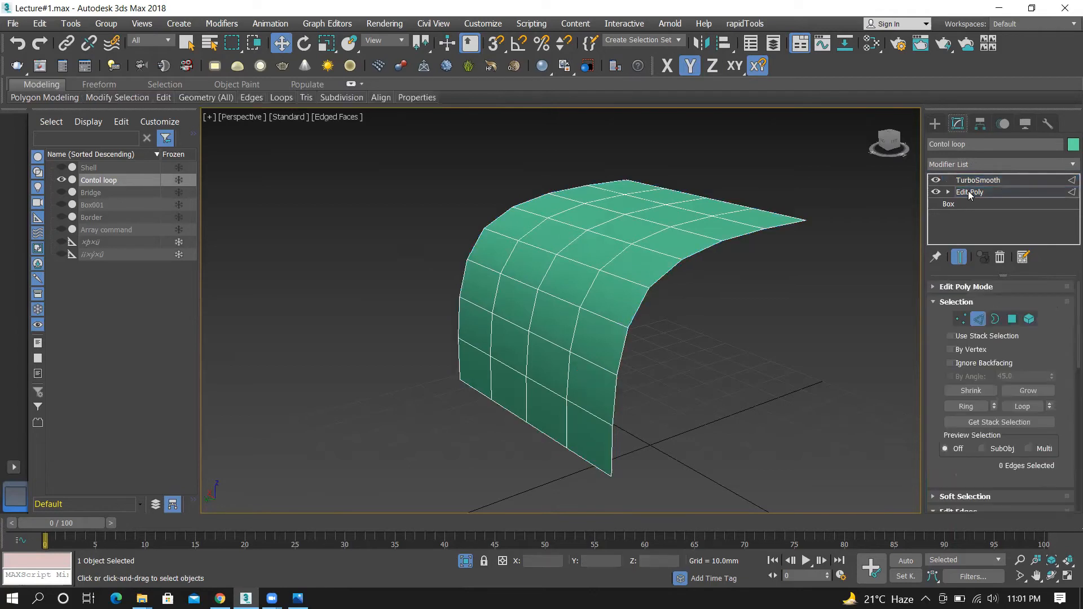
pyautogui.click(936, 181)
pyautogui.keyDown('alt'); pyautogui.moveTo(556, 245); pyautogui.dragTo(465, 282, button='middle'); pyautogui.keyUp('alt')
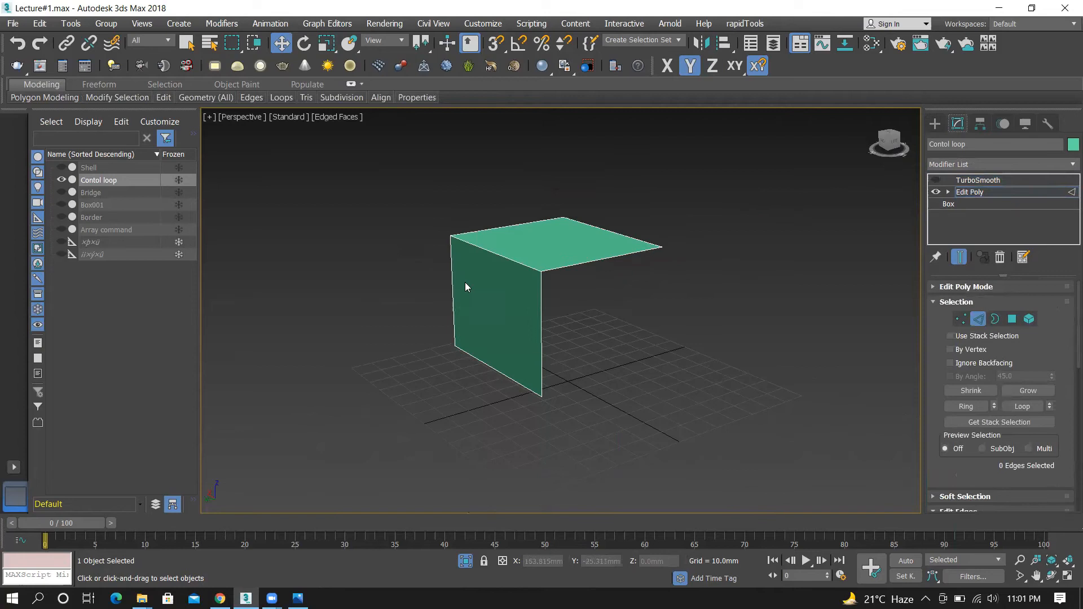
pyautogui.scroll(3, 524, 235)
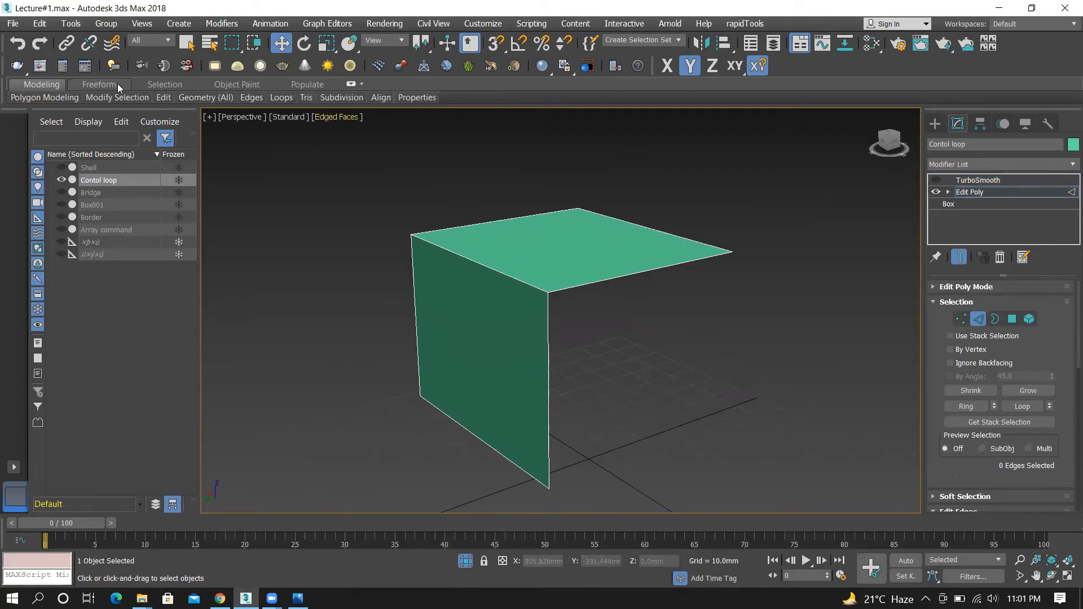
pyautogui.moveTo(163, 102)
pyautogui.moveTo(40, 94)
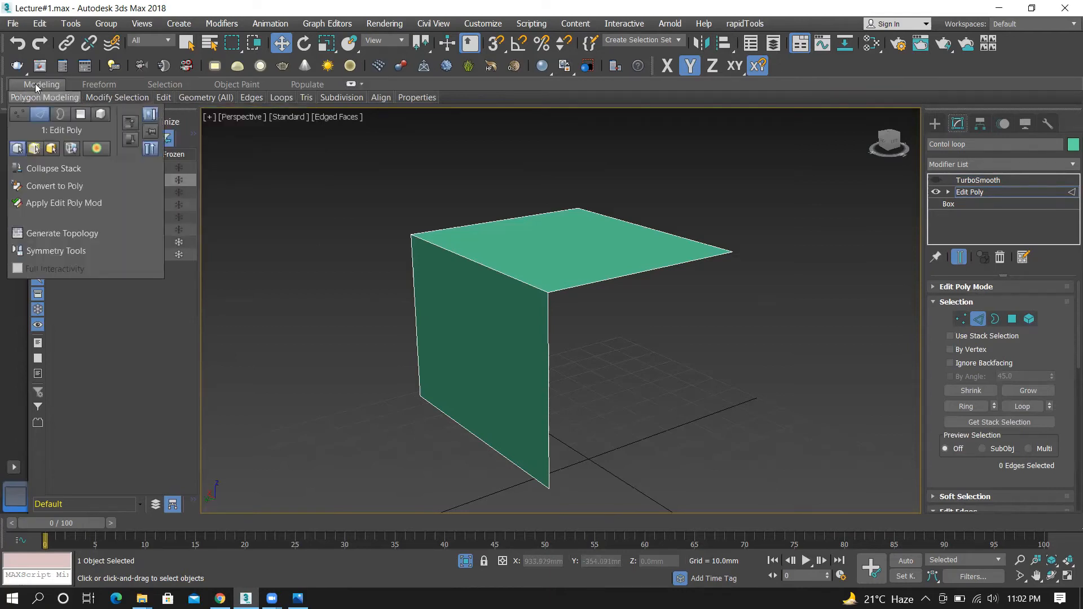
pyautogui.click(99, 84)
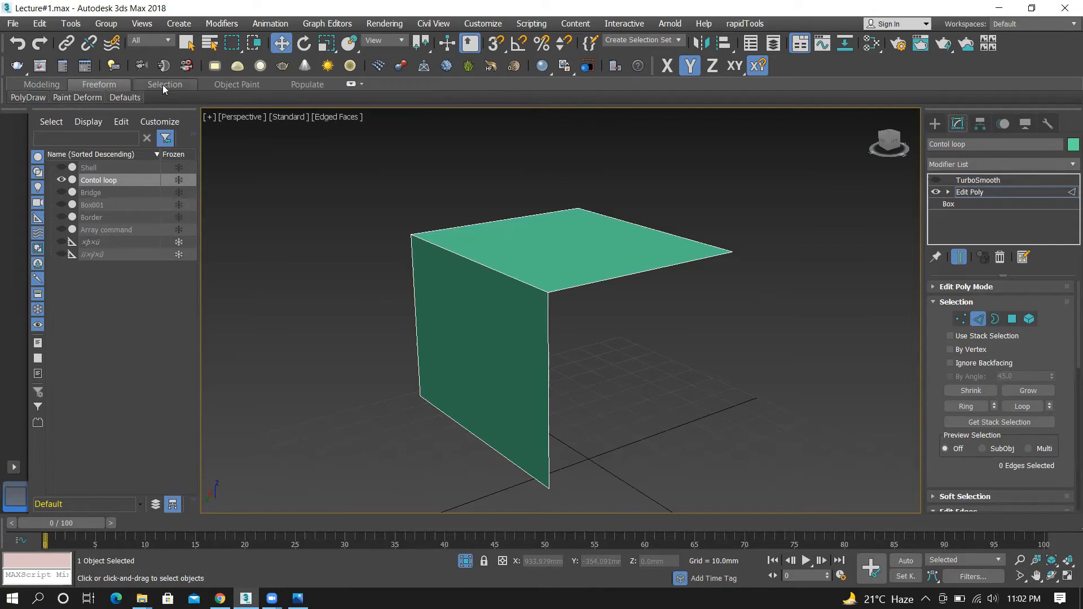
pyautogui.click(165, 85)
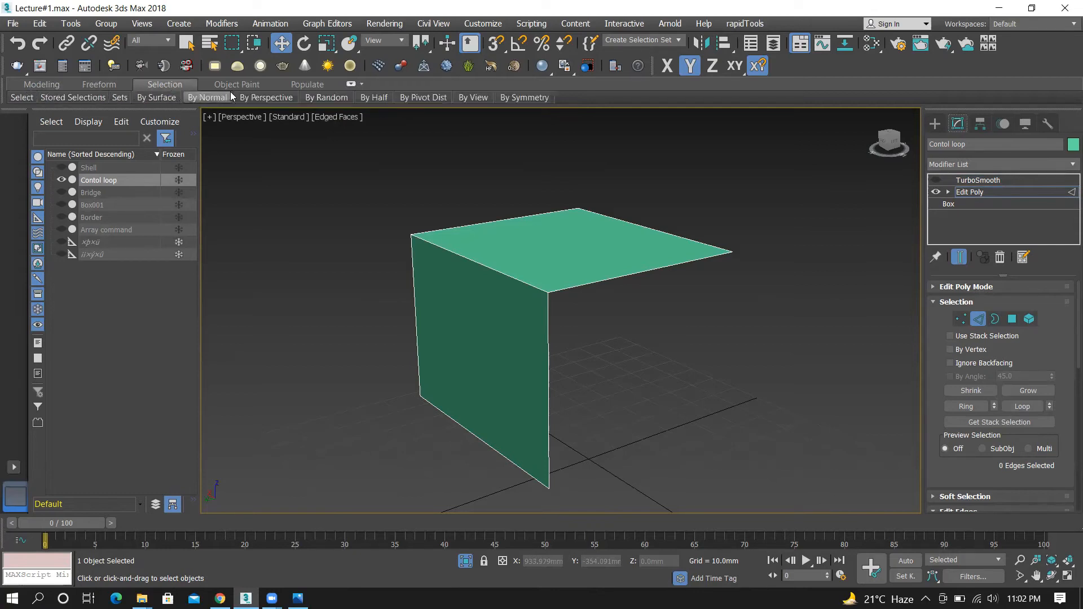
pyautogui.click(237, 85)
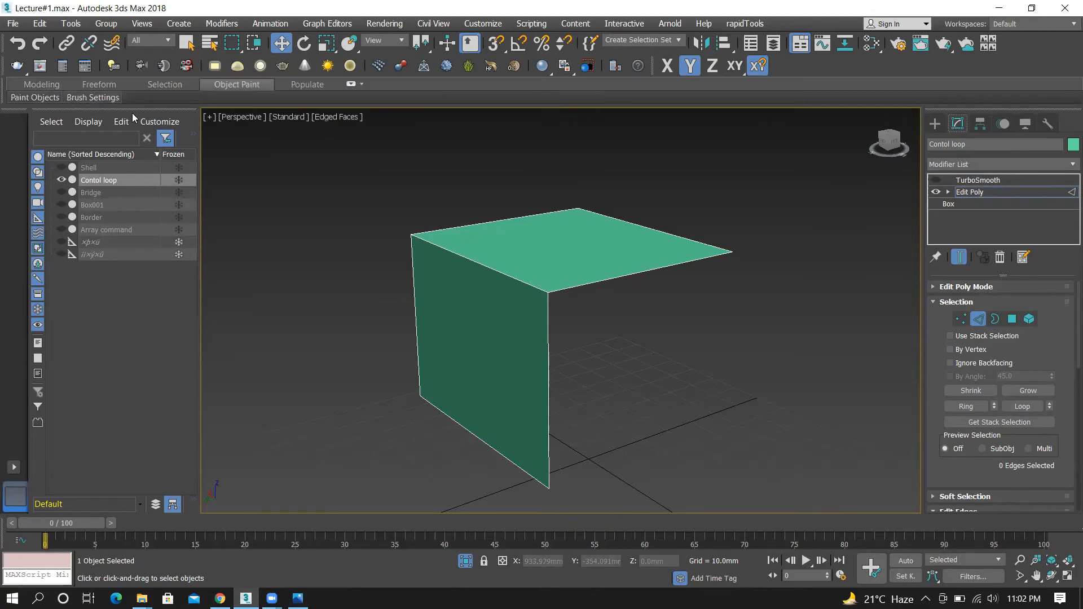
pyautogui.click(37, 84)
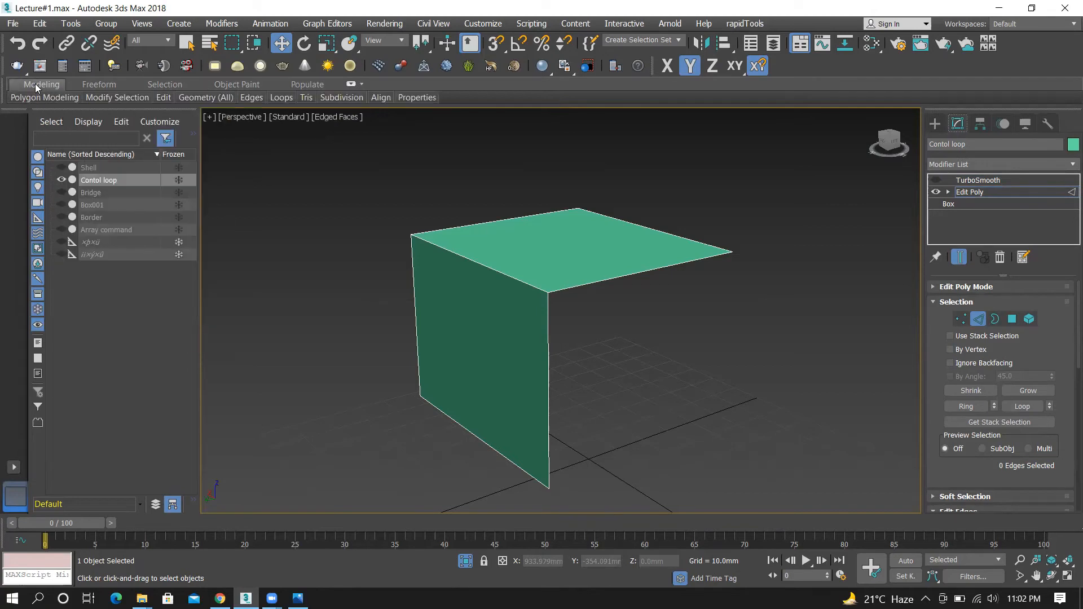
# Insert an edge loop with Swift Loop across the top face, close to its corner edge with the vertical face, and leave the tool
pyautogui.moveTo(163, 98)
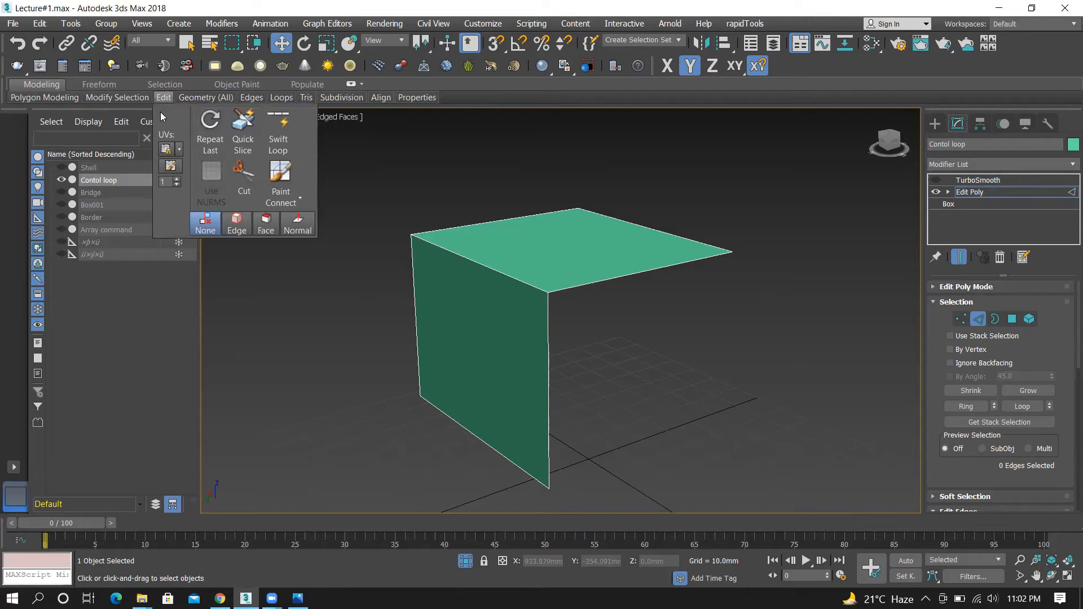
pyautogui.click(279, 133)
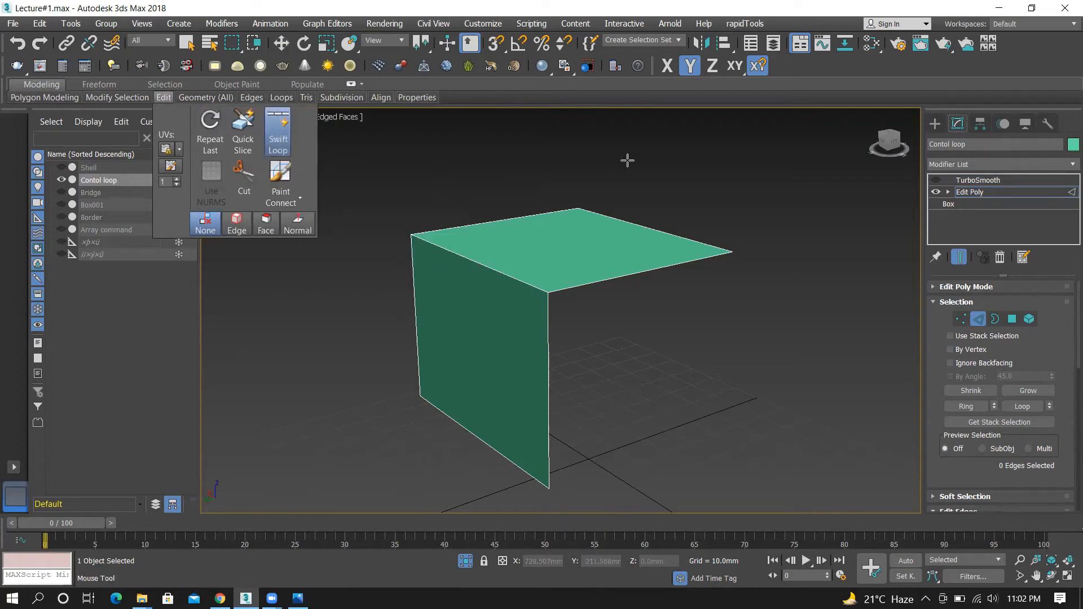
pyautogui.click(543, 303)
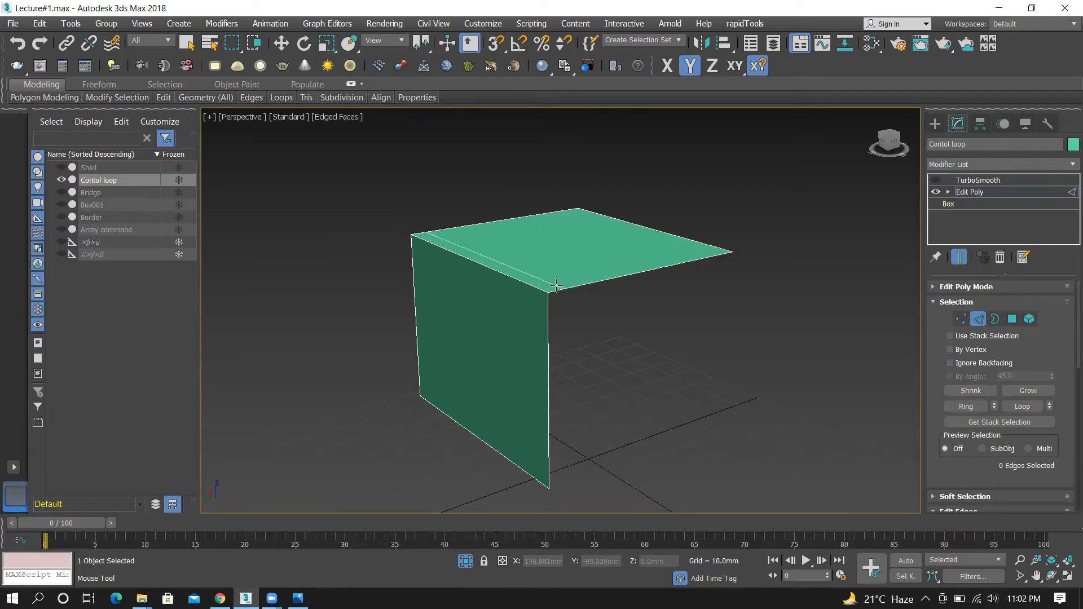
pyautogui.click(555, 286)
pyautogui.scroll(3, 511, 279)
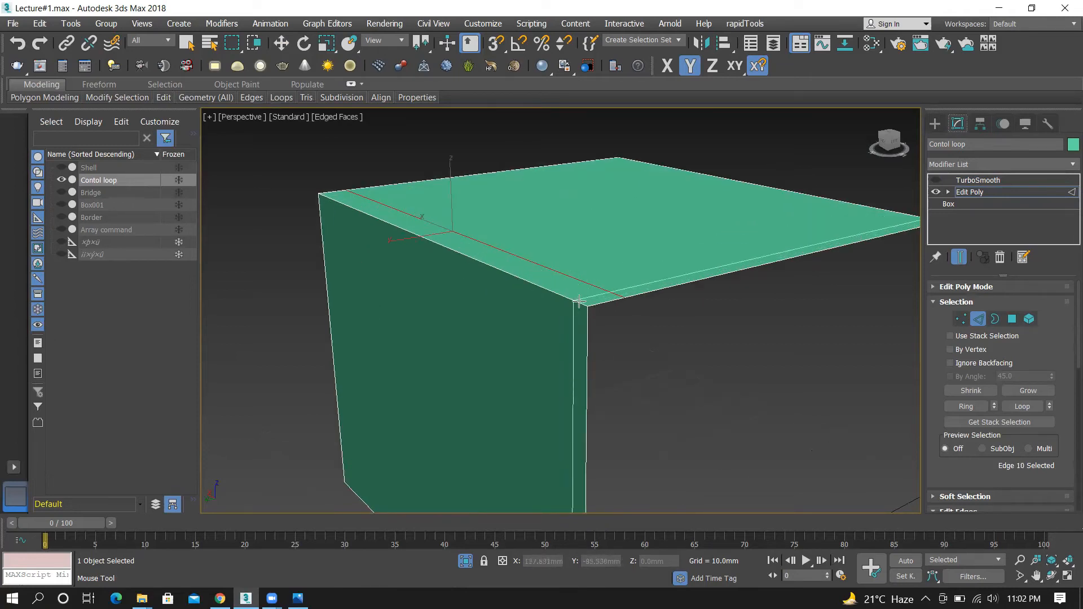
pyautogui.press('w')
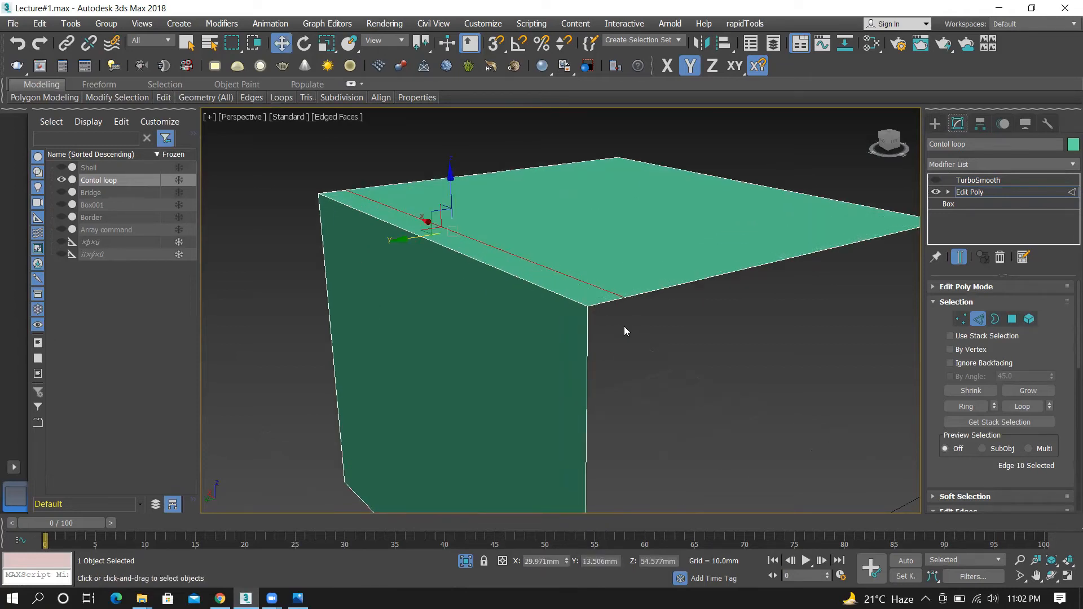
# Move the top face's edge loop about 3.2 mm along Y toward the corner and re-enable TurboSmooth with edged faces shown
pyautogui.click(935, 180)
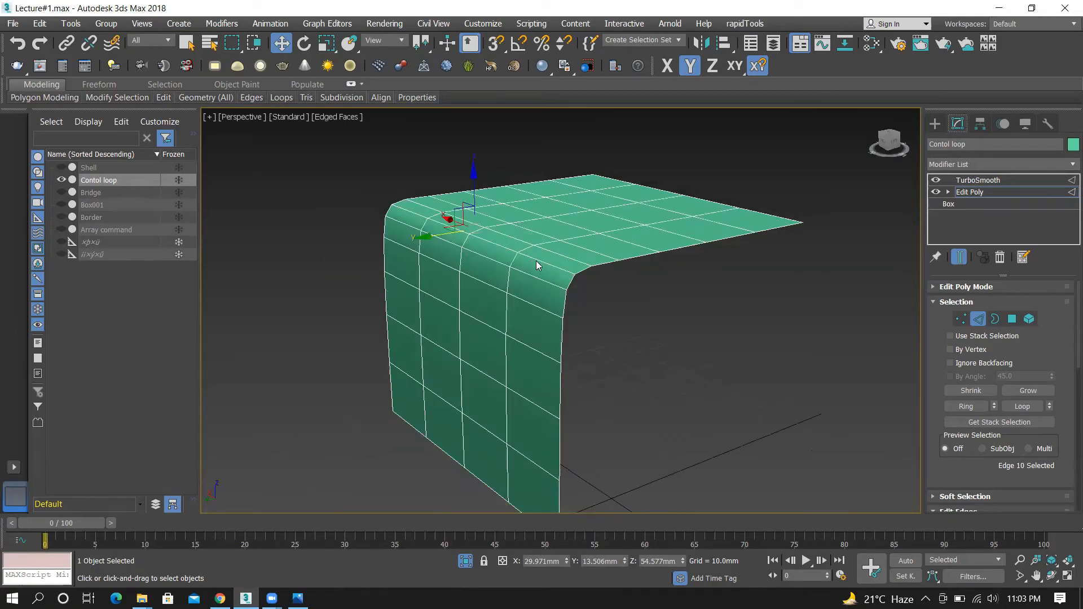
pyautogui.press('F4')
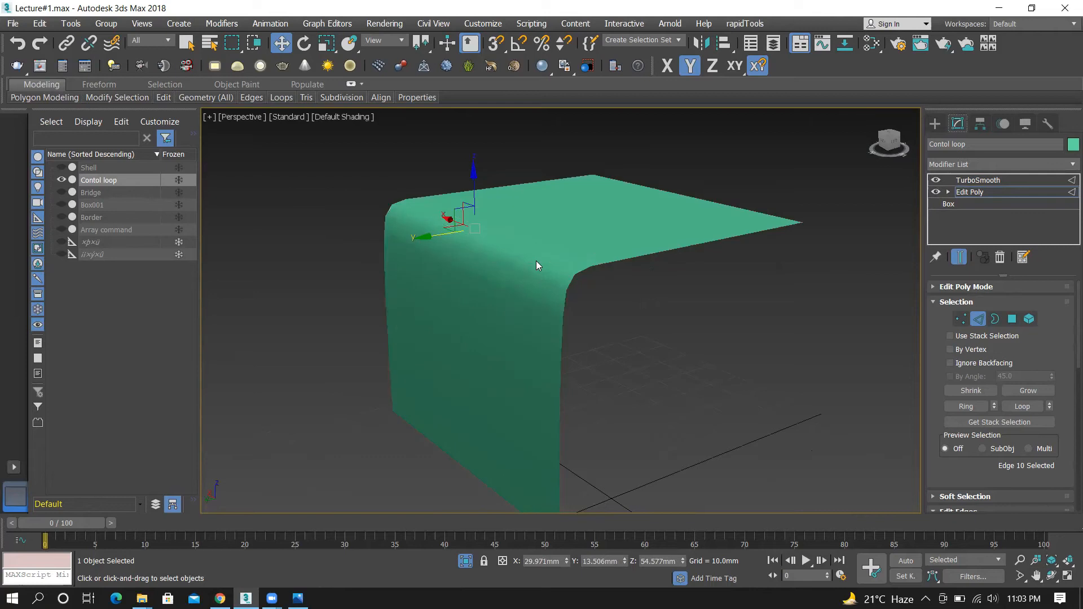
pyautogui.click(937, 180)
pyautogui.moveTo(422, 239); pyautogui.dragTo(419, 240)
pyautogui.click(936, 181)
pyautogui.press('F4')
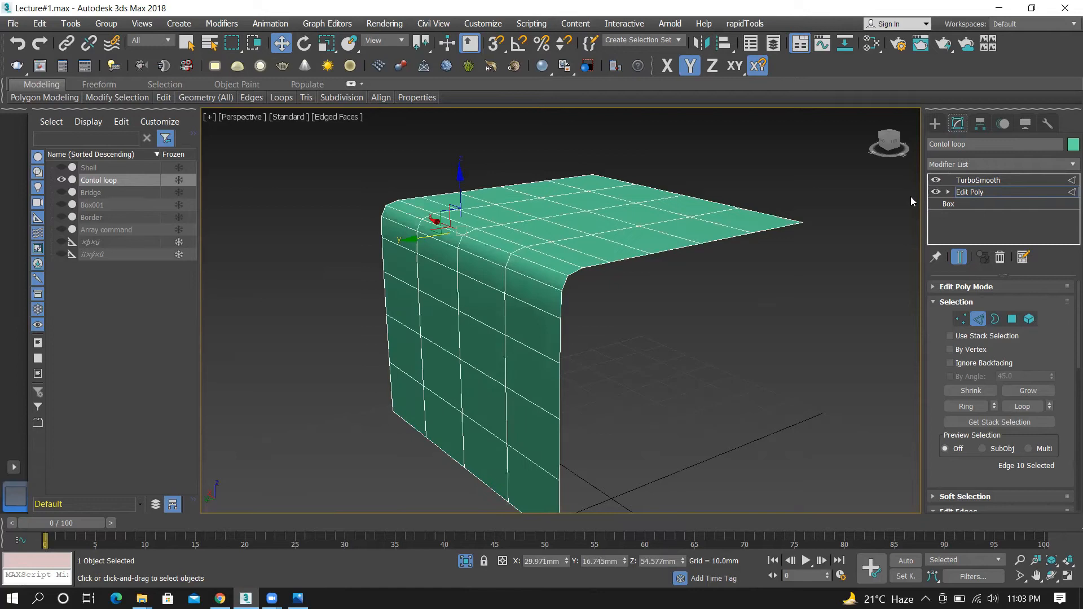
# Set the Contol loop object's TurboSmooth iterations to 3, deselect the object and hide the edged faces display
pyautogui.click(996, 180)
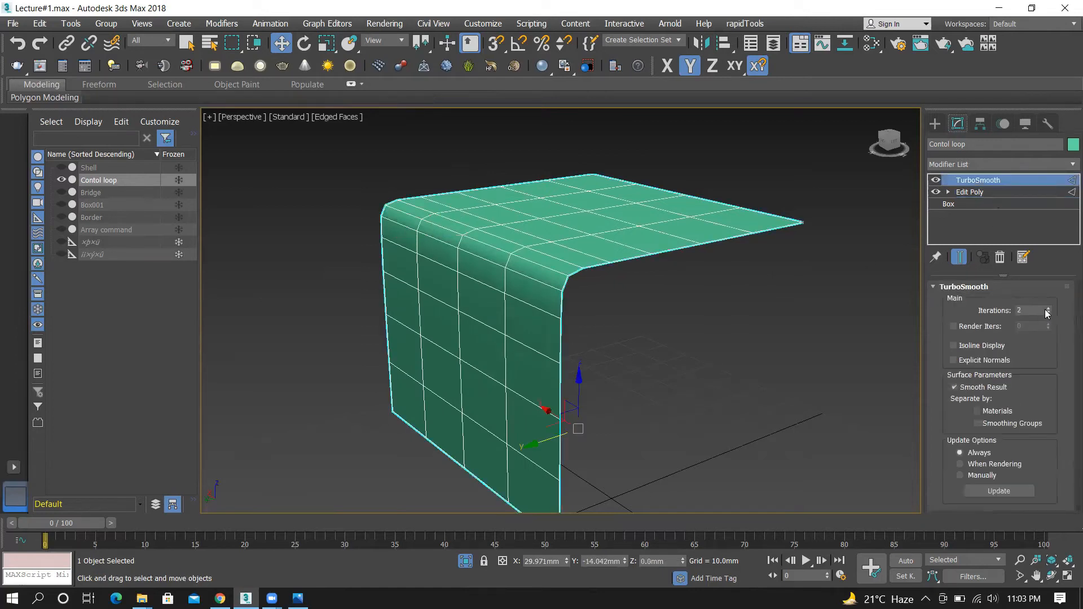
pyautogui.click(727, 316)
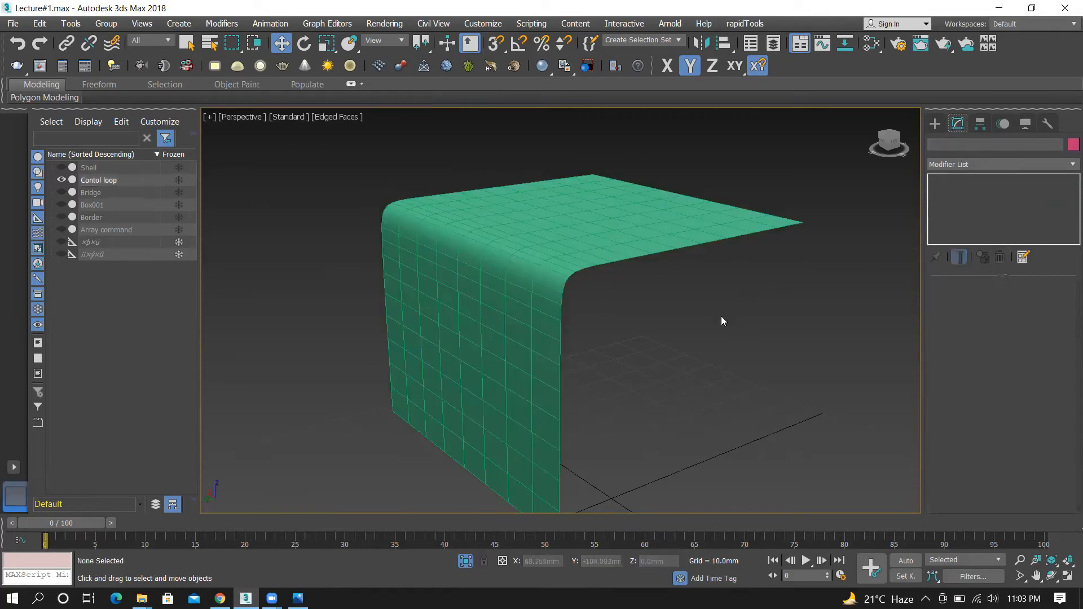
pyautogui.press('F4')
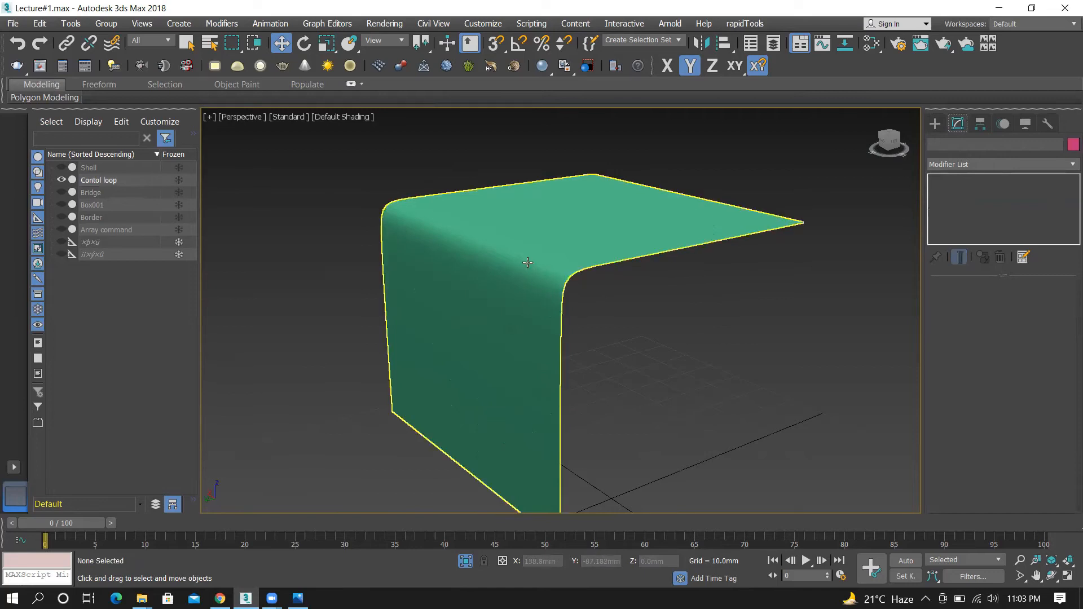
pyautogui.scroll(-2, 508, 249)
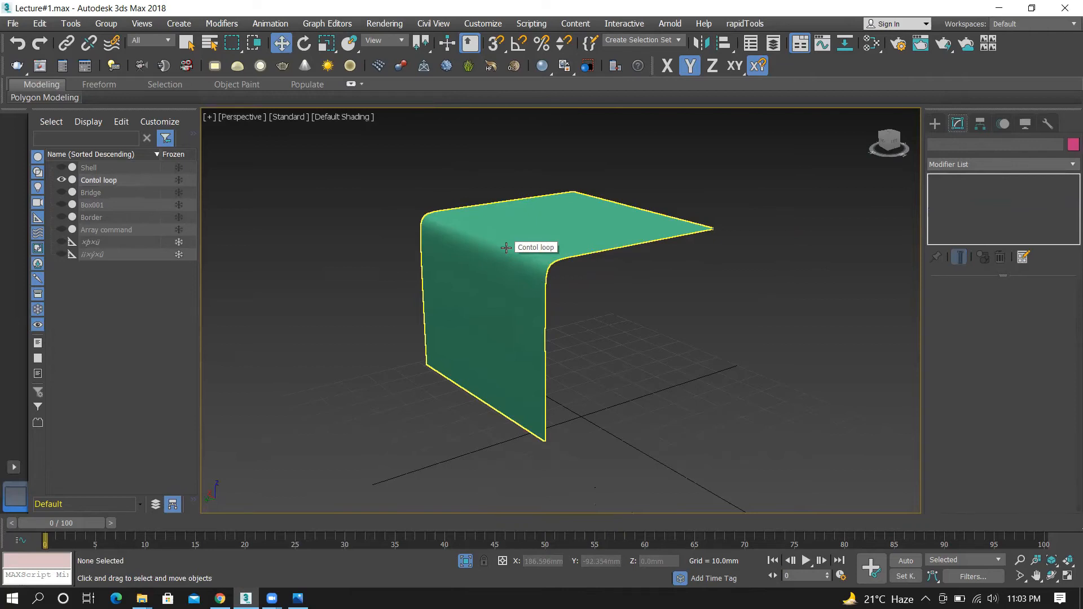
# Select the Contol loop object, turn off its TurboSmooth effect and return to Edit Poly edge level with edged faces displayed
pyautogui.click(506, 248)
pyautogui.click(935, 180)
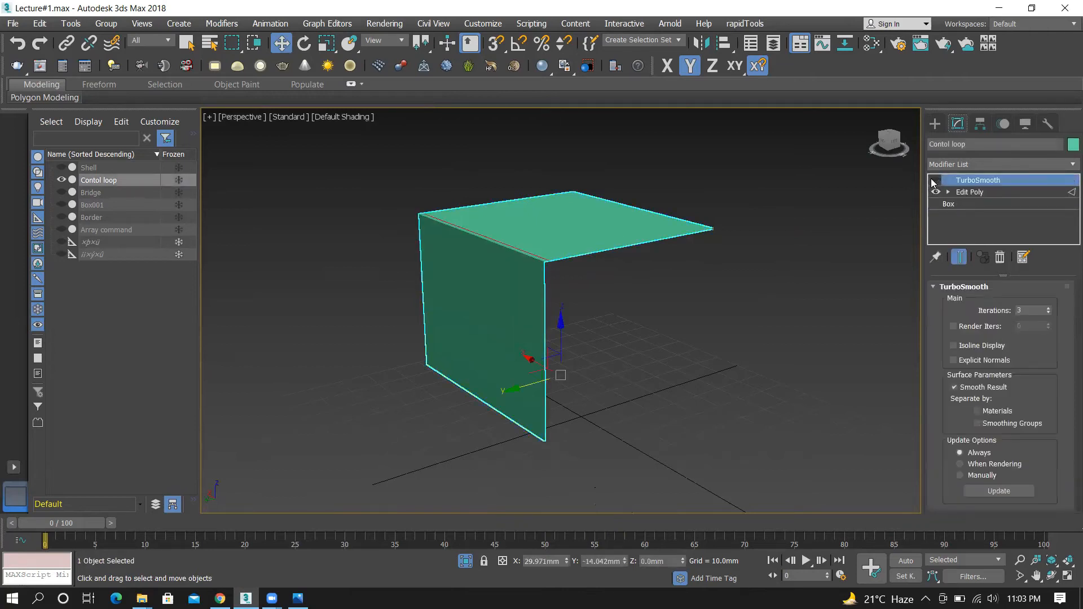
pyautogui.click(966, 192)
pyautogui.scroll(3, 442, 192)
pyautogui.click(664, 394)
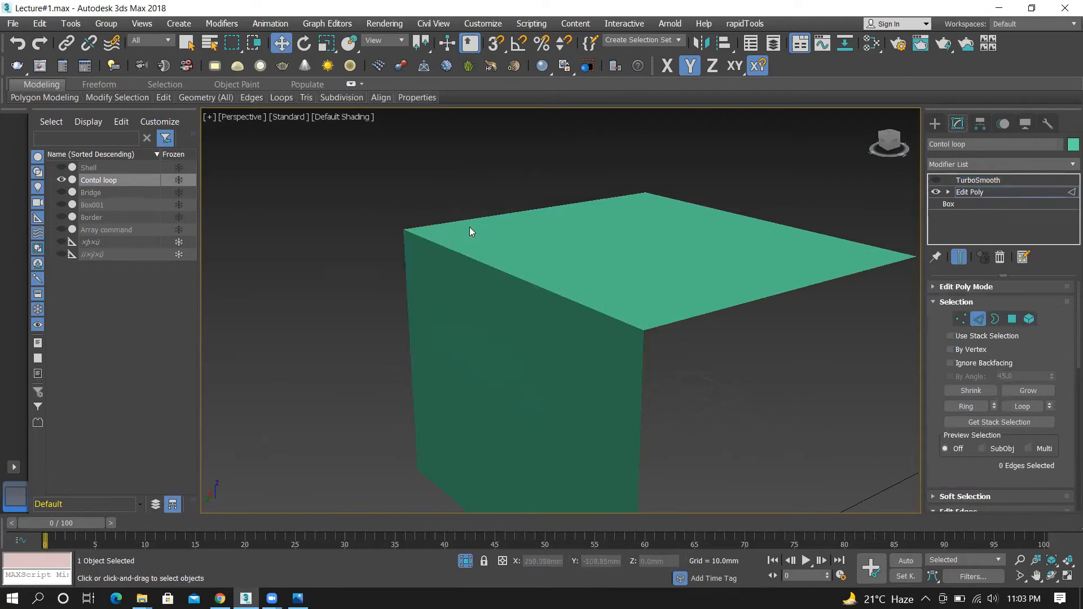
pyautogui.press('F4')
# Insert an edge loop with Swift Loop across the vertical face, close to its corner edge with the top face, and leave the tool
pyautogui.scroll(-3, 572, 305)
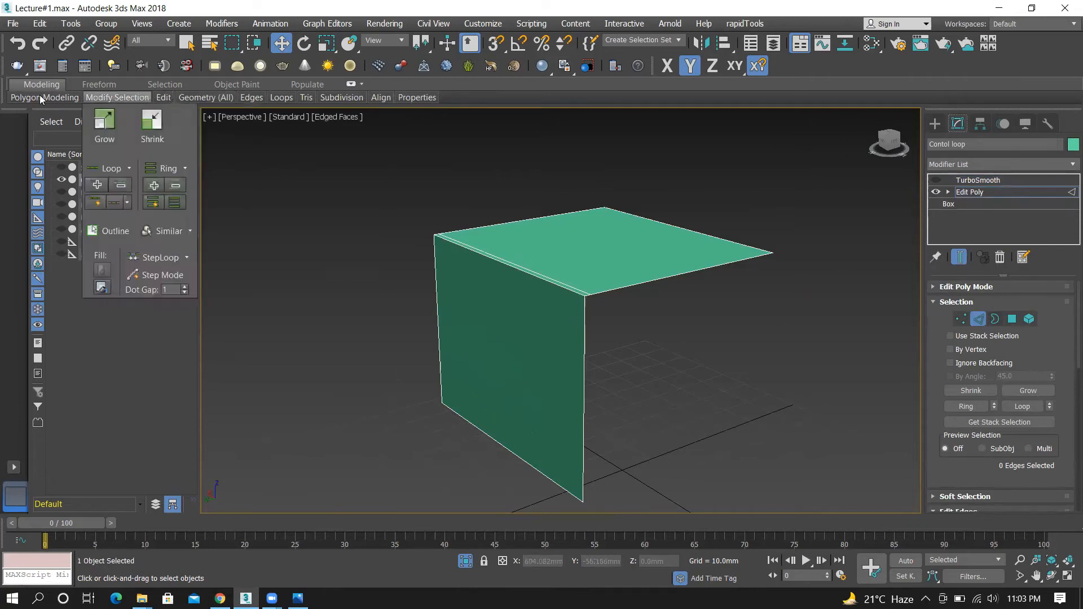
pyautogui.moveTo(169, 100)
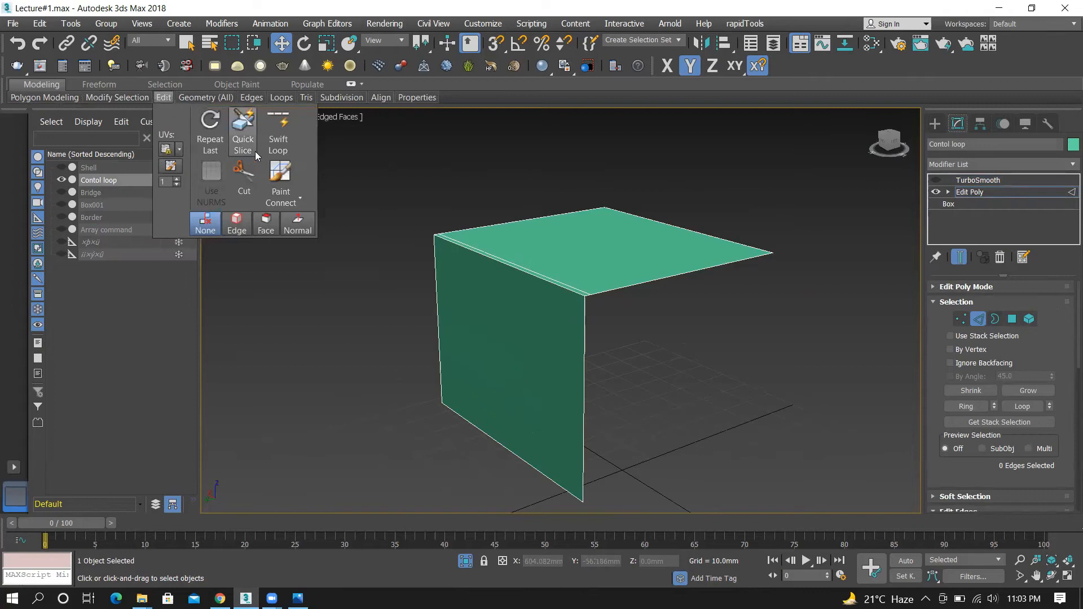
pyautogui.click(278, 129)
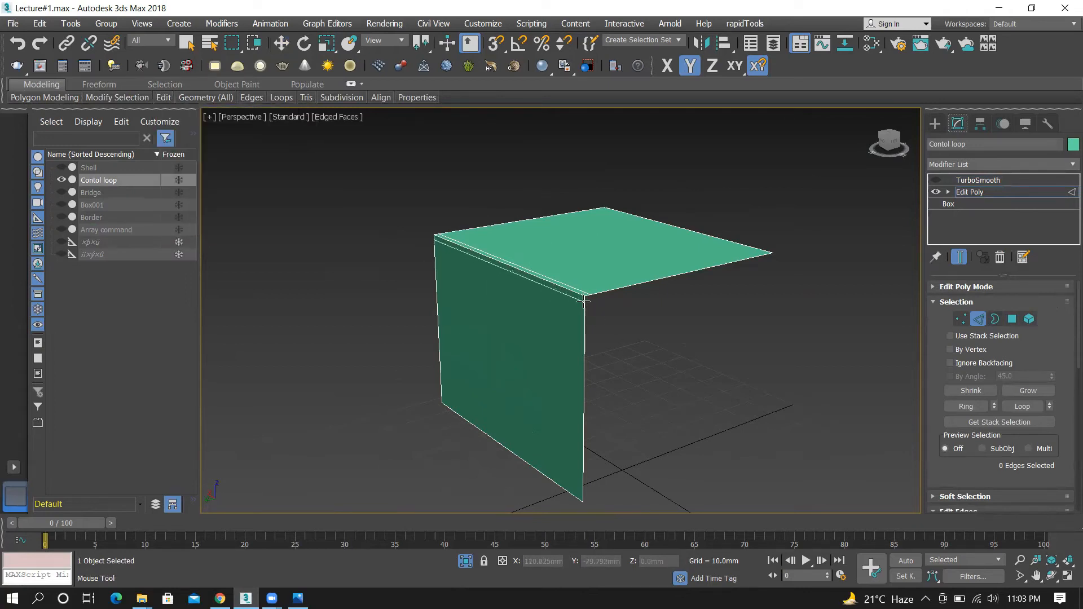
pyautogui.click(583, 299)
pyautogui.press('w')
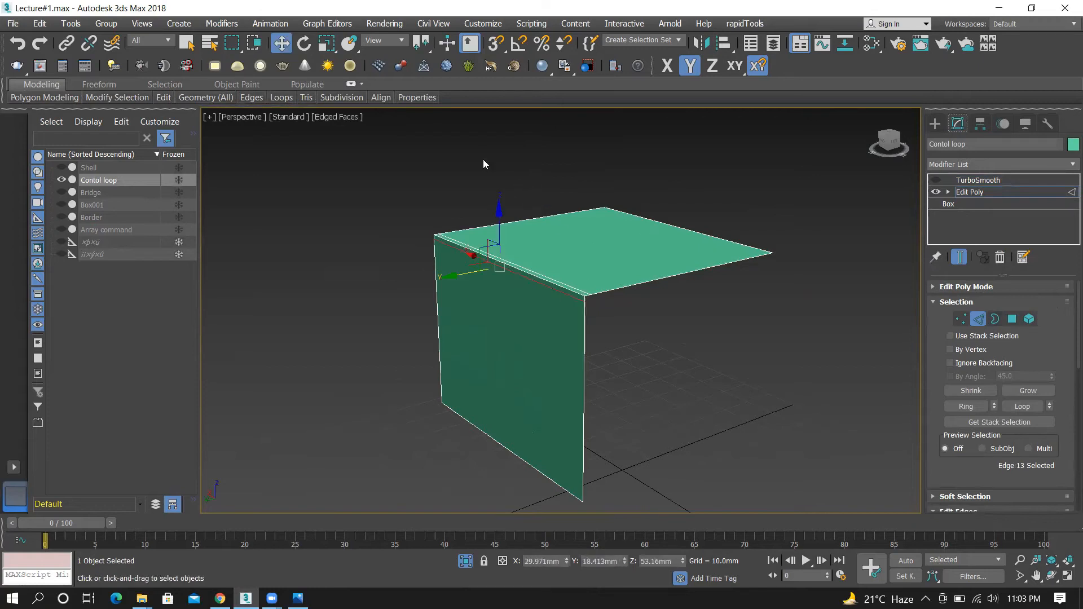
# Preview the TurboSmooth result to examine the corner with and without edged faces, and turn the modifier's effect back off
pyautogui.click(935, 180)
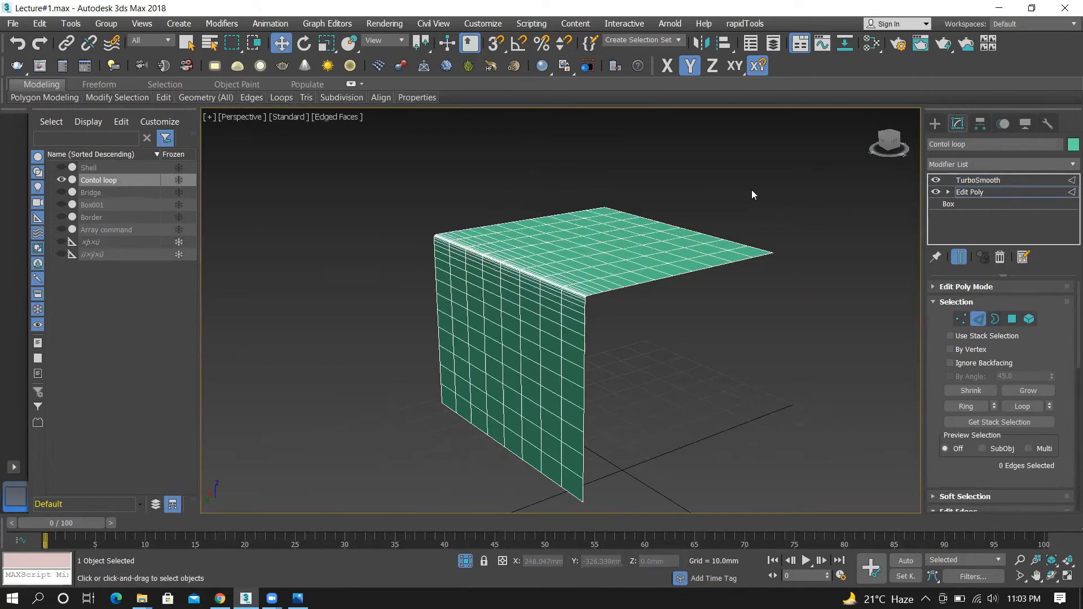
pyautogui.press('F4')
pyautogui.scroll(2, 573, 323)
pyautogui.scroll(2, 443, 258)
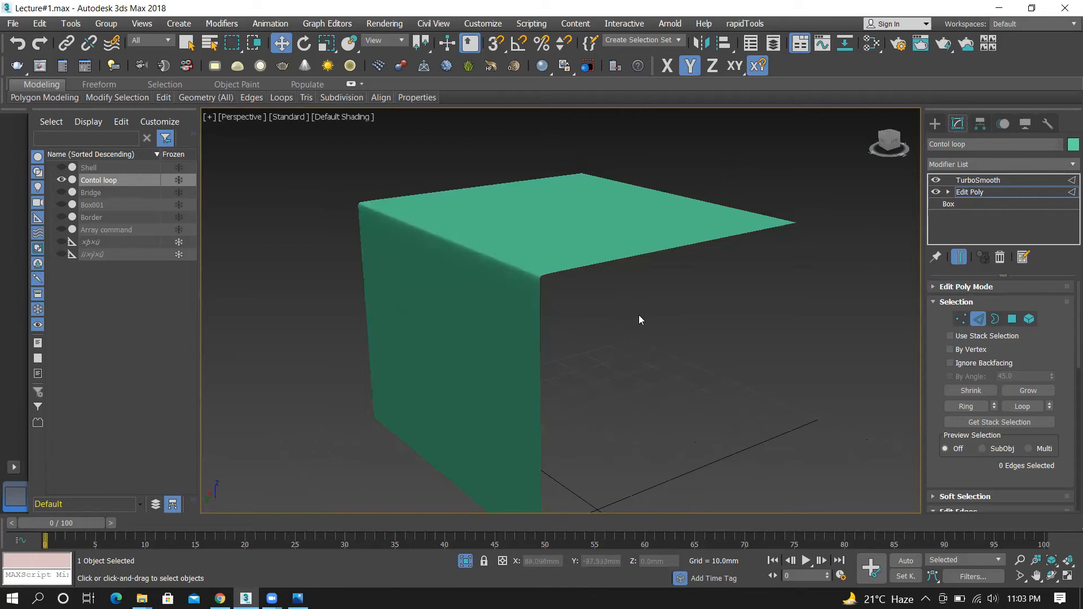
pyautogui.scroll(-2, 468, 254)
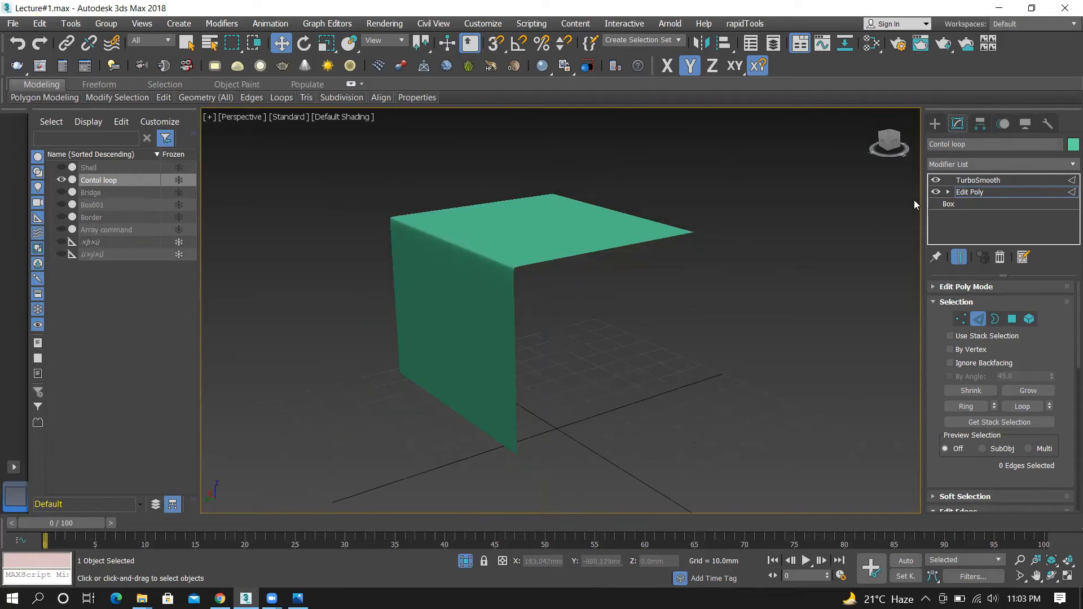
pyautogui.press('F4')
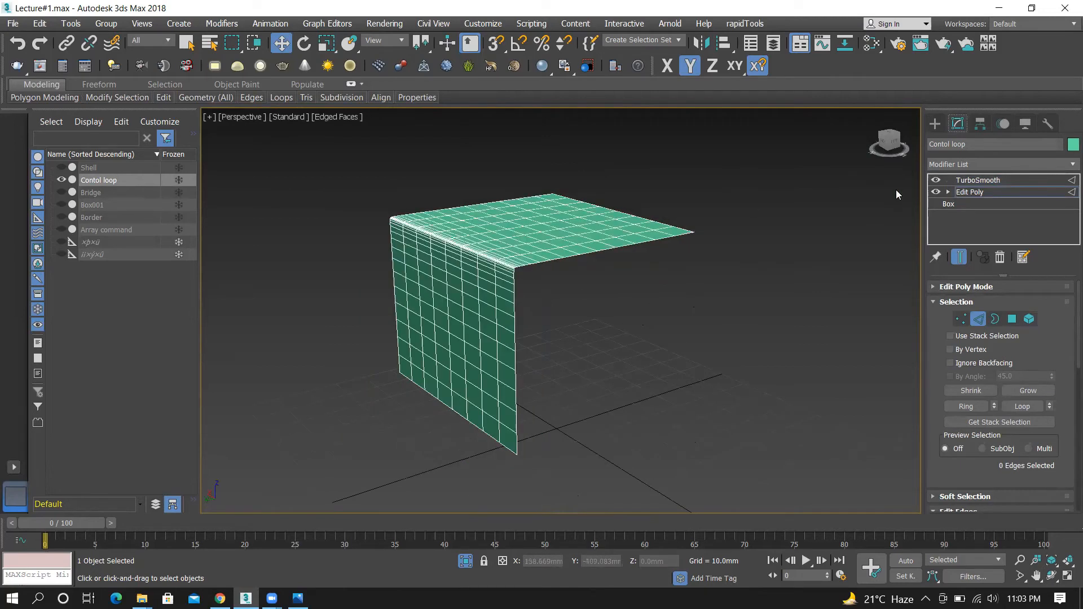
pyautogui.click(933, 180)
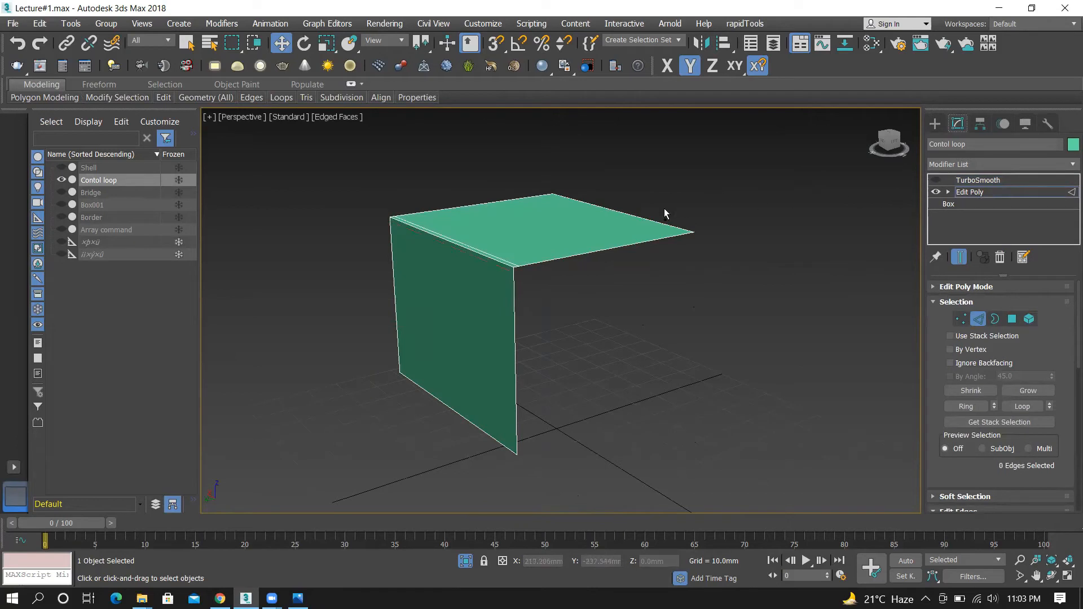
# Select the top face's edge loop near the corner, orbit to a side-on view and open the viewport's view choices
pyautogui.click(501, 261)
pyautogui.keyDown('alt'); pyautogui.moveTo(501, 261); pyautogui.dragTo(596, 243, button='middle'); pyautogui.keyUp('alt')
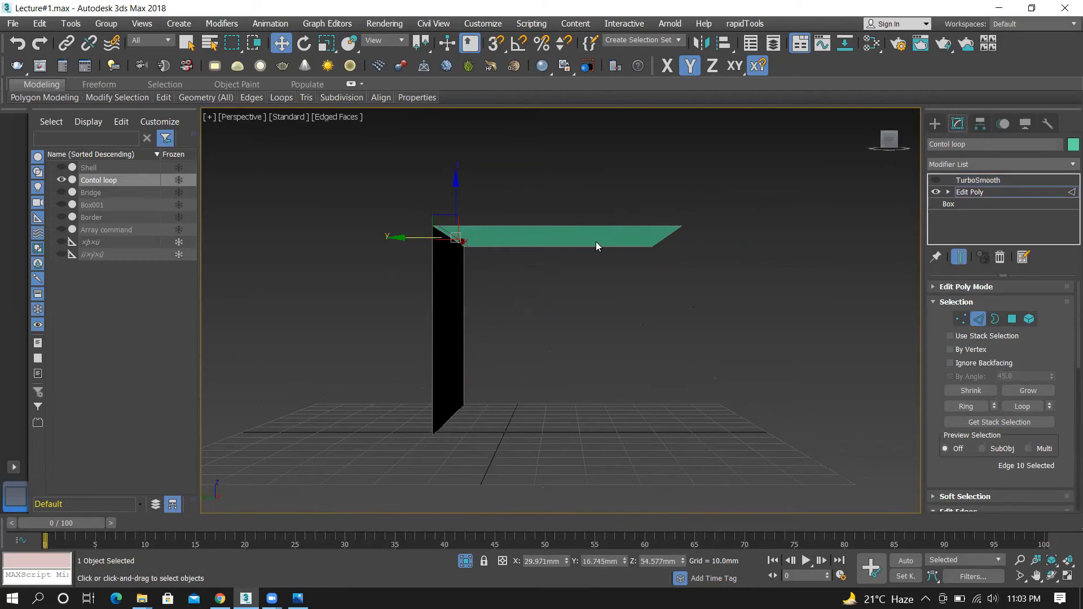
pyautogui.click(237, 116)
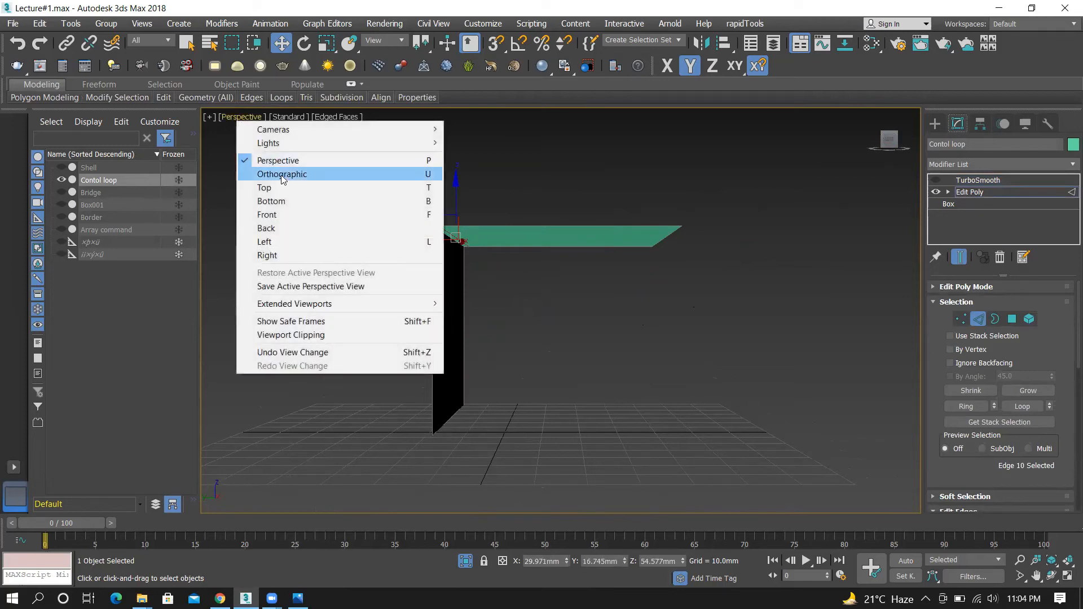
# Switch the viewport to an orthographic view of the Contol loop object and enable its TurboSmooth modifier
pyautogui.click(285, 172)
pyautogui.hotkey('shift', 'w')
pyautogui.moveTo(458, 290); pyautogui.dragTo(466, 290)
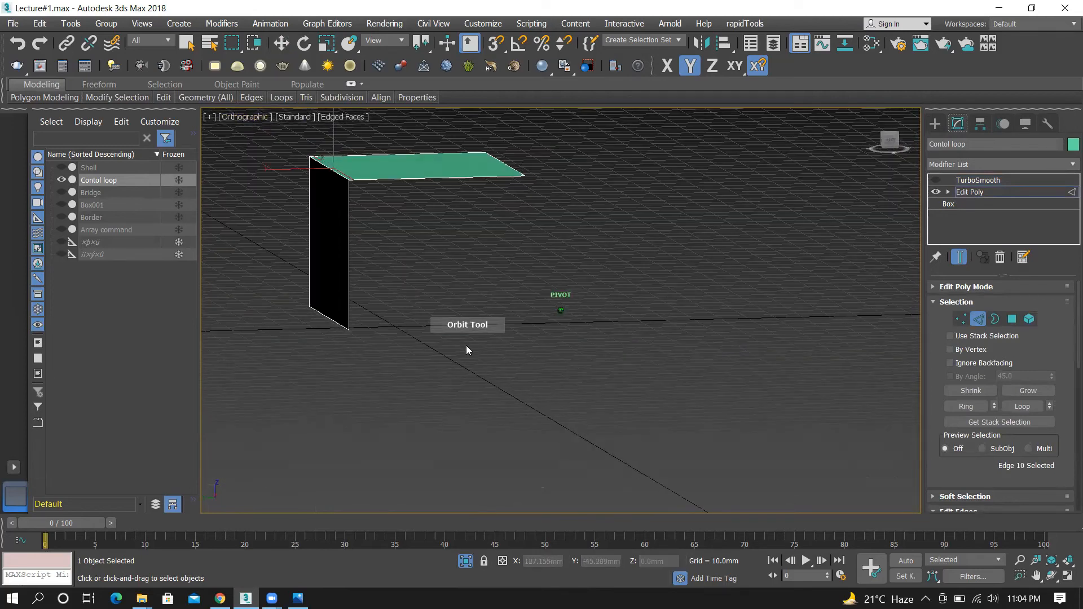
pyautogui.moveTo(466, 345); pyautogui.dragTo(631, 444)
pyautogui.scroll(4, 516, 268)
pyautogui.click(545, 280)
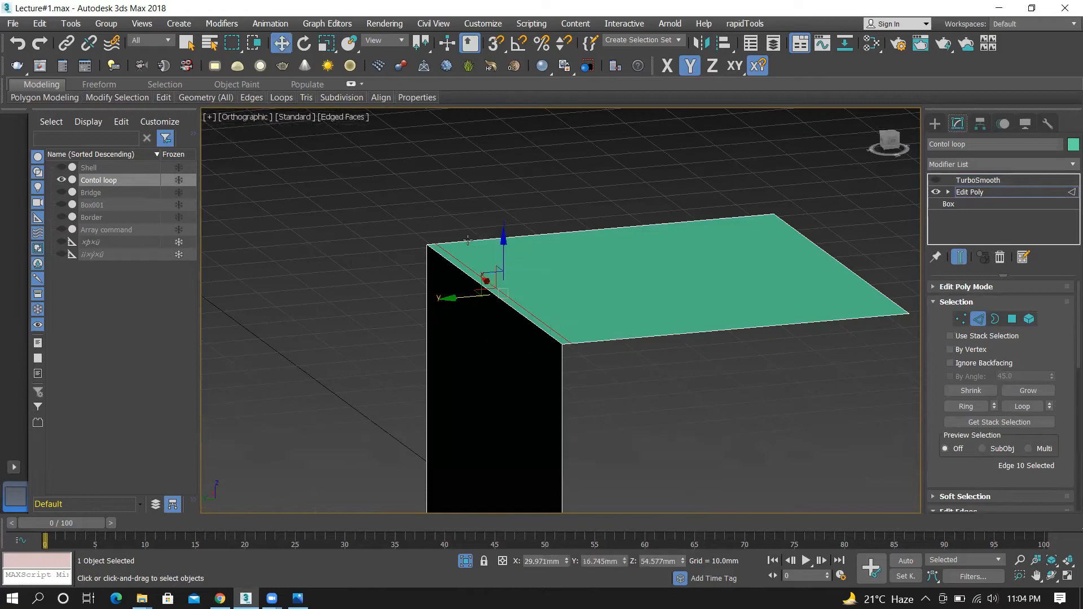
pyautogui.scroll(-2, 558, 303)
pyautogui.click(936, 181)
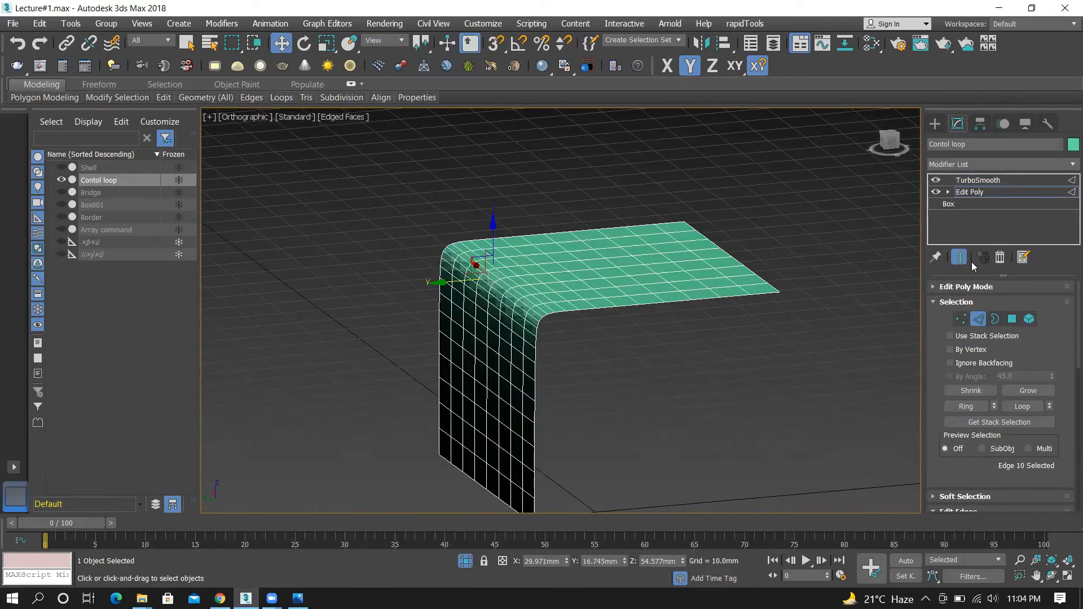
# Compare the TurboSmooth and Edit Poly levels of the Contol loop object with the end result shown and hidden
pyautogui.click(974, 181)
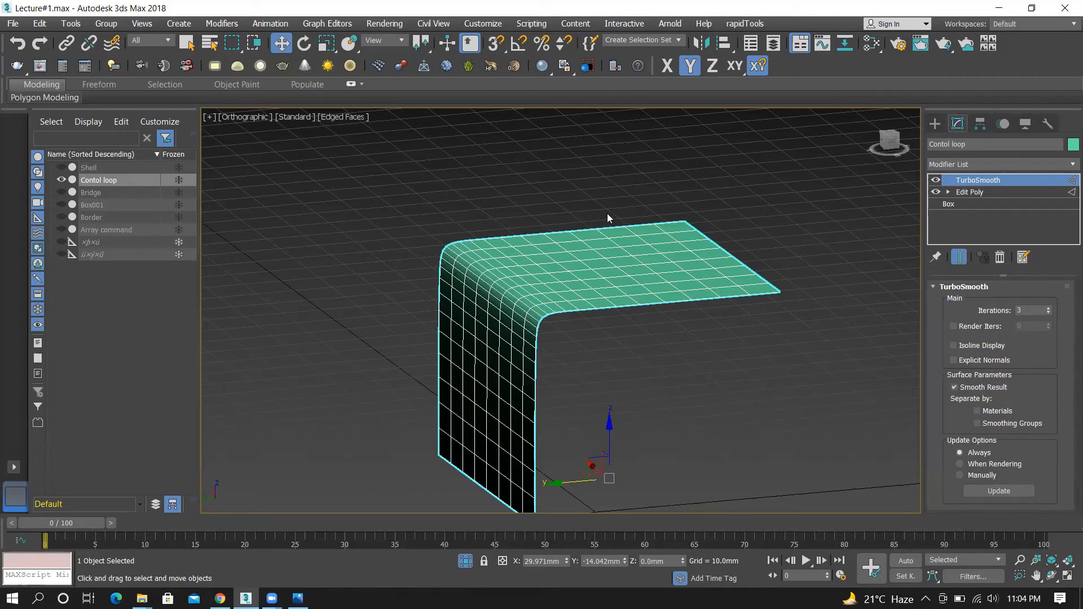
pyautogui.click(964, 191)
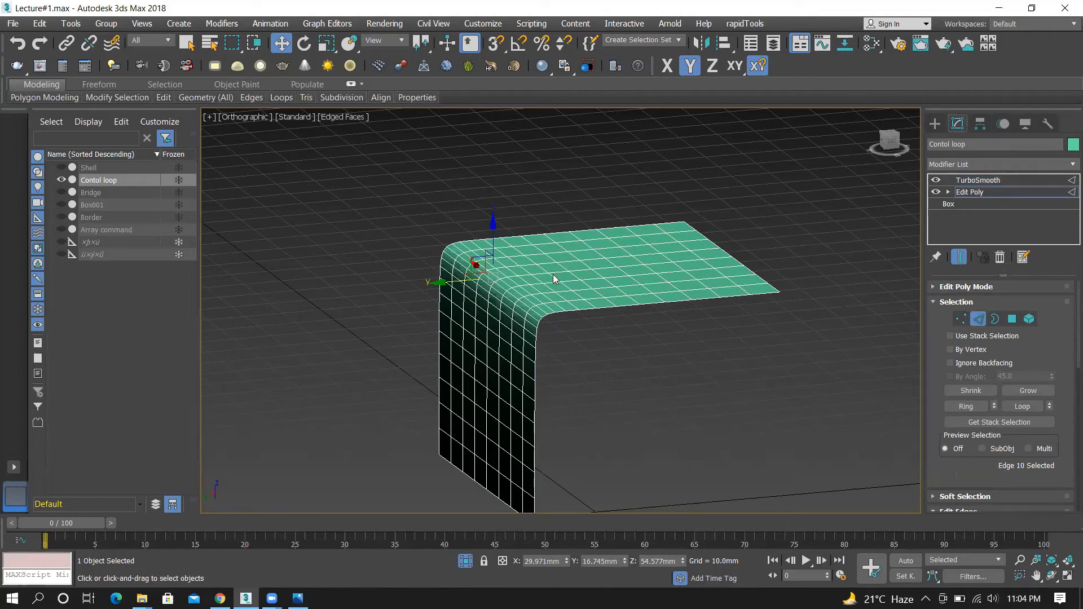
pyautogui.click(959, 258)
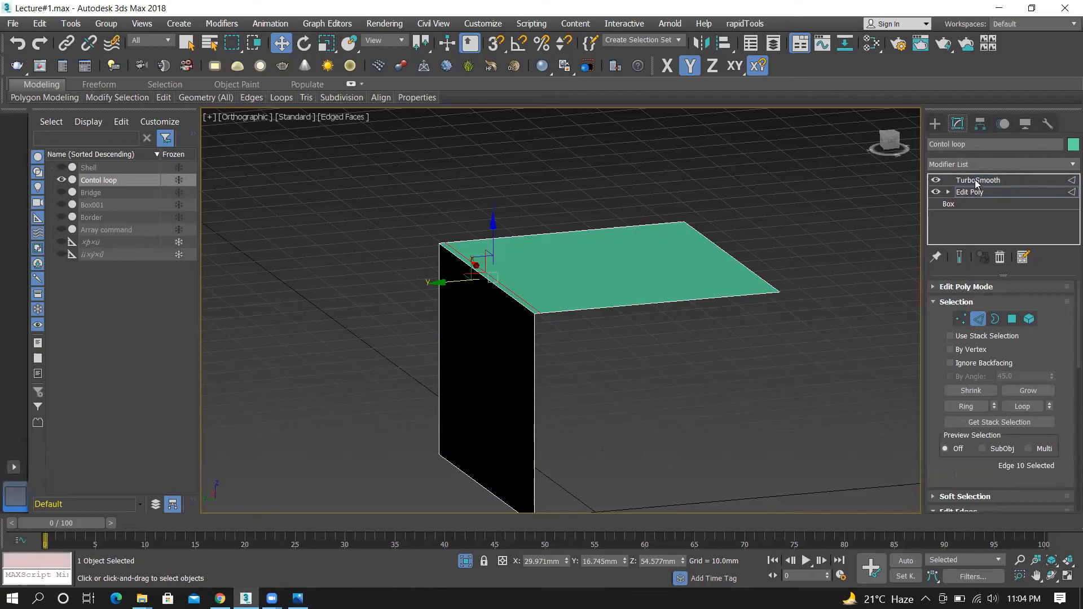
pyautogui.click(970, 193)
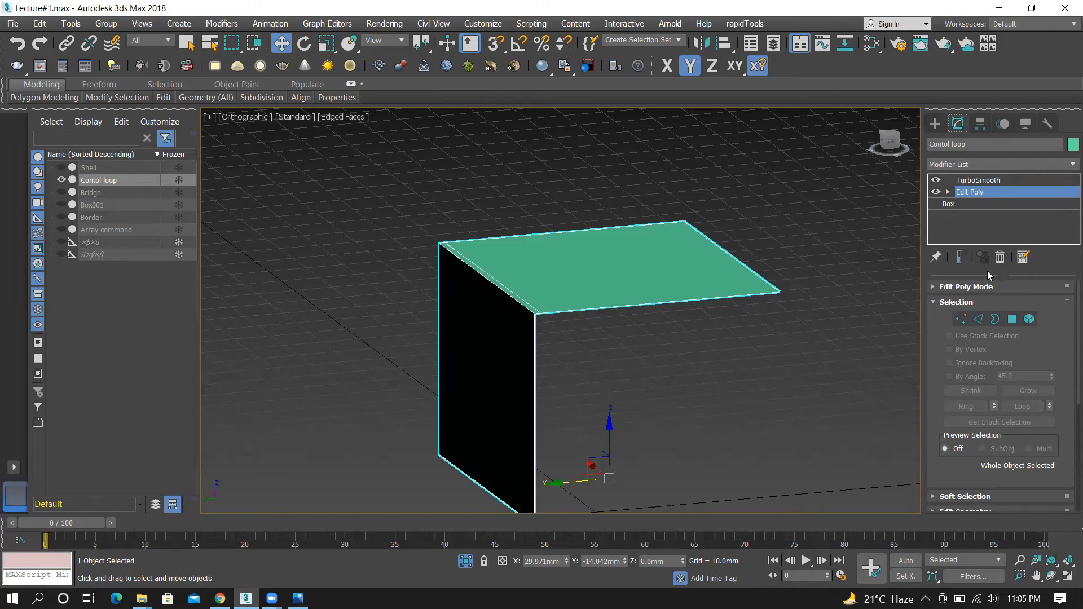
pyautogui.click(957, 260)
pyautogui.click(958, 261)
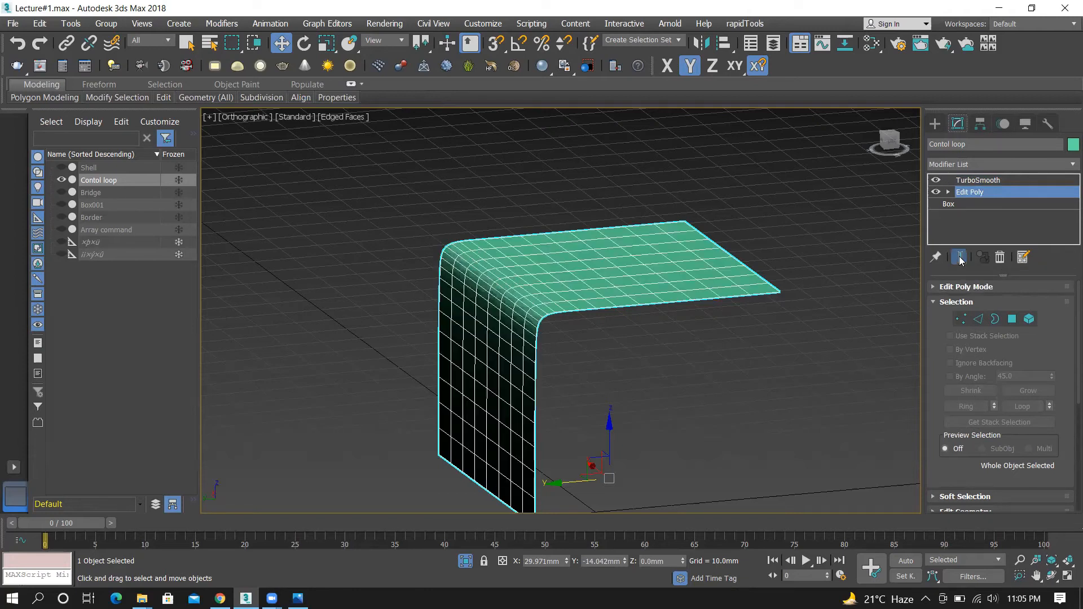
pyautogui.click(959, 258)
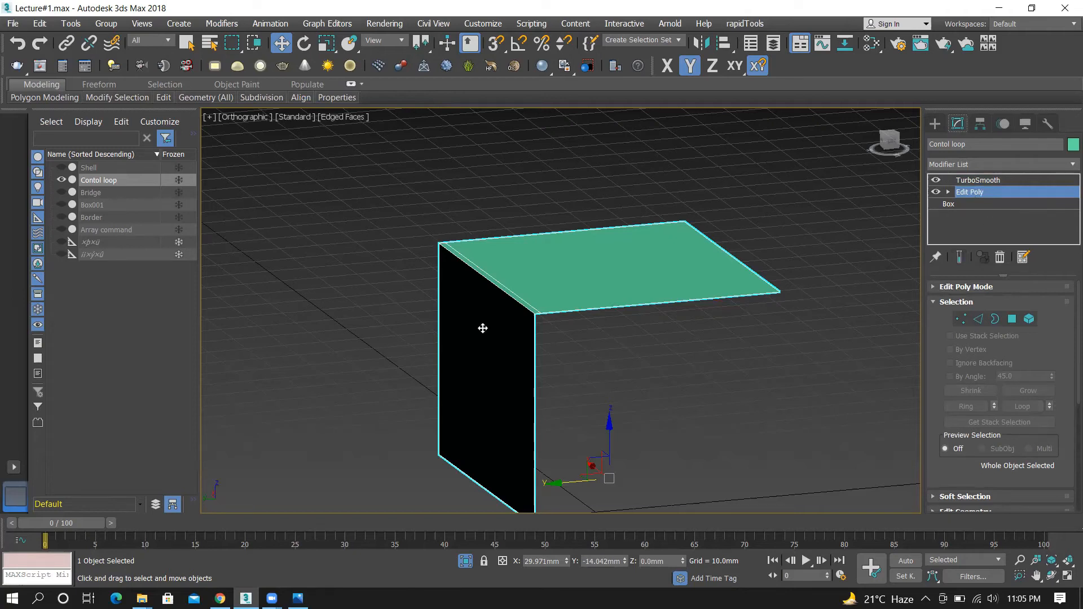
# Move the support edge on the top face along Y to -5.515 mm with the end result shown, and disable TurboSmooth
pyautogui.click(978, 318)
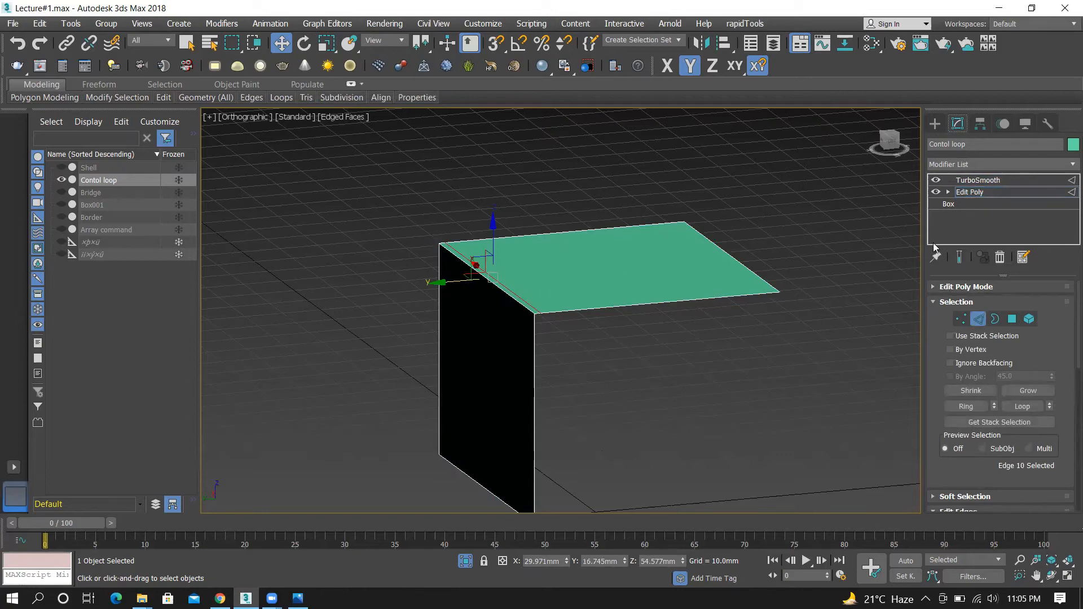
pyautogui.click(958, 258)
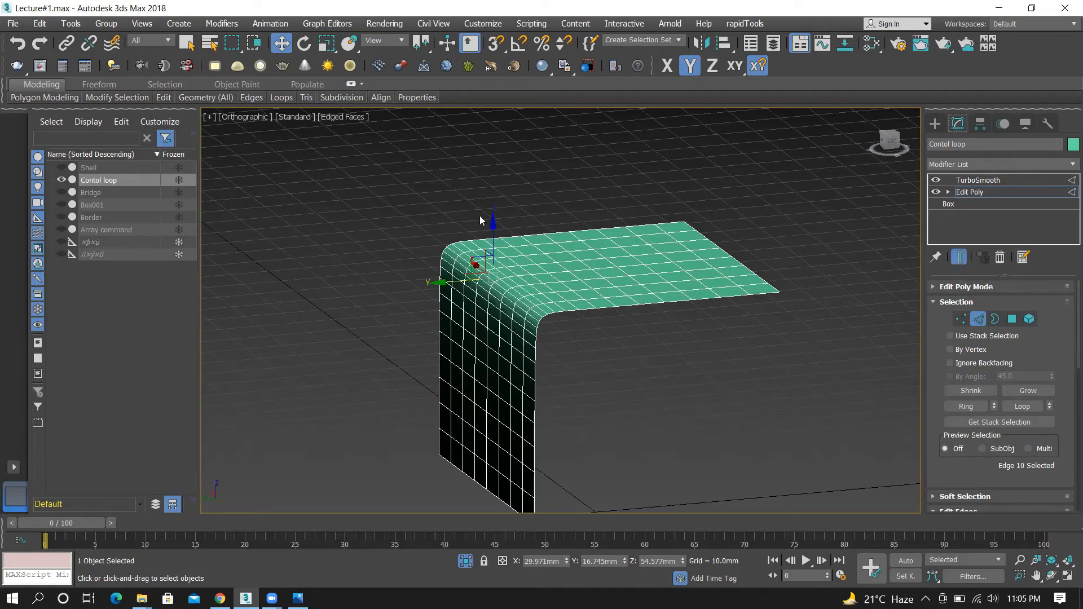
pyautogui.moveTo(437, 281); pyautogui.dragTo(528, 269)
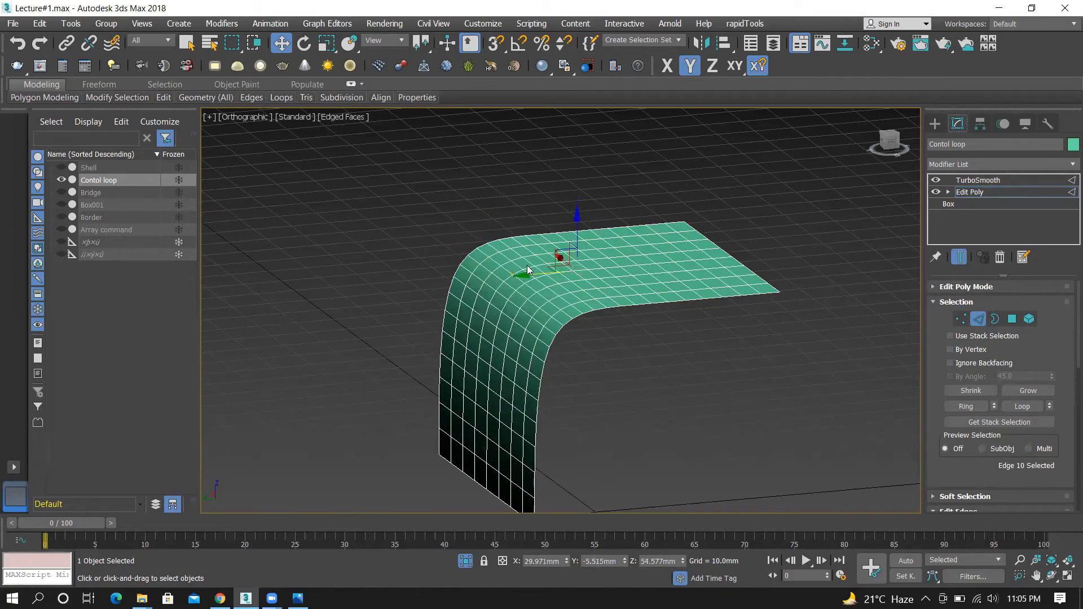
pyautogui.click(935, 180)
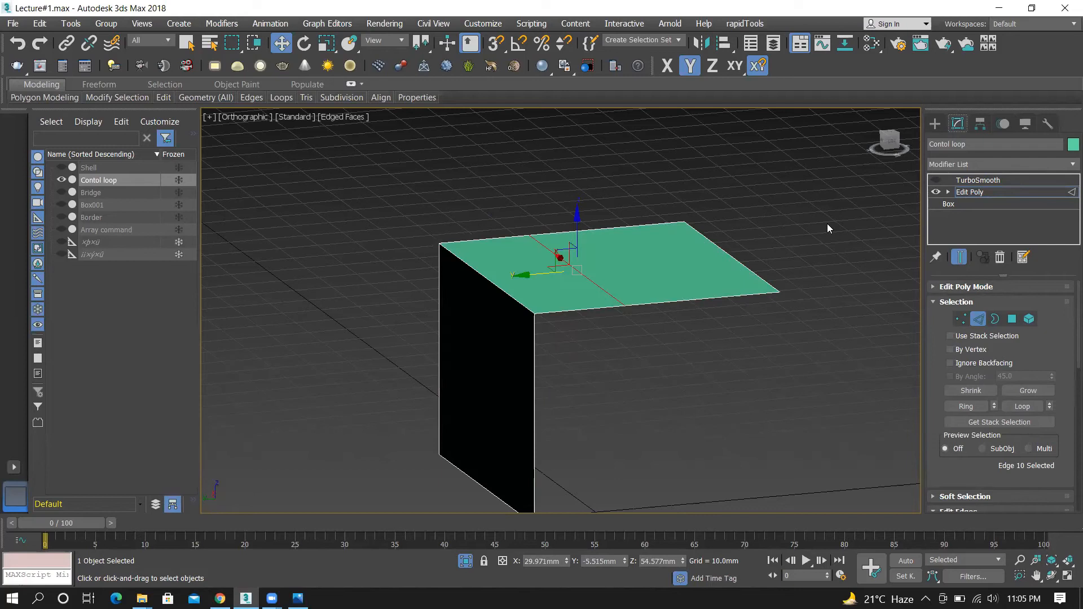
# Reselect the support edge across the top face, and enable TurboSmooth with the end result hidden at the Edit Poly level
pyautogui.click(606, 206)
pyautogui.doubleClick(565, 262)
pyautogui.click(622, 326)
pyautogui.doubleClick(564, 260)
pyautogui.click(519, 210)
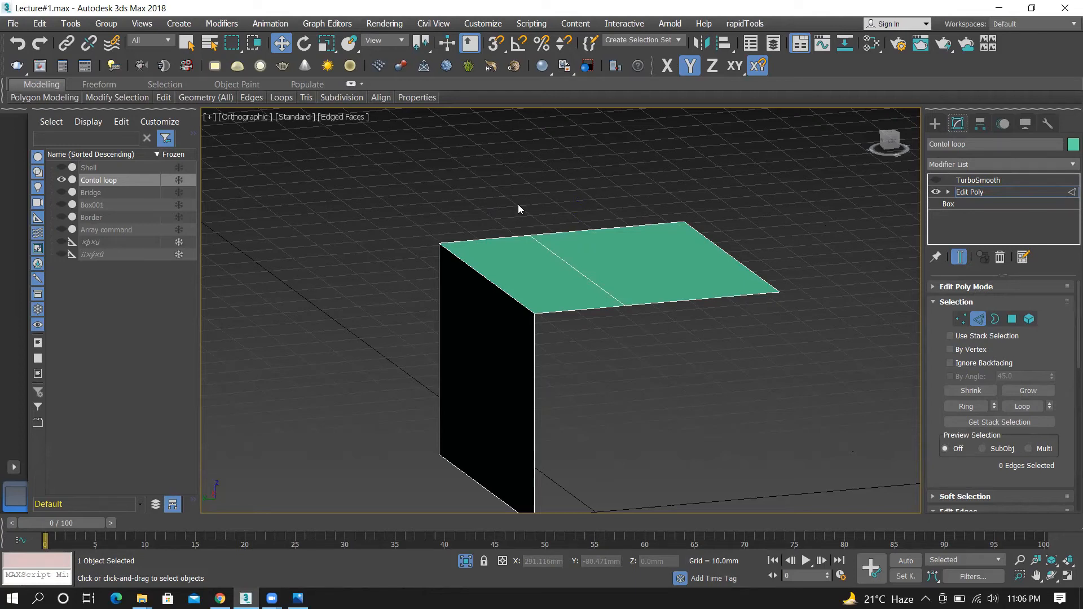
pyautogui.click(554, 260)
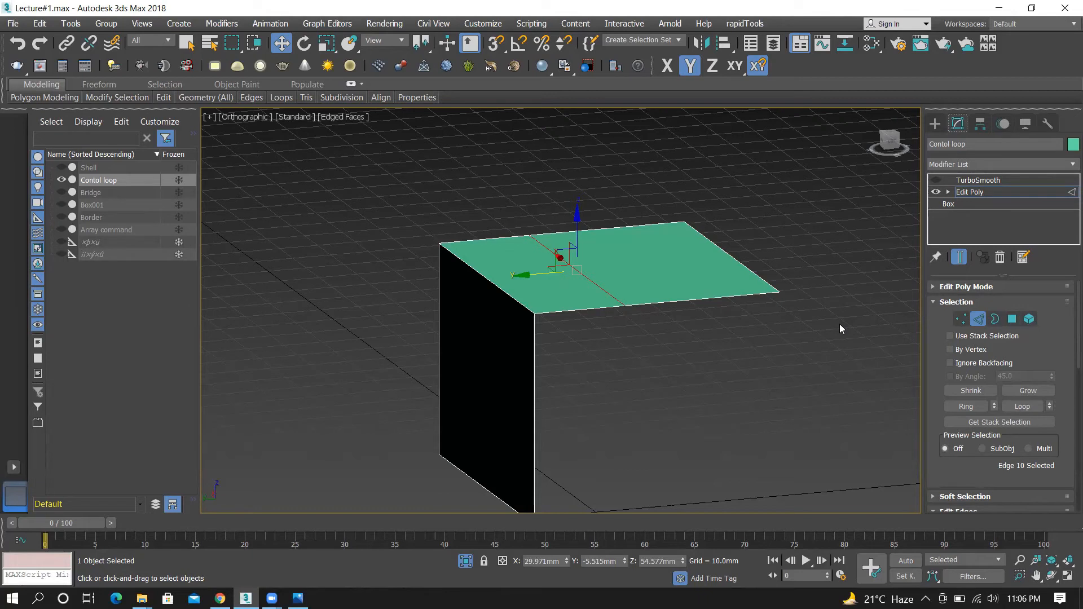
pyautogui.scroll(-5, 1068, 366)
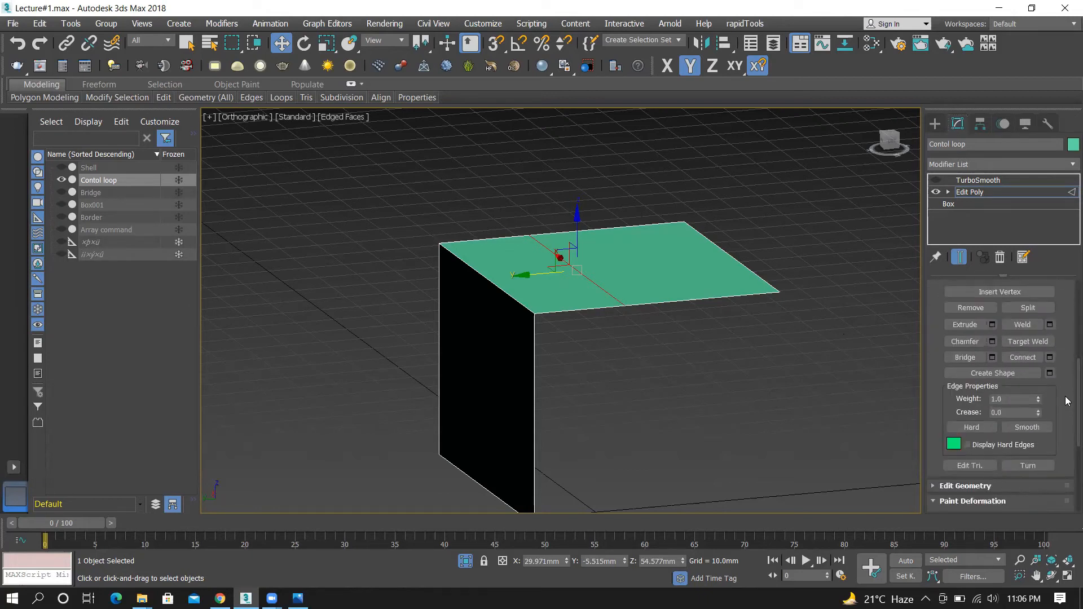
pyautogui.click(935, 180)
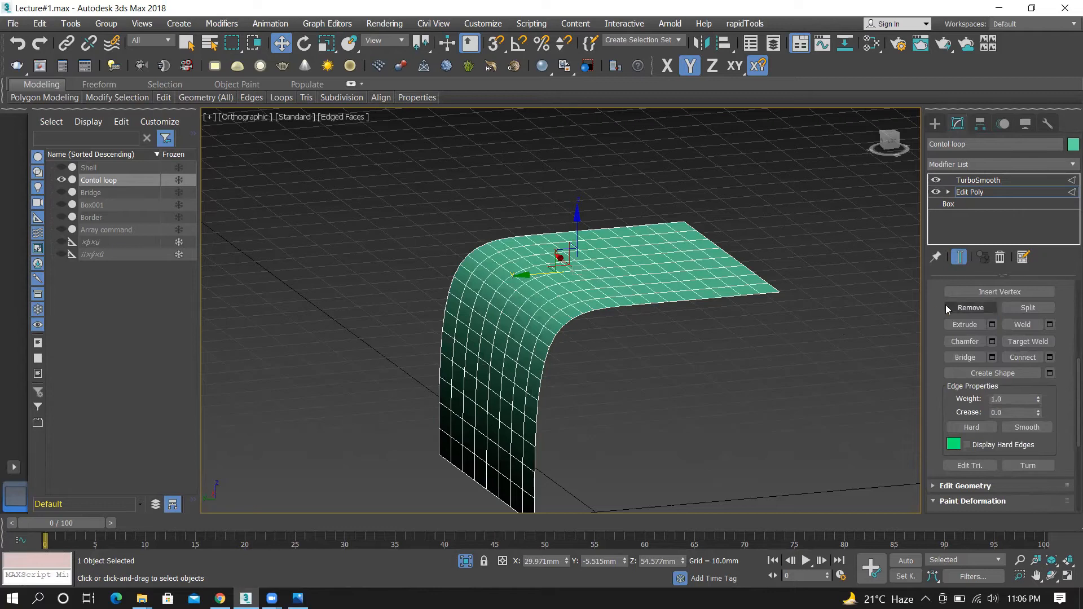
pyautogui.click(959, 257)
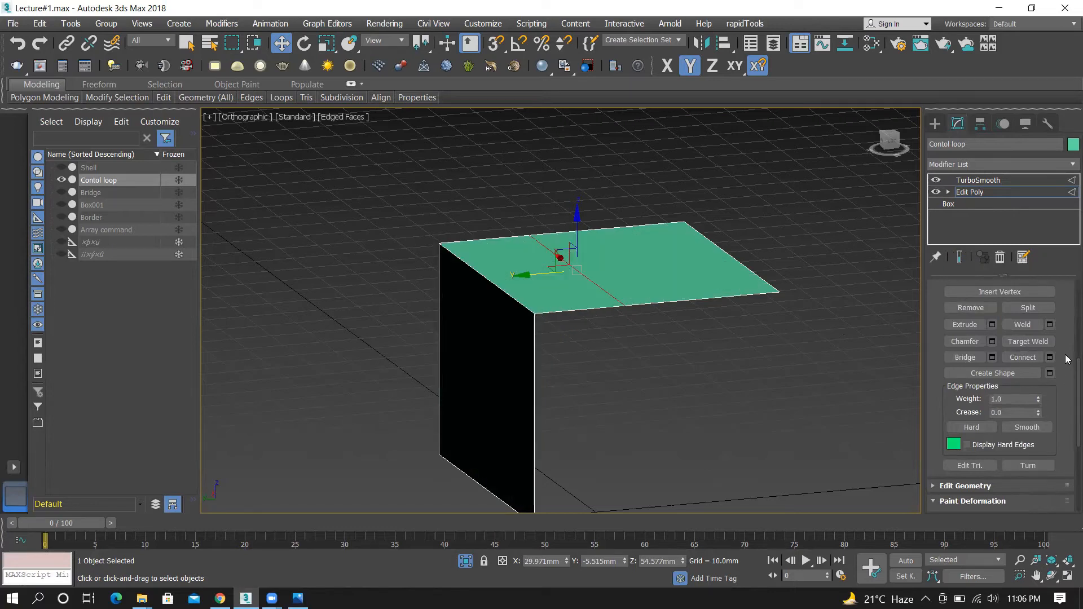
# Remove the selected support edge from the top face
pyautogui.scroll(-1, 1068, 398)
pyautogui.scroll(2, 1068, 398)
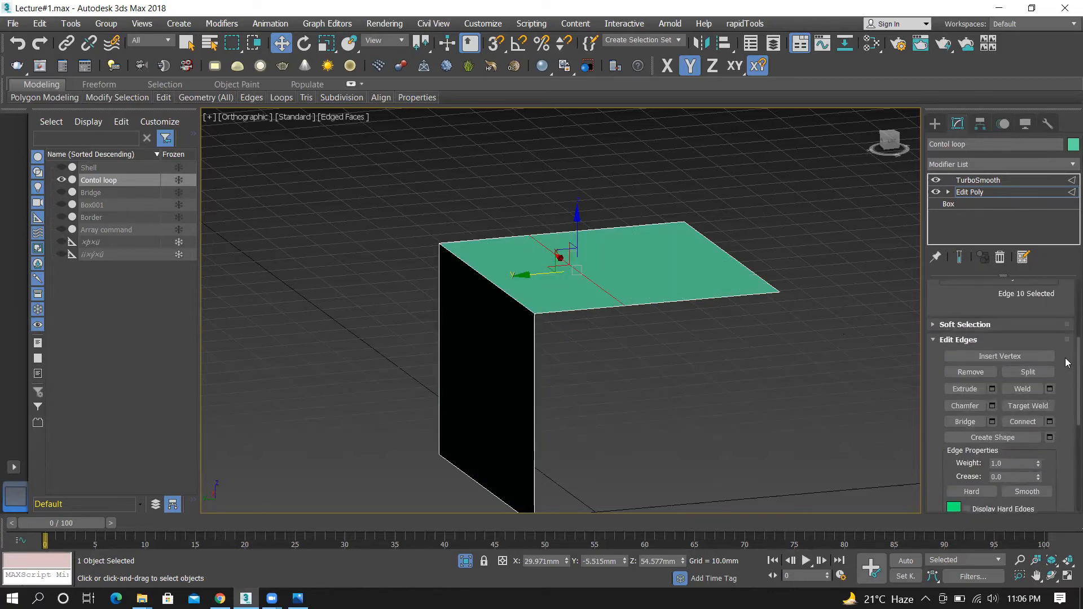
pyautogui.click(979, 373)
pyautogui.click(964, 374)
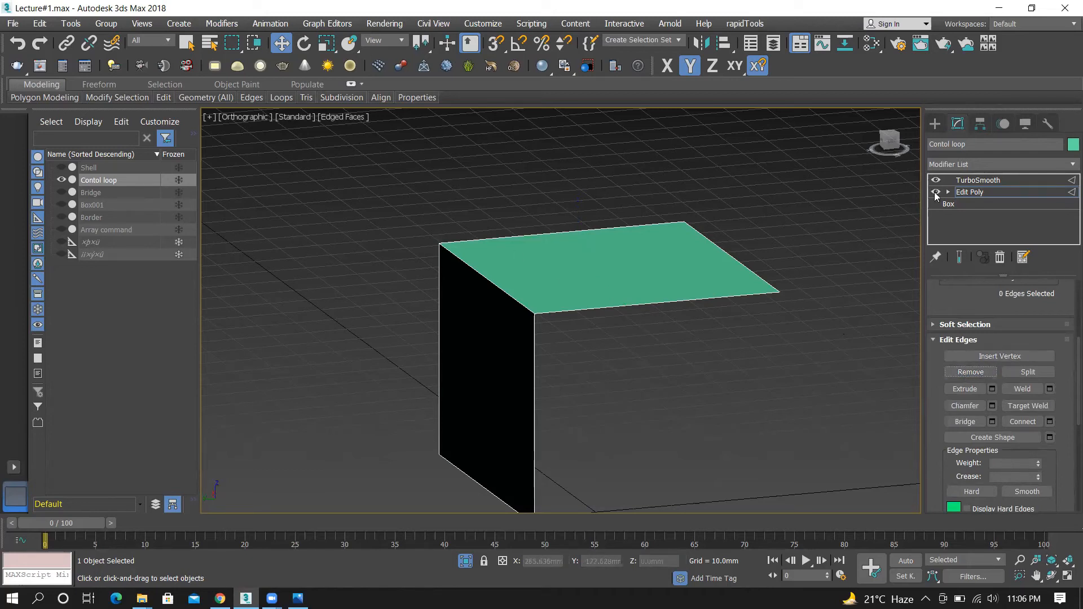
# Show the end result and examine the smoothed surface around the bend with and without edged faces
pyautogui.click(958, 258)
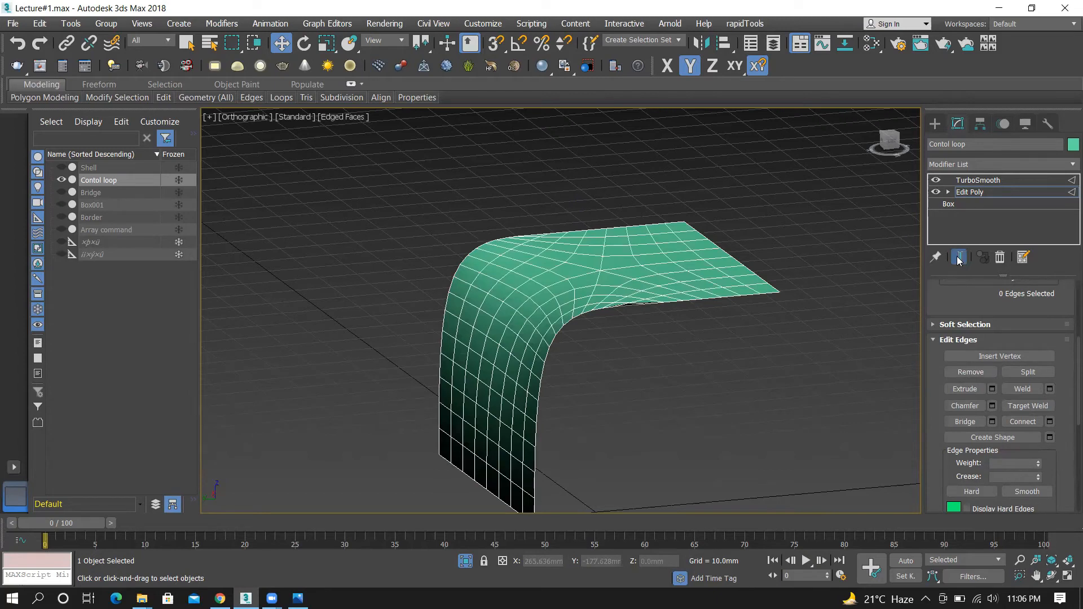
pyautogui.press('F4')
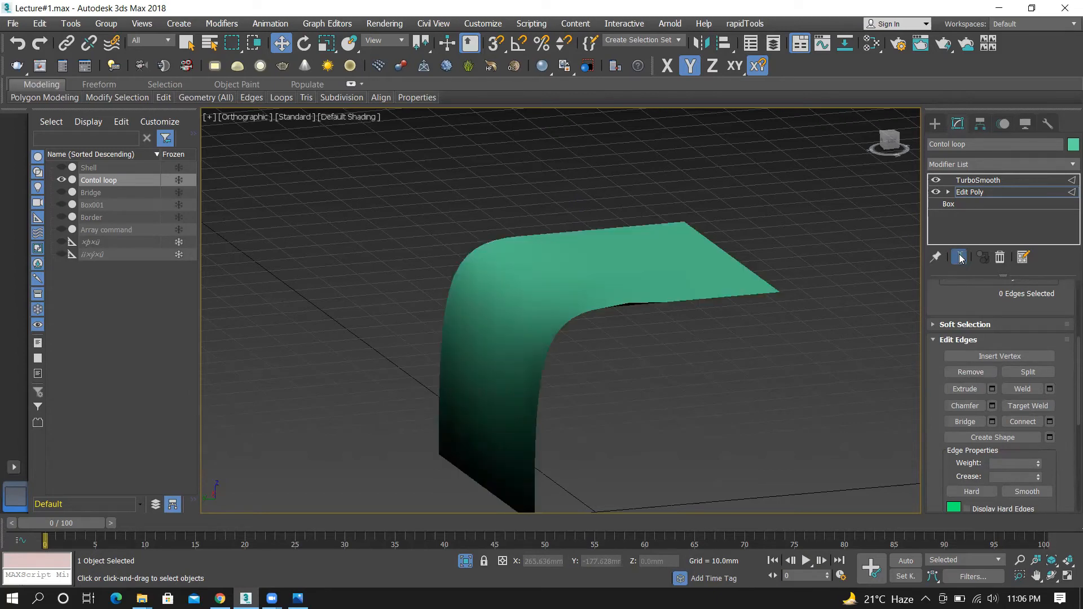
pyautogui.press('F4')
pyautogui.press('F4')
pyautogui.hotkey('shift', 'w')
pyautogui.moveTo(599, 250); pyautogui.dragTo(626, 251)
pyautogui.click(682, 218)
pyautogui.scroll(-3, 547, 272)
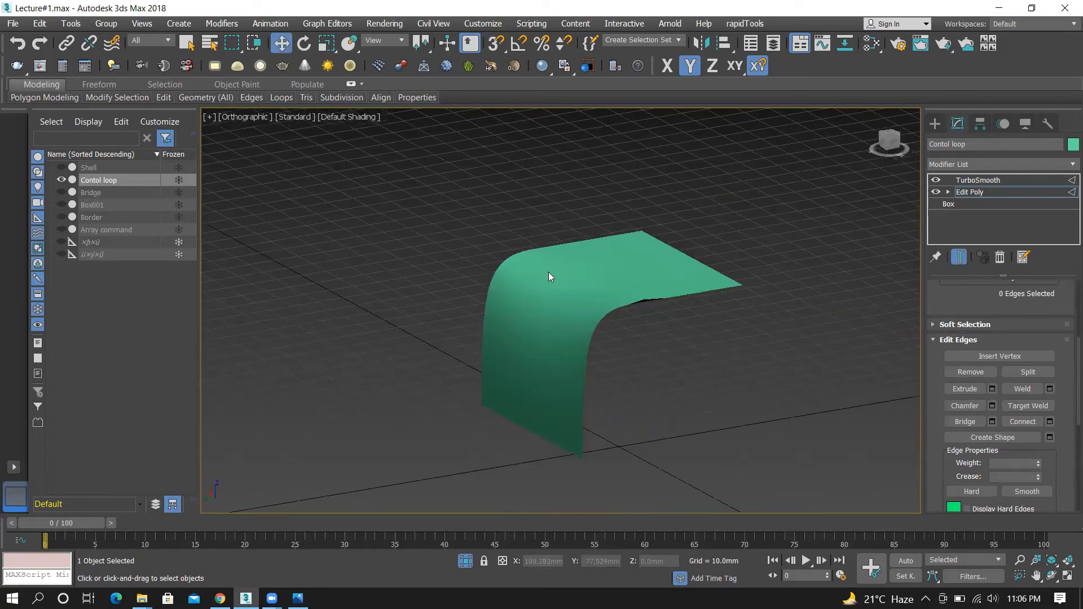
pyautogui.press('F4')
pyautogui.scroll(4, 933, 356)
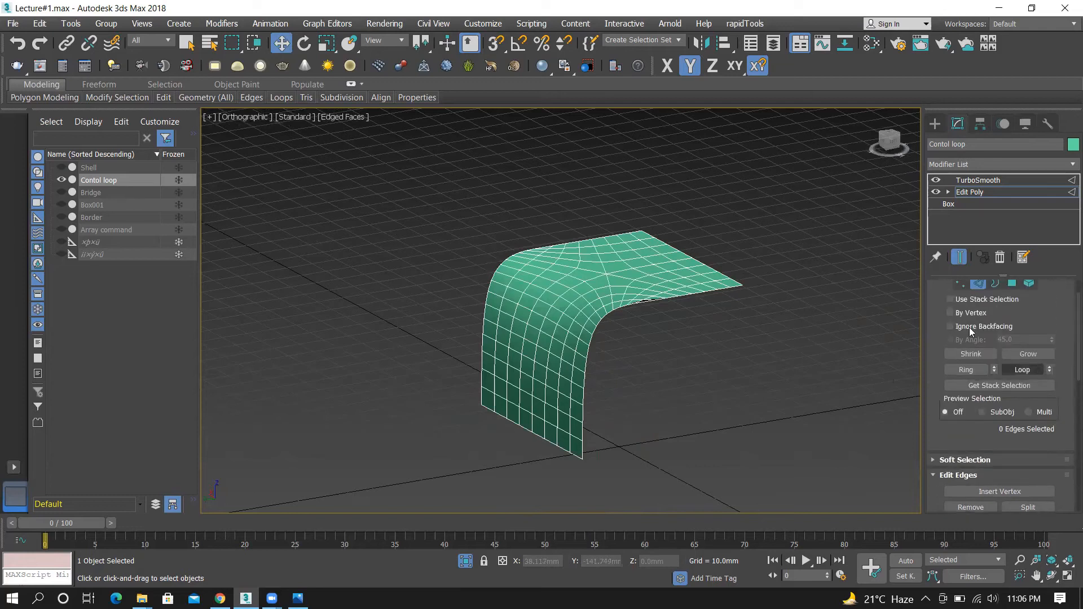
# Remove the two leftover vertices on the top face's borders at vertex level and compare the smoothed end result
pyautogui.click(959, 257)
pyautogui.scroll(1, 959, 321)
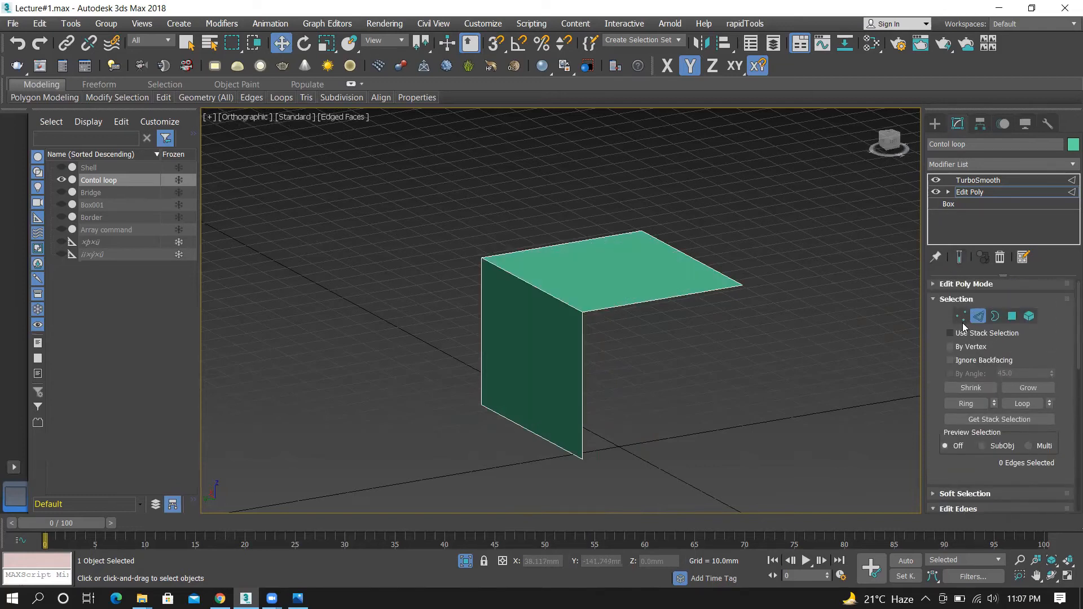
pyautogui.click(960, 317)
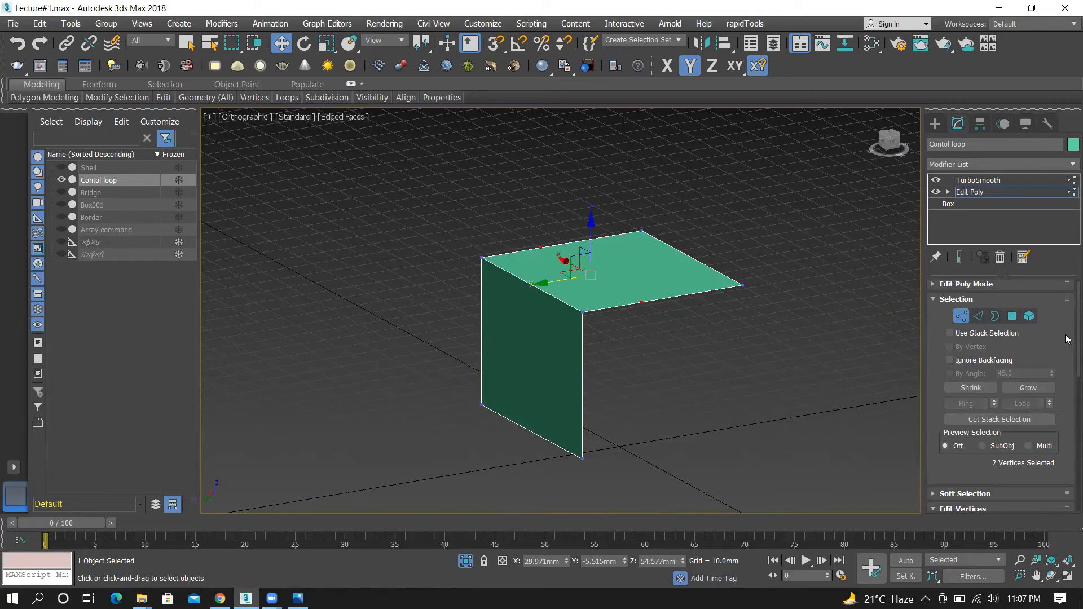
pyautogui.scroll(-5, 1043, 389)
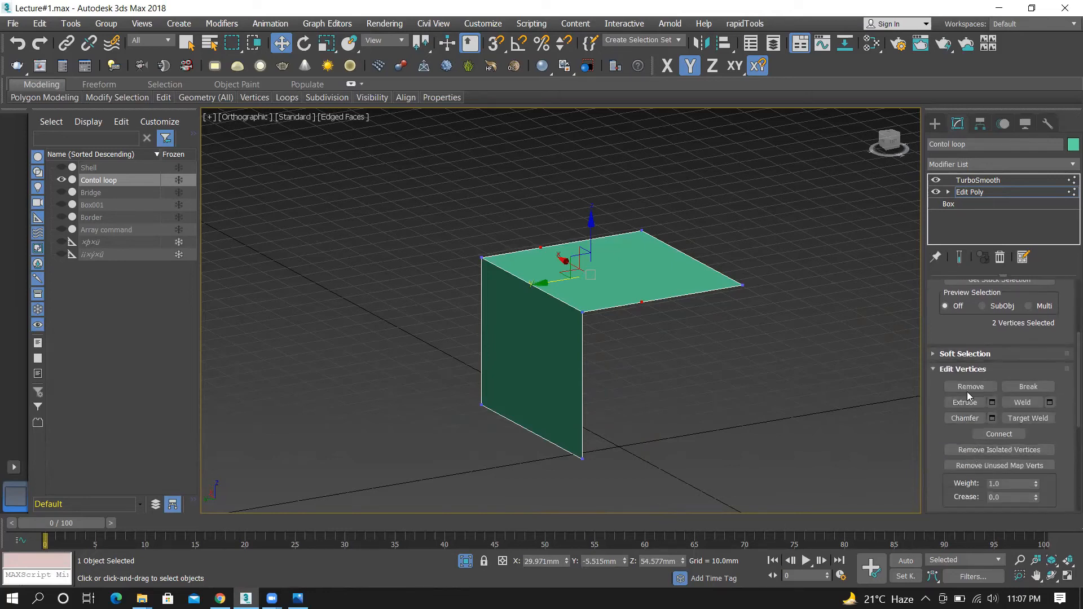
pyautogui.click(966, 389)
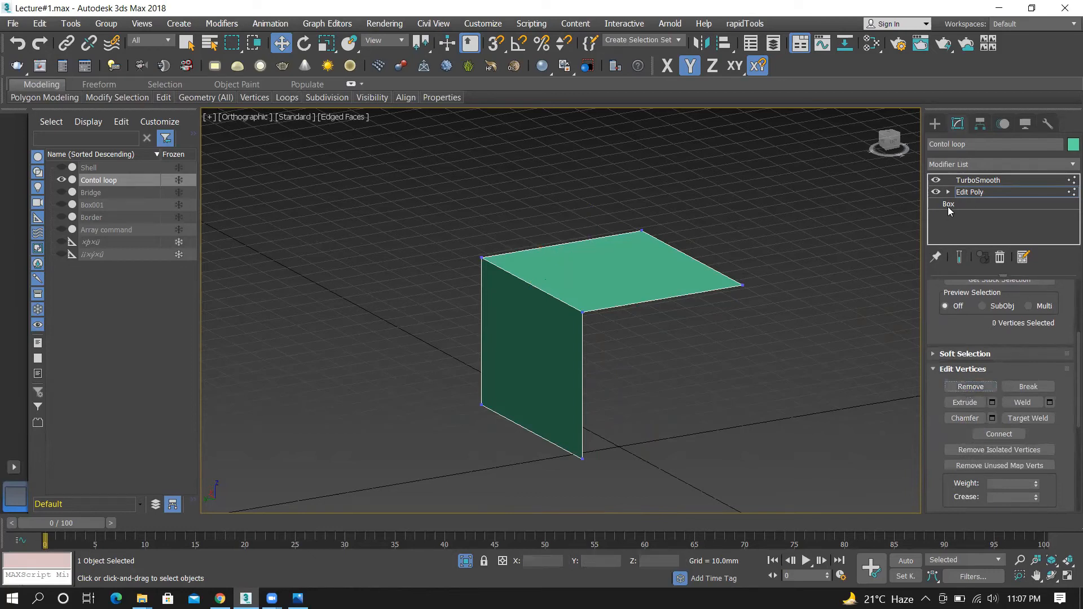
pyautogui.click(958, 258)
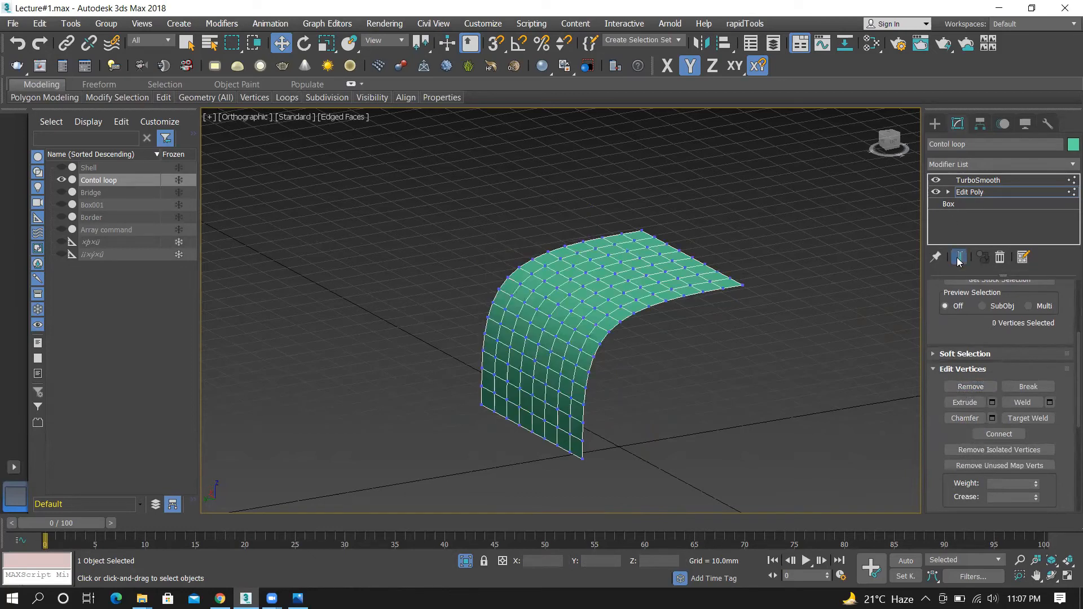
pyautogui.click(959, 258)
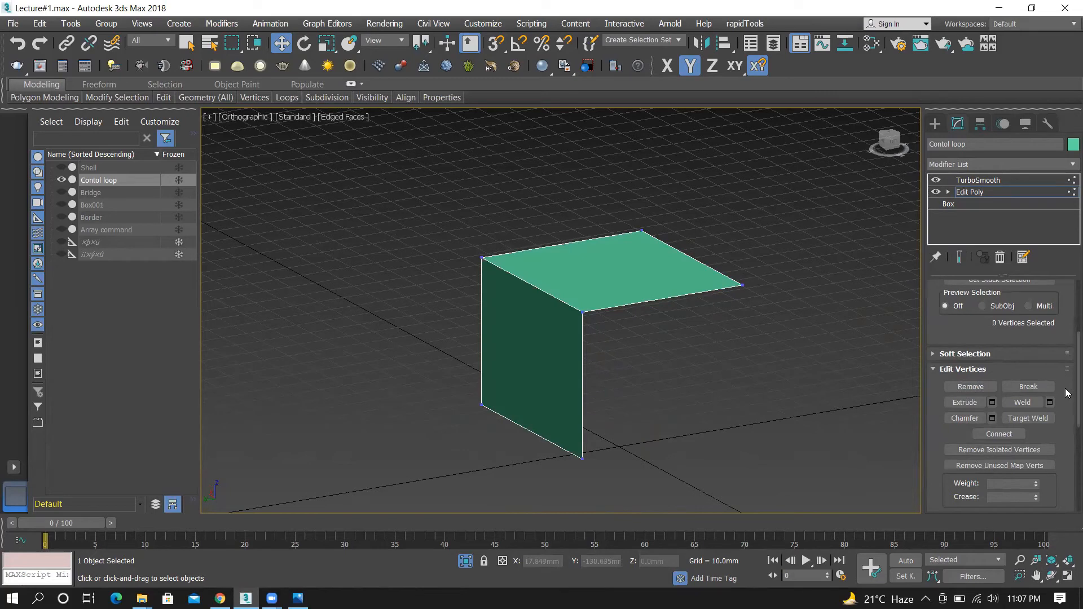
# Undo the vertex and edge removals on the top face
pyautogui.hotkey('ctrl', 'z')
pyautogui.click(780, 332)
pyautogui.scroll(3, 1065, 307)
# Remove the support edge across the top face at edge level and toggle the end result to check the smoothing
pyautogui.click(978, 319)
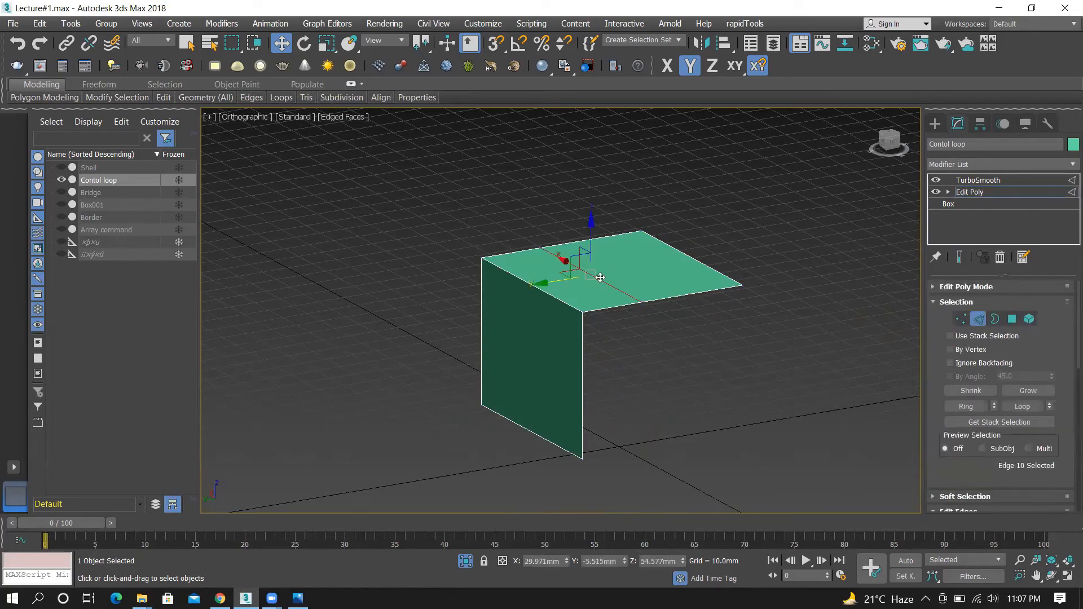
pyautogui.scroll(-5, 1067, 338)
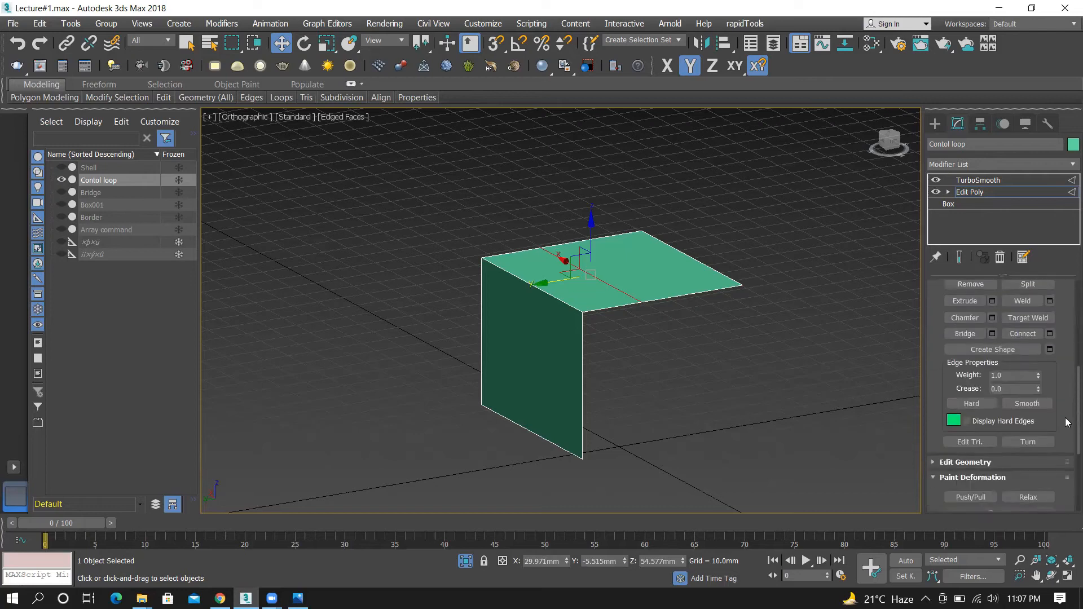
pyautogui.scroll(1, 1065, 399)
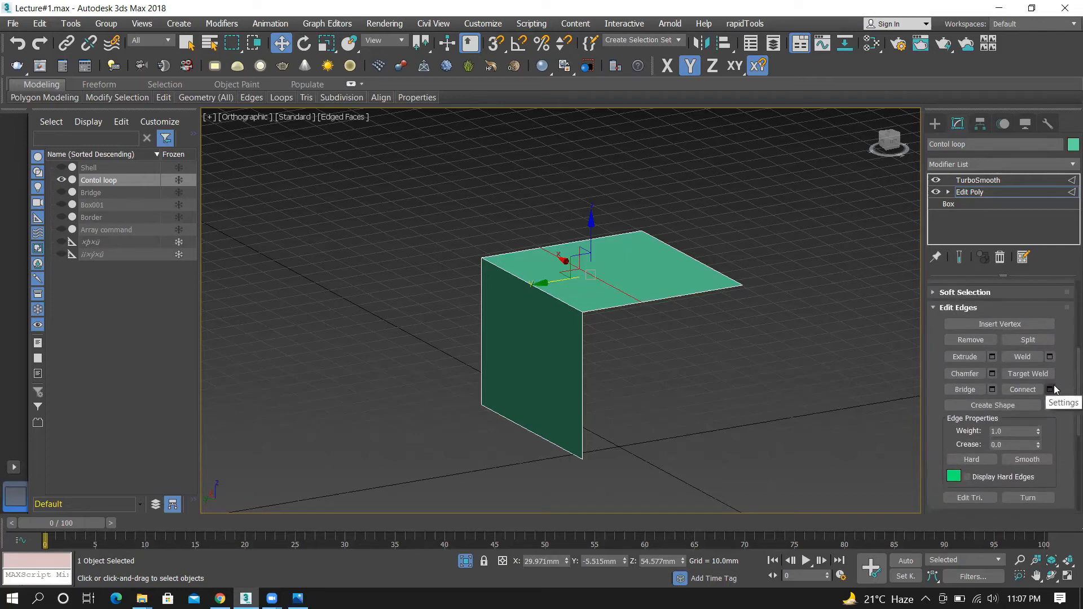
pyautogui.click(953, 340)
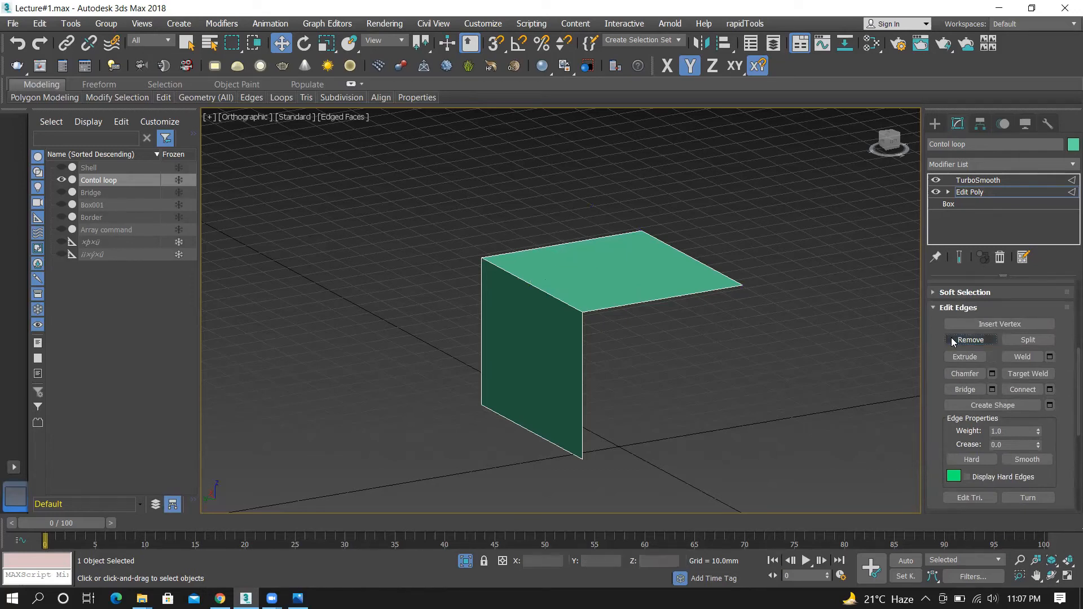
pyautogui.click(960, 257)
pyautogui.click(959, 257)
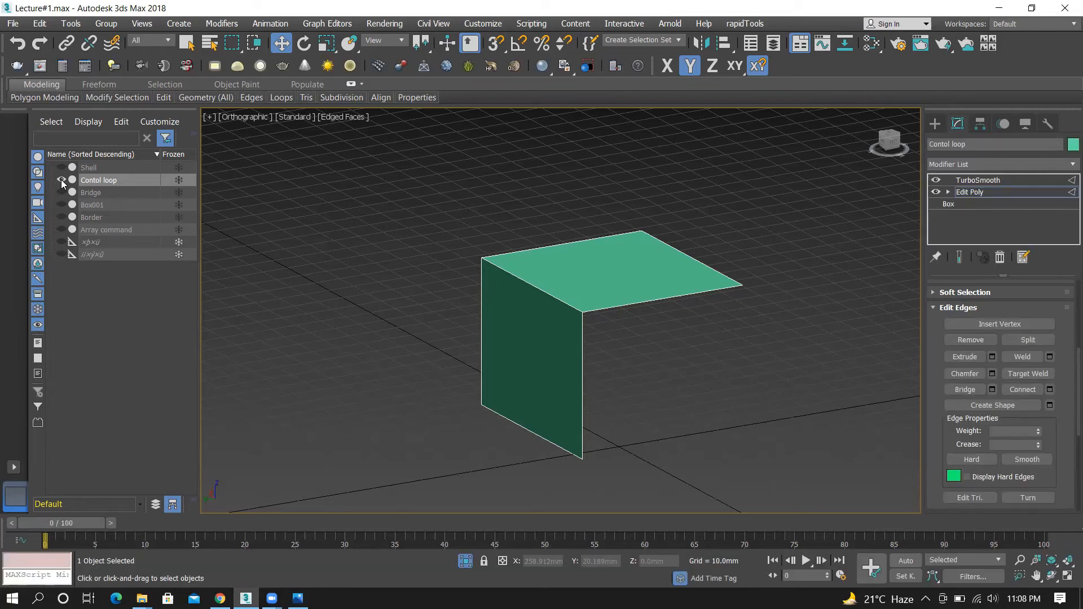
# Hide the Contol loop object, show Box001 and select it
pyautogui.click(61, 180)
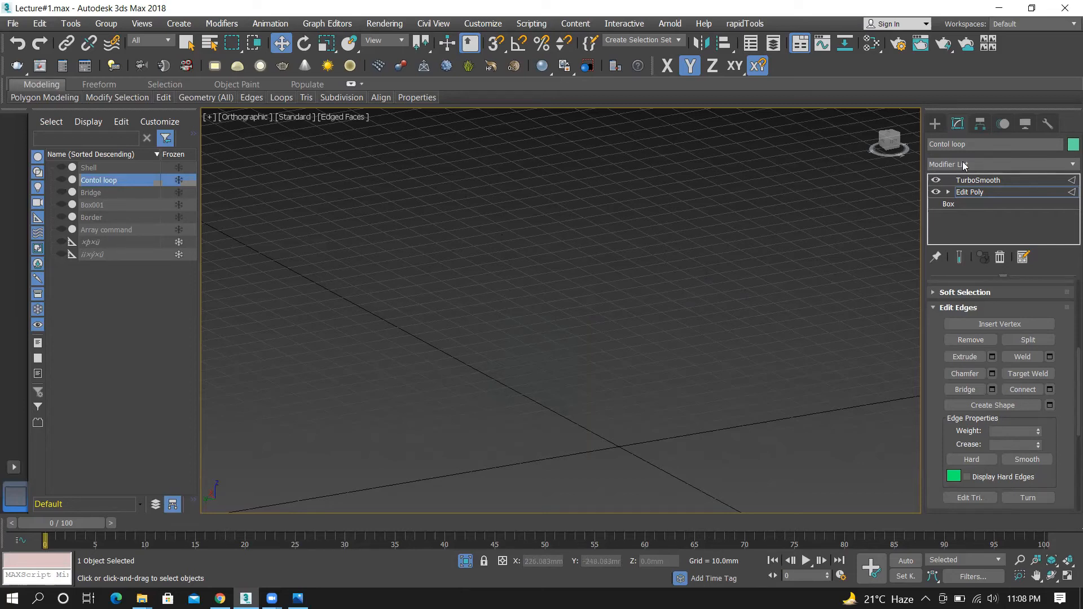
pyautogui.click(61, 205)
pyautogui.scroll(-3, 533, 296)
pyautogui.scroll(3, 600, 291)
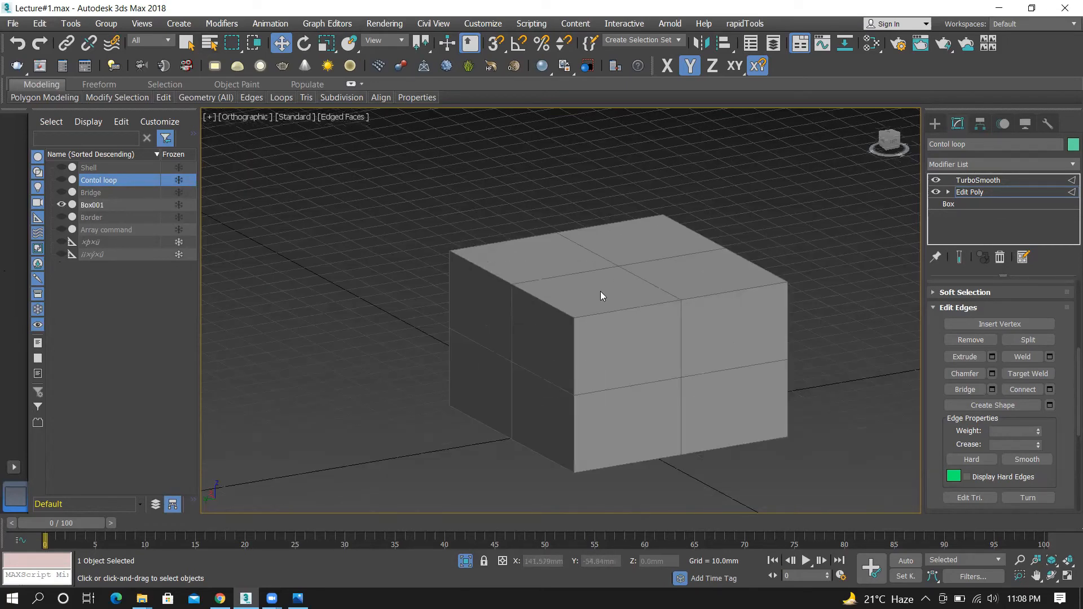
pyautogui.click(693, 171)
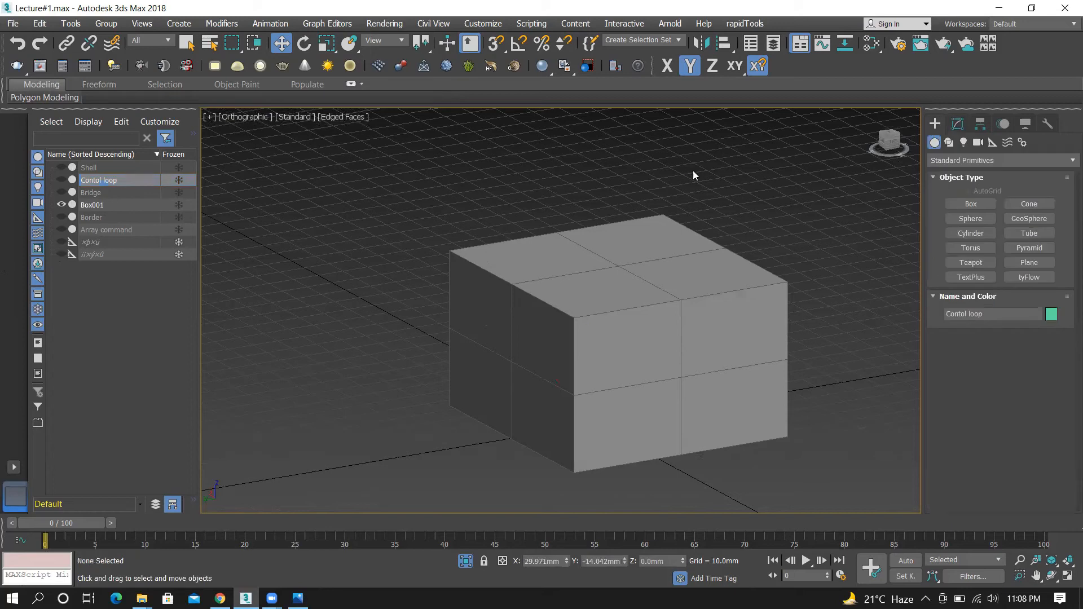
pyautogui.hotkey('ctrl', 'a')
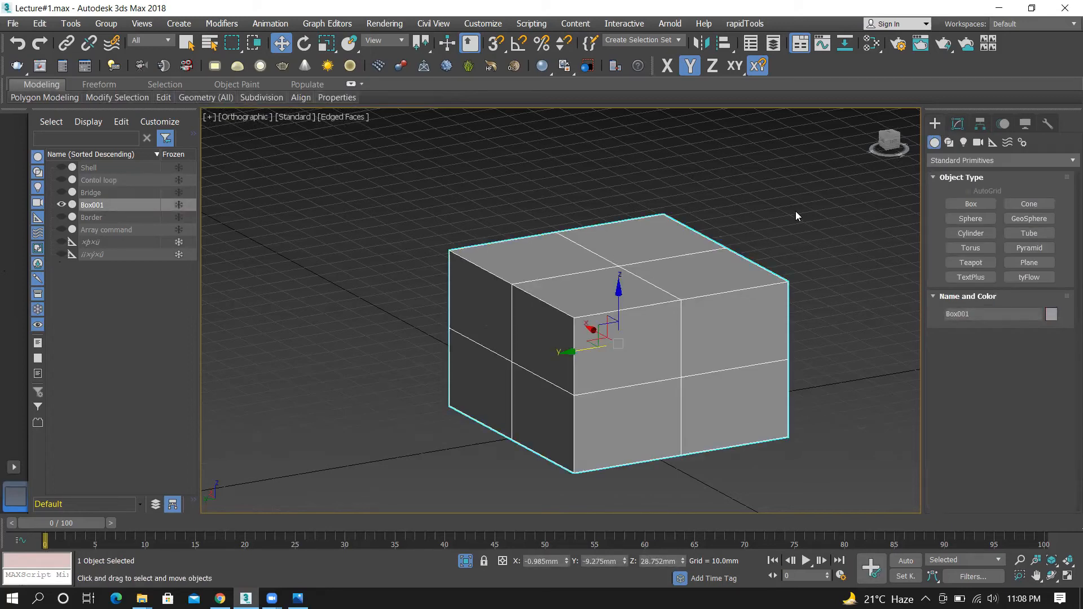
pyautogui.click(732, 186)
pyautogui.hotkey('ctrl', 'a')
# Show the Border cylinder, switch the selection between it and Box001, and hide the cylinder again
pyautogui.click(61, 217)
pyautogui.click(750, 231)
pyautogui.click(697, 238)
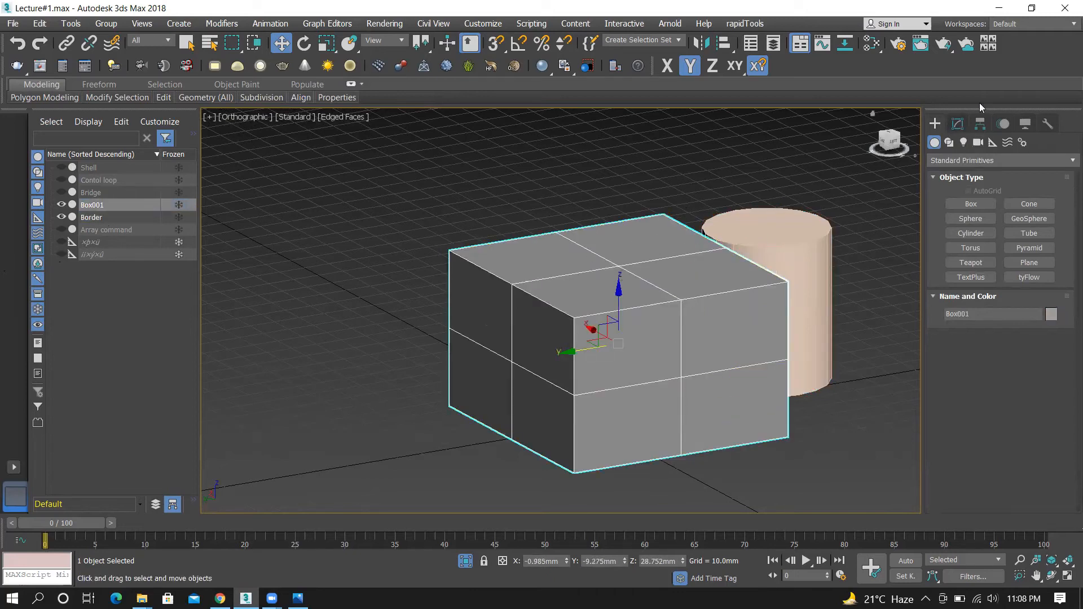
pyautogui.click(957, 124)
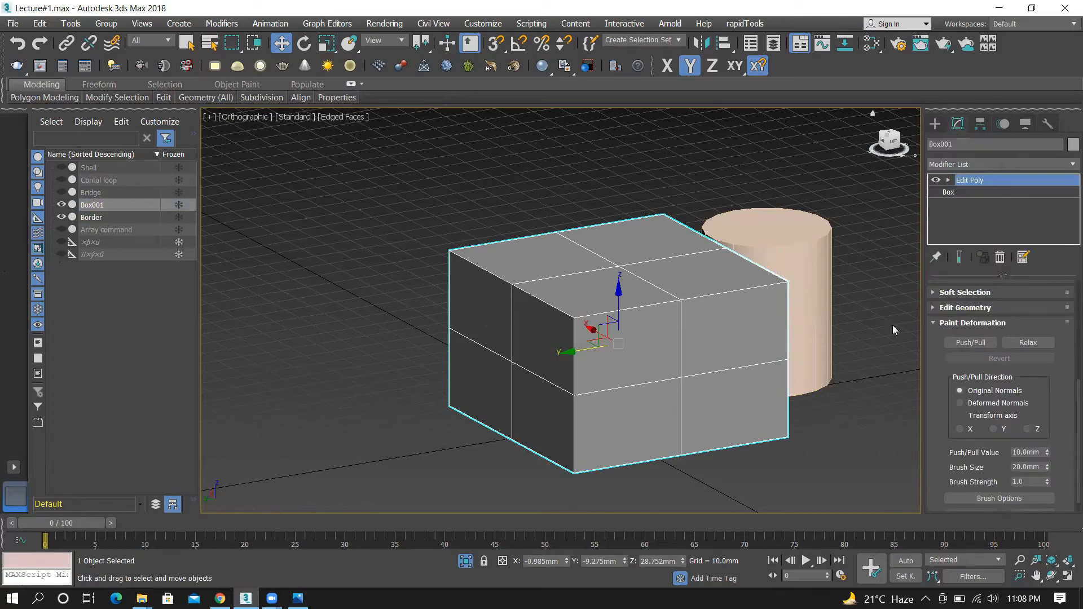
pyautogui.click(749, 229)
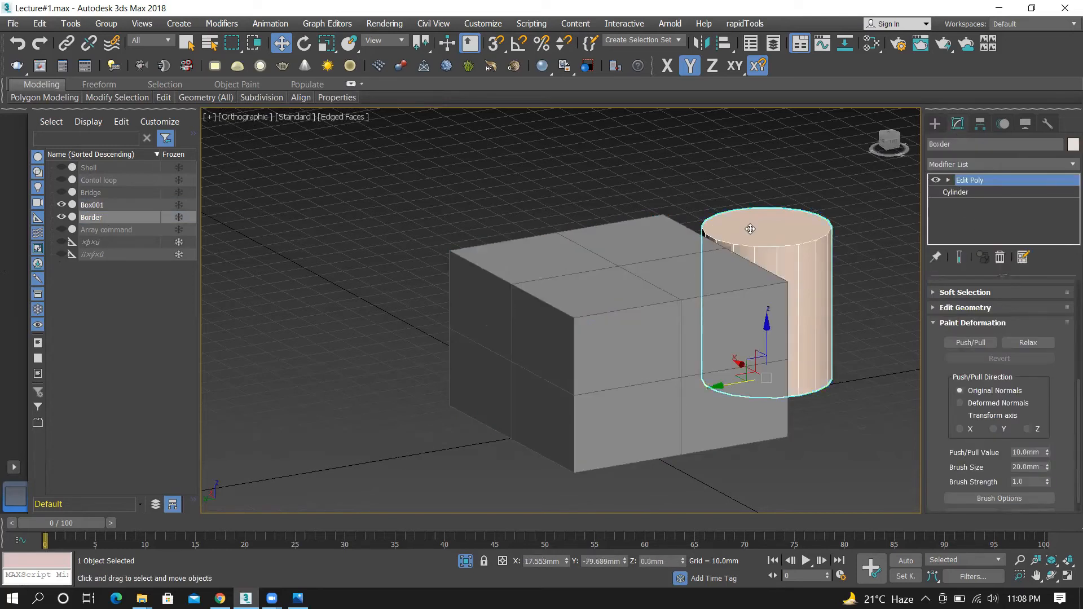
pyautogui.click(680, 248)
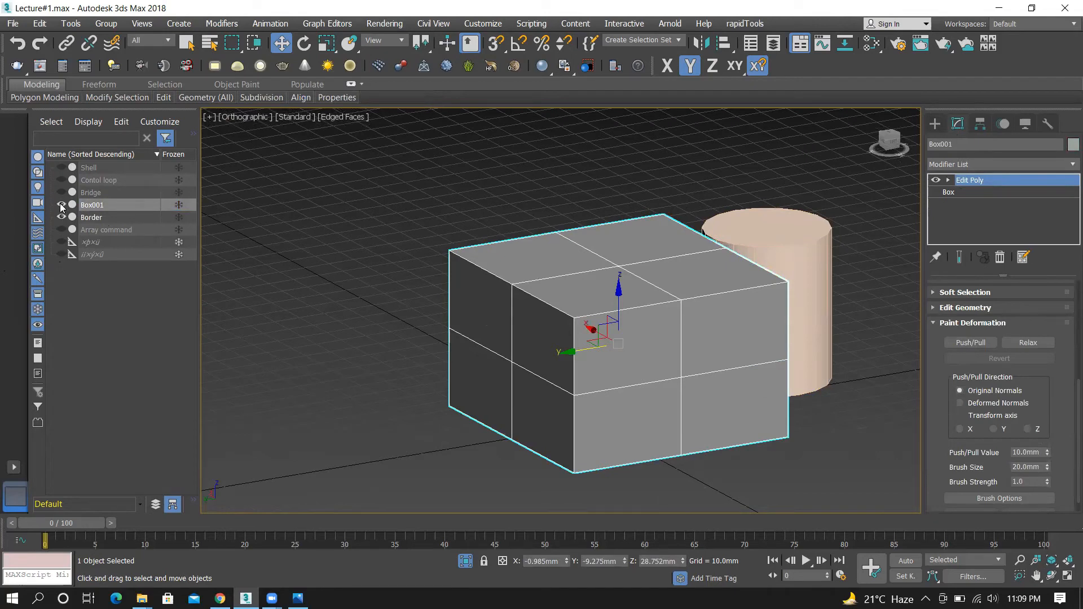
pyautogui.click(61, 218)
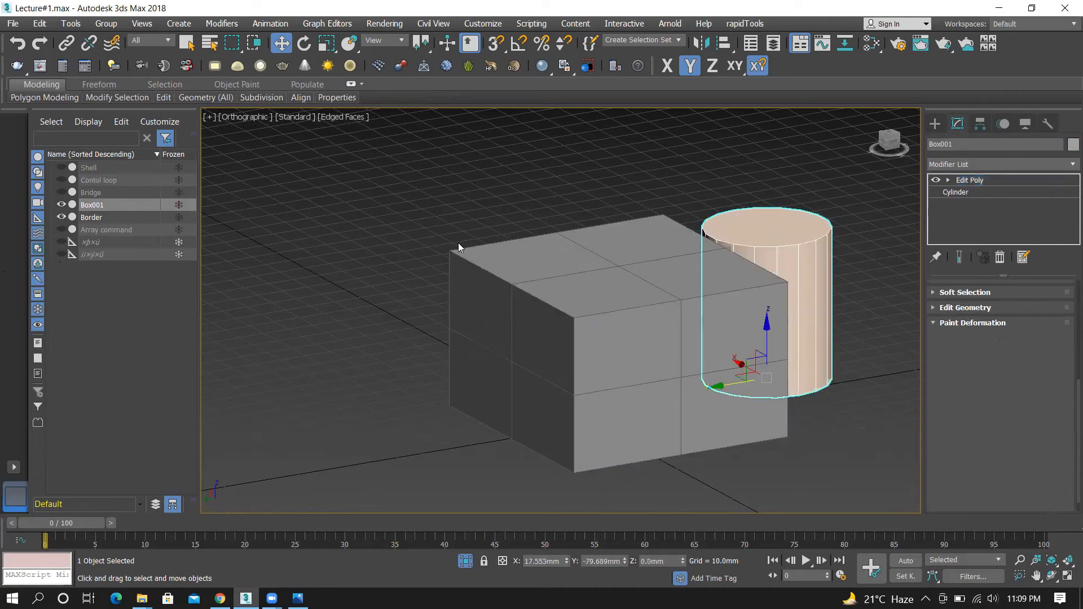
pyautogui.click(61, 217)
# Set Box001's length, width and height segments to 1 at the Box level of its modifier stack
pyautogui.click(582, 256)
pyautogui.press('z')
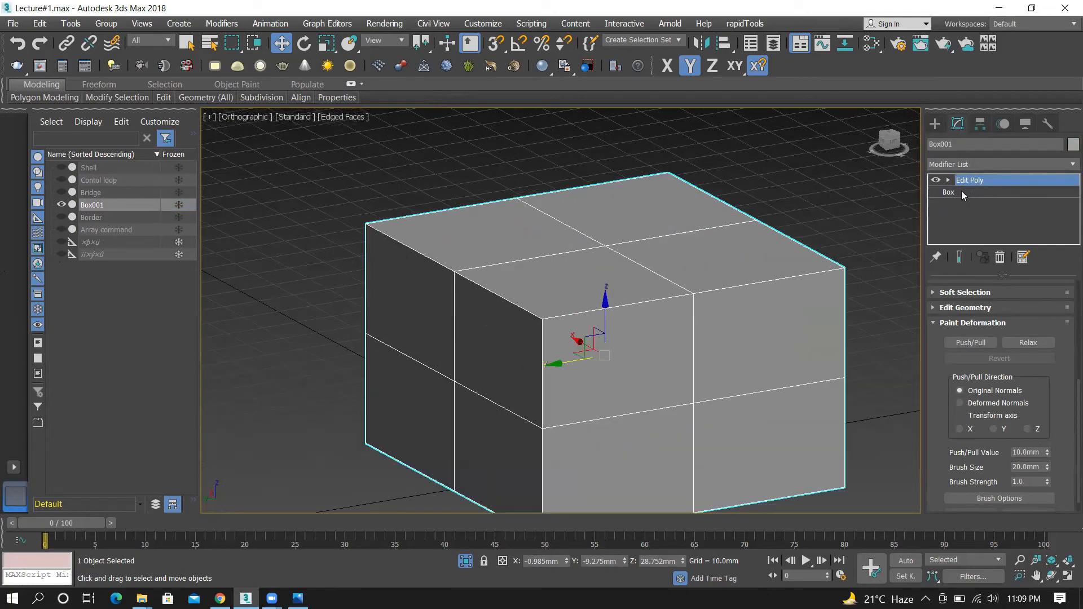
pyautogui.click(963, 191)
pyautogui.click(606, 339)
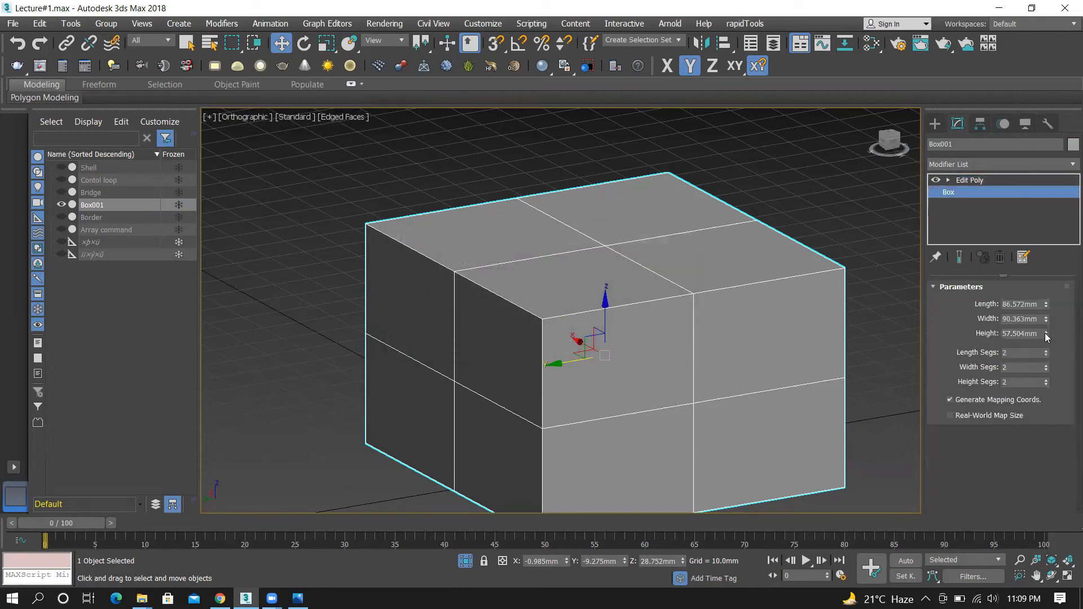
pyautogui.click(1047, 356)
pyautogui.click(1047, 370)
pyautogui.click(1046, 384)
pyautogui.scroll(-3, 700, 274)
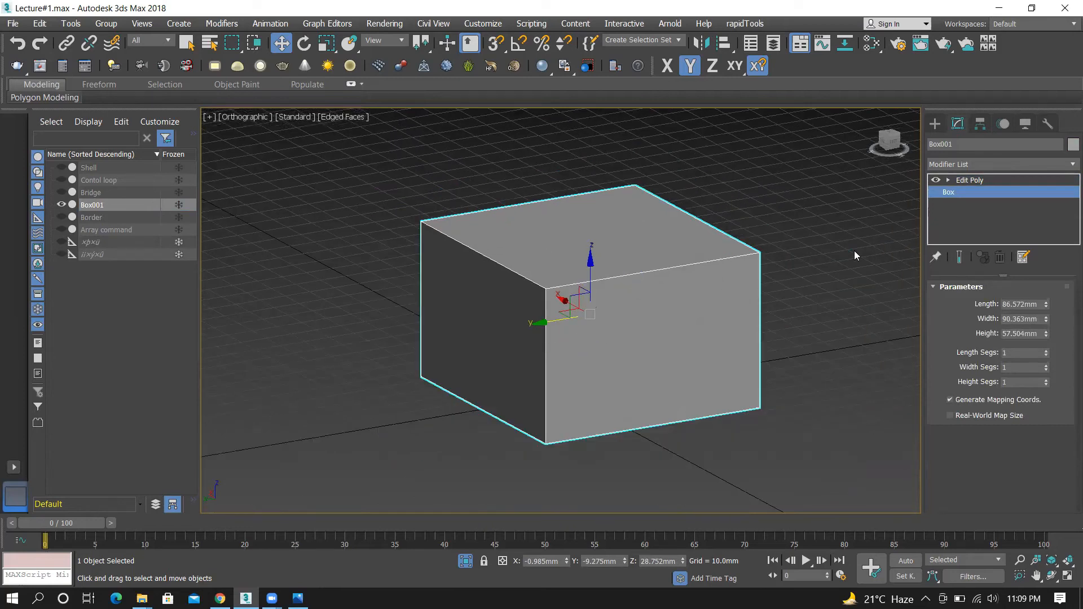
# Add SwiftLoop support edges close to the corners of Box001 at the Edit Poly level, omitting the one below the top face
pyautogui.click(997, 178)
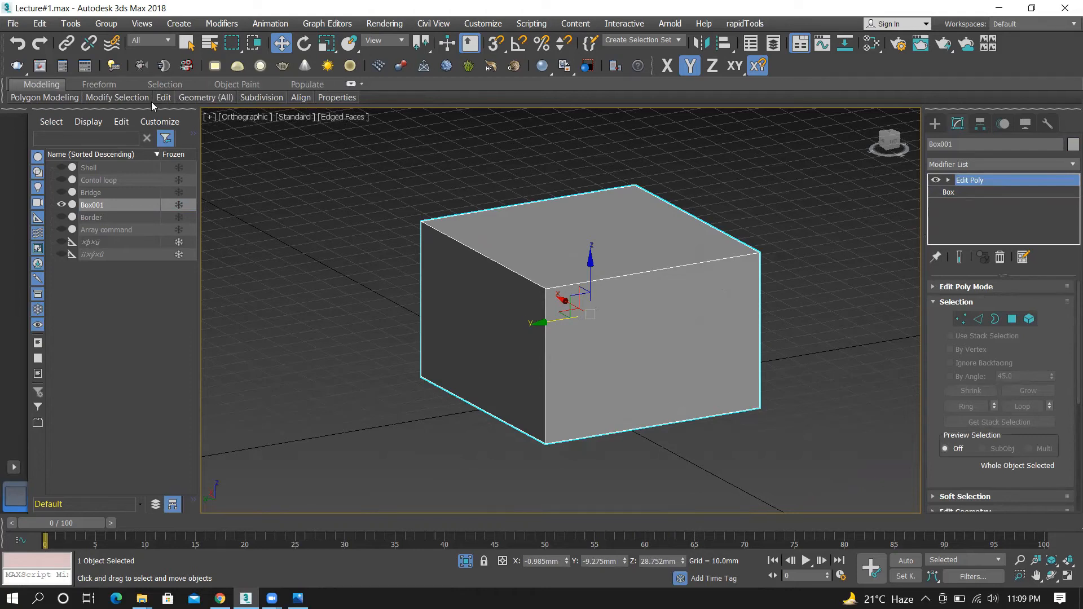
pyautogui.moveTo(163, 98)
pyautogui.click(284, 123)
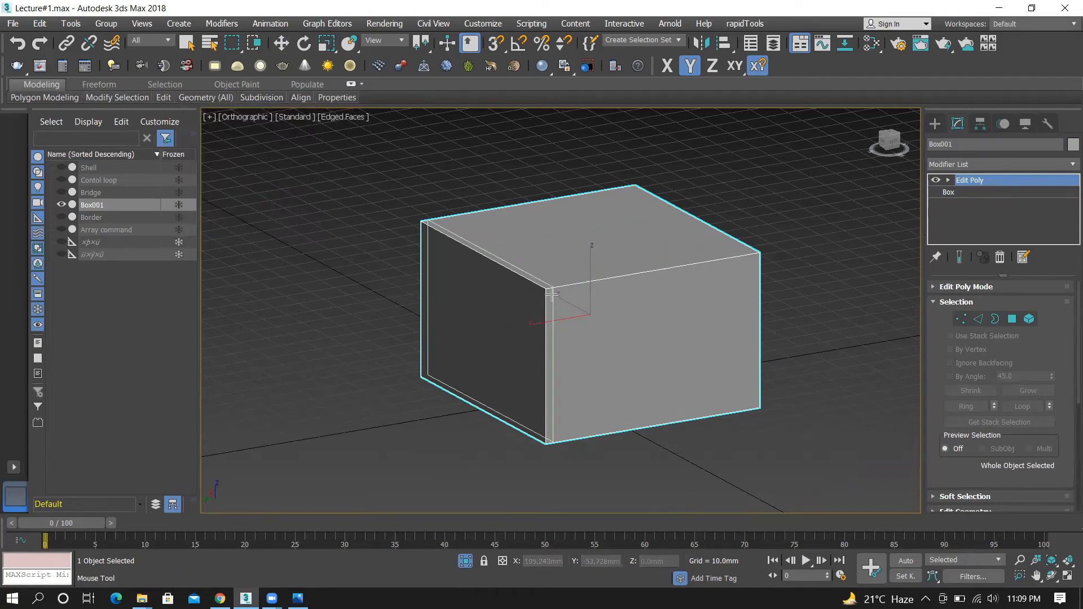
pyautogui.click(751, 255)
pyautogui.click(540, 289)
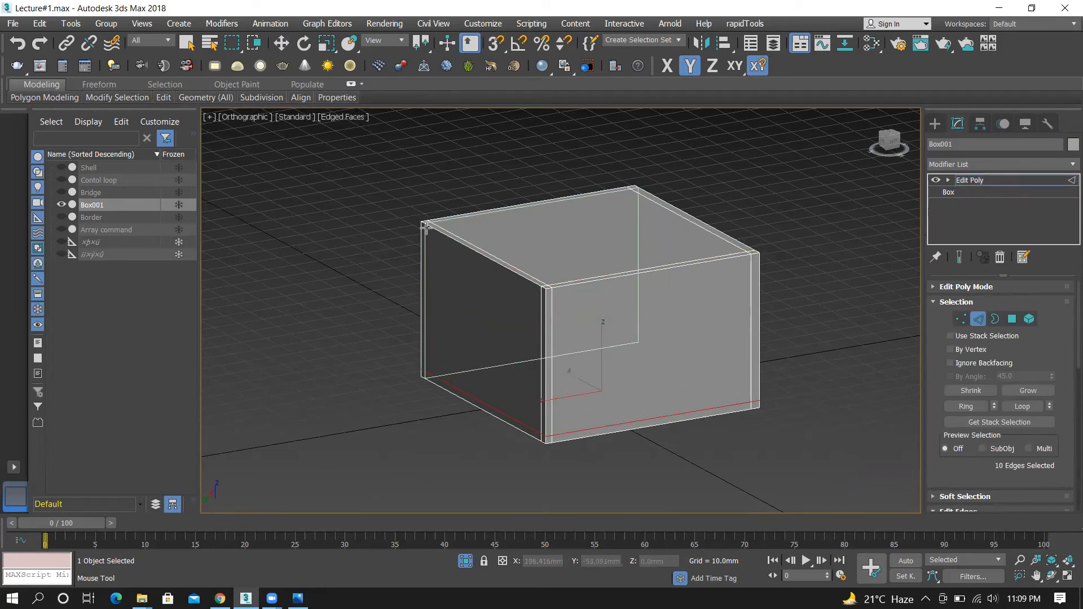
pyautogui.press('w')
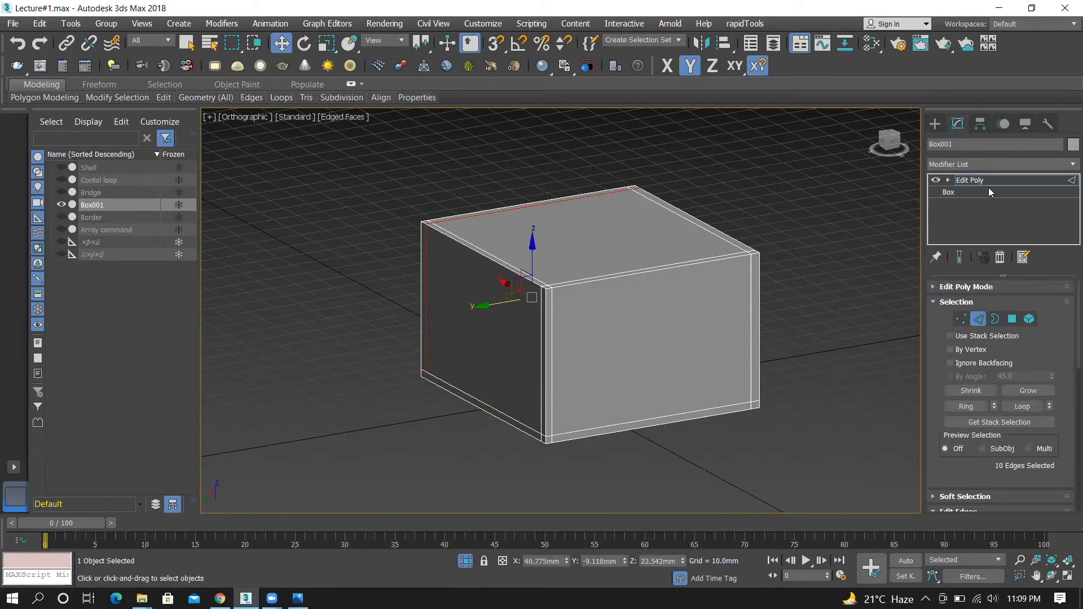
# Add a TurboSmooth modifier to Box001 and set its iterations to 3
pyautogui.click(972, 163)
pyautogui.write('tu')
pyautogui.press('Return')
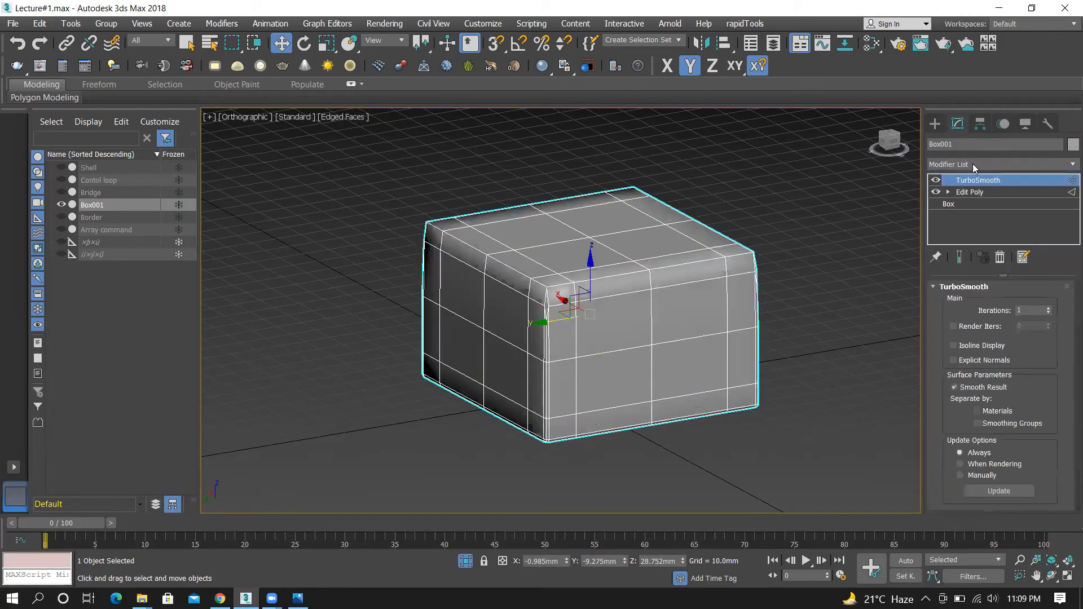
pyautogui.click(1048, 308)
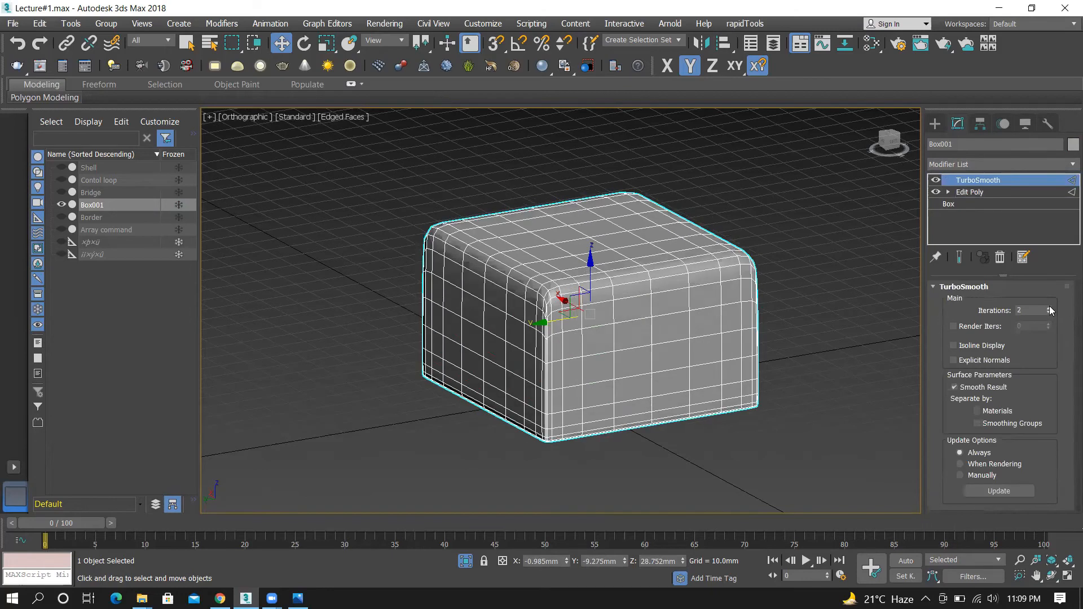
pyautogui.click(1049, 308)
# Insert a horizontal SwiftLoop just below the box's top face at the Edit Poly level
pyautogui.click(974, 192)
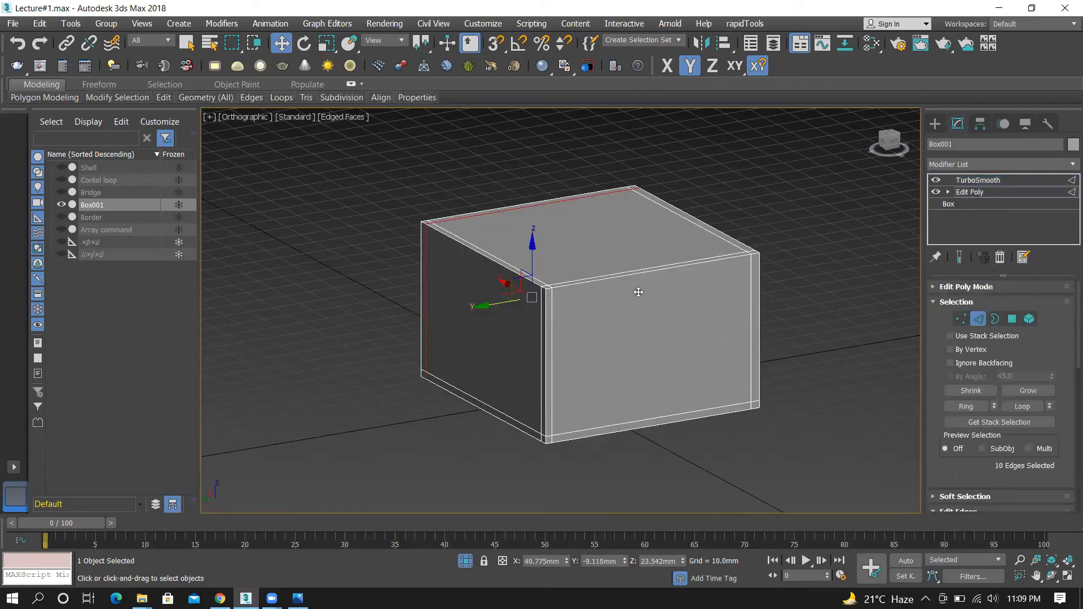
pyautogui.moveTo(165, 97)
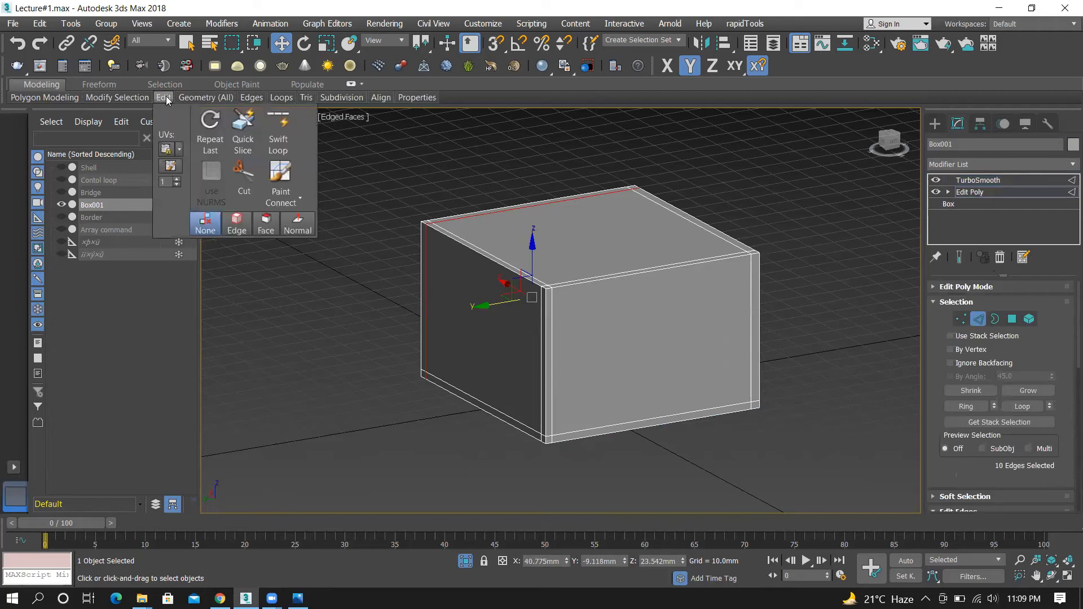
pyautogui.click(278, 133)
pyautogui.click(550, 293)
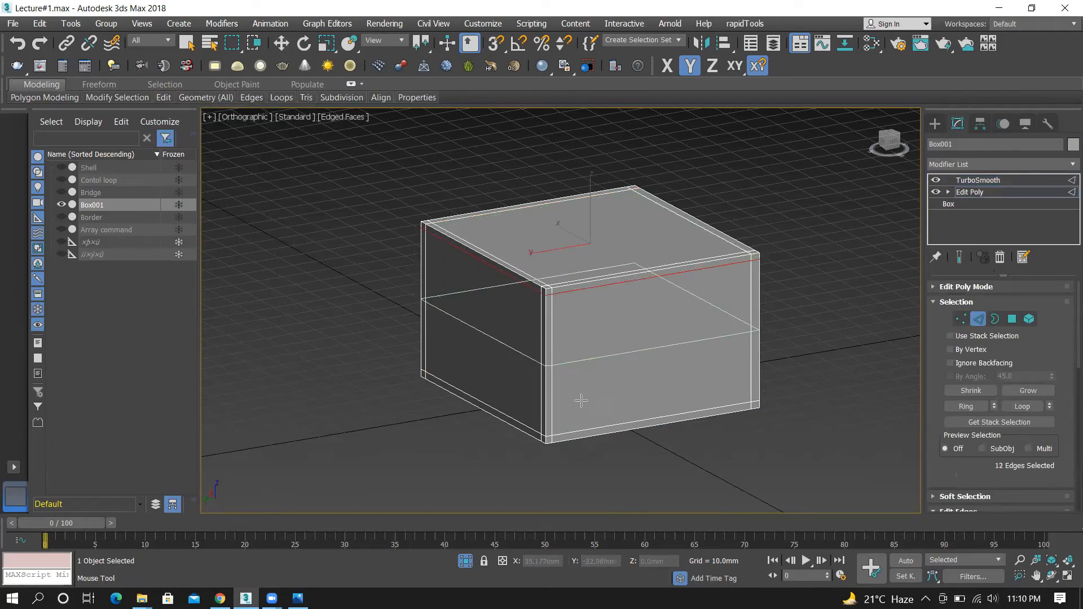
pyautogui.press('w')
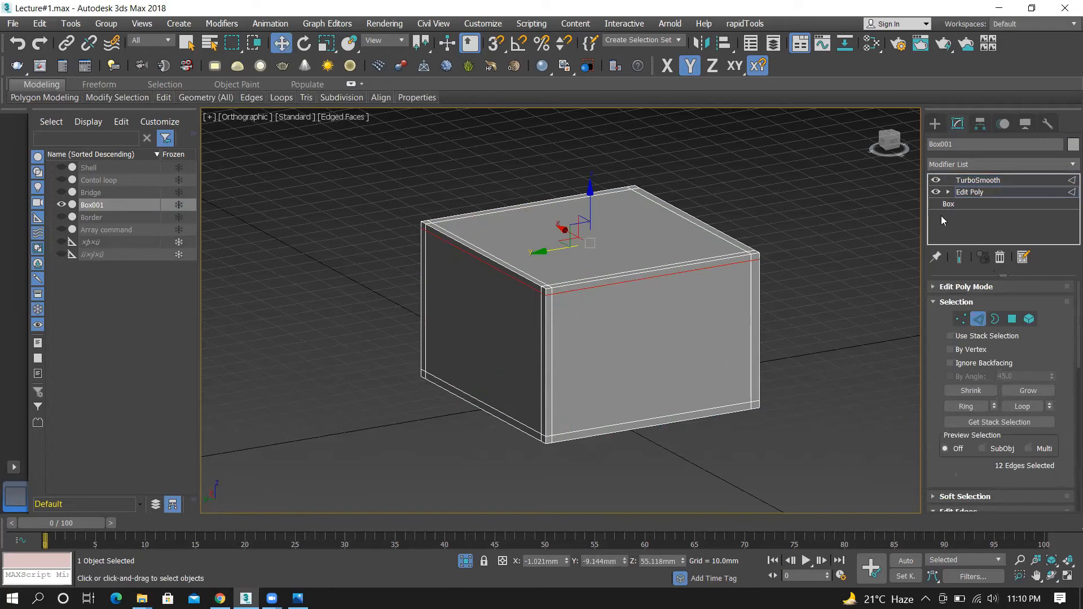
# Show the end result and examine the smoothed box's corners with and without edged faces
pyautogui.click(958, 258)
pyautogui.press('F4')
pyautogui.click(794, 232)
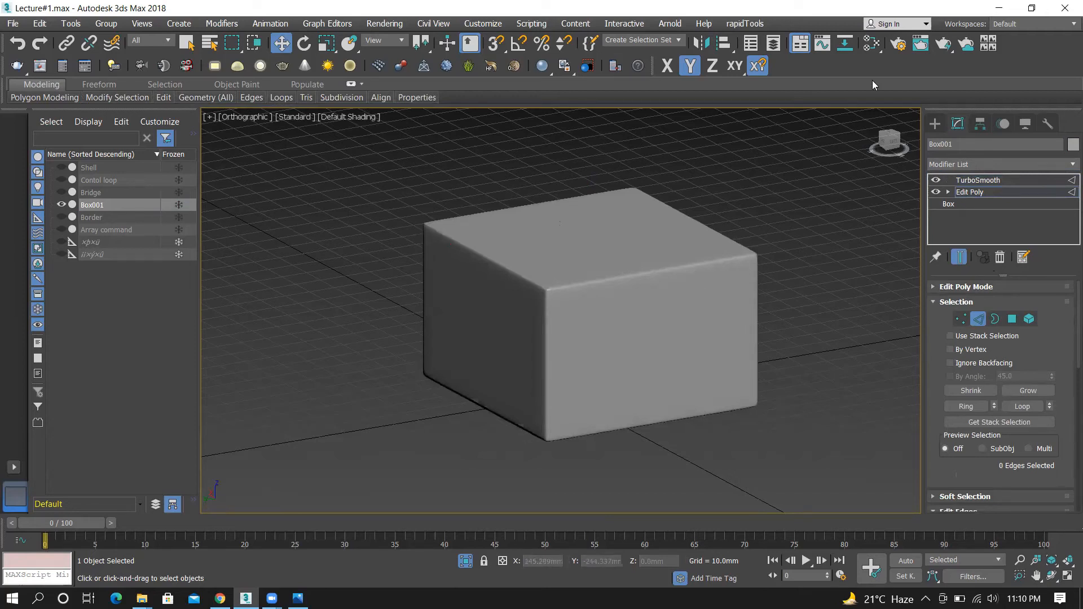
pyautogui.press('F4')
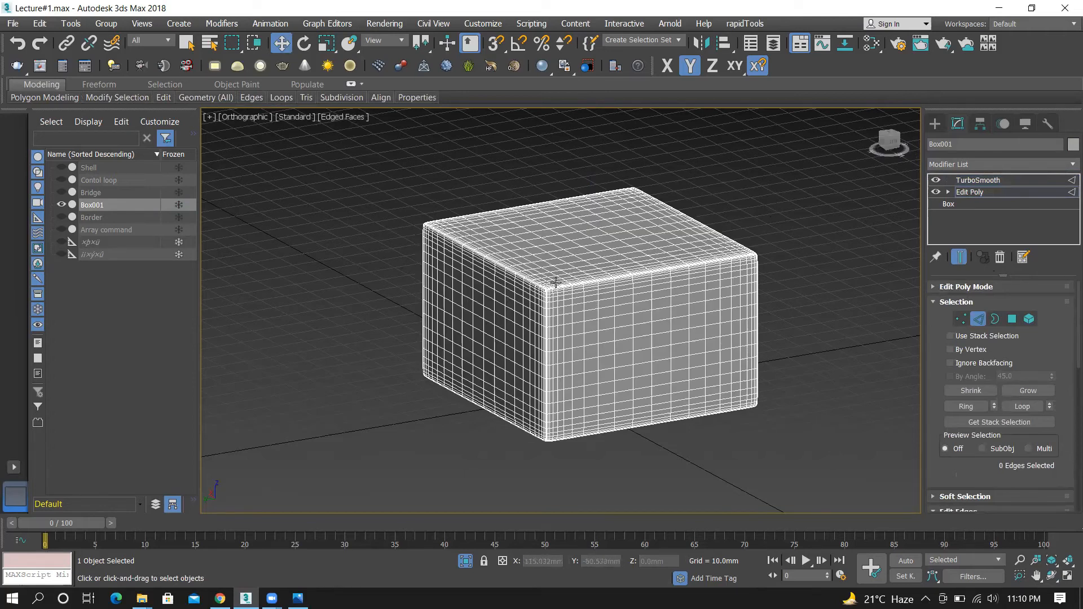
pyautogui.scroll(5, 555, 284)
pyautogui.scroll(-4, 598, 282)
pyautogui.scroll(-2, 615, 256)
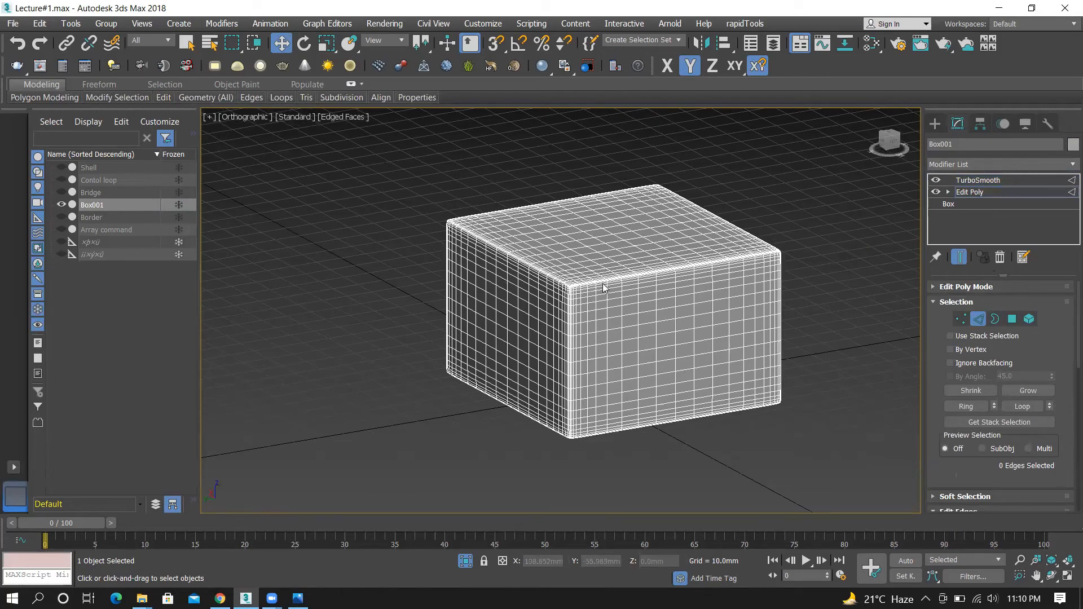
pyautogui.scroll(2, 597, 282)
pyautogui.scroll(-1, 637, 302)
pyautogui.scroll(1, 651, 283)
pyautogui.scroll(-3, 603, 285)
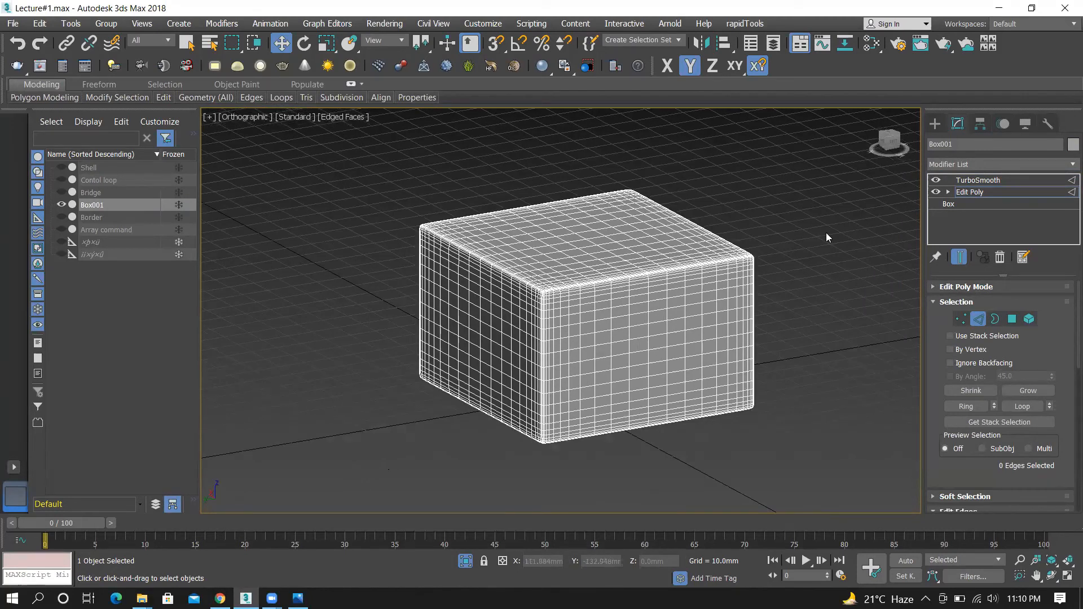
# Delete the TurboSmooth modifier and undo all the support loops added to the box
pyautogui.rightClick(972, 181)
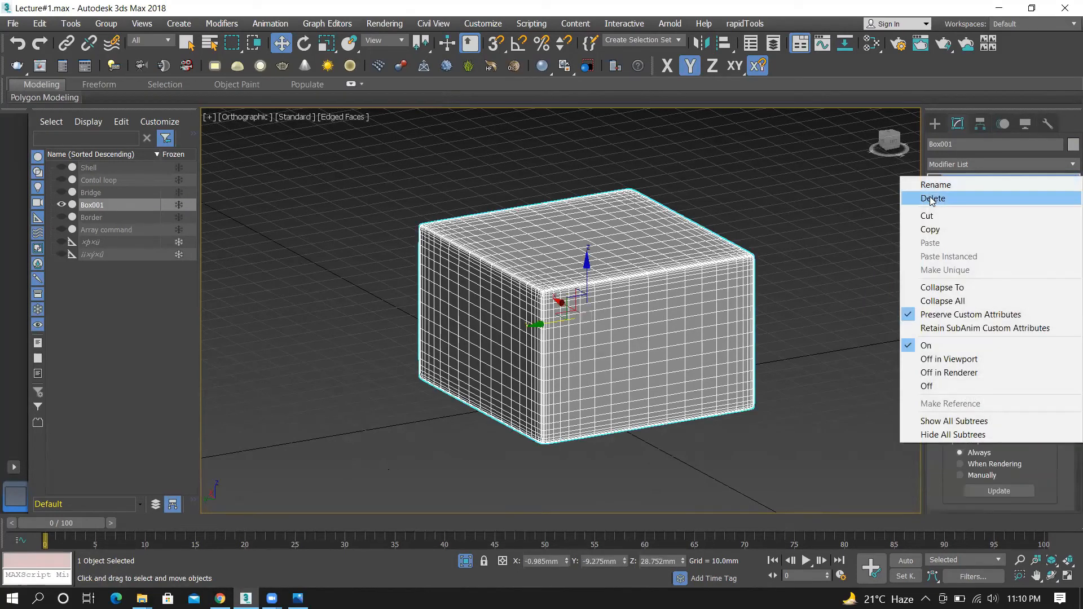
pyautogui.click(932, 198)
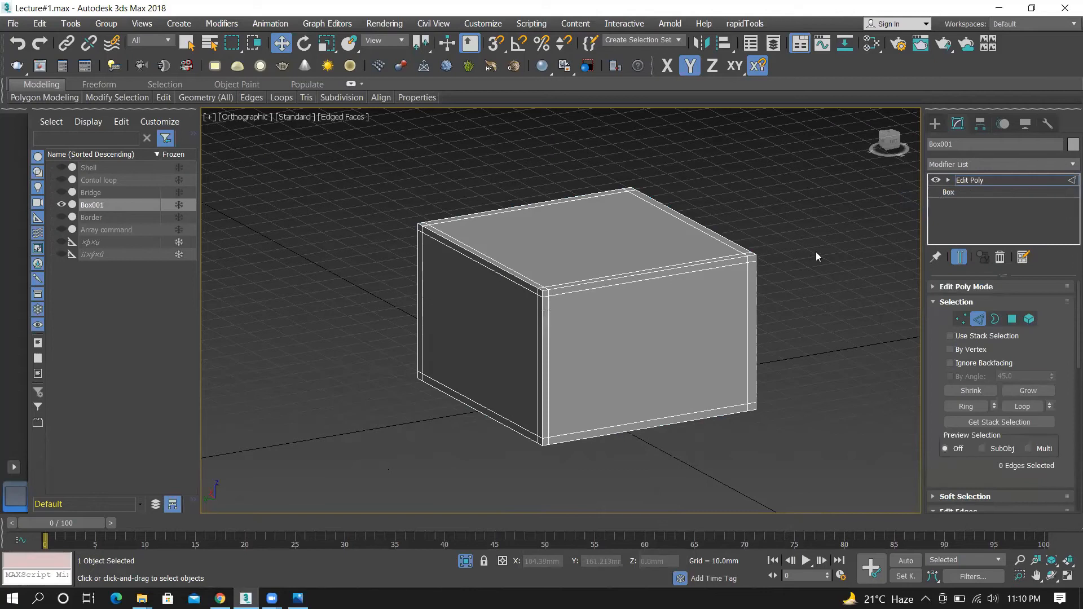
pyautogui.hotkey('ctrl', 'z')
pyautogui.hotkey('ctrl', 'z')
pyautogui.hotkey('ctrl', 'z')
pyautogui.hotkey('ctrl', 'z')
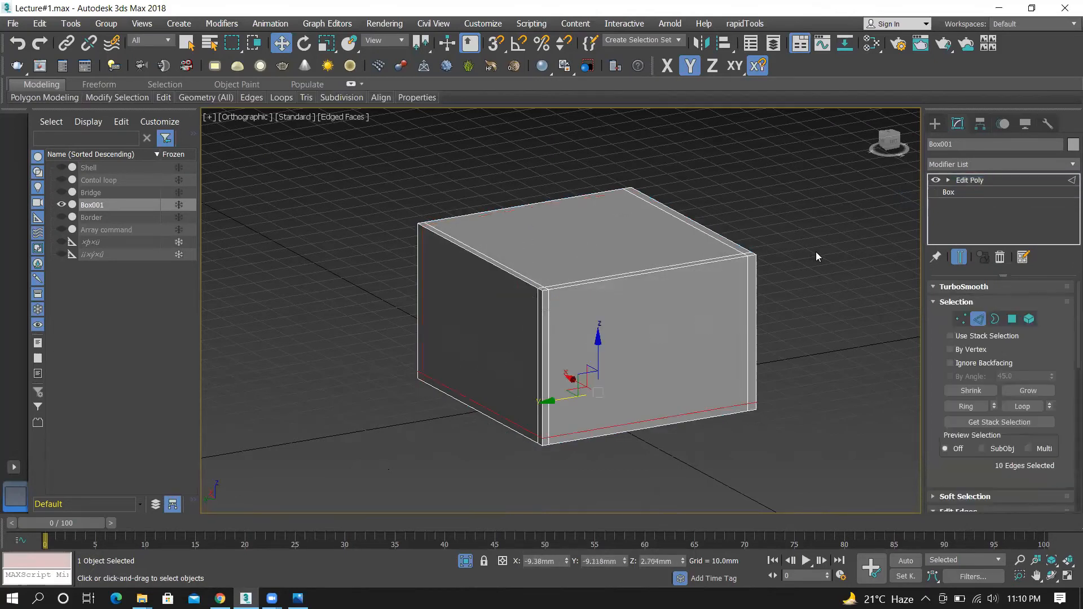
pyautogui.hotkey('ctrl', 'z')
pyautogui.hotkey('ctrl', 'z')
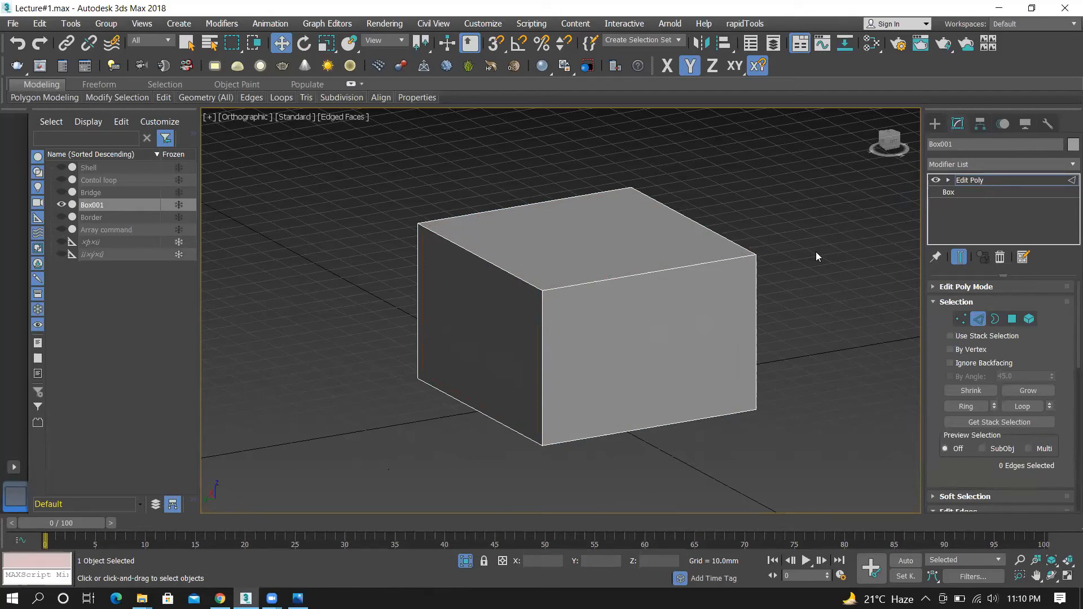
pyautogui.hotkey('ctrl', 'z')
pyautogui.hotkey('ctrl', 'z')
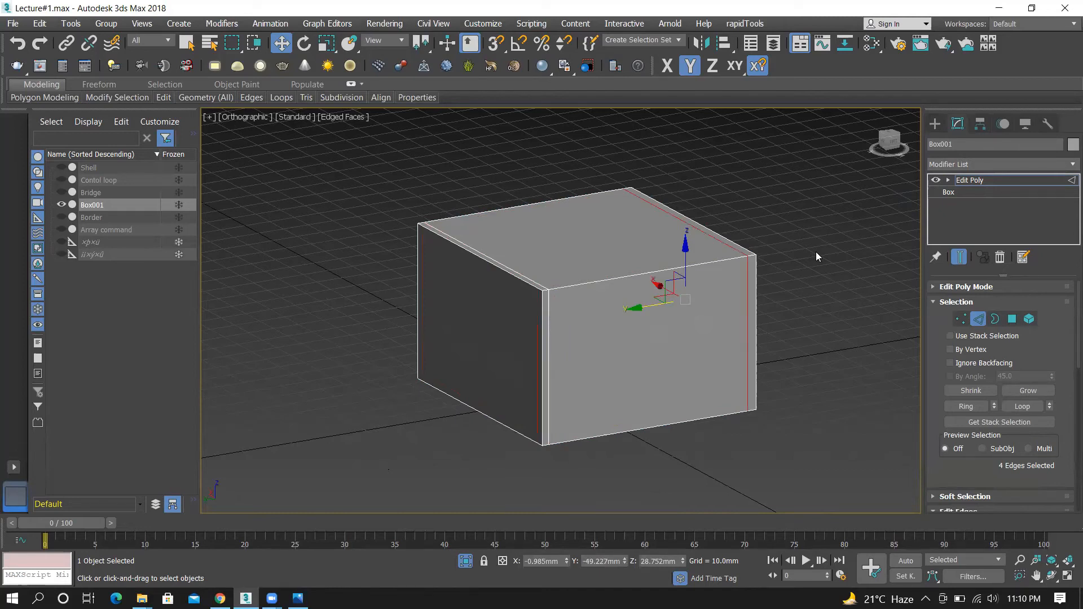
pyautogui.hotkey('ctrl', 'z')
pyautogui.hotkey('ctrl', 'z')
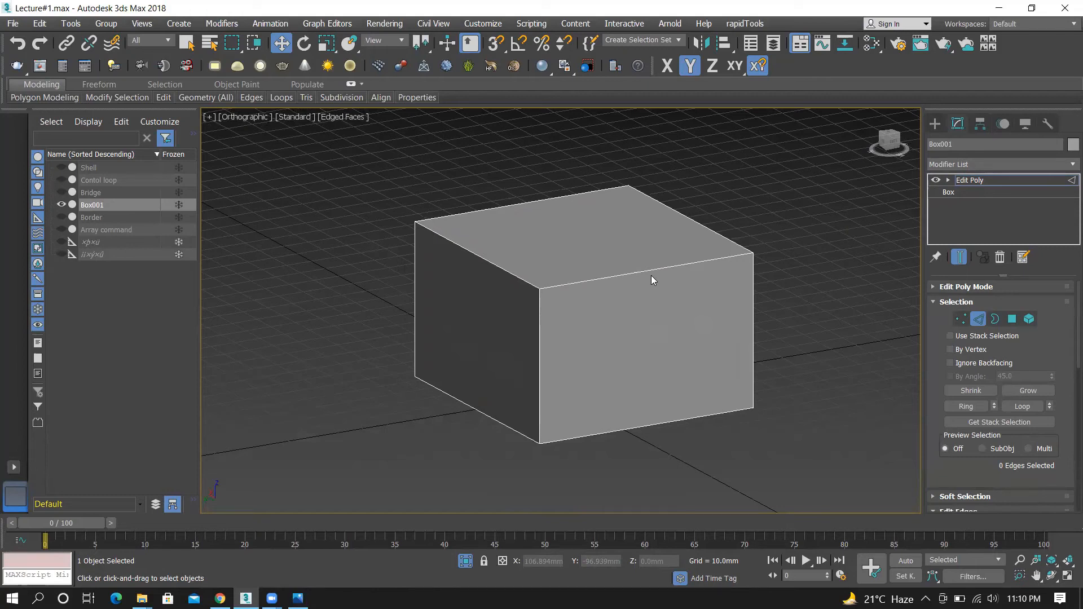
# Add a Chamfer modifier to Box001 above Edit Poly
pyautogui.click(976, 165)
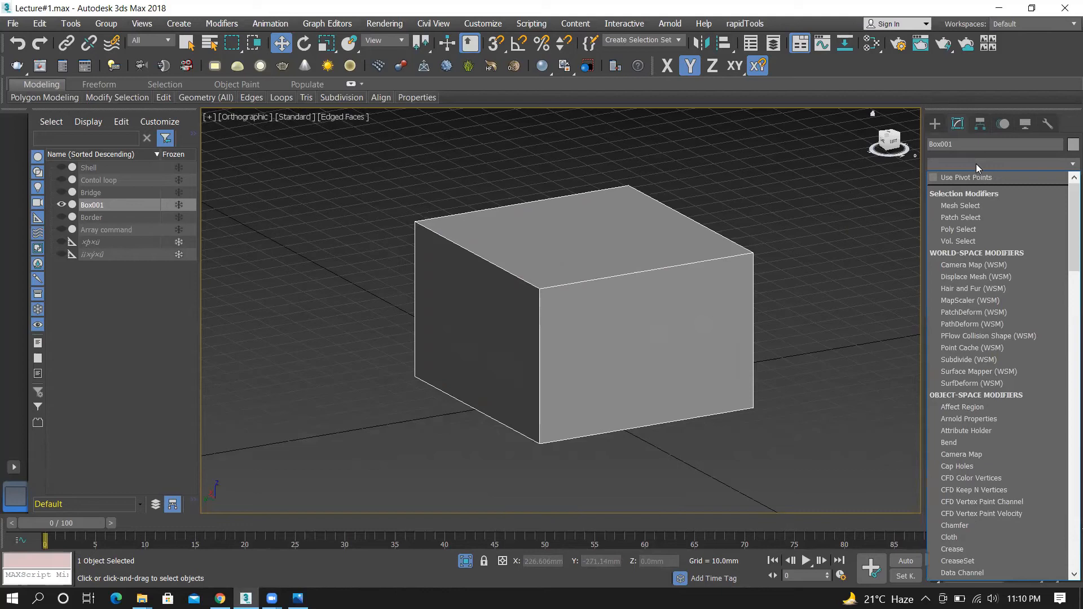
pyautogui.write('ch')
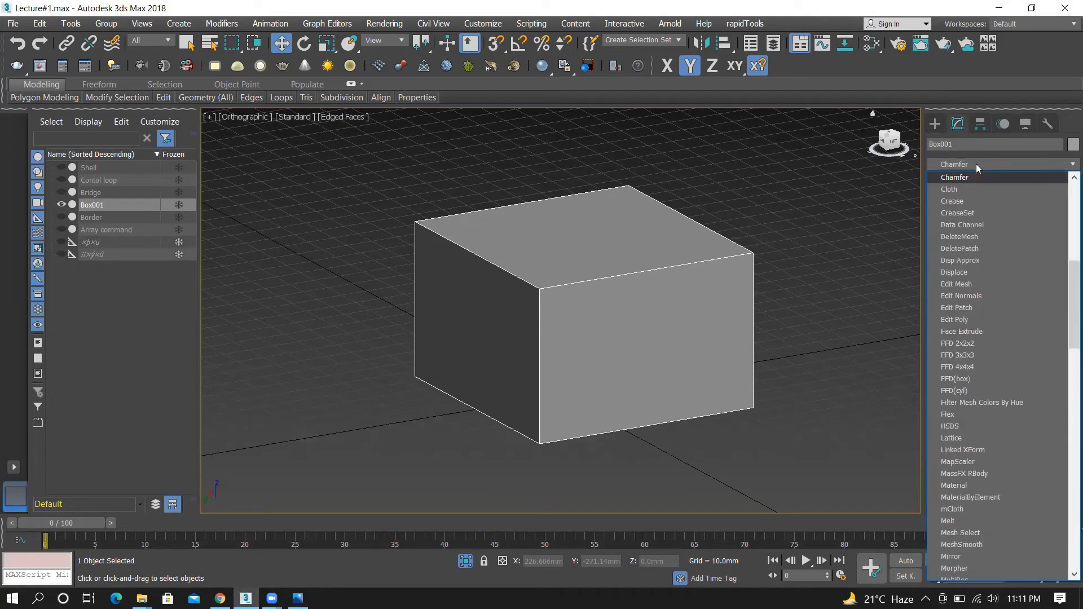
pyautogui.press('Return')
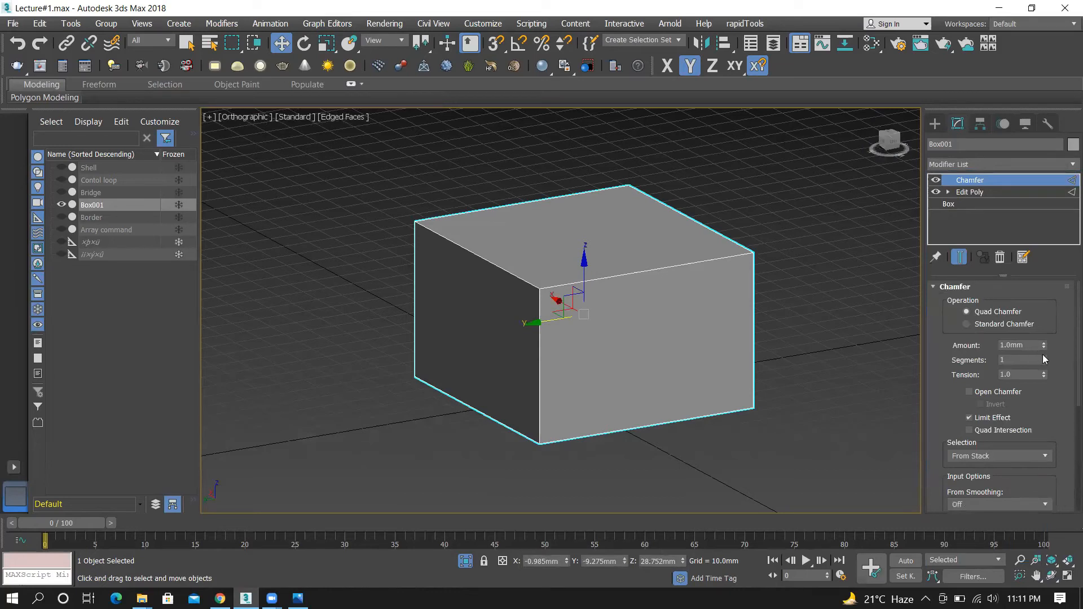
# Delete the Chamfer modifier from Box001 and leave the edge level of Edit Poly
pyautogui.moveTo(1043, 345); pyautogui.dragTo(1045, 316)
pyautogui.rightClick(971, 180)
pyautogui.click(921, 206)
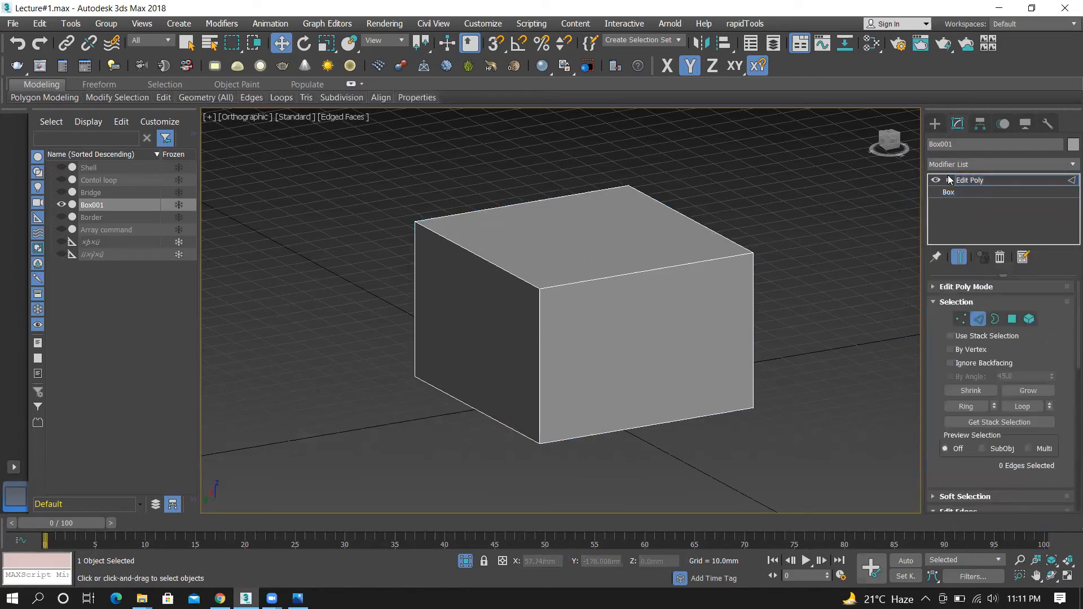
pyautogui.click(936, 125)
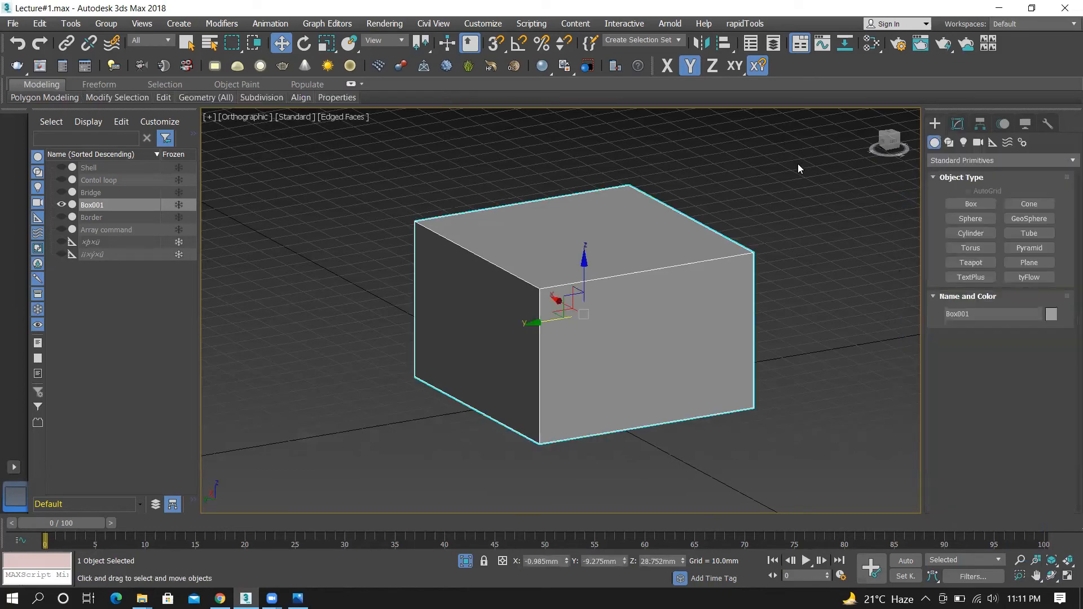
# Apply a Chamfer modifier to the whole of Box001, above Edit Poly with no sub-object level active
pyautogui.click(958, 127)
pyautogui.click(978, 163)
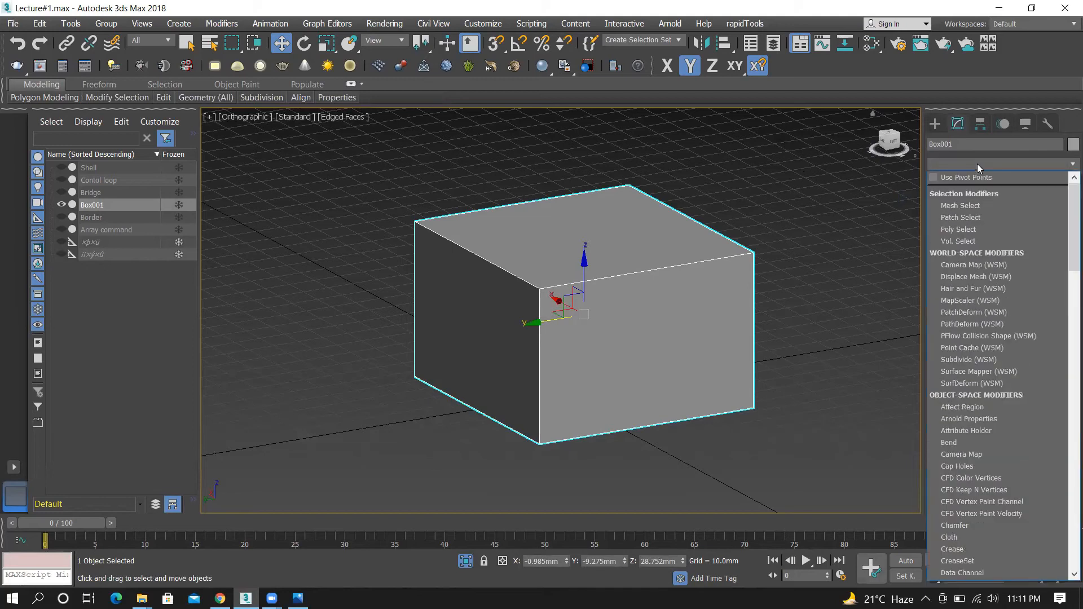
pyautogui.write('ch')
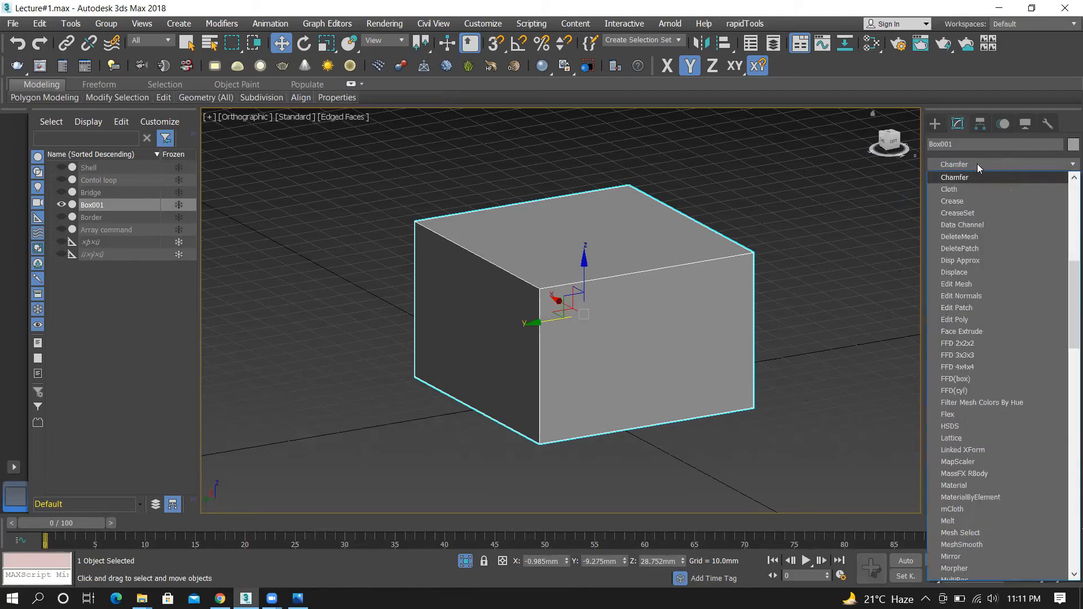
pyautogui.press('Return')
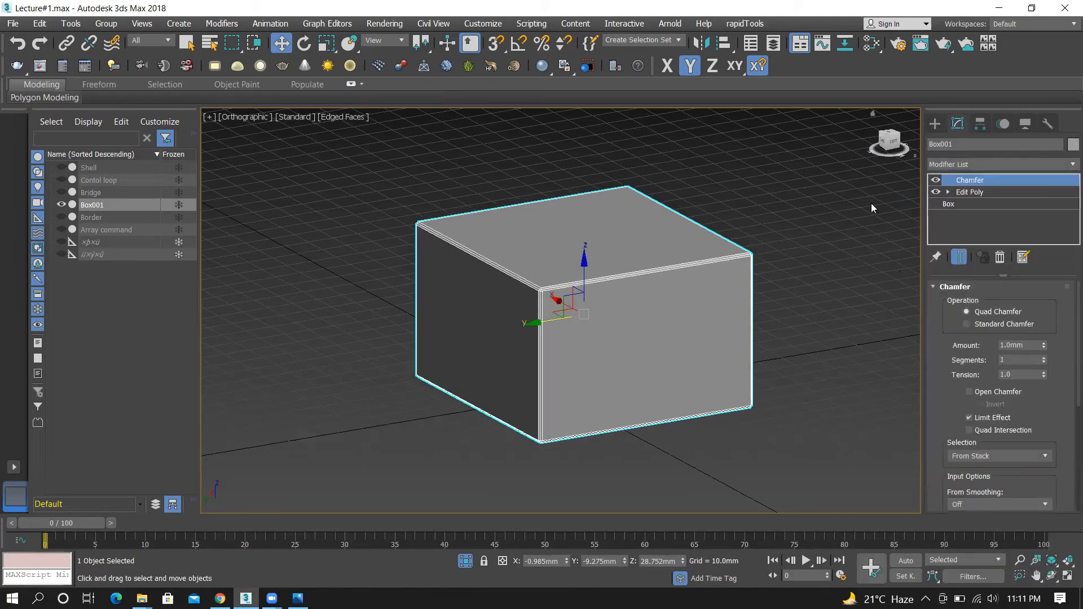
# Configure the box's Chamfer modifier as a Standard Chamfer with an amount of 1.74 mm and 6 segments
pyautogui.scroll(2, 565, 302)
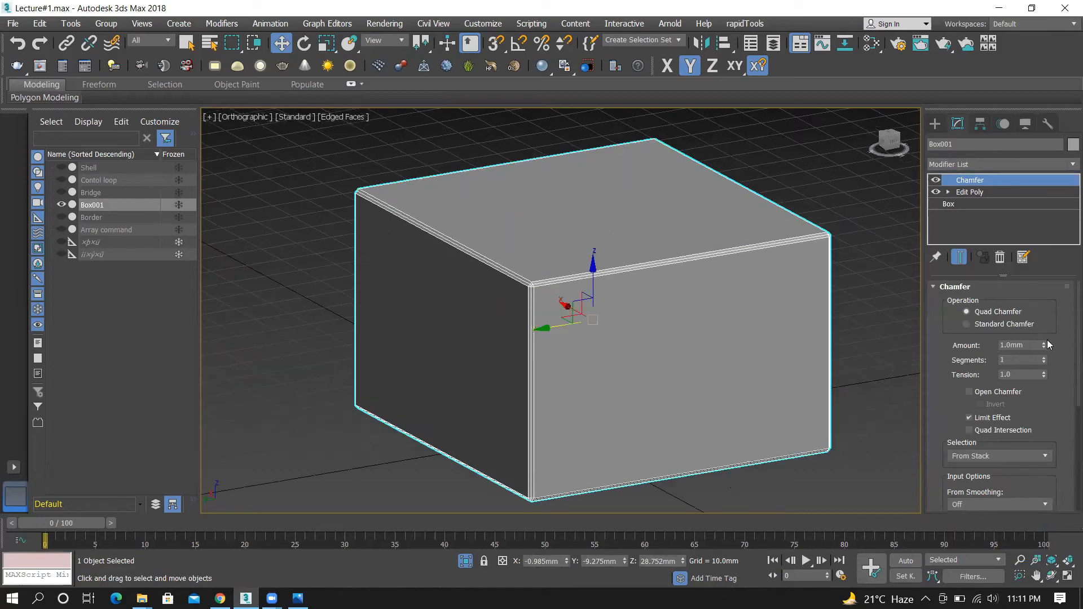
pyautogui.moveTo(1044, 341); pyautogui.dragTo(1067, 303)
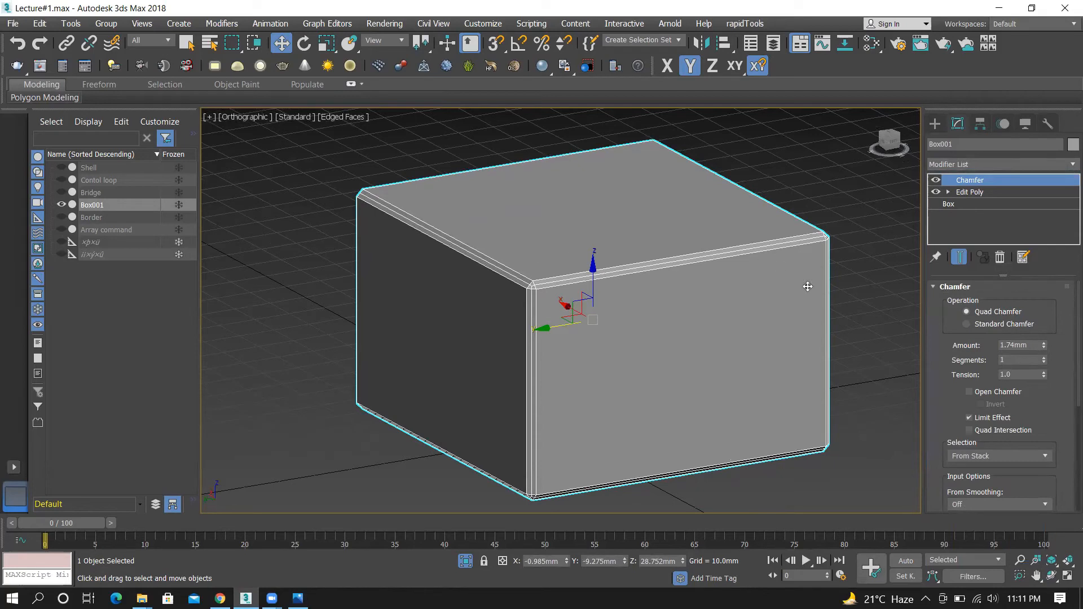
pyautogui.click(966, 323)
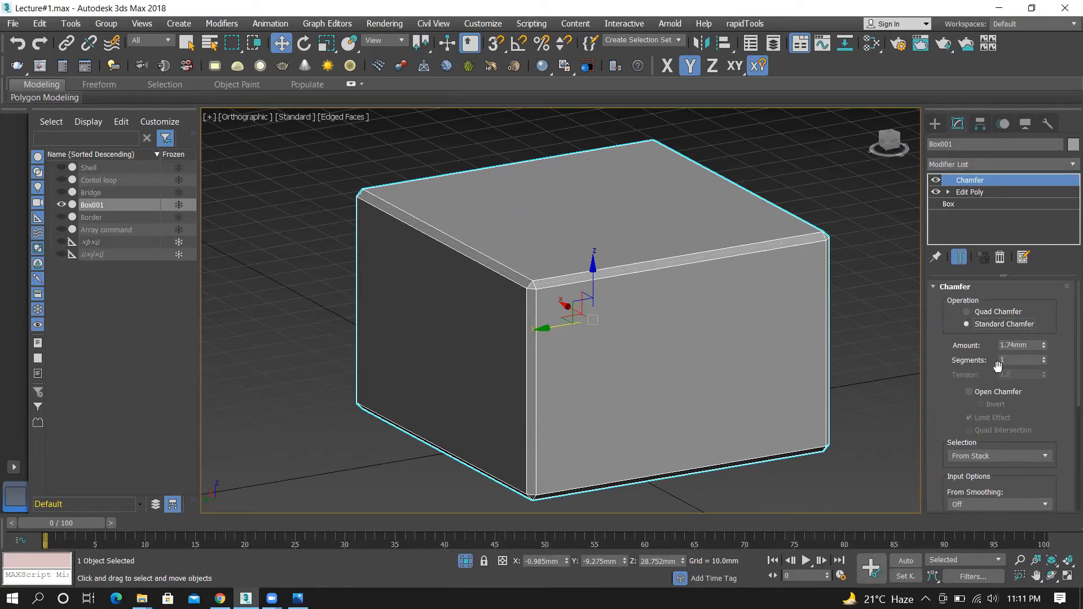
pyautogui.moveTo(1043, 358); pyautogui.dragTo(1045, 350)
pyautogui.click(1043, 361)
pyautogui.click(1042, 362)
pyautogui.click(1043, 362)
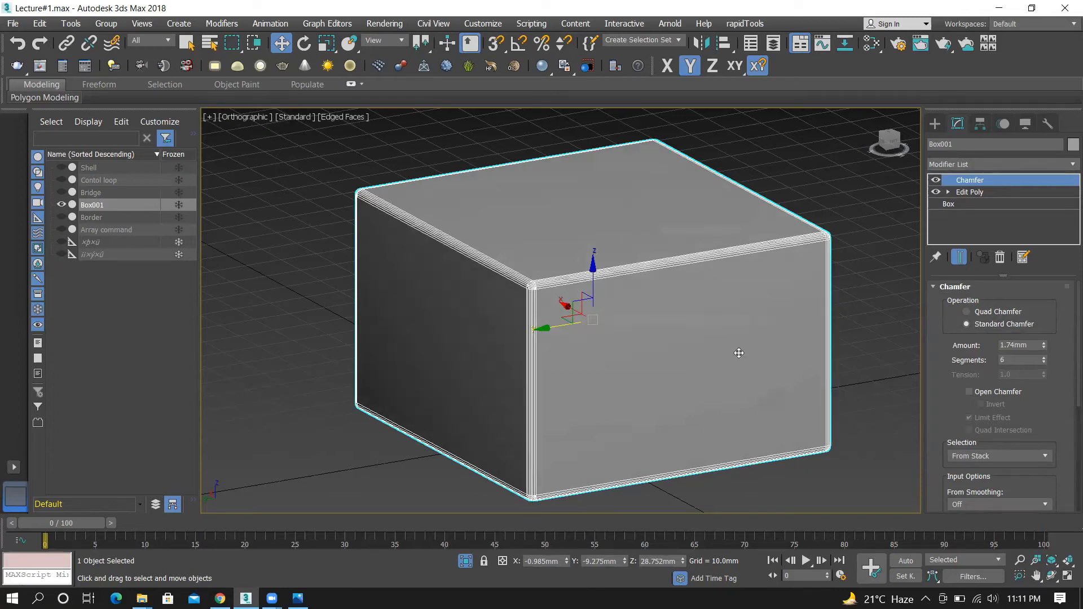
# Examine the chamfered box's rounded edges deselected and without edged faces, and restore the selection and the edged display
pyautogui.press('F5')
pyautogui.click(812, 180)
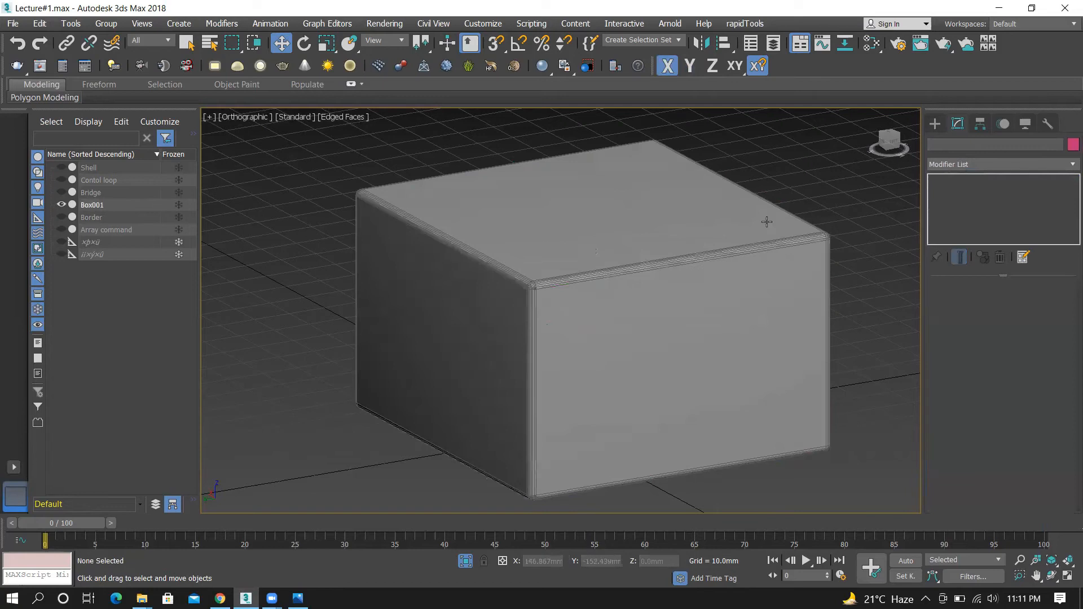
pyautogui.press('F4')
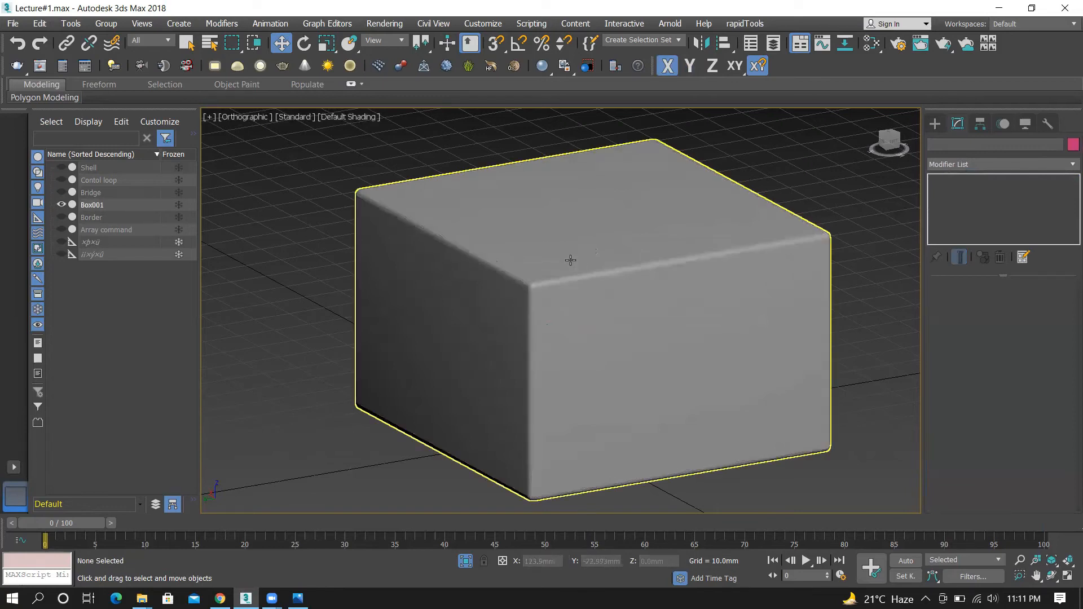
pyautogui.click(552, 295)
pyautogui.click(736, 150)
pyautogui.scroll(-3, 576, 314)
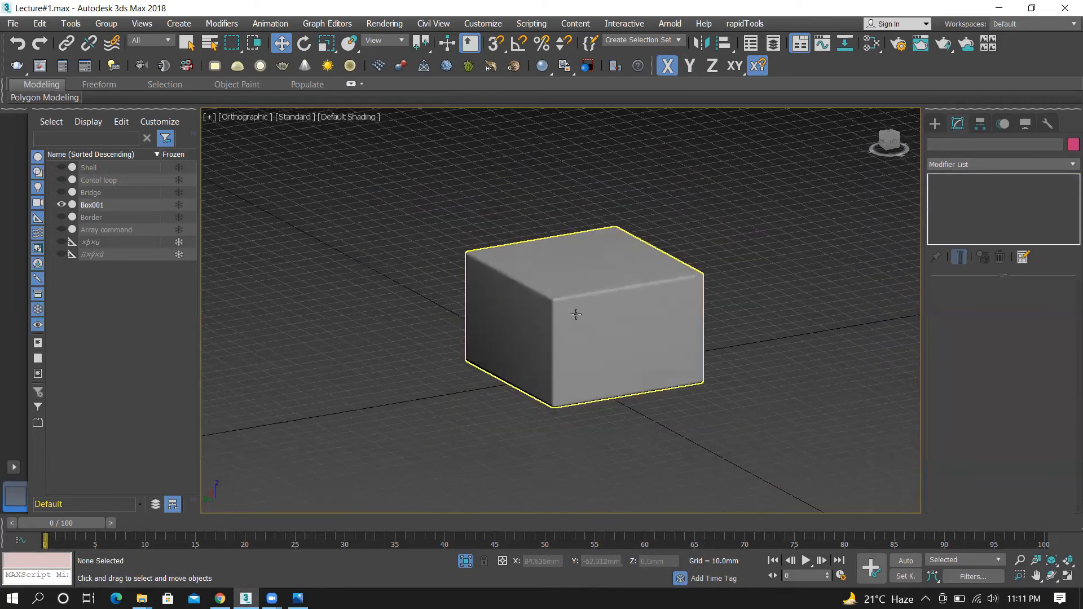
pyautogui.scroll(3, 574, 311)
pyautogui.click(575, 310)
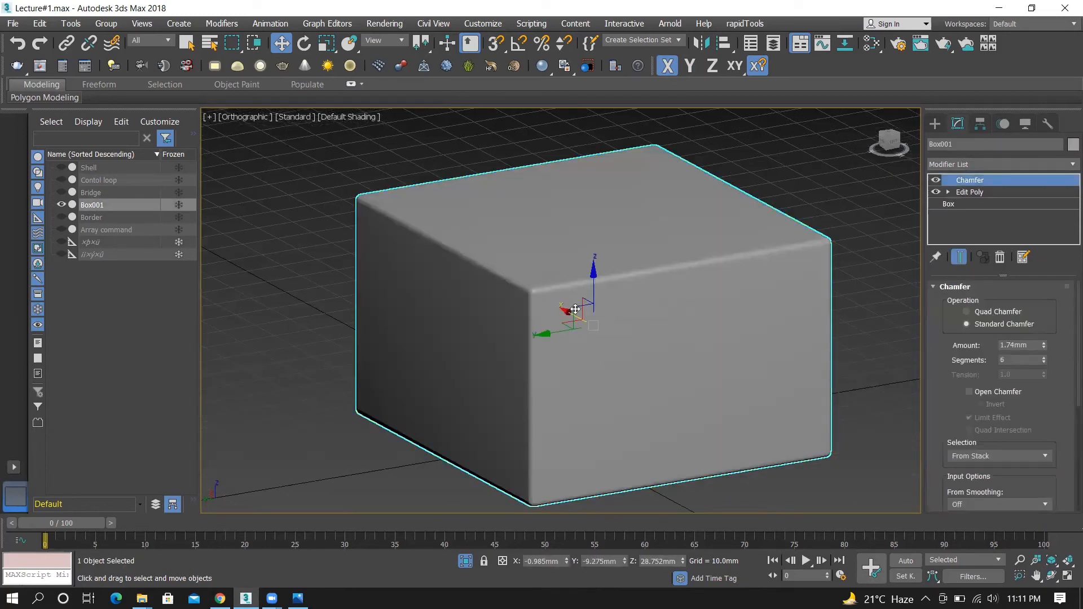
pyautogui.press('F4')
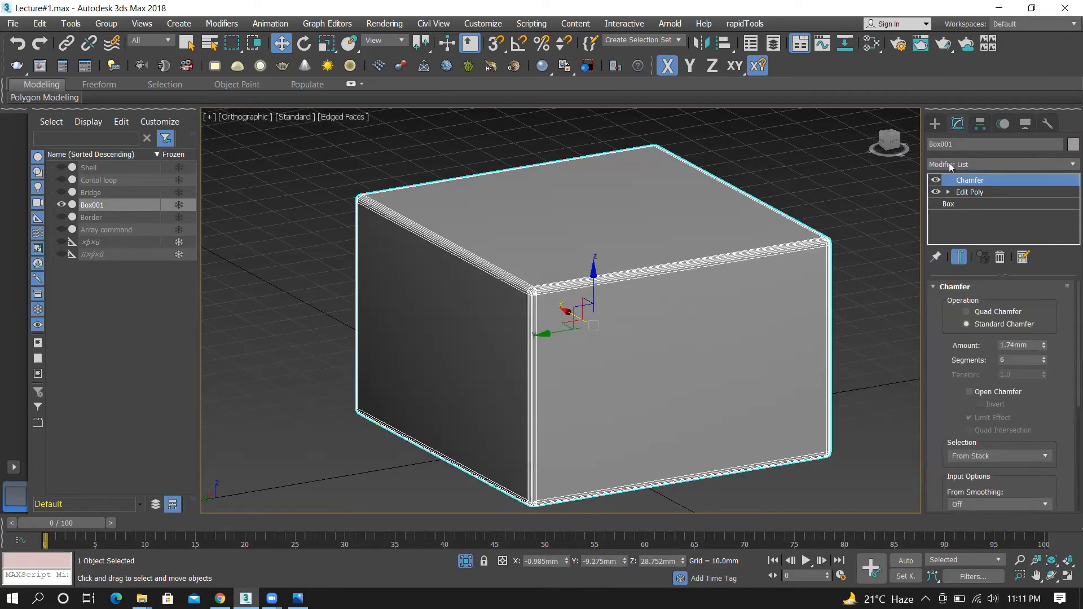
# Remove the Chamfer modifier from Box001 and hide the box
pyautogui.rightClick(968, 180)
pyautogui.click(939, 202)
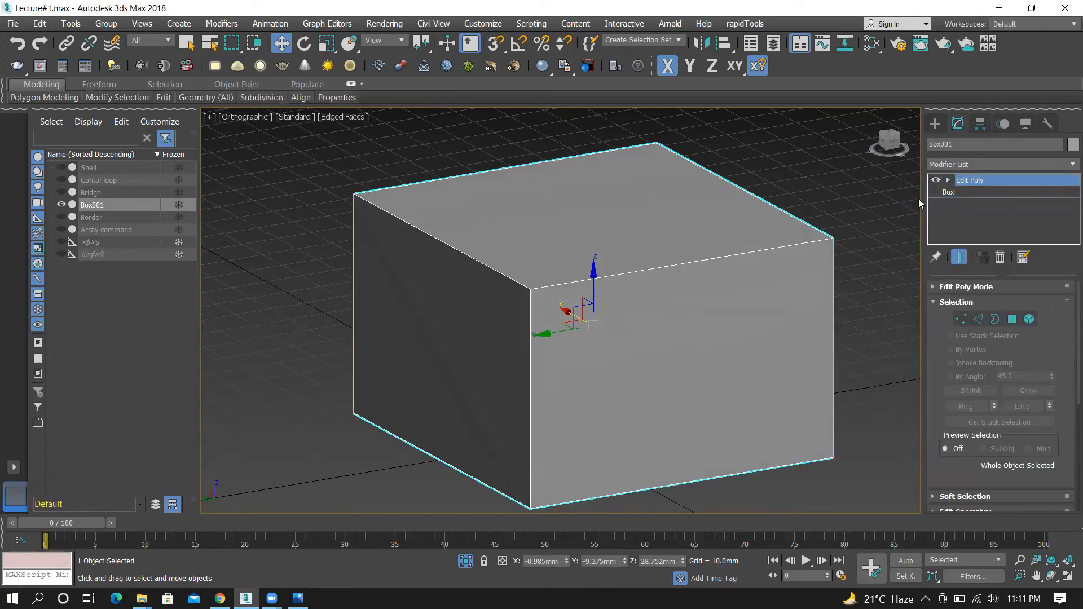
pyautogui.click(935, 123)
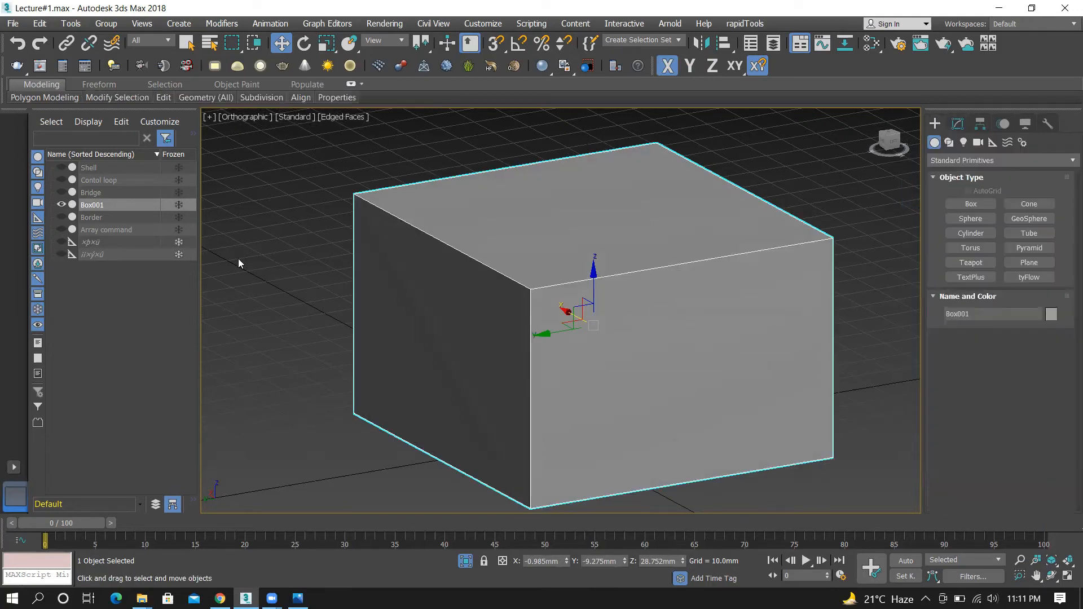
pyautogui.click(61, 204)
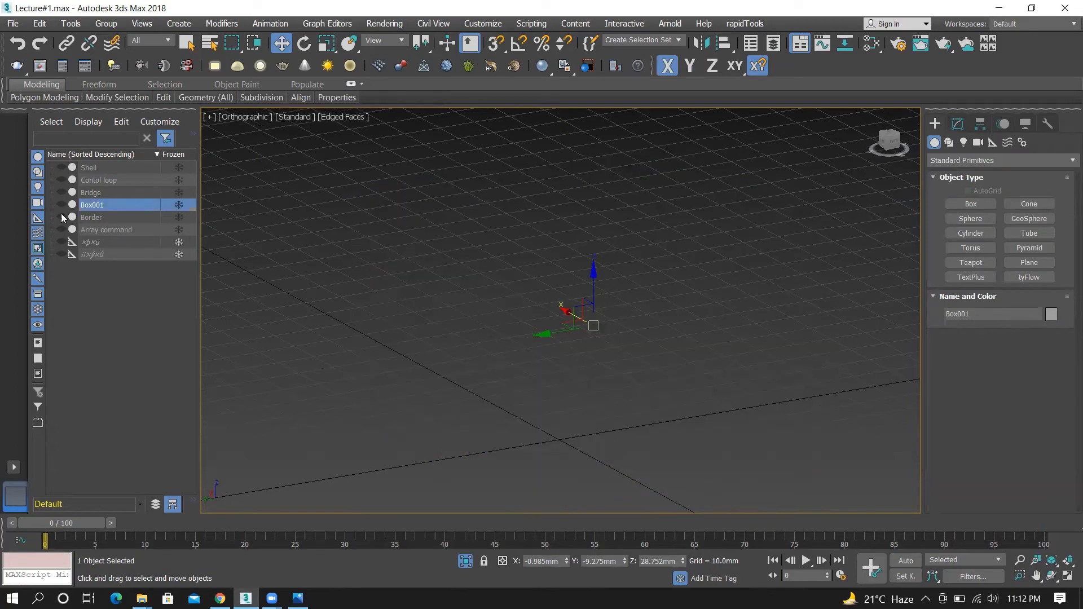
# Unhide the open cylinder named Shell and select it, viewed from above so its open top shows
pyautogui.click(61, 168)
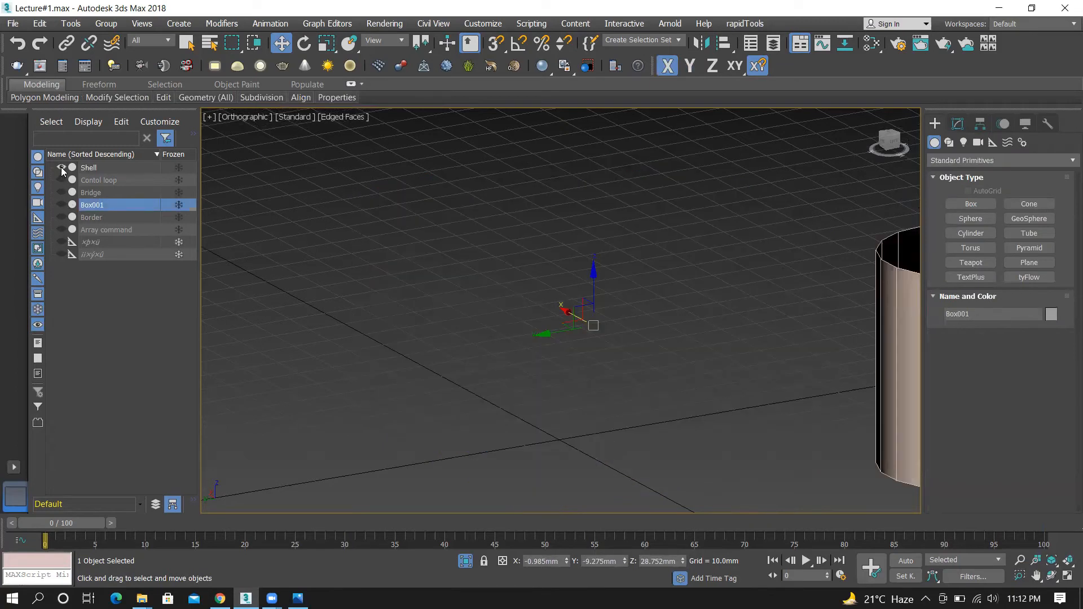
pyautogui.scroll(-5, 395, 316)
pyautogui.scroll(6, 495, 307)
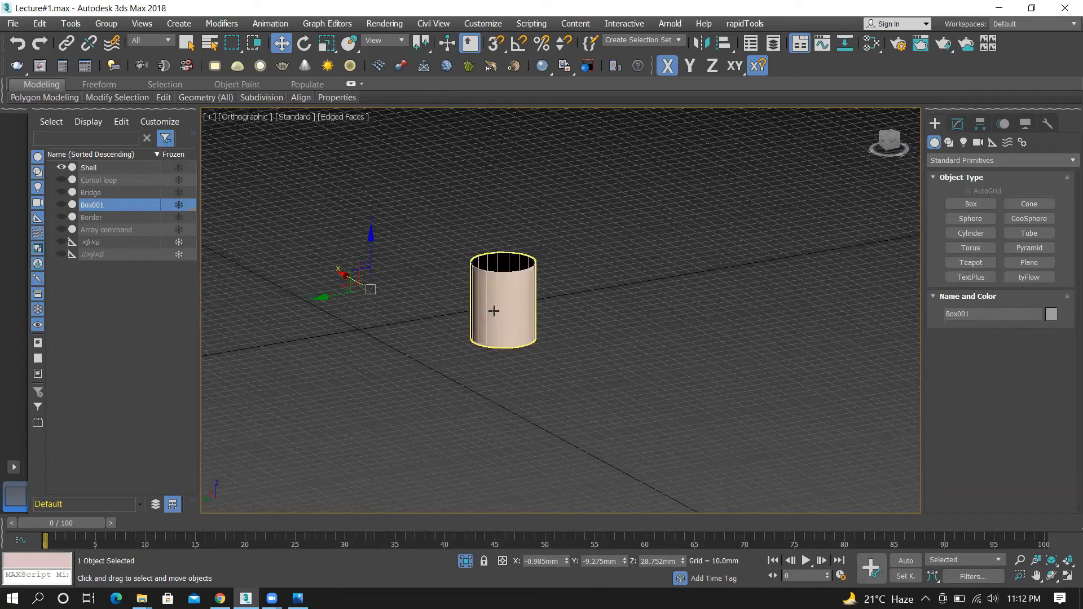
pyautogui.click(515, 241)
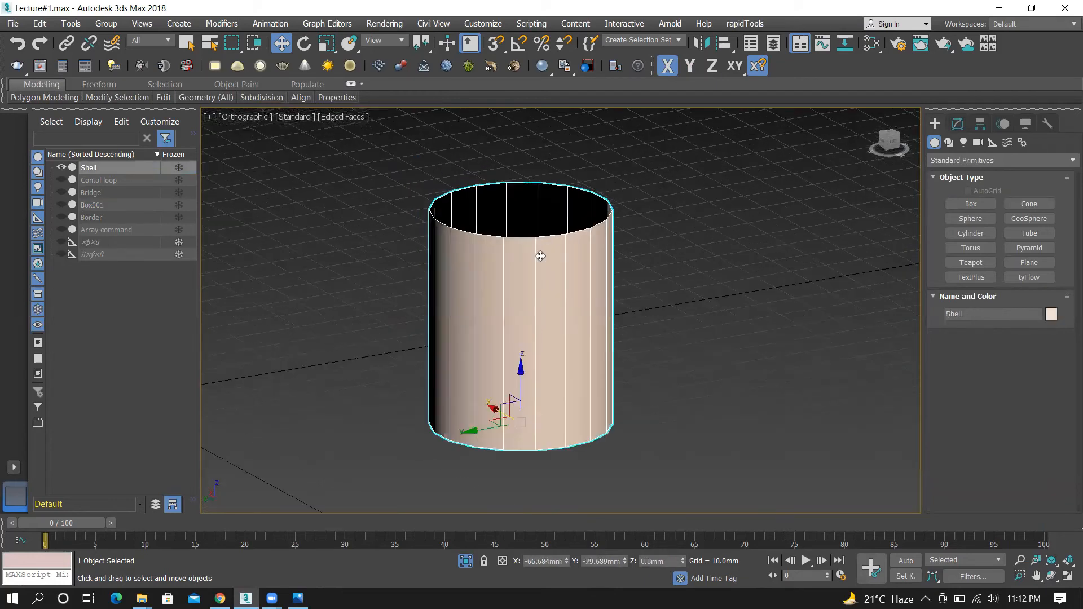
pyautogui.scroll(2, 575, 234)
pyautogui.scroll(-2, 436, 268)
pyautogui.keyDown('alt'); pyautogui.moveTo(757, 300); pyautogui.dragTo(580, 383, button='middle'); pyautogui.keyUp('alt')
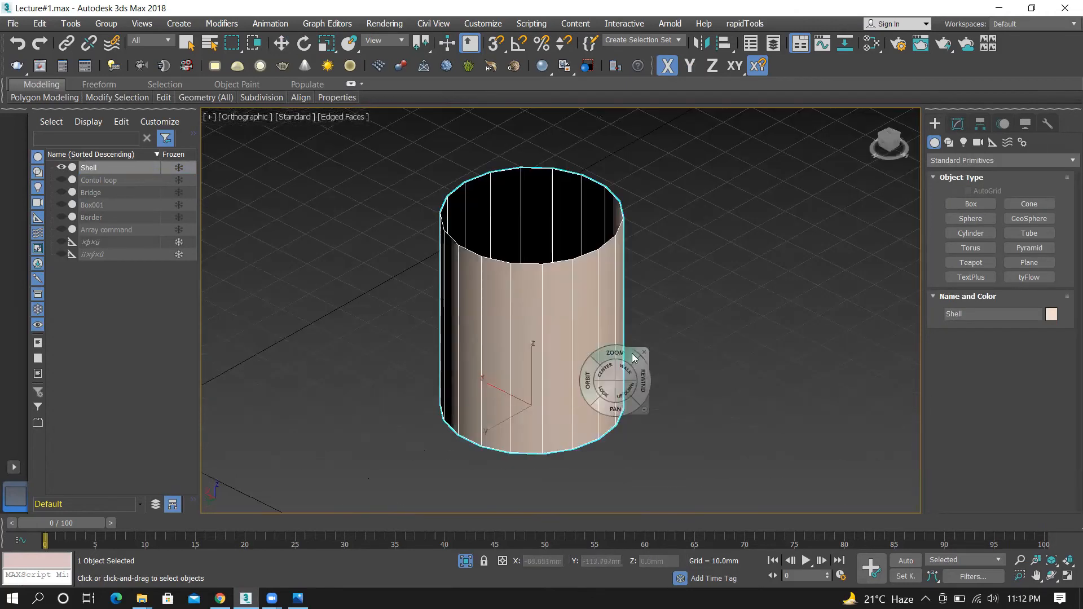
pyautogui.press('w')
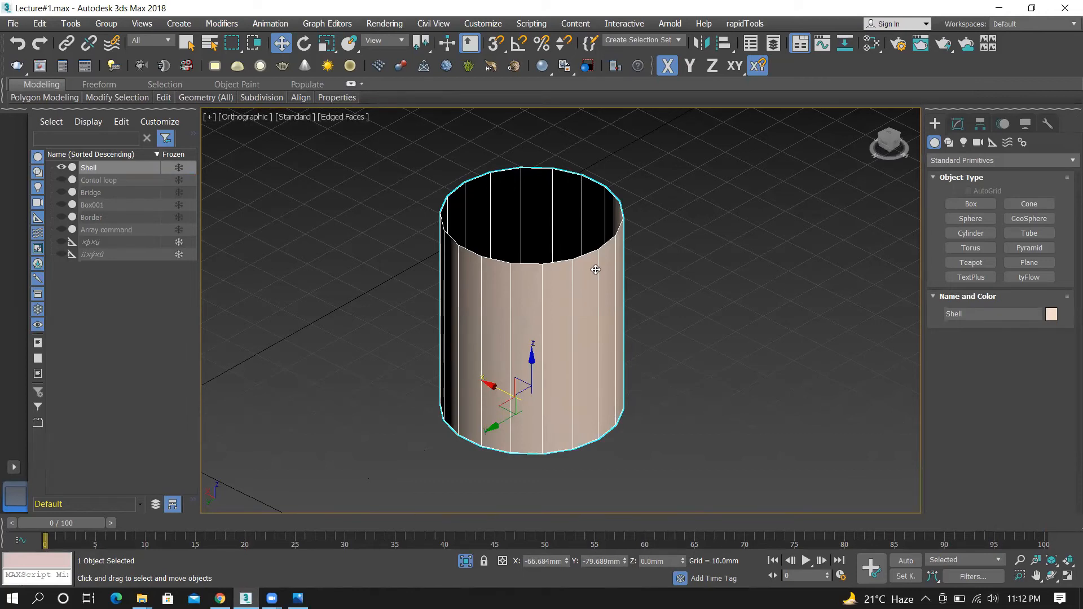
# Add a Shell modifier to the open cylinder above its Edit Poly modifier
pyautogui.click(958, 124)
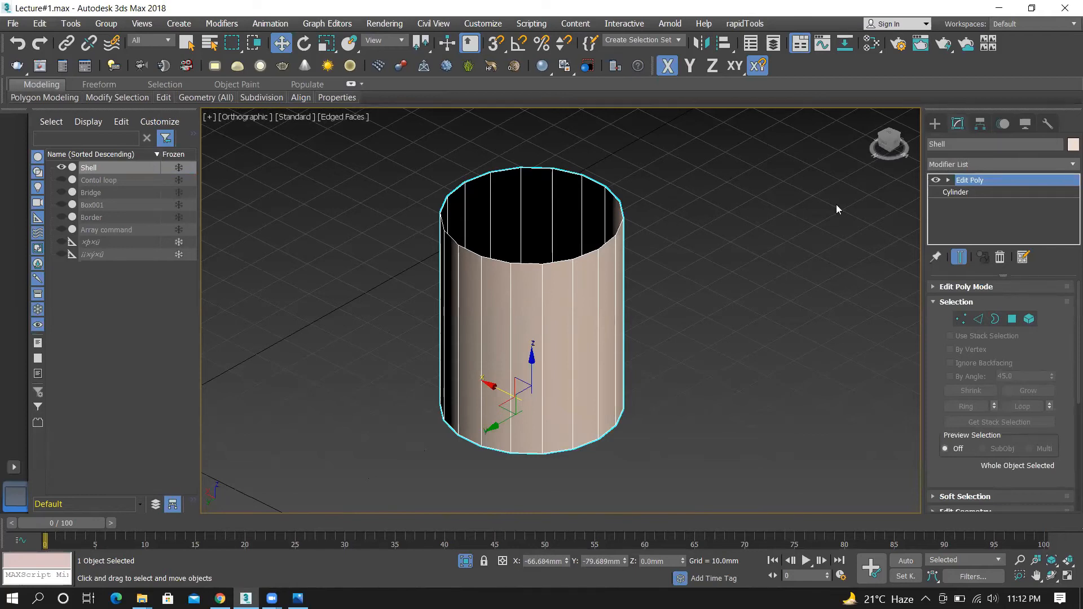
pyautogui.click(960, 165)
pyautogui.write('sh')
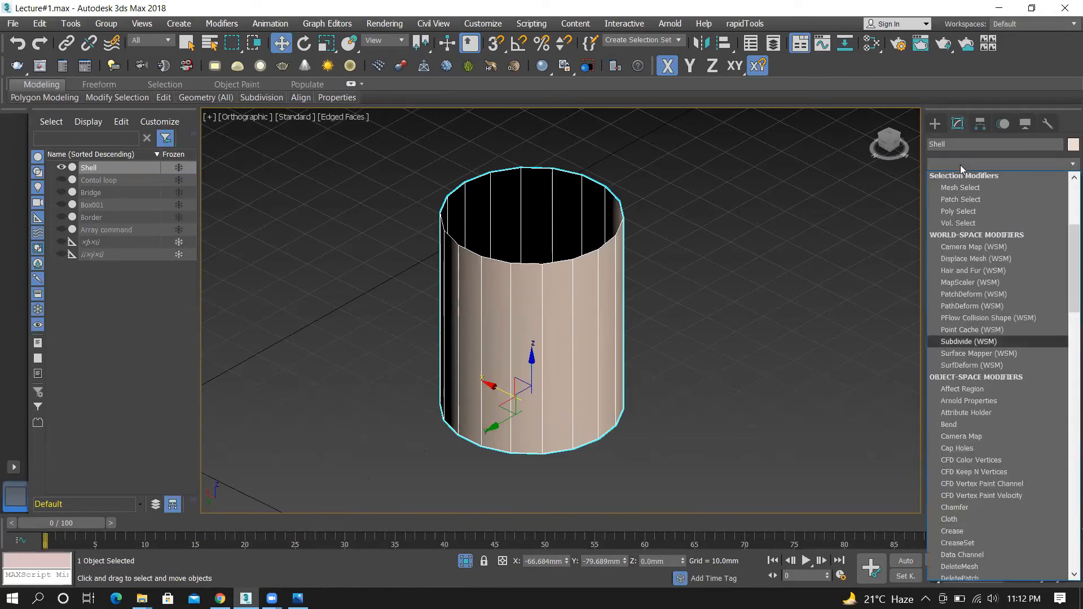
pyautogui.press('Return')
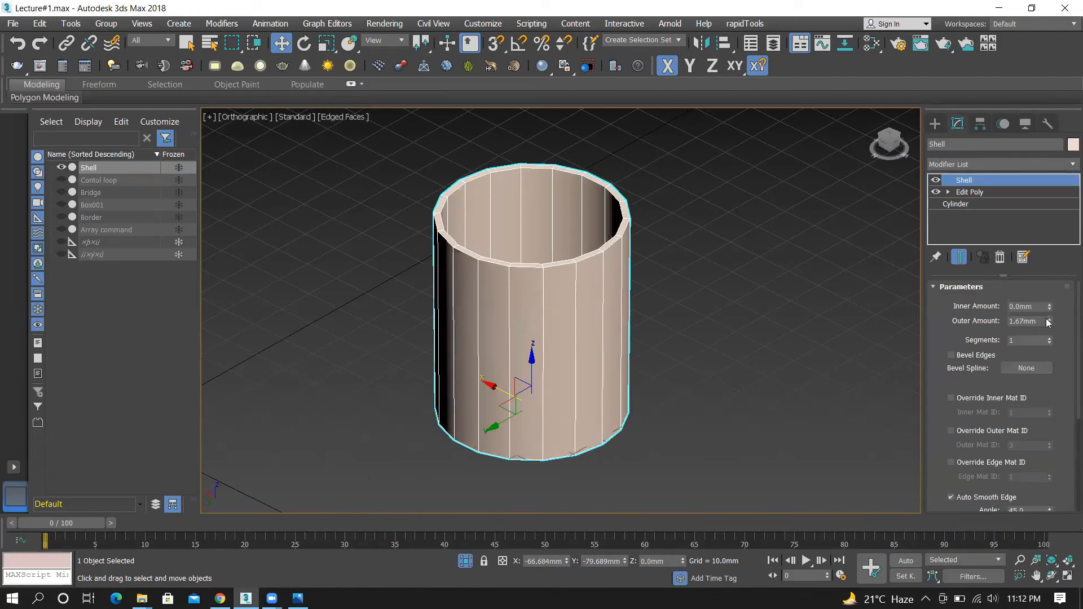
# Reset the Shell modifier's outer amount to 0 mm and set its inner amount to 3.78 mm
pyautogui.rightClick(1049, 322)
pyautogui.moveTo(1049, 305); pyautogui.dragTo(1049, 290)
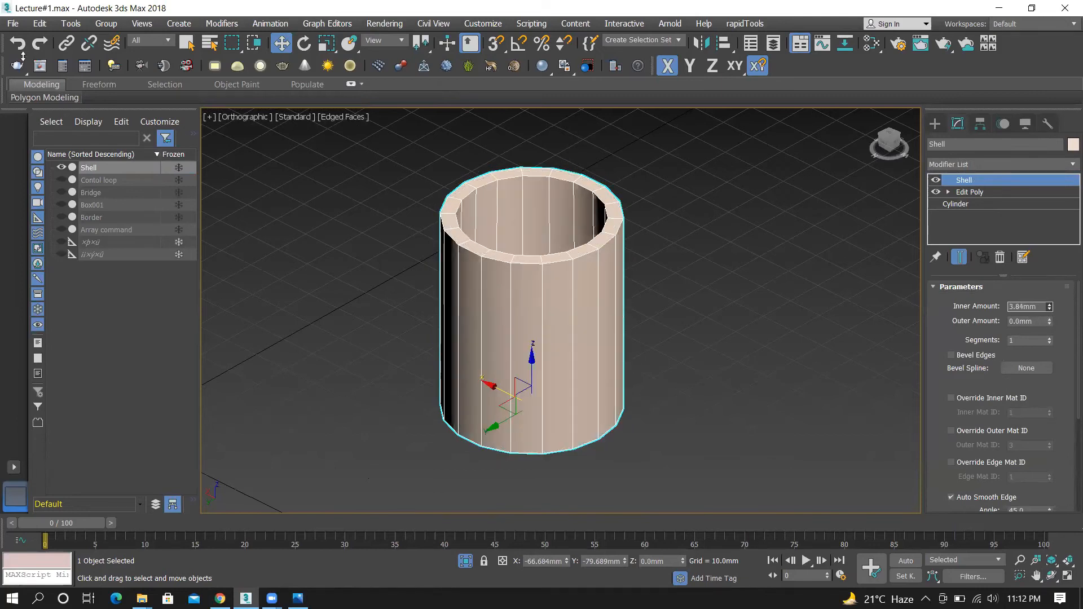
pyautogui.moveTo(1049, 306); pyautogui.dragTo(1048, 345)
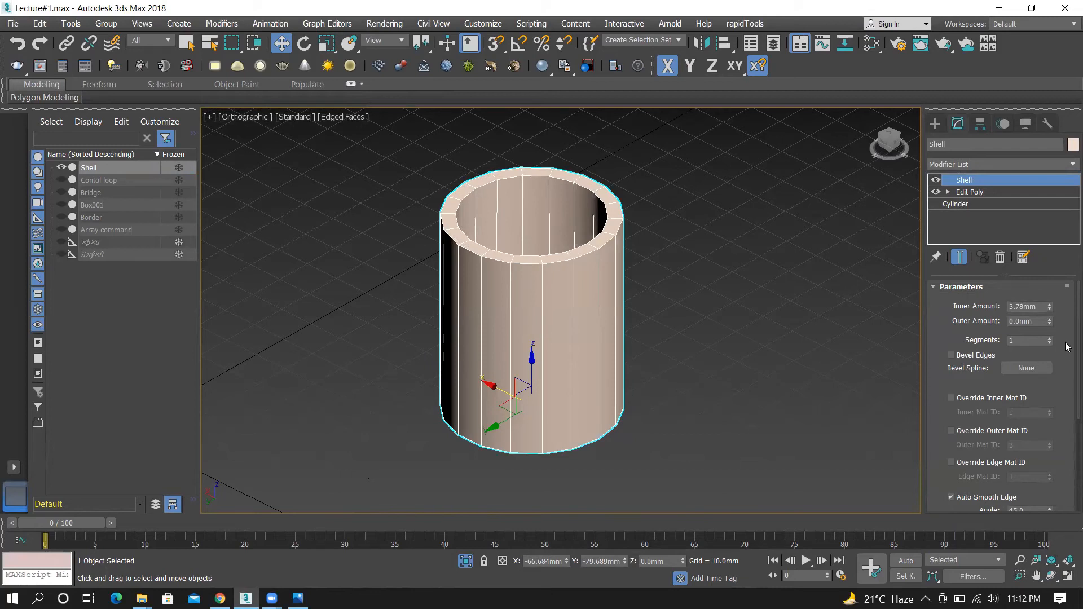
# Inspect the remaining Shell parameters and the cylinder's inner wall and base thickness in Back view, using see-through display
pyautogui.scroll(-5, 1068, 345)
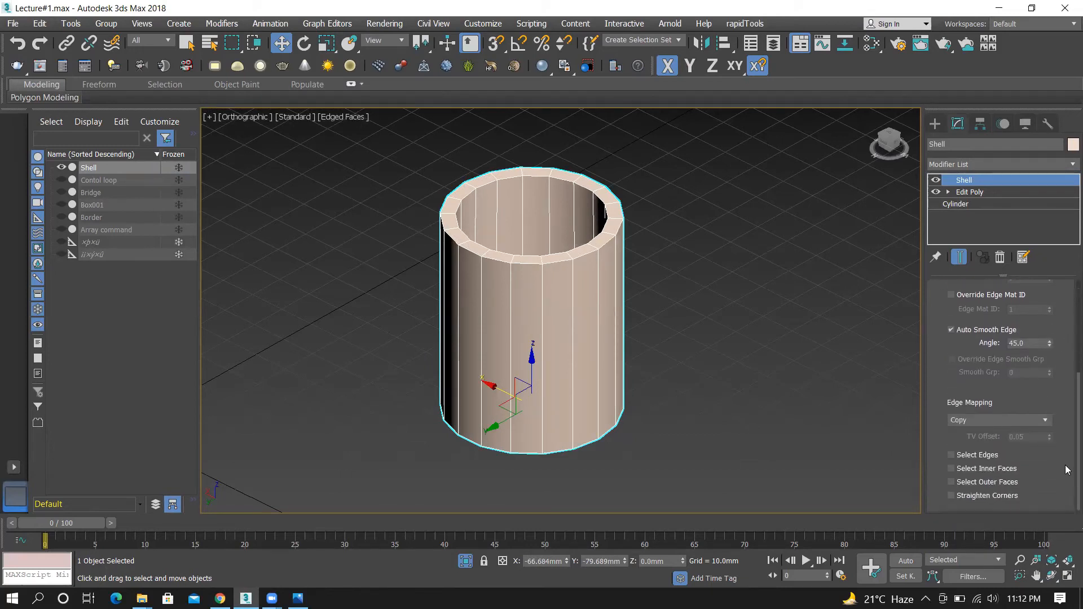
pyautogui.click(887, 148)
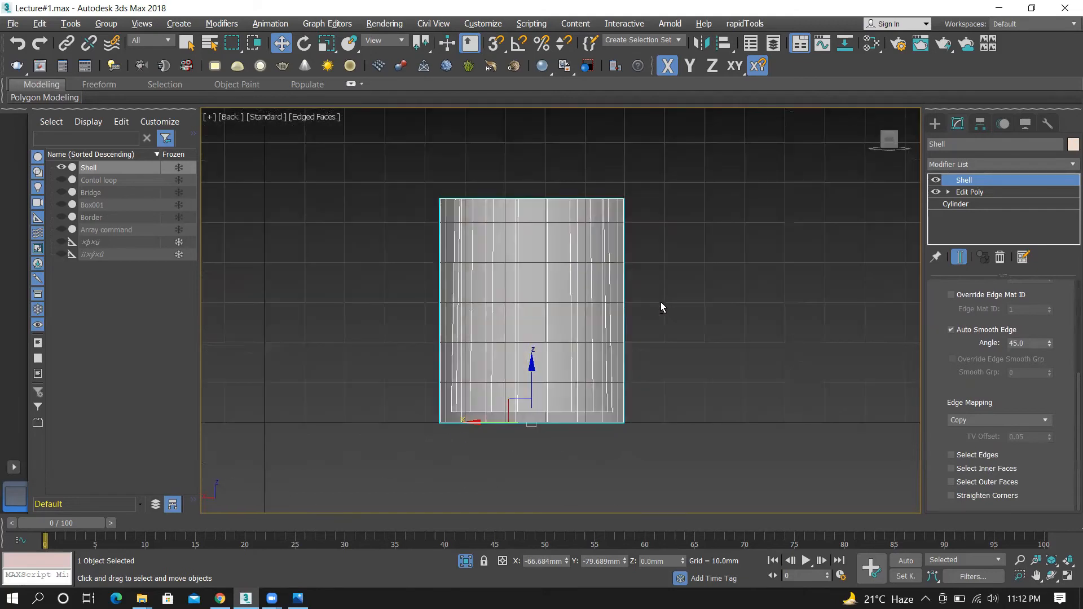
pyautogui.scroll(6, 584, 432)
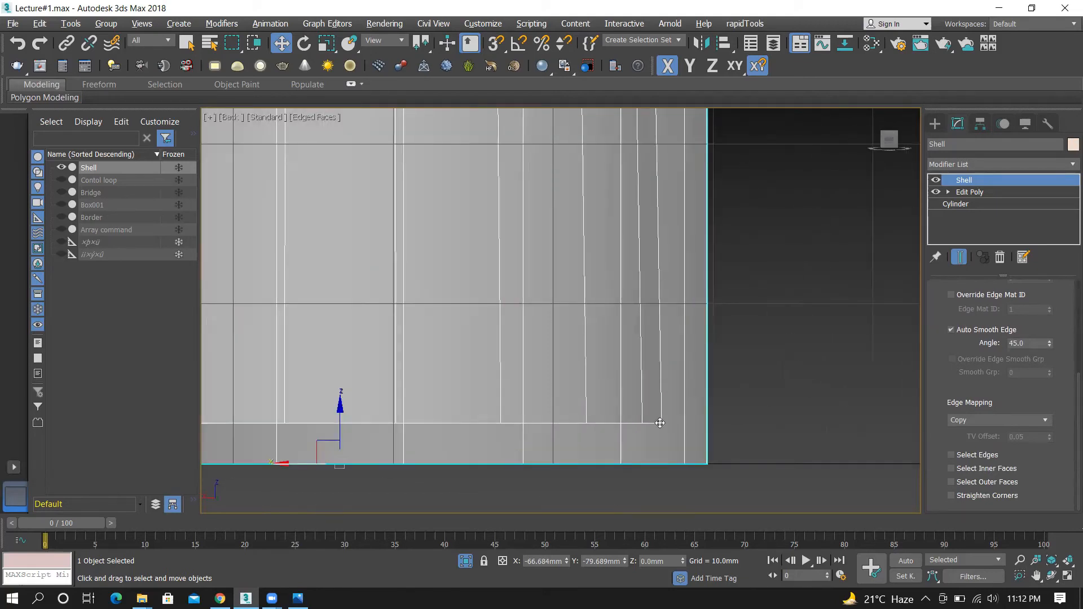
pyautogui.scroll(-5, 658, 415)
pyautogui.hotkey('alt', 'x')
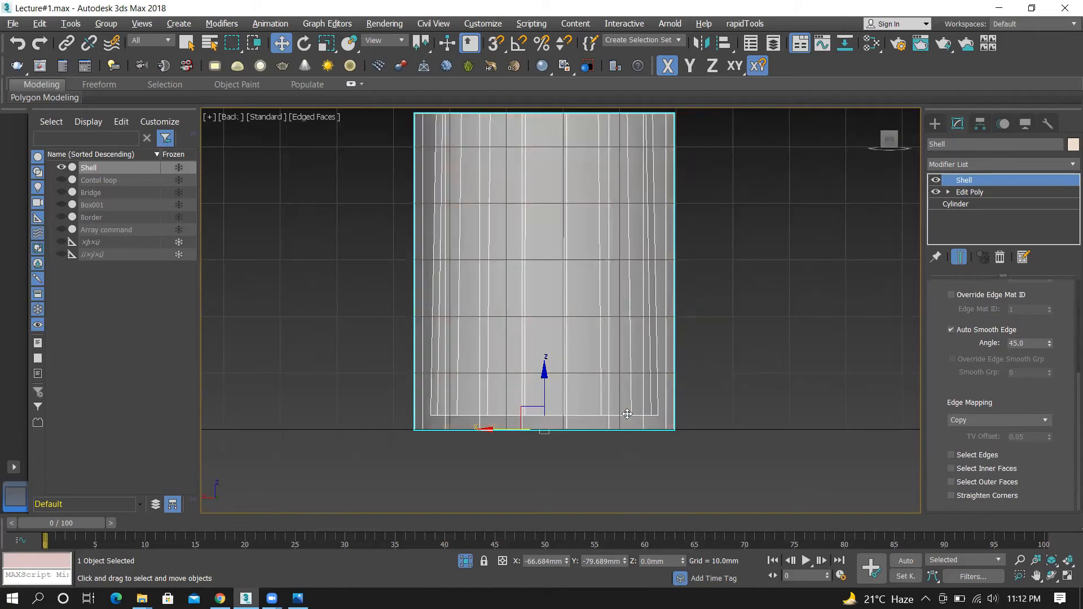
pyautogui.hotkey('alt', 'x')
pyautogui.hotkey('alt', 'x')
pyautogui.scroll(3, 595, 344)
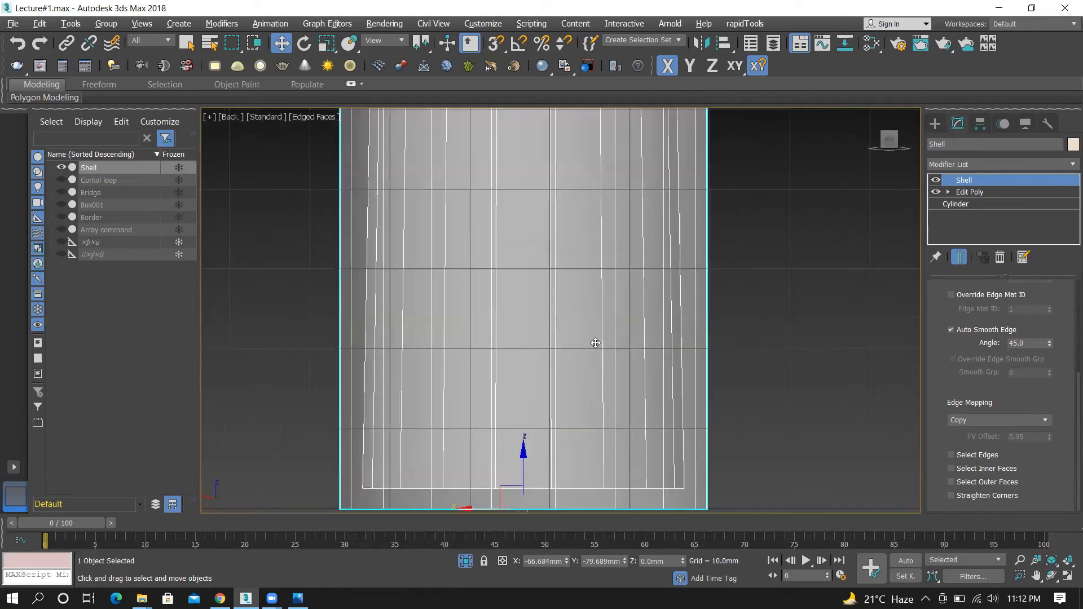
pyautogui.scroll(-3, 588, 389)
pyautogui.scroll(-2, 588, 389)
pyautogui.hotkey('alt', 'x')
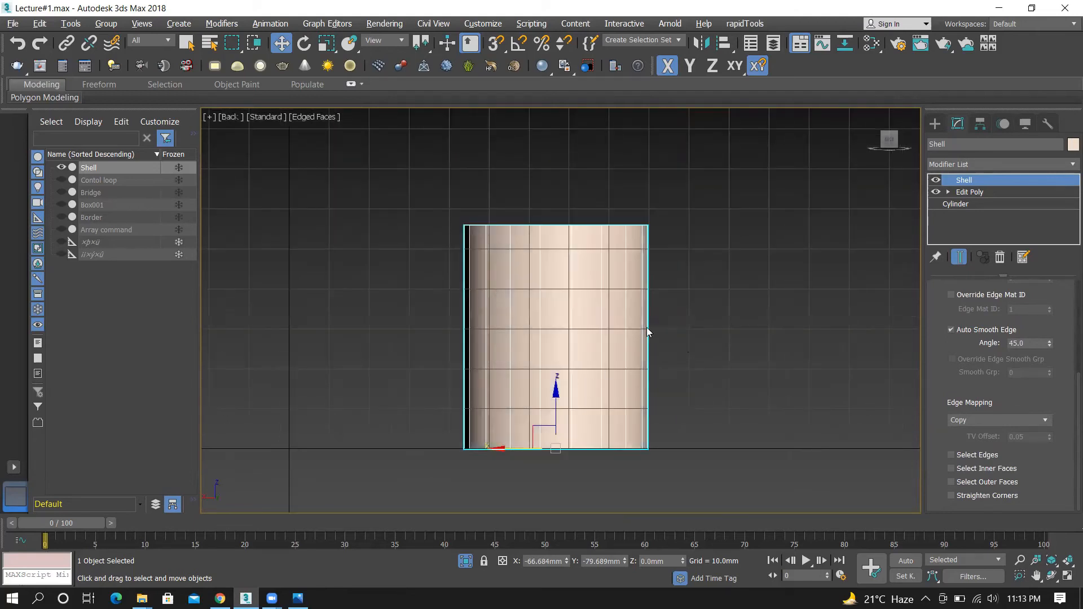
# Examine the shelled cylinder from an orbited angle and return to the Back view with the Move tool active
pyautogui.hotkey('shift', 'w')
pyautogui.moveTo(626, 334); pyautogui.dragTo(631, 394)
pyautogui.scroll(3, 604, 259)
pyautogui.moveTo(581, 284); pyautogui.dragTo(588, 205)
pyautogui.moveTo(520, 199); pyautogui.dragTo(530, 164)
pyautogui.moveTo(568, 237); pyautogui.dragTo(564, 361)
pyautogui.click(608, 243)
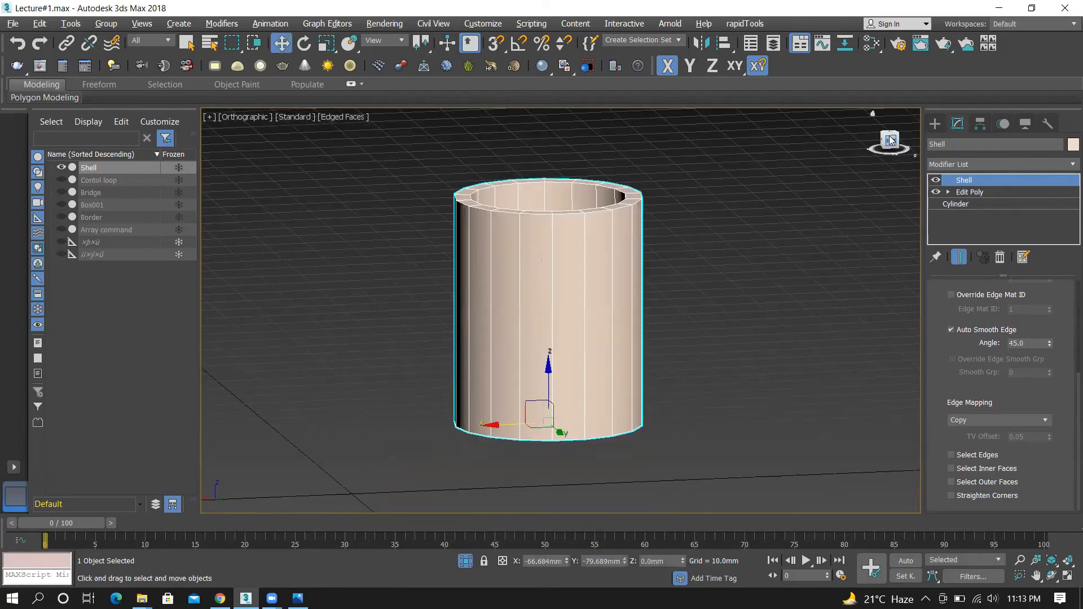
pyautogui.click(889, 141)
pyautogui.press('w')
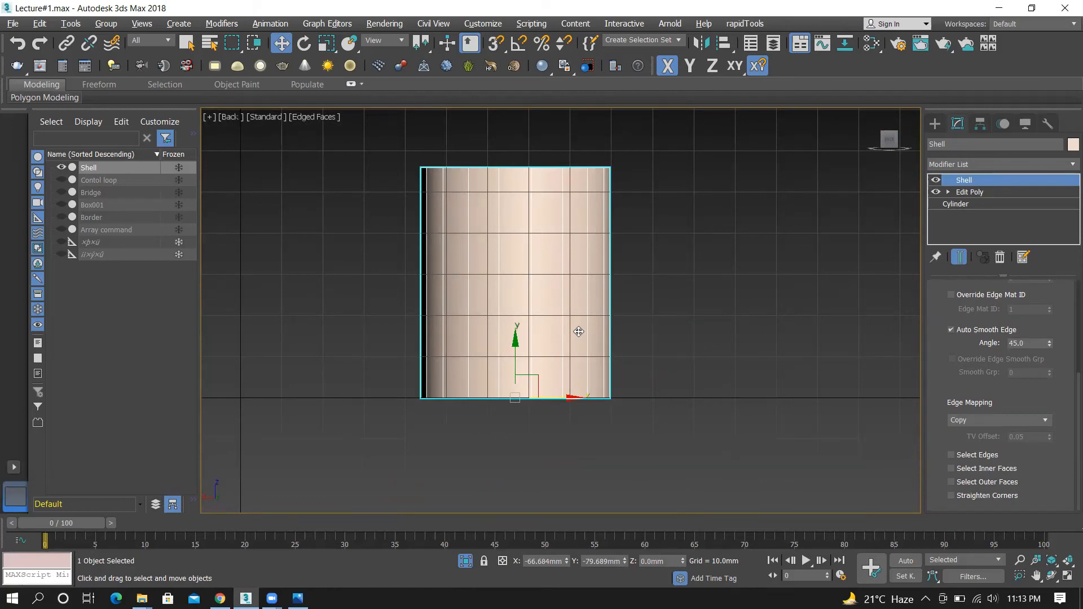
# Examine the shelled cylinder's rim, wall and base from several orbited angles, and return to the Move tool
pyautogui.hotkey('shift', 'w')
pyautogui.moveTo(707, 243); pyautogui.dragTo(658, 246)
pyautogui.moveTo(557, 384); pyautogui.dragTo(565, 322, button='middle')
pyautogui.click(565, 324)
pyautogui.scroll(-3, 575, 299)
pyautogui.scroll(3, 580, 283)
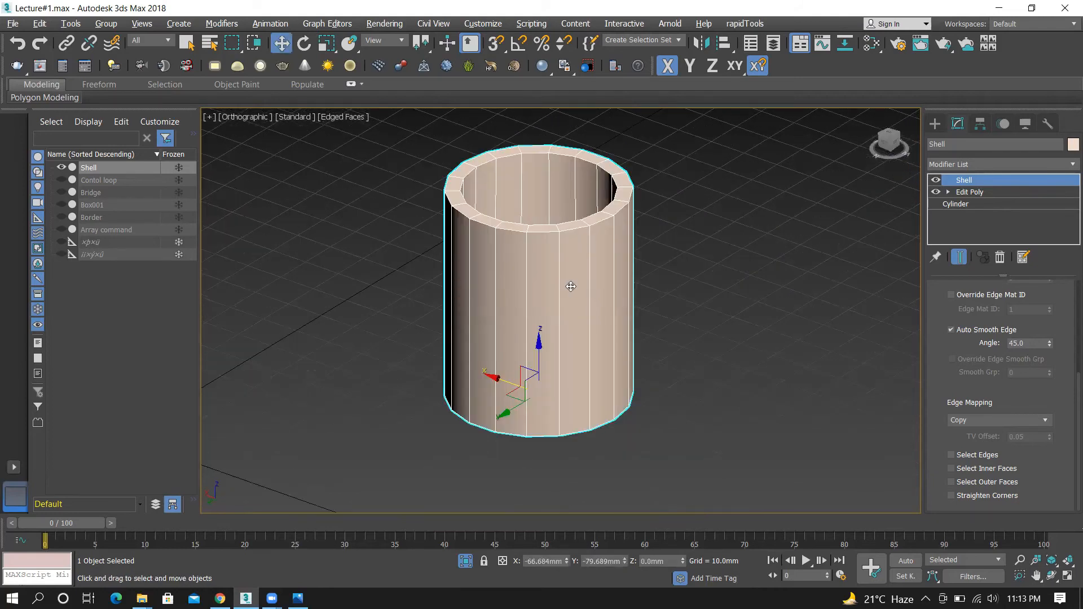
pyautogui.hotkey('shift', 'w')
pyautogui.keyDown('alt'); pyautogui.moveTo(620, 216); pyautogui.dragTo(568, 349, button='middle'); pyautogui.keyUp('alt')
pyautogui.moveTo(485, 280); pyautogui.dragTo(525, 372, button='middle')
pyautogui.keyDown('alt'); pyautogui.moveTo(460, 305); pyautogui.dragTo(536, 199, button='middle'); pyautogui.keyUp('alt')
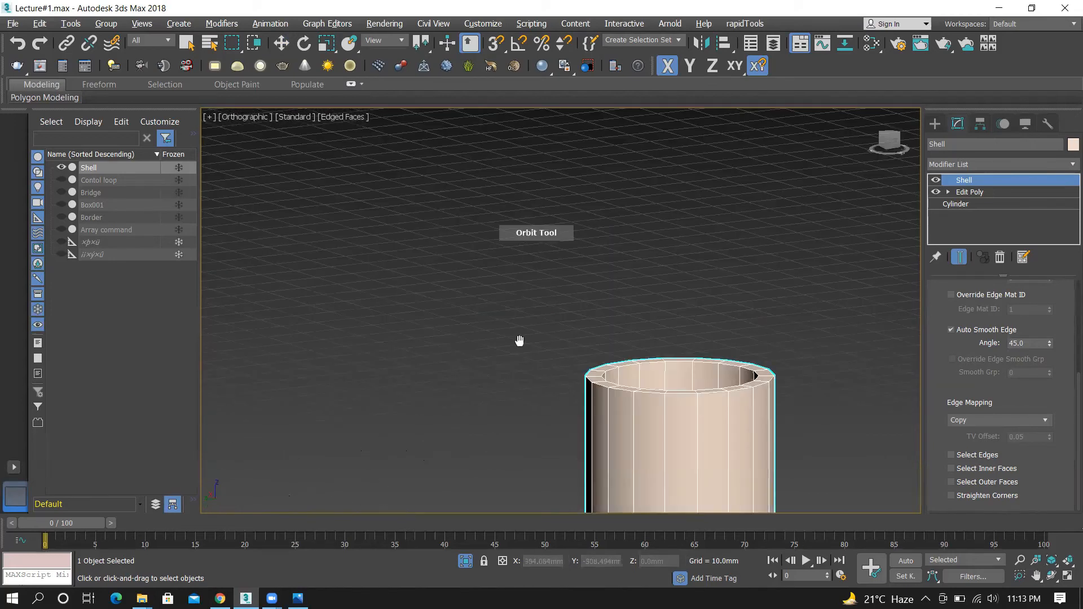
pyautogui.moveTo(520, 340); pyautogui.dragTo(442, 195, button='middle')
pyautogui.moveTo(454, 349); pyautogui.dragTo(459, 240, button='middle')
pyautogui.moveTo(551, 295); pyautogui.dragTo(540, 344, button='middle')
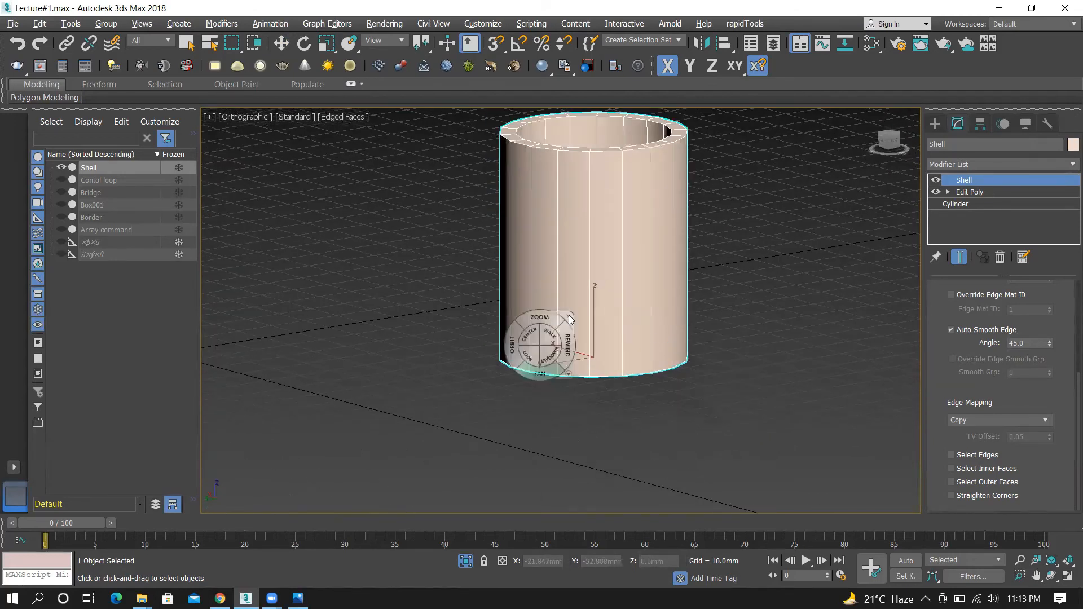
pyautogui.click(569, 319)
pyautogui.press('w')
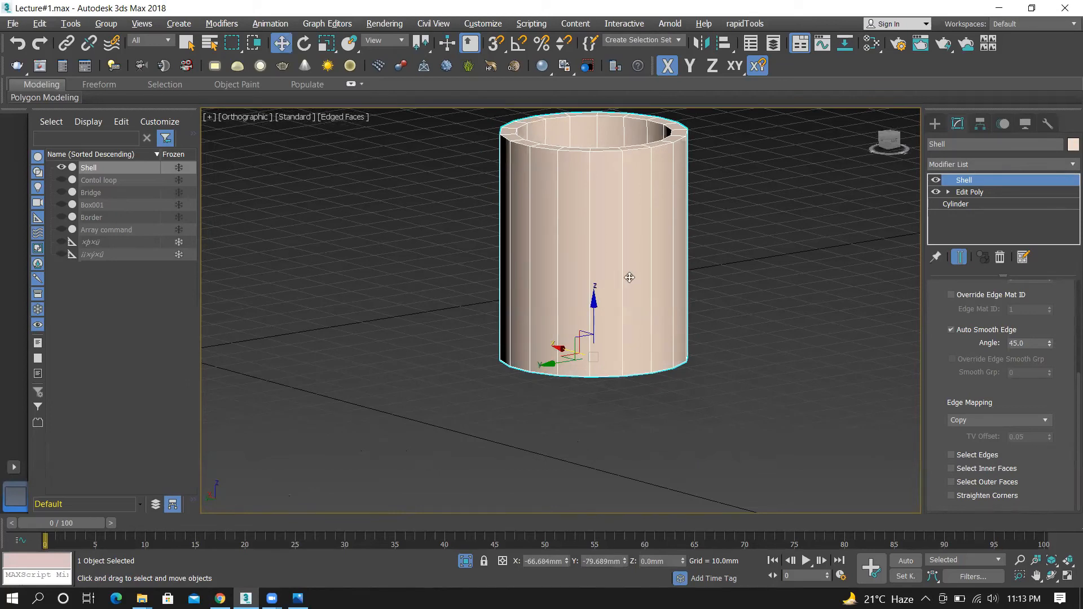
# Enable Straighten Corners on the Shell modifier while viewing the cylinder's lower corner from the side in see-through display
pyautogui.hotkey('alt', 'x')
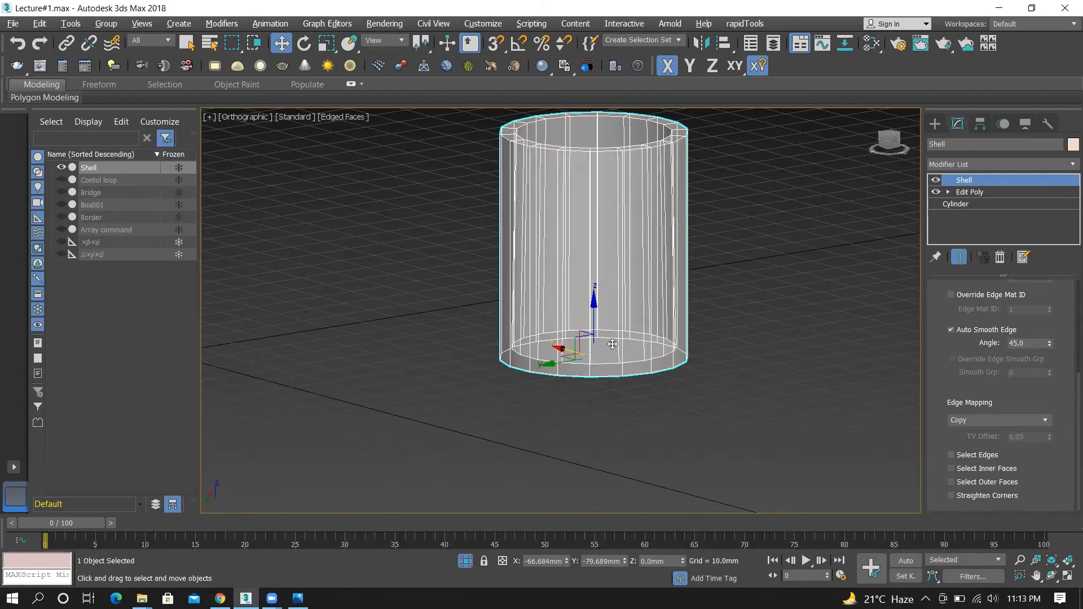
pyautogui.click(887, 146)
pyautogui.scroll(4, 422, 391)
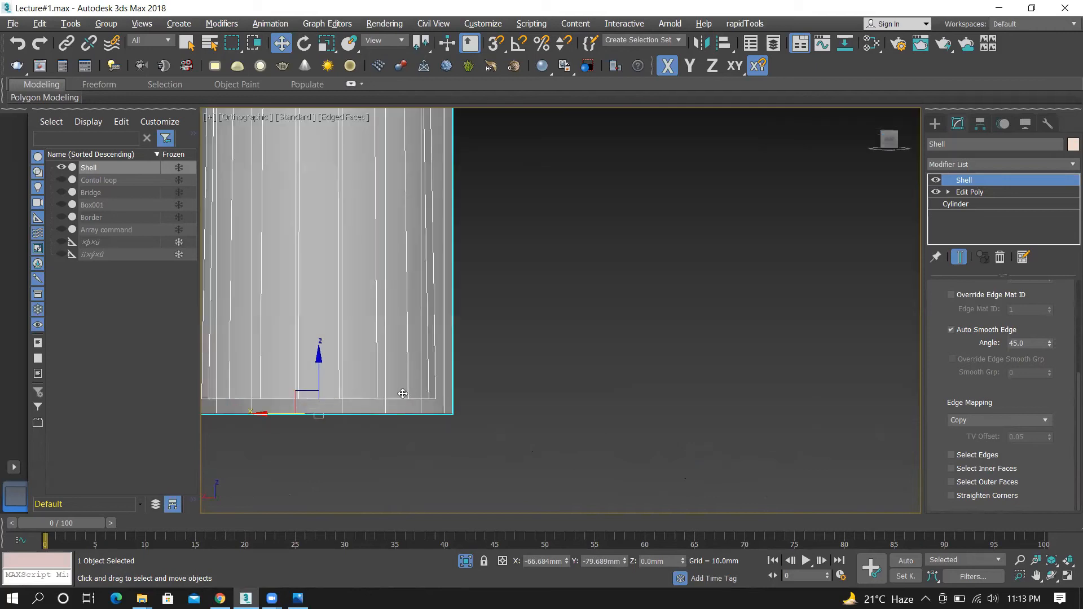
pyautogui.scroll(2, 379, 392)
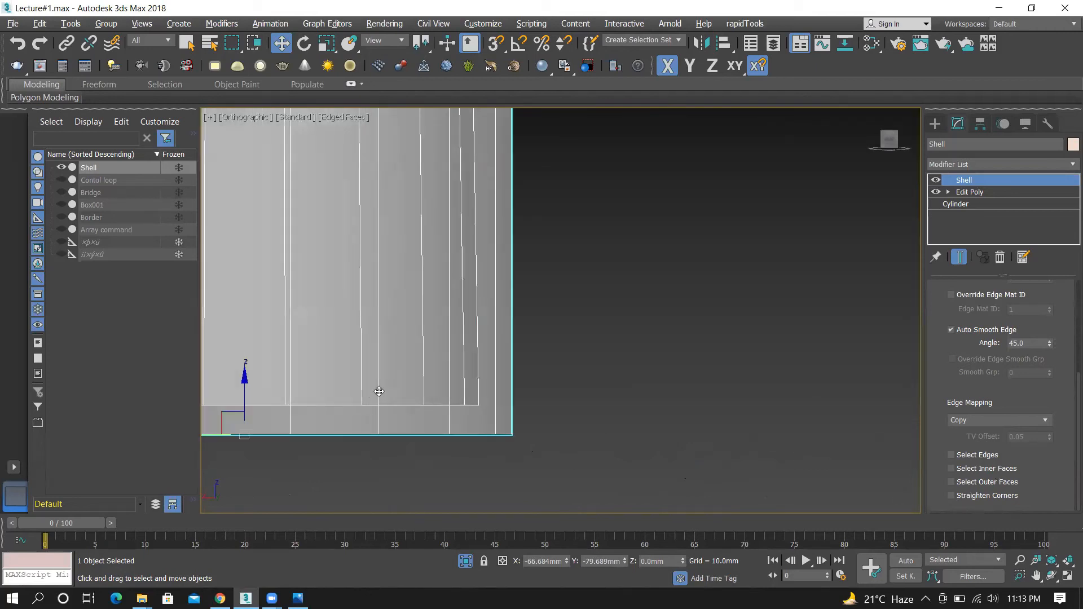
pyautogui.click(951, 496)
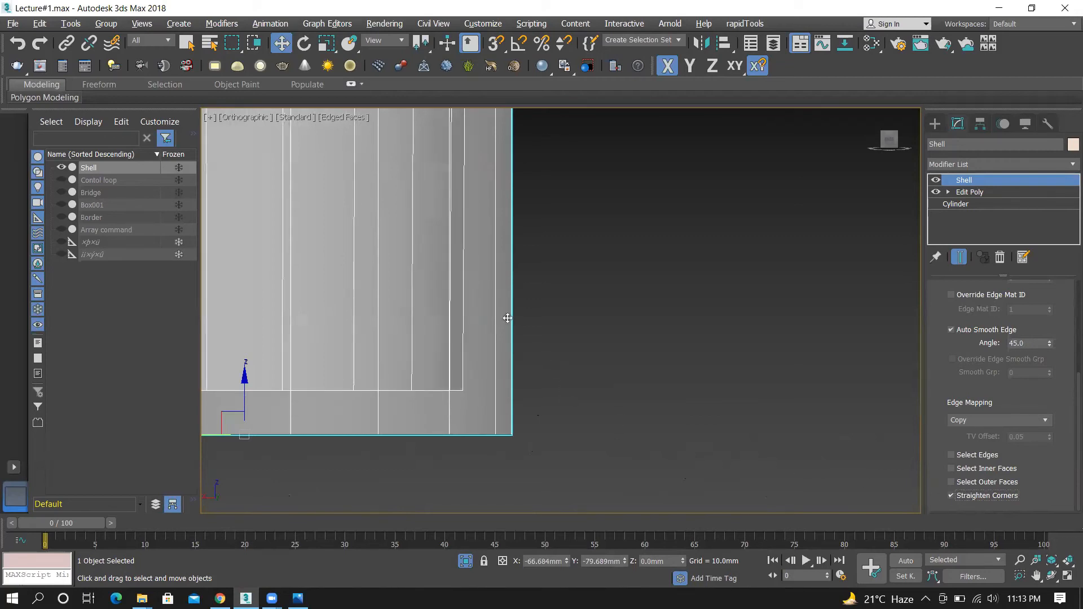
# Examine the straightened shell from an orbited angle and restore the cylinder's solid display
pyautogui.scroll(-5, 593, 393)
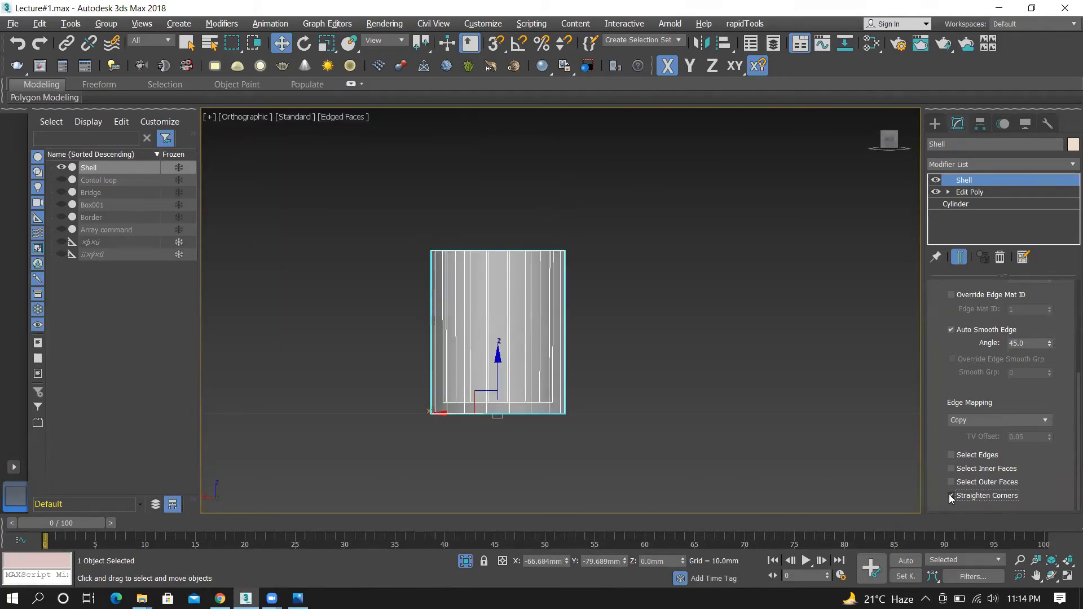
pyautogui.hotkey('shift', 'w')
pyautogui.moveTo(733, 315); pyautogui.dragTo(501, 338)
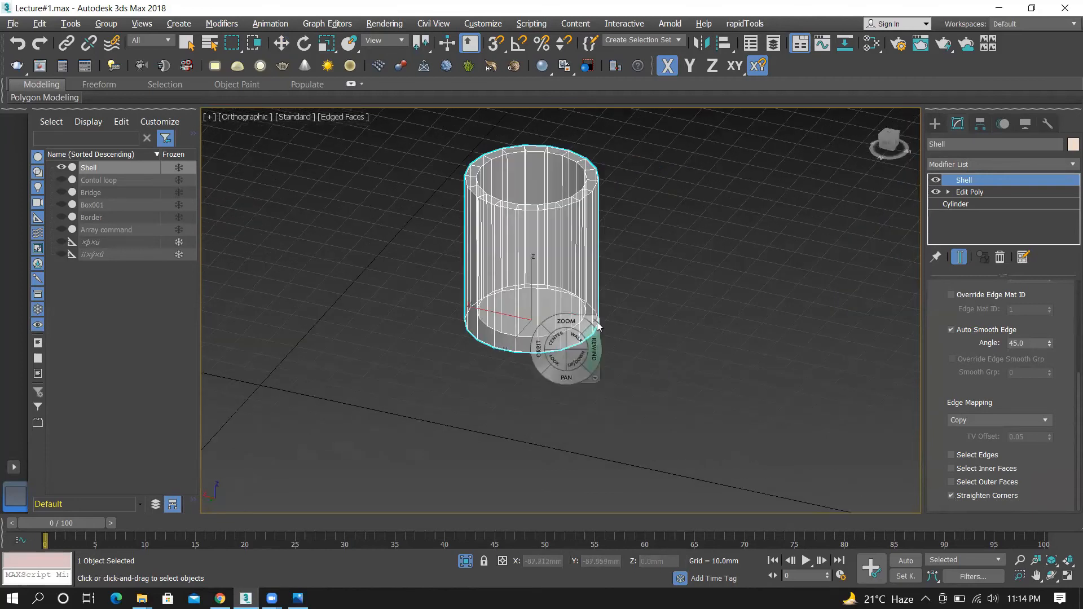
pyautogui.press('w')
pyautogui.scroll(-3, 587, 326)
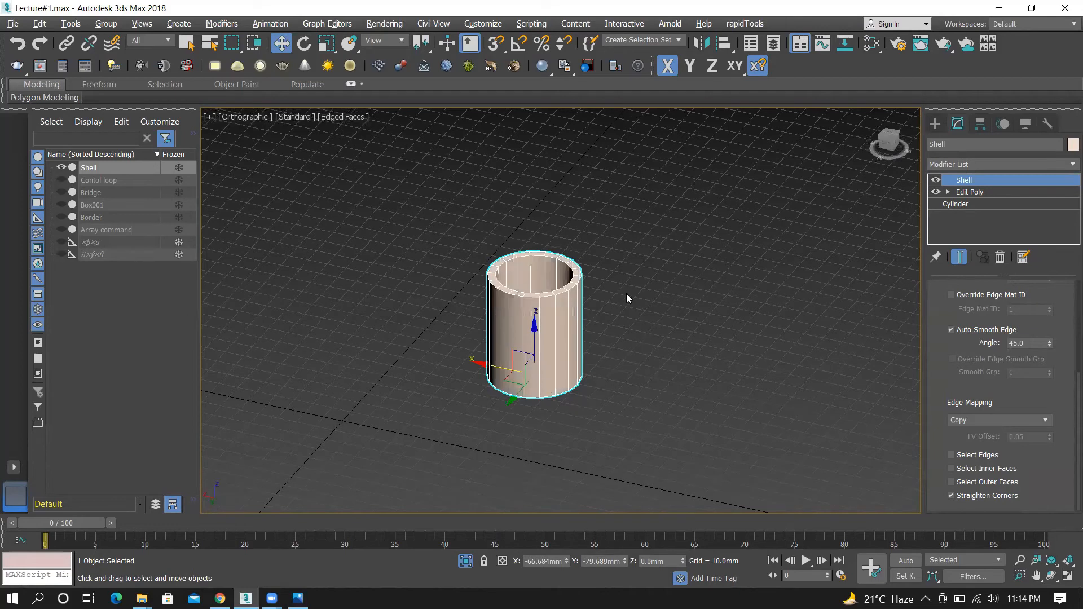
pyautogui.click(643, 275)
pyautogui.scroll(-1, 558, 263)
pyautogui.scroll(2, 543, 293)
pyautogui.click(545, 292)
# Try deleting the Shell modifier to compare the cylinder without thickness, and undo the deletion
pyautogui.rightClick(961, 181)
pyautogui.click(934, 202)
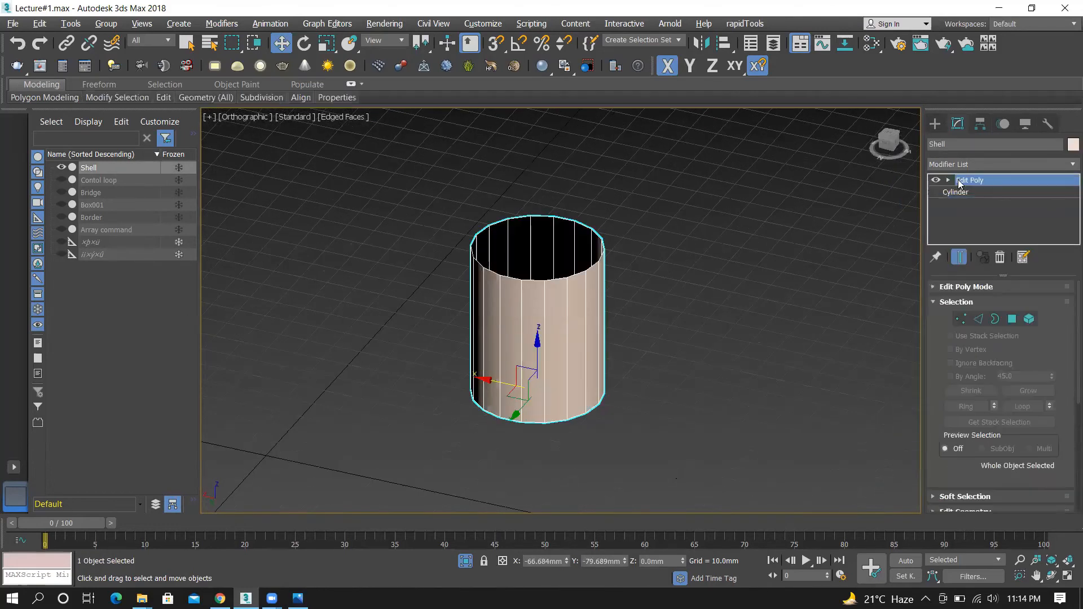
pyautogui.hotkey('ctrl', 'z')
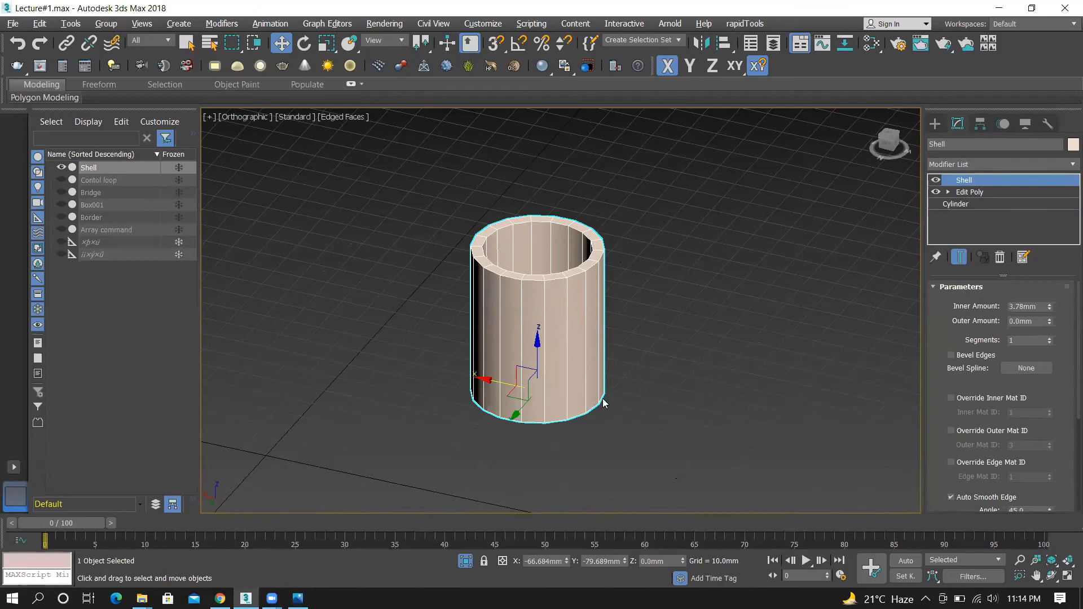
# Delete the Shell modifier from the cylinder and hide the cylinder object
pyautogui.rightClick(959, 181)
pyautogui.click(944, 199)
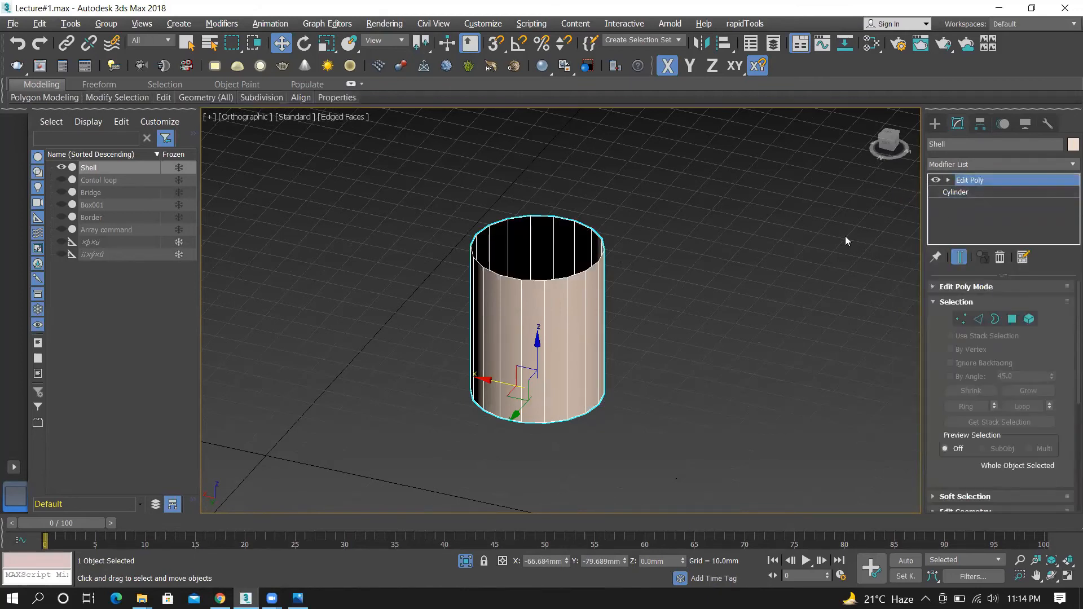
pyautogui.click(61, 167)
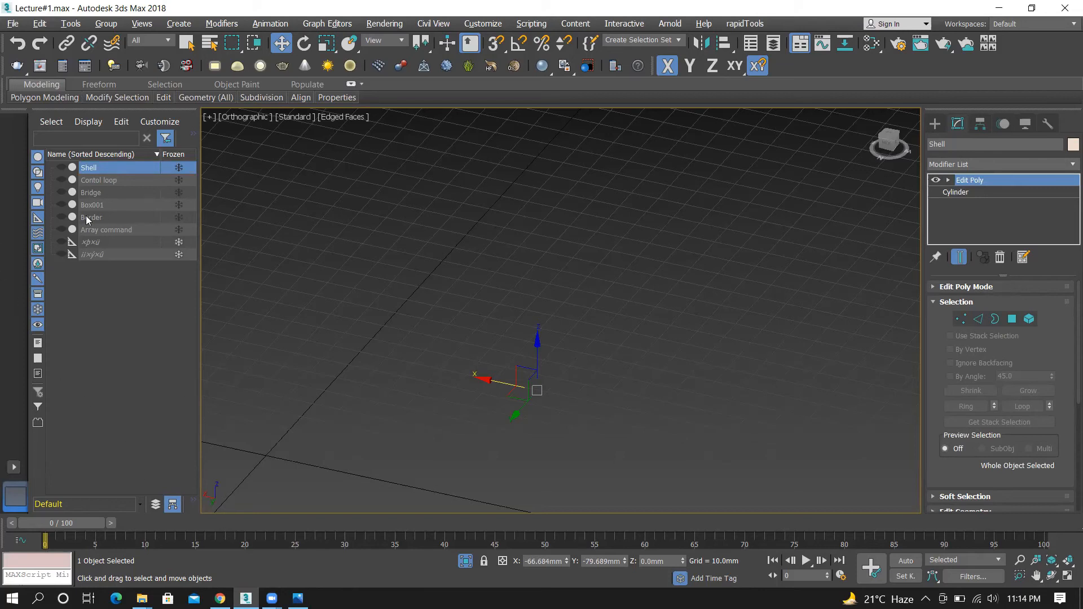
# Unhide the Array command object and examine its open curved wall from several orbited angles
pyautogui.click(61, 229)
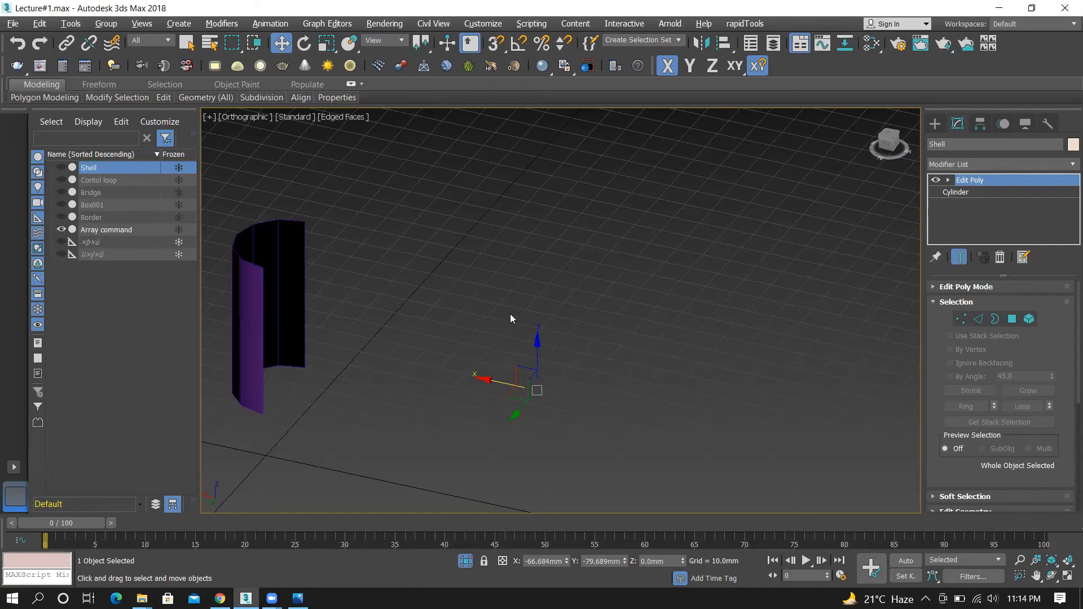
pyautogui.scroll(-5, 531, 300)
pyautogui.scroll(5, 324, 295)
pyautogui.keyDown('alt'); pyautogui.moveTo(574, 308); pyautogui.dragTo(564, 321, button='middle'); pyautogui.keyUp('alt')
pyautogui.moveTo(564, 322); pyautogui.dragTo(591, 314)
pyautogui.click(591, 314)
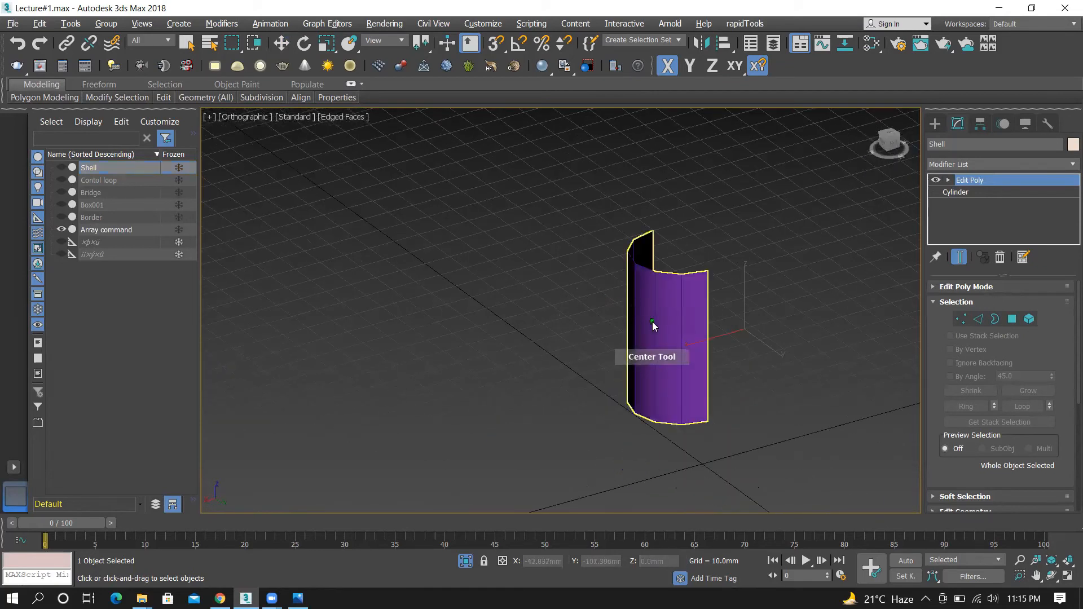
pyautogui.moveTo(758, 243); pyautogui.dragTo(614, 244)
pyautogui.moveTo(425, 307); pyautogui.dragTo(548, 299)
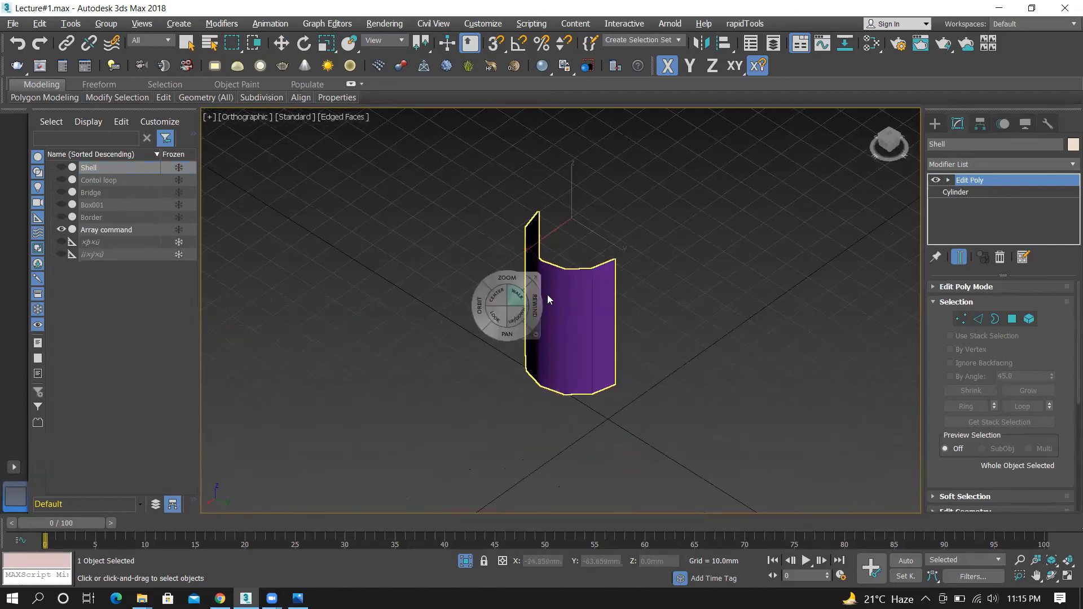
pyautogui.press('Escape')
pyautogui.press('w')
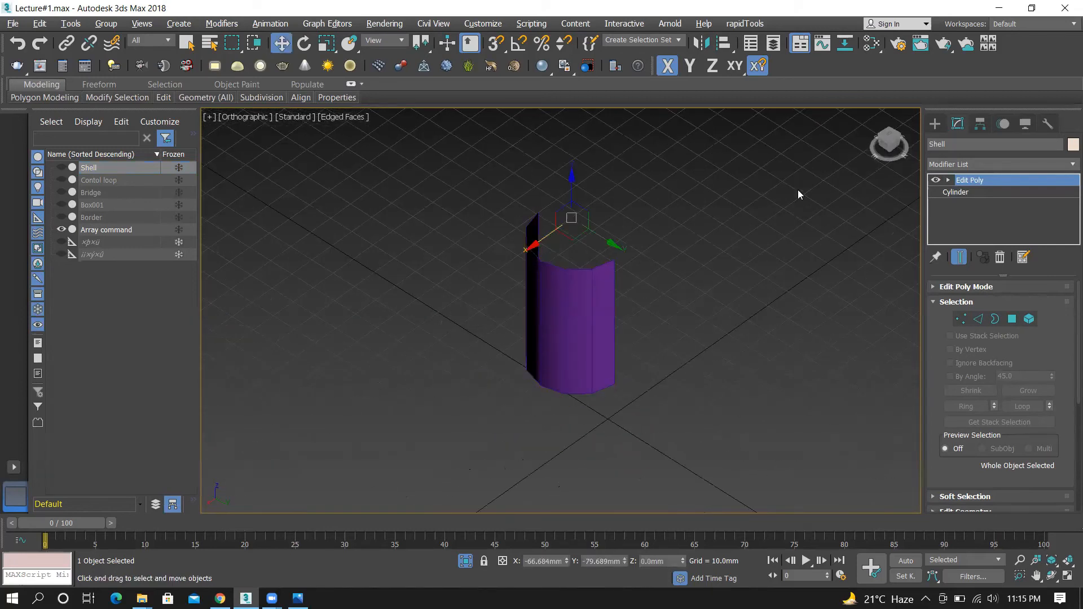
# In a top-down view, move the Array command object to about X 25.7 mm, Y 1.4 mm
pyautogui.click(887, 139)
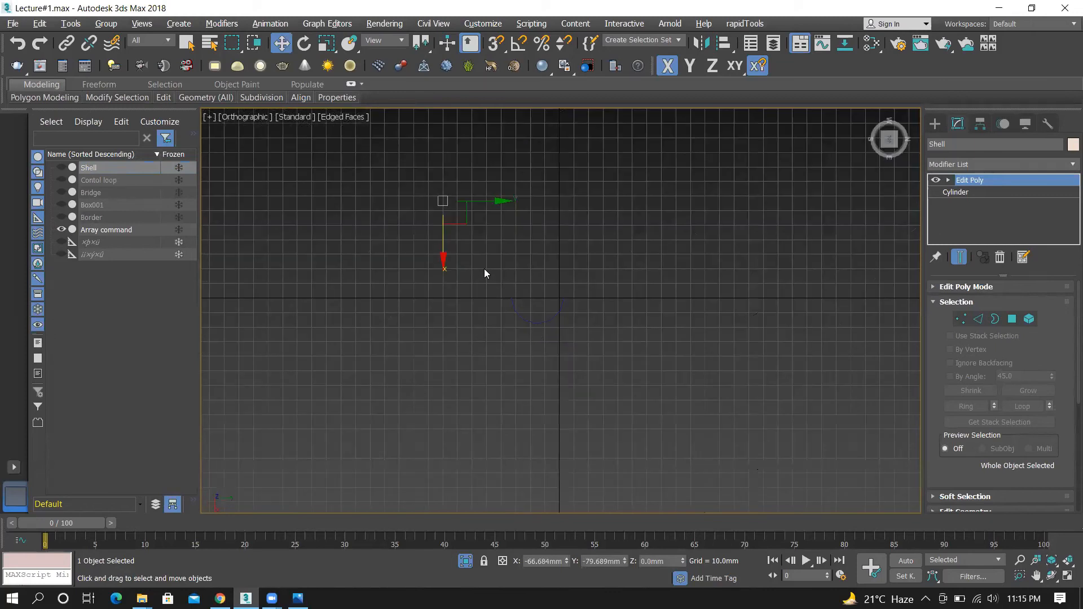
pyautogui.click(555, 315)
pyautogui.moveTo(561, 320); pyautogui.dragTo(591, 358)
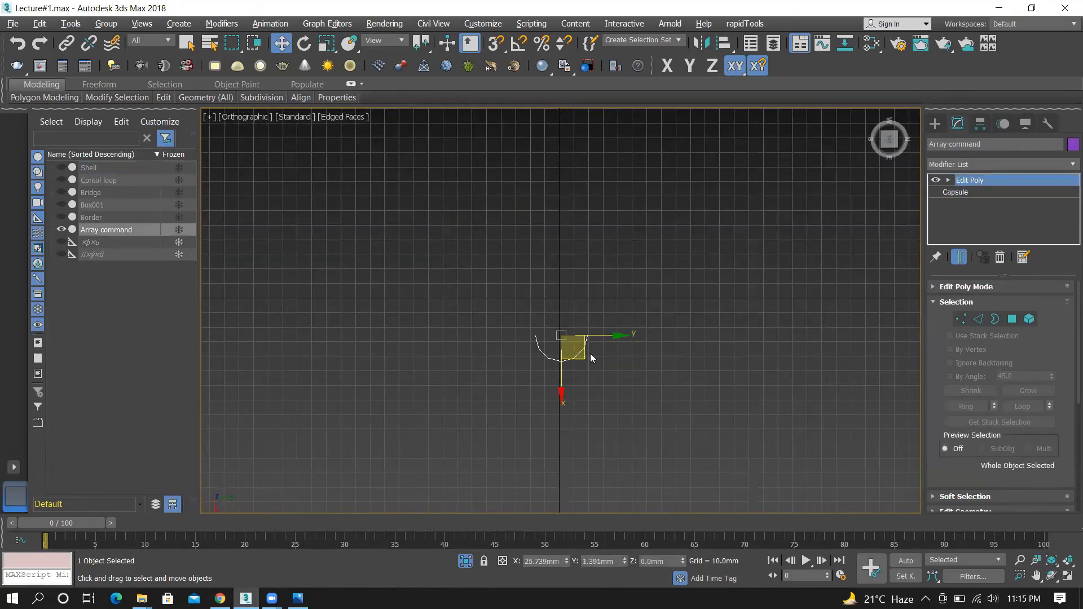
pyautogui.click(934, 124)
pyautogui.click(579, 244)
pyautogui.click(560, 358)
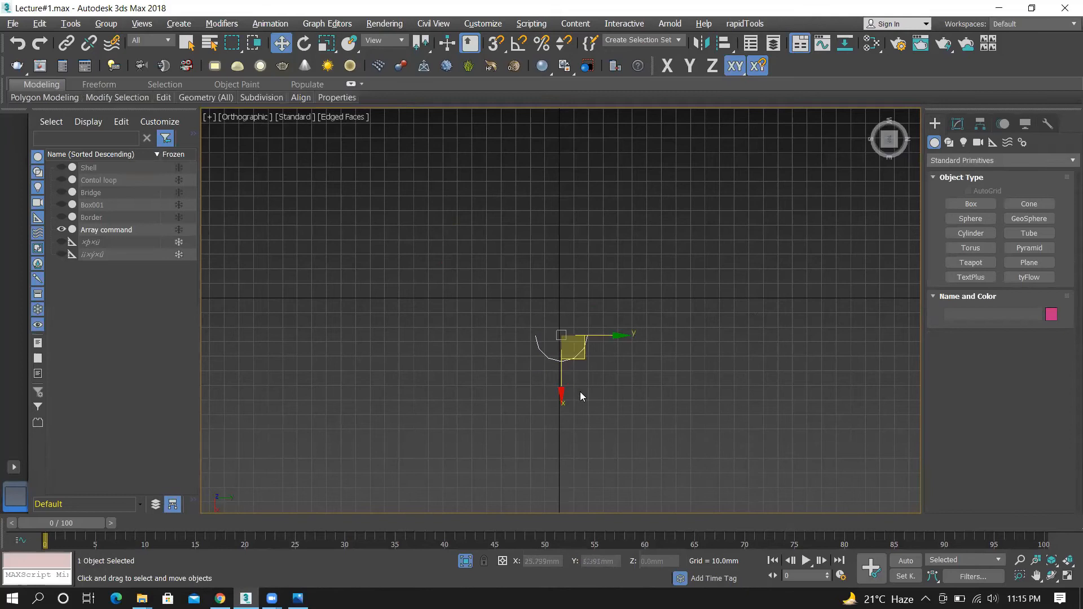
pyautogui.scroll(5, 568, 341)
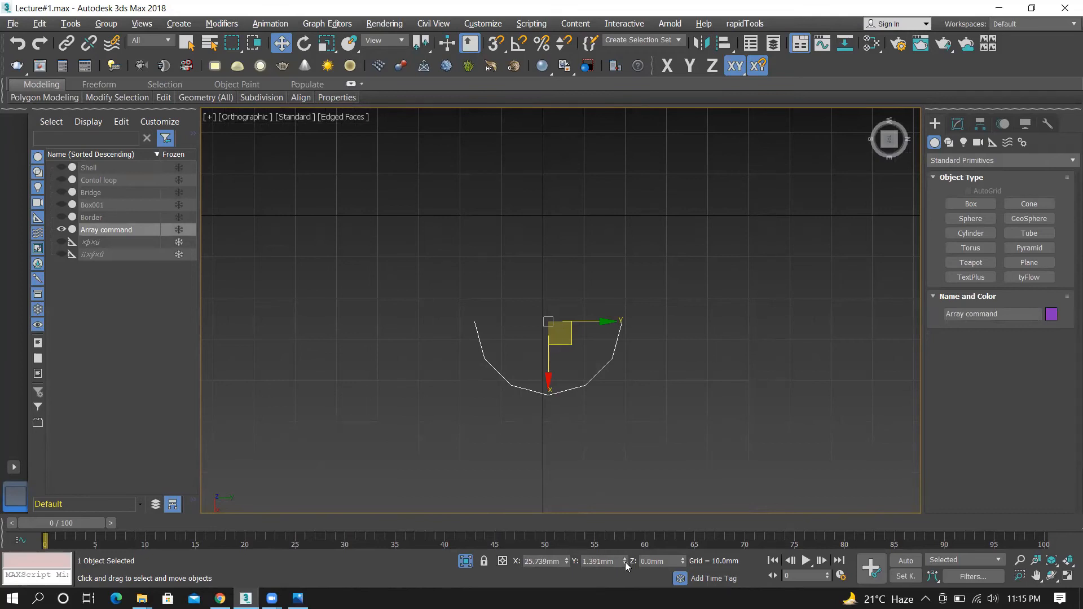
# Set the Array command object's Y position to 0 mm to align it with the world axis
pyautogui.moveTo(610, 561); pyautogui.dragTo(570, 562)
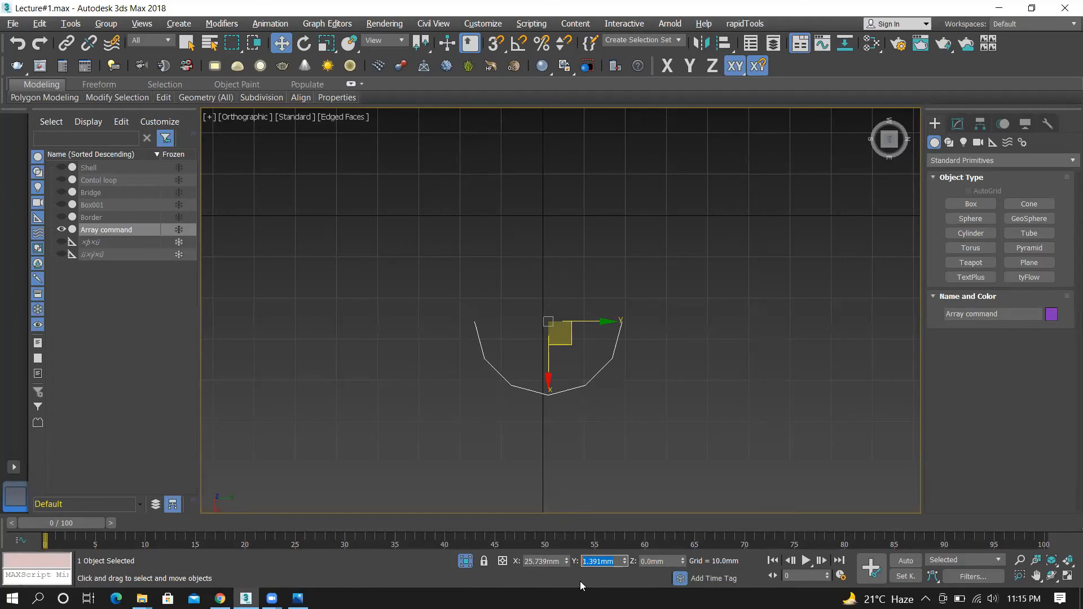
pyautogui.rightClick(625, 564)
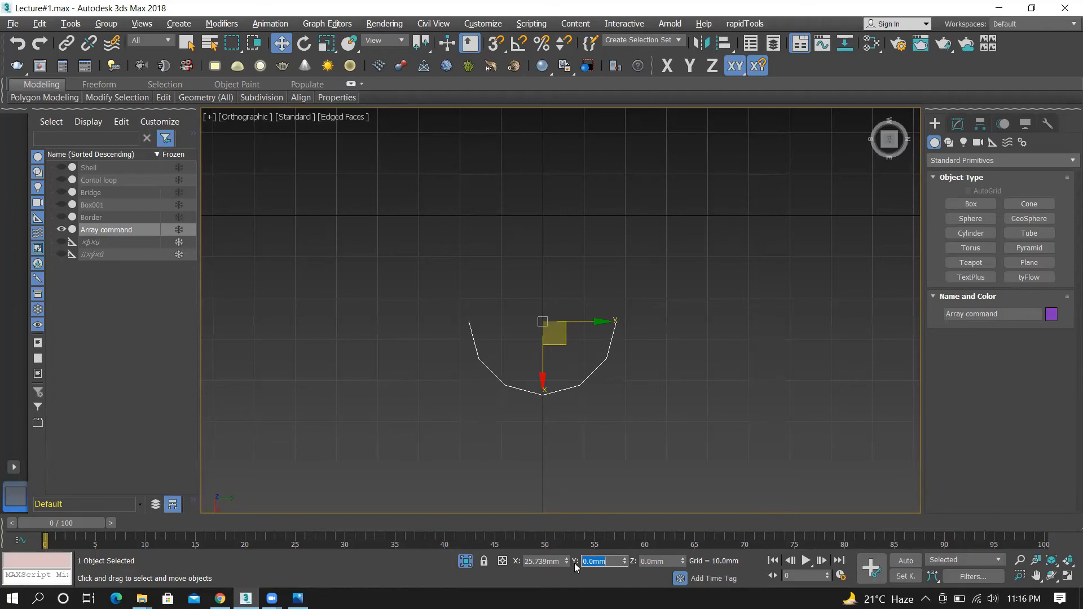
pyautogui.scroll(-2, 547, 362)
pyautogui.scroll(2, 563, 328)
pyautogui.click(625, 307)
pyautogui.click(606, 337)
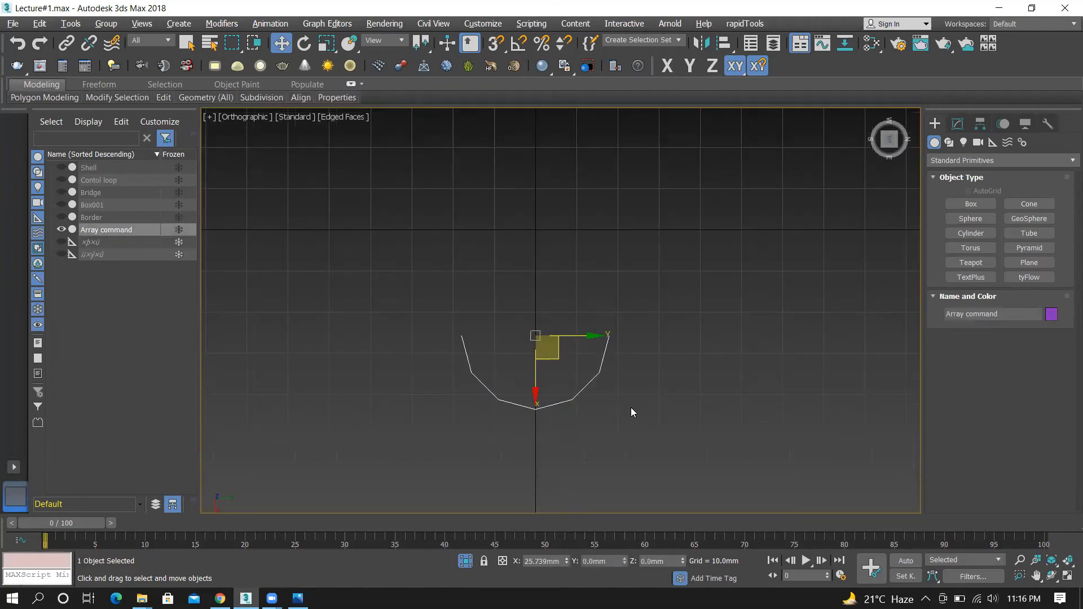
pyautogui.scroll(-2, 524, 417)
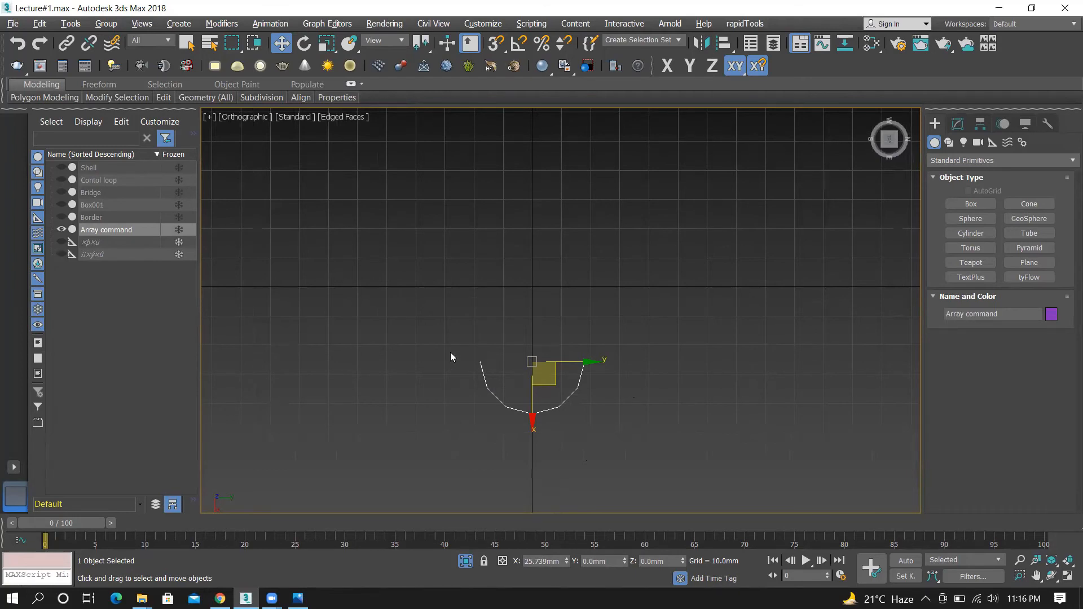
pyautogui.click(70, 23)
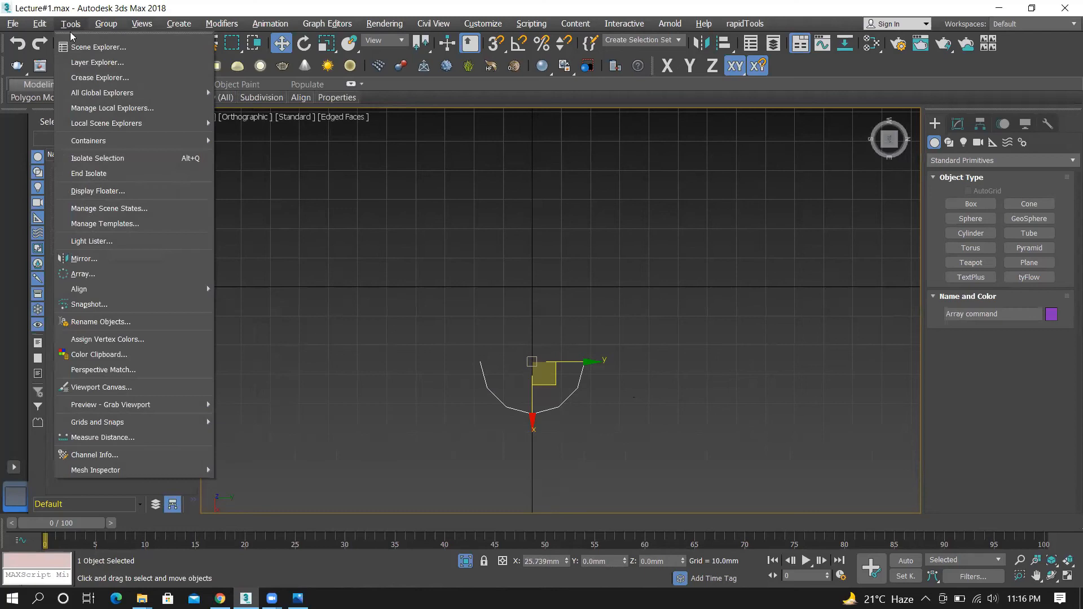
pyautogui.click(82, 274)
pyautogui.moveTo(535, 169); pyautogui.dragTo(427, 106)
pyautogui.click(669, 115)
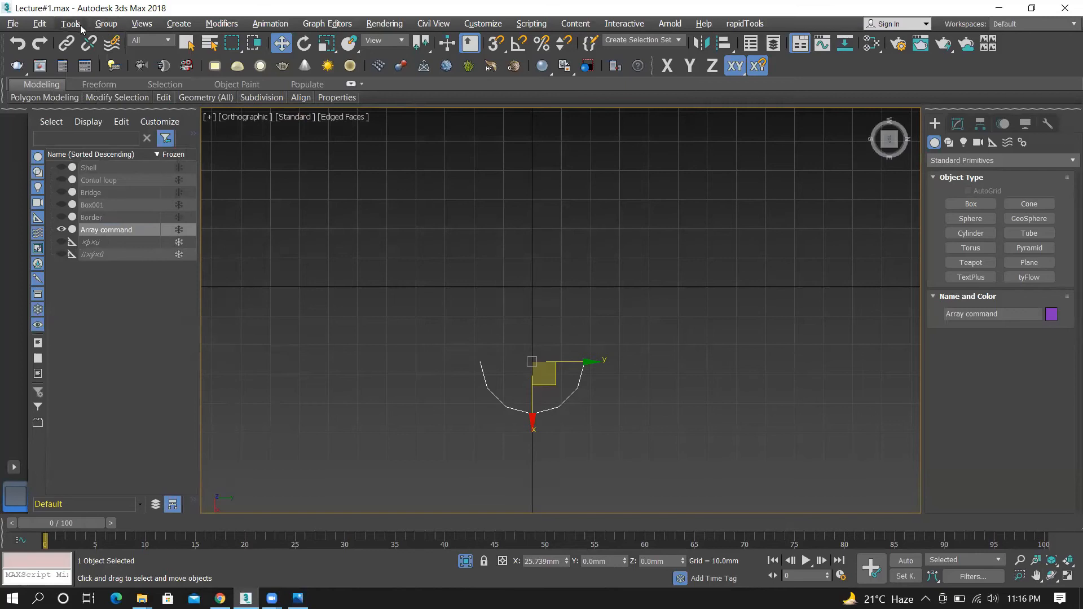
# Preview an array of 10 instances of the curved wall with a 360-degree total rotation about Z, using its current pivot
pyautogui.moveTo(295, 259)
pyautogui.keyDown('alt'); pyautogui.mouseDown(button='middle')
pyautogui.moveTo(394, 303)
pyautogui.moveTo(498, 290)
pyautogui.mouseUp(button='middle'); pyautogui.keyUp('alt')
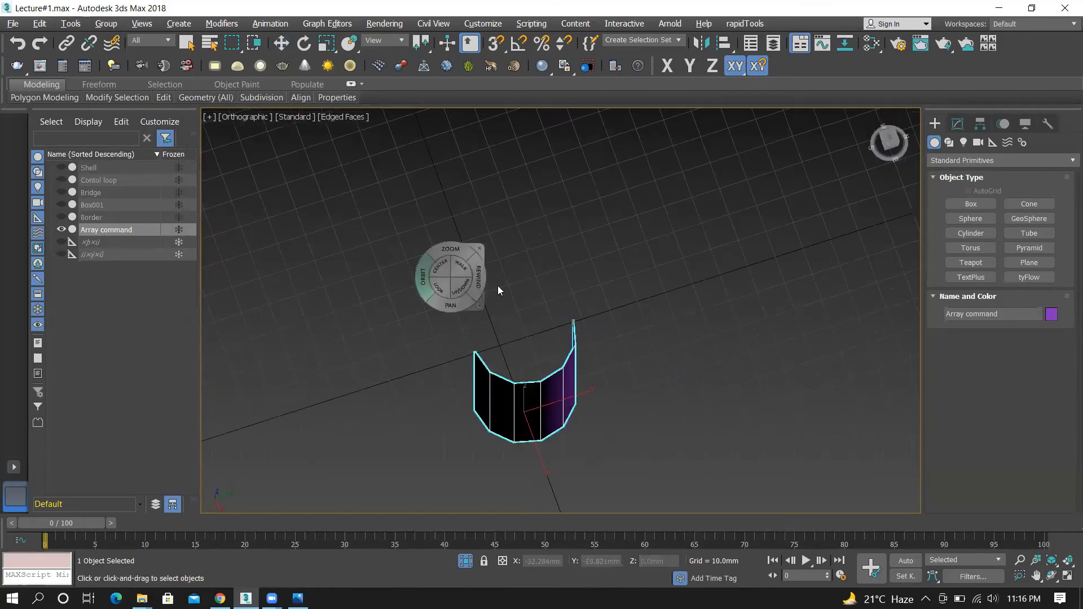
pyautogui.press('w')
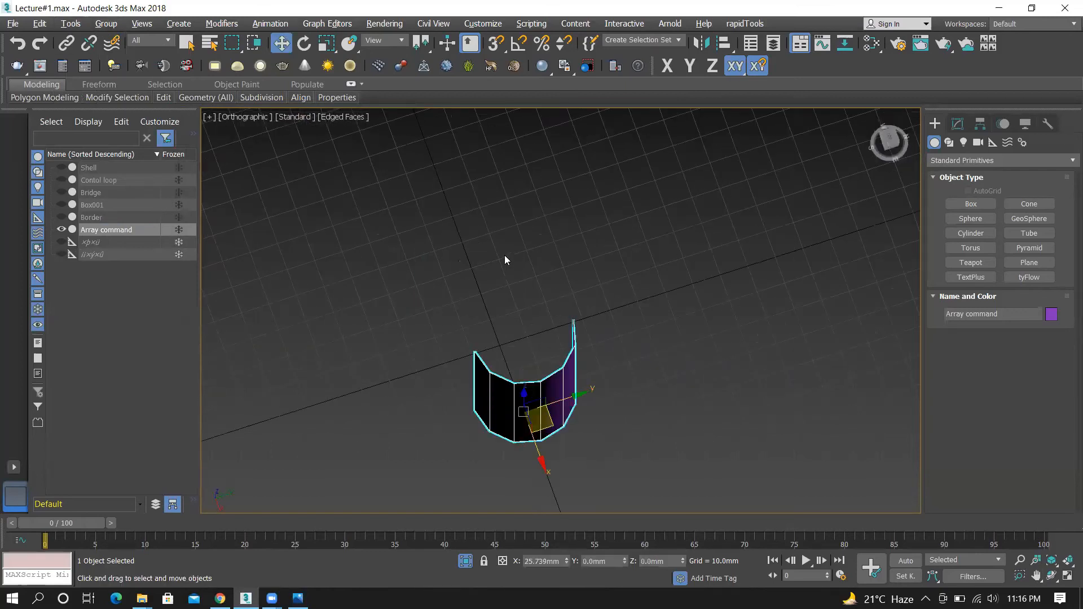
pyautogui.click(68, 24)
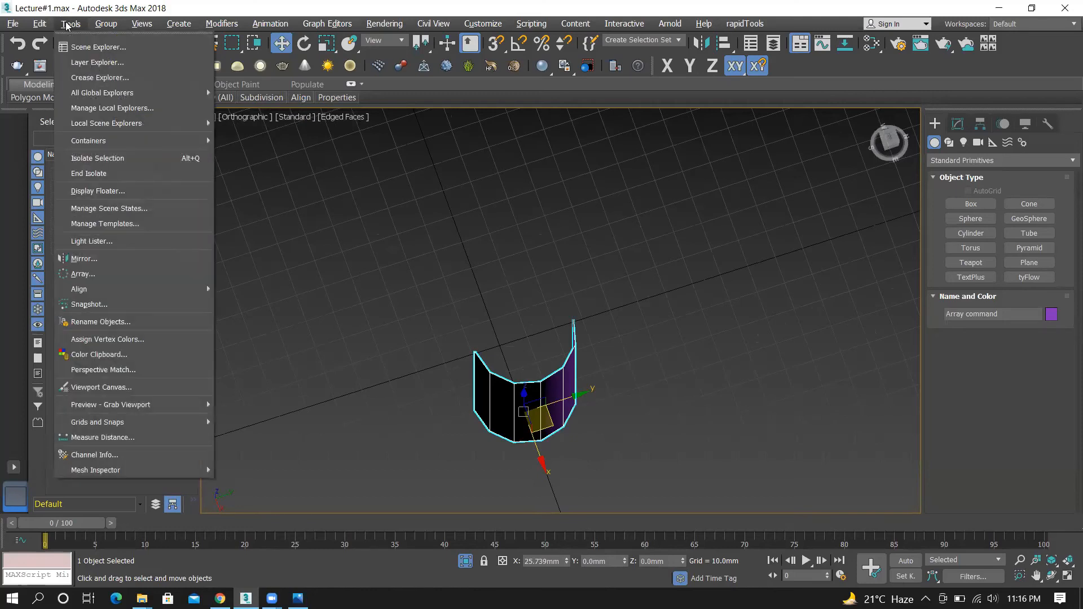
pyautogui.click(81, 275)
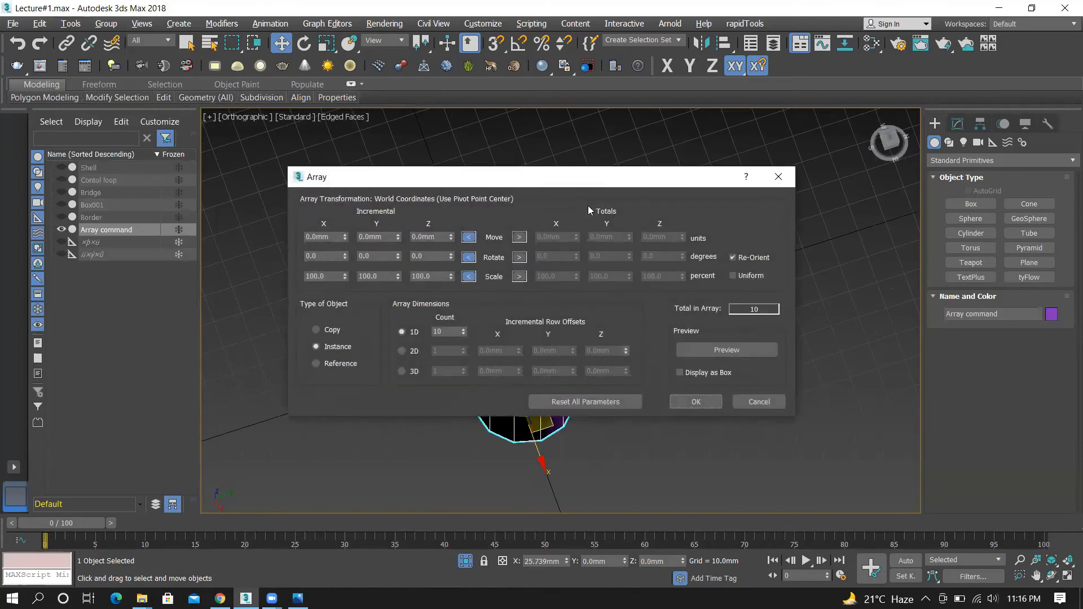
pyautogui.moveTo(554, 176); pyautogui.dragTo(424, 119)
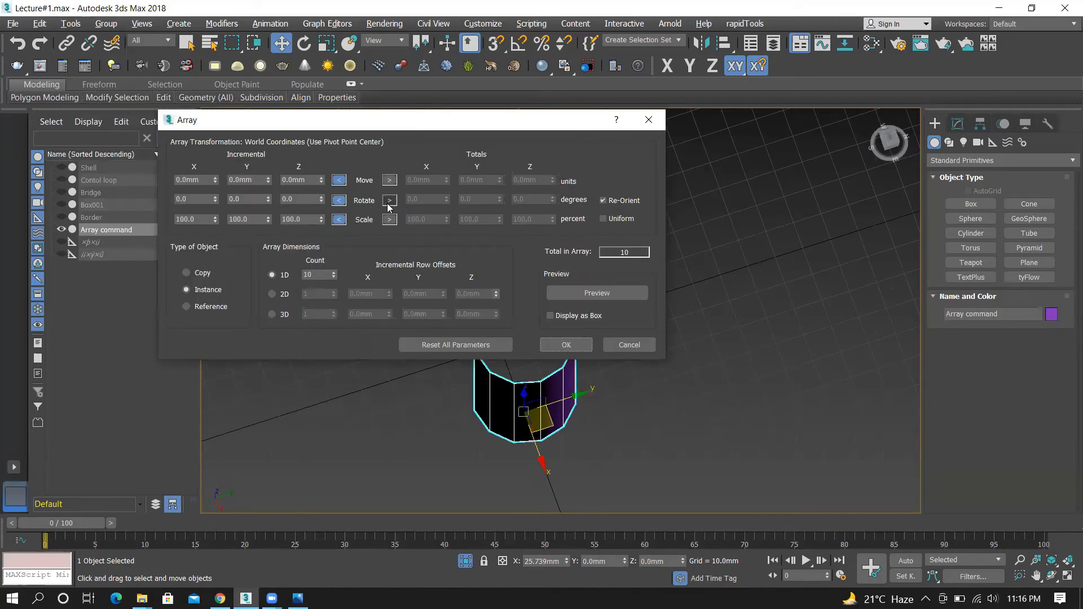
pyautogui.click(389, 201)
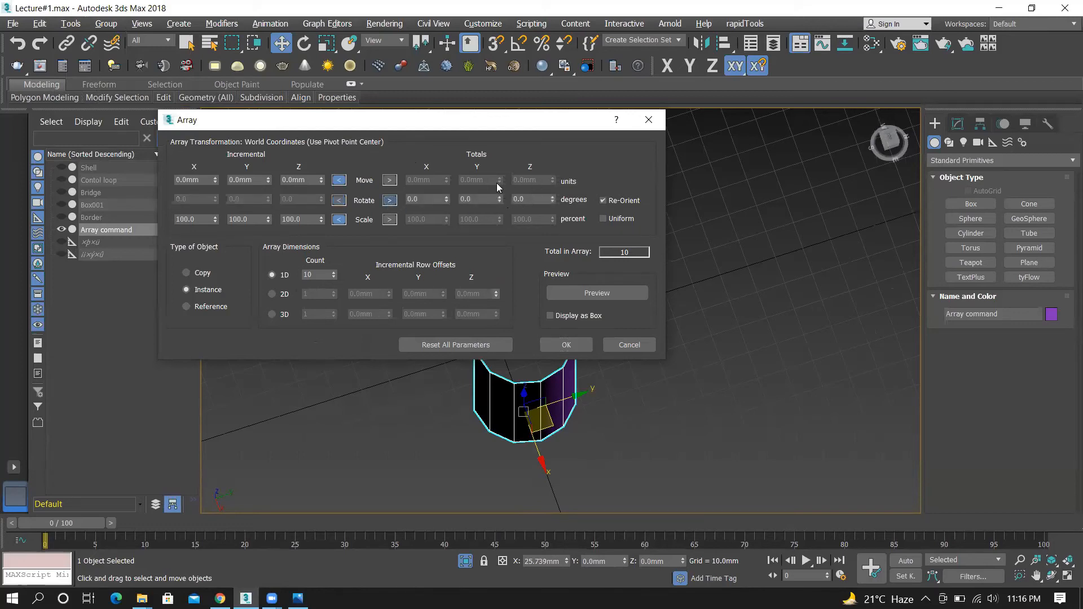
pyautogui.moveTo(477, 123); pyautogui.dragTo(356, 74)
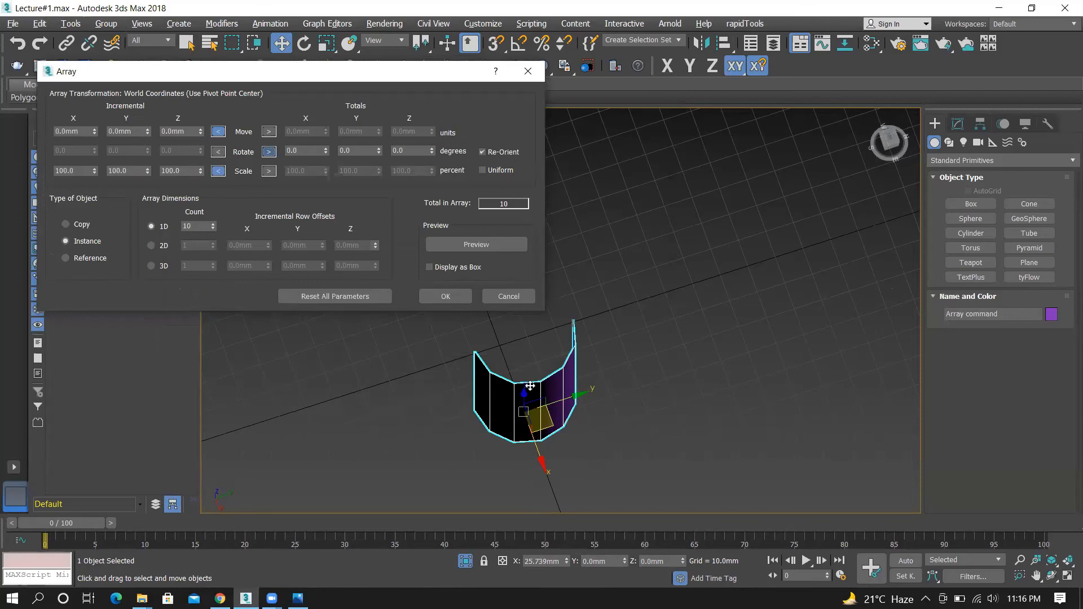
pyautogui.click(409, 150)
pyautogui.press('Return')
pyautogui.click(480, 248)
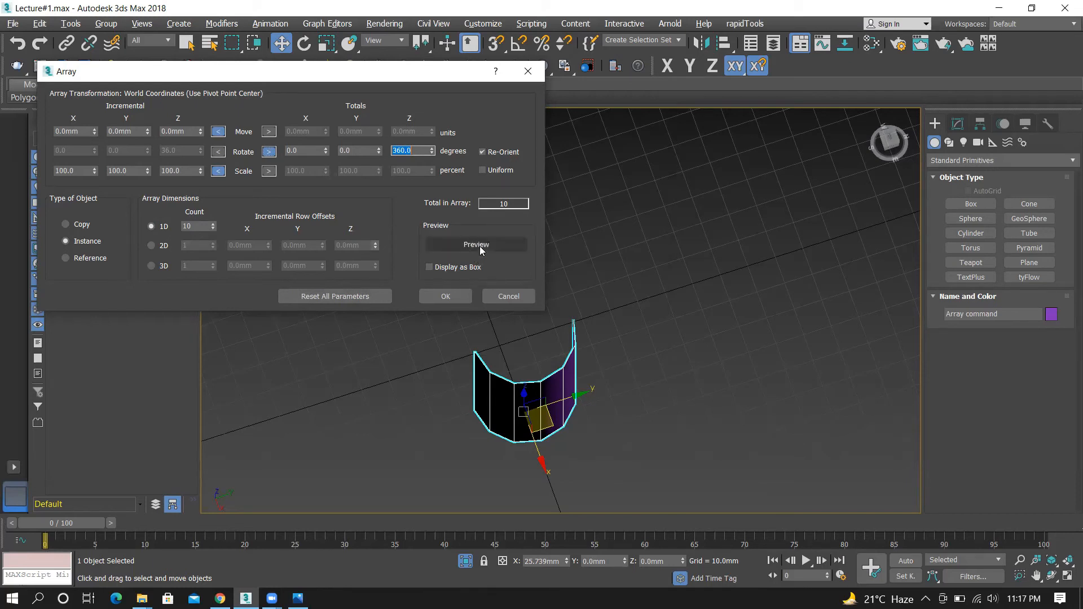
# Examine the overlapping walls of the array preview from an angled close-up, and cancel the array
pyautogui.moveTo(436, 72); pyautogui.dragTo(353, 58)
pyautogui.scroll(3, 558, 361)
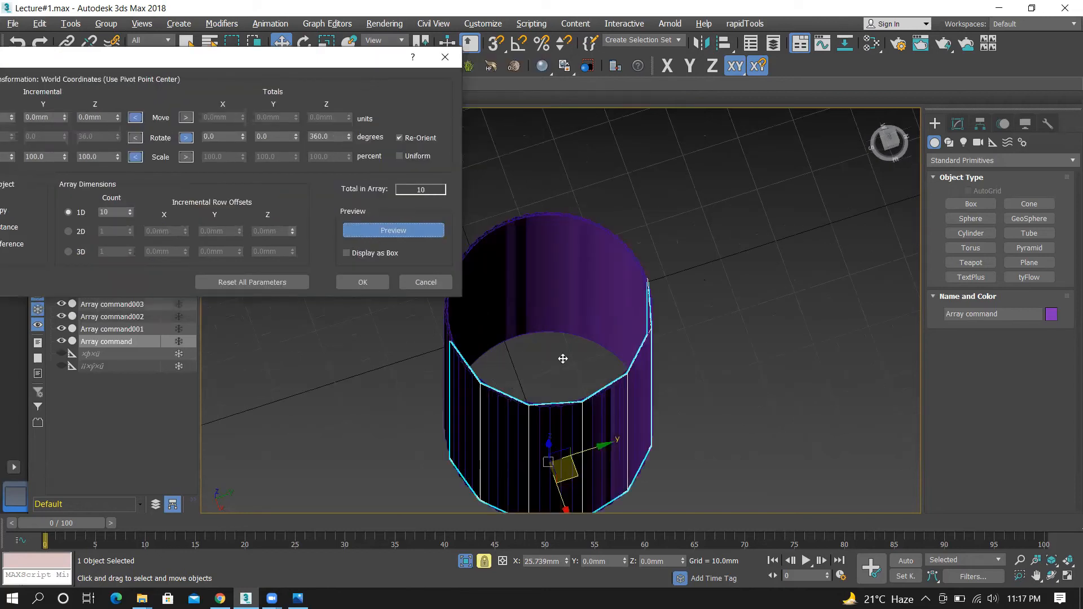
pyautogui.press('q')
pyautogui.keyDown('alt'); pyautogui.moveTo(778, 404); pyautogui.dragTo(620, 333, button='middle'); pyautogui.keyUp('alt')
pyautogui.press('w')
pyautogui.click(389, 230)
pyautogui.scroll(4, 552, 240)
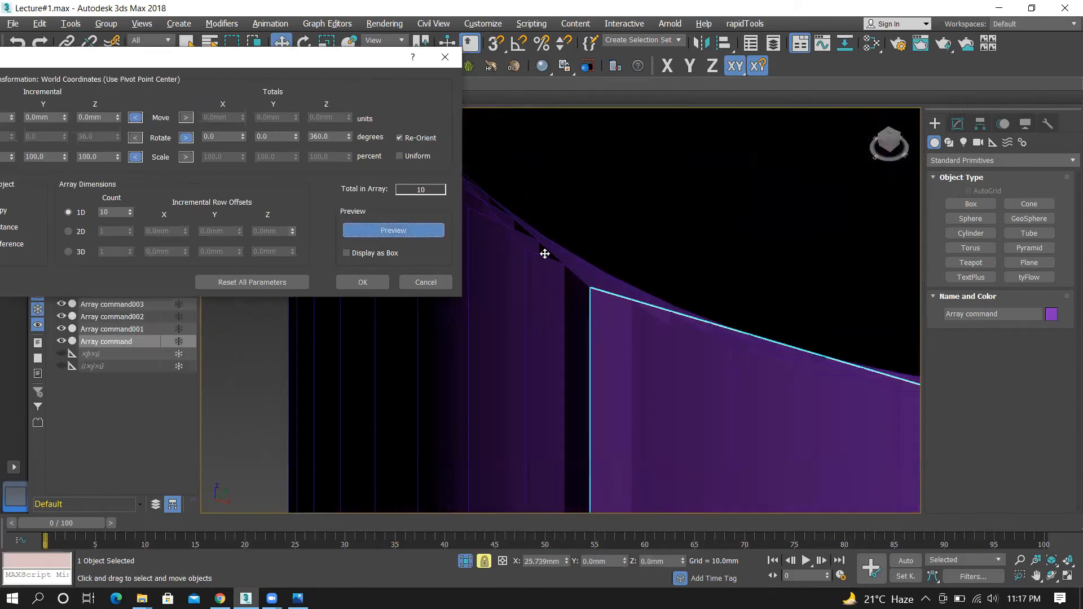
pyautogui.scroll(-3, 672, 319)
pyautogui.scroll(3, 556, 248)
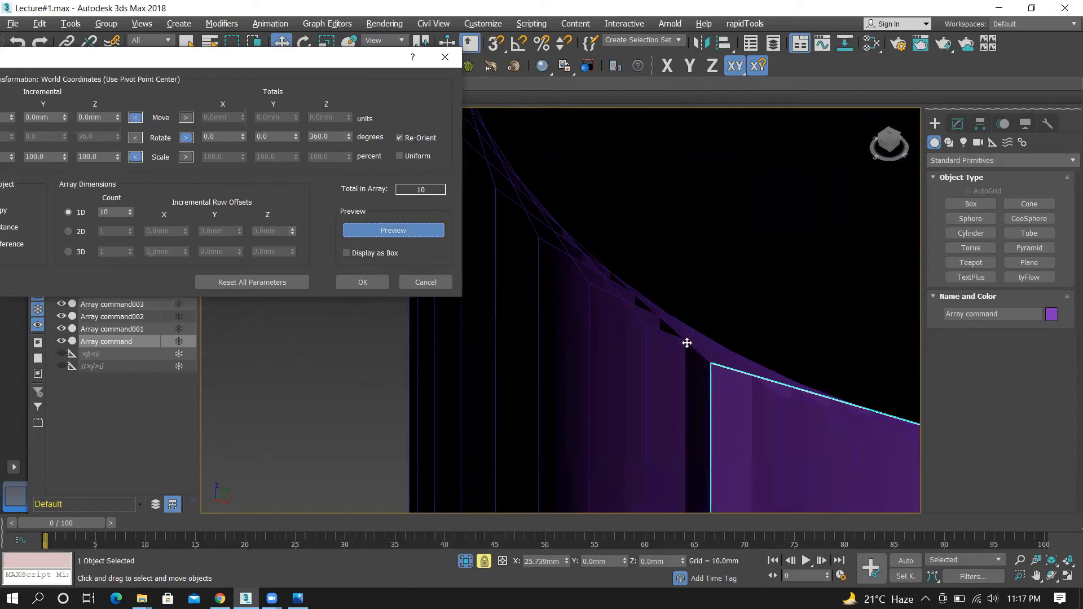
pyautogui.scroll(-6, 624, 332)
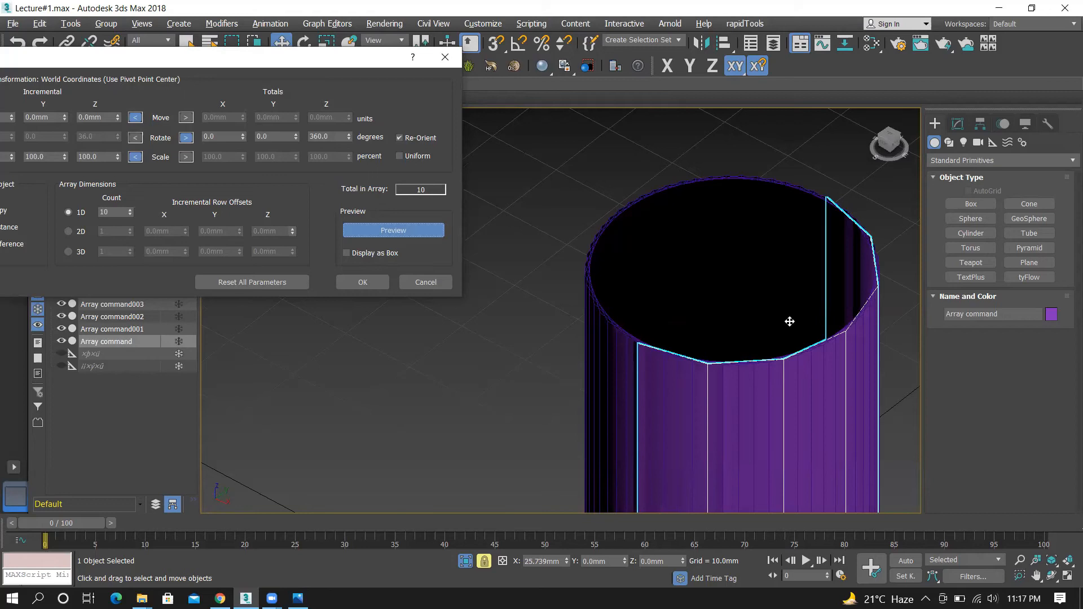
pyautogui.click(423, 283)
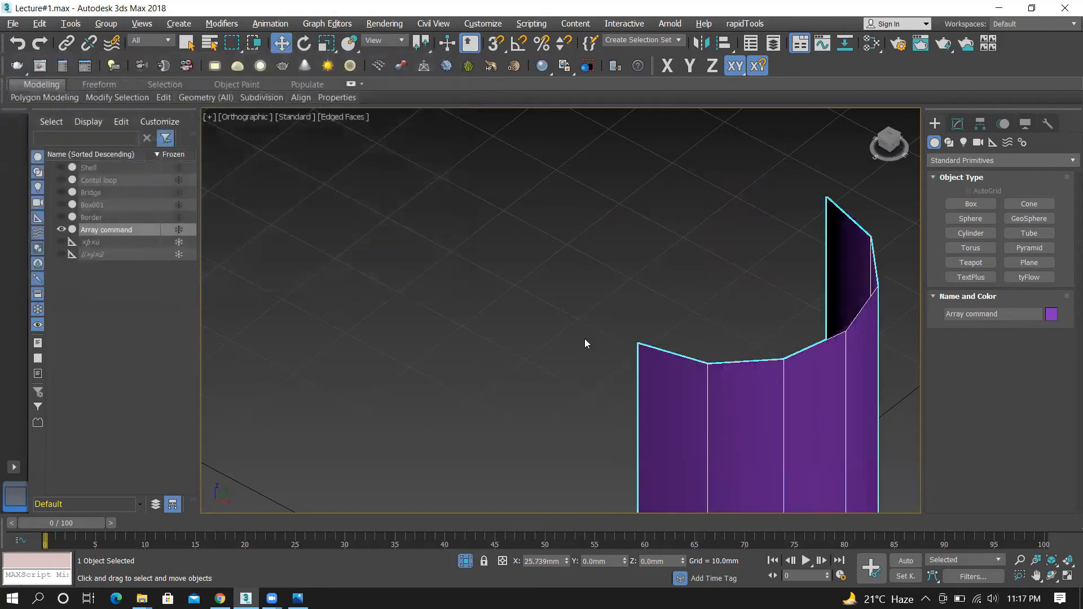
# In the Top view, move only the curved wall's pivot along the X axis to about X -8.25 mm
pyautogui.scroll(-4, 584, 339)
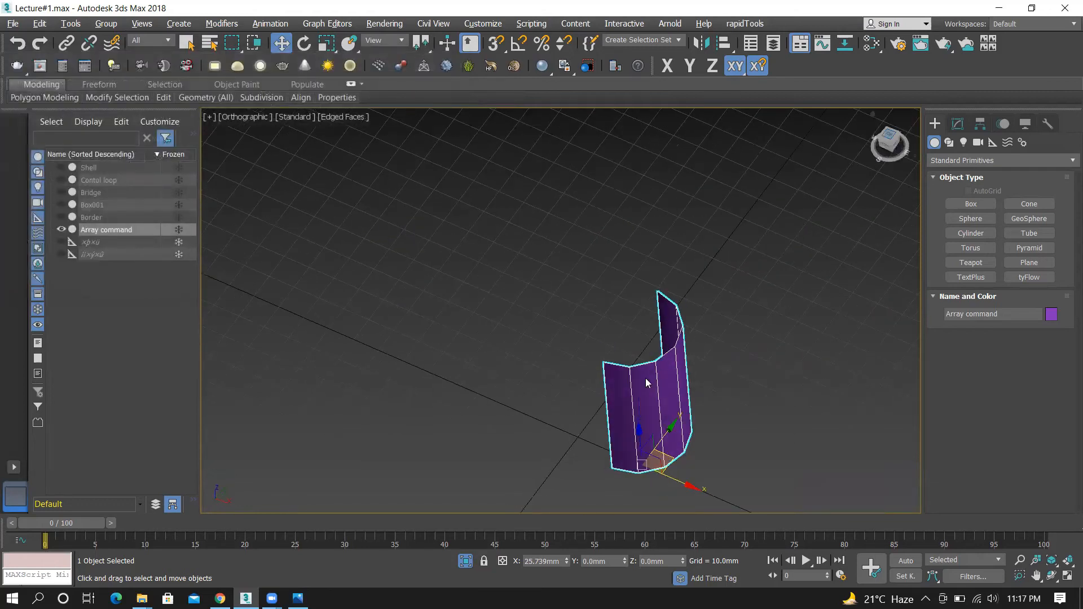
pyautogui.press('t')
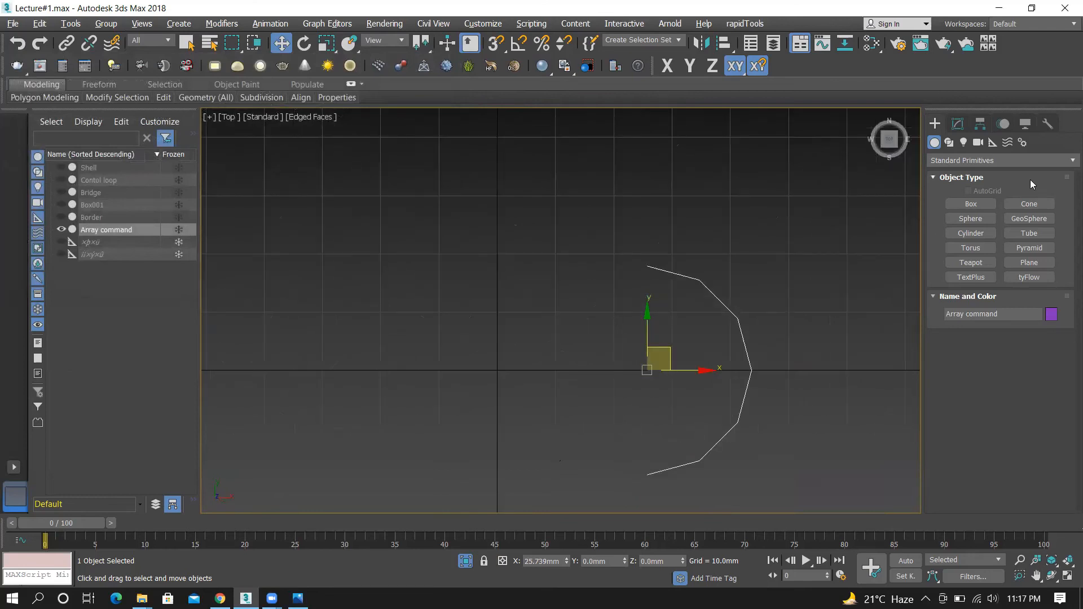
pyautogui.click(980, 124)
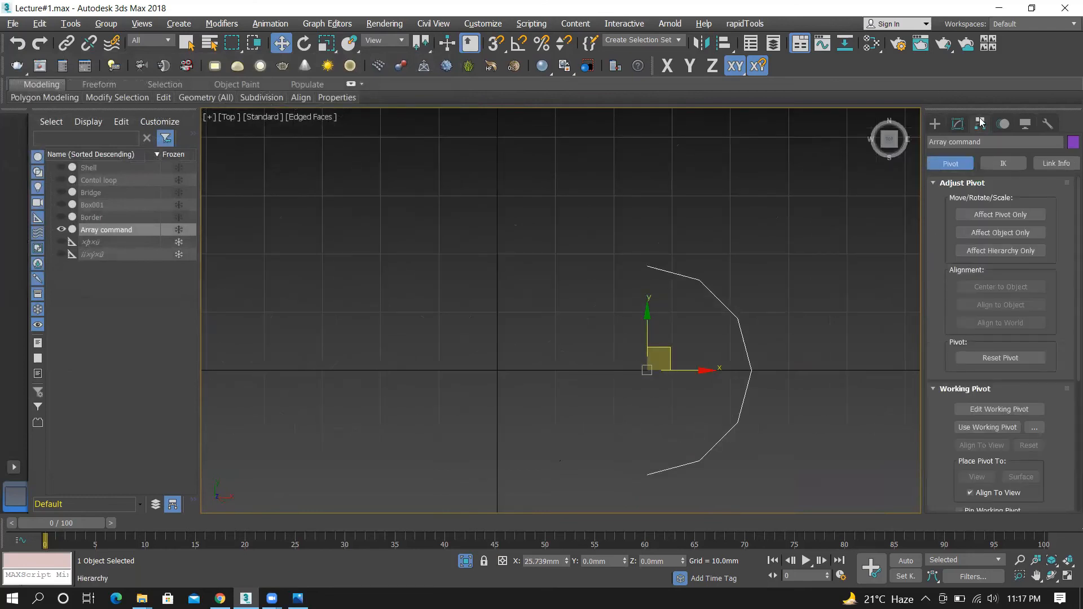
pyautogui.click(979, 216)
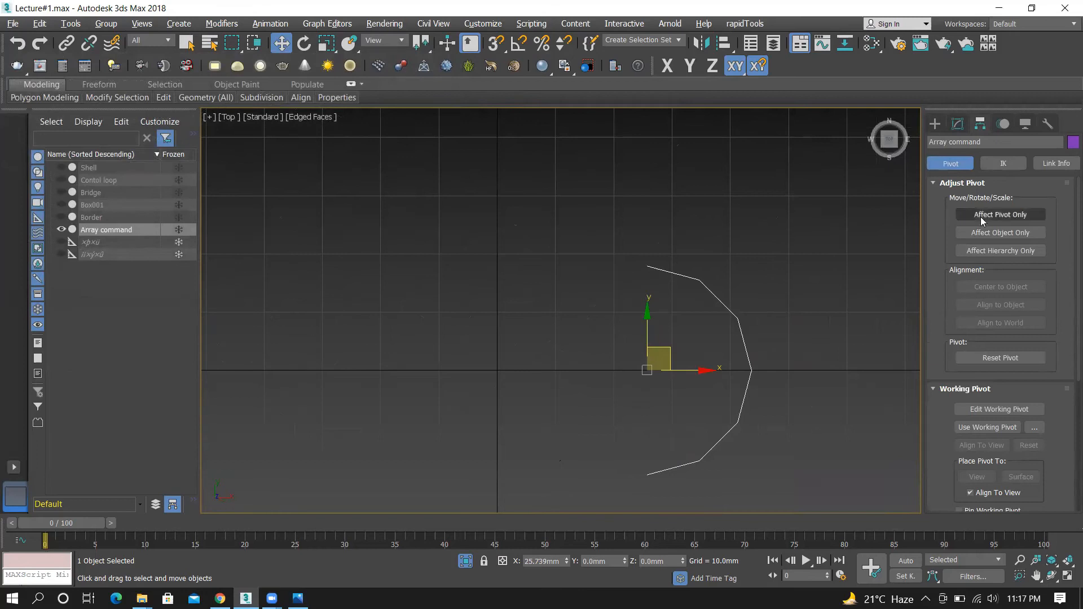
pyautogui.moveTo(683, 368); pyautogui.dragTo(304, 350)
pyautogui.hotkey('ctrl', 'z')
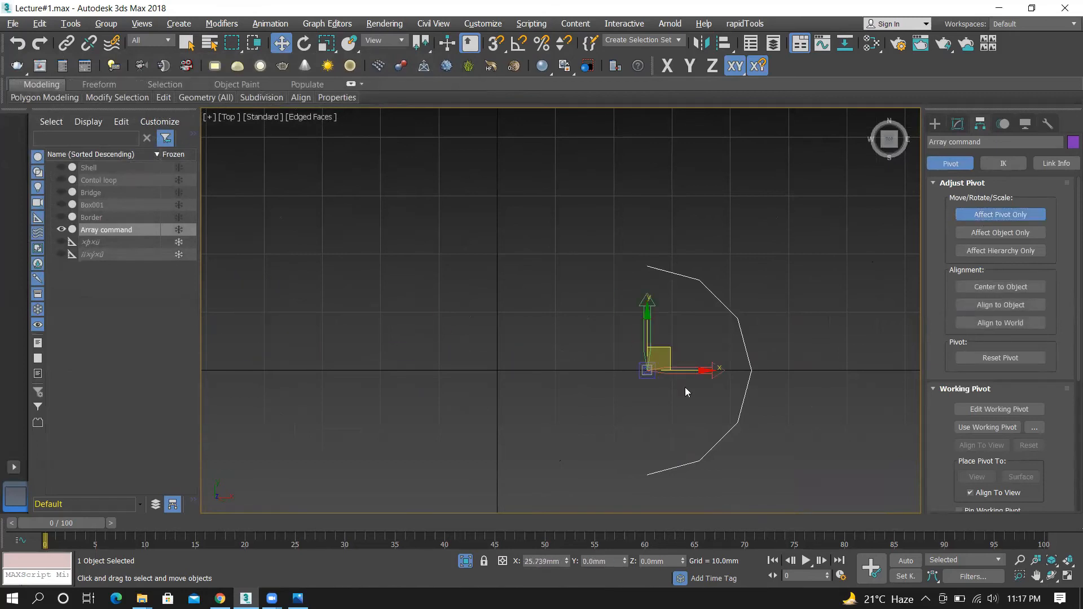
pyautogui.moveTo(681, 370); pyautogui.dragTo(503, 353)
pyautogui.scroll(-3, 603, 267)
pyautogui.scroll(3, 559, 281)
pyautogui.click(984, 218)
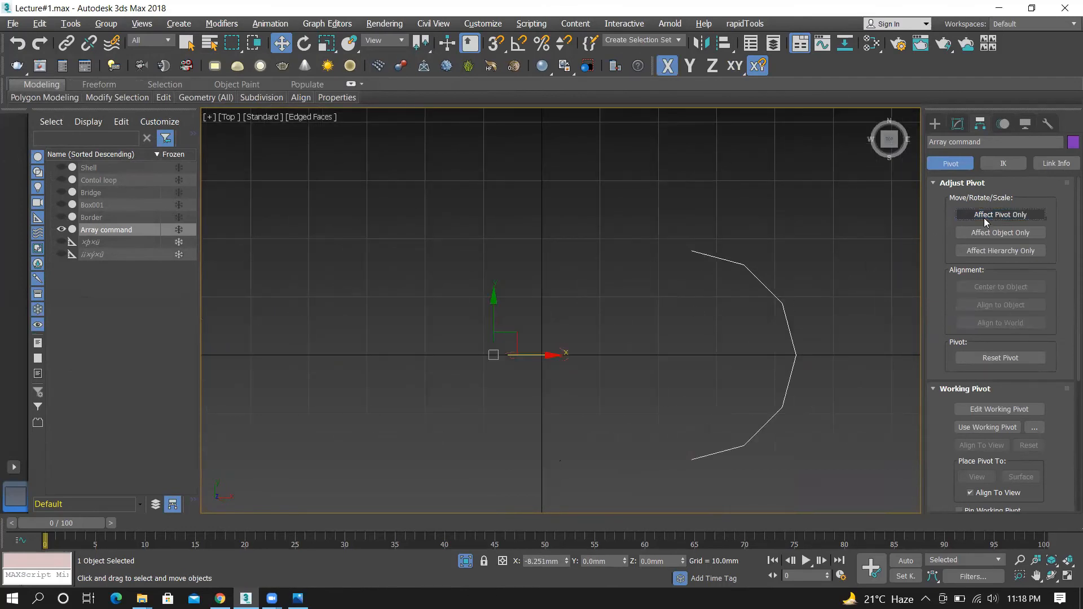
pyautogui.click(934, 124)
pyautogui.click(731, 223)
pyautogui.moveTo(731, 223); pyautogui.dragTo(633, 295)
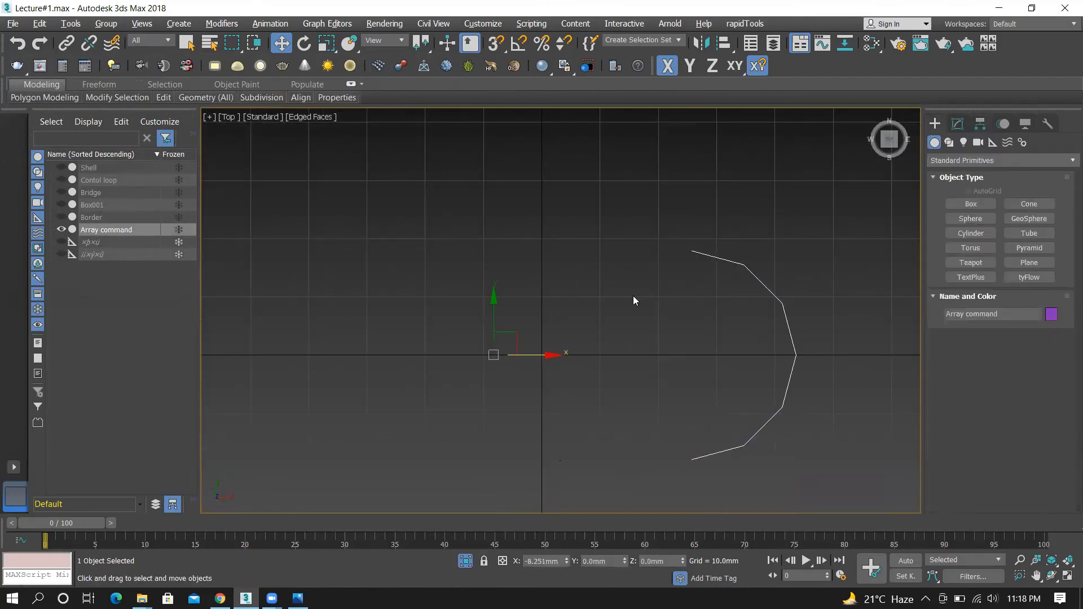
# Set up a 10-instance array of the curved wall with a total Z rotation of 360 degrees, and preview it
pyautogui.click(70, 23)
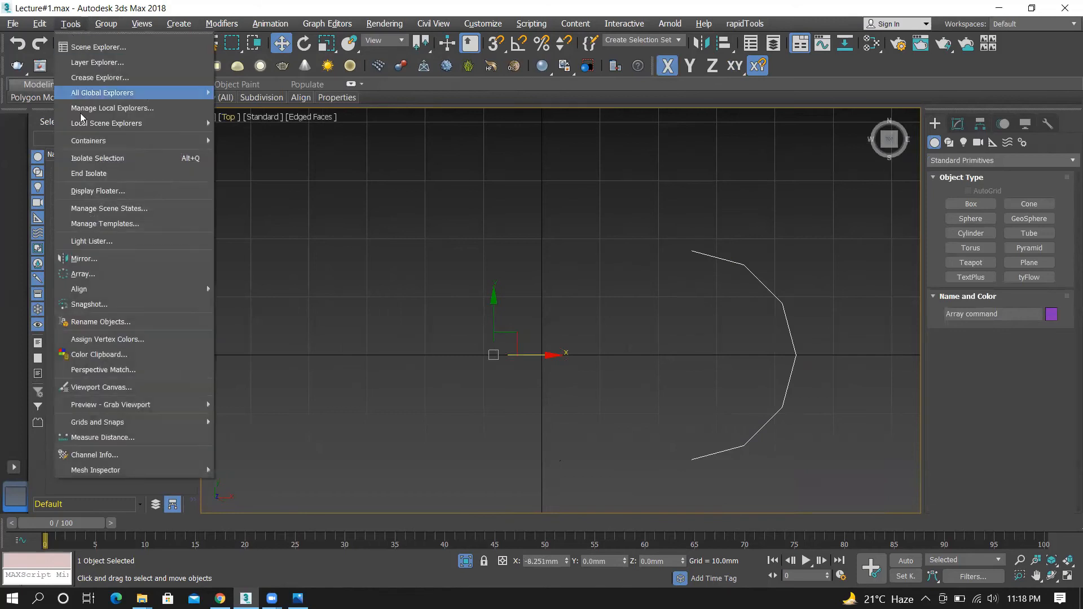
pyautogui.click(83, 273)
pyautogui.click(518, 257)
pyautogui.write('360')
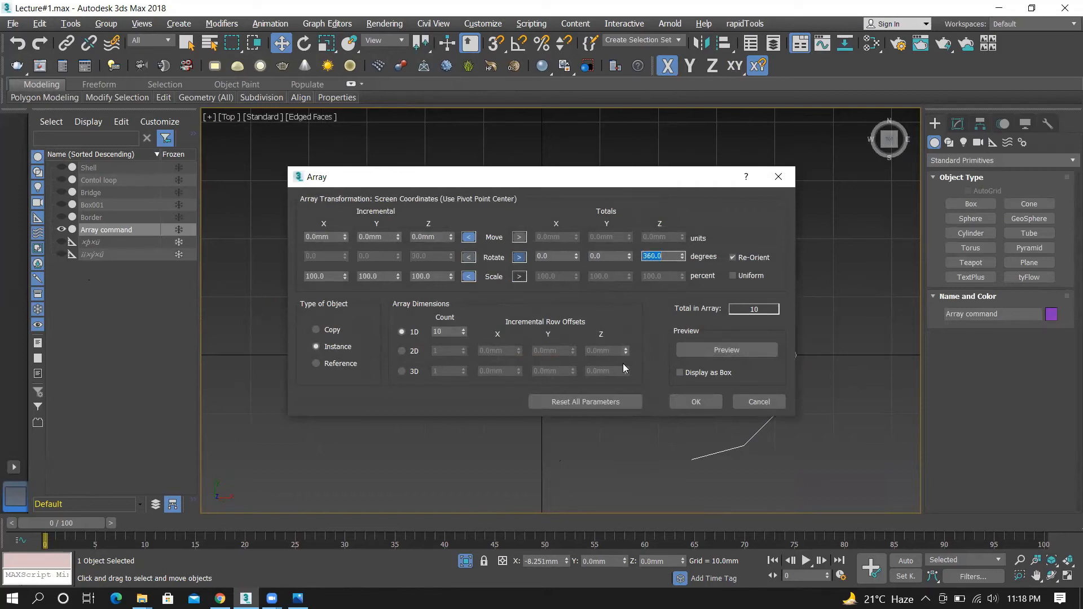
pyautogui.click(706, 349)
pyautogui.moveTo(625, 184); pyautogui.dragTo(373, 152)
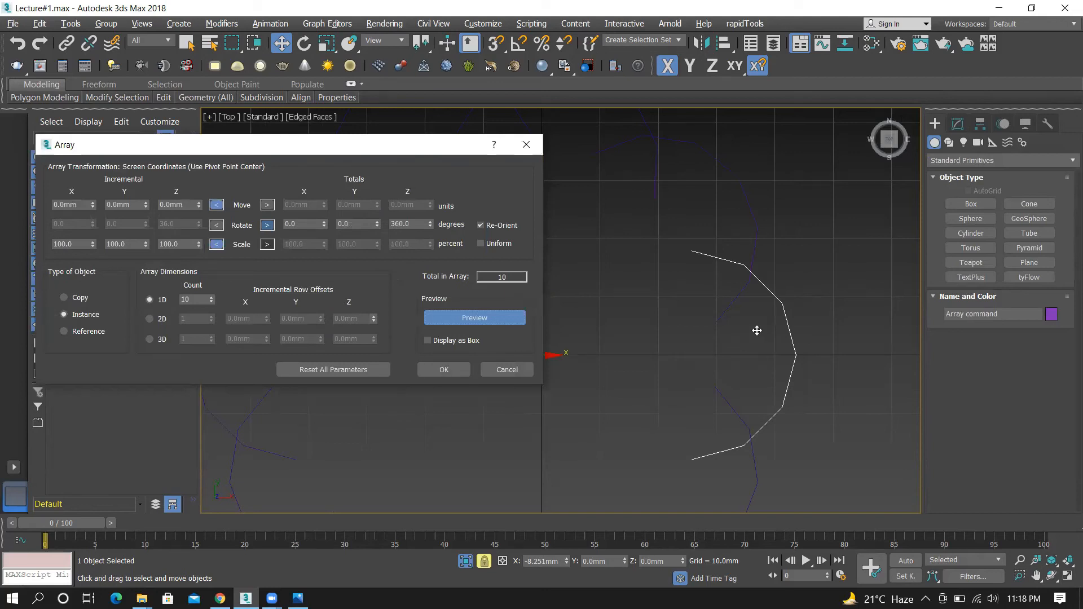
# Examine the array preview around the offset pivot from an orbited angle, checking how neighbouring walls meet
pyautogui.hotkey('shift', 'w')
pyautogui.moveTo(742, 340); pyautogui.dragTo(658, 307)
pyautogui.moveTo(685, 224); pyautogui.dragTo(684, 261)
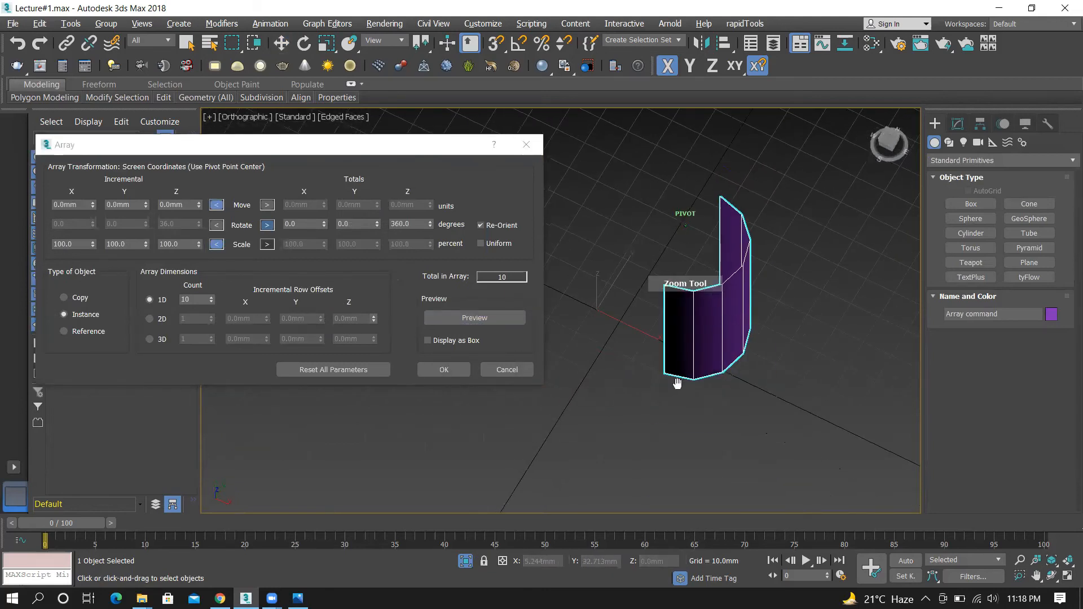
pyautogui.keyDown('alt'); pyautogui.moveTo(677, 384); pyautogui.dragTo(647, 331, button='middle'); pyautogui.keyUp('alt')
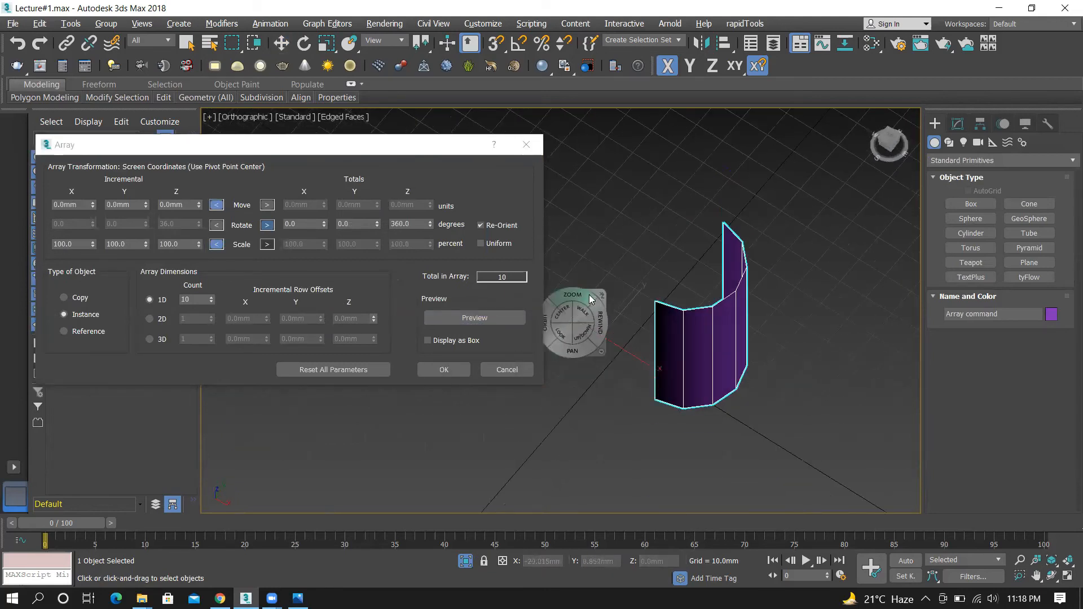
pyautogui.press('w')
pyautogui.click(475, 317)
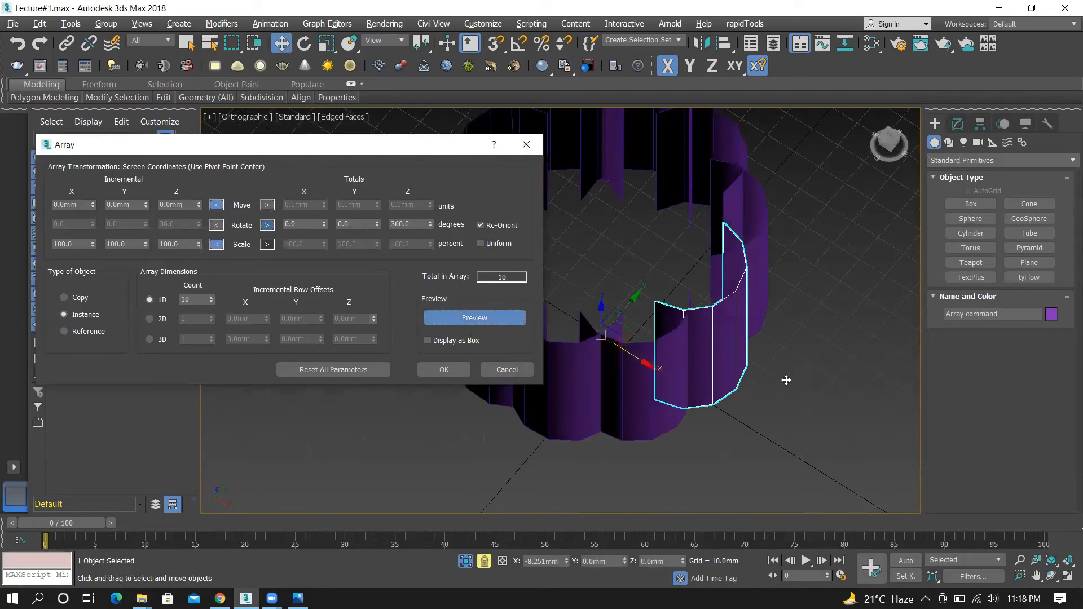
pyautogui.scroll(-1, 786, 381)
pyautogui.scroll(1, 664, 237)
pyautogui.scroll(-1, 765, 296)
pyautogui.scroll(2, 745, 336)
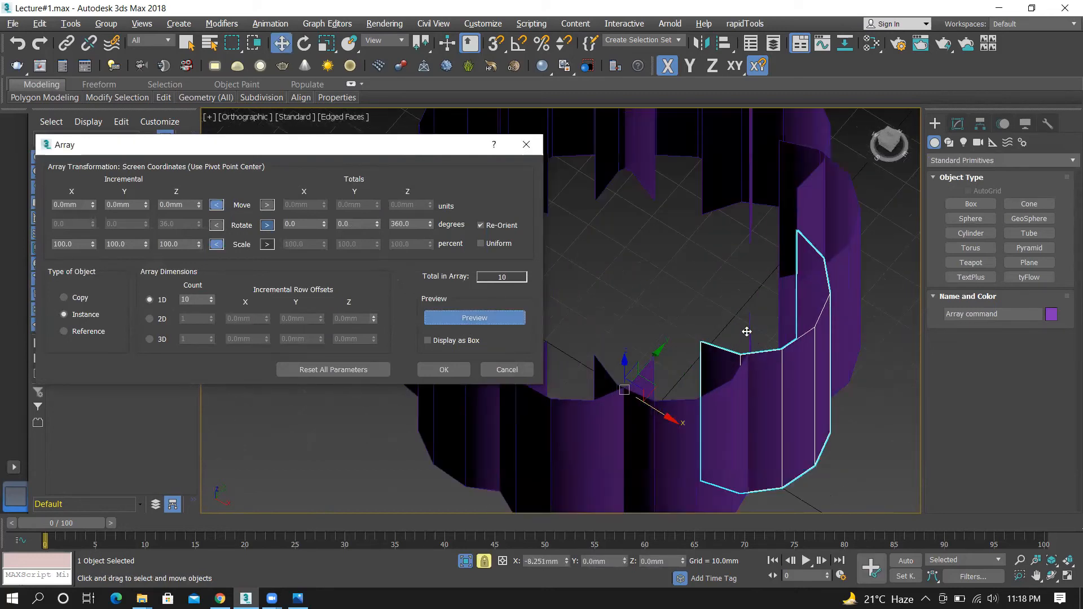
# Set the array's 1D count to 7 and create the rotated instances
pyautogui.doubleClick(191, 299)
pyautogui.write('6')
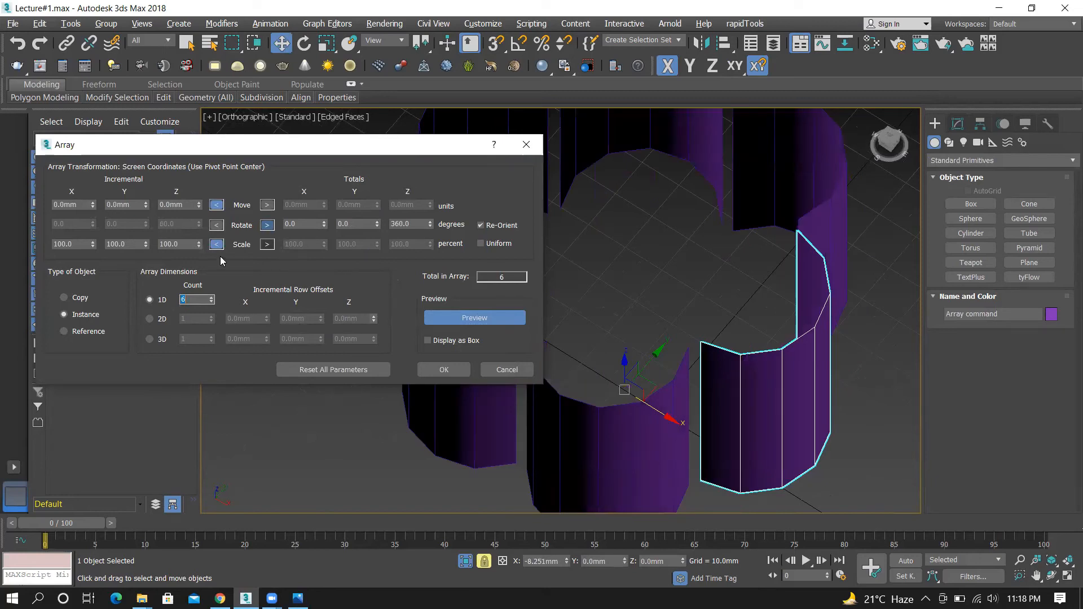
pyautogui.write('7')
pyautogui.press('Return')
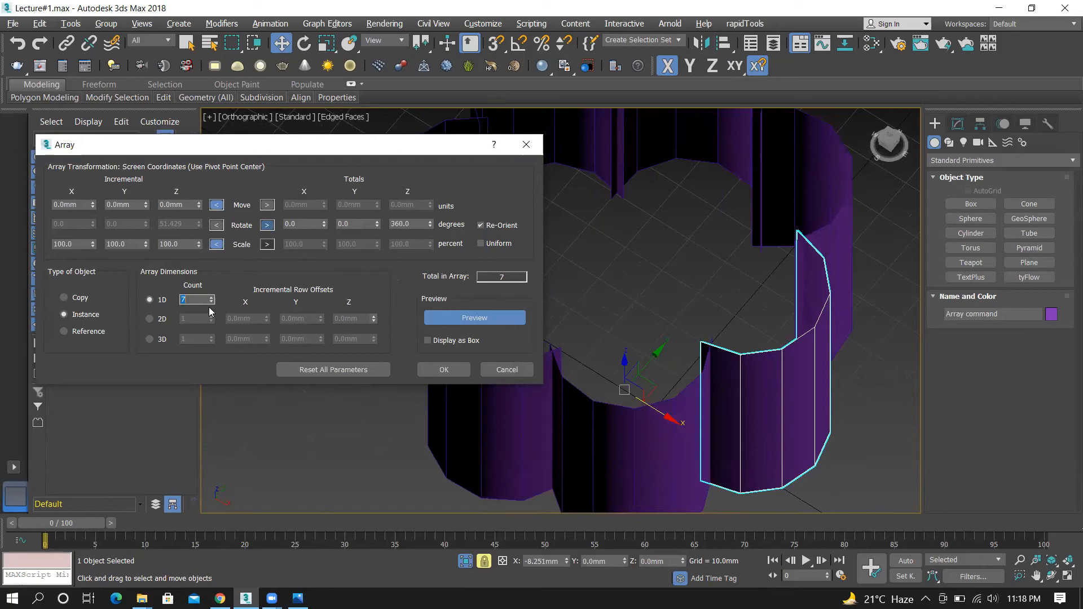
pyautogui.click(445, 368)
# Examine the complete ring of curved walls and its individual instances
pyautogui.scroll(-4, 562, 291)
pyautogui.scroll(-1, 727, 356)
pyautogui.scroll(4, 729, 350)
pyautogui.click(728, 350)
pyautogui.scroll(-4, 620, 366)
pyautogui.click(532, 393)
pyautogui.click(544, 329)
pyautogui.click(534, 389)
pyautogui.click(529, 300)
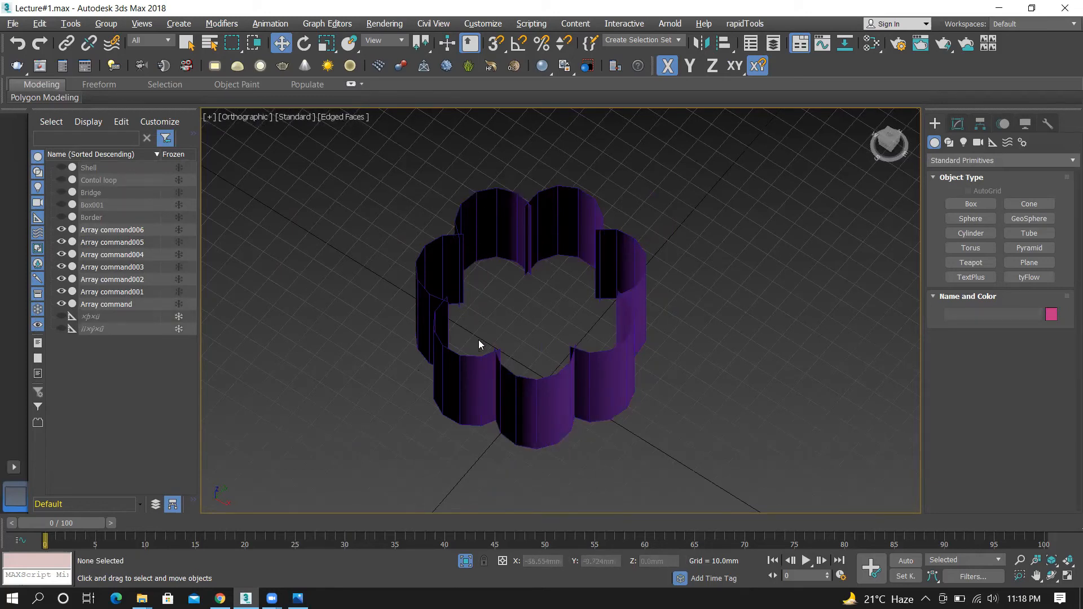
# Enter the Vertex level of the Edit Poly modifier on the Array command006 instance
pyautogui.click(540, 405)
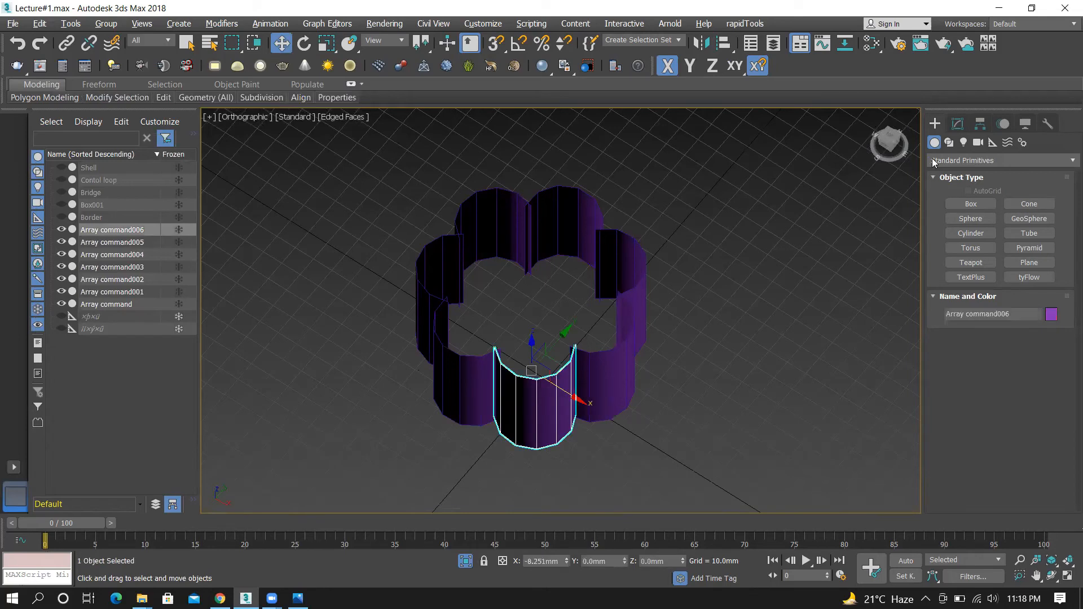
pyautogui.click(958, 123)
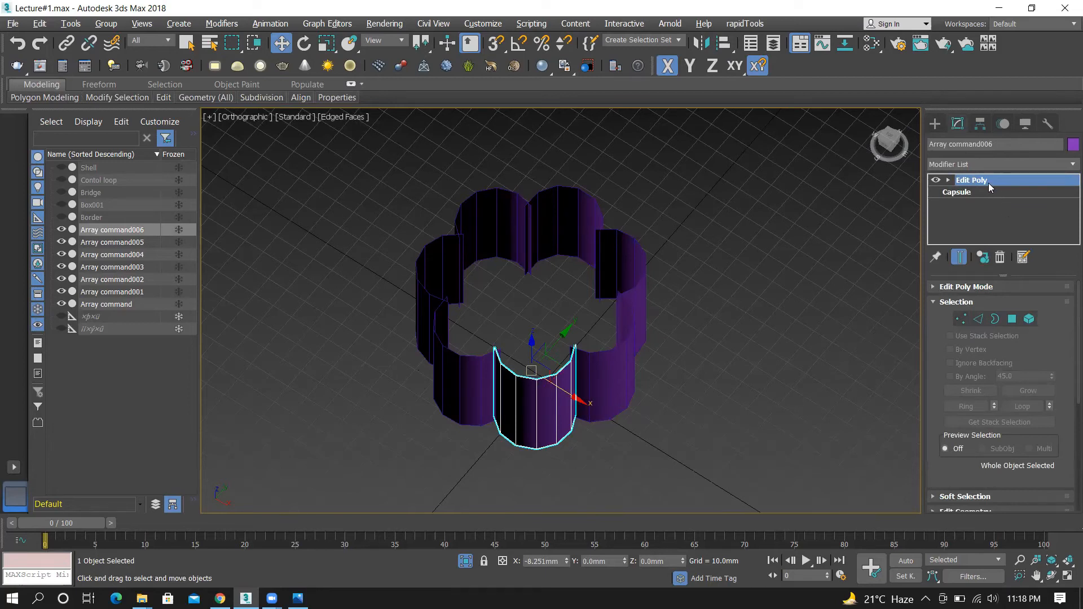
pyautogui.click(961, 319)
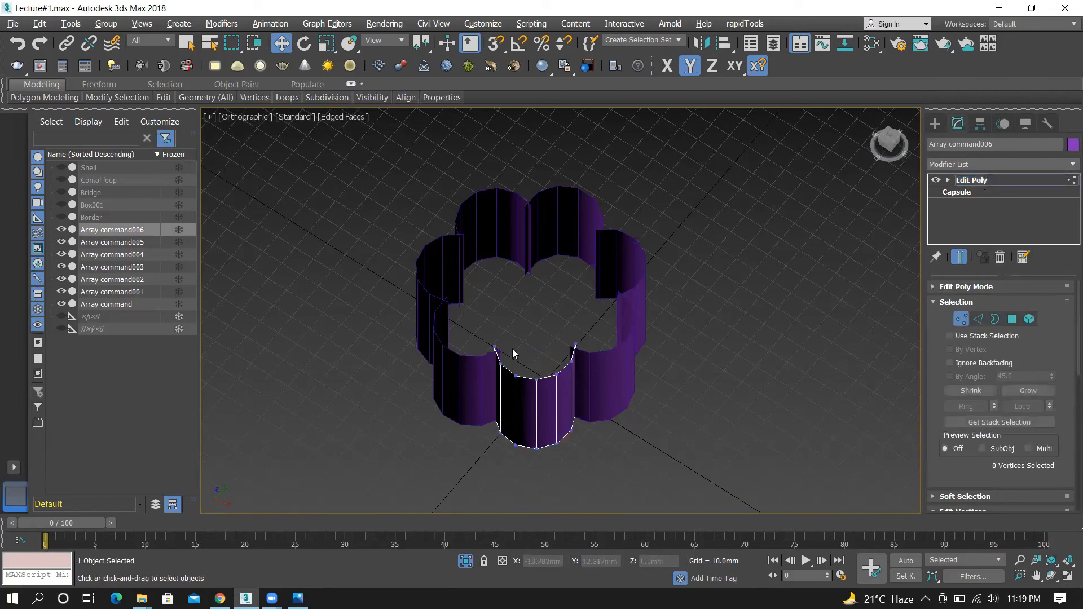
# Try moving the instance's upper end-corner vertex to about X -0.4 mm, Y -20.5 mm, and undo the move
pyautogui.click(494, 346)
pyautogui.moveTo(497, 341); pyautogui.dragTo(555, 305)
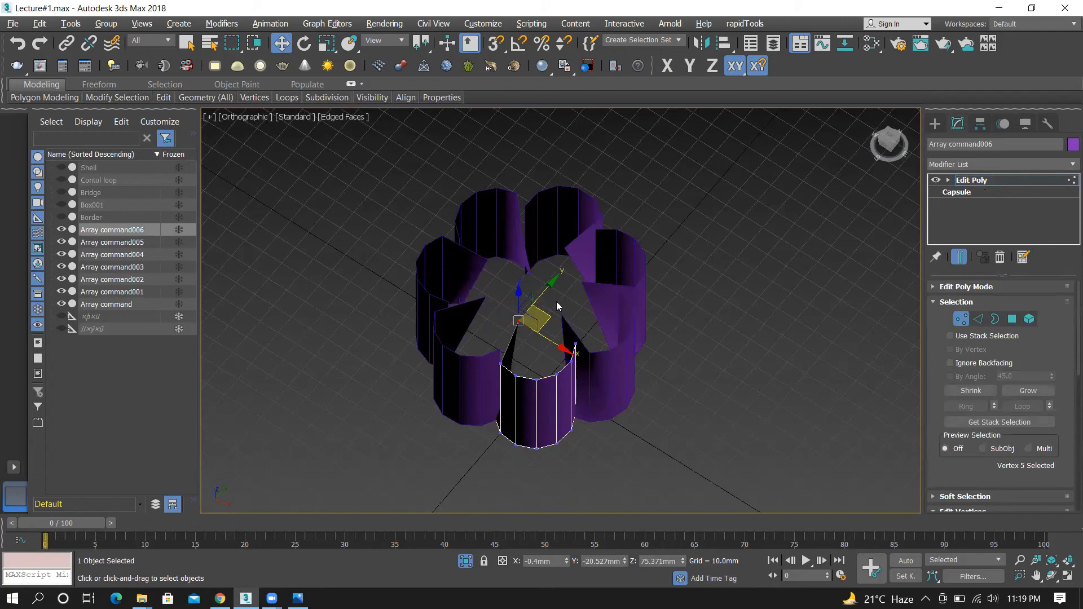
pyautogui.hotkey('ctrl', 'z')
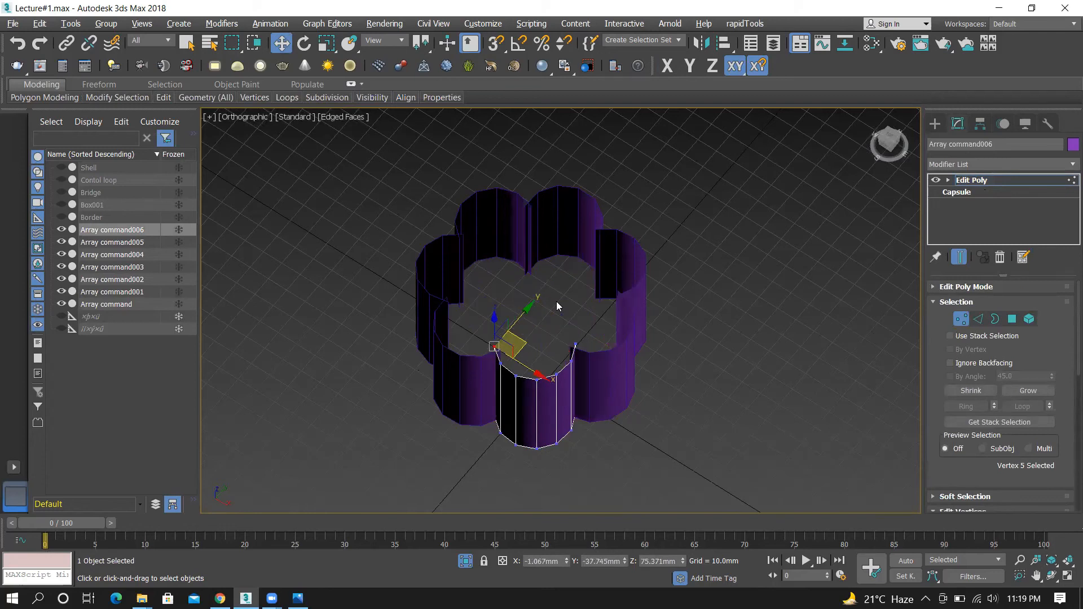
# Move the vertex pair at one end edge of the Array command006 wall to about X -0.04 mm, Y -37.3 mm
pyautogui.keyDown('alt'); pyautogui.moveTo(844, 158); pyautogui.dragTo(836, 171, button='middle'); pyautogui.keyUp('alt')
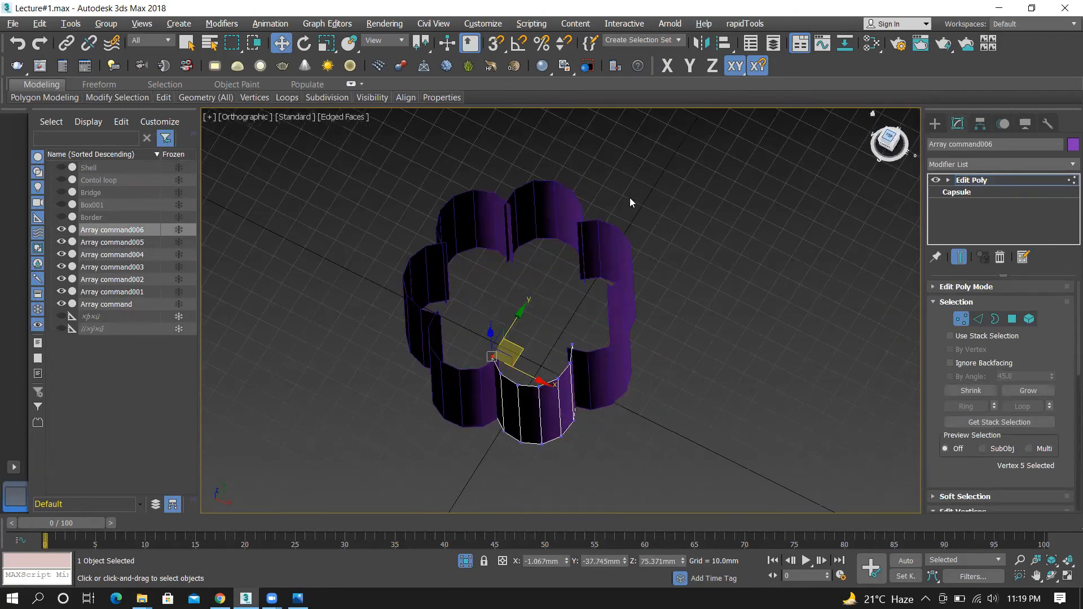
pyautogui.press('t')
pyautogui.scroll(6, 519, 347)
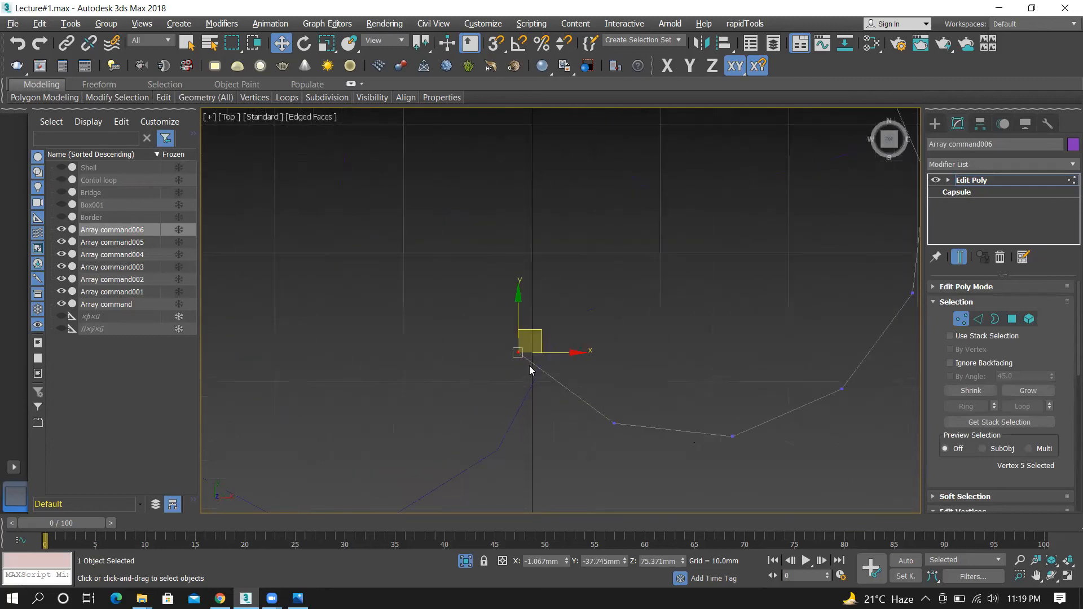
pyautogui.scroll(3, 530, 370)
pyautogui.scroll(-4, 517, 341)
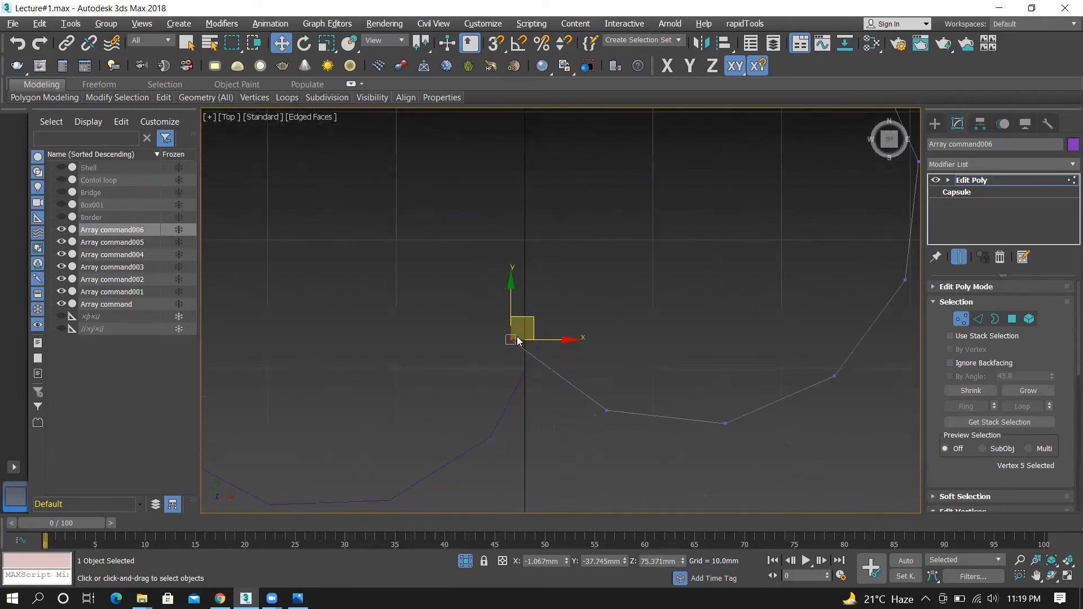
pyautogui.scroll(2, 534, 331)
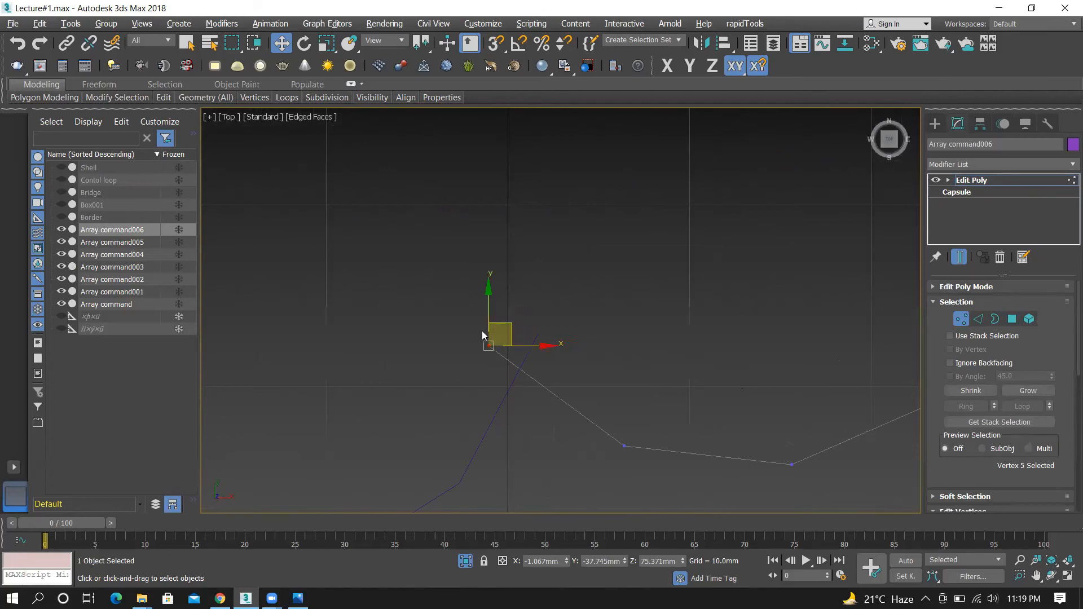
pyautogui.click(417, 331)
pyautogui.moveTo(483, 346); pyautogui.dragTo(508, 370)
pyautogui.keyDown('alt'); pyautogui.moveTo(493, 344); pyautogui.dragTo(538, 118, button='middle'); pyautogui.keyUp('alt')
pyautogui.moveTo(537, 119); pyautogui.dragTo(538, 353)
pyautogui.press('w')
pyautogui.press('t')
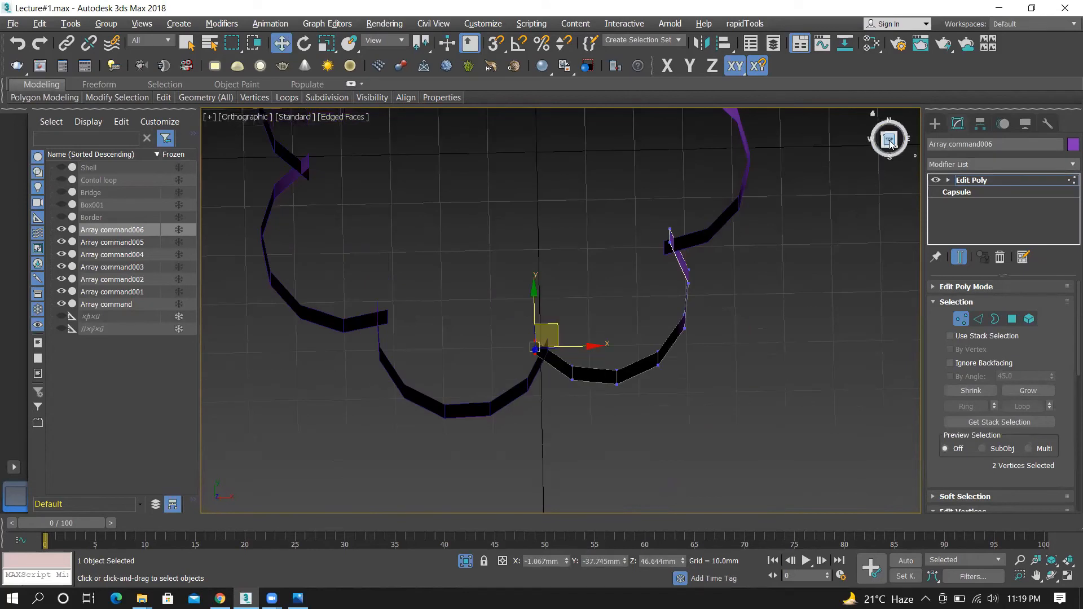
pyautogui.scroll(5, 533, 341)
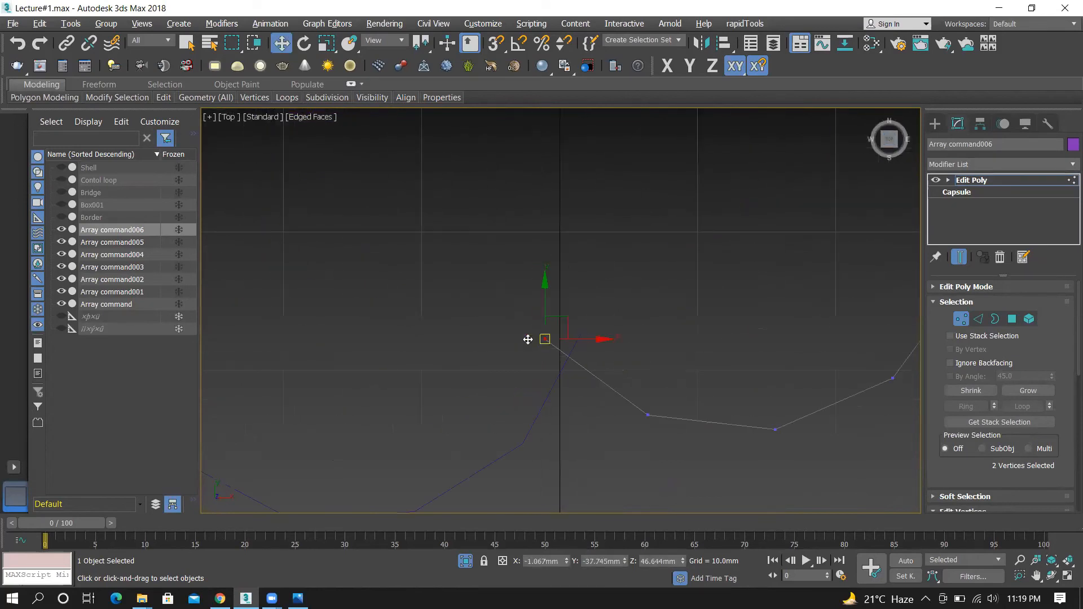
pyautogui.moveTo(524, 316); pyautogui.dragTo(562, 361)
pyautogui.moveTo(565, 361); pyautogui.dragTo(595, 338)
pyautogui.moveTo(563, 301); pyautogui.dragTo(564, 293)
pyautogui.scroll(-5, 474, 351)
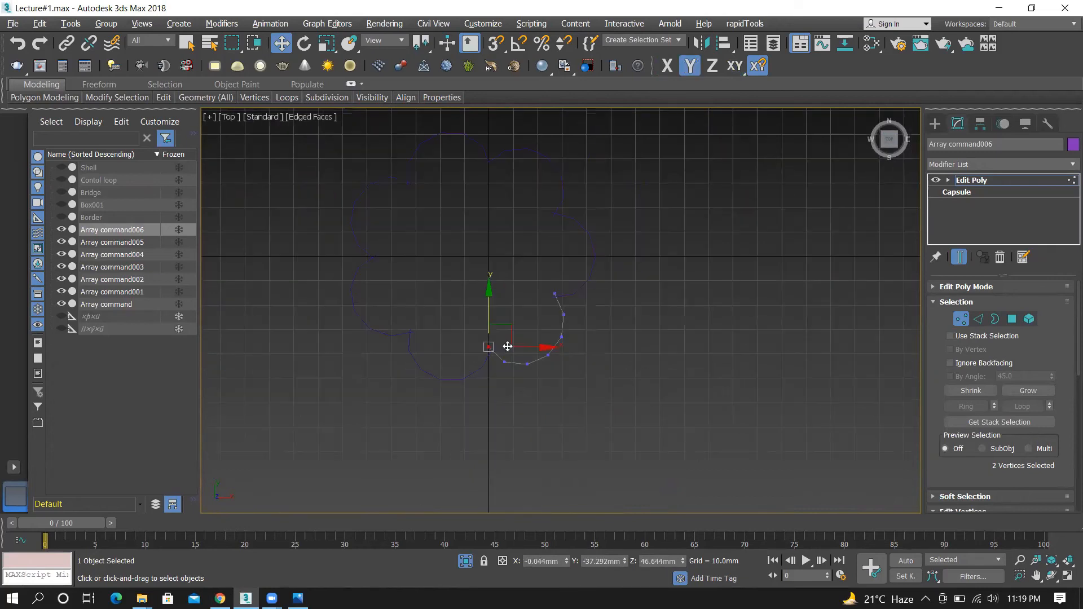
# Move the vertex pair at the wall's opposite end edge to about X 26.0 mm, Y -16.8 mm and deselect it
pyautogui.scroll(10, 536, 307)
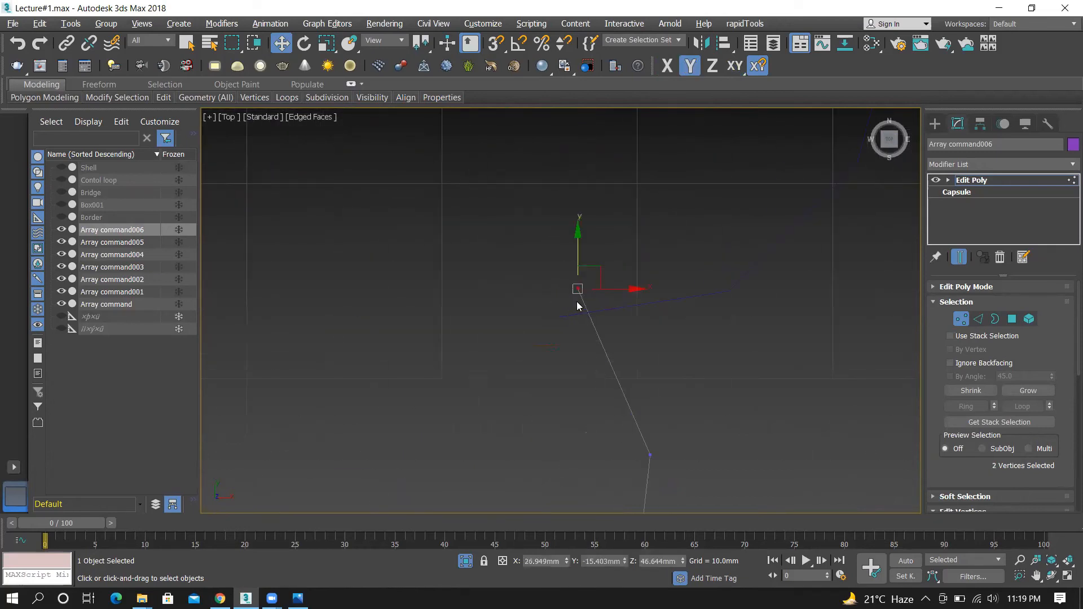
pyautogui.moveTo(597, 255); pyautogui.dragTo(669, 274)
pyautogui.scroll(-8, 669, 274)
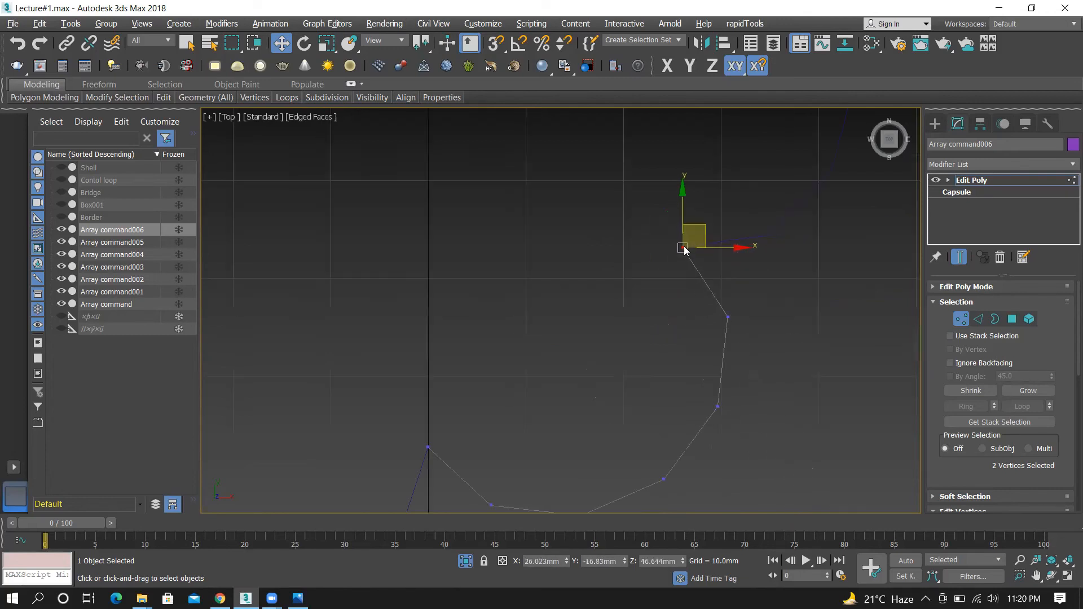
pyautogui.scroll(-3, 573, 272)
pyautogui.click(564, 274)
# Examine the joints between neighbouring walls around the ring in an angled view, and leave vertex editing
pyautogui.hotkey('shift', 'w')
pyautogui.keyDown('alt'); pyautogui.moveTo(685, 394); pyautogui.dragTo(565, 186, button='middle'); pyautogui.keyUp('alt')
pyautogui.moveTo(566, 186); pyautogui.dragTo(457, 305)
pyautogui.moveTo(474, 314); pyautogui.dragTo(549, 292)
pyautogui.moveTo(576, 331); pyautogui.dragTo(584, 360)
pyautogui.moveTo(559, 322); pyautogui.dragTo(554, 345)
pyautogui.click(611, 316)
pyautogui.scroll(-4, 505, 350)
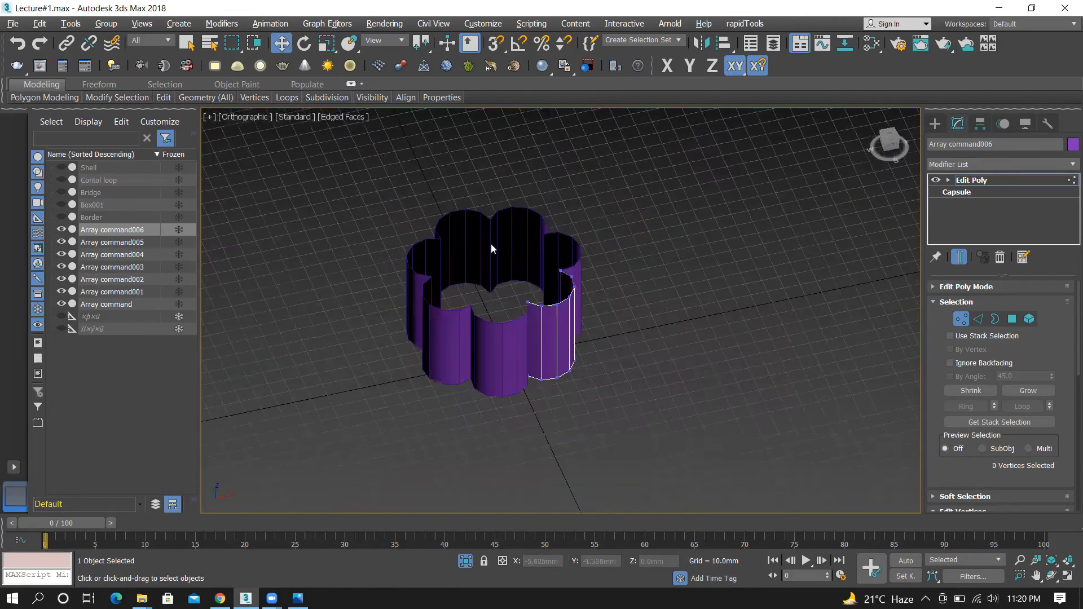
pyautogui.scroll(2, 491, 249)
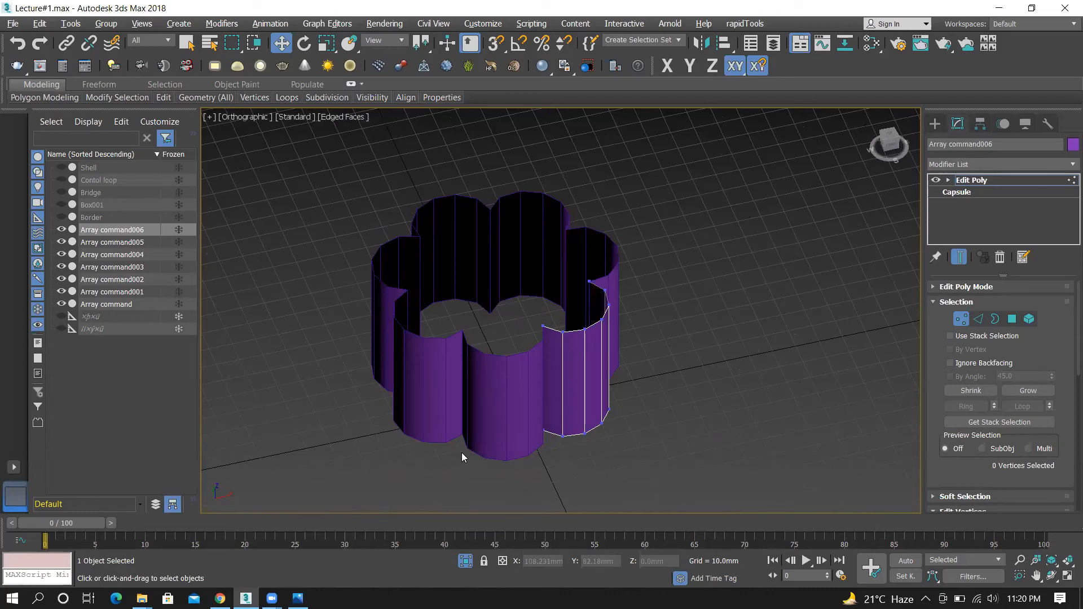
pyautogui.hotkey('ctrl', 'z')
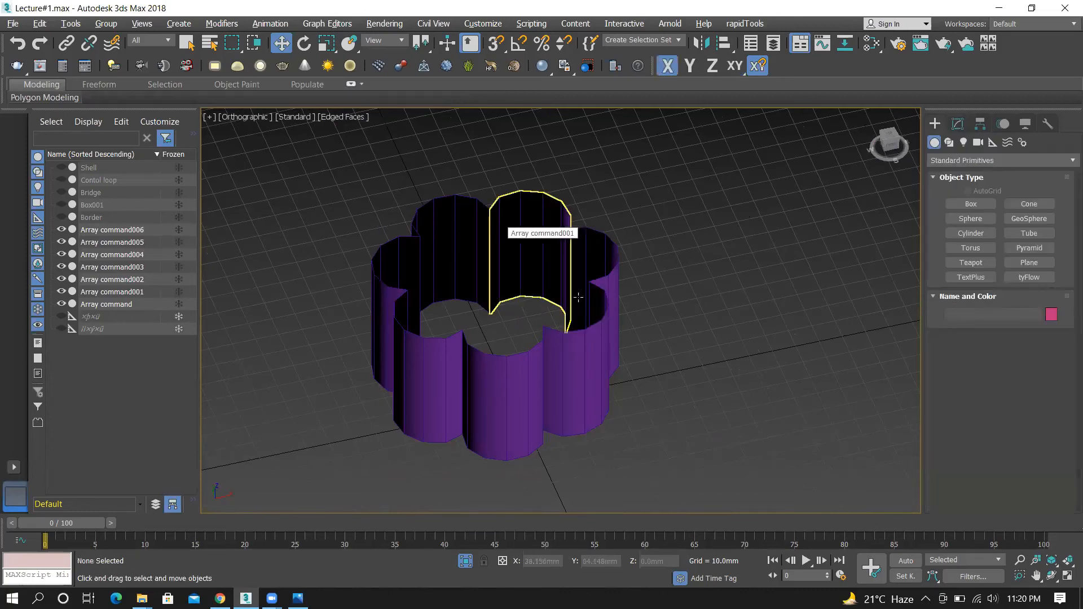
# Check the ring's separate objects by selecting individual walls and all seven walls together, then clear the selection
pyautogui.click(580, 335)
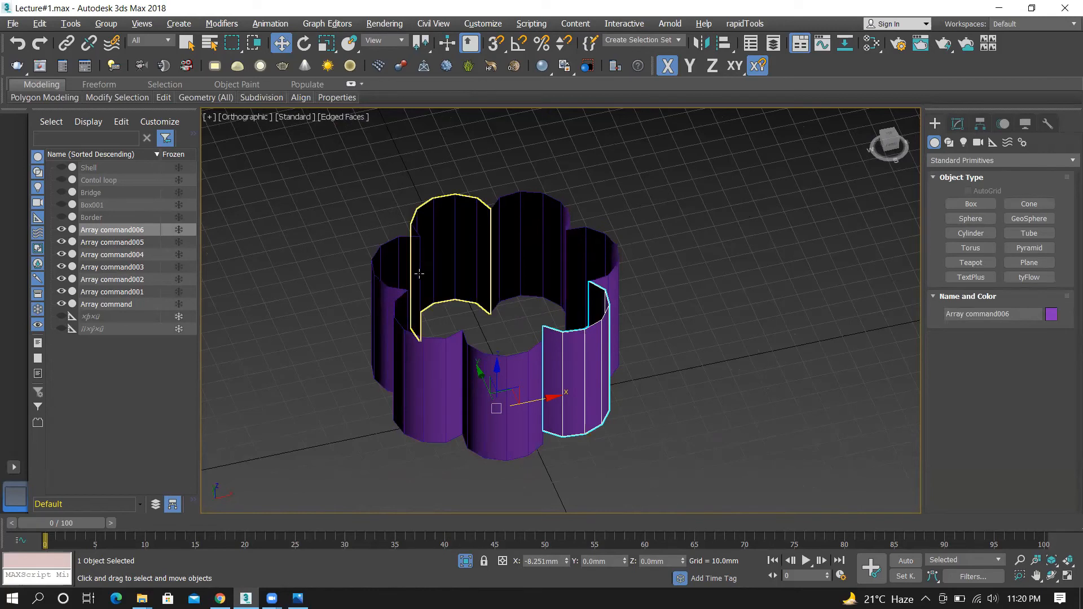
pyautogui.click(642, 283)
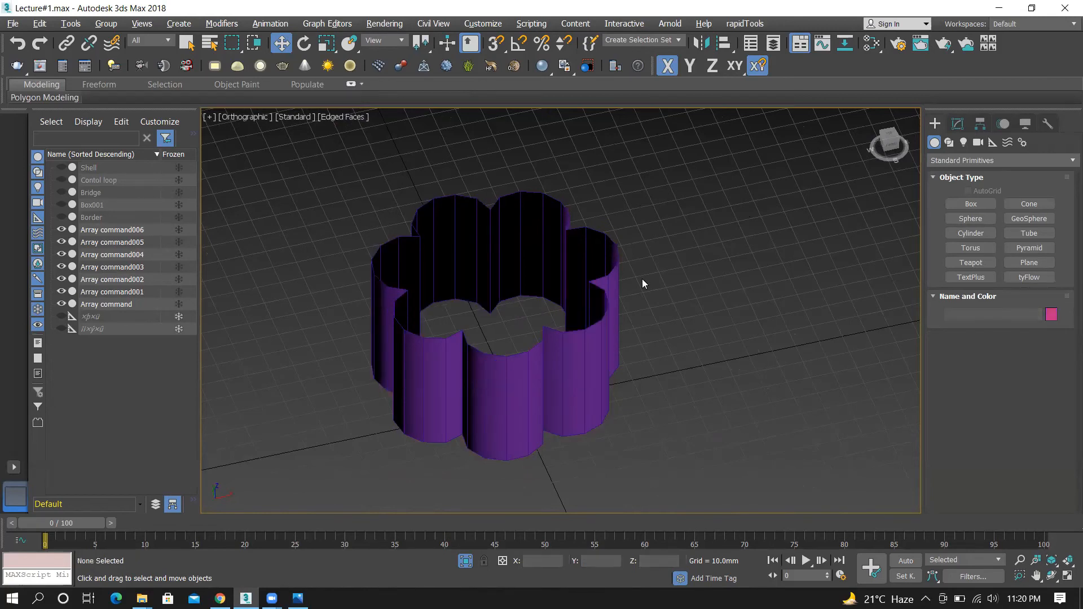
pyautogui.click(514, 371)
pyautogui.click(664, 320)
pyautogui.click(534, 398)
pyautogui.click(702, 328)
pyautogui.scroll(-2, 675, 270)
pyautogui.scroll(2, 607, 316)
pyautogui.scroll(2, 539, 371)
pyautogui.scroll(-2, 693, 325)
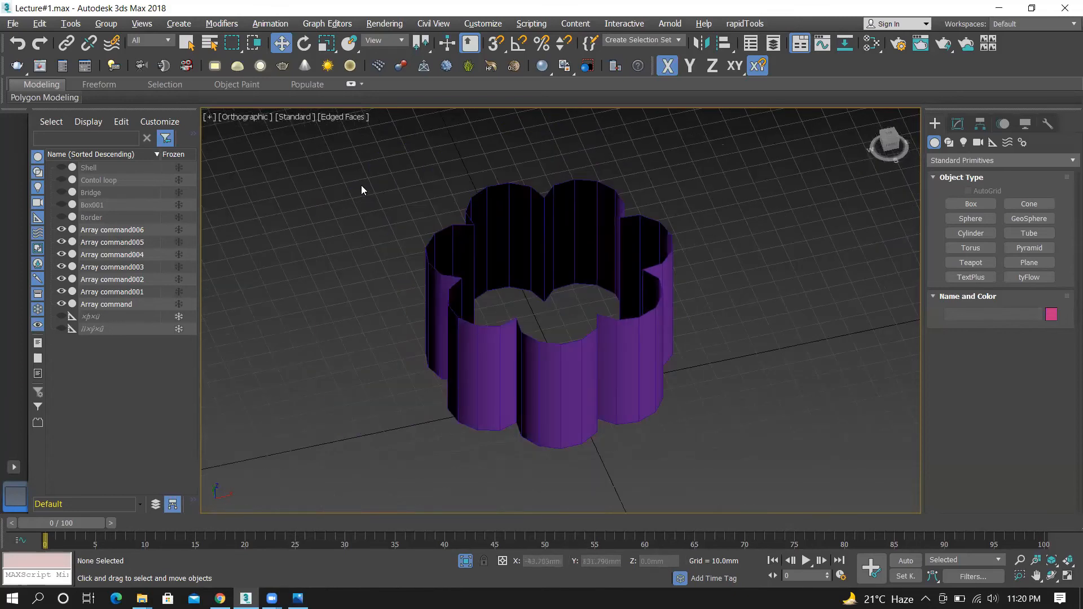
pyautogui.moveTo(363, 154); pyautogui.dragTo(757, 479)
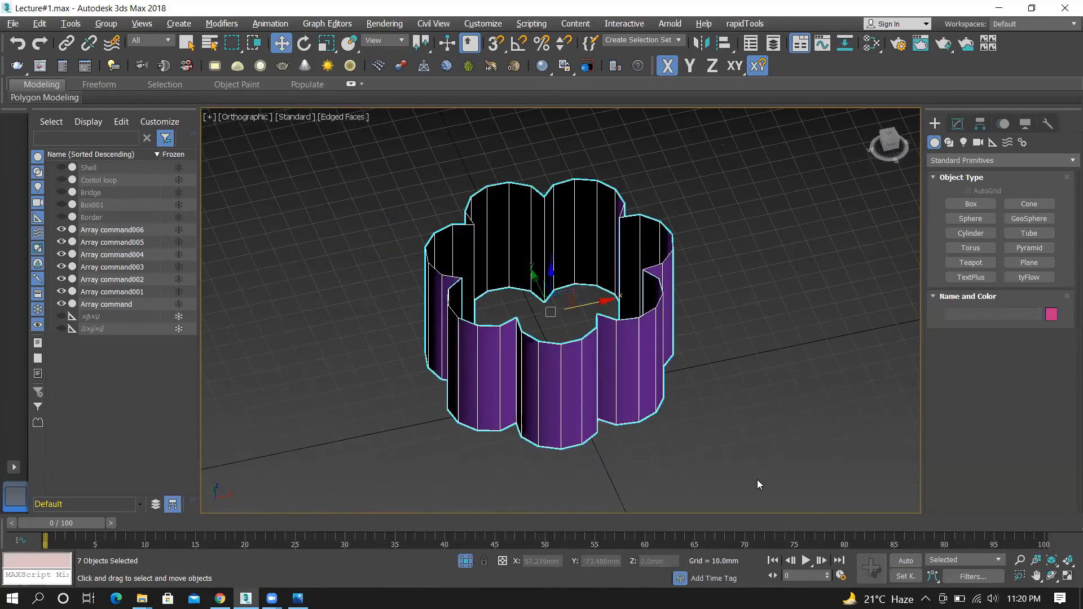
pyautogui.click(706, 357)
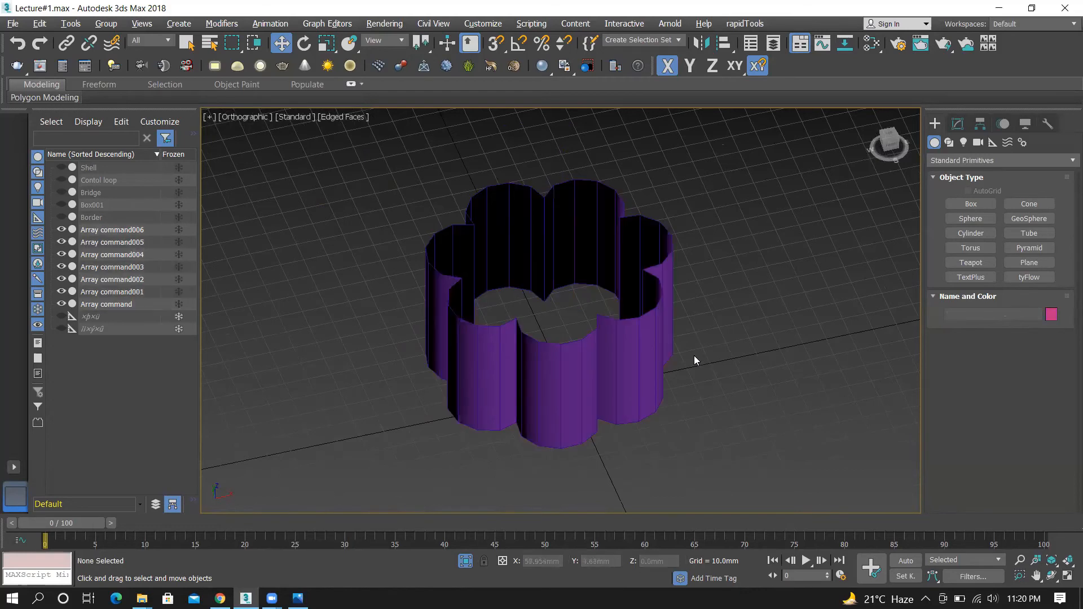
# Make the Edit Poly modifier of the front Array command005 wall unique
pyautogui.click(573, 354)
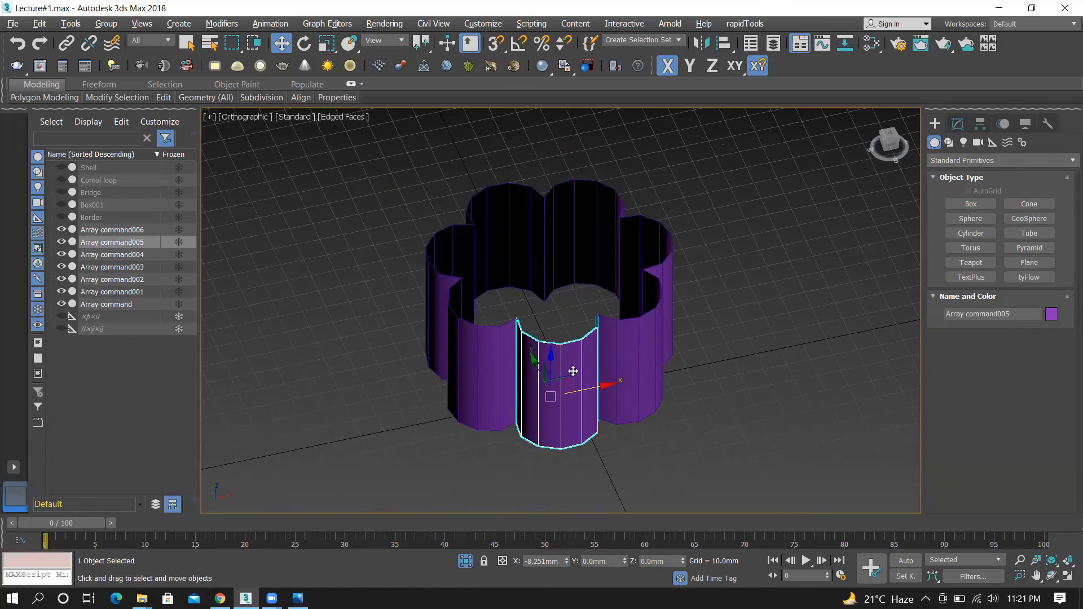
pyautogui.click(957, 124)
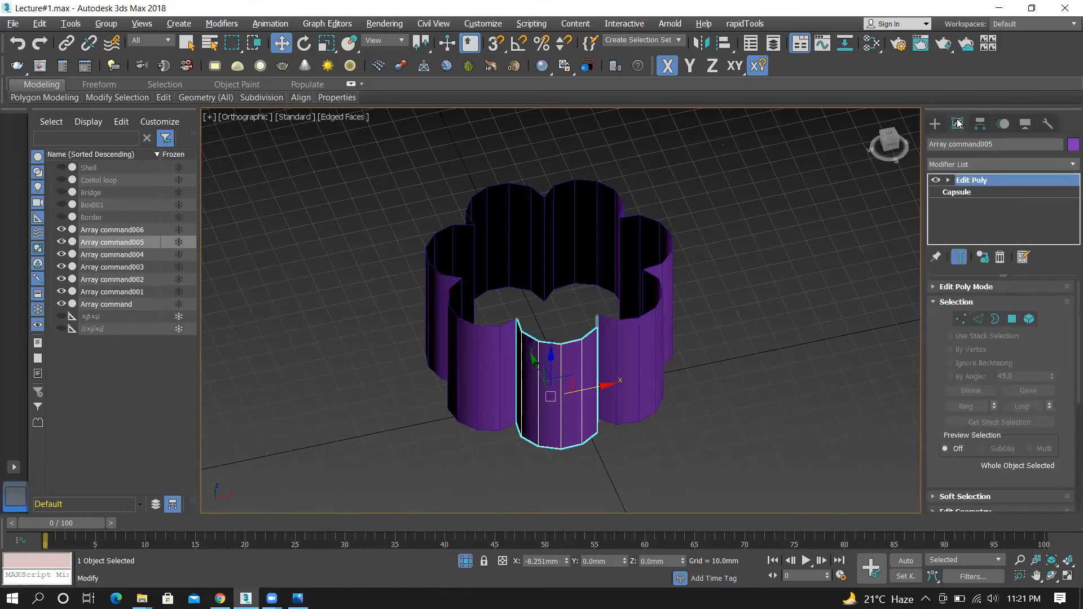
pyautogui.click(982, 259)
# Try moving an upper end-corner vertex of the Array command005 wall, undo the move and leave vertex editing
pyautogui.click(960, 320)
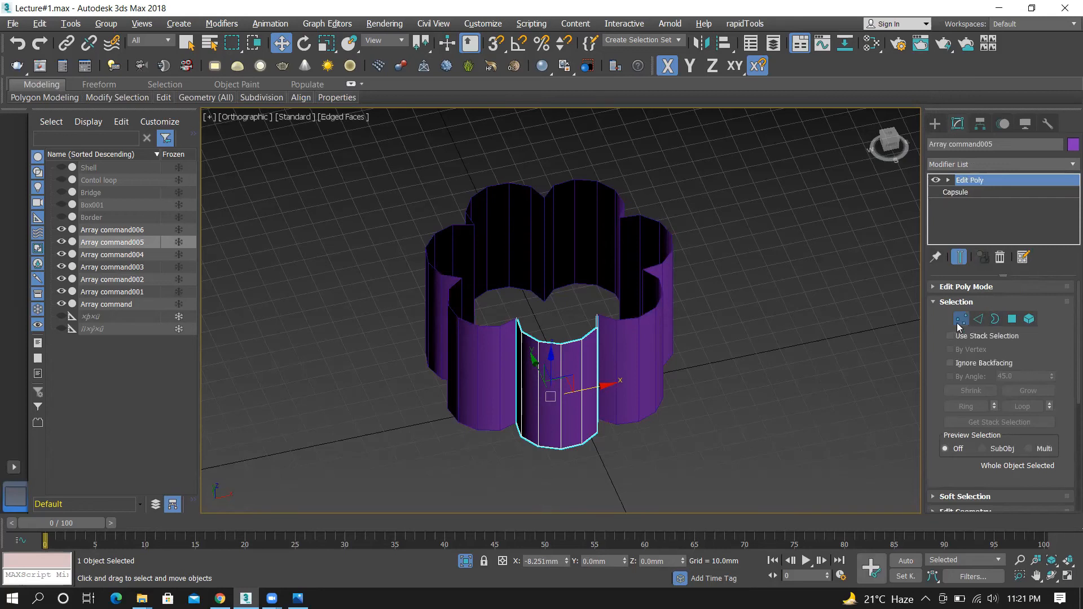
pyautogui.scroll(3, 602, 329)
pyautogui.click(462, 313)
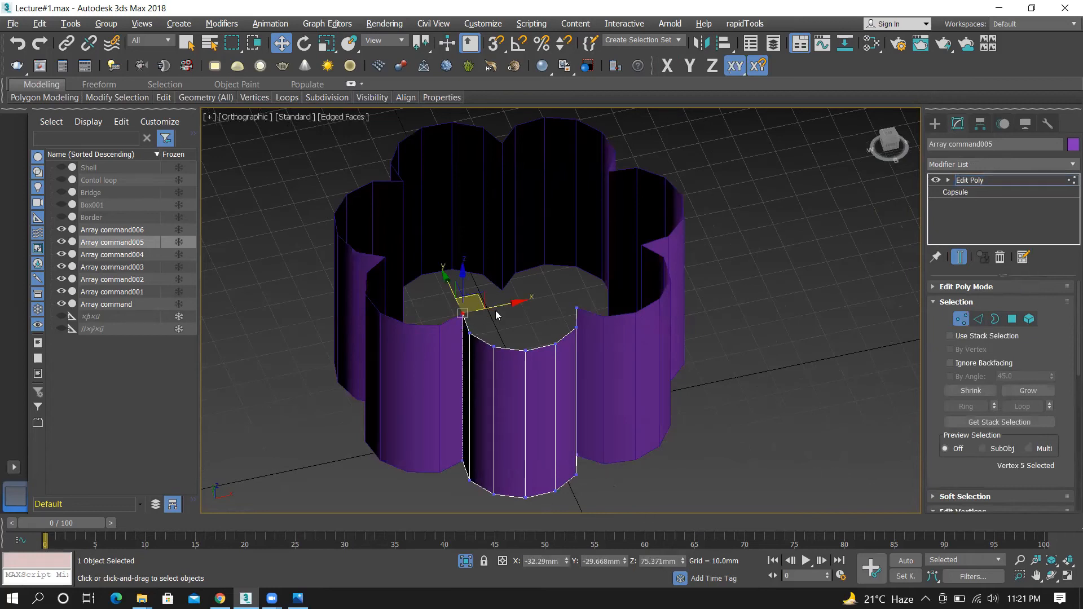
pyautogui.moveTo(481, 294); pyautogui.dragTo(511, 272)
pyautogui.hotkey('ctrl', 'z')
pyautogui.click(934, 124)
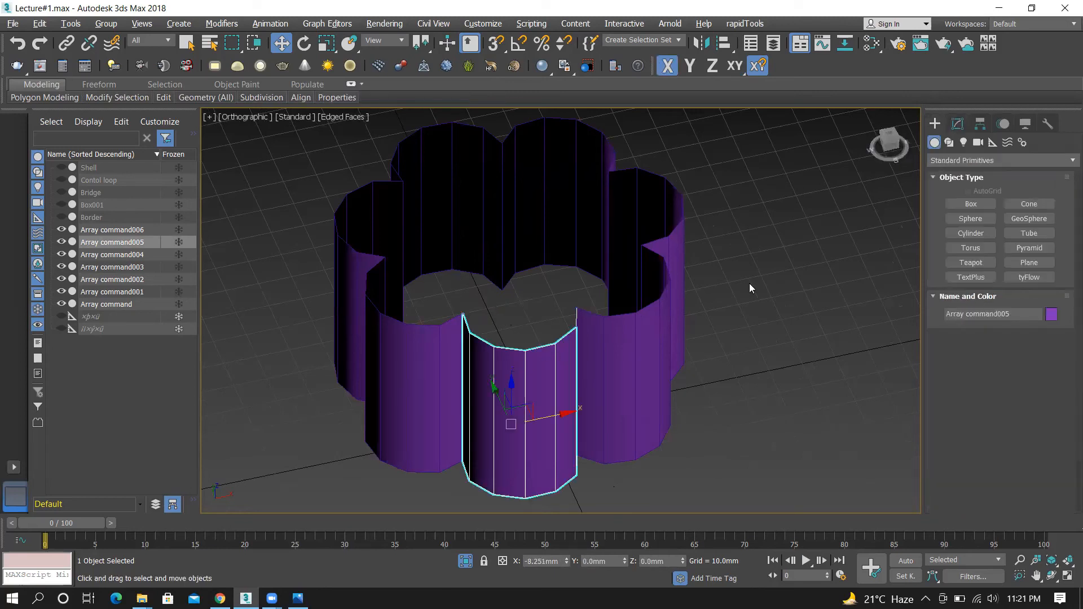
# Select the six walls other than Array command005 and make their Edit Poly modifiers unique
pyautogui.scroll(-2, 749, 283)
pyautogui.moveTo(530, 395); pyautogui.dragTo(530, 398)
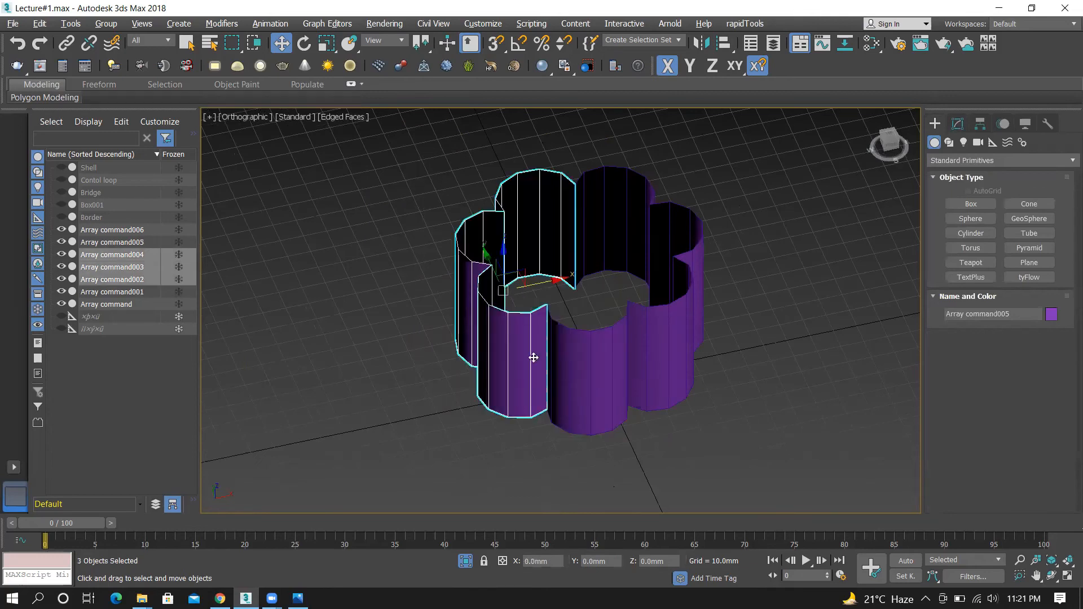
pyautogui.keyDown('ctrl'); pyautogui.moveTo(604, 130); pyautogui.dragTo(723, 242); pyautogui.keyUp('ctrl')
pyautogui.keyDown('ctrl'); pyautogui.moveTo(847, 333); pyautogui.dragTo(688, 281); pyautogui.keyUp('ctrl')
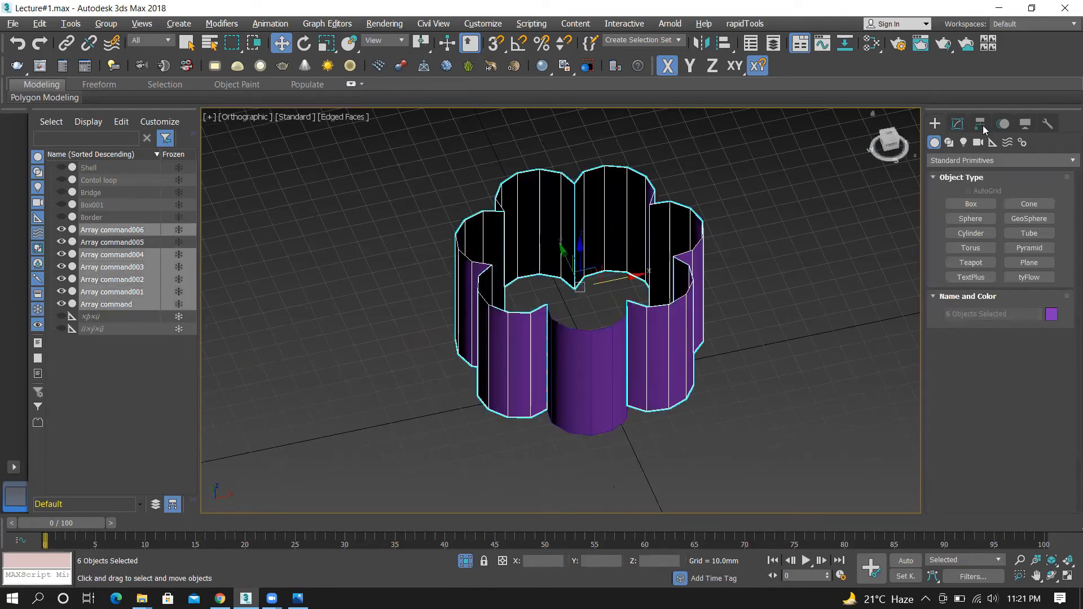
pyautogui.click(957, 124)
pyautogui.click(984, 260)
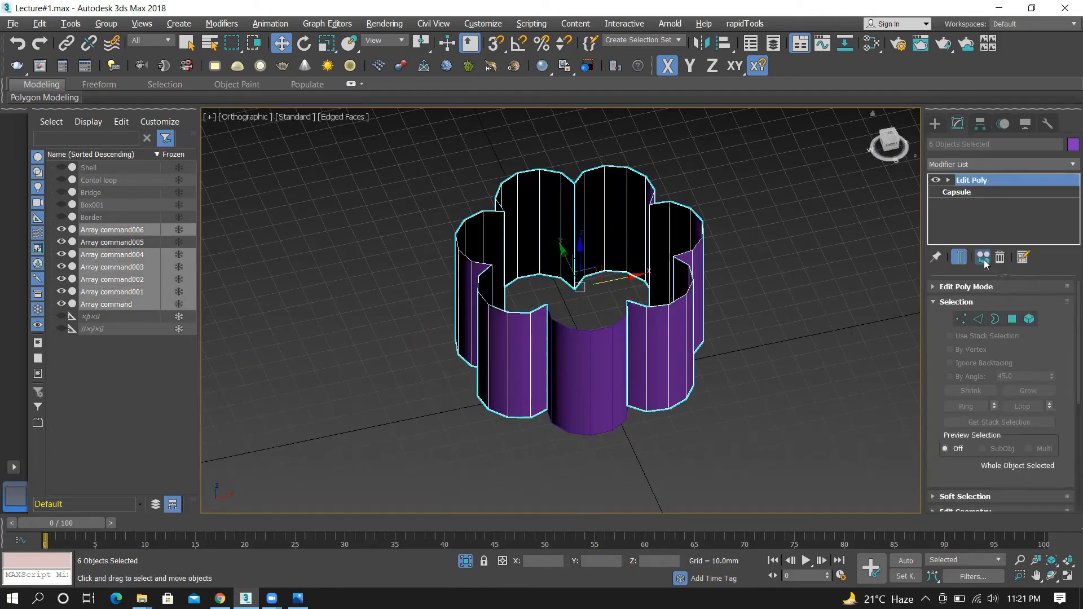
pyautogui.click(586, 353)
pyautogui.click(755, 262)
# Inspect the modifier stack for all seven walls selected together, and for Array command005 alone
pyautogui.moveTo(432, 174); pyautogui.dragTo(787, 418)
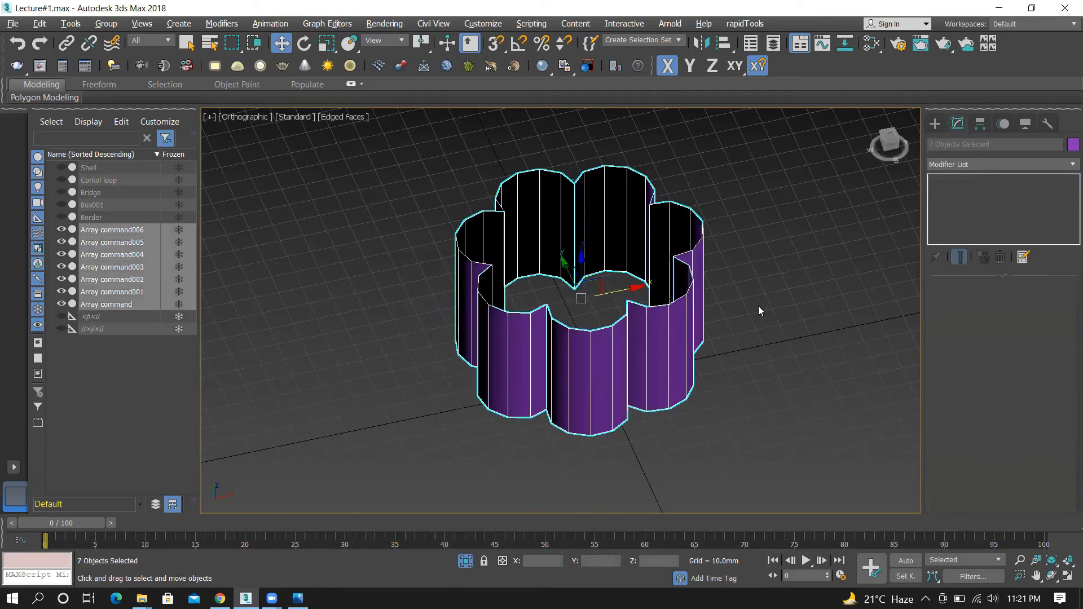
pyautogui.click(745, 264)
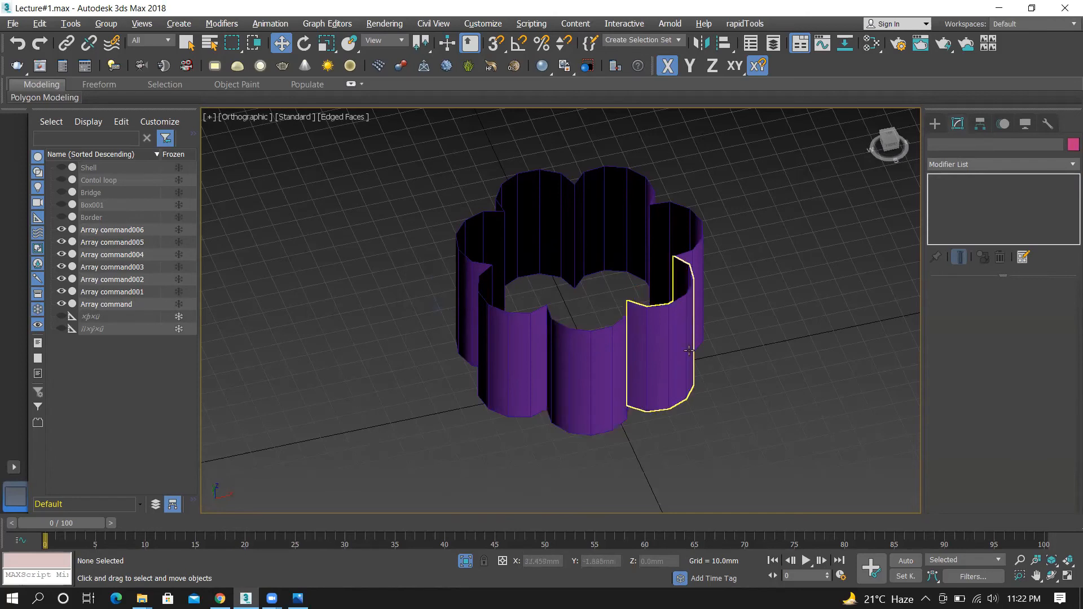
pyautogui.click(611, 352)
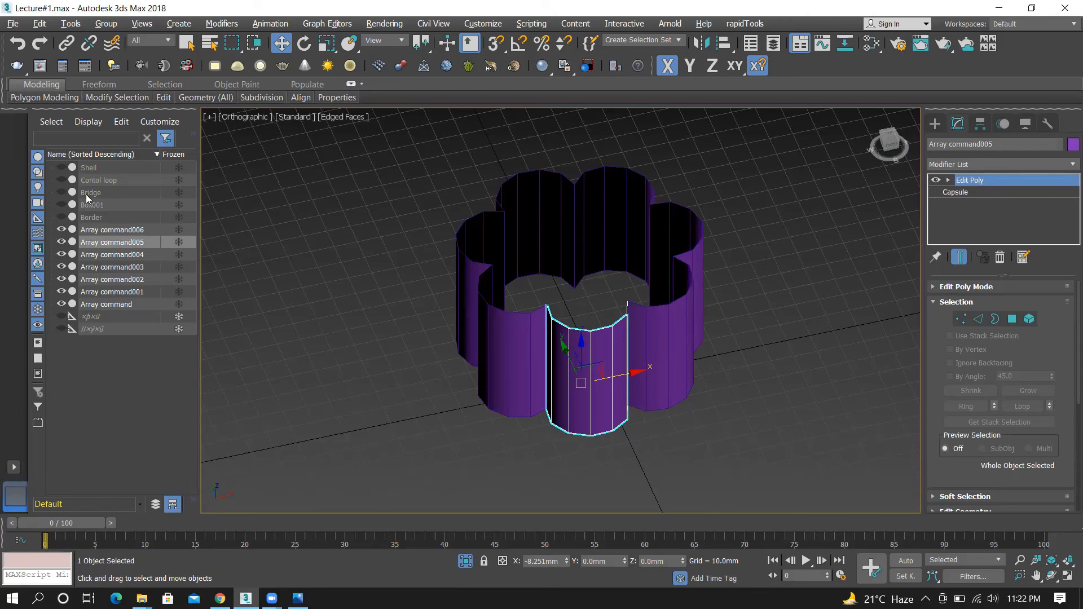
# Unhide the Bridge object and move it beside the ring to about X 129.9 mm, Y -53.2 mm
pyautogui.click(60, 192)
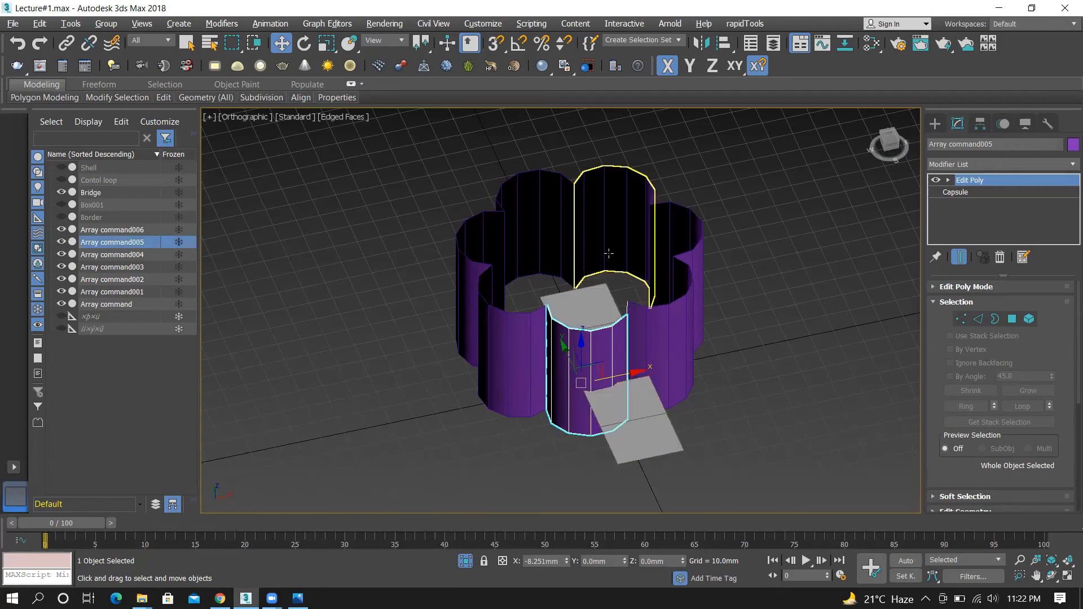
pyautogui.scroll(-3, 628, 328)
pyautogui.click(628, 327)
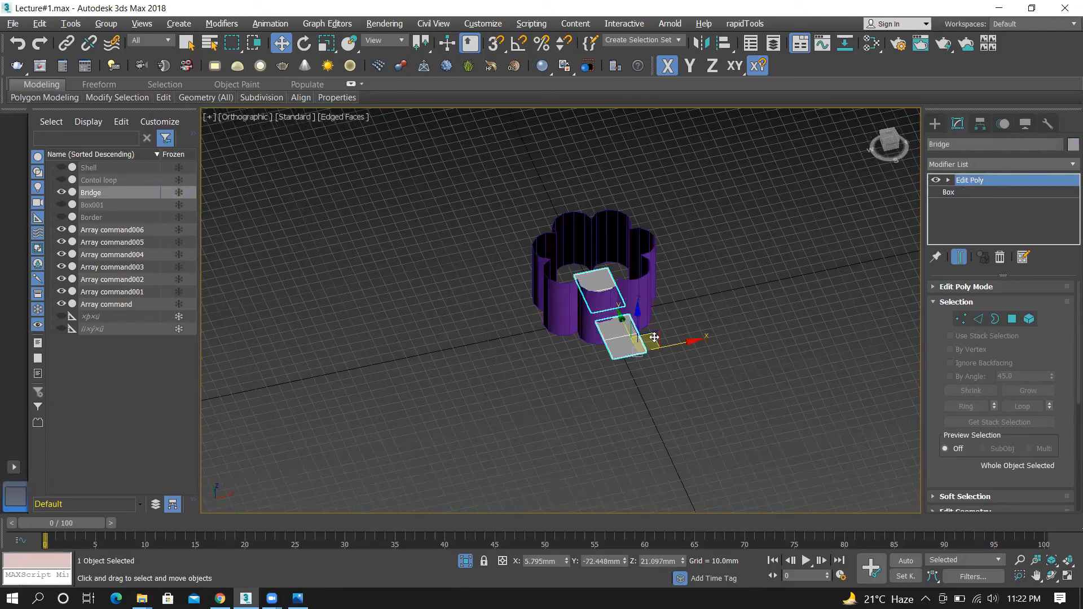
pyautogui.moveTo(591, 285); pyautogui.dragTo(729, 240)
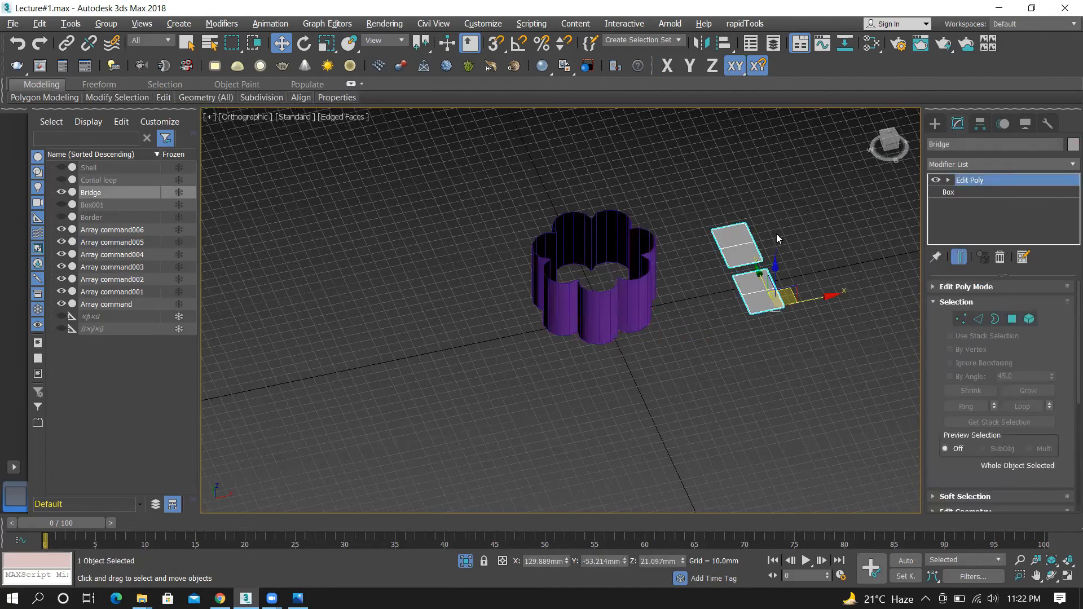
pyautogui.scroll(2, 776, 233)
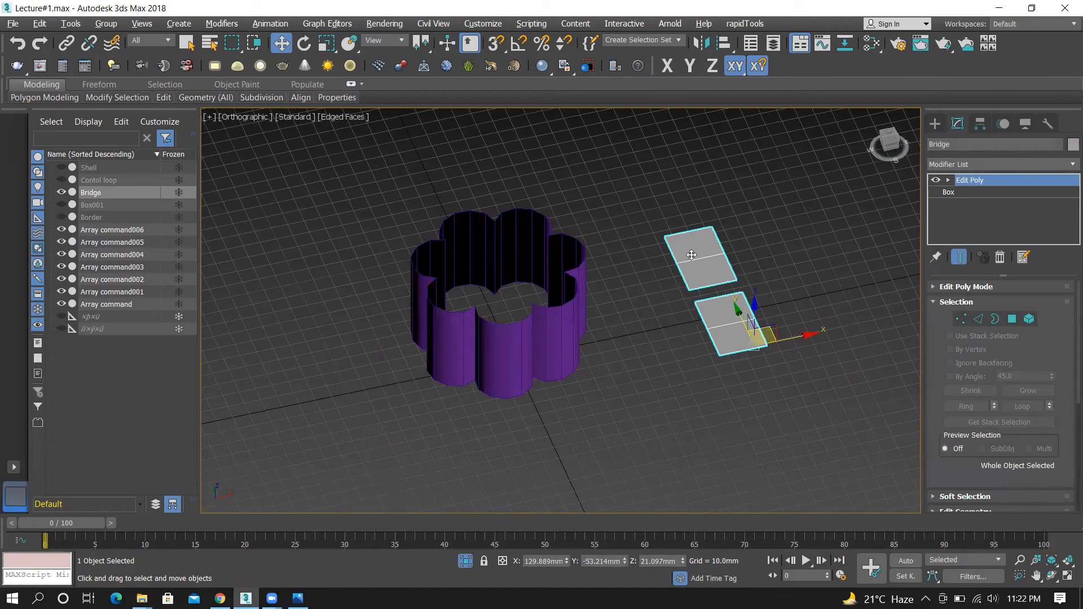
# Compare the two-piece Bridge object with the ring's separate walls by selecting each, and finish with Array command006 selected
pyautogui.click(636, 219)
pyautogui.click(702, 257)
pyautogui.click(549, 332)
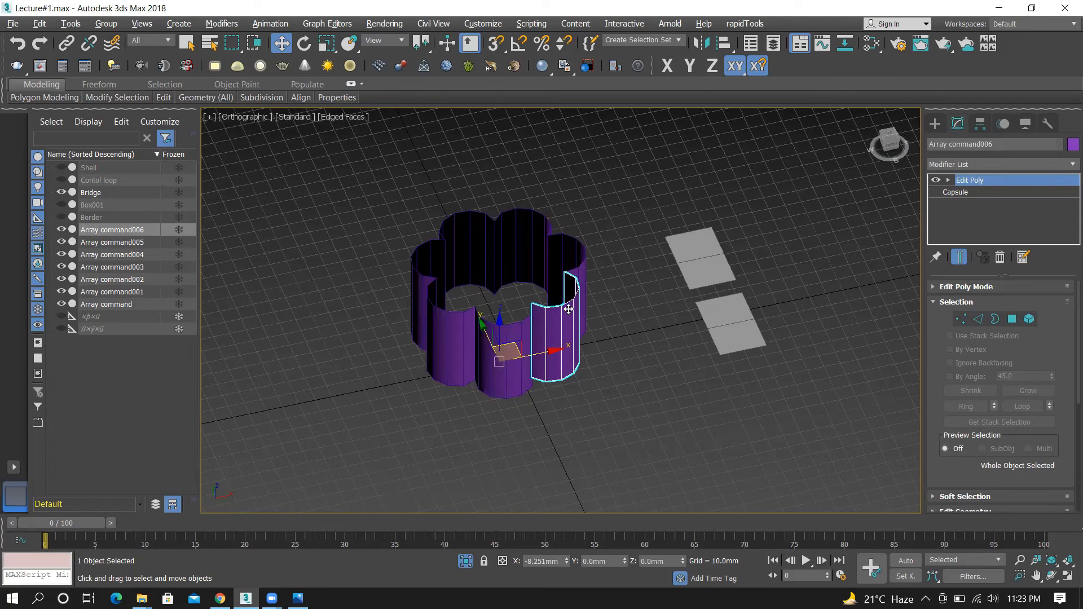
pyautogui.click(596, 374)
pyautogui.click(564, 327)
pyautogui.moveTo(387, 179); pyautogui.dragTo(631, 442)
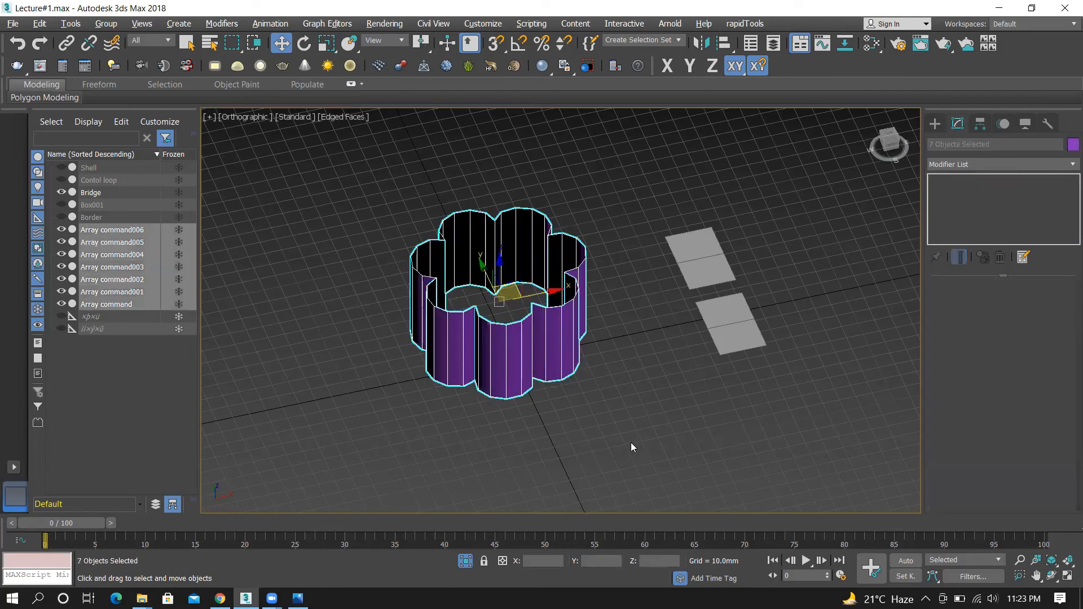
pyautogui.click(593, 371)
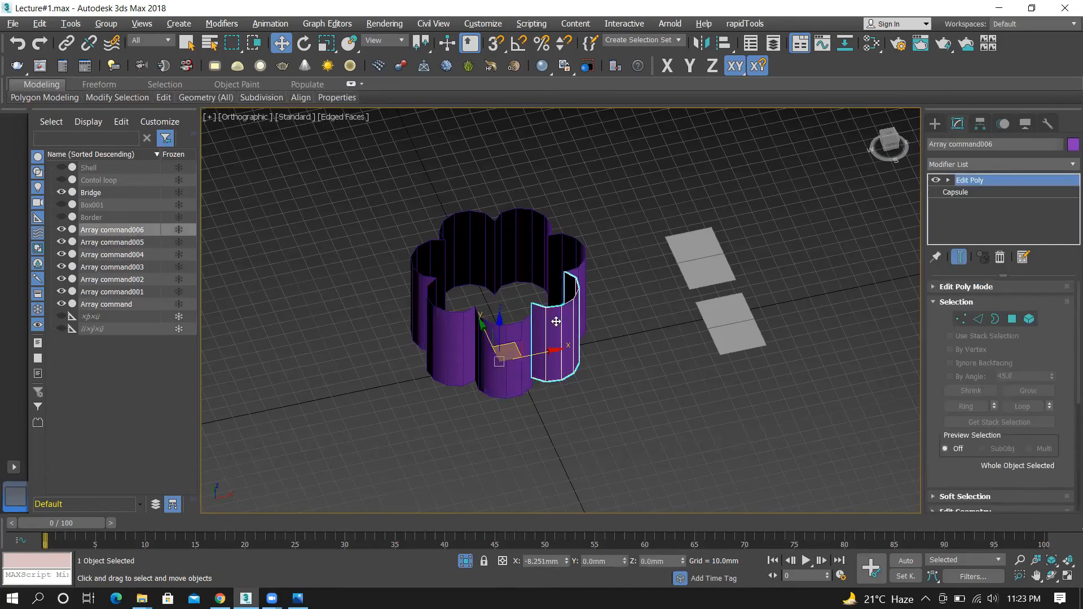
# Try to bridge the two open vertical end edges of the Array command006 wall
pyautogui.click(706, 254)
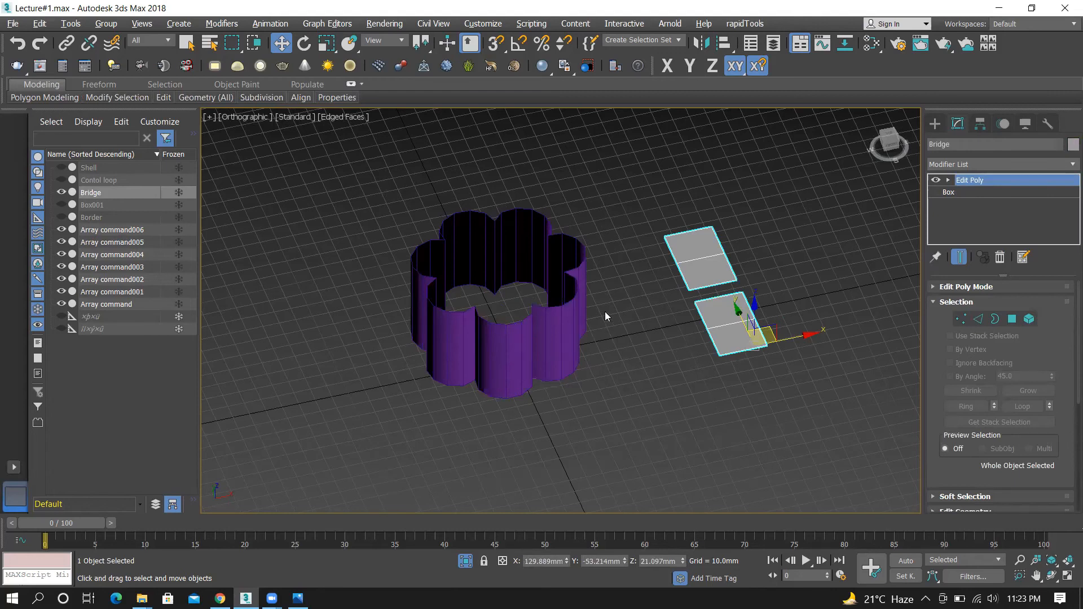
pyautogui.click(564, 320)
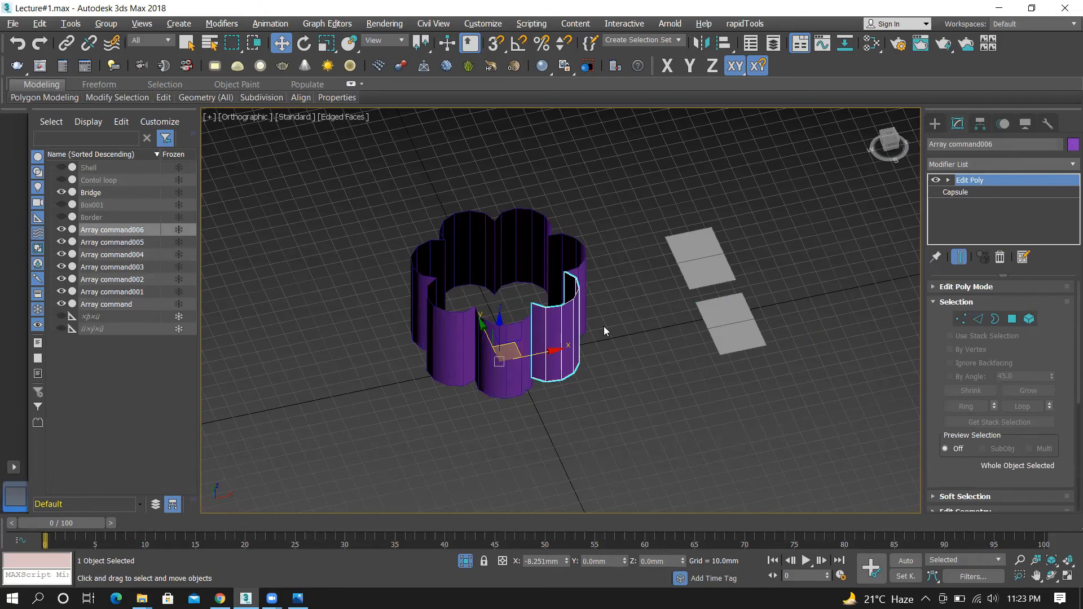
pyautogui.scroll(5, 508, 344)
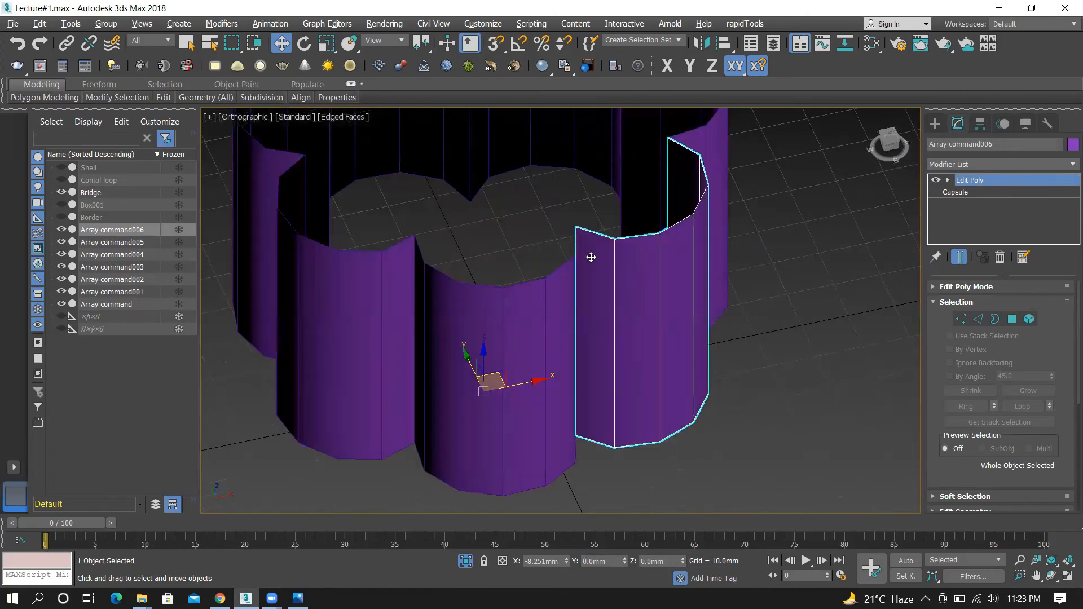
pyautogui.moveTo(554, 355); pyautogui.dragTo(536, 386, button='middle')
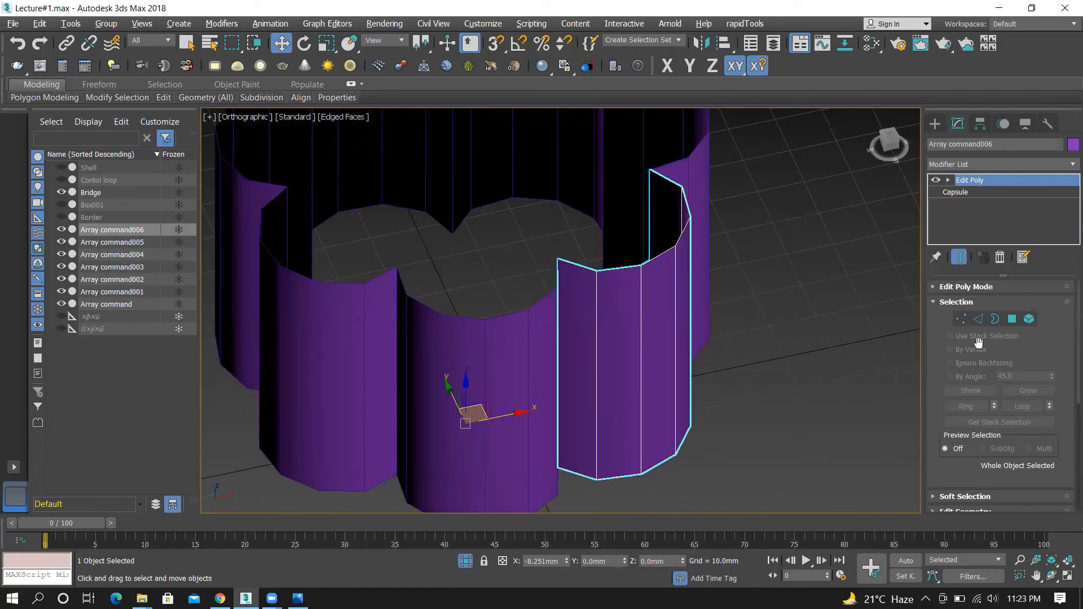
pyautogui.click(978, 319)
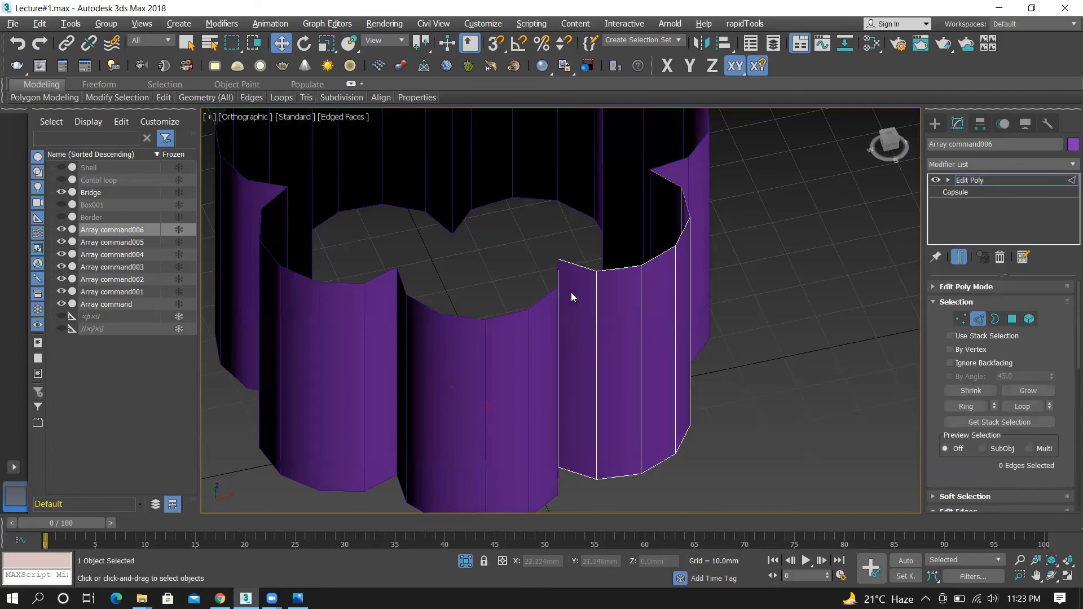
pyautogui.scroll(-2, 564, 307)
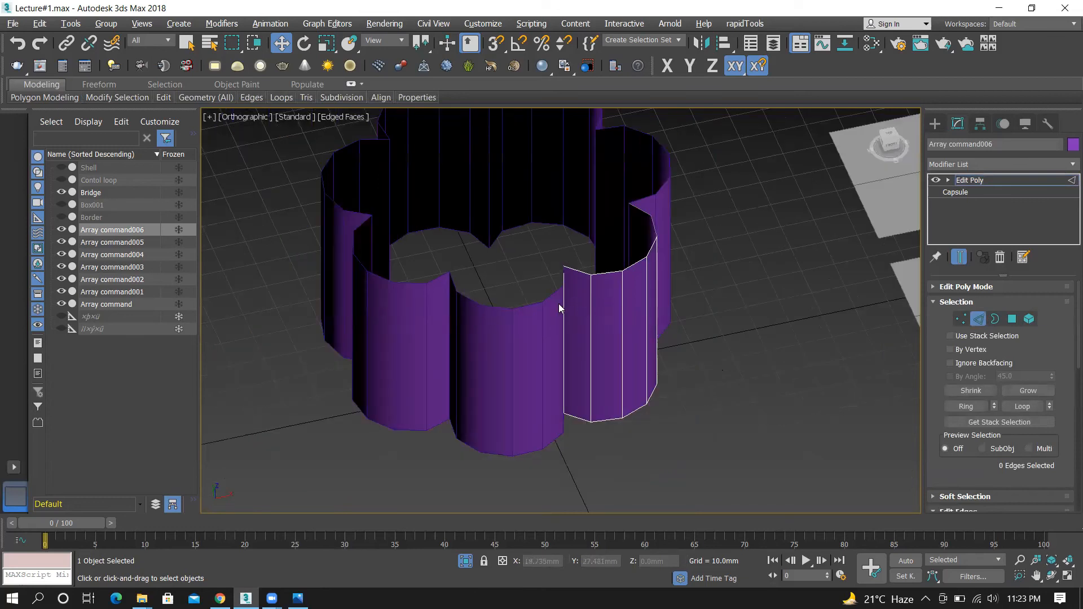
pyautogui.click(563, 310)
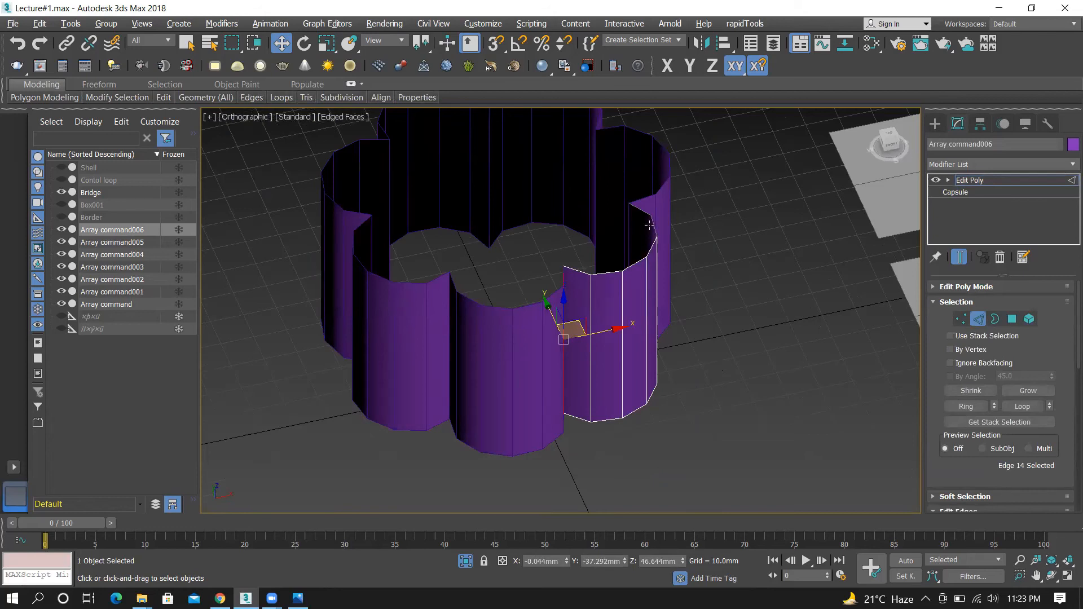
pyautogui.keyDown('ctrl'); pyautogui.click(628, 224); pyautogui.keyUp('ctrl')
pyautogui.hotkey('shift', 'w')
pyautogui.moveTo(538, 285); pyautogui.dragTo(688, 282)
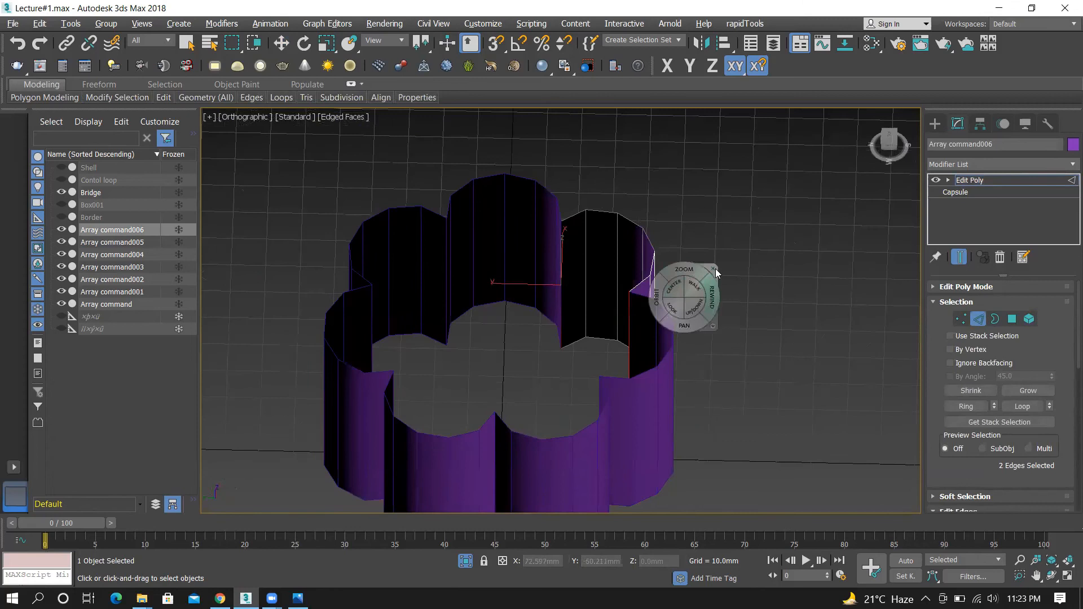
pyautogui.click(713, 269)
pyautogui.scroll(-5, 993, 423)
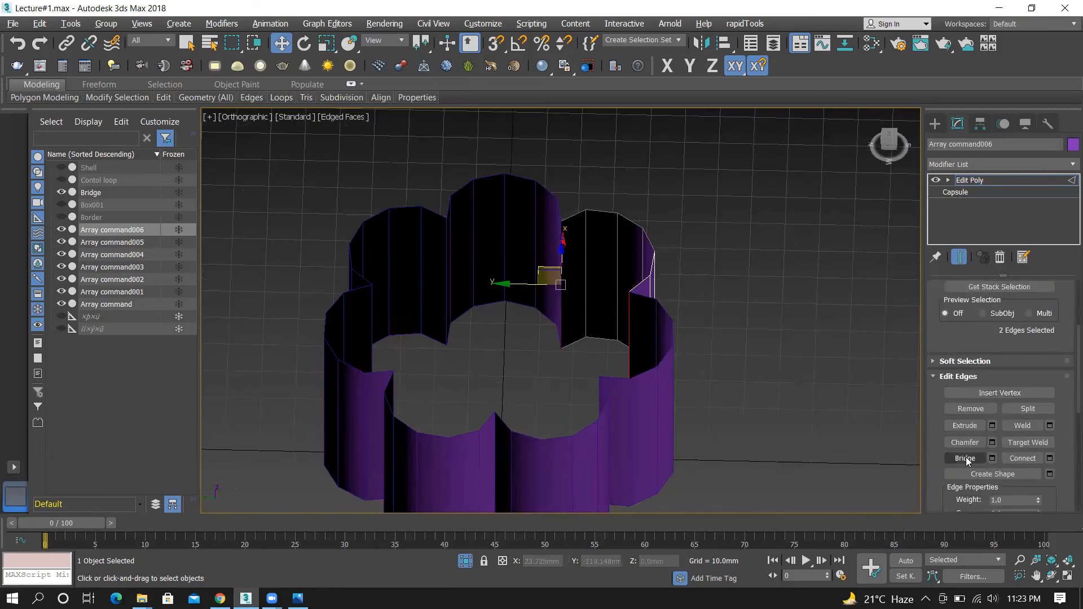
pyautogui.click(965, 459)
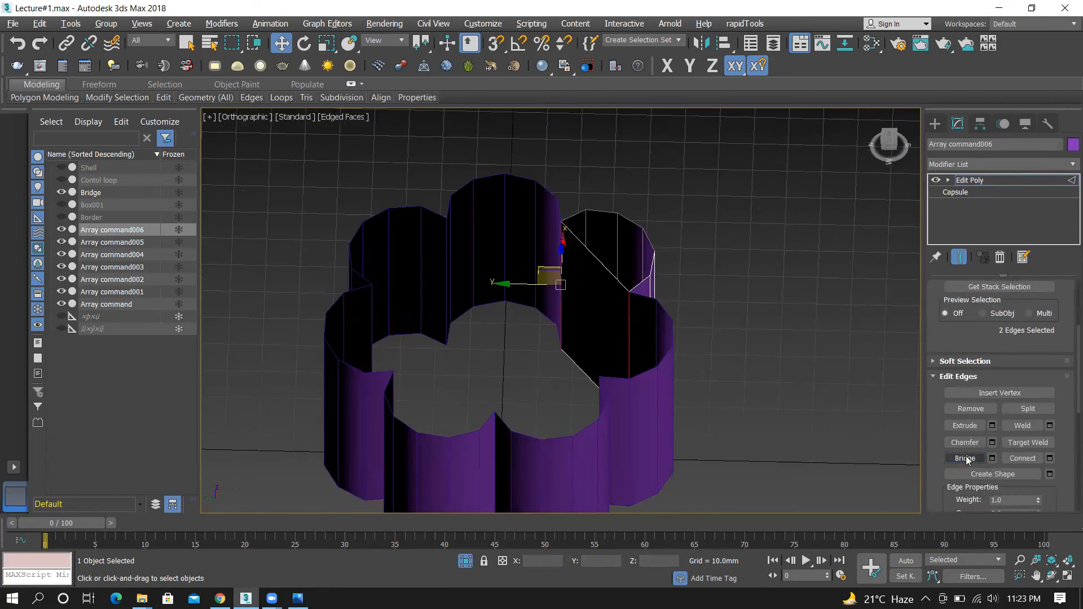
pyautogui.hotkey('shift', 'w')
pyautogui.moveTo(733, 286); pyautogui.dragTo(600, 251)
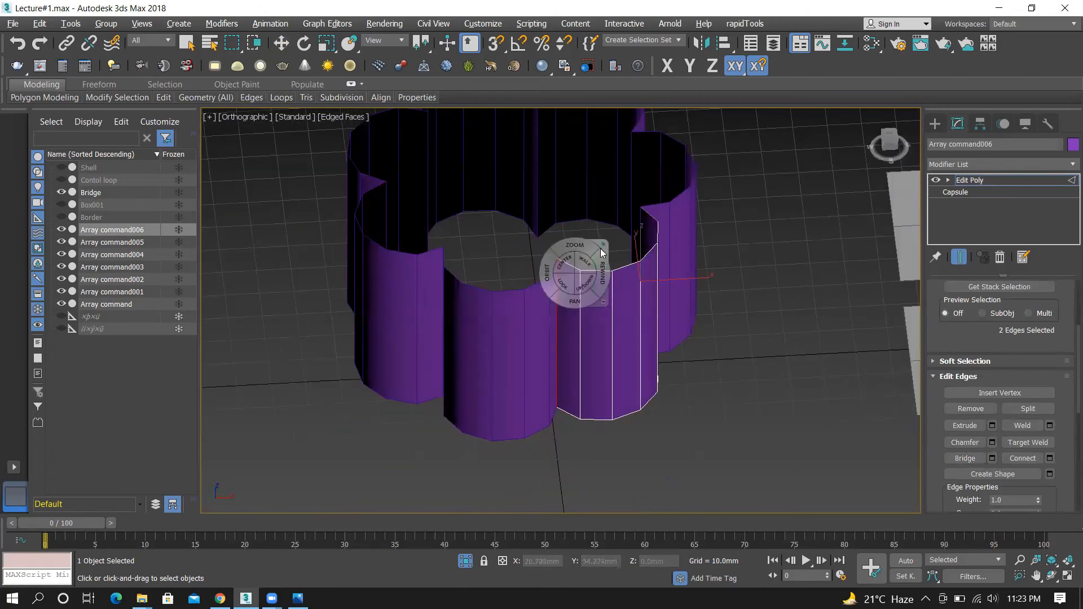
pyautogui.hotkey('shift', 'w')
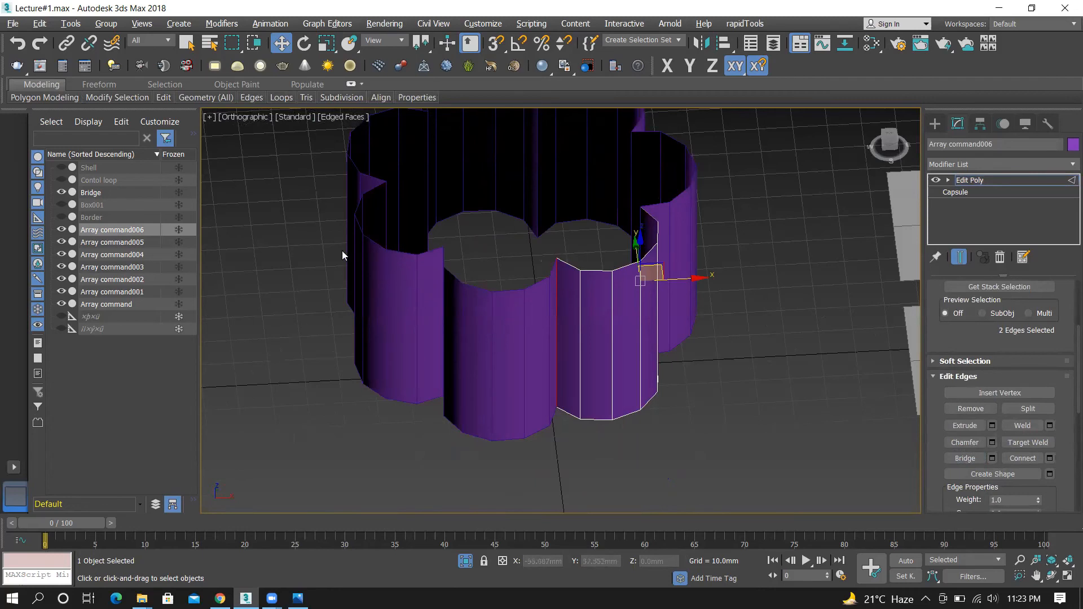
pyautogui.scroll(-2, 424, 311)
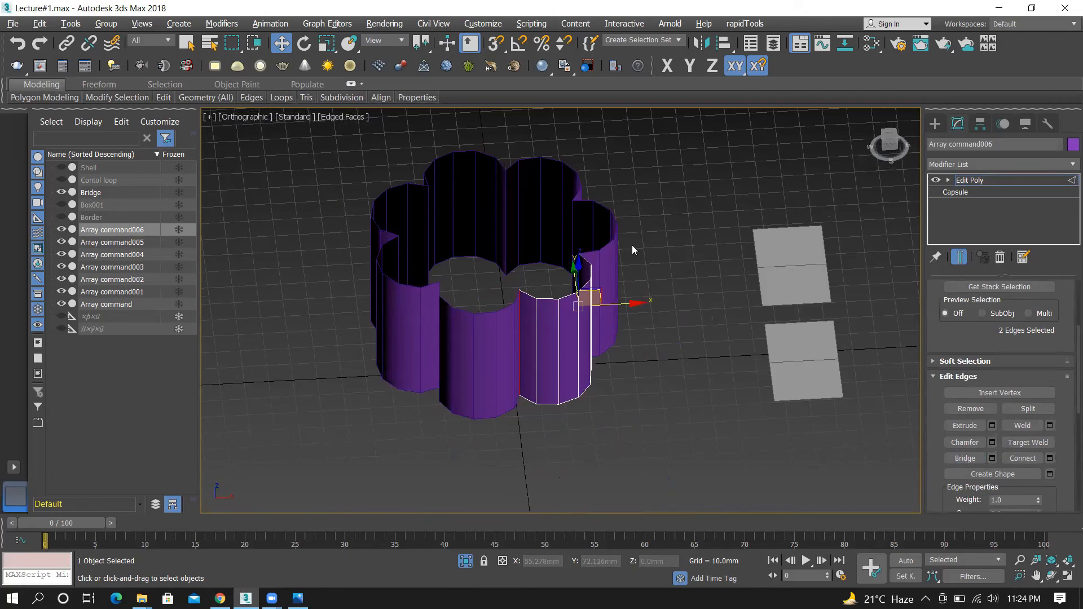
# Leave edge editing and reselect the Array command006 wall as a whole object with its modifier settings shown
pyautogui.click(935, 124)
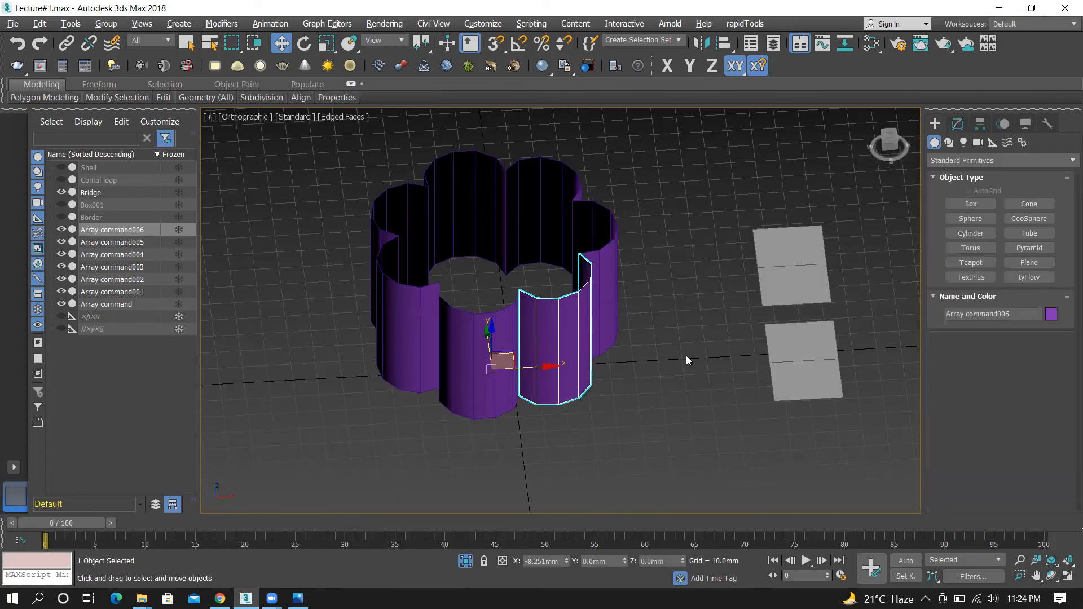
pyautogui.click(673, 315)
pyautogui.keyDown('alt'); pyautogui.moveTo(666, 287); pyautogui.dragTo(600, 300, button='middle'); pyautogui.keyUp('alt')
pyautogui.click(600, 300)
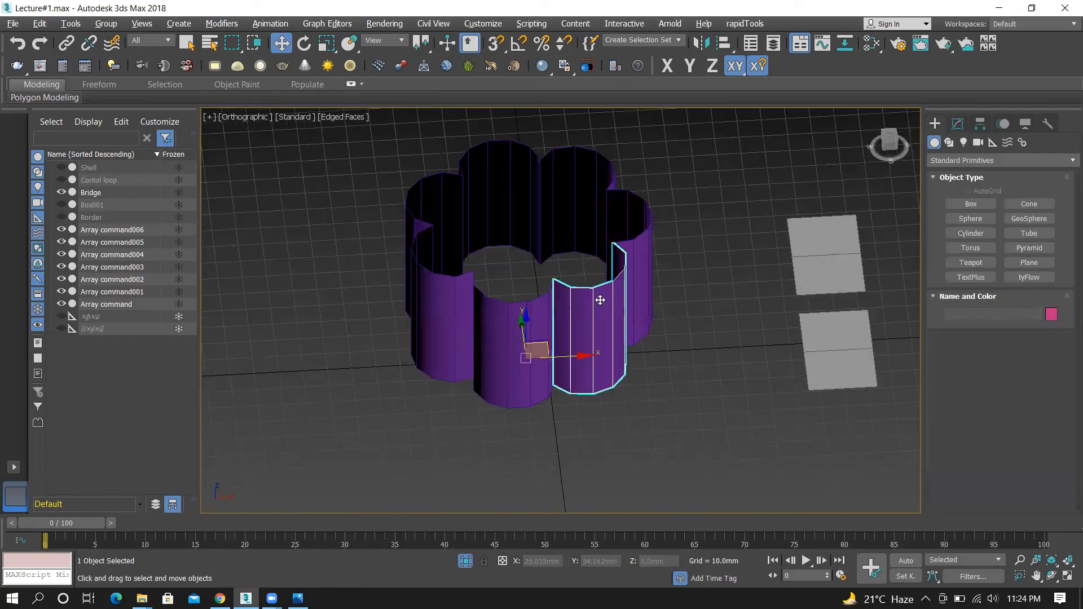
pyautogui.click(958, 124)
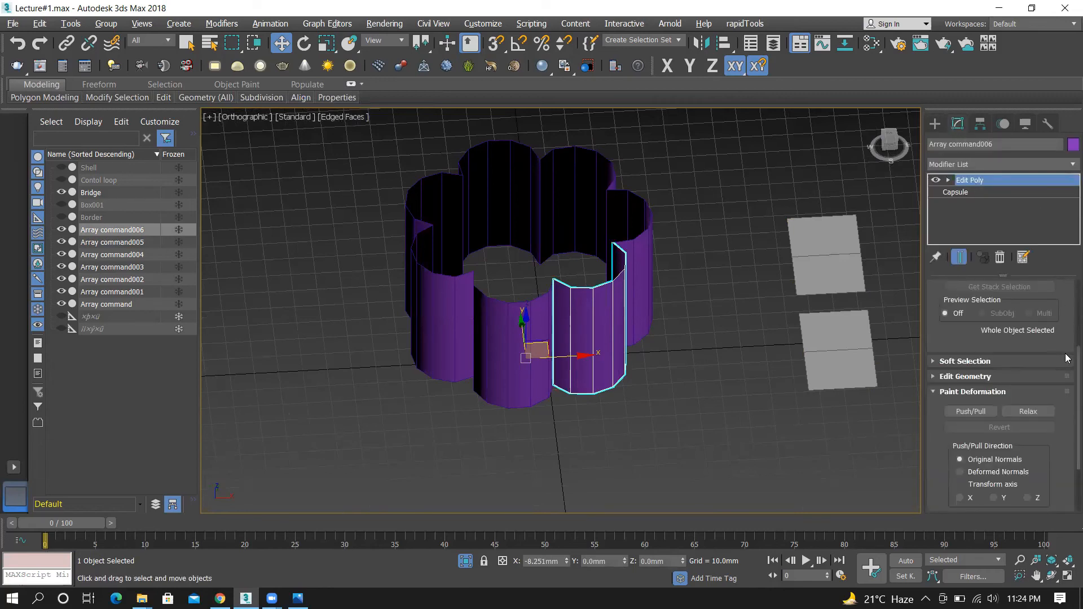
# Expand the Edit Geometry settings of the Edit Poly modifier on Array command006
pyautogui.scroll(3, 1067, 387)
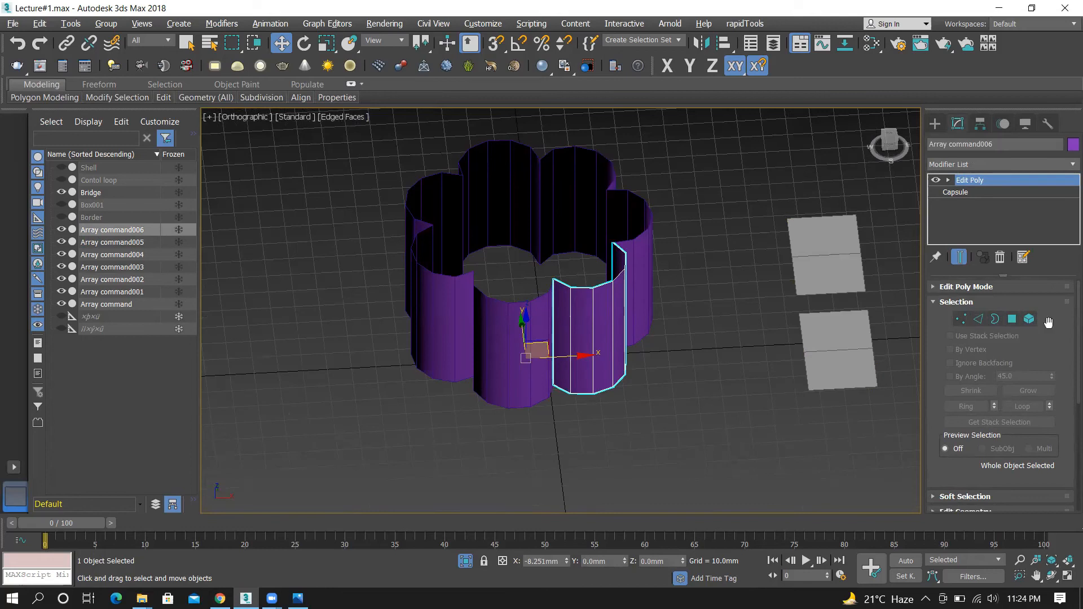
pyautogui.moveTo(1065, 300); pyautogui.dragTo(1065, 332)
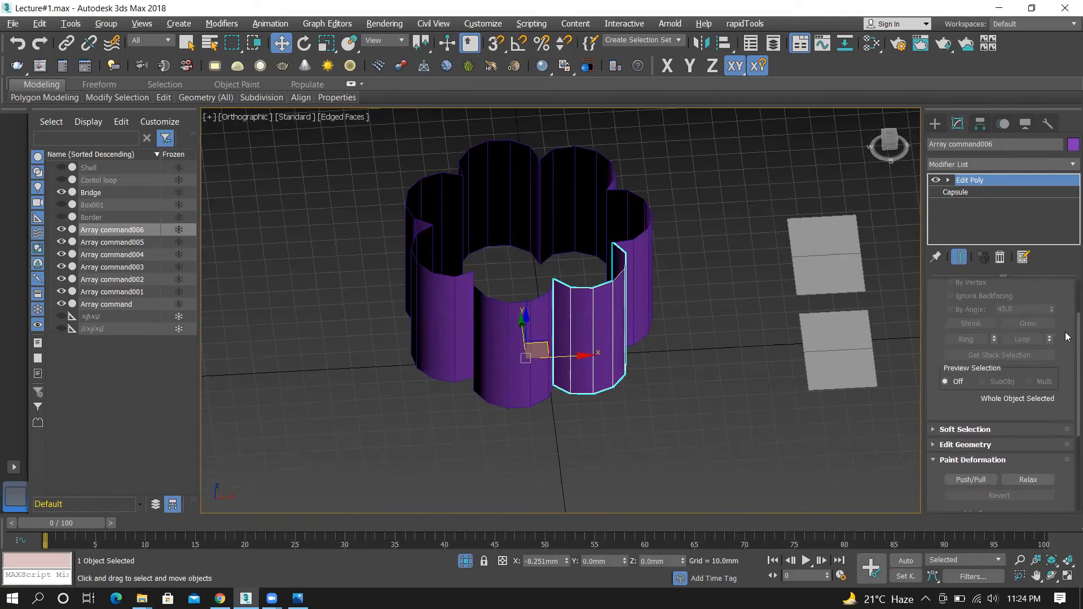
pyautogui.click(981, 444)
pyautogui.scroll(3, 1065, 383)
pyautogui.click(952, 335)
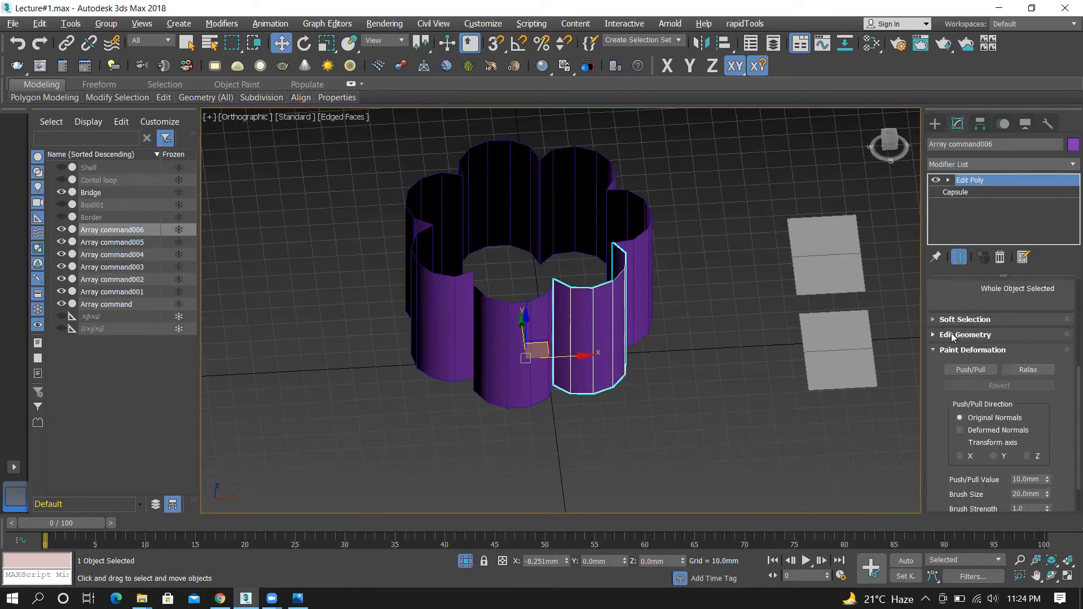
pyautogui.click(932, 334)
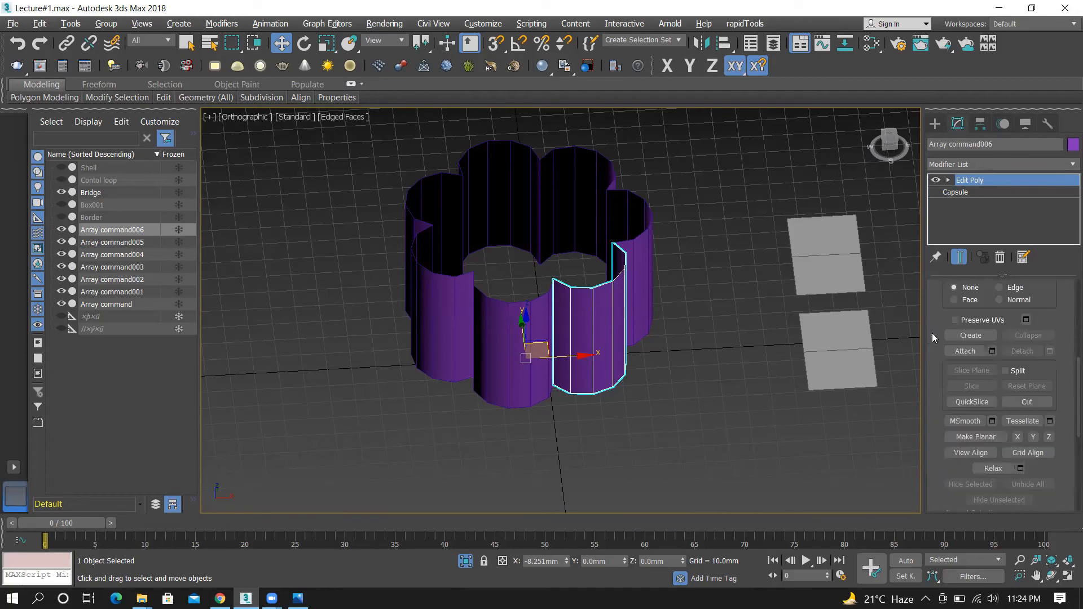
pyautogui.scroll(3, 940, 370)
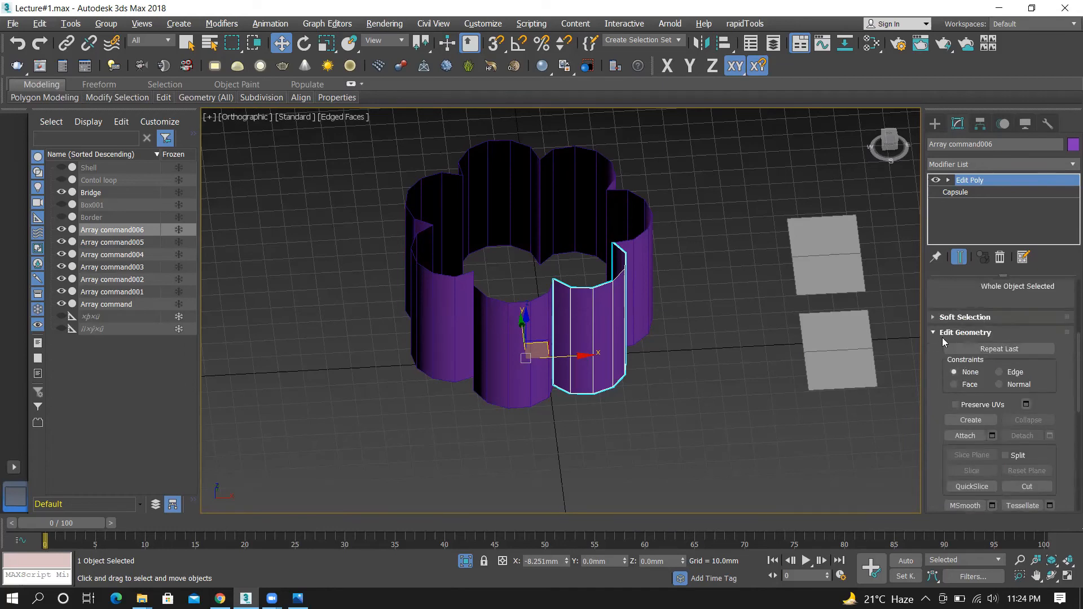
pyautogui.click(935, 332)
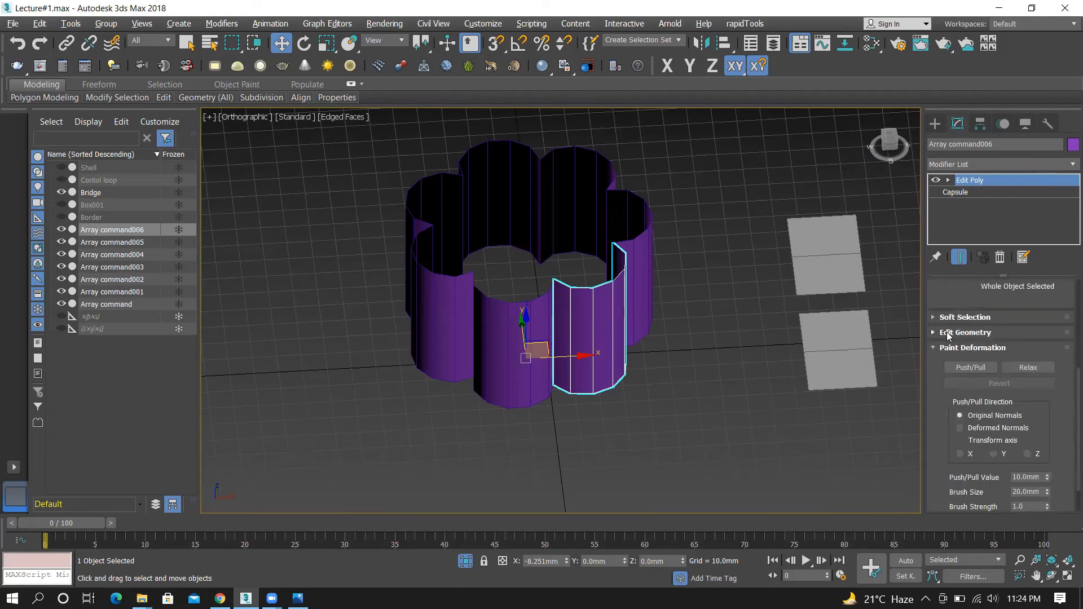
pyautogui.click(948, 334)
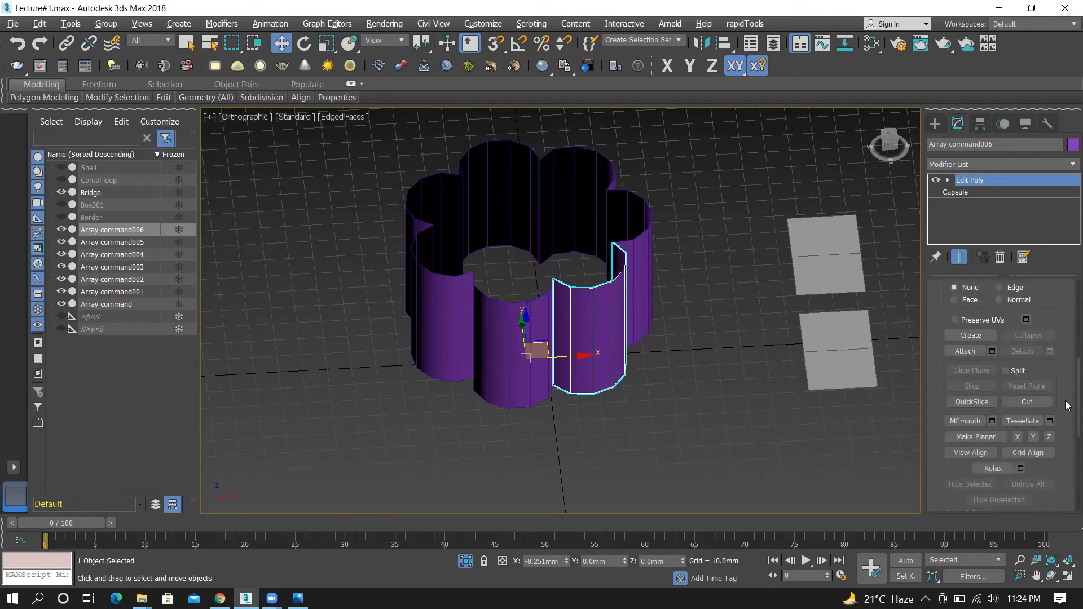
pyautogui.scroll(-2, 1065, 395)
pyautogui.scroll(1, 1066, 393)
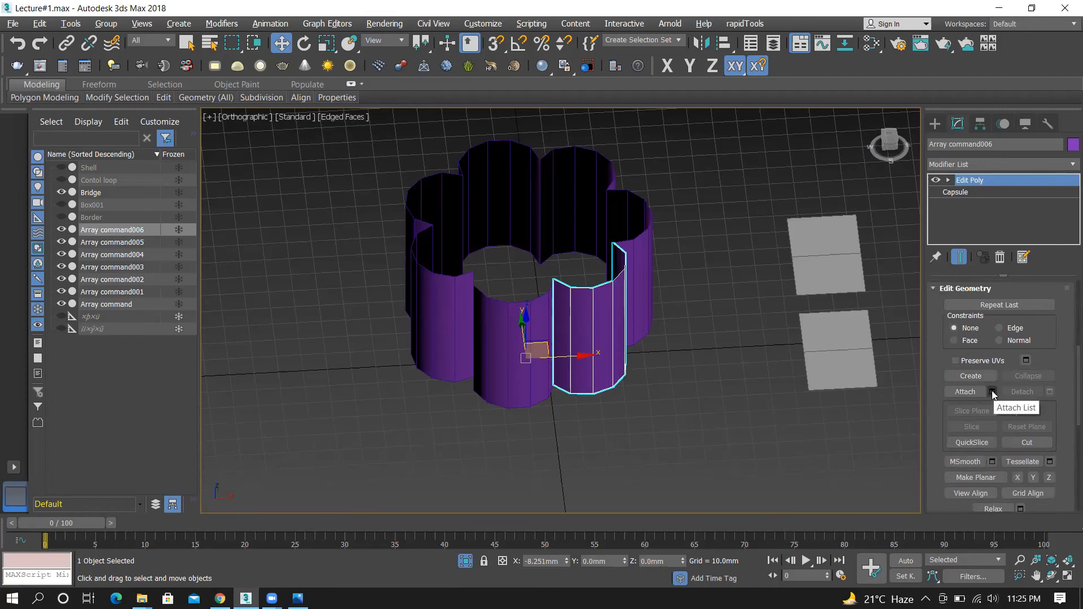
# Attach Array command and Array command001 through Array command005 to Array command006 using the Attach List, leaving out Bridge
pyautogui.click(992, 391)
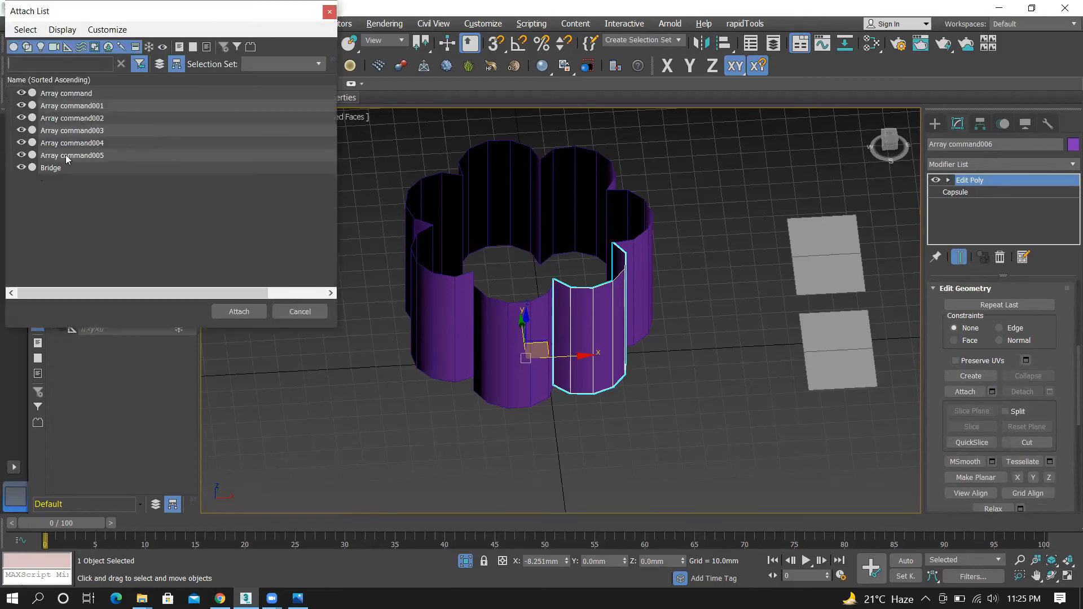
pyautogui.click(82, 158)
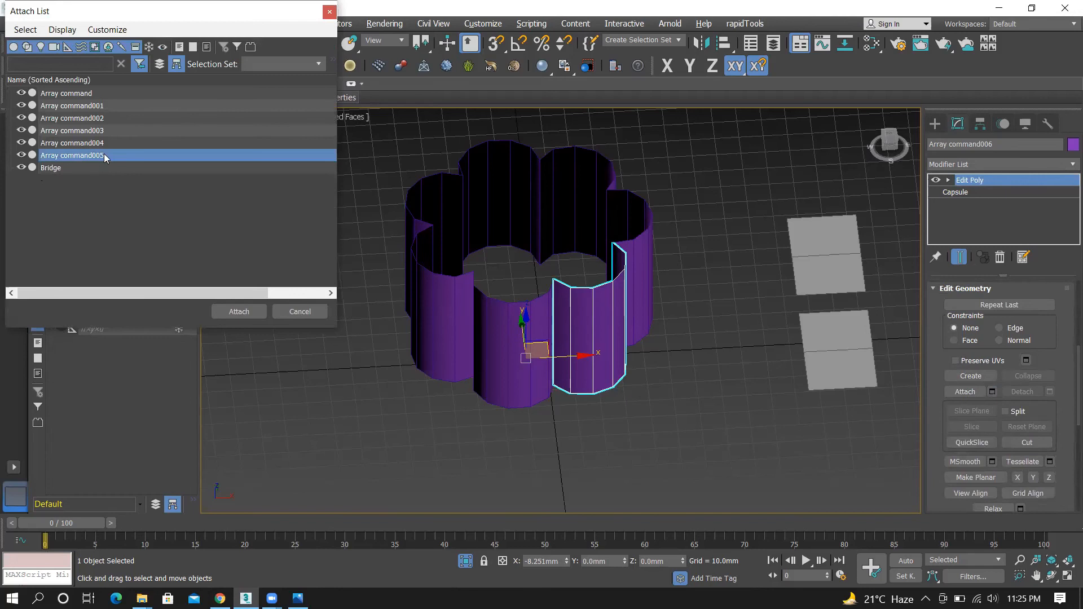
pyautogui.keyDown('ctrl'); pyautogui.click(79, 143); pyautogui.keyUp('ctrl')
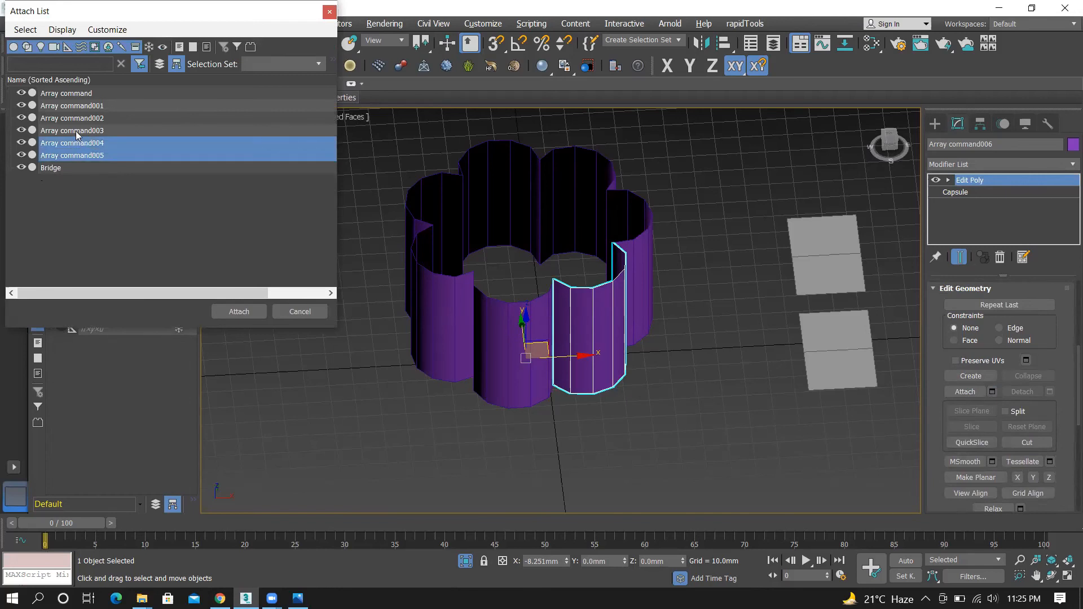
pyautogui.keyDown('ctrl'); pyautogui.click(79, 132); pyautogui.keyUp('ctrl')
pyautogui.keyDown('ctrl'); pyautogui.click(85, 118); pyautogui.keyUp('ctrl')
pyautogui.keyDown('ctrl'); pyautogui.click(86, 107); pyautogui.keyUp('ctrl')
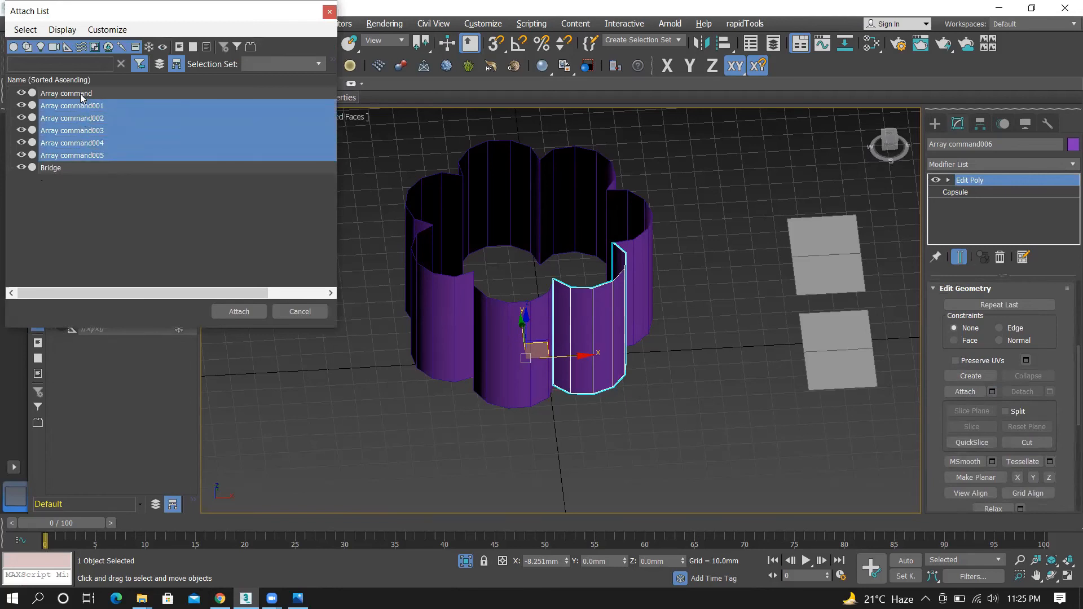
pyautogui.keyDown('ctrl'); pyautogui.click(82, 95); pyautogui.keyUp('ctrl')
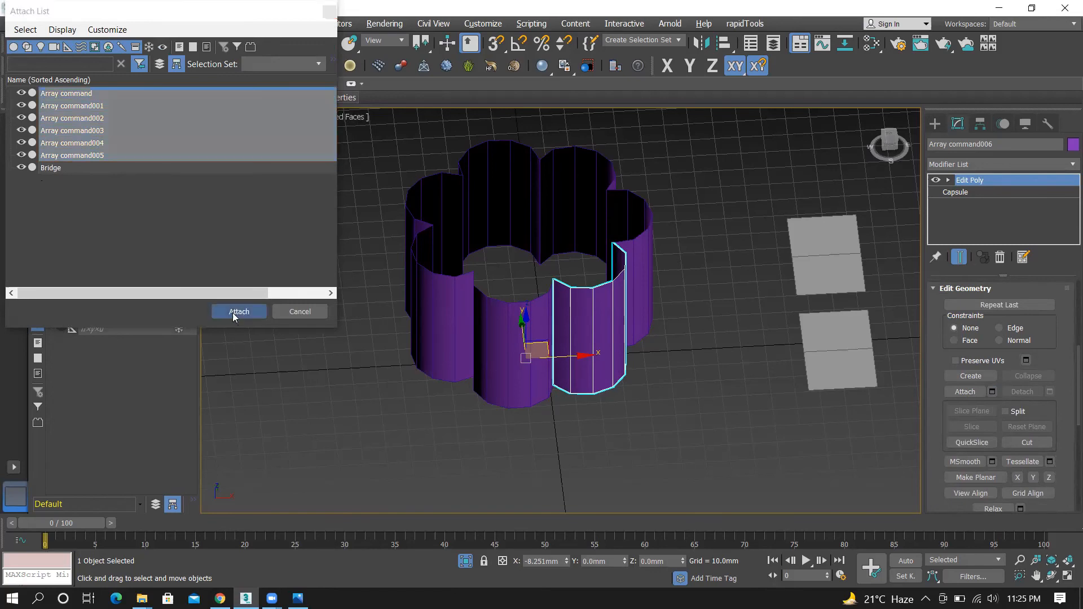
pyautogui.click(233, 312)
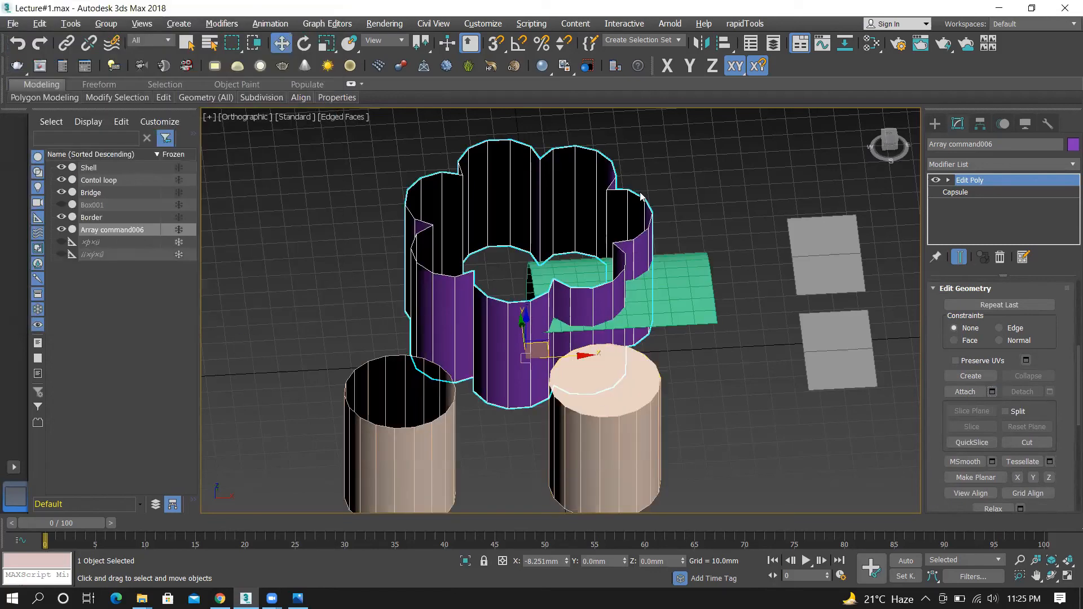
# Hide the Shell, Contol loop, Bridge and Border objects so only the attached ring stays in view
pyautogui.scroll(-5, 628, 215)
pyautogui.scroll(3, 627, 215)
pyautogui.scroll(-2, 628, 214)
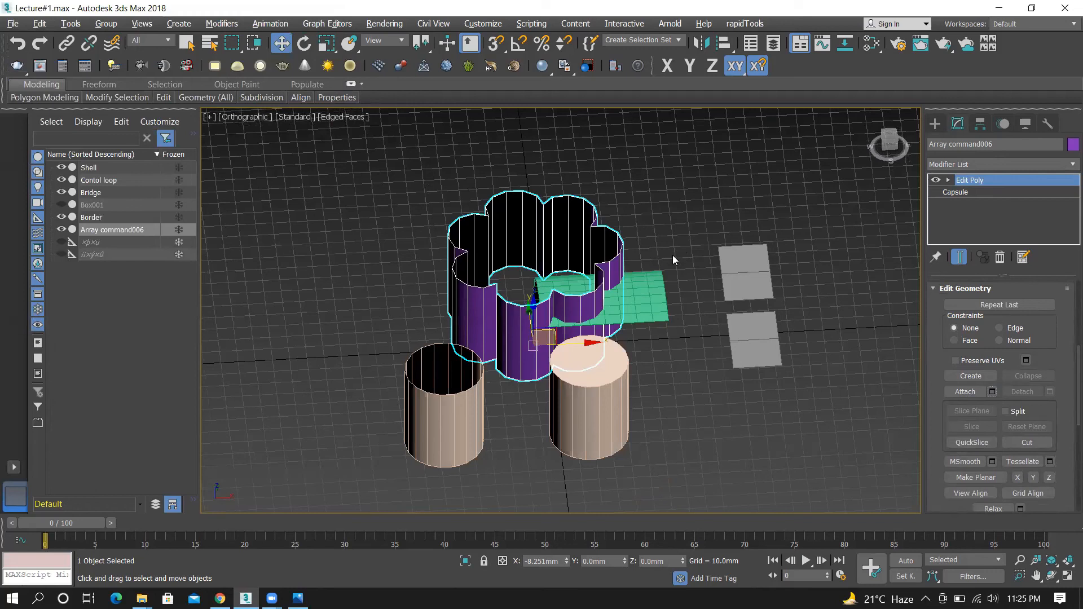
pyautogui.click(654, 299)
pyautogui.keyDown('ctrl'); pyautogui.moveTo(346, 393); pyautogui.dragTo(675, 449); pyautogui.keyUp('ctrl')
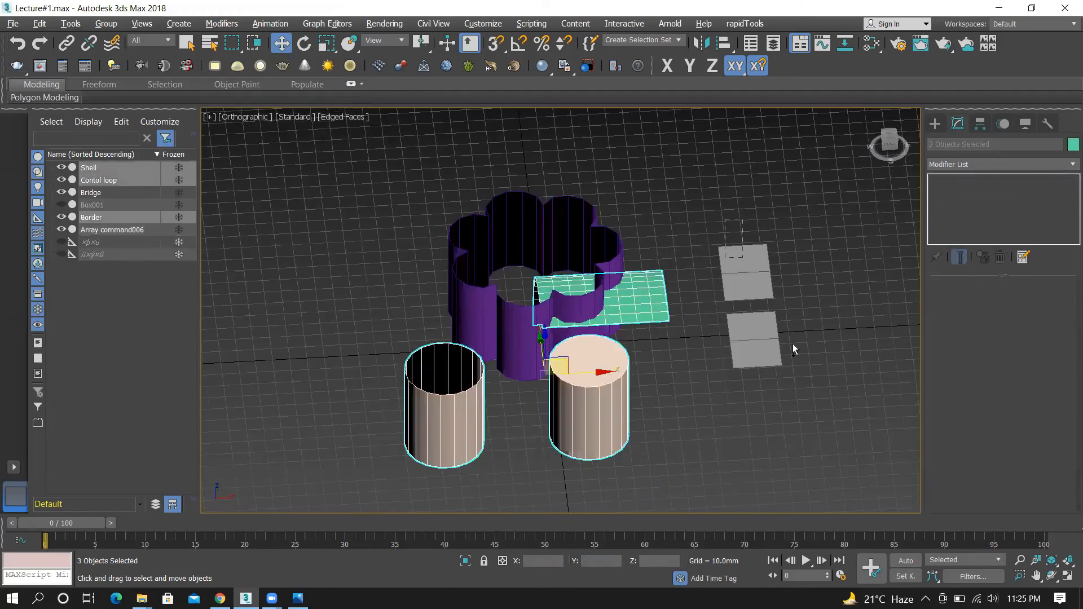
pyautogui.keyDown('ctrl'); pyautogui.click(777, 347); pyautogui.keyUp('ctrl')
pyautogui.click(60, 217)
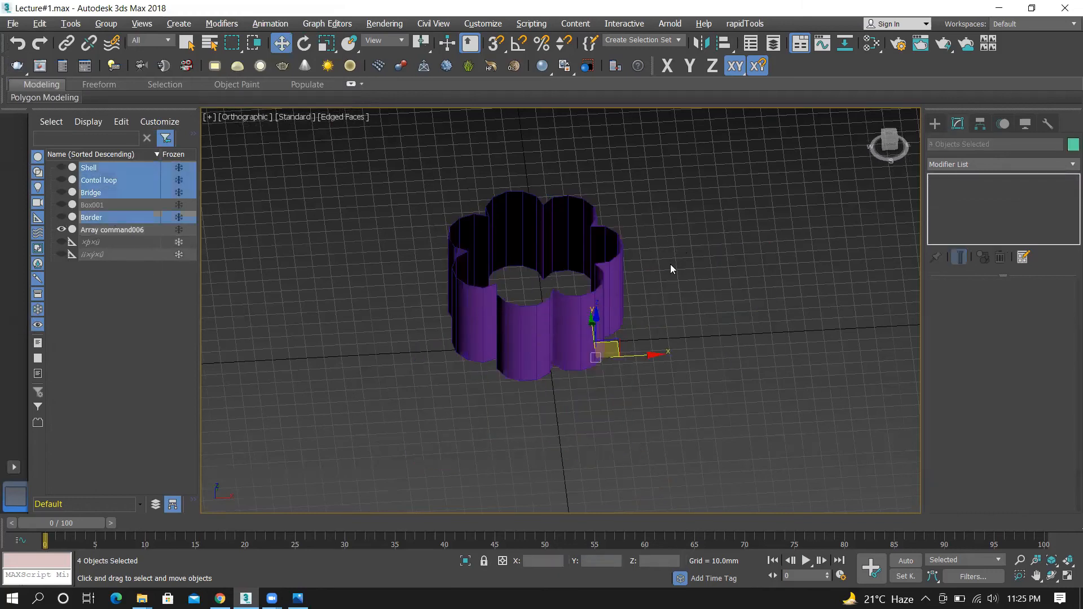
# Clear the selection and select the combined ring object Array command006
pyautogui.click(688, 257)
pyautogui.scroll(3, 502, 292)
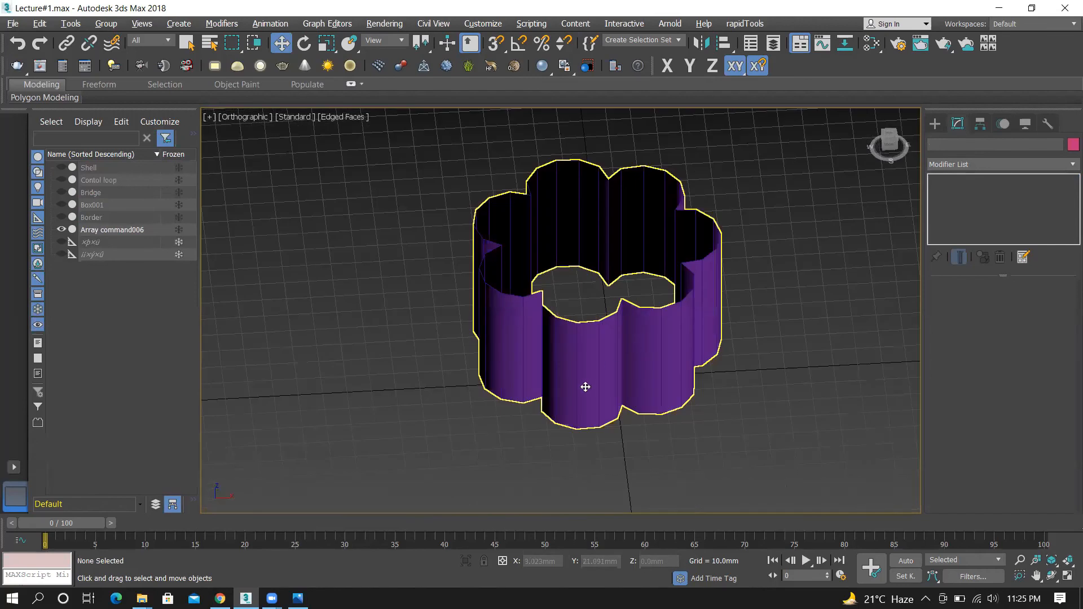
pyautogui.click(585, 387)
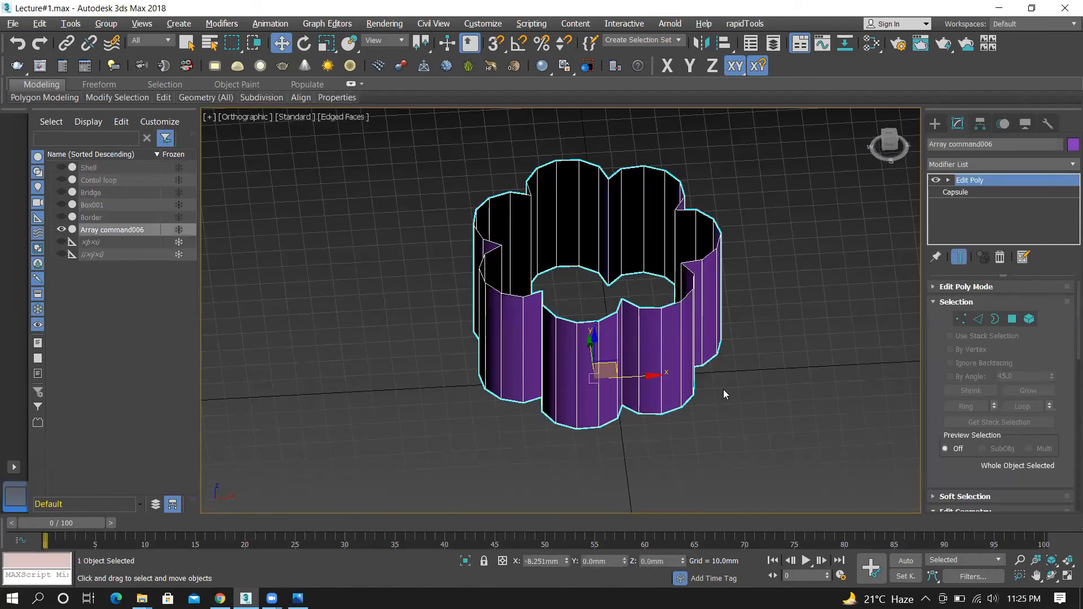
# Bridge a top edge of a front wall to a top edge of the opposite back wall in Edge mode
pyautogui.click(979, 319)
pyautogui.scroll(3, 693, 309)
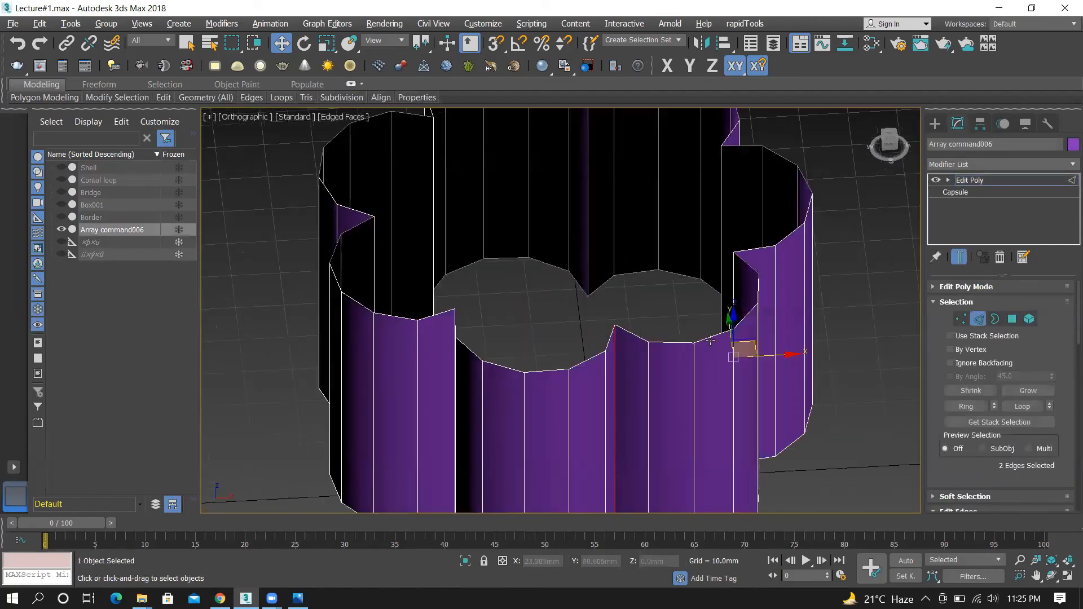
pyautogui.scroll(-3, 707, 339)
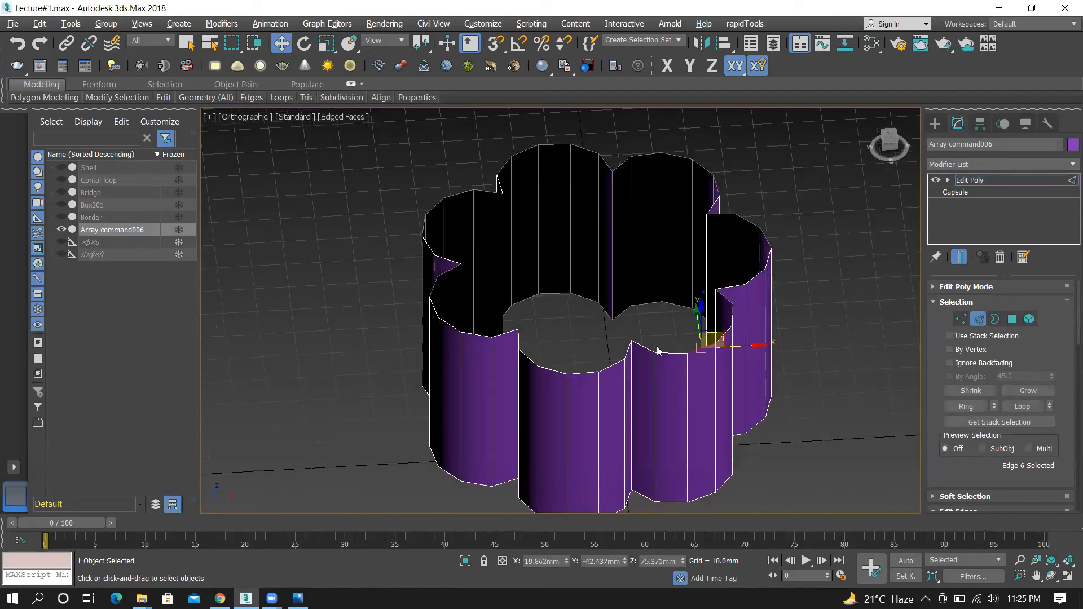
pyautogui.click(553, 144)
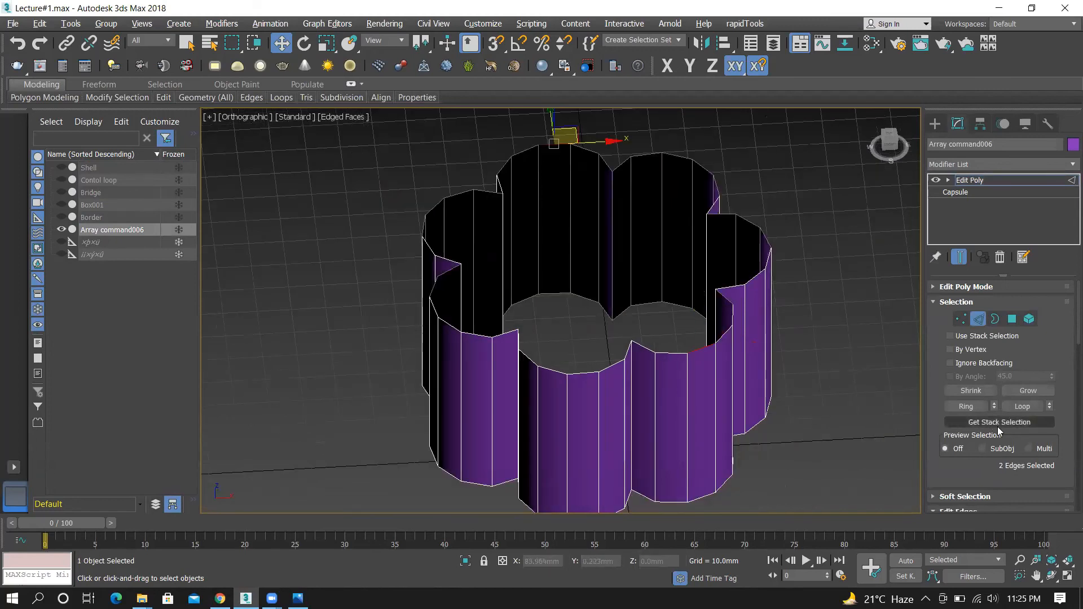
pyautogui.scroll(-3, 984, 462)
pyautogui.scroll(-1, 966, 510)
pyautogui.click(964, 492)
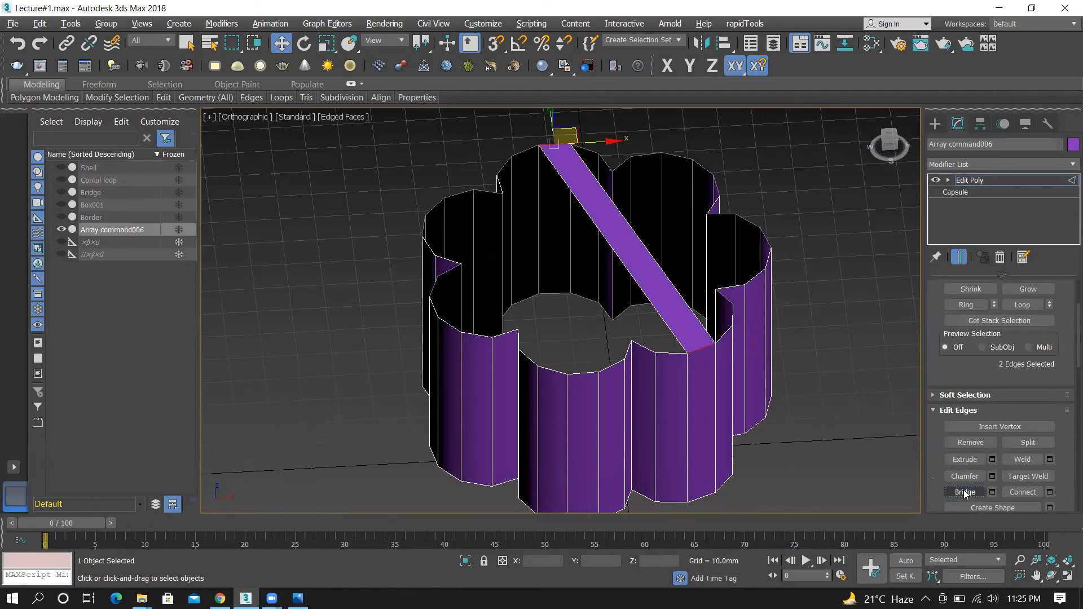
# Undo the bridge across the ring and clear the edge selection
pyautogui.hotkey('ctrl', 'z')
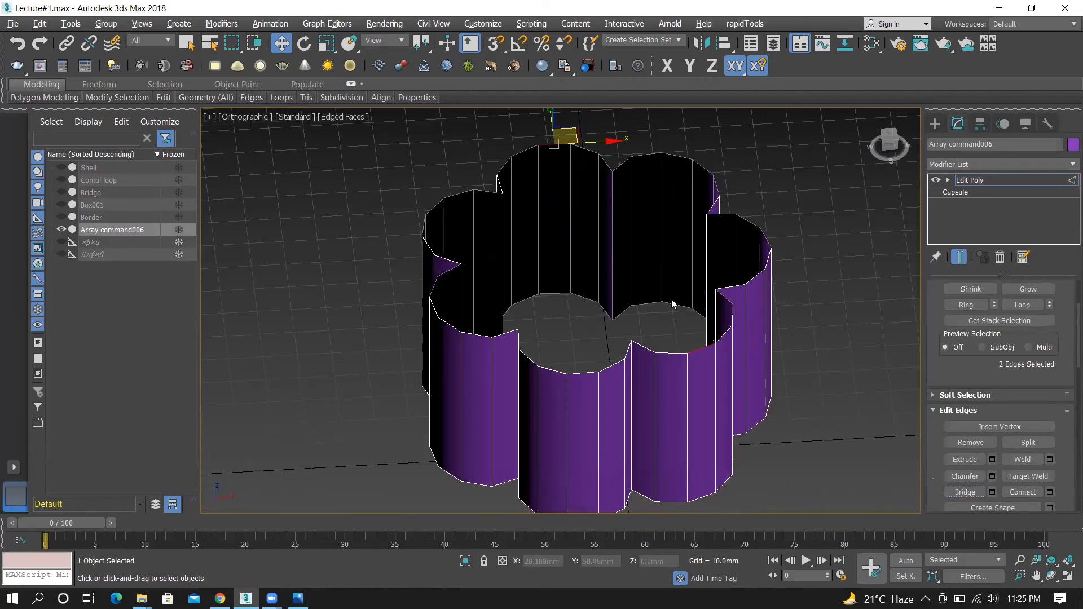
pyautogui.scroll(-3, 671, 305)
pyautogui.click(775, 379)
# Switch Edit Poly to Vertex mode, select all of the ring's vertices and clear that selection
pyautogui.scroll(5, 999, 430)
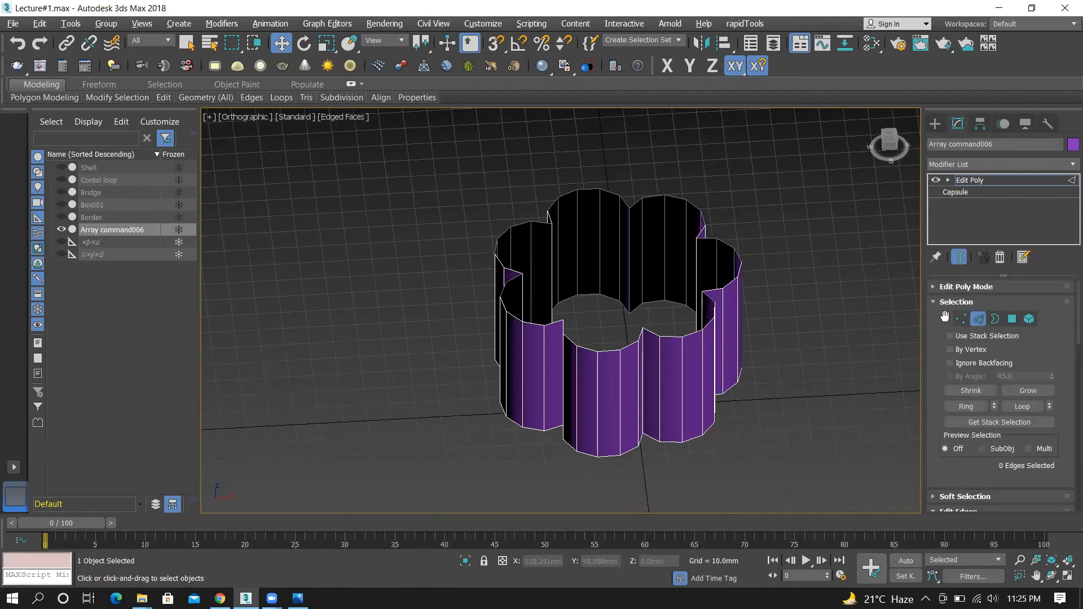
pyautogui.click(961, 319)
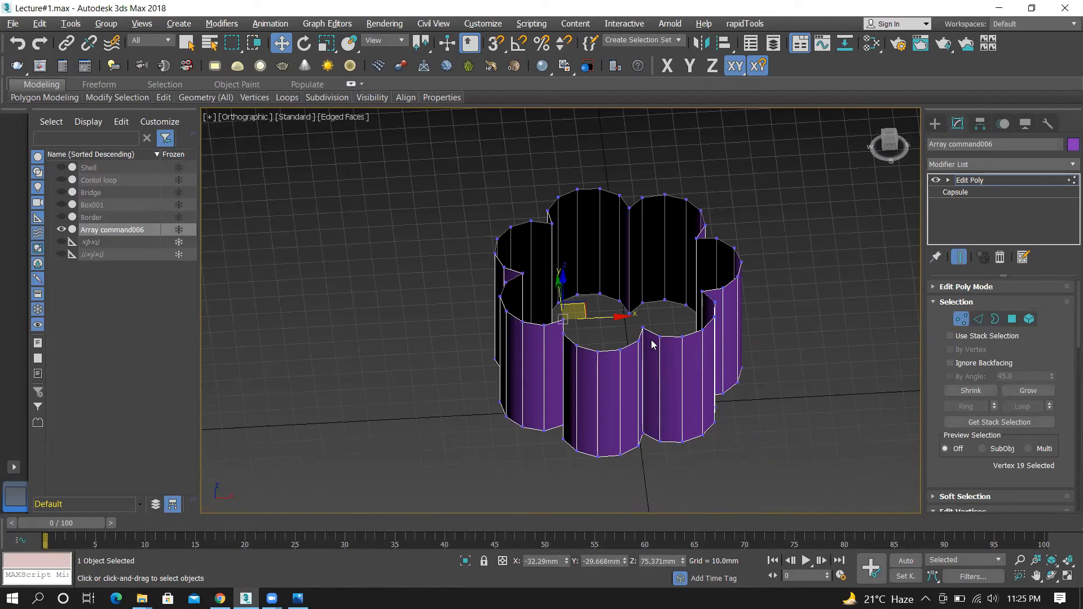
pyautogui.hotkey('ctrl', 'a')
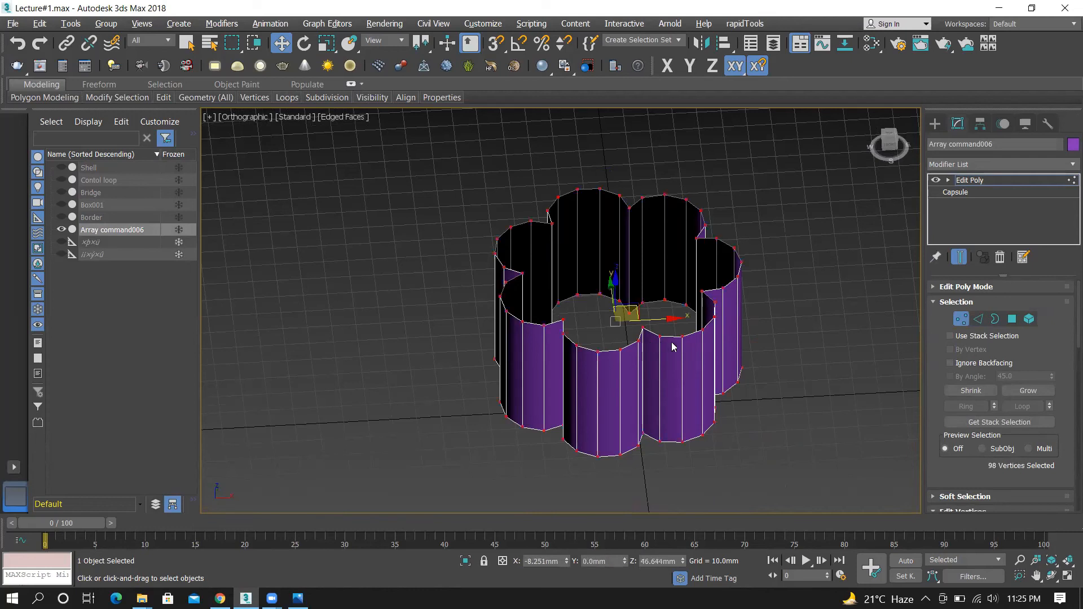
pyautogui.scroll(-5, 1065, 338)
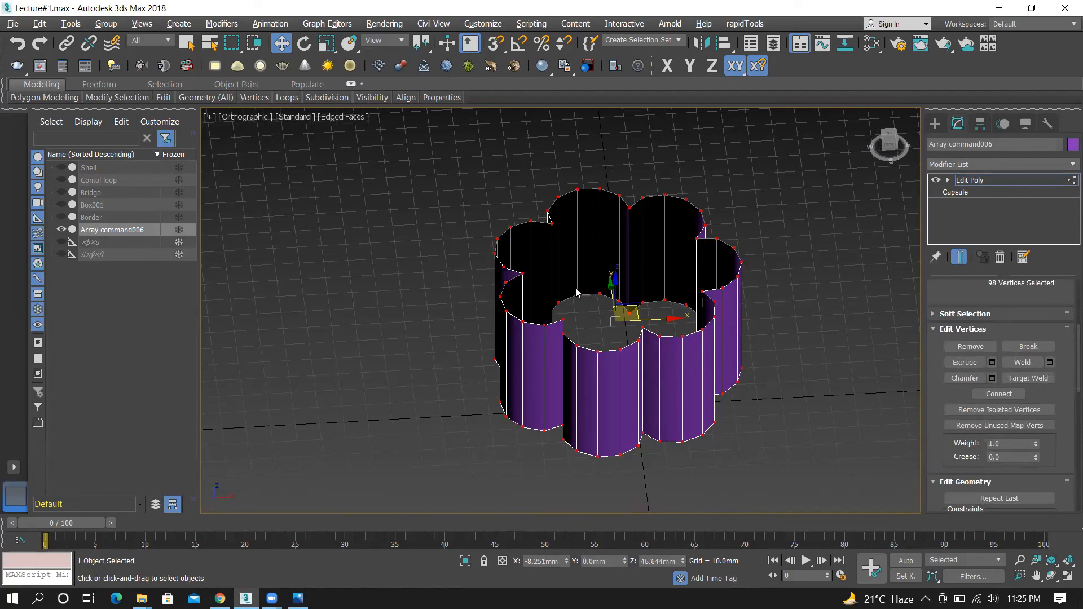
pyautogui.scroll(2, 635, 285)
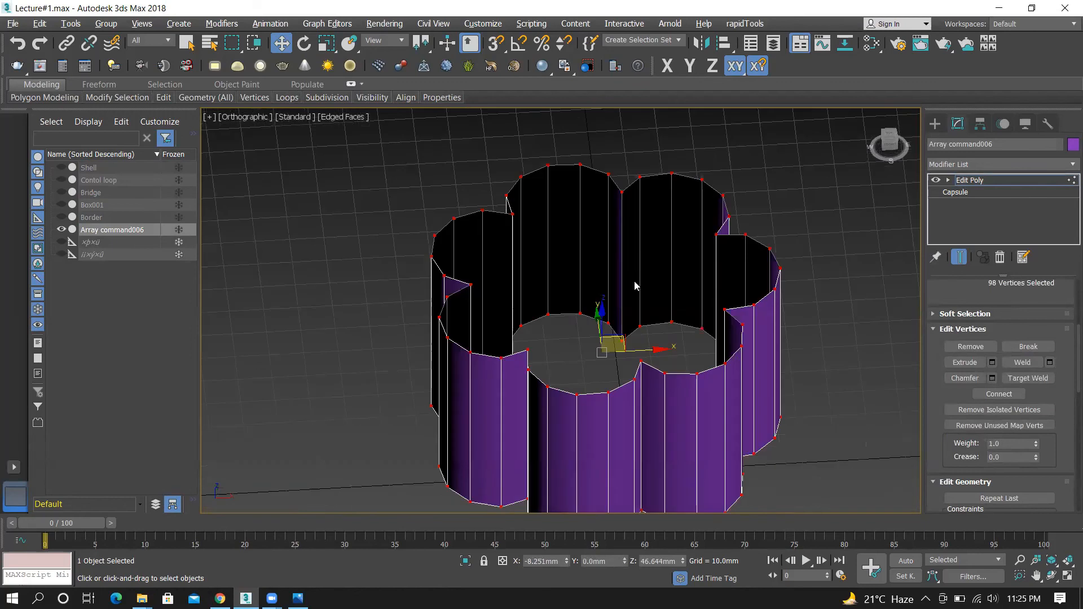
pyautogui.click(812, 285)
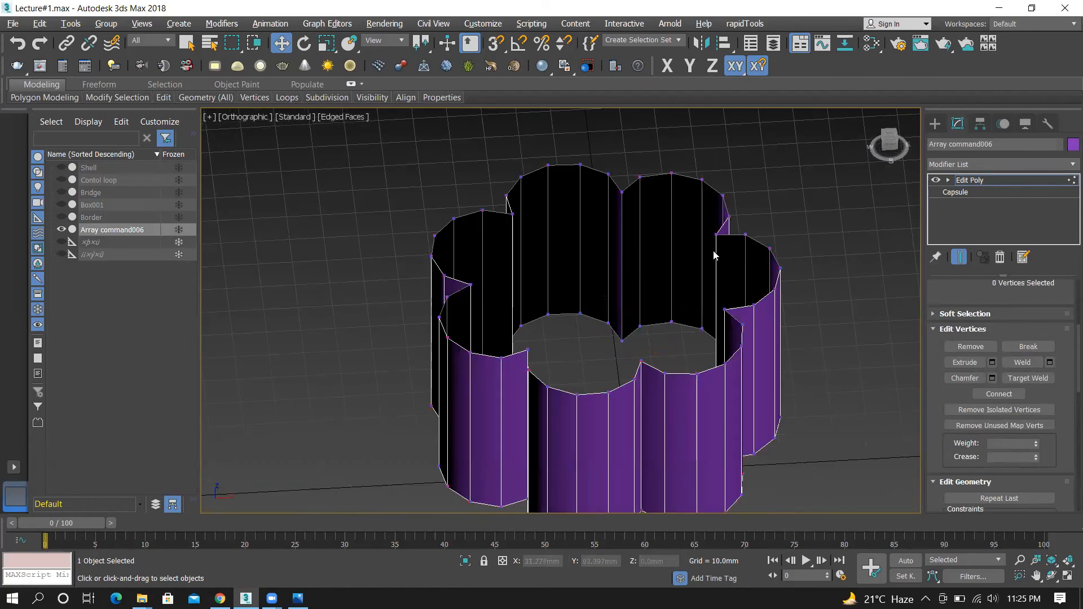
# Try moving the top vertex where two front walls meet slightly along X to test whether the walls are joined
pyautogui.keyDown('alt'); pyautogui.moveTo(712, 249); pyautogui.dragTo(598, 327, button='middle'); pyautogui.keyUp('alt')
pyautogui.moveTo(598, 327); pyautogui.dragTo(607, 338)
pyautogui.moveTo(620, 389); pyautogui.dragTo(643, 303)
pyautogui.moveTo(570, 325); pyautogui.dragTo(615, 338)
pyautogui.moveTo(645, 285); pyautogui.dragTo(652, 265)
pyautogui.press('w')
pyautogui.scroll(6, 683, 273)
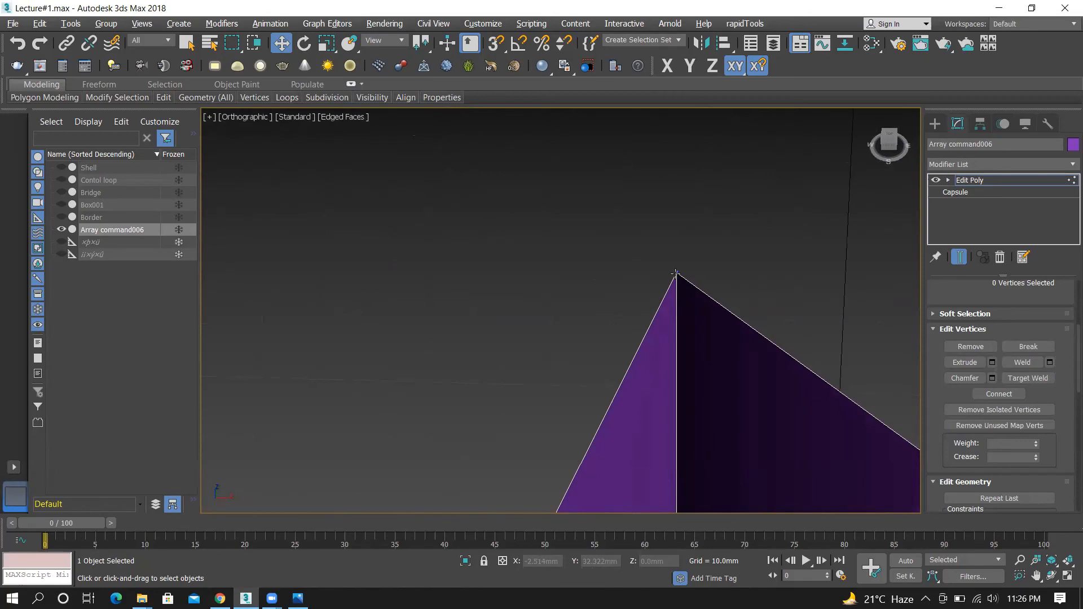
pyautogui.click(675, 273)
pyautogui.scroll(-5, 650, 265)
pyautogui.moveTo(687, 271)
pyautogui.mouseDown()
pyautogui.moveTo(651, 276)
pyautogui.moveTo(781, 269)
pyautogui.moveTo(649, 269)
pyautogui.moveTo(692, 256)
pyautogui.mouseUp()
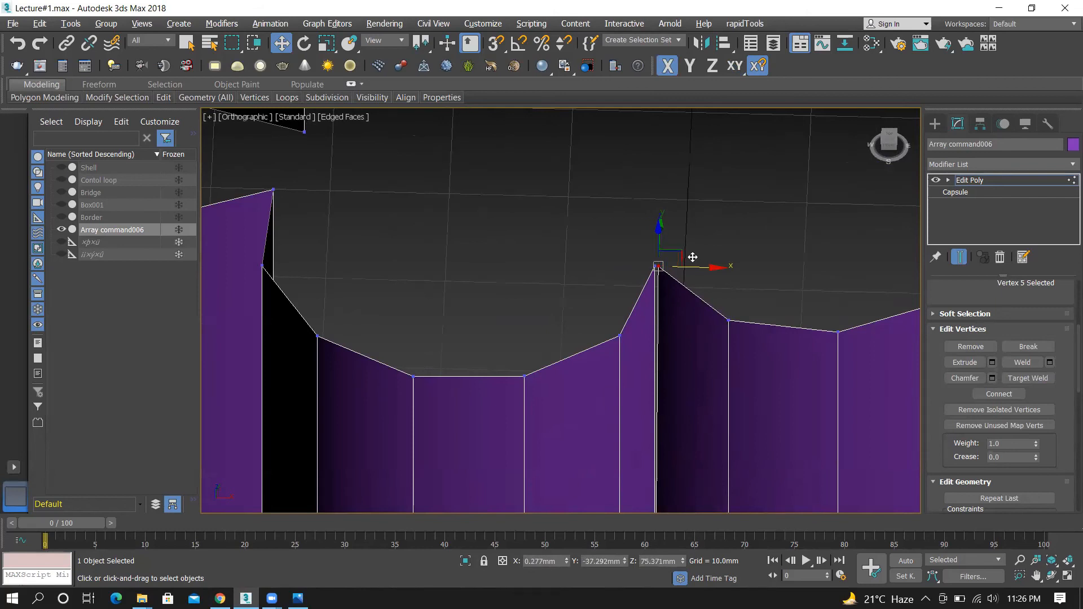
pyautogui.click(573, 239)
pyautogui.press('z')
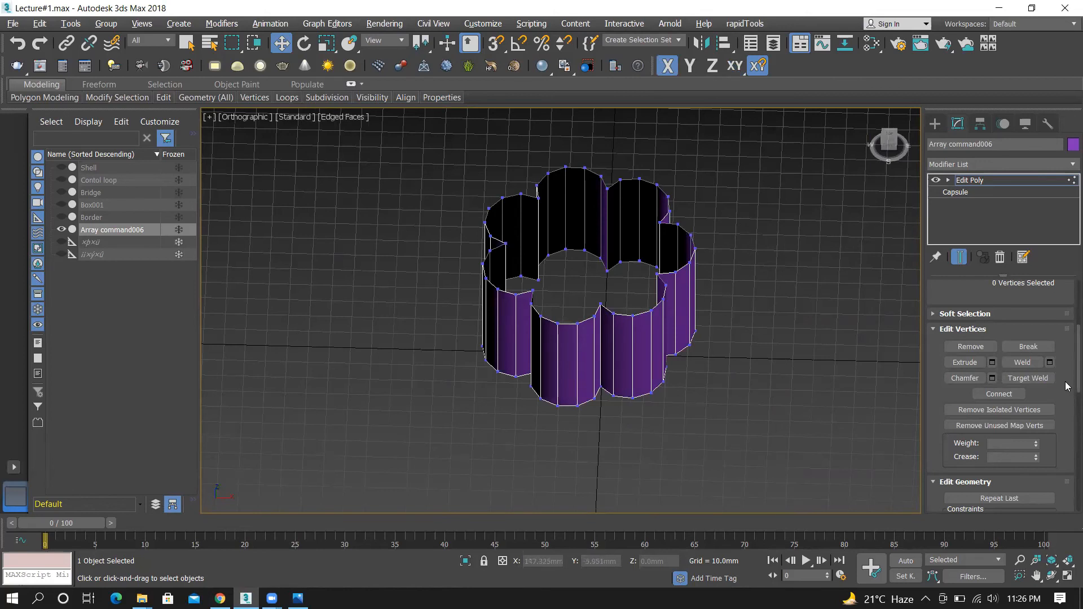
# Select all of the ring's vertices and weld them with a weld threshold of about 5.587 mm
pyautogui.scroll(5, 961, 318)
pyautogui.click(961, 318)
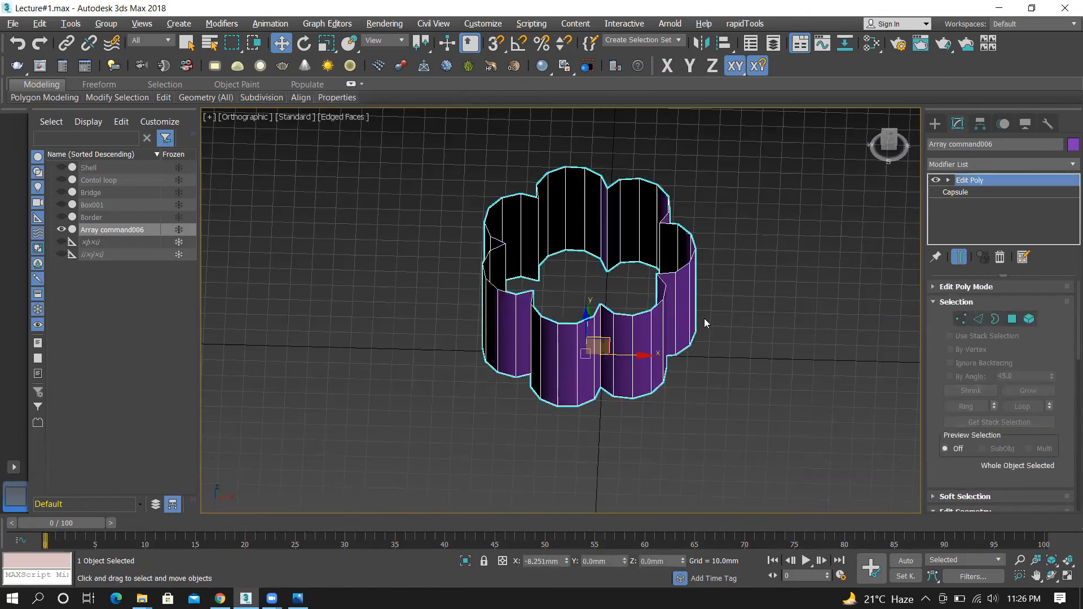
pyautogui.click(960, 318)
pyautogui.hotkey('ctrl', 'a')
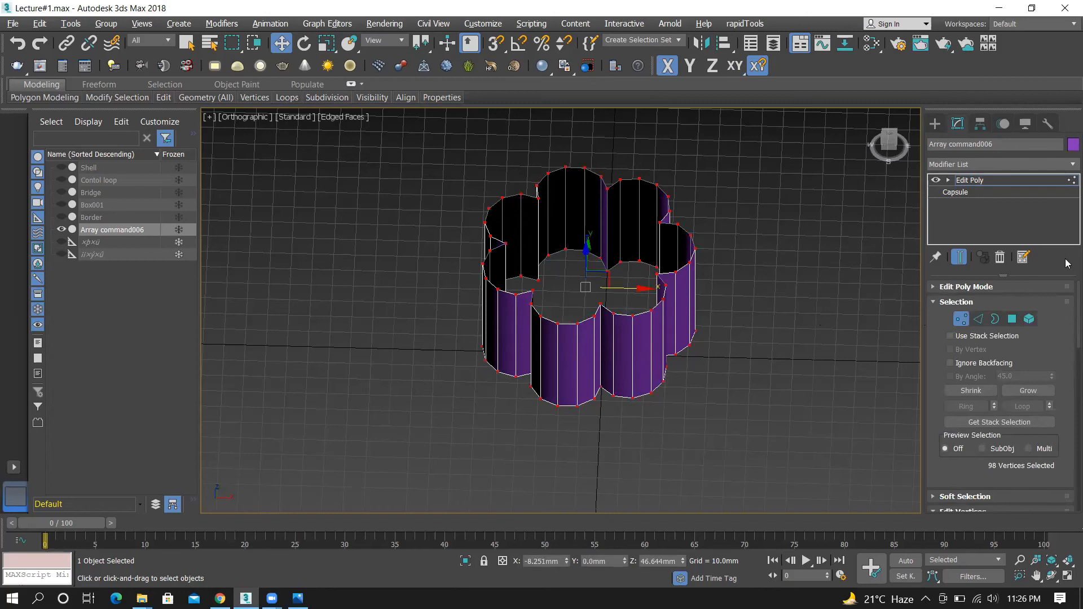
pyautogui.scroll(-5, 1065, 335)
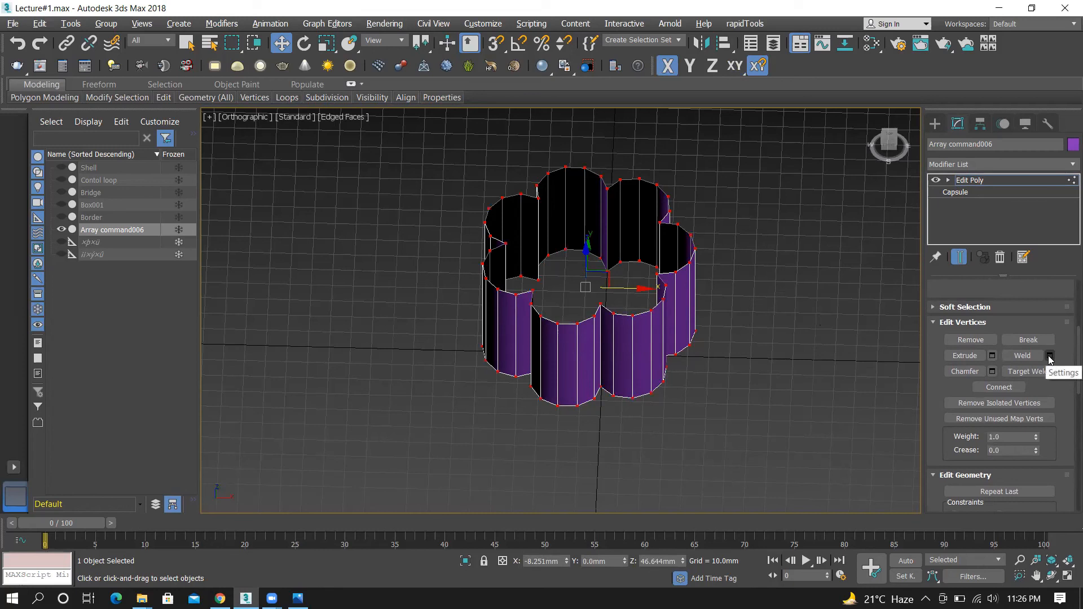
pyautogui.click(1050, 356)
pyautogui.scroll(3, 770, 284)
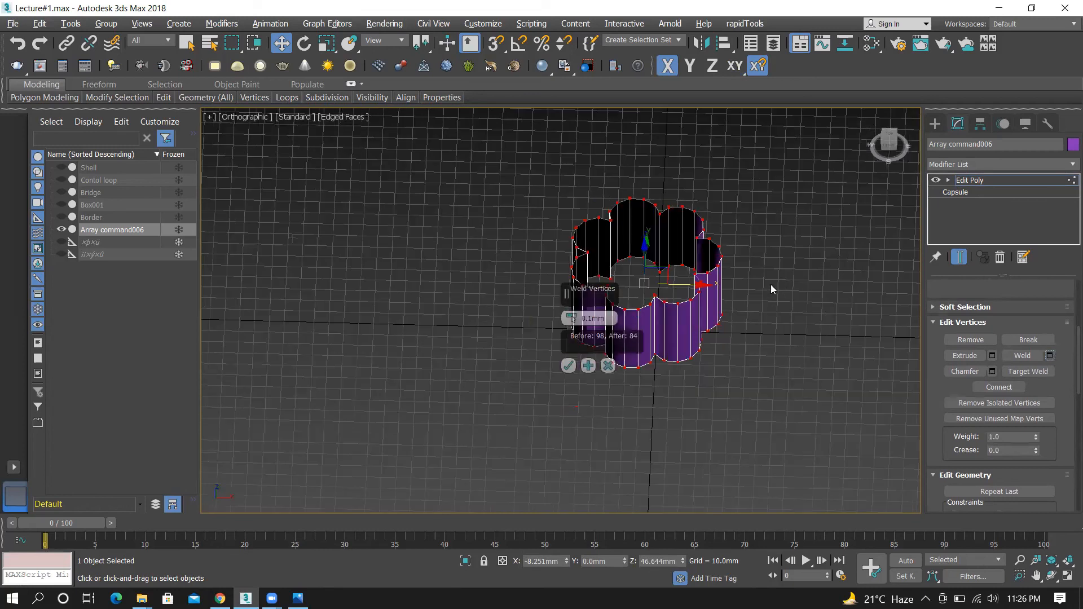
pyautogui.scroll(5, 661, 295)
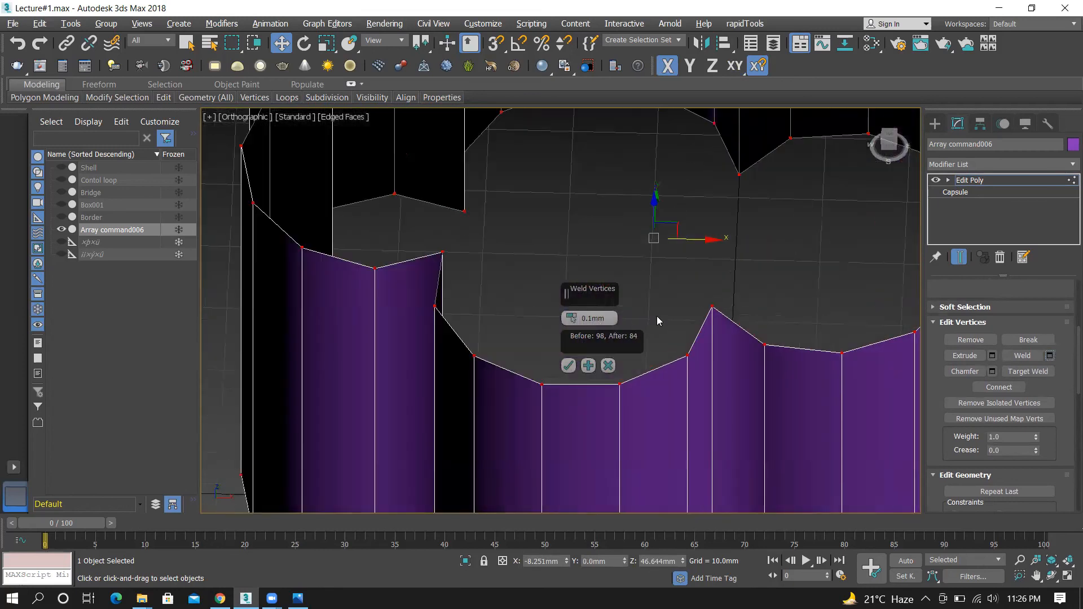
pyautogui.moveTo(571, 318); pyautogui.dragTo(562, 279)
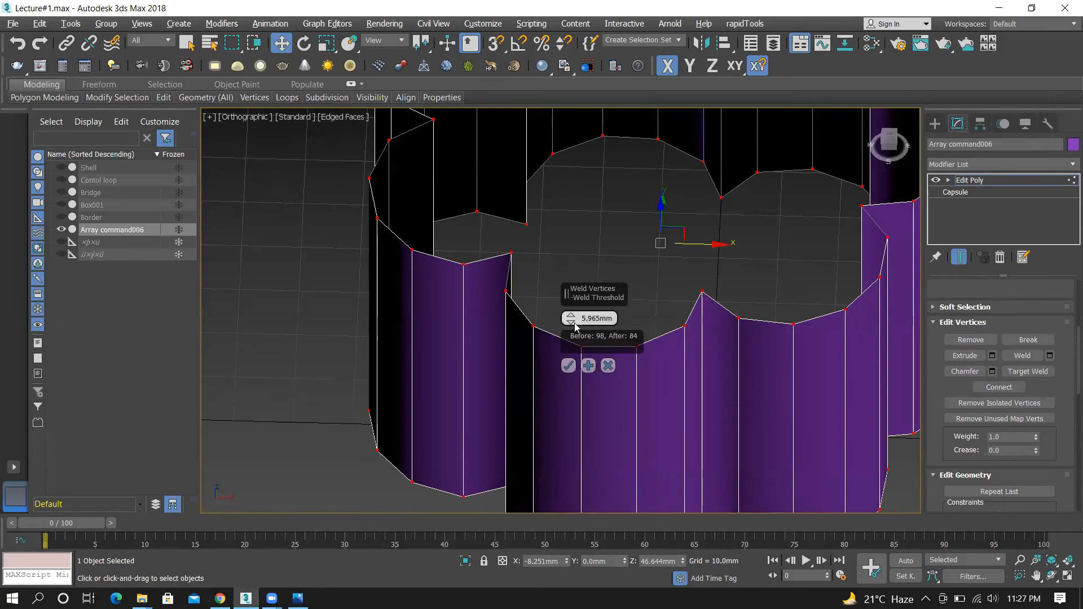
pyautogui.moveTo(571, 319)
pyautogui.mouseDown()
pyautogui.moveTo(572, 297)
pyautogui.moveTo(572, 313)
pyautogui.mouseUp()
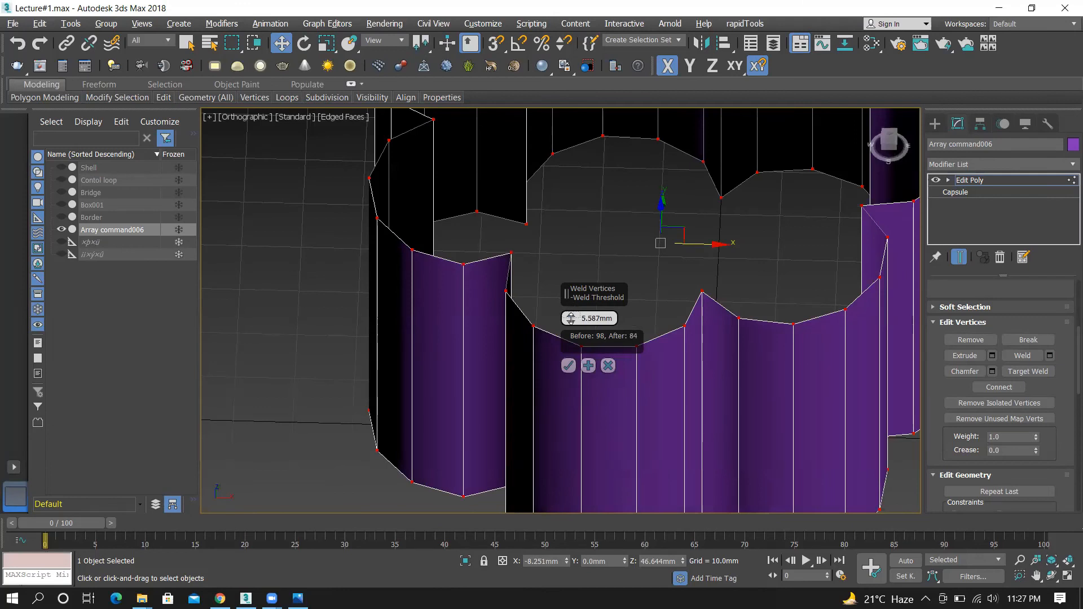
pyautogui.click(568, 367)
pyautogui.scroll(-4, 582, 291)
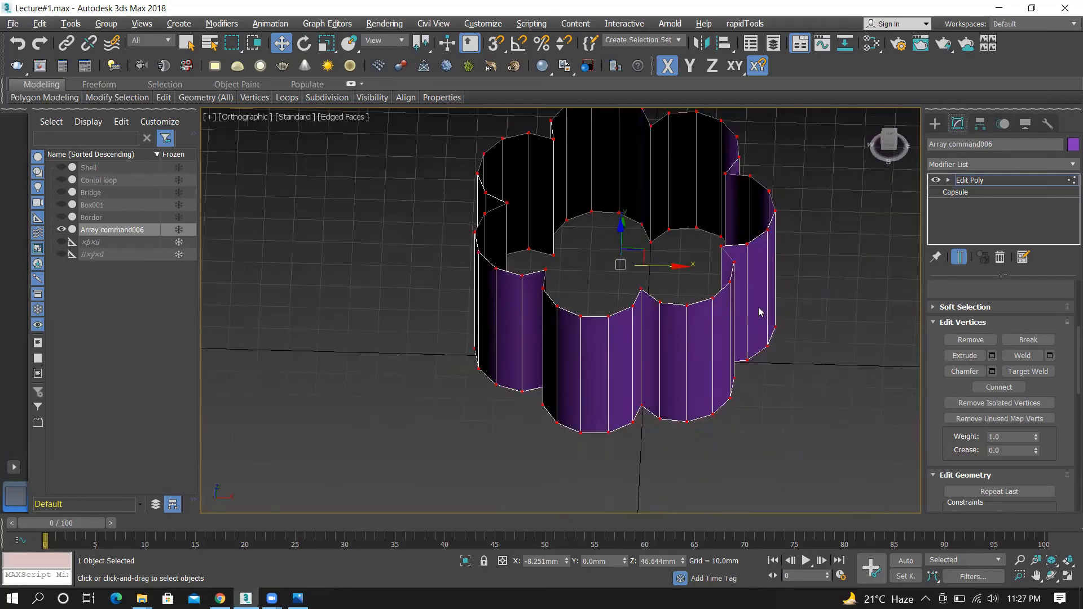
# Check the weld by selecting and nudging the top vertex where the two front walls meet
pyautogui.click(703, 262)
pyautogui.scroll(3, 744, 293)
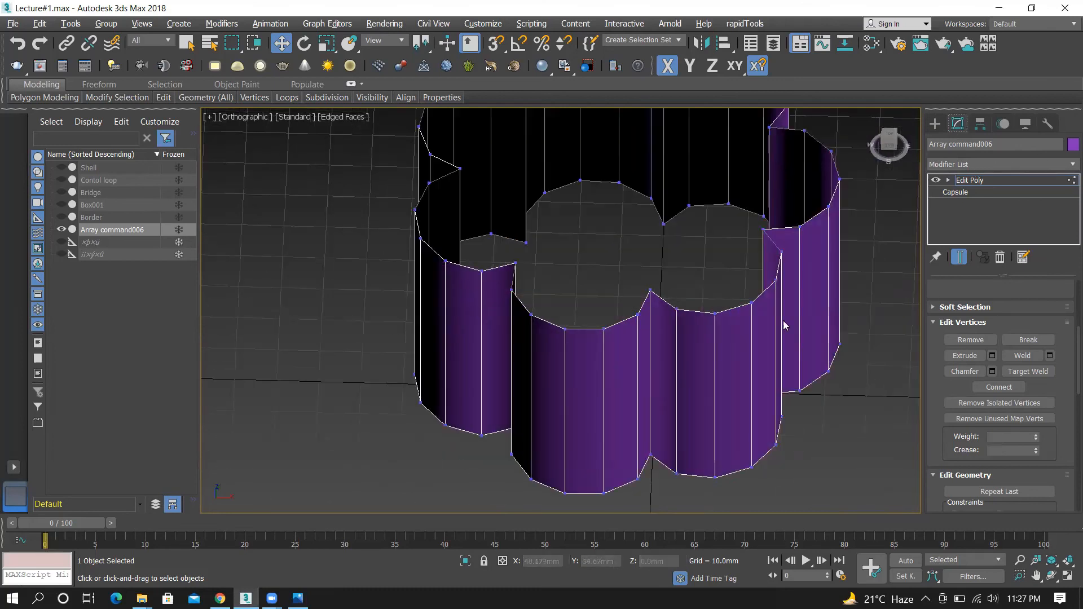
pyautogui.scroll(-3, 615, 292)
pyautogui.keyDown('alt'); pyautogui.moveTo(615, 292); pyautogui.dragTo(623, 283, button='middle'); pyautogui.keyUp('alt')
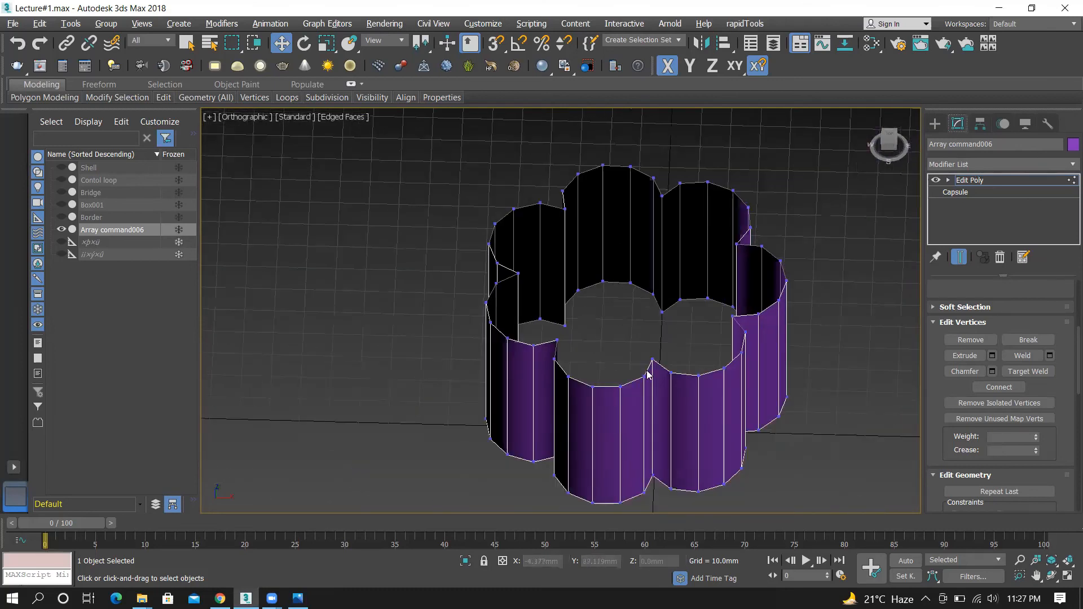
pyautogui.scroll(3, 647, 373)
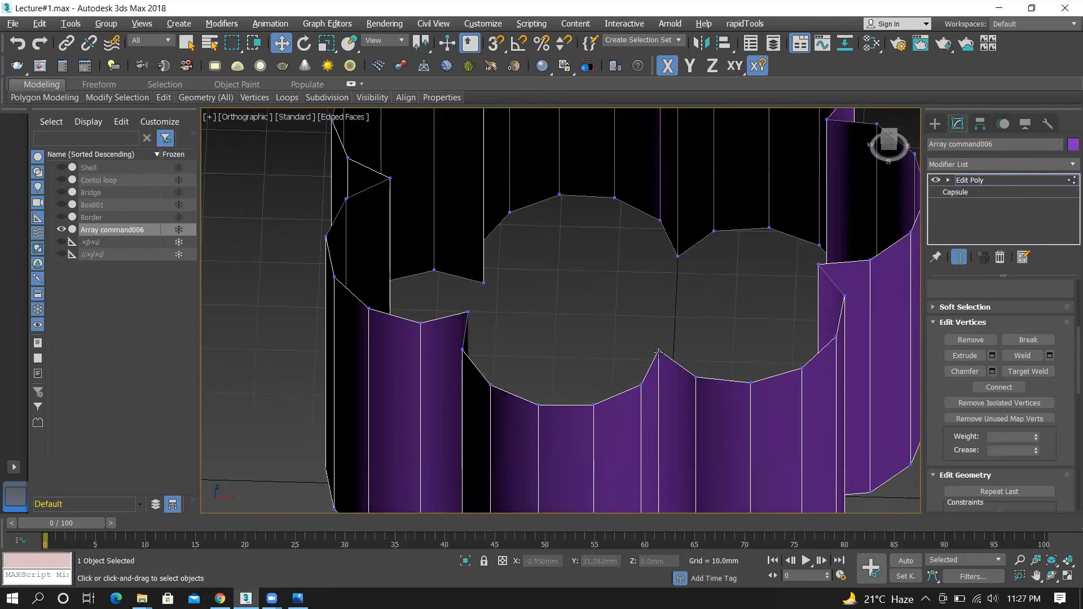
pyautogui.scroll(3, 658, 353)
pyautogui.click(660, 353)
pyautogui.moveTo(660, 352); pyautogui.dragTo(701, 343)
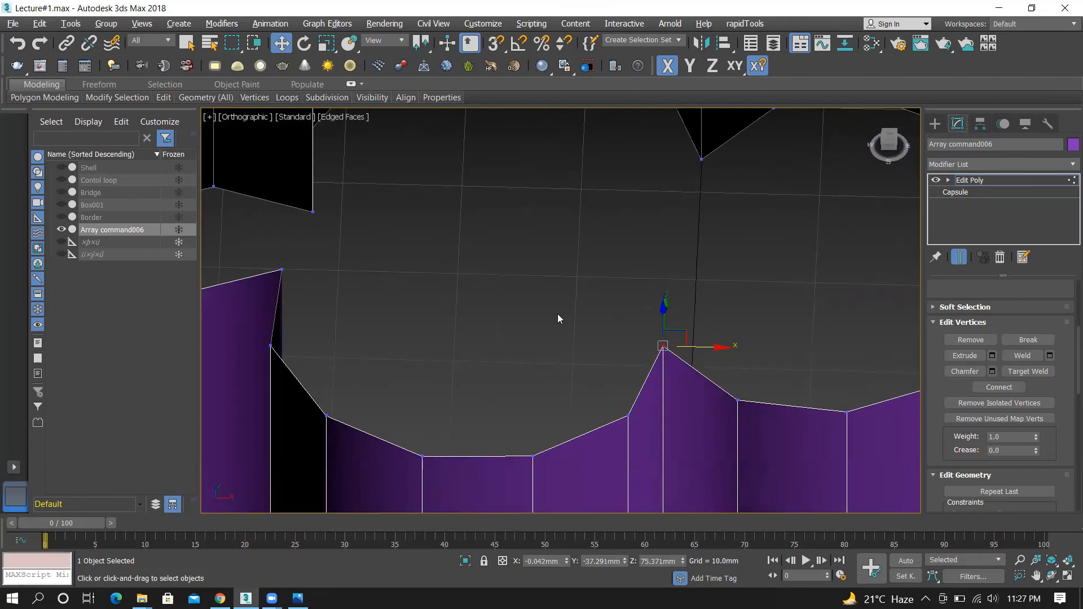
# Add a TurboSmooth modifier above Edit Poly on the ring and set its iterations to 2
pyautogui.scroll(-5, 692, 315)
pyautogui.scroll(-2, 695, 352)
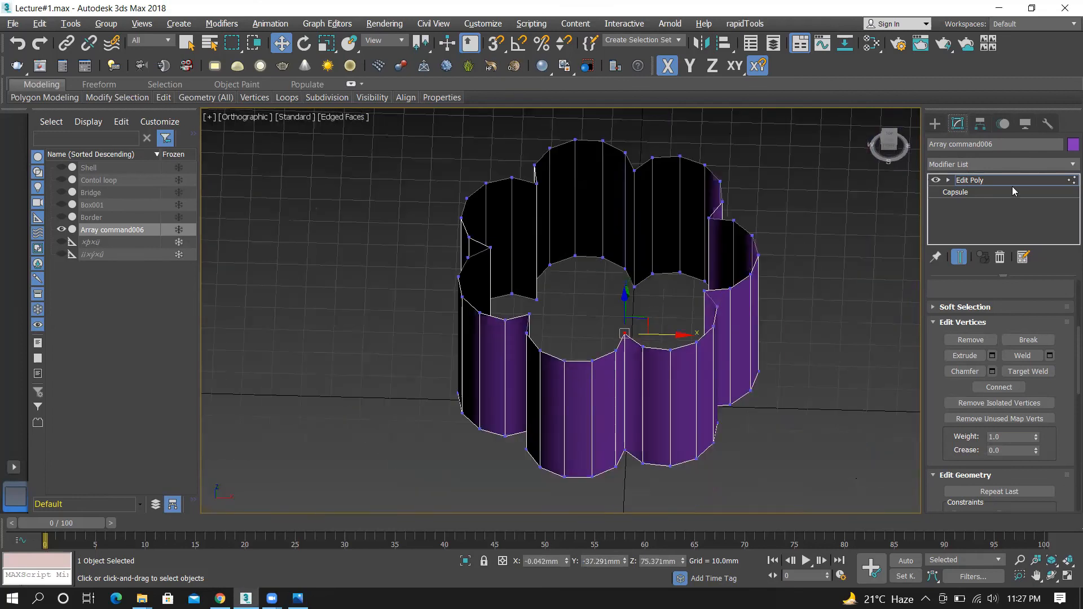
pyautogui.click(975, 165)
pyautogui.write('tu')
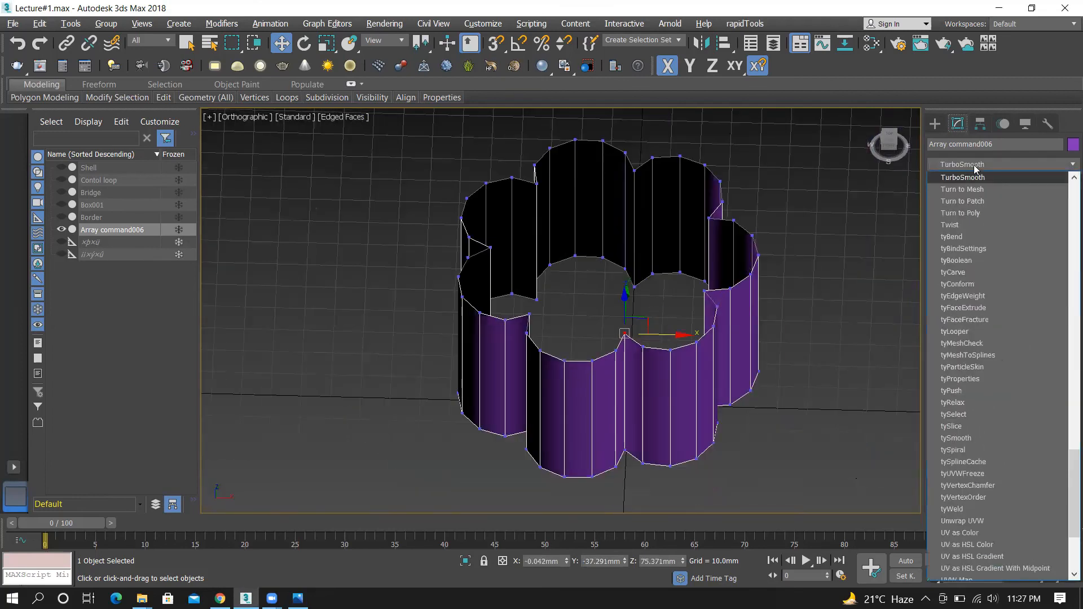
pyautogui.press('Return')
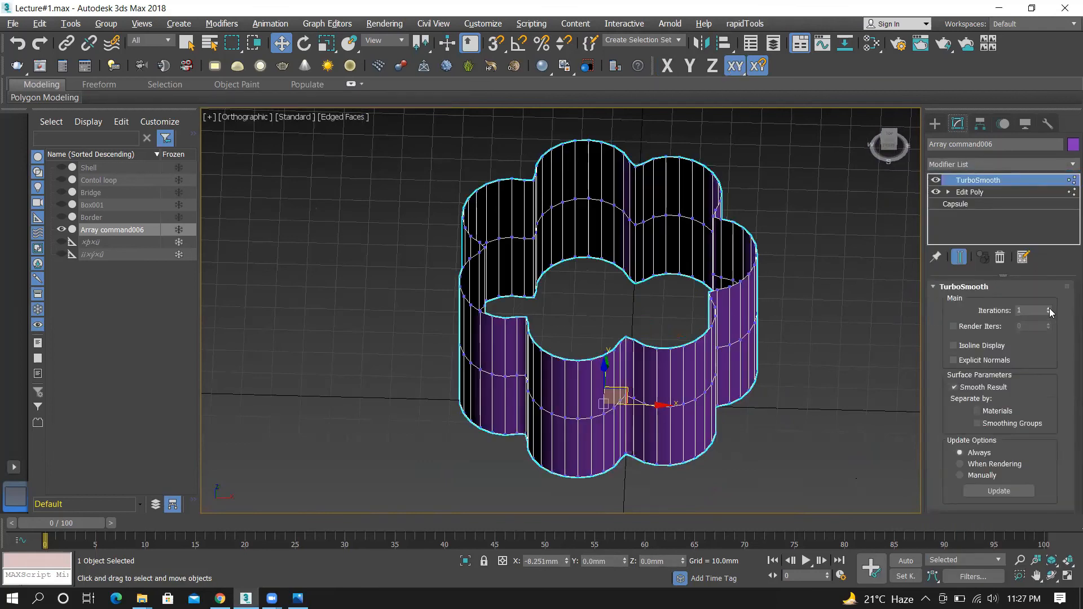
pyautogui.click(1049, 309)
# Deselect the ring, hide the edged faces and examine the smoothed walls and their junctions
pyautogui.click(814, 340)
pyautogui.press('F4')
pyautogui.moveTo(630, 361)
pyautogui.keyDown('alt'); pyautogui.mouseDown(button='middle')
pyautogui.moveTo(802, 295)
pyautogui.moveTo(640, 309)
pyautogui.moveTo(459, 290)
pyautogui.moveTo(361, 299)
pyautogui.moveTo(653, 300)
pyautogui.mouseUp(button='middle'); pyautogui.keyUp('alt')
pyautogui.moveTo(644, 256); pyautogui.dragTo(621, 210)
pyautogui.scroll(5, 623, 230)
pyautogui.moveTo(623, 254); pyautogui.dragTo(555, 300)
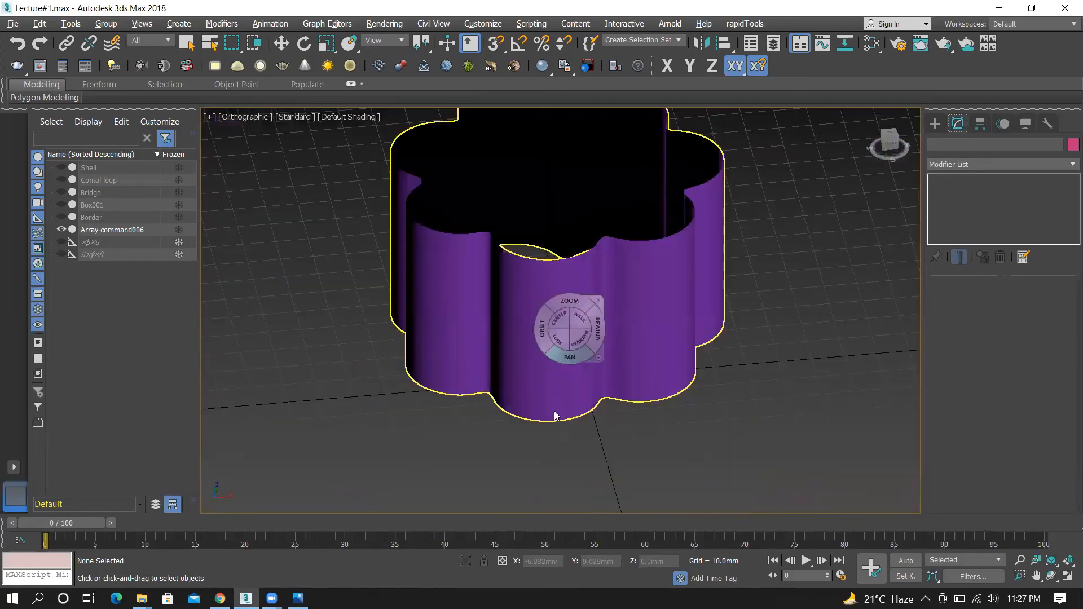
# Reselect the ring, show its edged faces again and delete the TurboSmooth modifier
pyautogui.click(594, 345)
pyautogui.press('w')
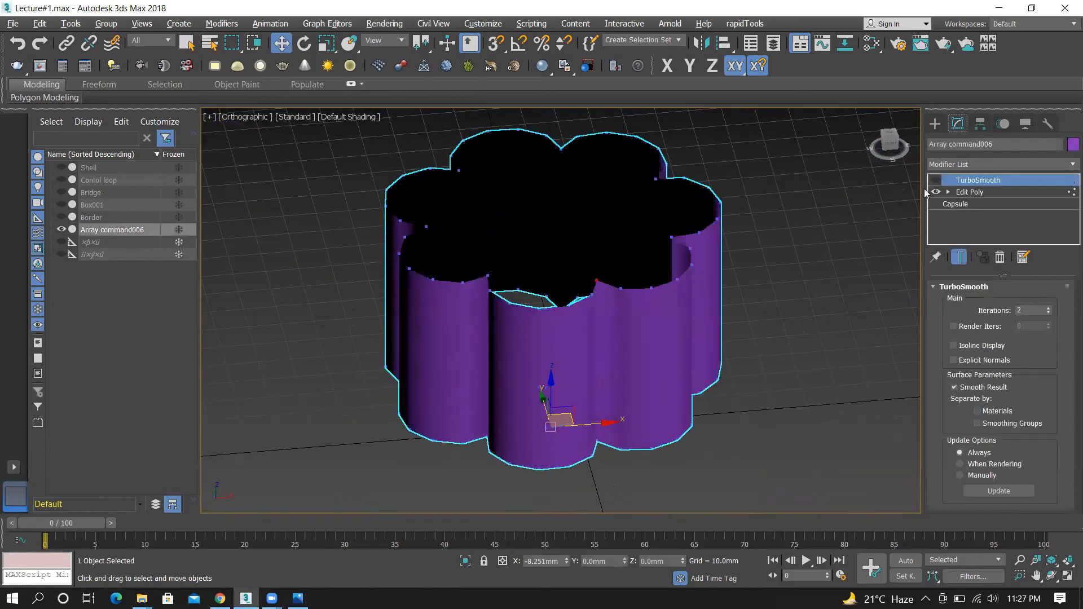
pyautogui.press('F4')
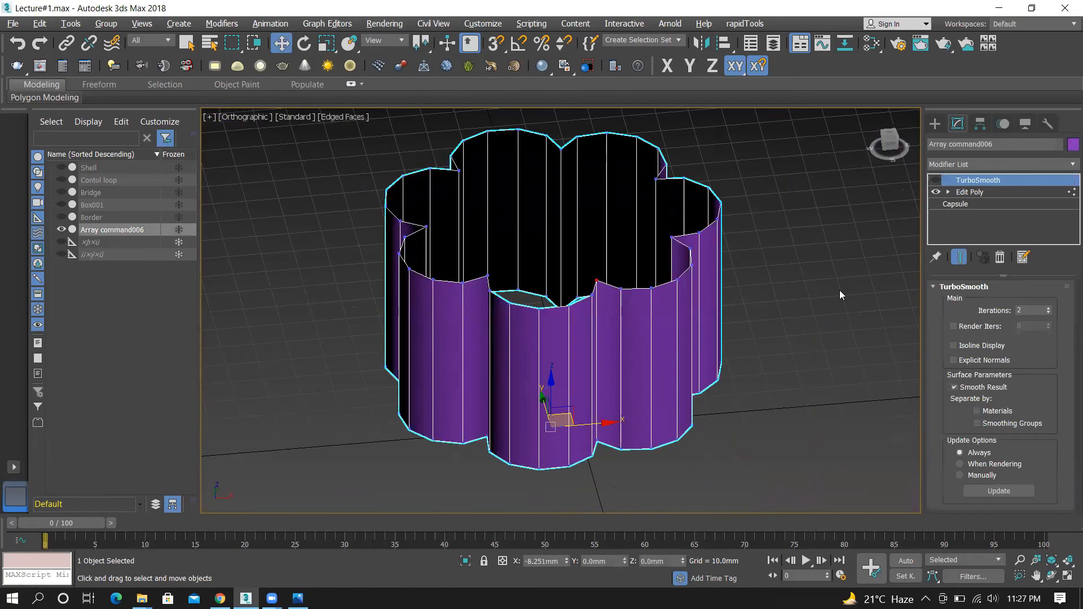
pyautogui.rightClick(964, 180)
pyautogui.click(939, 201)
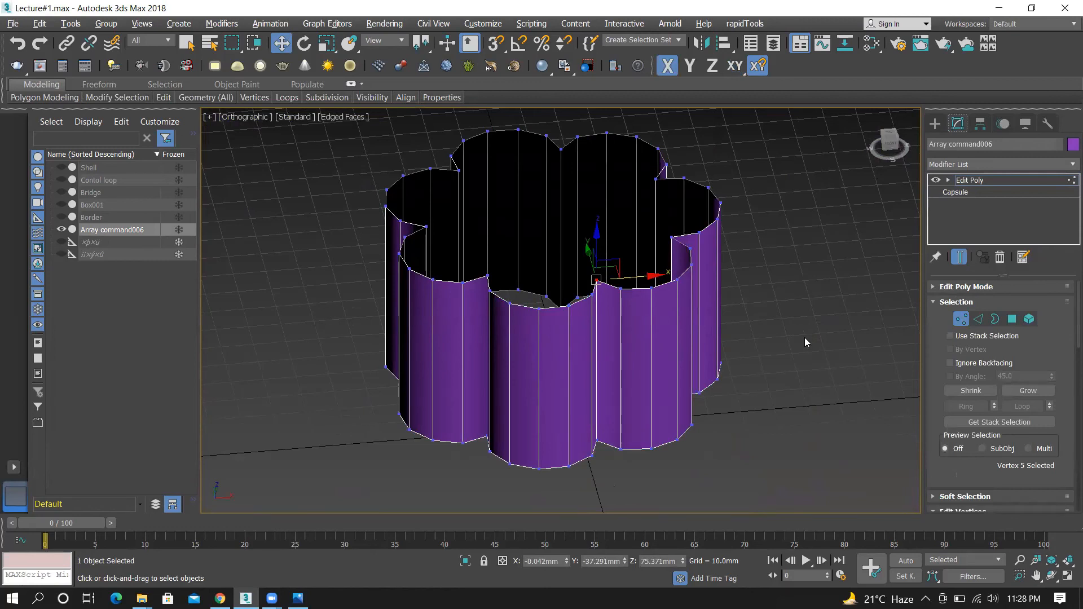
# Clear the vertex selection, leave Vertex mode and show the Standard Primitives available for creation
pyautogui.scroll(-3, 468, 364)
pyautogui.click(703, 307)
pyautogui.click(934, 124)
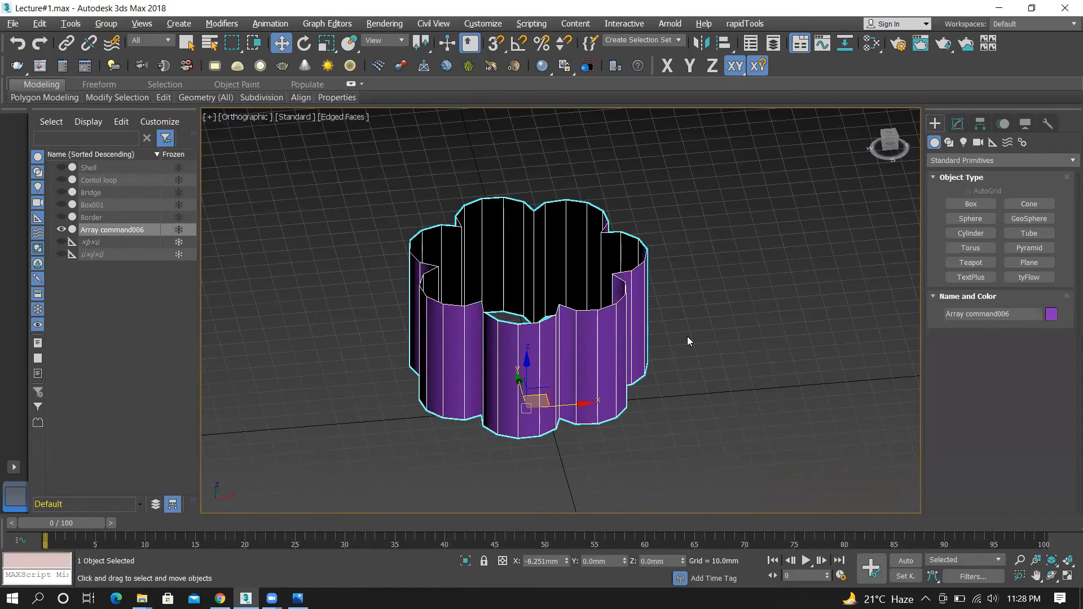
pyautogui.scroll(-3, 621, 378)
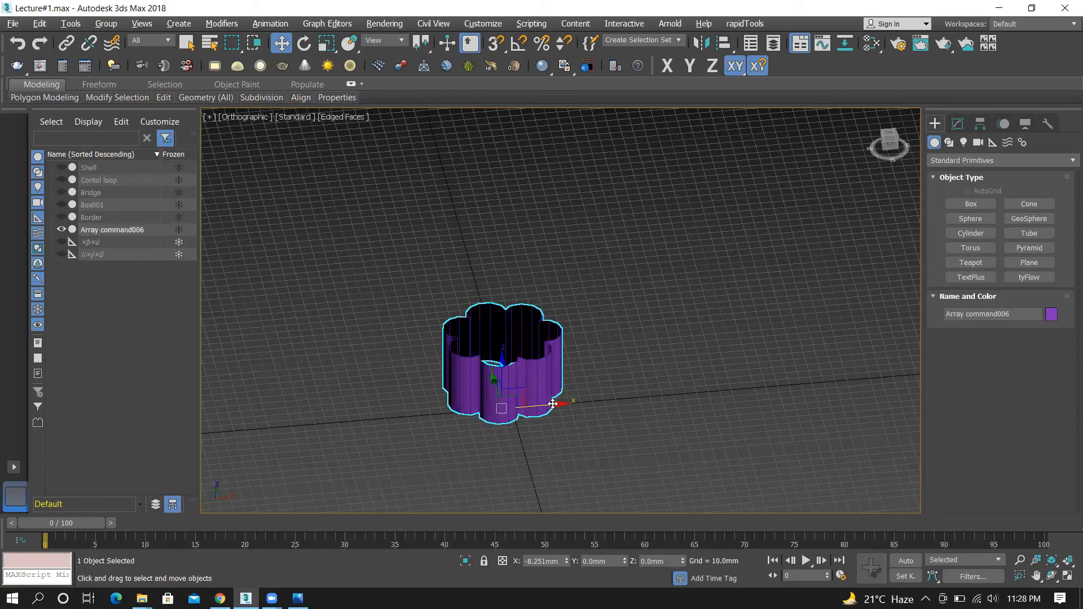
# Clone the flower-shaped ring along X as two independent copies spaced about 110 mm apart
pyautogui.moveTo(553, 404)
pyautogui.keyDown('shift'); pyautogui.mouseDown()
pyautogui.moveTo(695, 394)
pyautogui.moveTo(680, 389)
pyautogui.mouseUp(); pyautogui.keyUp('shift')
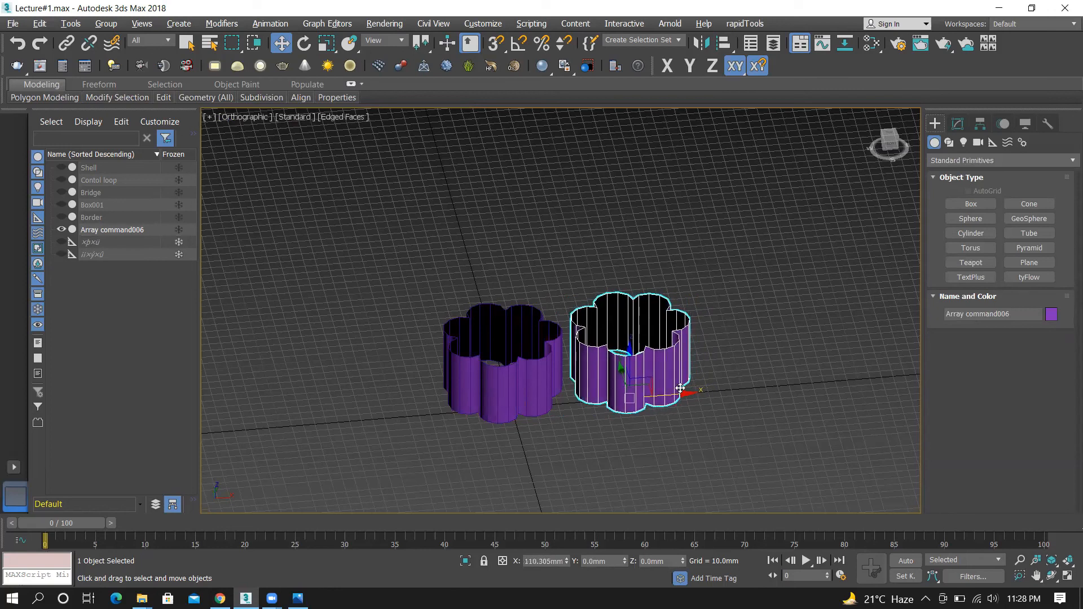
pyautogui.keyDown('shift'); pyautogui.moveTo(680, 388); pyautogui.dragTo(673, 389); pyautogui.keyUp('shift')
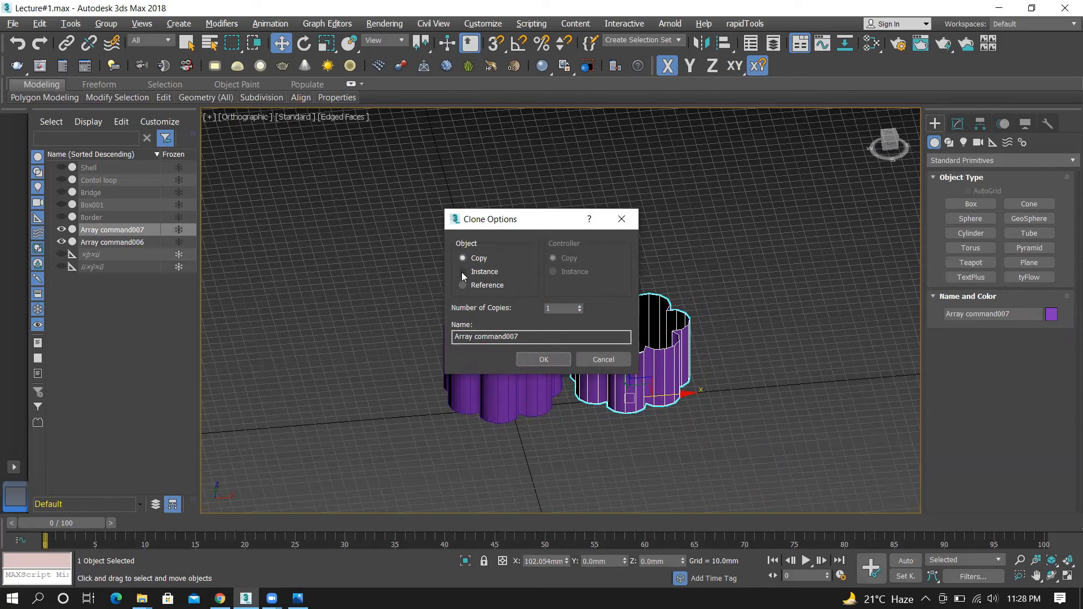
pyautogui.moveTo(581, 305); pyautogui.dragTo(588, 264)
pyautogui.click(543, 359)
pyautogui.scroll(-3, 672, 207)
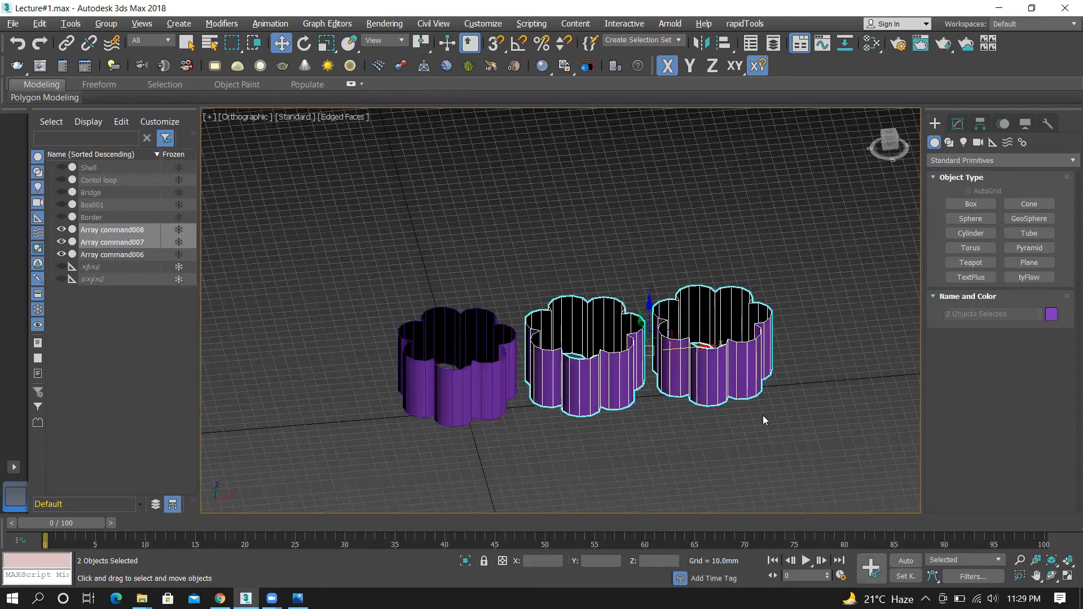
# Delete both ring copies and select the original ring again
pyautogui.moveTo(587, 253); pyautogui.dragTo(710, 389)
pyautogui.press('Delete')
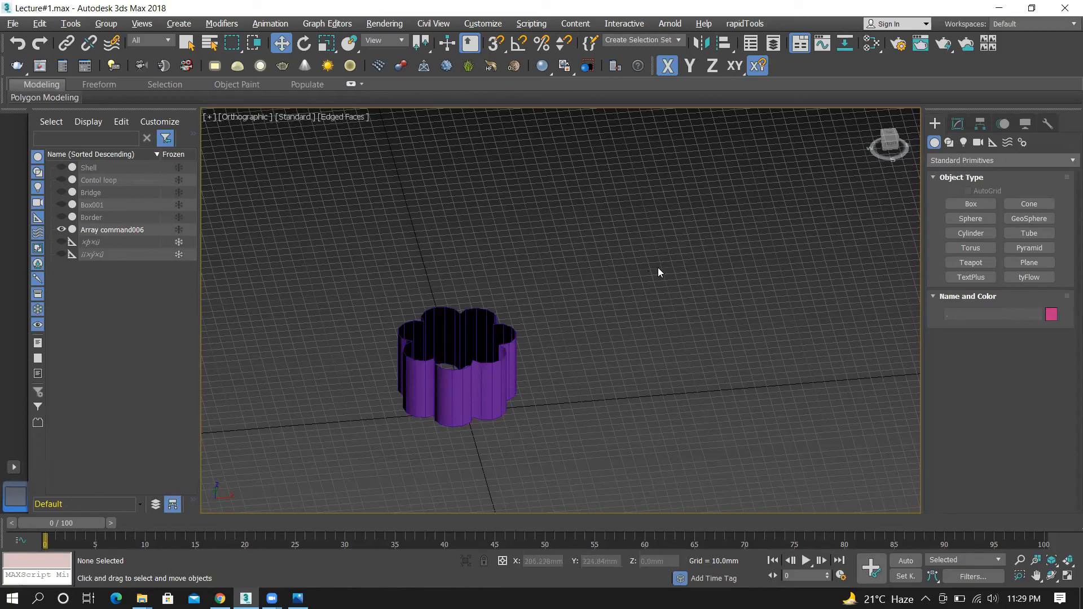
pyautogui.scroll(-2, 658, 268)
pyautogui.scroll(4, 515, 348)
pyautogui.click(553, 341)
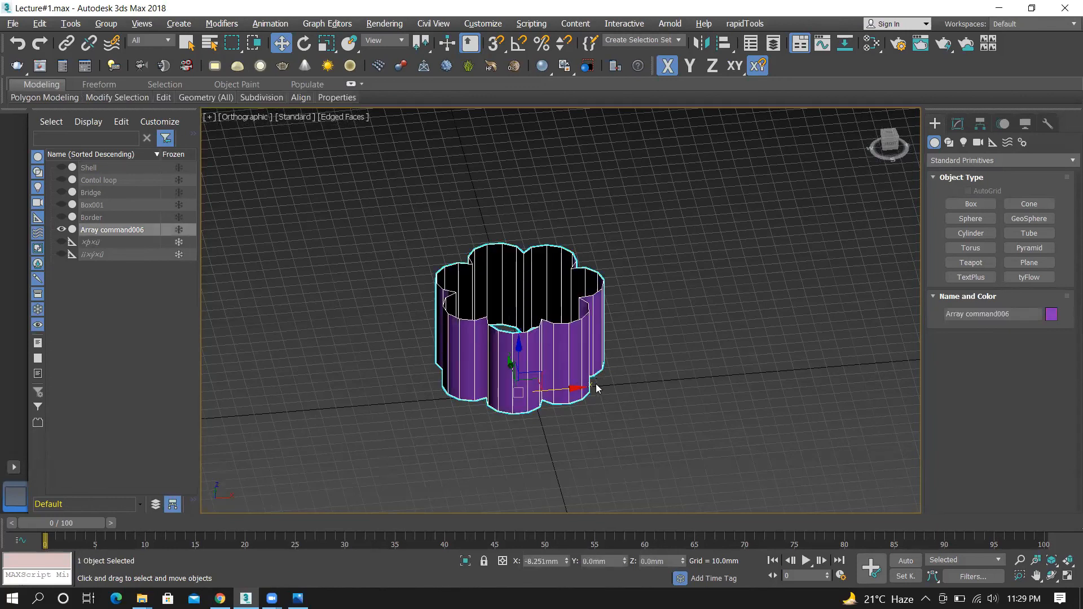
# Clone the original ring along X as two independent copies spaced about 113 mm apart
pyautogui.click(650, 339)
pyautogui.click(569, 350)
pyautogui.keyDown('shift'); pyautogui.moveTo(563, 389); pyautogui.dragTo(746, 373); pyautogui.keyUp('shift')
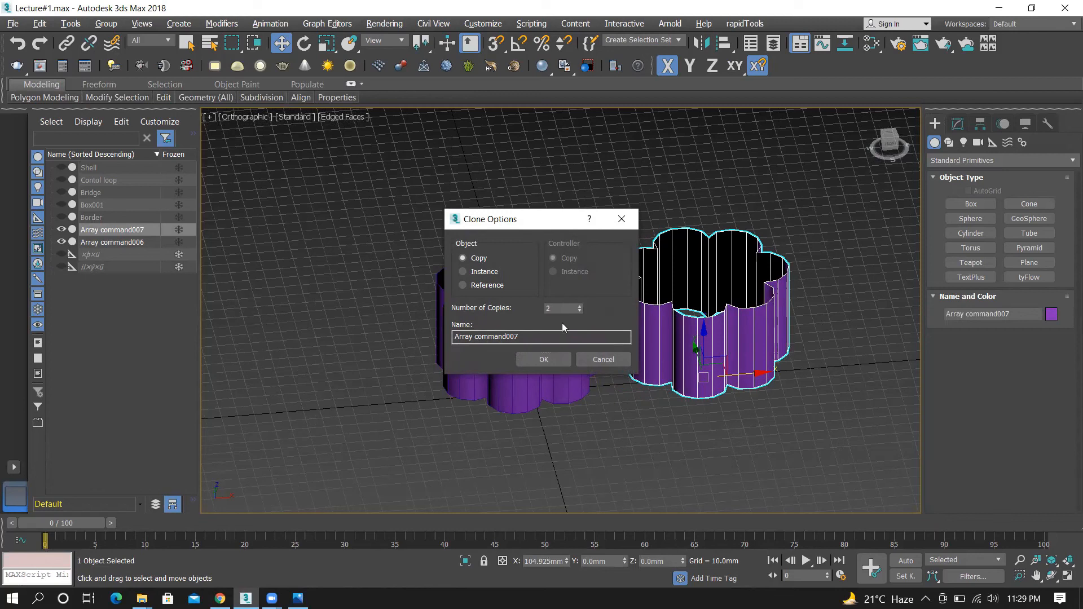
pyautogui.click(579, 305)
pyautogui.click(538, 360)
pyautogui.scroll(-5, 472, 382)
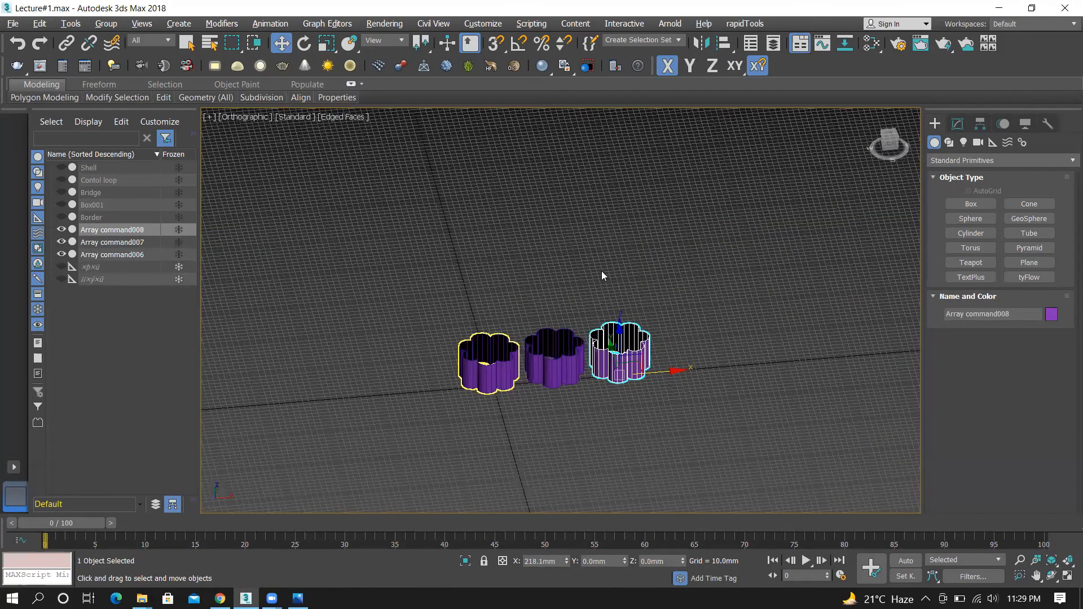
# Select the two newly cloned rings together and delete them
pyautogui.scroll(4, 571, 307)
pyautogui.moveTo(580, 236); pyautogui.dragTo(718, 427)
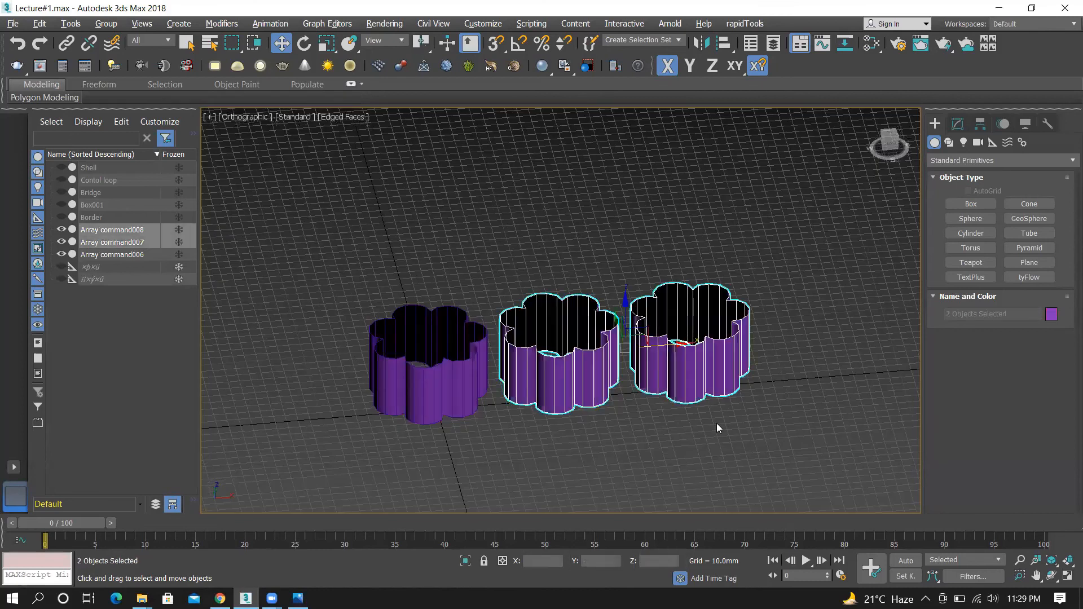
pyautogui.press('Delete')
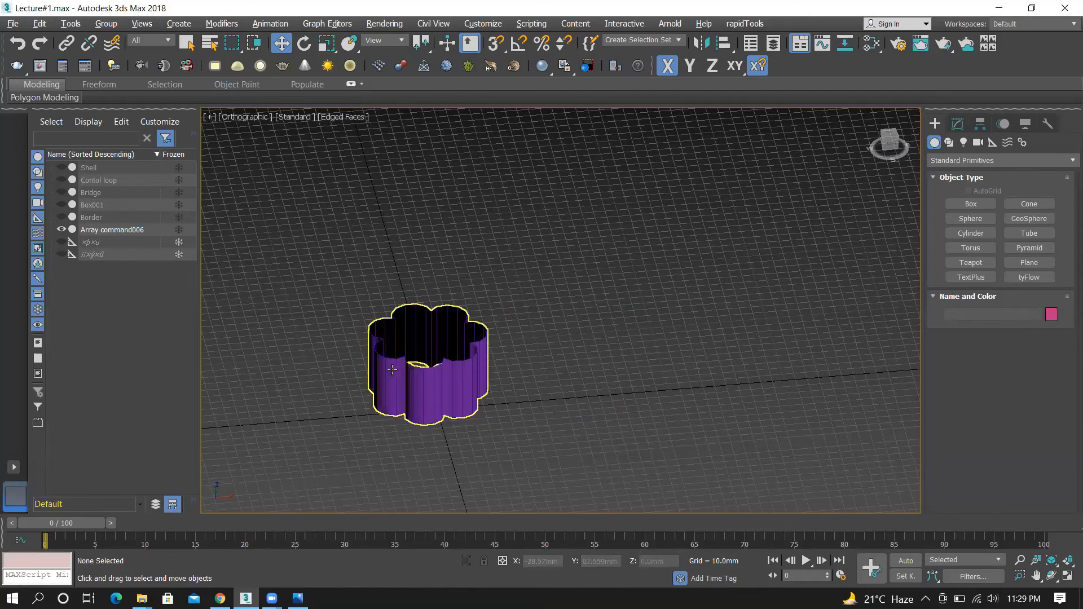
pyautogui.click(398, 401)
pyautogui.keyDown('shift'); pyautogui.moveTo(460, 408); pyautogui.dragTo(582, 394); pyautogui.keyUp('shift')
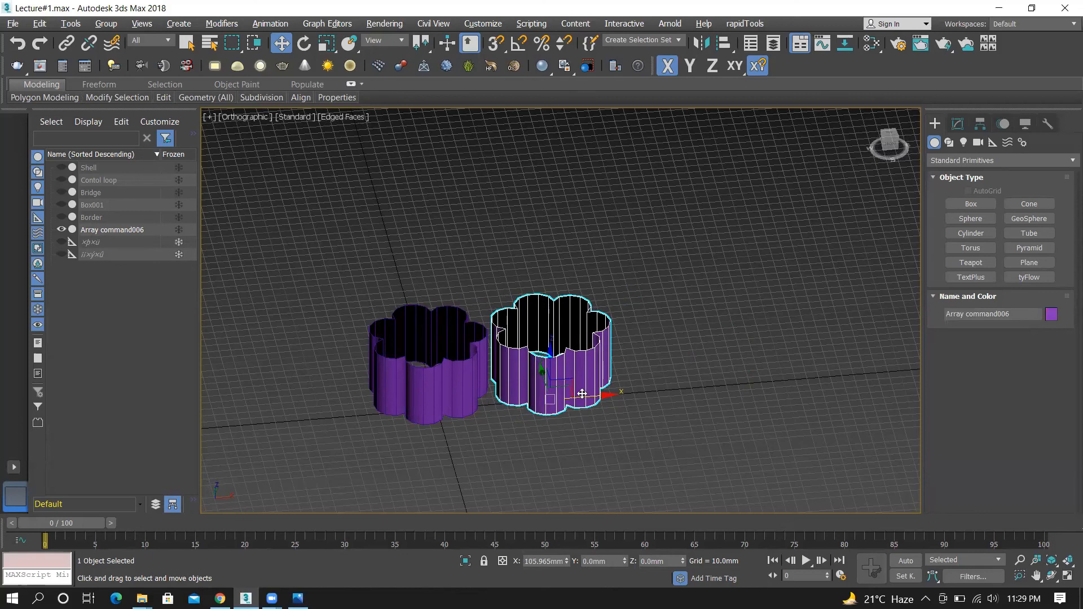
pyautogui.keyDown('shift'); pyautogui.moveTo(582, 394); pyautogui.dragTo(585, 396); pyautogui.keyUp('shift')
pyautogui.click(602, 359)
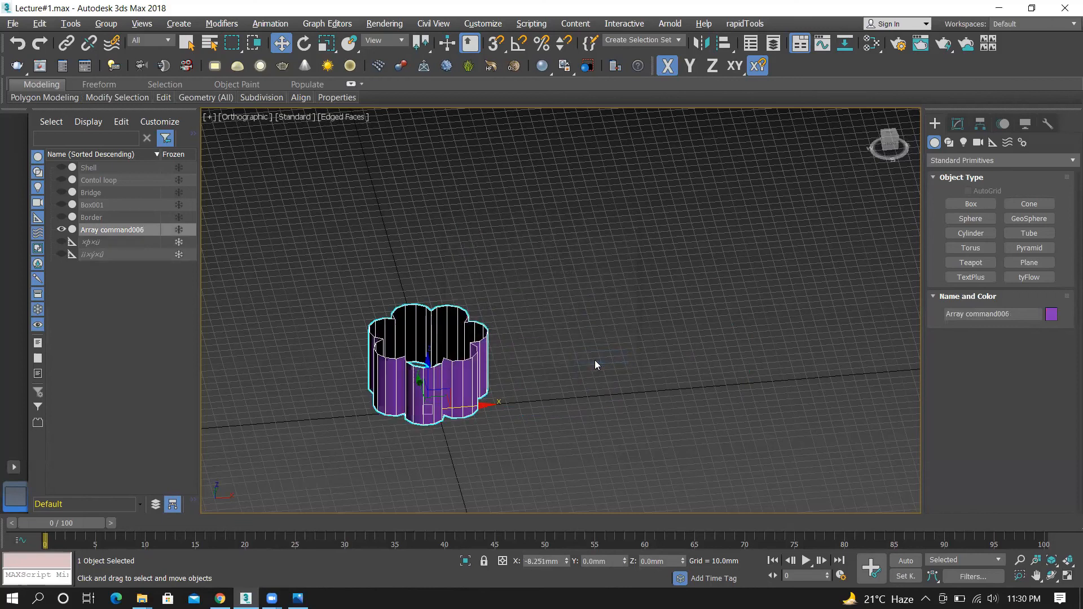
pyautogui.click(567, 346)
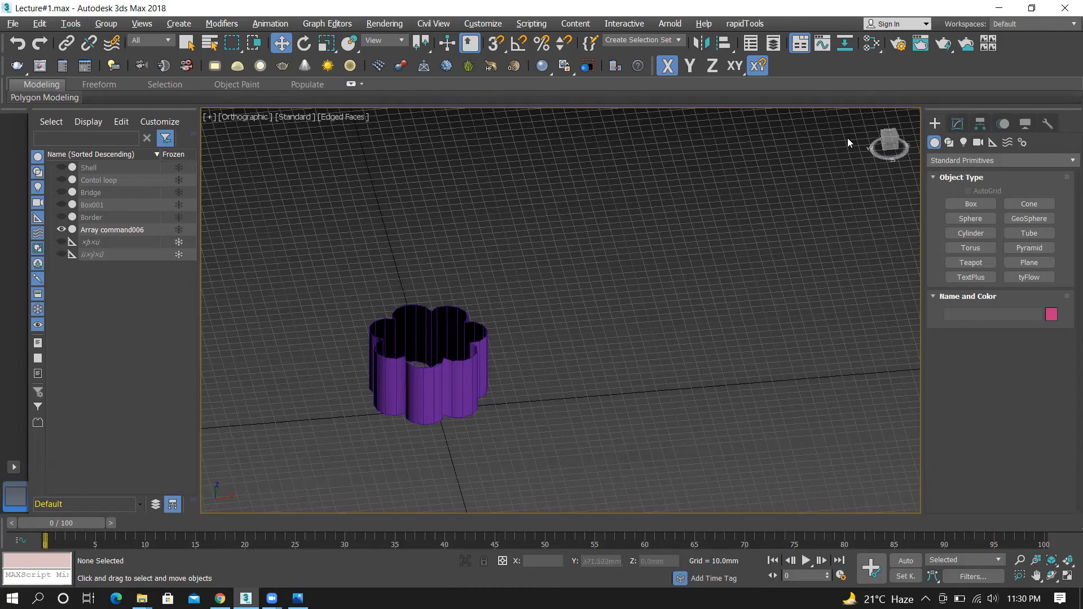
# Switch to the Top view, select the ring and reset its X position to 0 mm
pyautogui.click(890, 135)
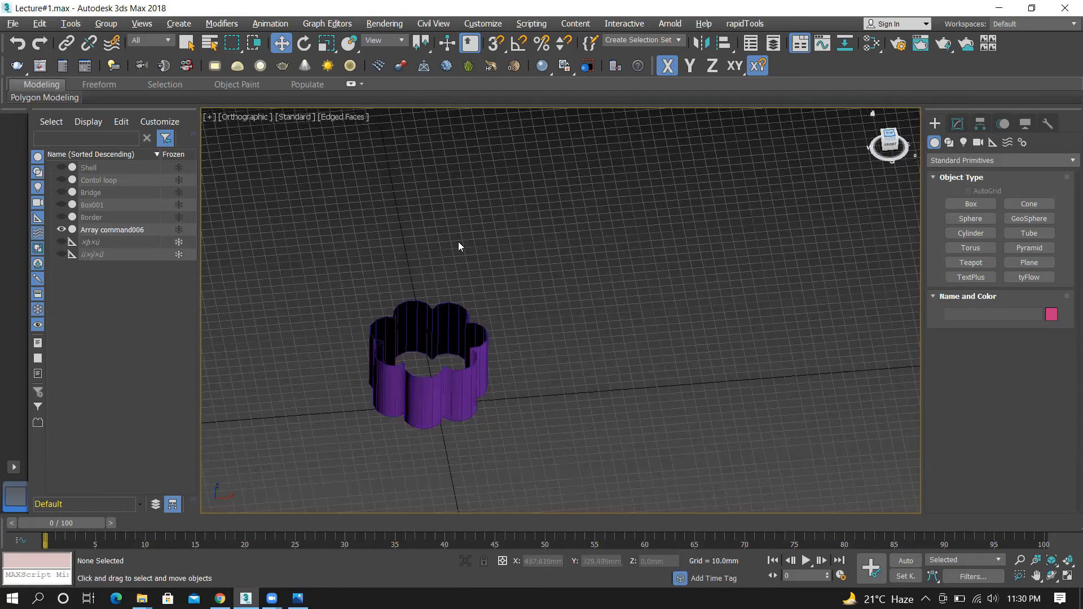
pyautogui.scroll(-2, 460, 254)
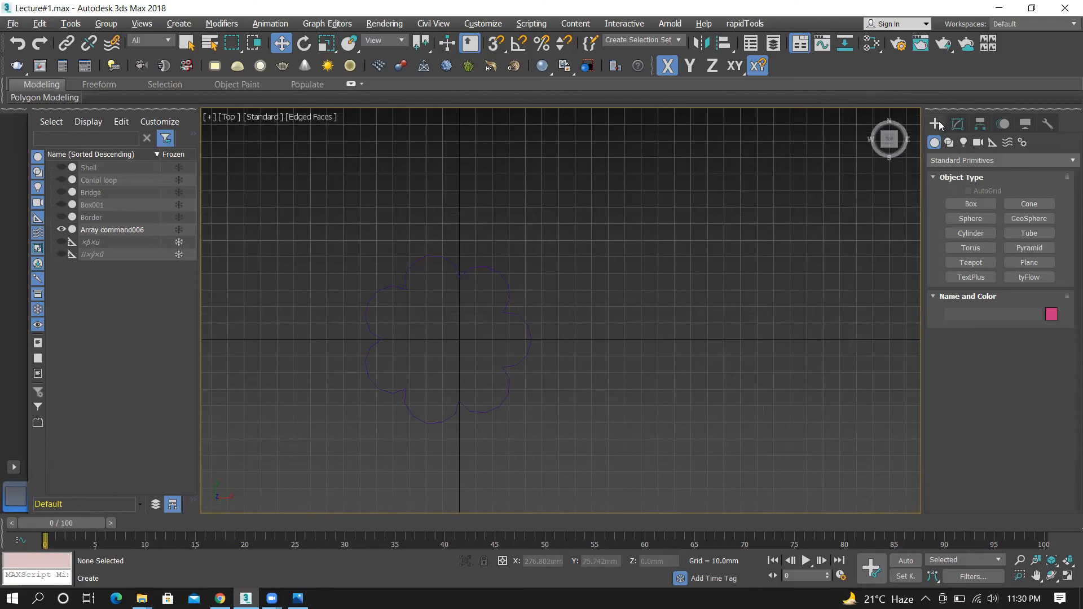
pyautogui.scroll(-2, 484, 243)
pyautogui.scroll(2, 466, 264)
pyautogui.moveTo(368, 227); pyautogui.dragTo(527, 382)
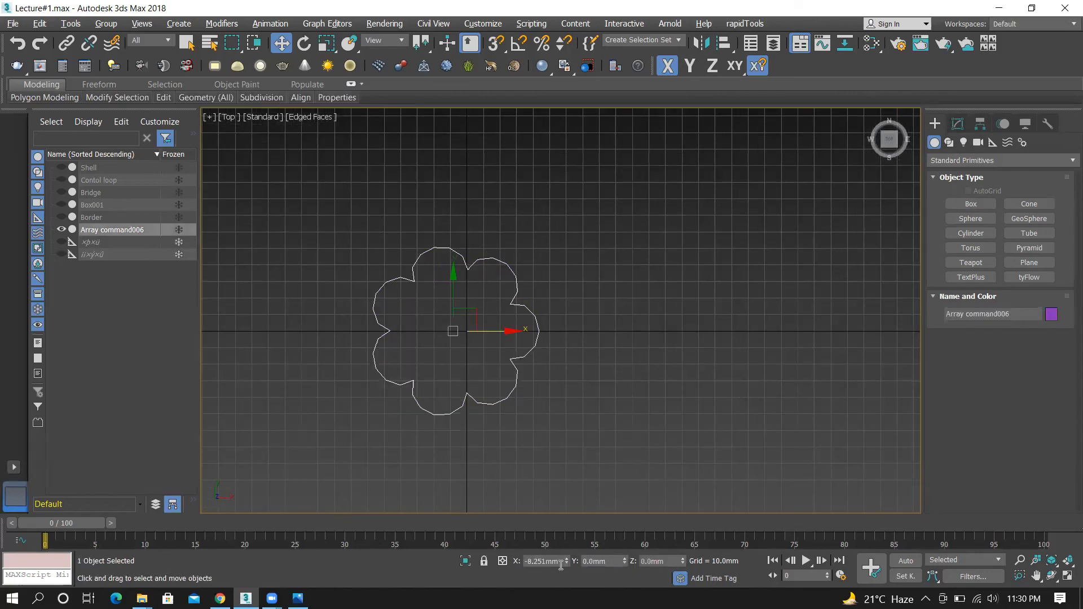
pyautogui.rightClick(566, 561)
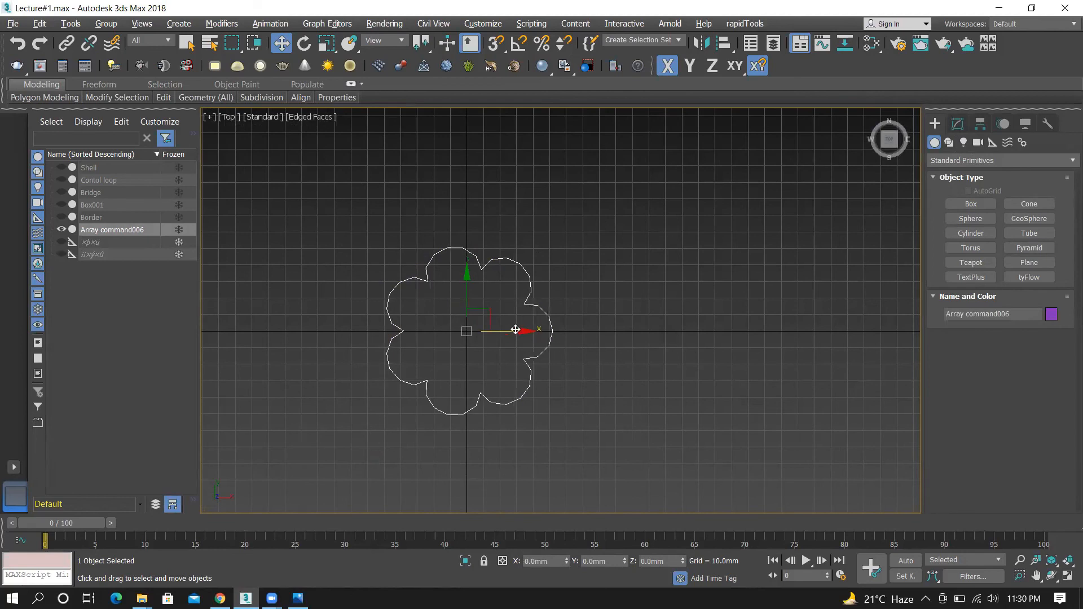
# Clone the centred ring along X as one copy about 112 mm away, using the Copy option, and view both at an angle
pyautogui.moveTo(509, 331); pyautogui.dragTo(687, 335)
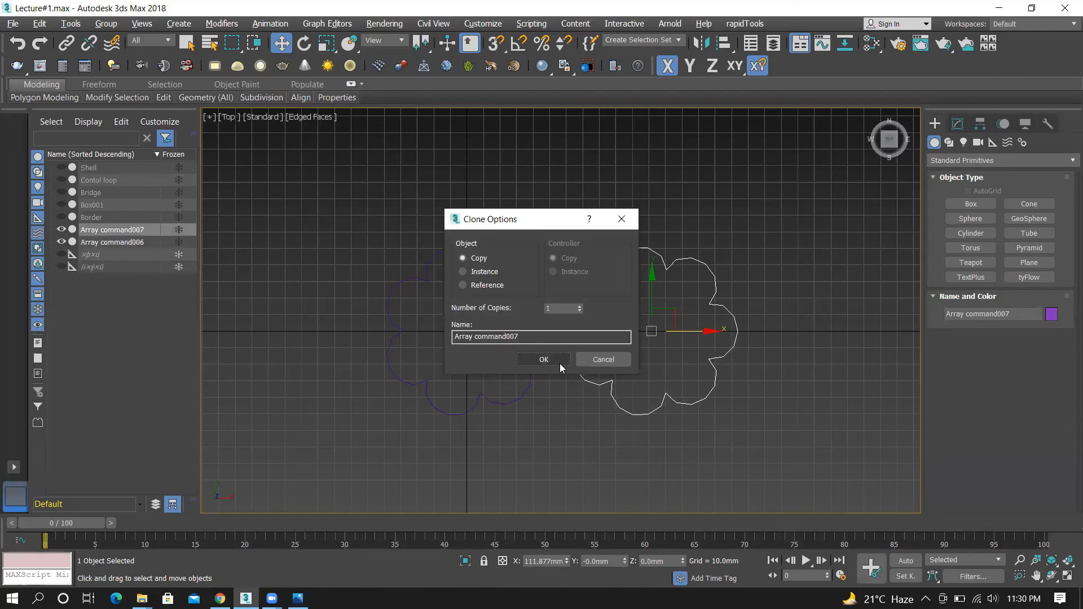
pyautogui.click(560, 365)
pyautogui.hotkey('shift', 'w')
pyautogui.moveTo(510, 372); pyautogui.dragTo(476, 416)
pyautogui.press('w')
pyautogui.scroll(4, 556, 331)
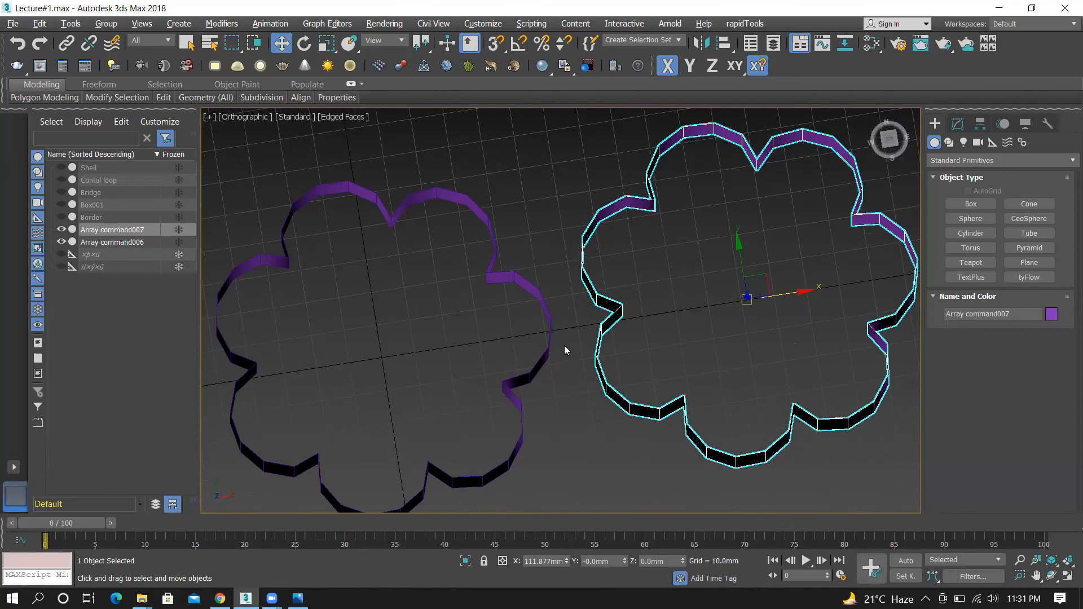
pyautogui.scroll(-3, 564, 346)
pyautogui.click(637, 339)
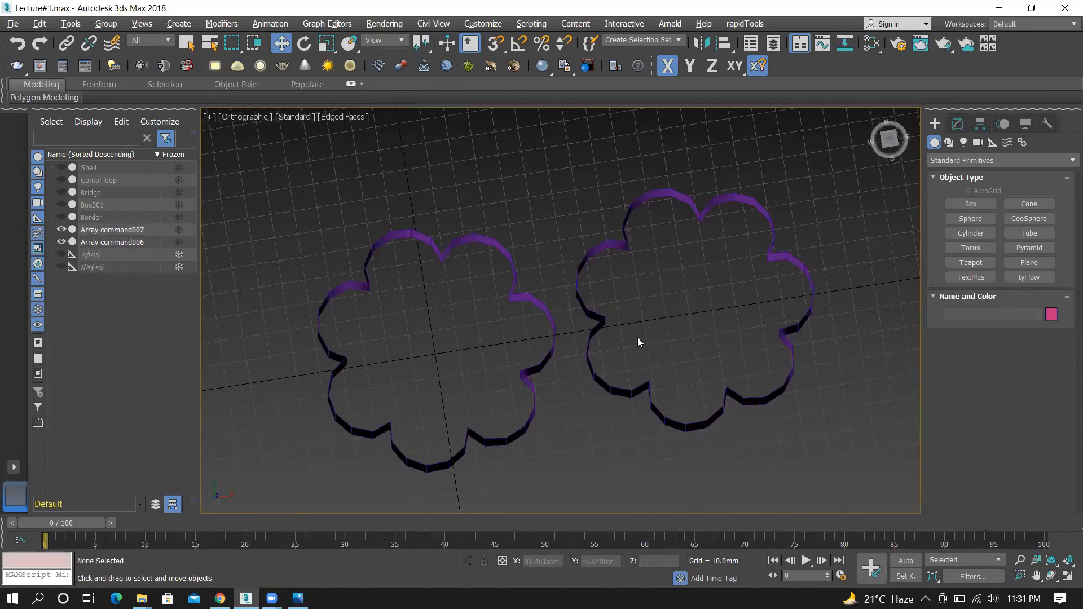
pyautogui.scroll(-3, 622, 342)
pyautogui.moveTo(591, 248); pyautogui.dragTo(653, 294)
pyautogui.click(627, 296)
pyautogui.click(628, 293)
pyautogui.moveTo(583, 227); pyautogui.dragTo(650, 302)
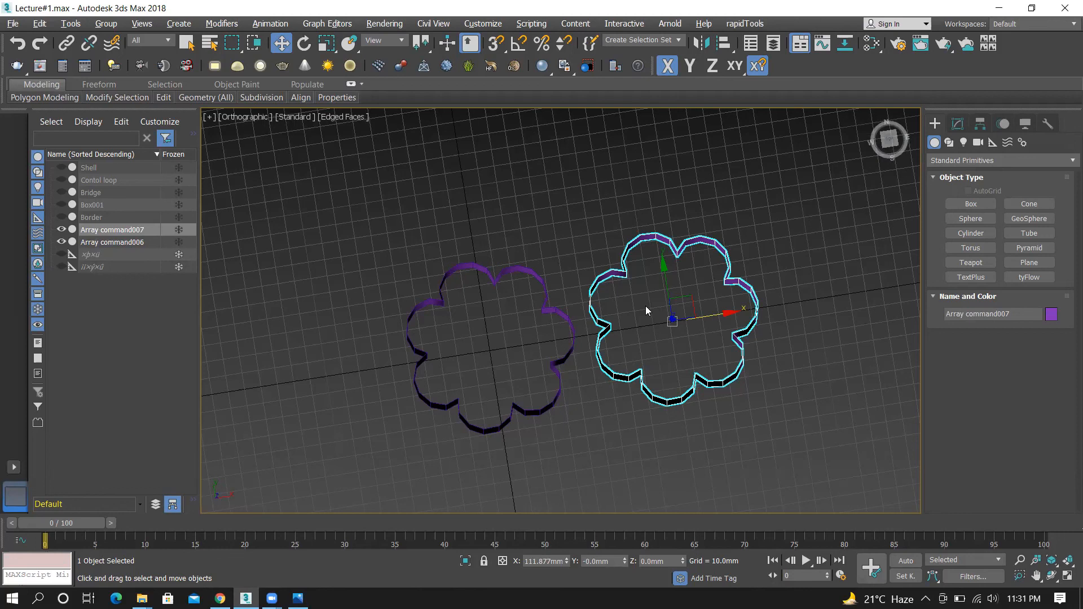
# Switch to Photos to examine the image of the five 3D modelling stages, and return to 3ds Max
pyautogui.click(298, 598)
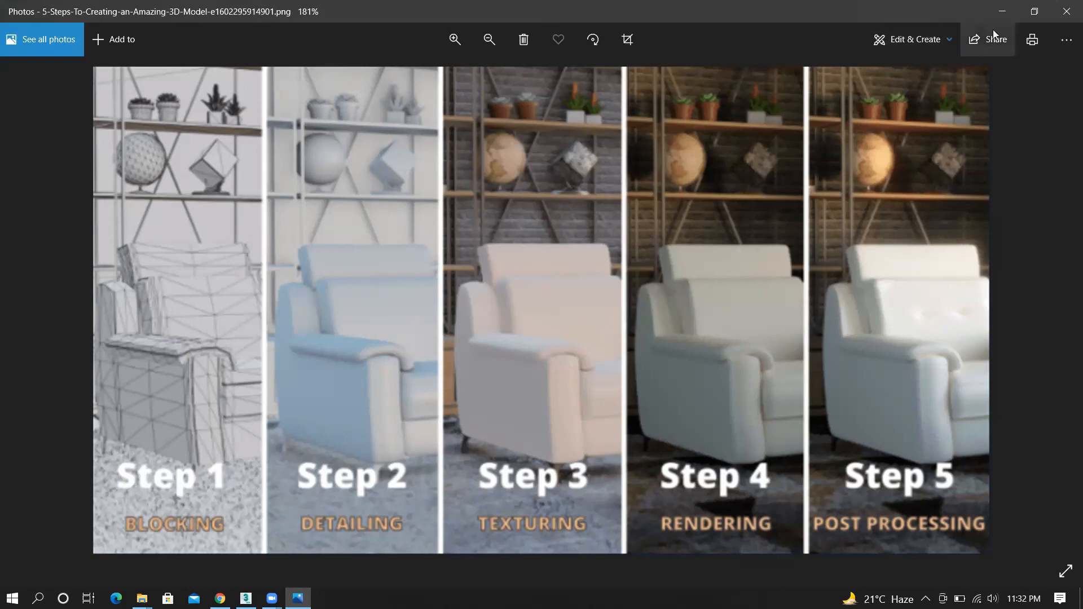
pyautogui.click(1002, 11)
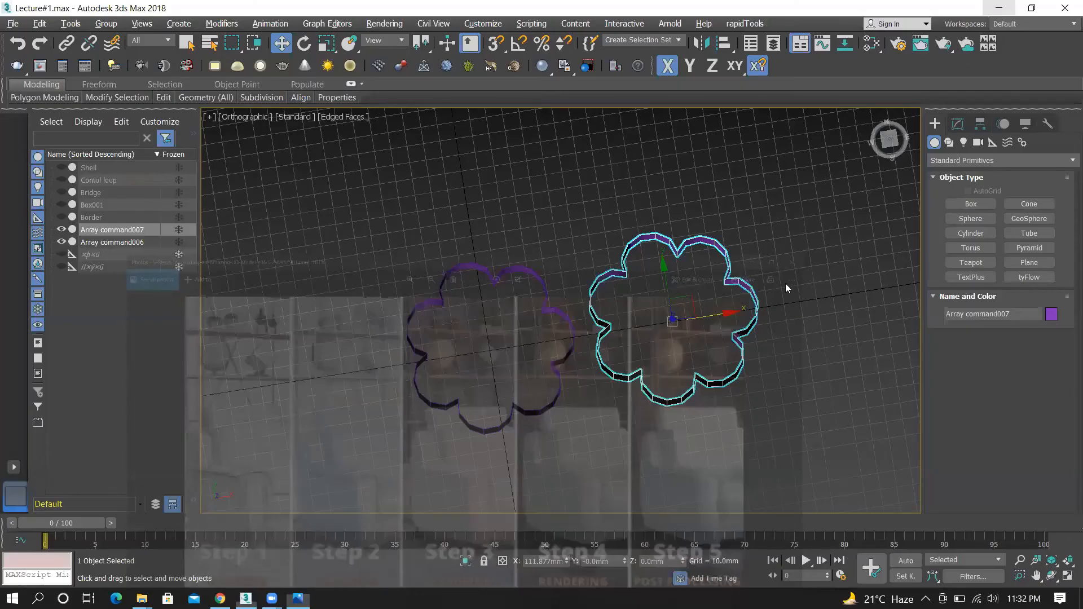
pyautogui.scroll(-5, 525, 296)
pyautogui.scroll(5, 556, 288)
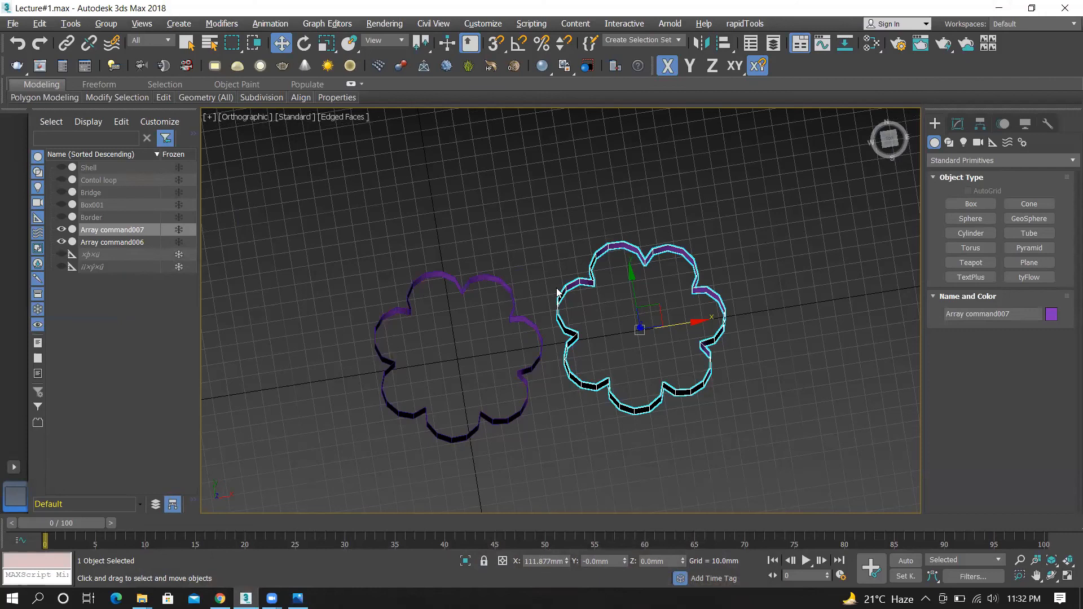
pyautogui.moveTo(613, 205); pyautogui.dragTo(649, 291)
pyautogui.click(661, 291)
pyautogui.moveTo(644, 209); pyautogui.dragTo(665, 265)
pyautogui.click(660, 292)
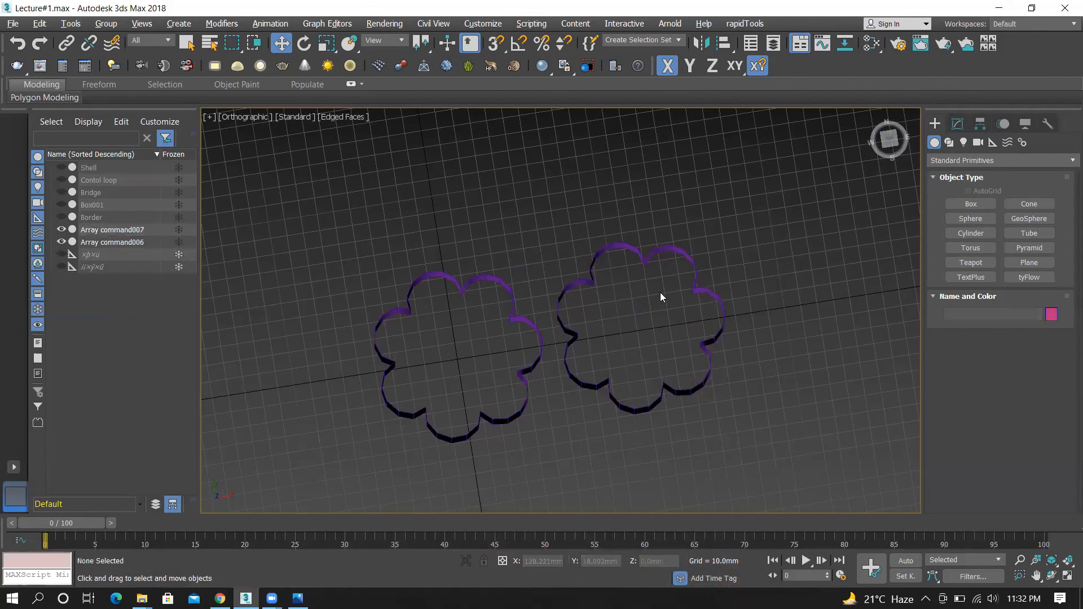
pyautogui.moveTo(637, 228); pyautogui.dragTo(663, 296)
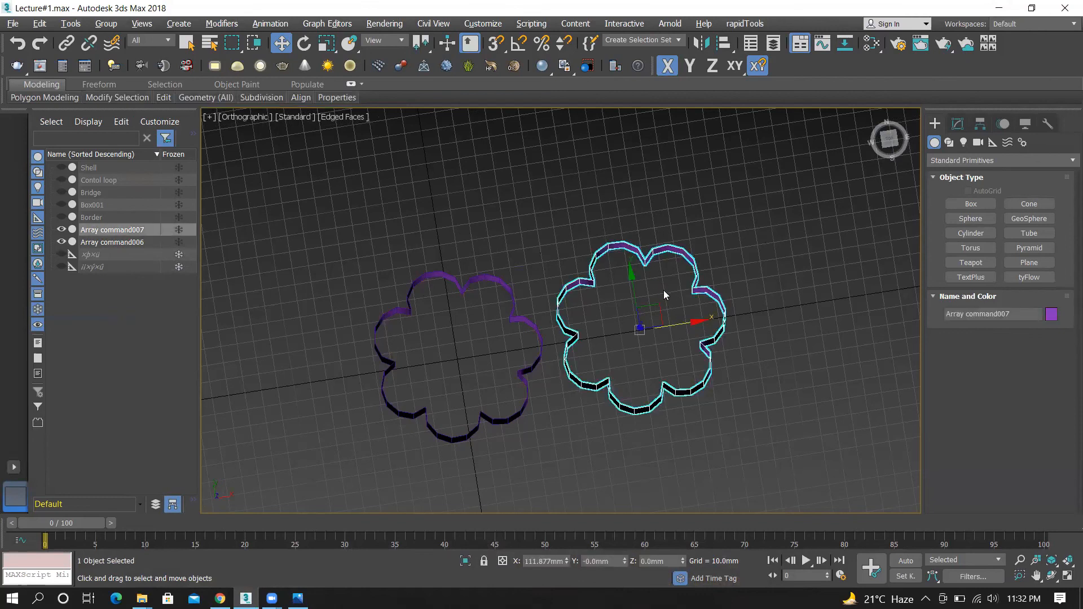
pyautogui.click(663, 290)
pyautogui.moveTo(632, 233); pyautogui.dragTo(662, 296)
pyautogui.click(662, 295)
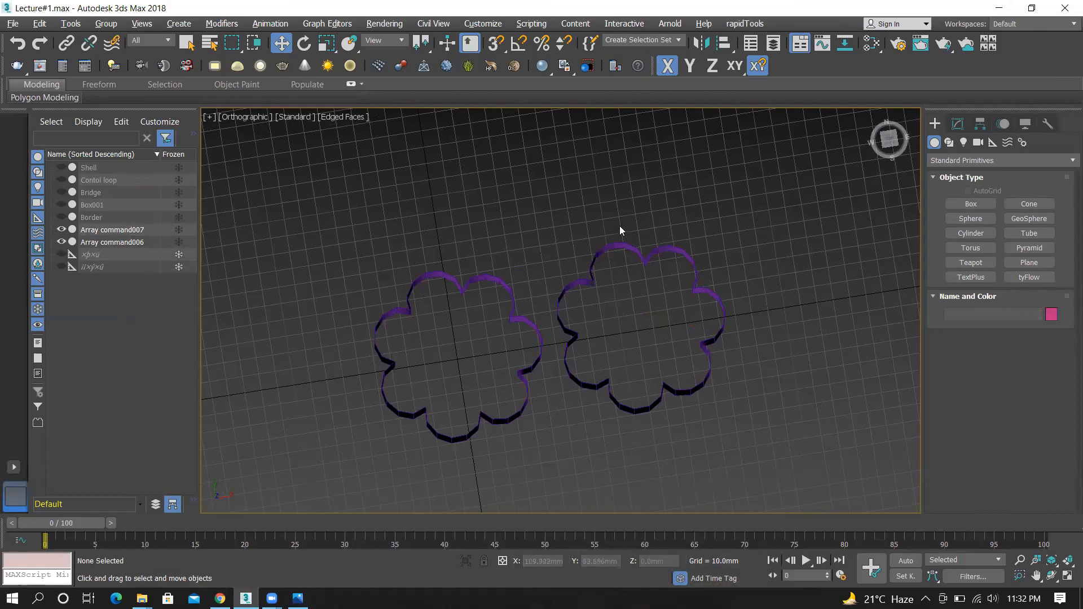
# Select both flower-shaped rings and delete them from the scene
pyautogui.hotkey('ctrl', 'a')
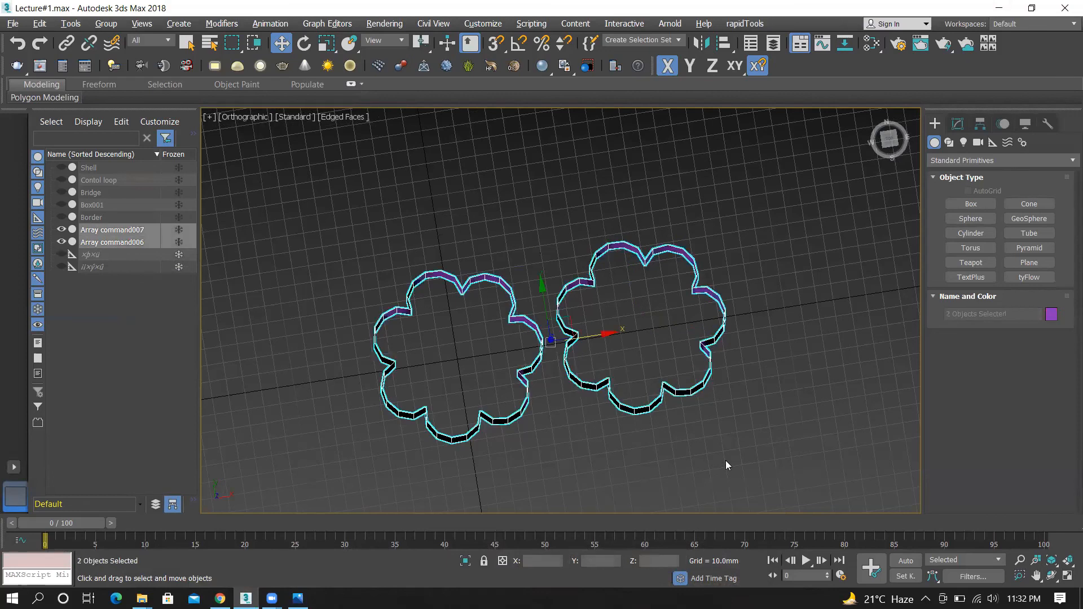
pyautogui.press('Delete')
pyautogui.keyDown('alt'); pyautogui.moveTo(571, 375); pyautogui.dragTo(625, 332, button='middle'); pyautogui.keyUp('alt')
pyautogui.press('w')
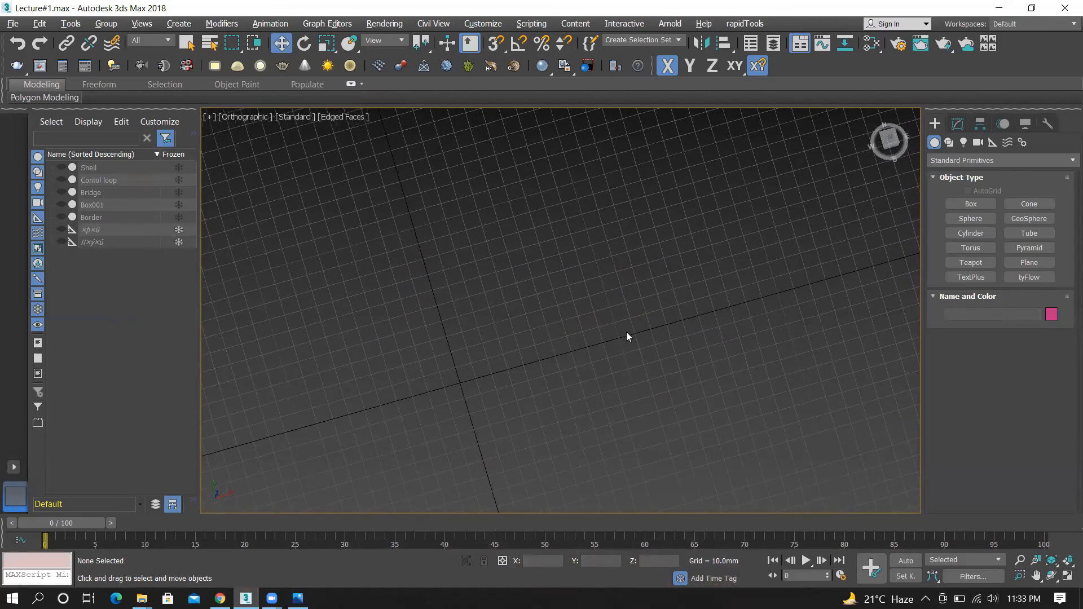
pyautogui.scroll(-2, 662, 280)
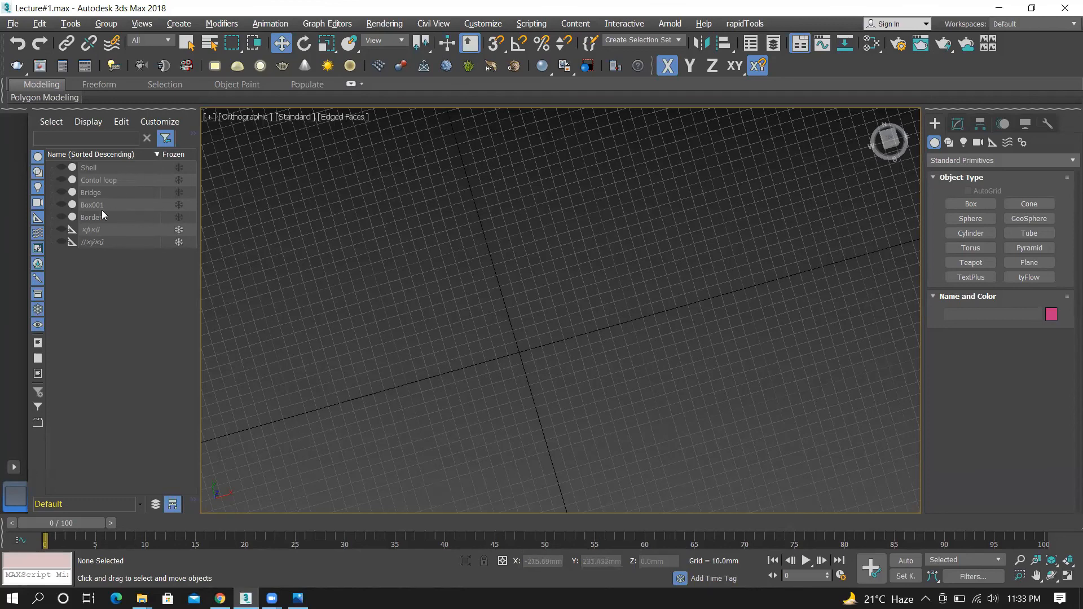
pyautogui.moveTo(499, 245)
pyautogui.keyDown('alt'); pyautogui.mouseDown(button='middle')
pyautogui.moveTo(496, 291)
pyautogui.moveTo(515, 254)
pyautogui.mouseUp(button='middle'); pyautogui.keyUp('alt')
pyautogui.moveTo(541, 311); pyautogui.dragTo(563, 256)
pyautogui.scroll(-2, 585, 242)
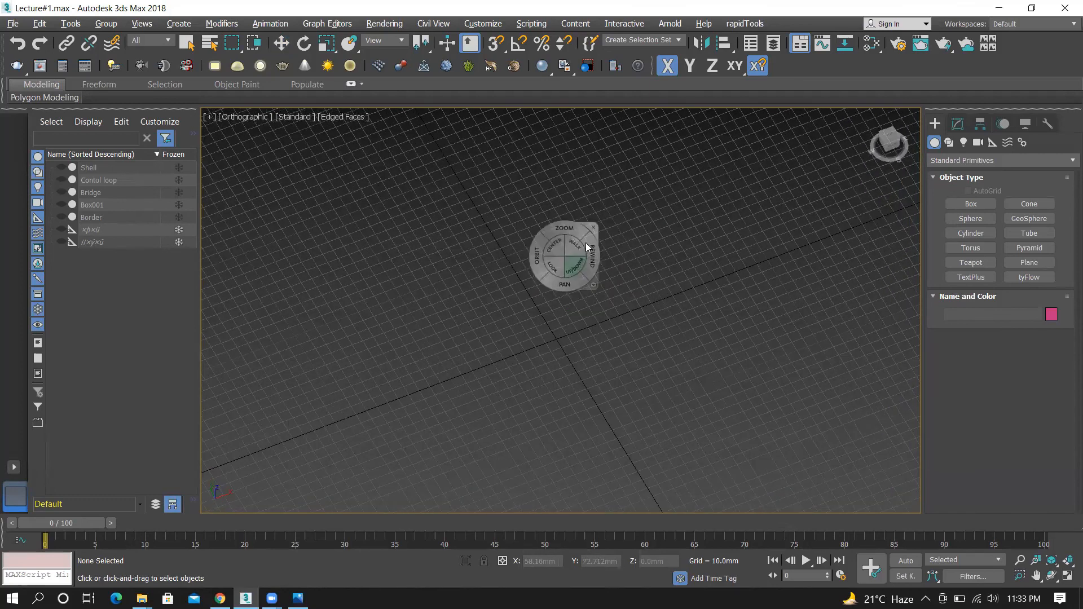
pyautogui.press('w')
pyautogui.scroll(1, 518, 324)
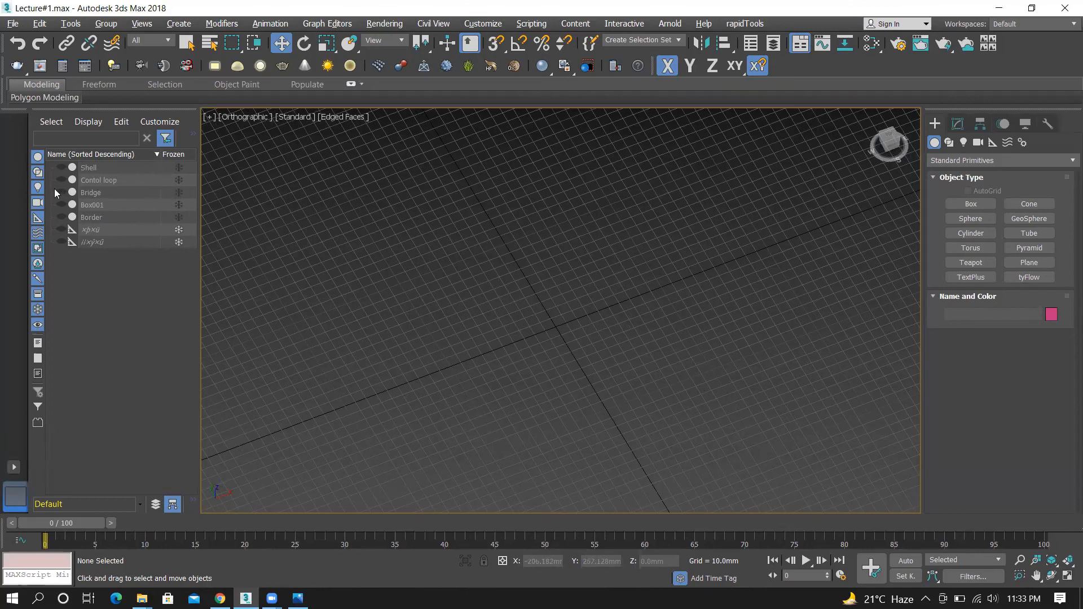
pyautogui.moveTo(514, 292); pyautogui.dragTo(600, 363)
pyautogui.scroll(3, 556, 327)
pyautogui.moveTo(505, 284); pyautogui.dragTo(599, 363)
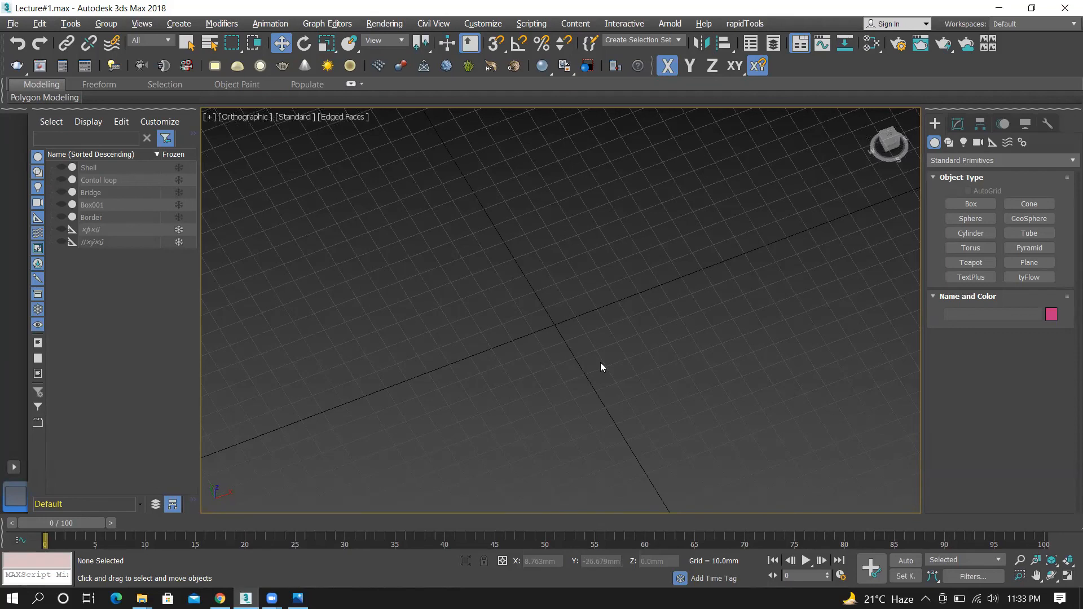
# Unhide the Shell object in the scene
pyautogui.scroll(-2, 590, 327)
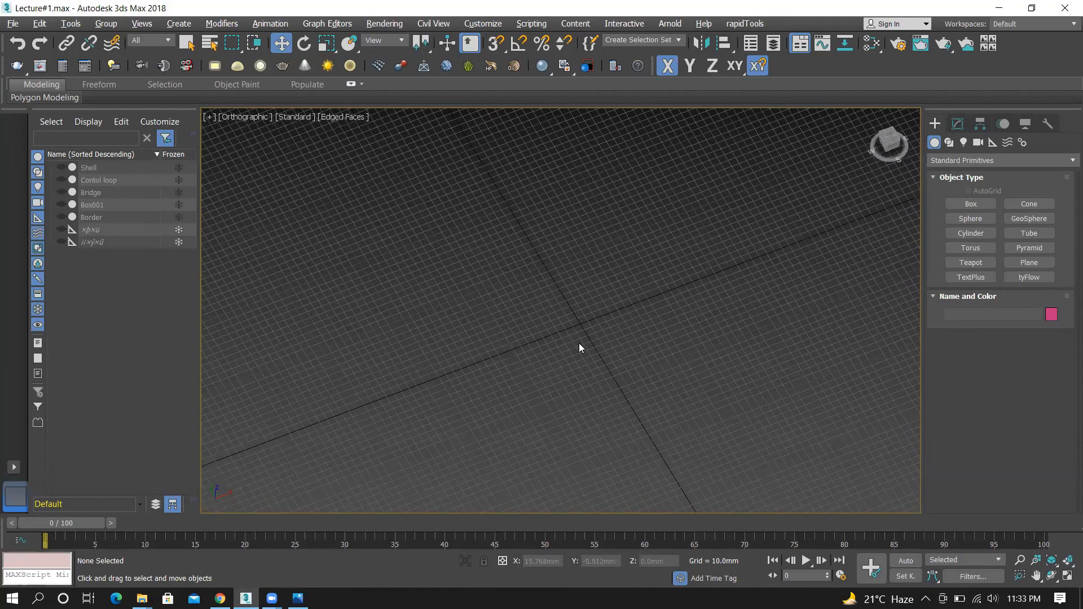
pyautogui.scroll(2, 605, 323)
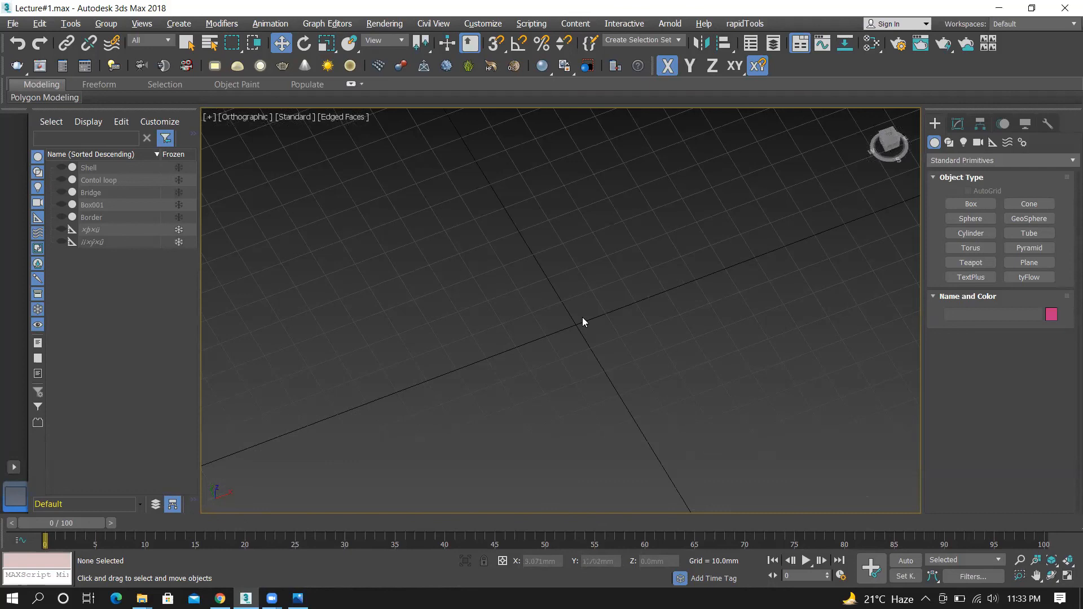
pyautogui.click(61, 168)
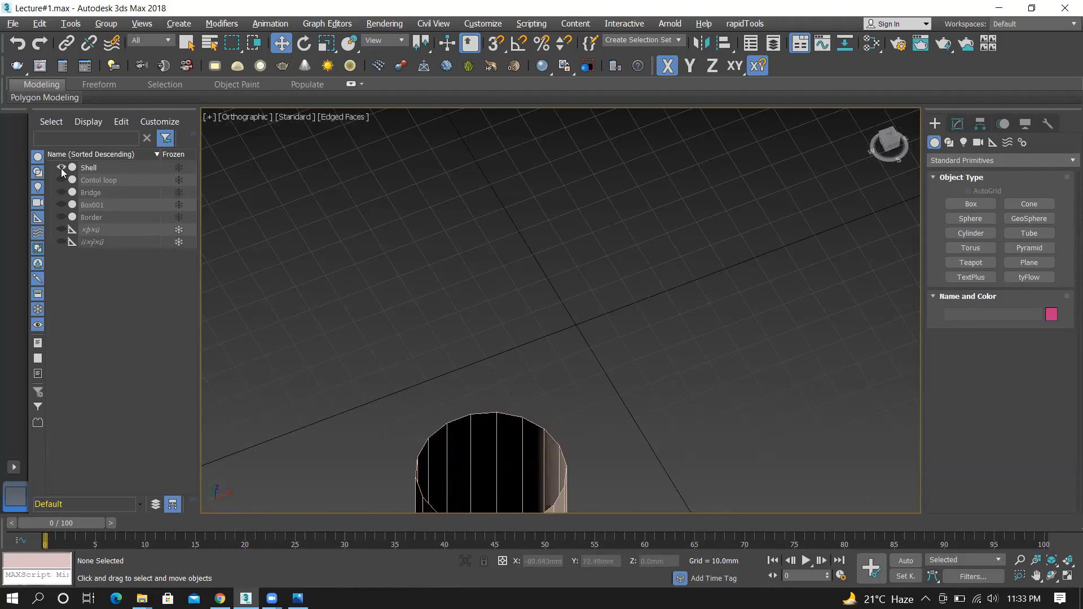
# View the open Shell cylinder in the angled view, toggle its visibility, and leave it hidden
pyautogui.moveTo(553, 277); pyautogui.dragTo(553, 199, button='middle')
pyautogui.scroll(1, 535, 387)
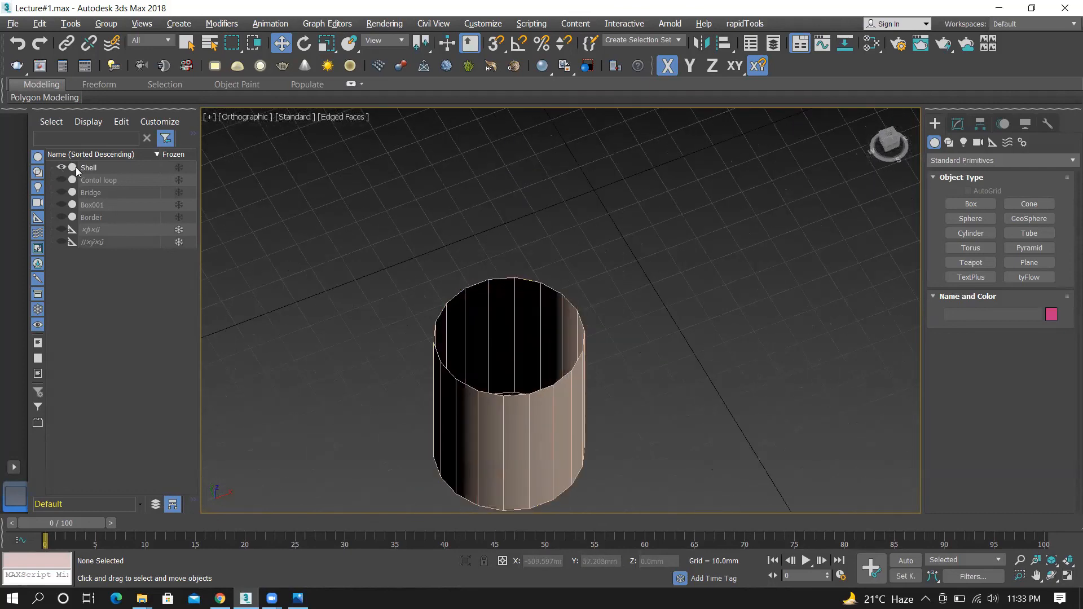
pyautogui.click(61, 167)
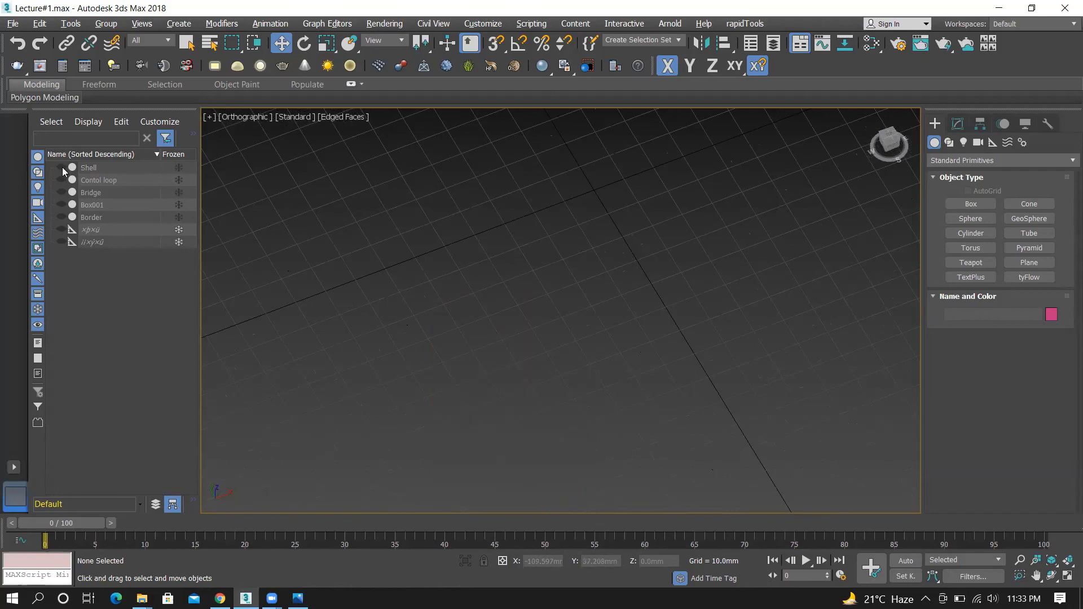
pyautogui.click(61, 167)
pyautogui.hotkey('shift', 'z')
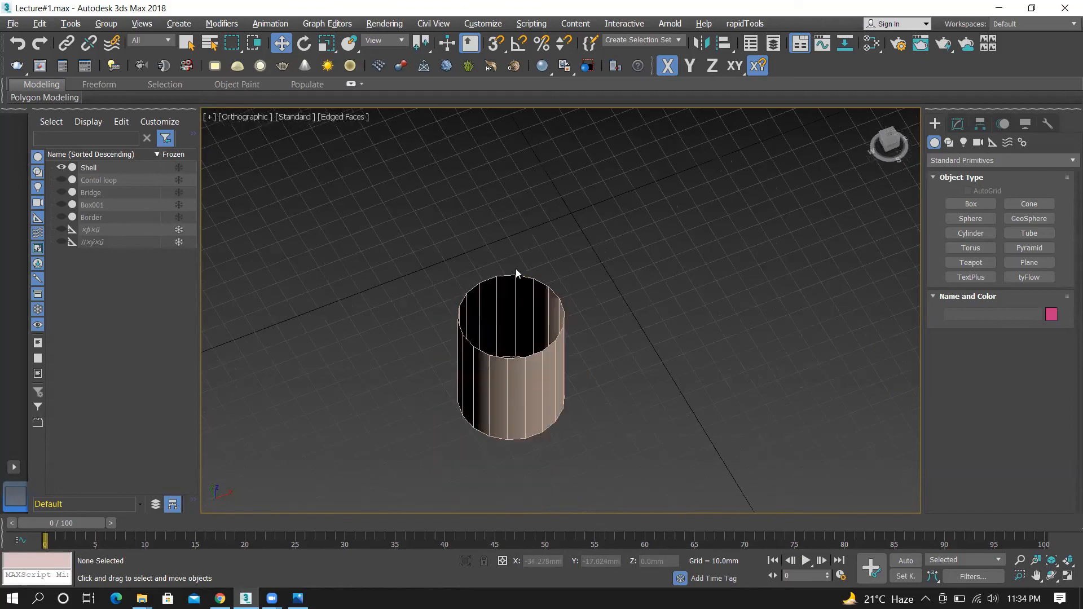
pyautogui.click(62, 167)
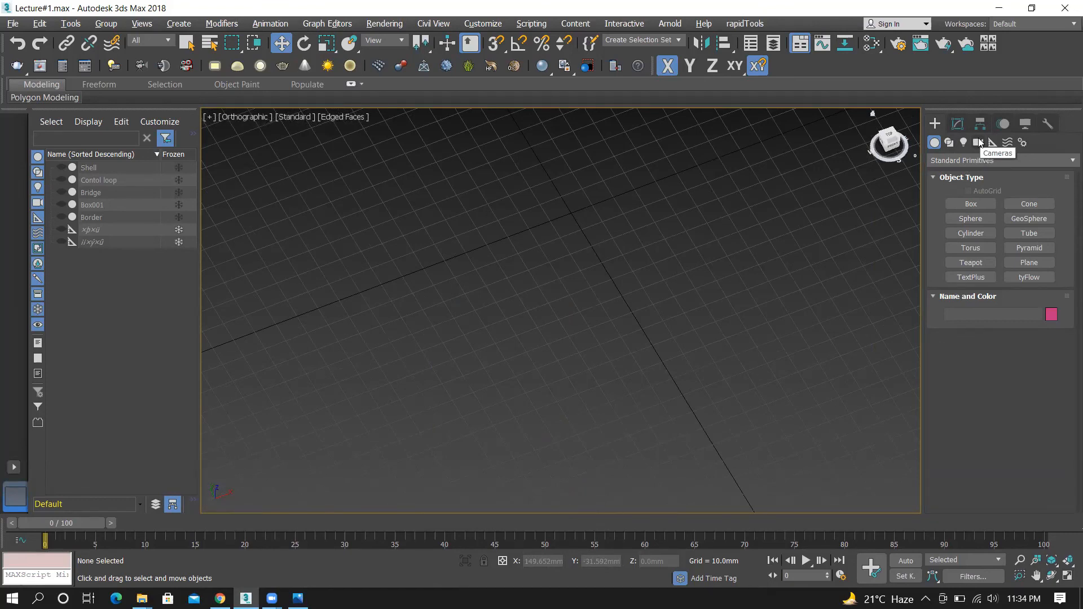
# Draw a donut spline at the origin in the Top view, with radii of about 40 and 56 mm, and delete it
pyautogui.click(949, 142)
pyautogui.click(888, 132)
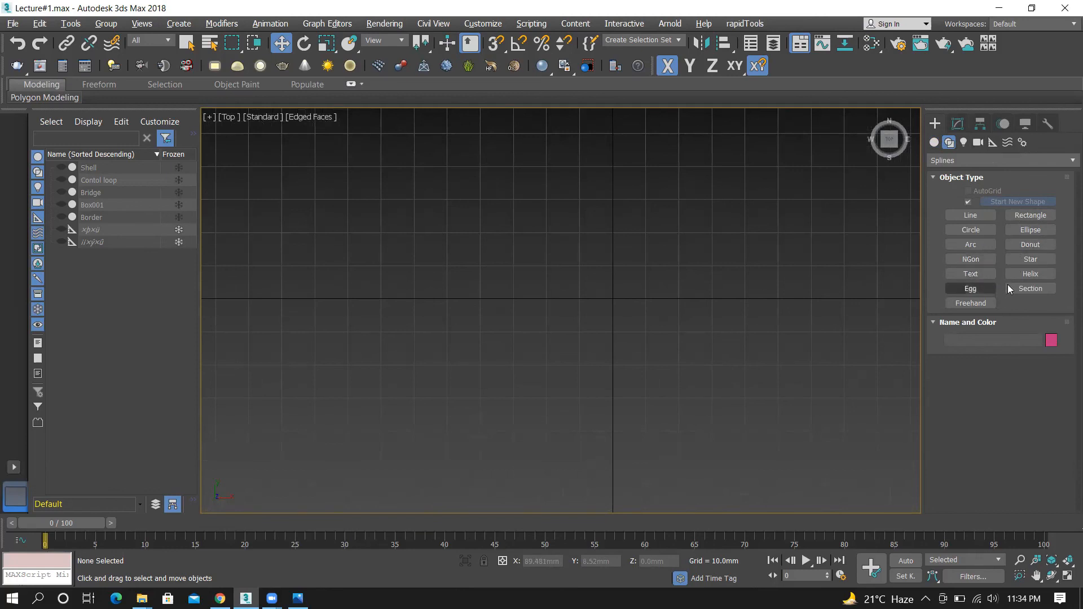
pyautogui.click(1024, 246)
pyautogui.moveTo(614, 297); pyautogui.dragTo(739, 341)
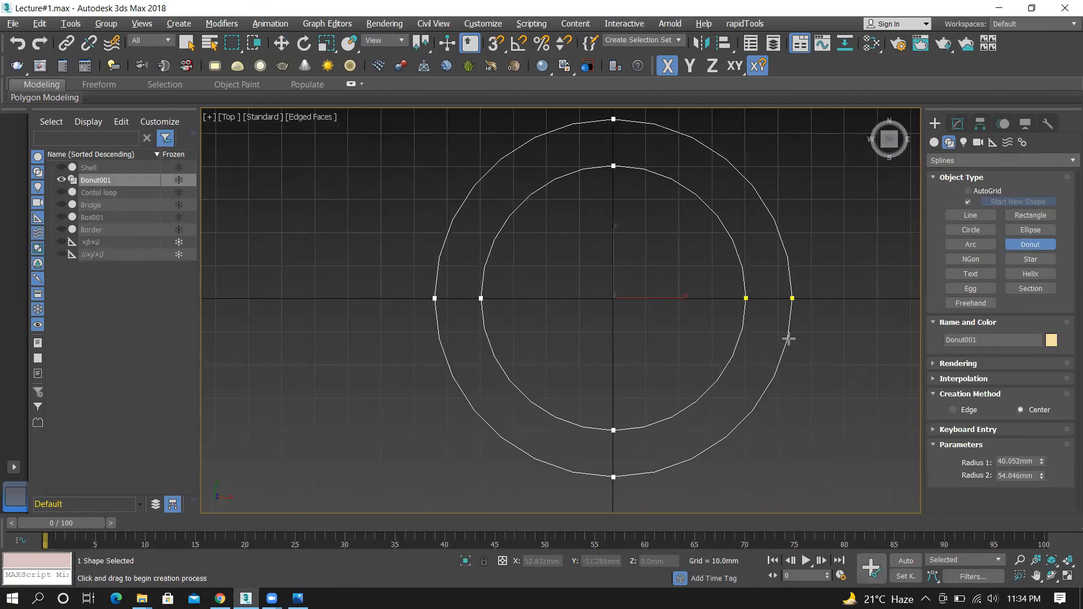
pyautogui.click(794, 336)
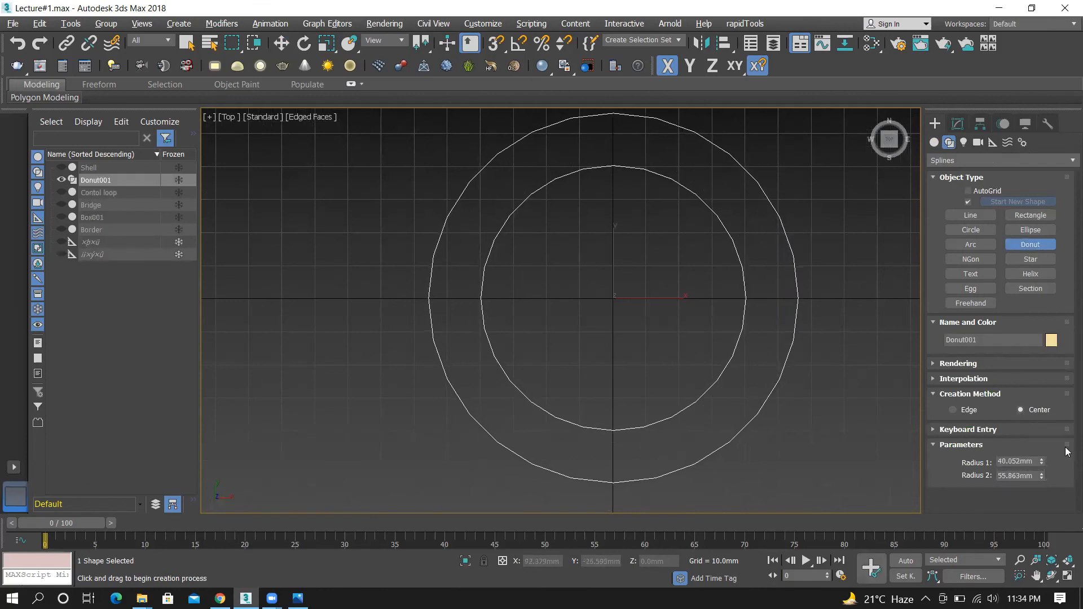
pyautogui.press('w')
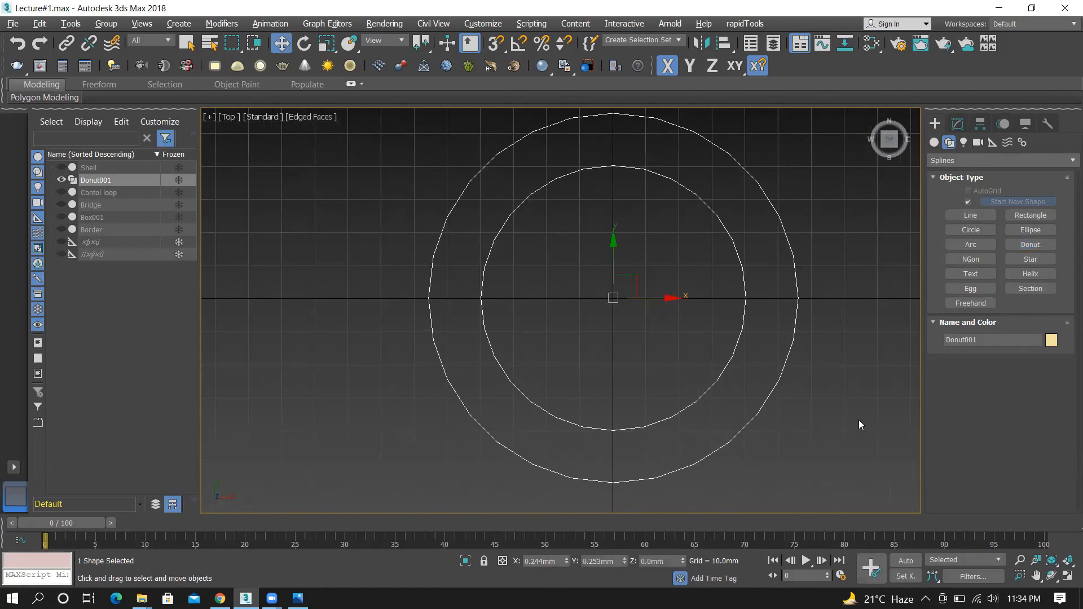
pyautogui.press('Delete')
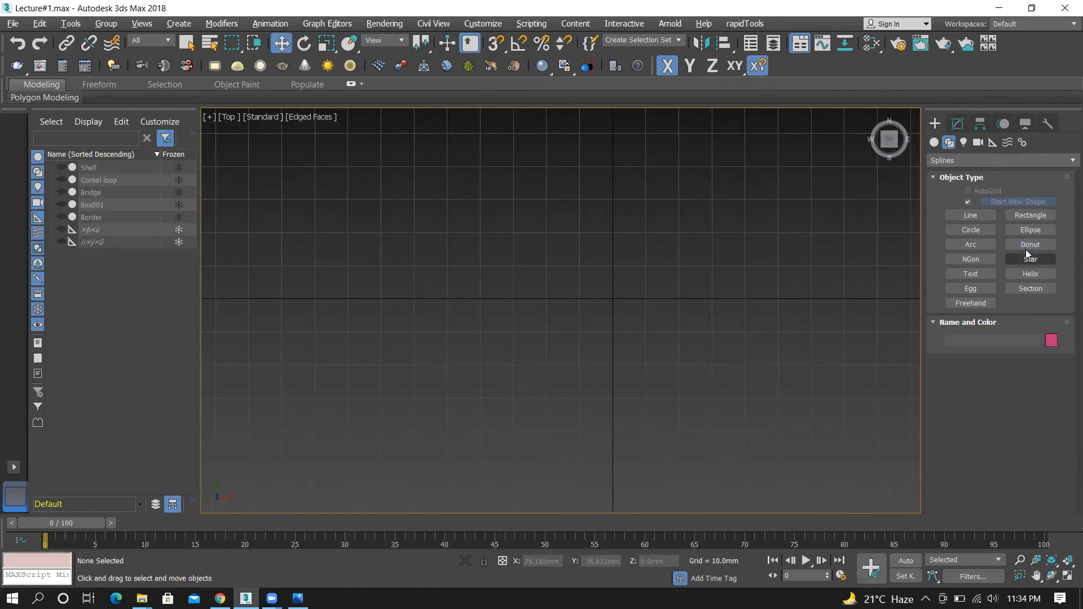
# Draw a closed four-corner diamond with straight Line segments around the origin in the Top view, and delete it
pyautogui.click(969, 215)
pyautogui.scroll(-3, 698, 331)
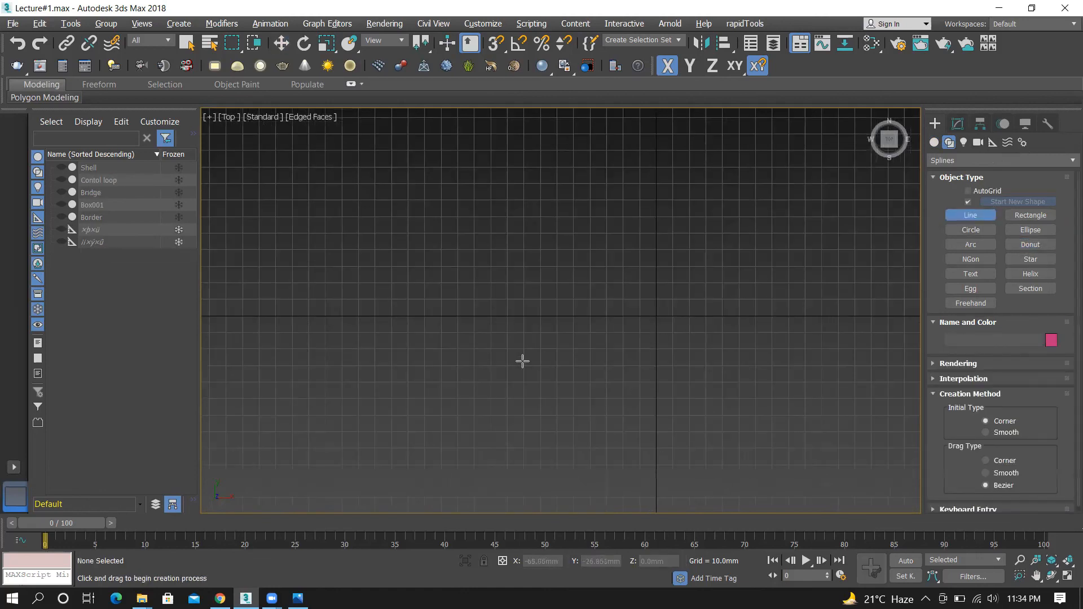
pyautogui.scroll(3, 527, 380)
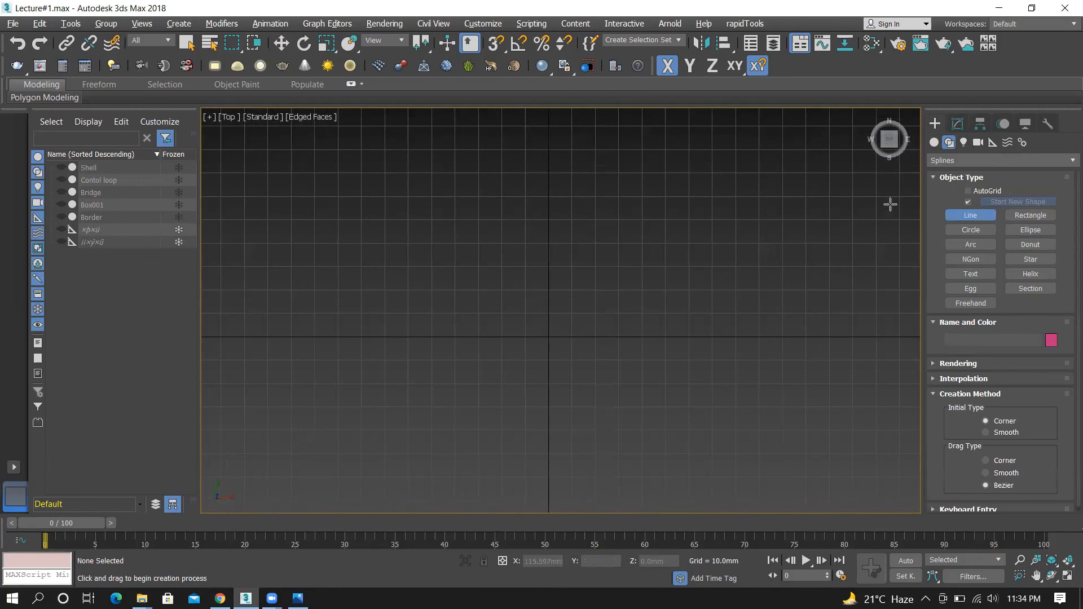
pyautogui.click(406, 335)
pyautogui.click(549, 192)
pyautogui.click(706, 339)
pyautogui.click(545, 451)
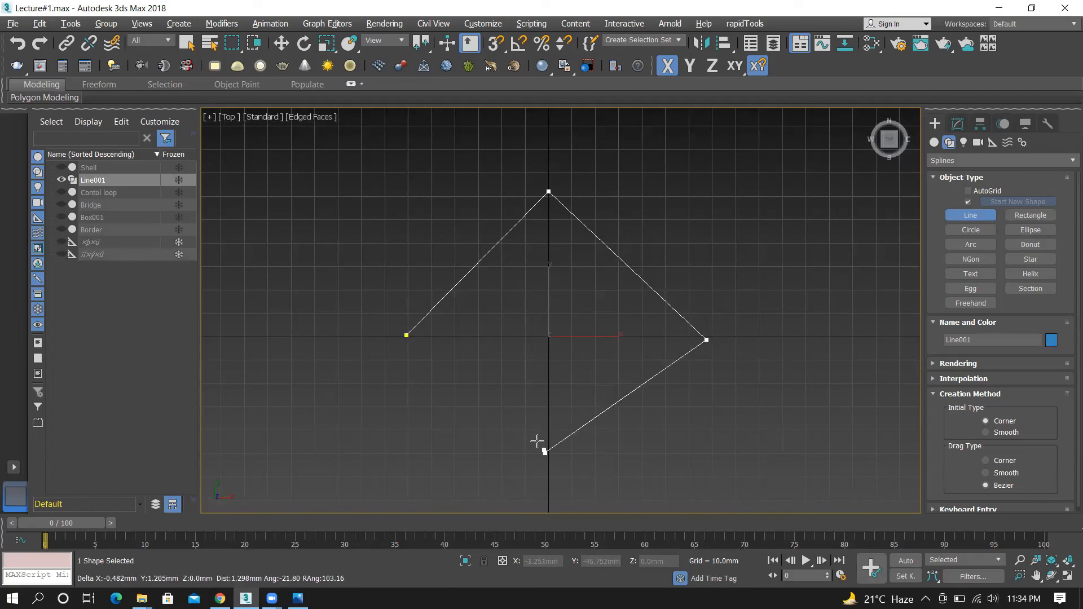
pyautogui.click(406, 335)
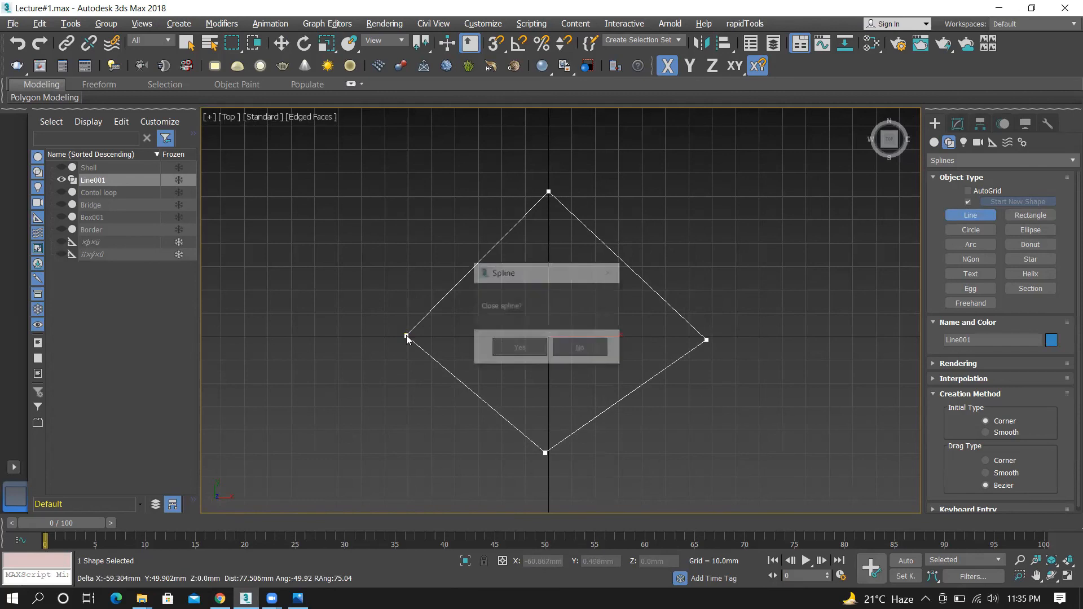
pyautogui.click(519, 349)
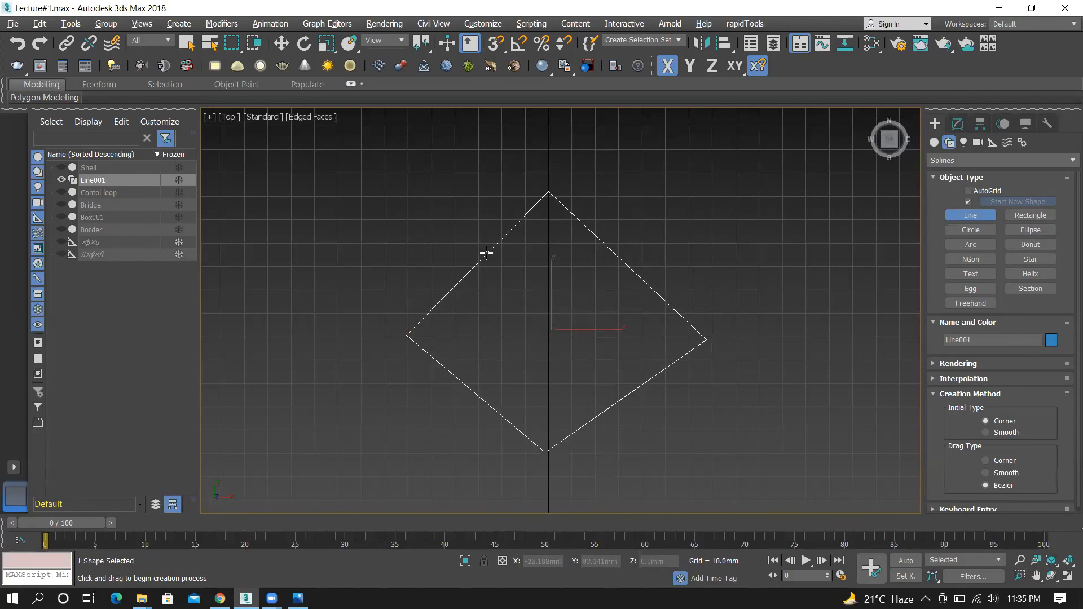
pyautogui.press('w')
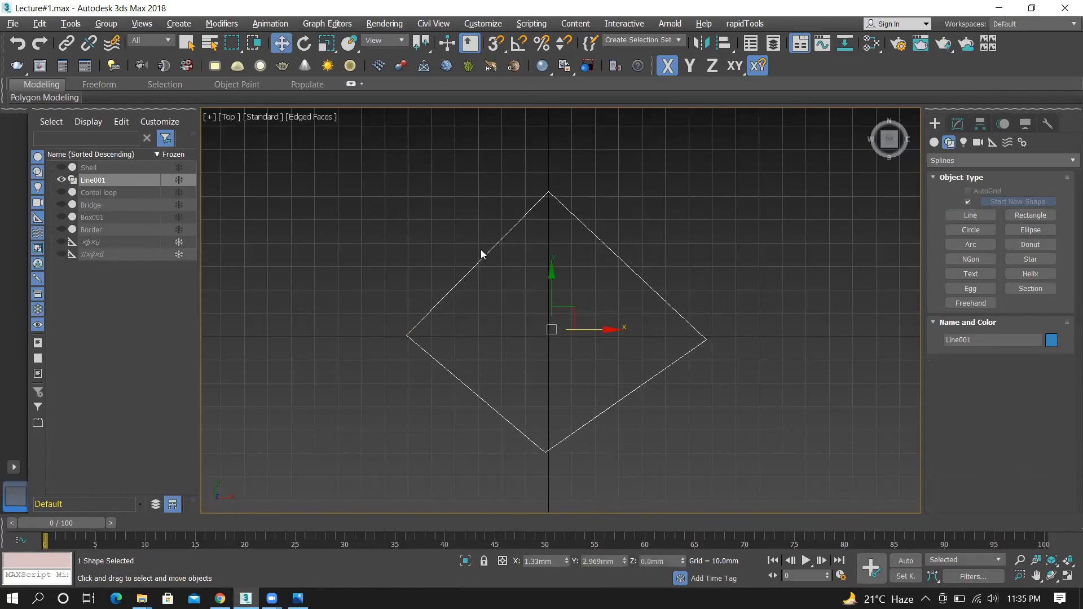
pyautogui.press('Delete')
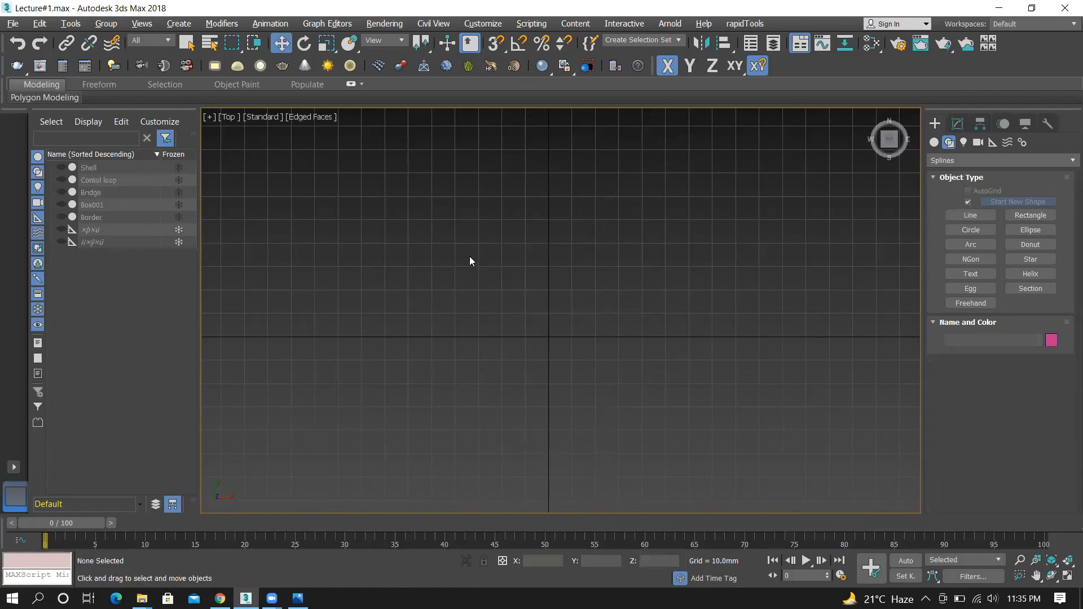
# Draw a closed, rounded Line spline about 146 mm wide around the origin, using four Bezier vertices on the axes
pyautogui.click(952, 215)
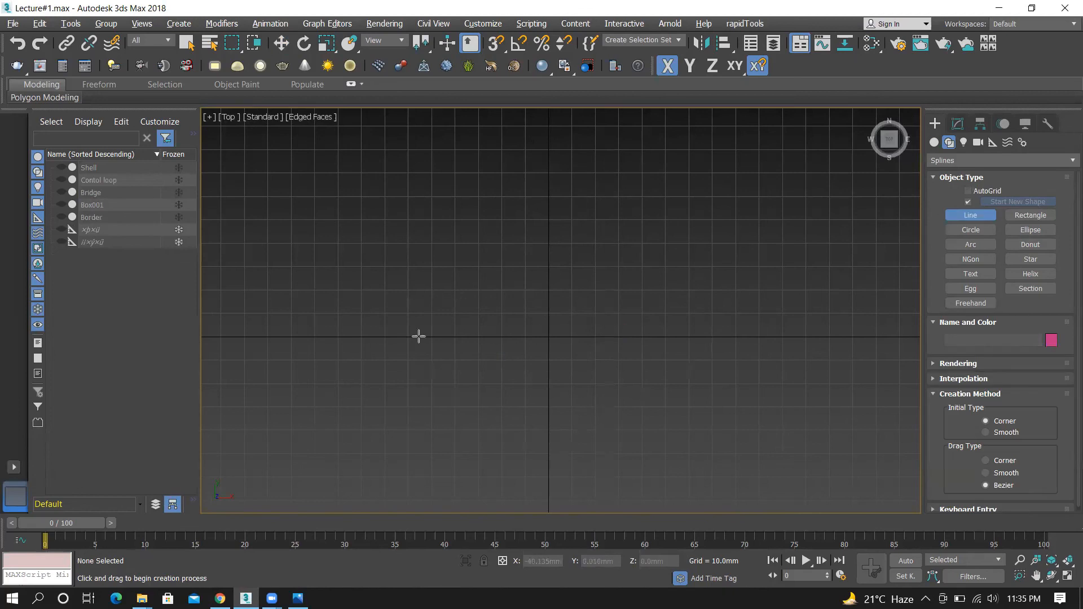
pyautogui.click(381, 337)
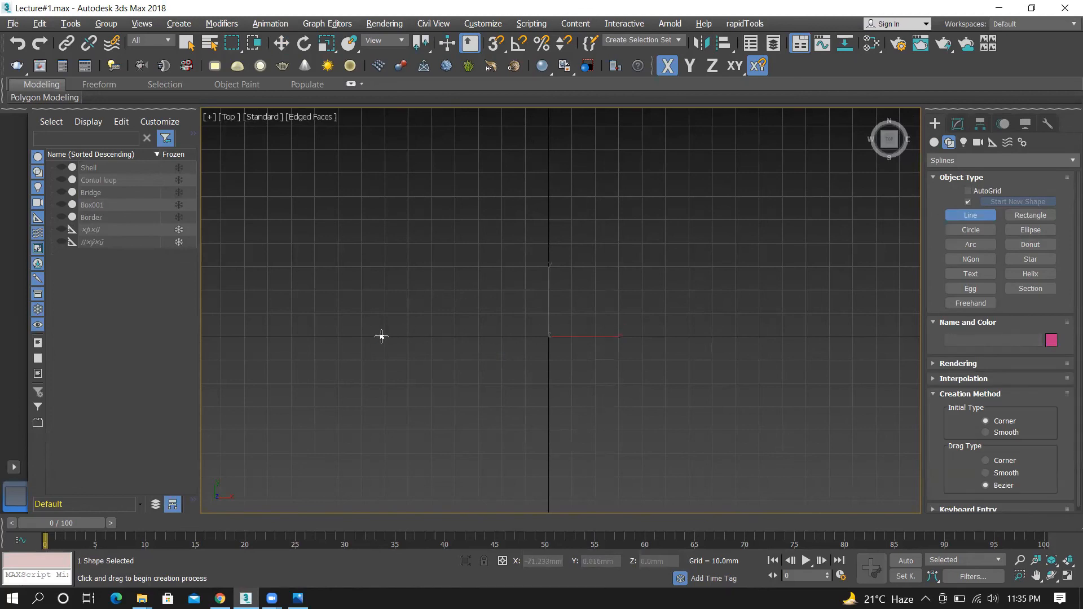
pyautogui.moveTo(381, 337); pyautogui.dragTo(382, 291)
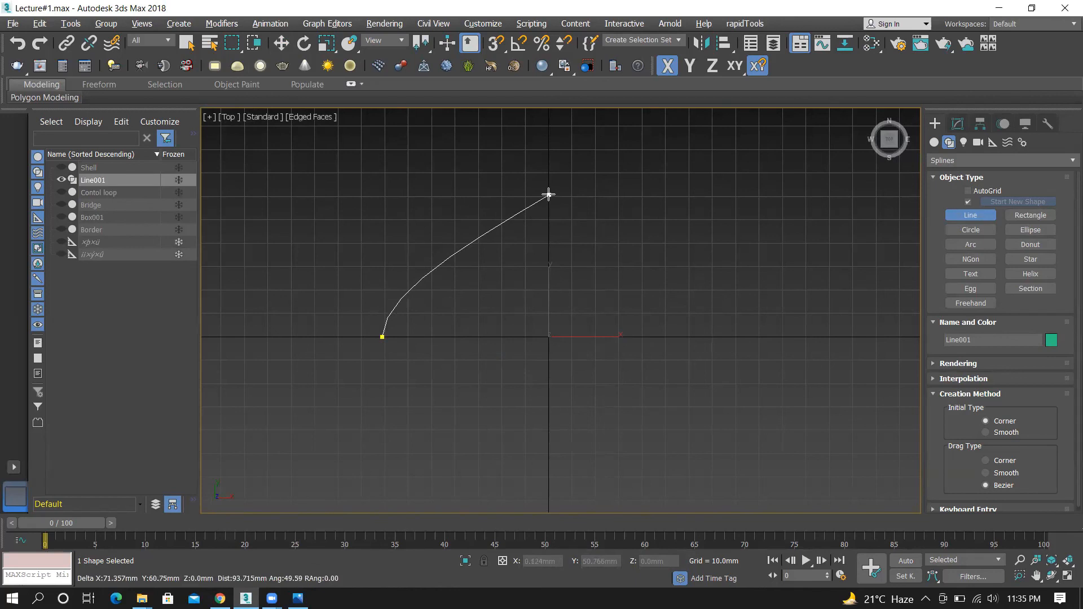
pyautogui.moveTo(548, 195); pyautogui.dragTo(698, 197)
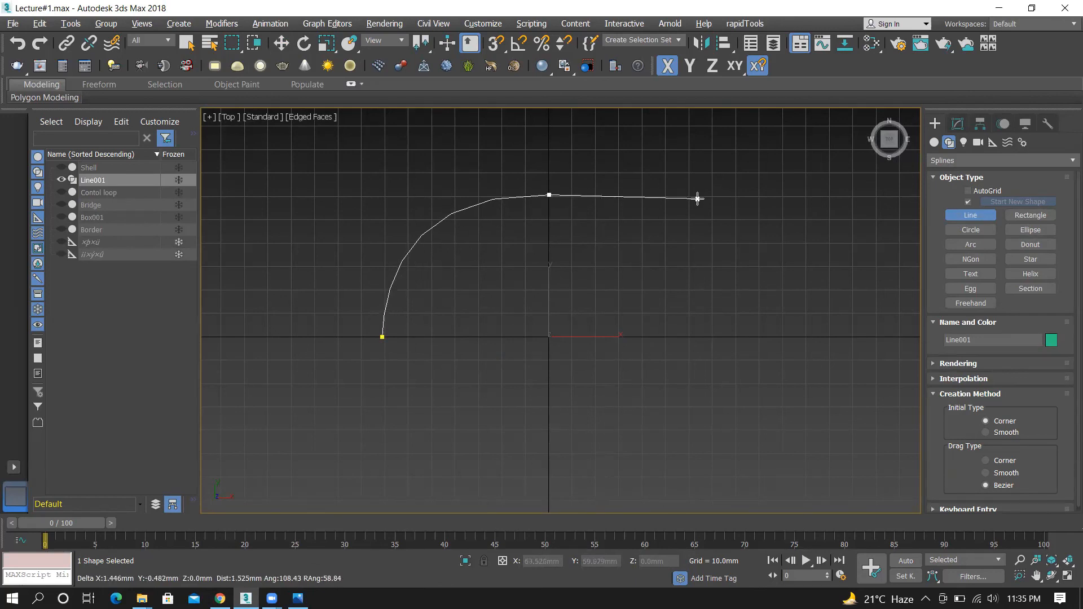
pyautogui.moveTo(691, 311); pyautogui.dragTo(685, 325)
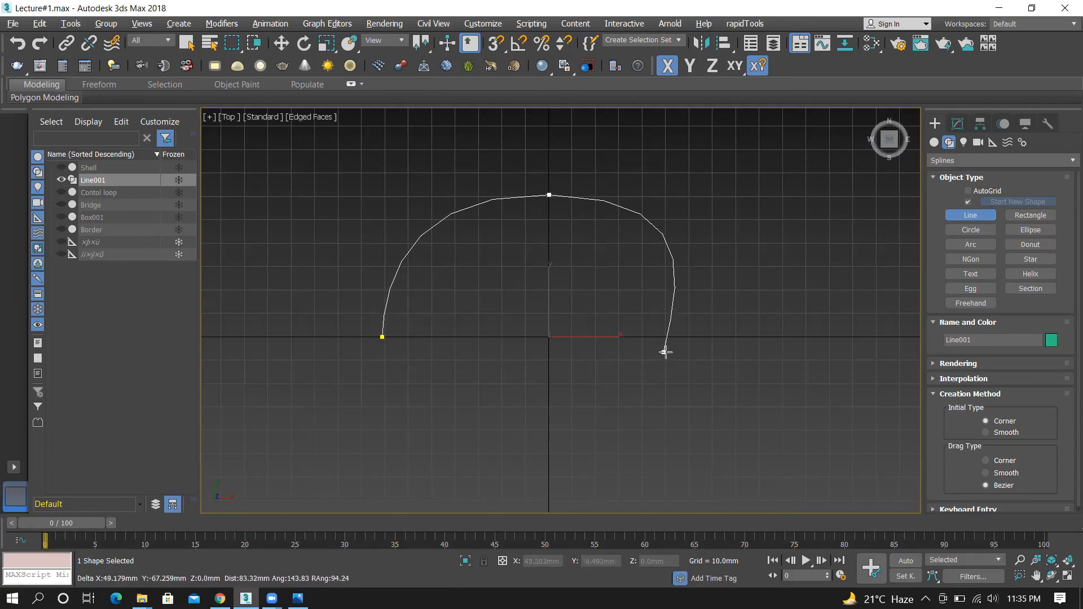
pyautogui.click(723, 337)
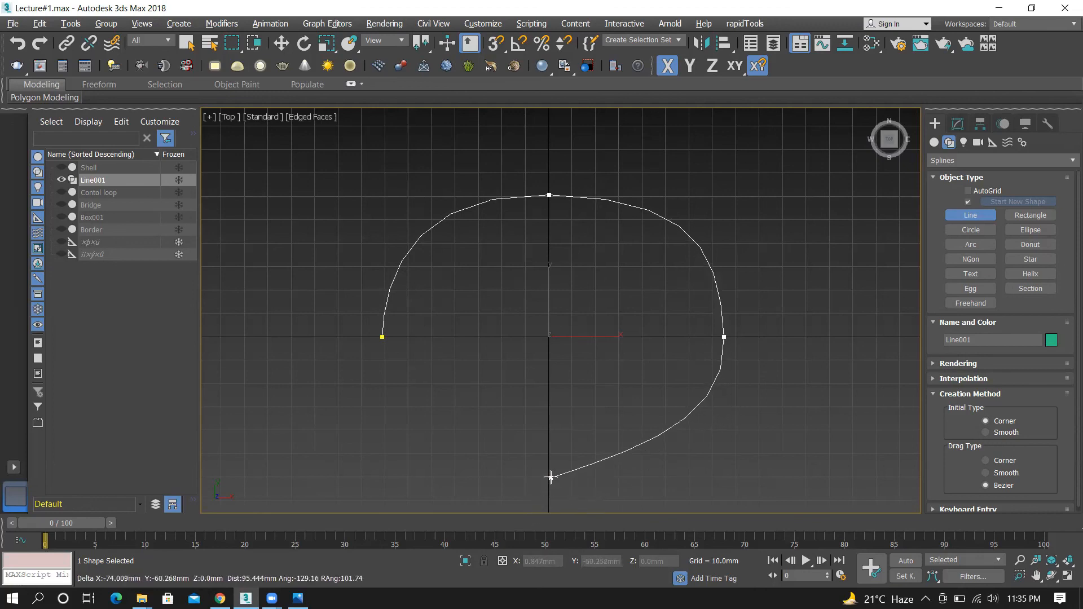
pyautogui.moveTo(548, 487); pyautogui.dragTo(425, 482)
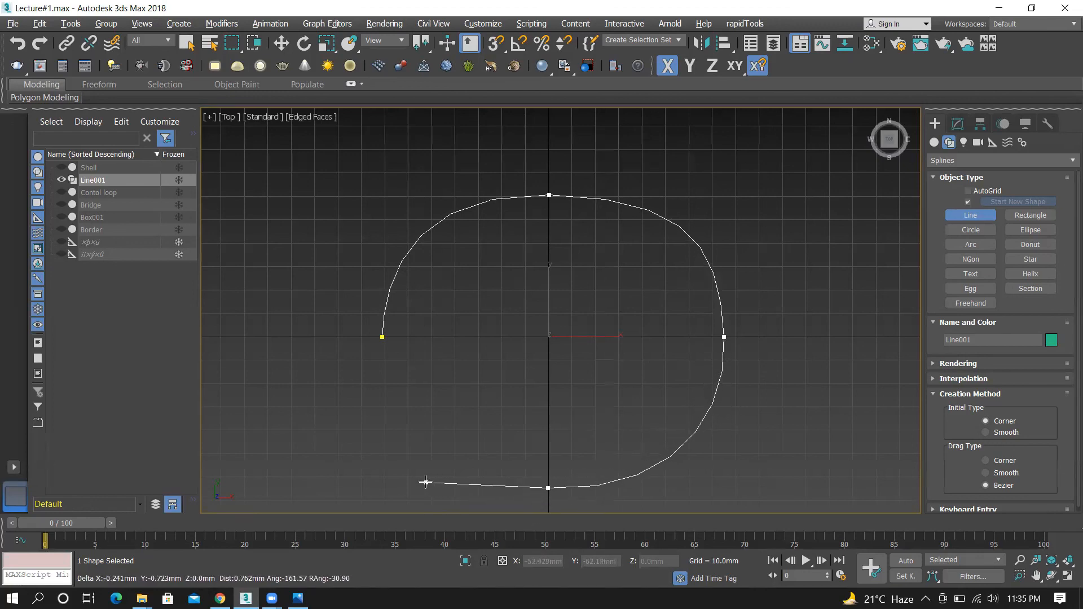
pyautogui.click(382, 338)
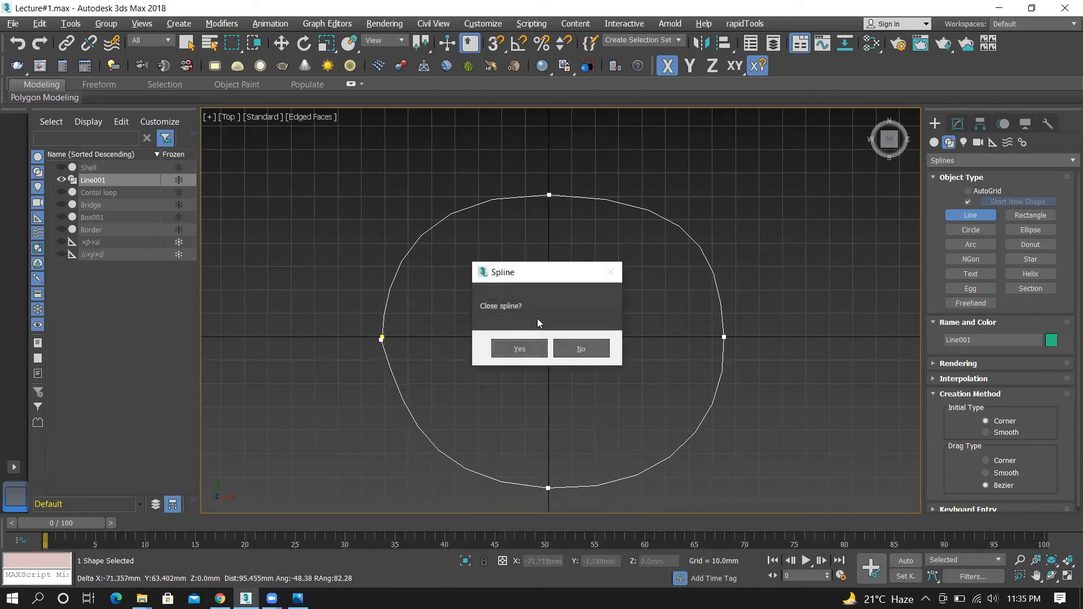
pyautogui.click(513, 347)
pyautogui.rightClick(488, 288)
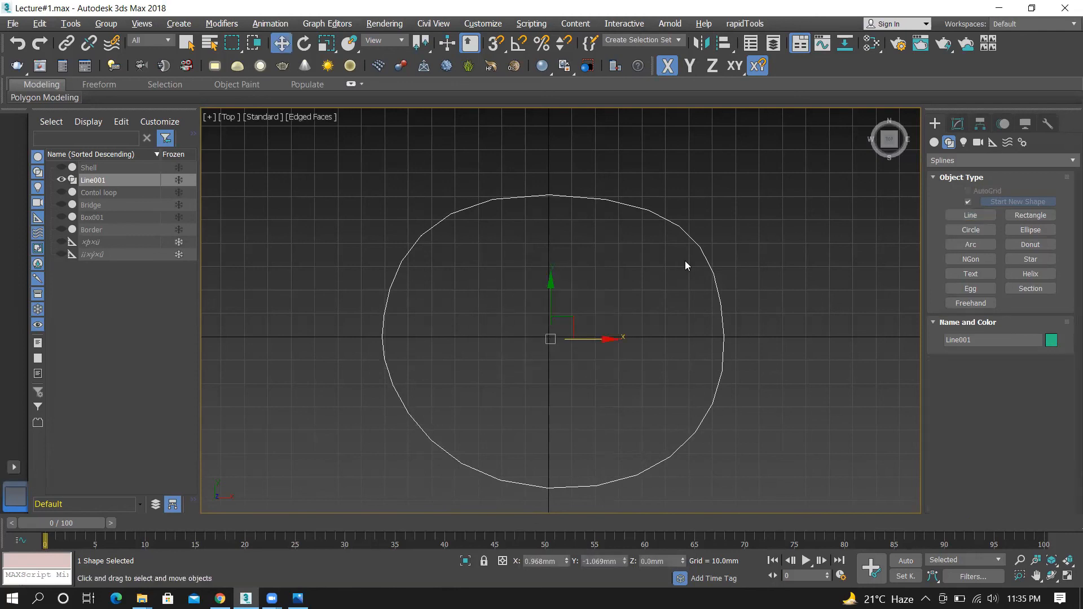
# Edit the rounded spline at Vertex level and slightly lengthen the Bezier handles of its top vertex along X
pyautogui.click(758, 233)
pyautogui.click(606, 197)
pyautogui.click(957, 125)
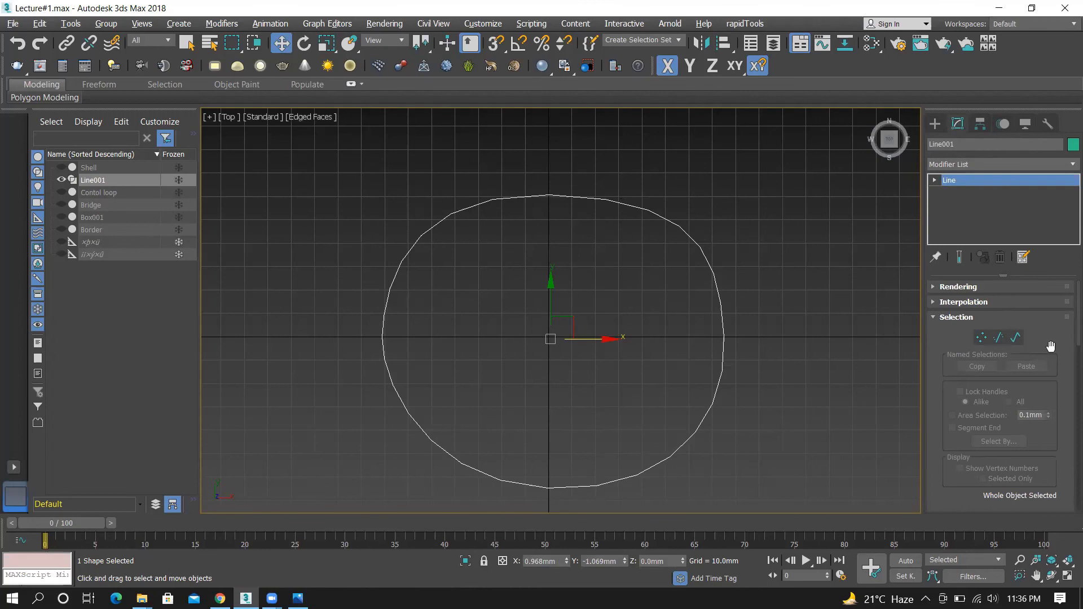
pyautogui.click(981, 337)
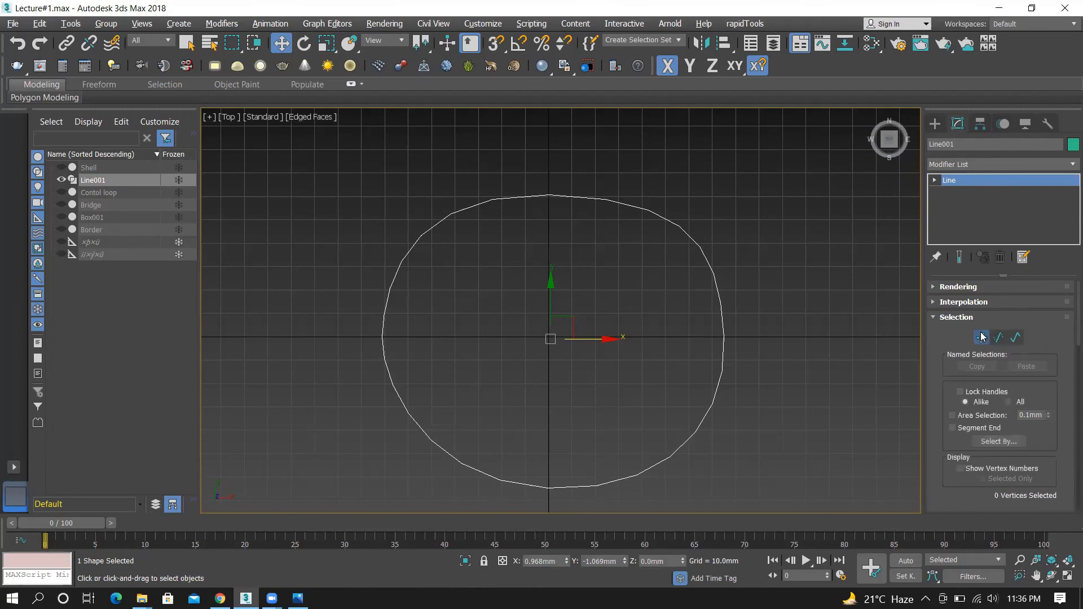
pyautogui.click(548, 194)
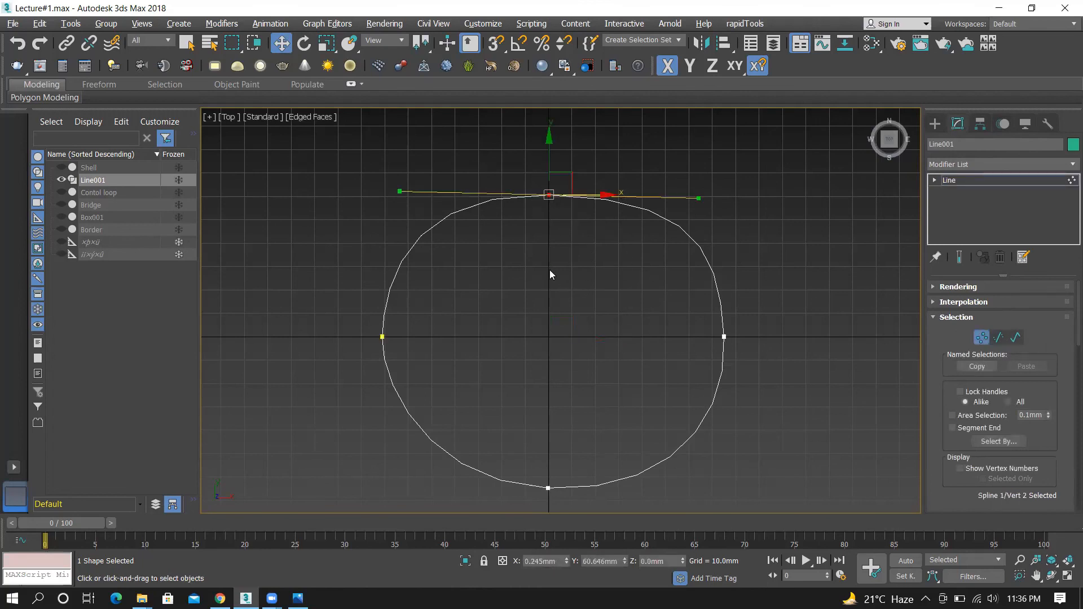
pyautogui.scroll(-2, 502, 198)
pyautogui.scroll(2, 488, 190)
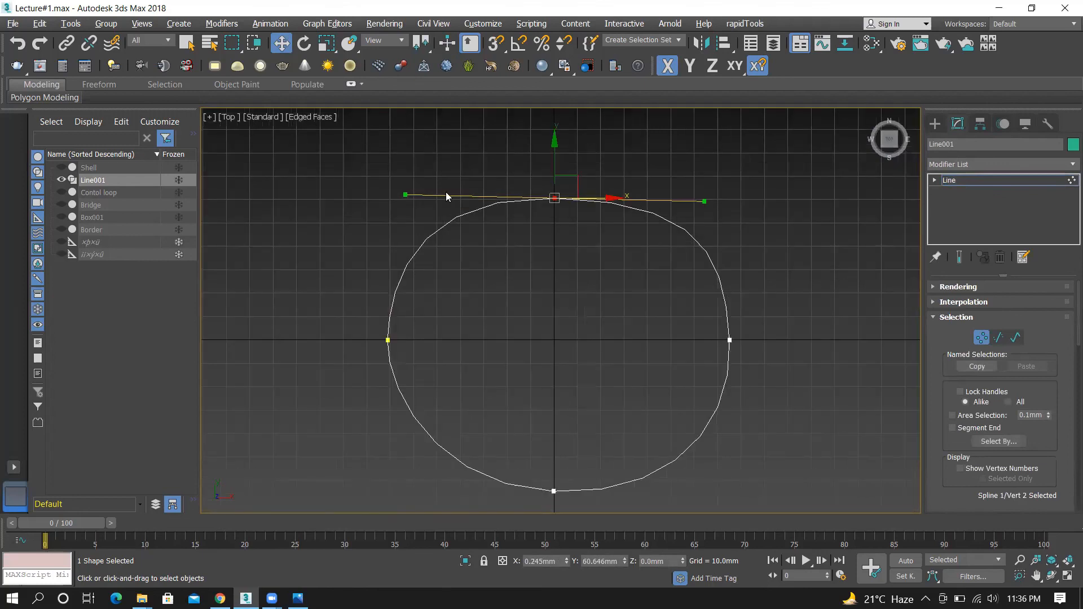
pyautogui.moveTo(404, 194)
pyautogui.mouseDown()
pyautogui.moveTo(399, 211)
pyautogui.moveTo(404, 198)
pyautogui.moveTo(357, 186)
pyautogui.moveTo(399, 180)
pyautogui.moveTo(370, 186)
pyautogui.moveTo(386, 181)
pyautogui.moveTo(384, 230)
pyautogui.moveTo(386, 196)
pyautogui.moveTo(400, 194)
pyautogui.mouseUp()
# Hide the Axis Constraints toolbar and show it again
pyautogui.rightClick(834, 65)
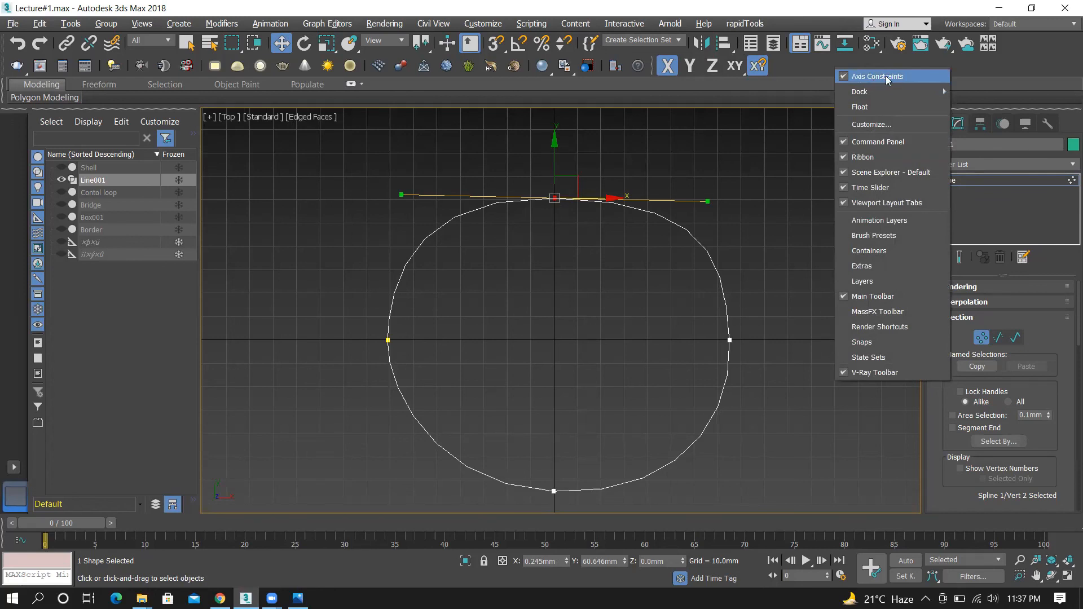
pyautogui.click(654, 69)
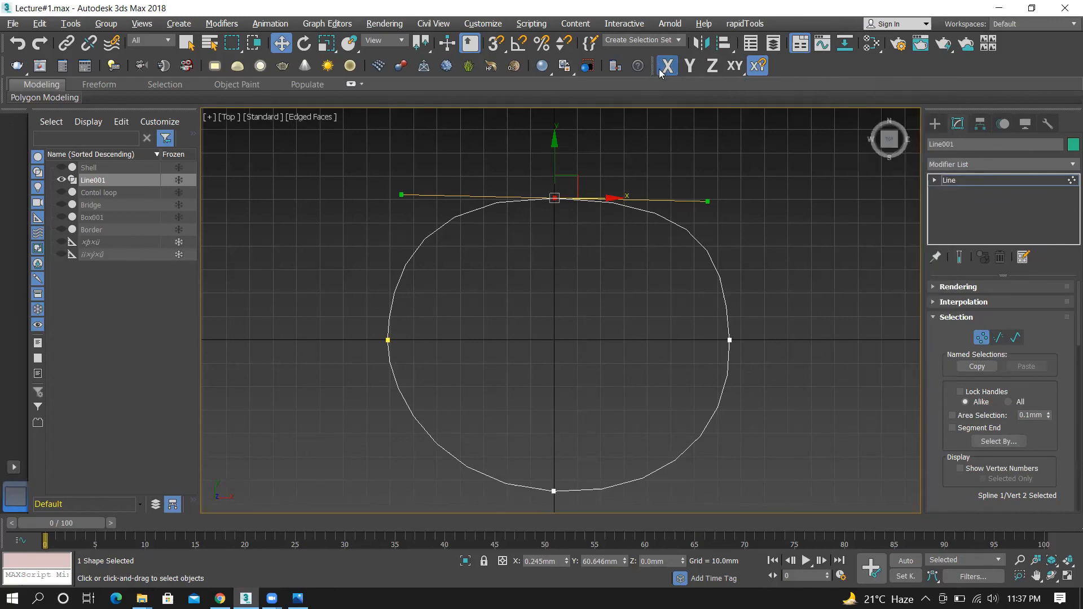
pyautogui.rightClick(654, 69)
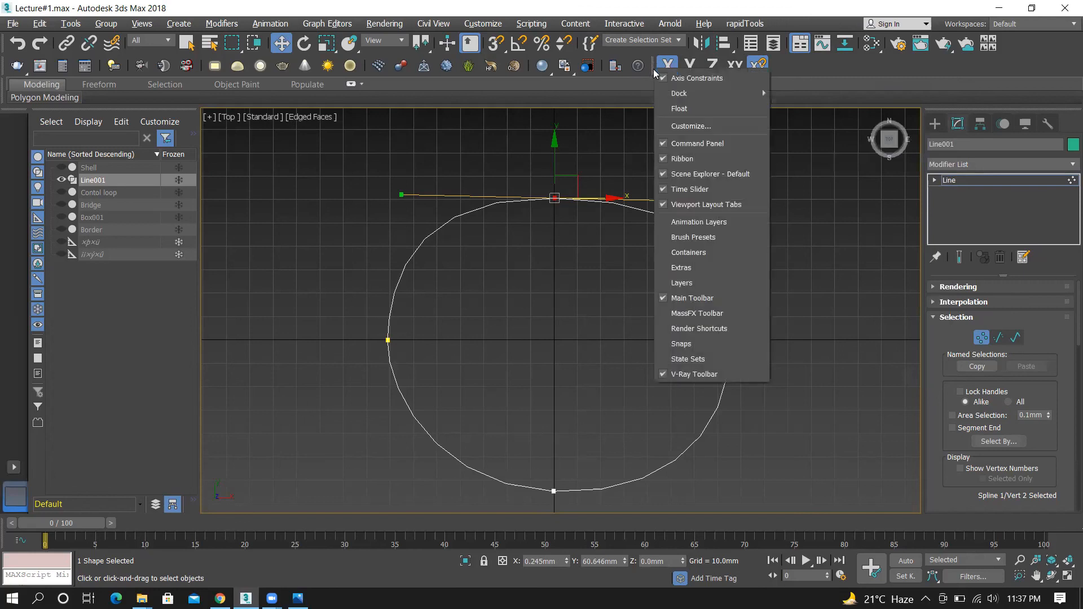
pyautogui.click(678, 81)
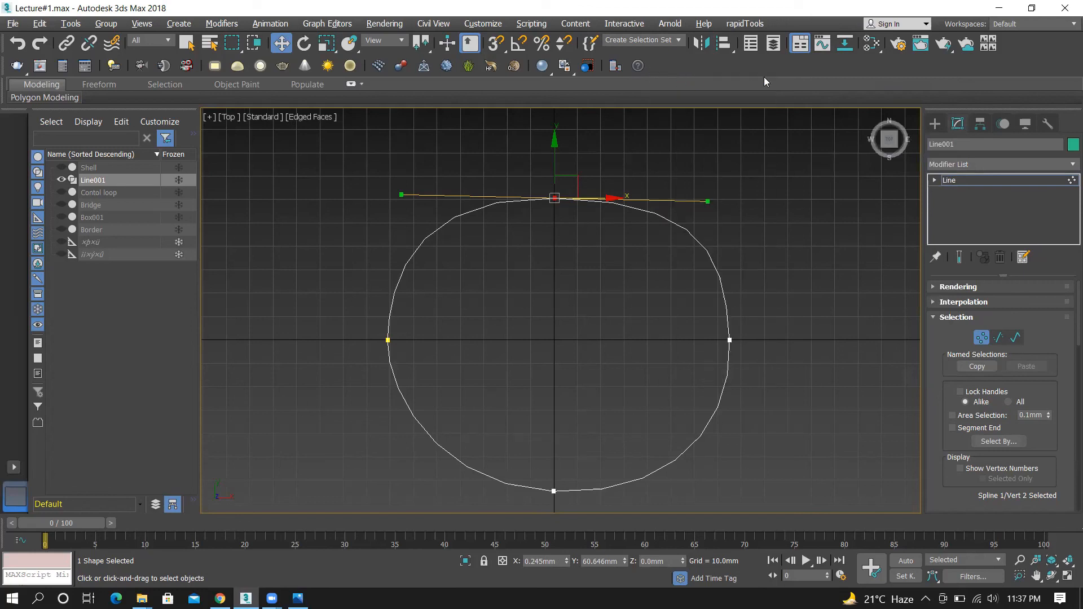
pyautogui.rightClick(780, 67)
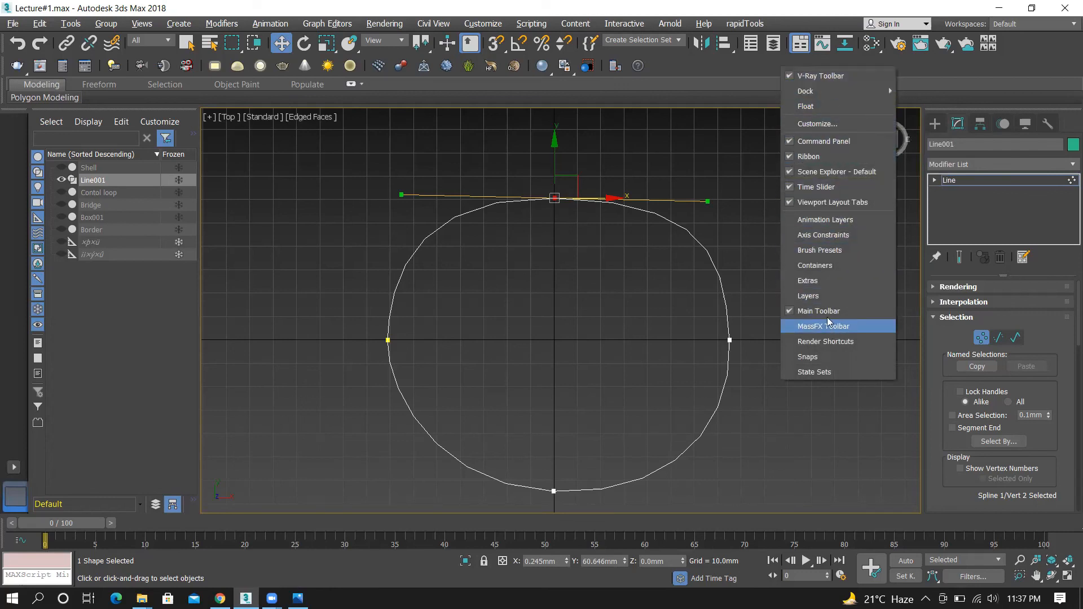
pyautogui.click(840, 237)
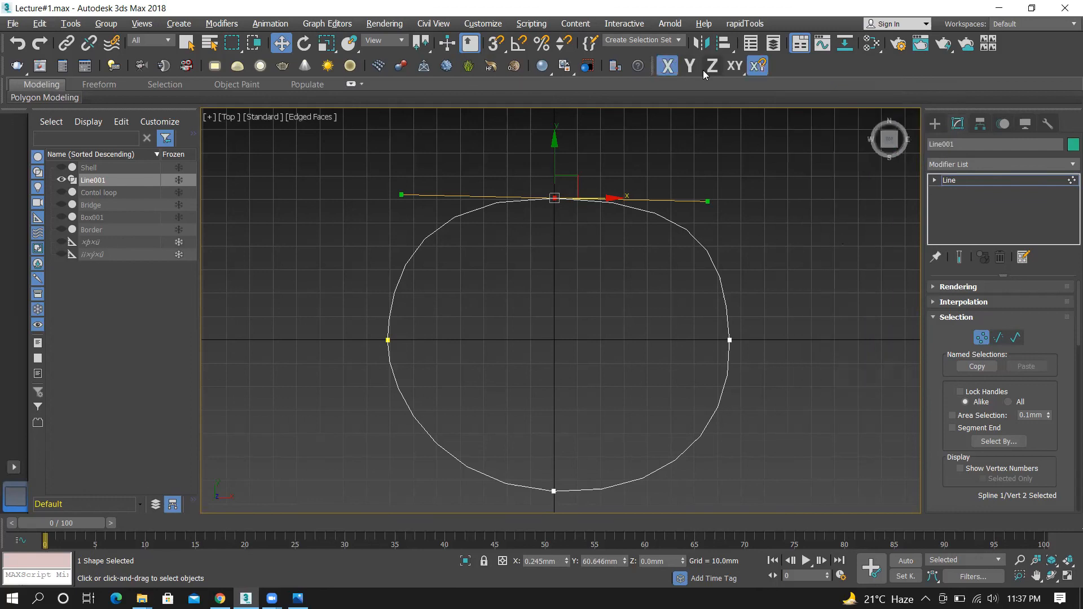
# Try to reshape the top vertex's Bezier handles with movement constrained to X and to the XY plane
pyautogui.click(668, 67)
pyautogui.moveTo(708, 201); pyautogui.dragTo(729, 195)
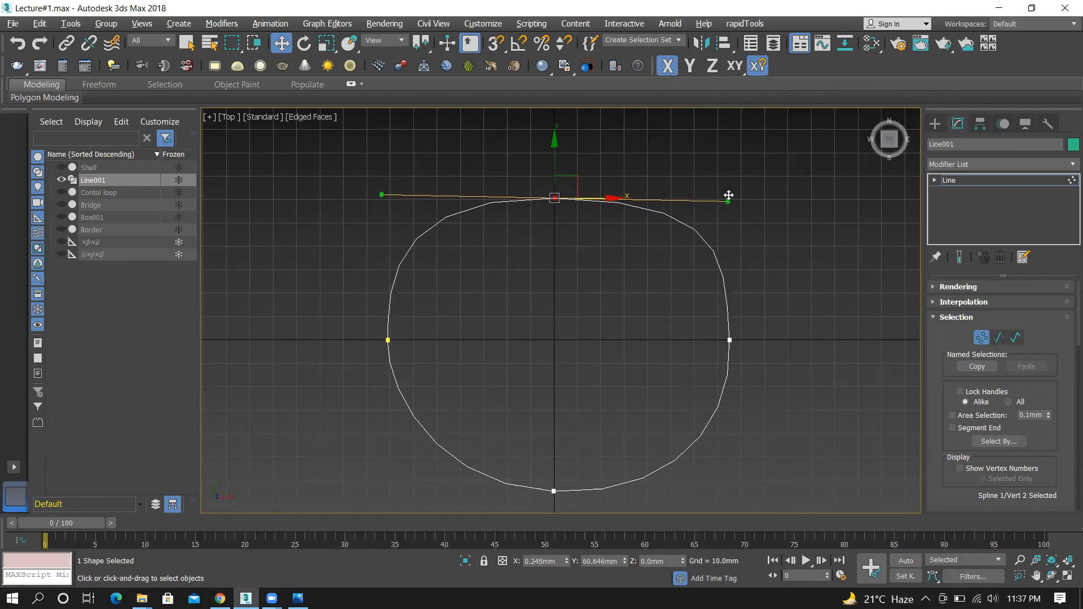
pyautogui.rightClick(728, 195)
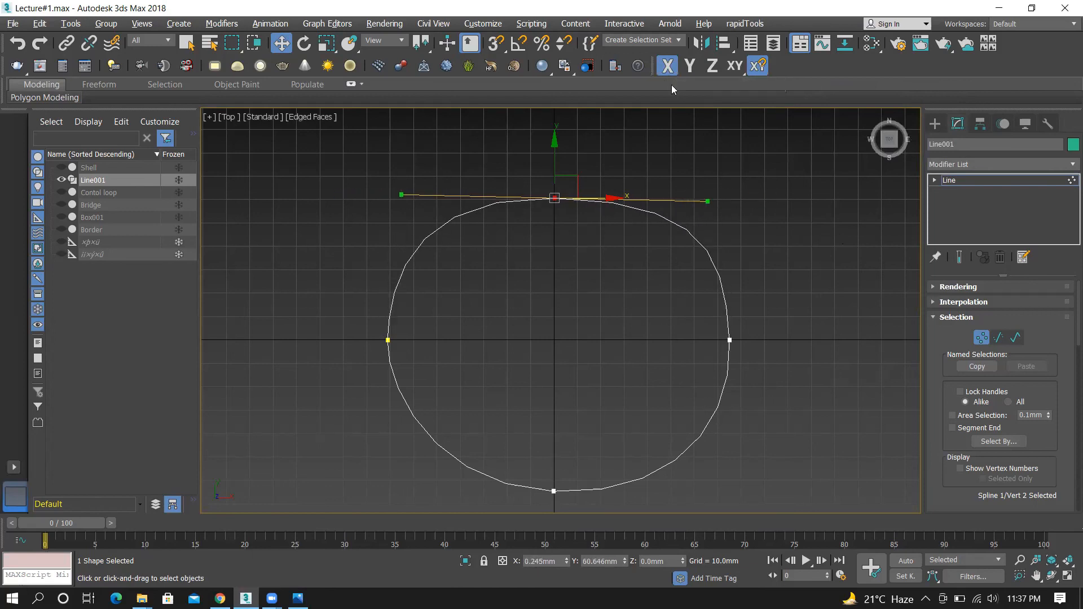
pyautogui.click(734, 67)
pyautogui.moveTo(709, 202)
pyautogui.mouseDown()
pyautogui.moveTo(715, 161)
pyautogui.moveTo(717, 203)
pyautogui.moveTo(718, 186)
pyautogui.moveTo(725, 181)
pyautogui.moveTo(728, 198)
pyautogui.moveTo(742, 184)
pyautogui.moveTo(705, 193)
pyautogui.moveTo(735, 166)
pyautogui.moveTo(722, 200)
pyautogui.moveTo(769, 169)
pyautogui.moveTo(763, 193)
pyautogui.moveTo(701, 261)
pyautogui.moveTo(738, 207)
pyautogui.moveTo(728, 210)
pyautogui.moveTo(726, 228)
pyautogui.moveTo(736, 204)
pyautogui.moveTo(722, 235)
pyautogui.moveTo(745, 208)
pyautogui.moveTo(742, 194)
pyautogui.moveTo(707, 201)
pyautogui.mouseUp()
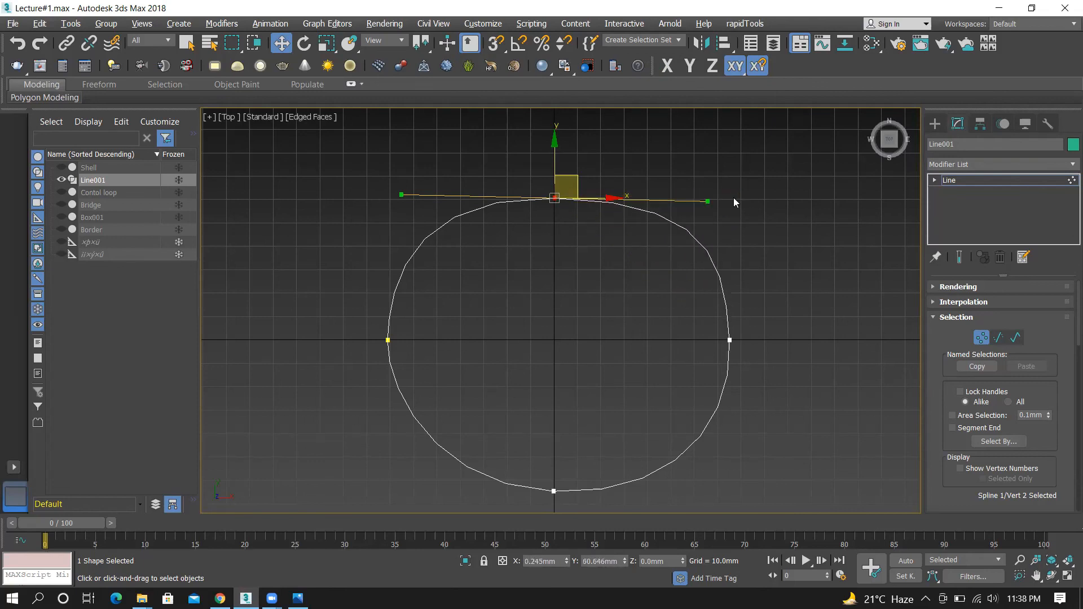
# Move the spline's right-hand vertex about 10 mm outward along X and clear the vertex selection
pyautogui.click(758, 214)
pyautogui.click(729, 340)
pyautogui.moveTo(761, 340); pyautogui.dragTo(787, 348)
pyautogui.moveTo(759, 420)
pyautogui.mouseDown()
pyautogui.moveTo(779, 415)
pyautogui.moveTo(747, 416)
pyautogui.moveTo(757, 415)
pyautogui.mouseUp()
pyautogui.click(799, 230)
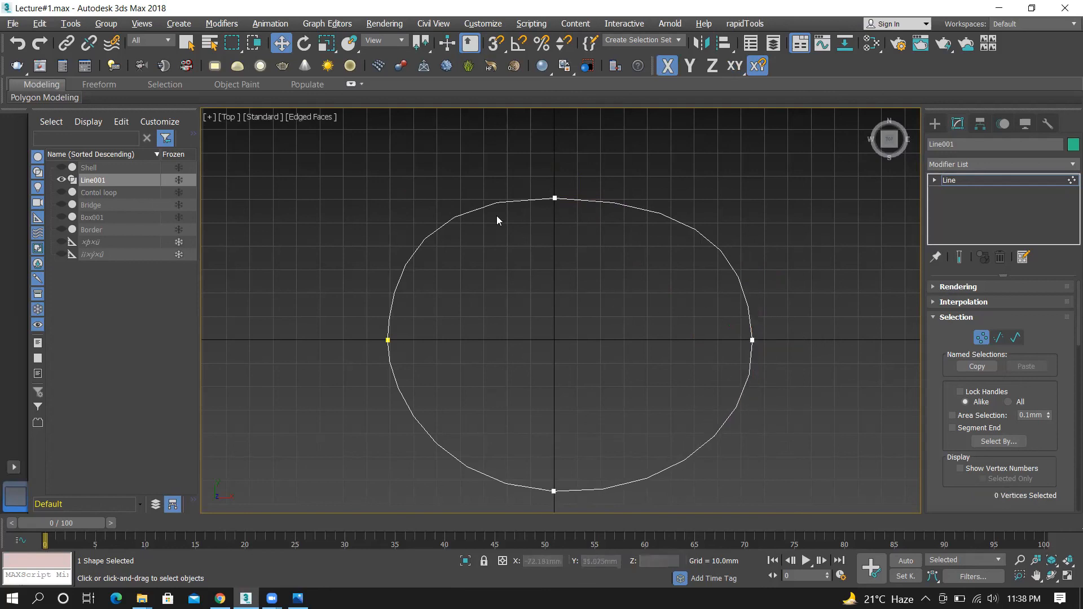
# Orbit to an angled orthographic view and apply an Edit Poly modifier to the closed spline
pyautogui.scroll(-2, 466, 201)
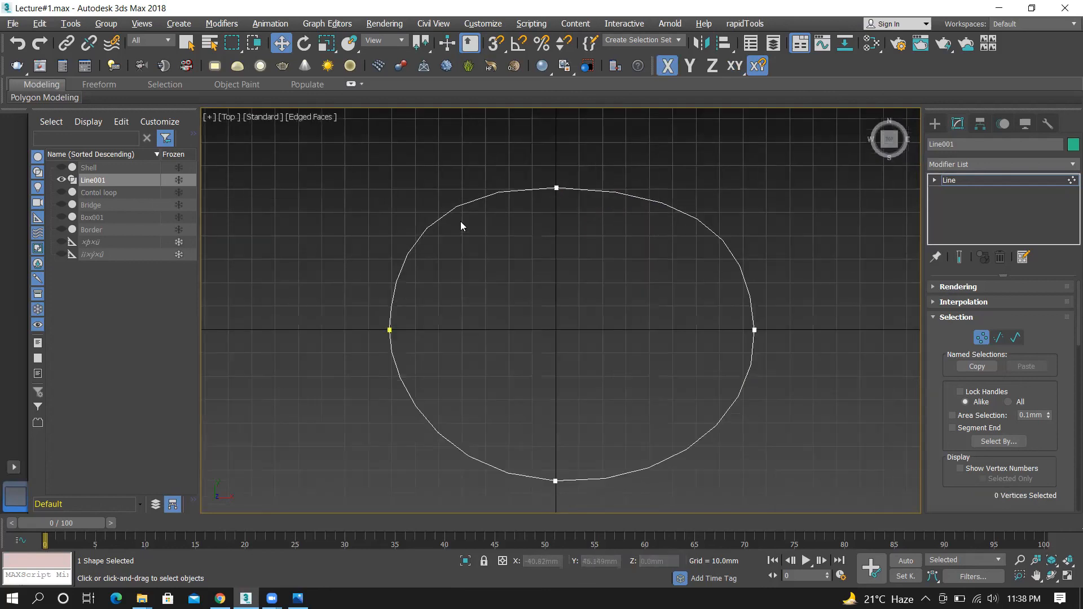
pyautogui.hotkey('ctrl', 'r')
pyautogui.moveTo(516, 309); pyautogui.dragTo(592, 220)
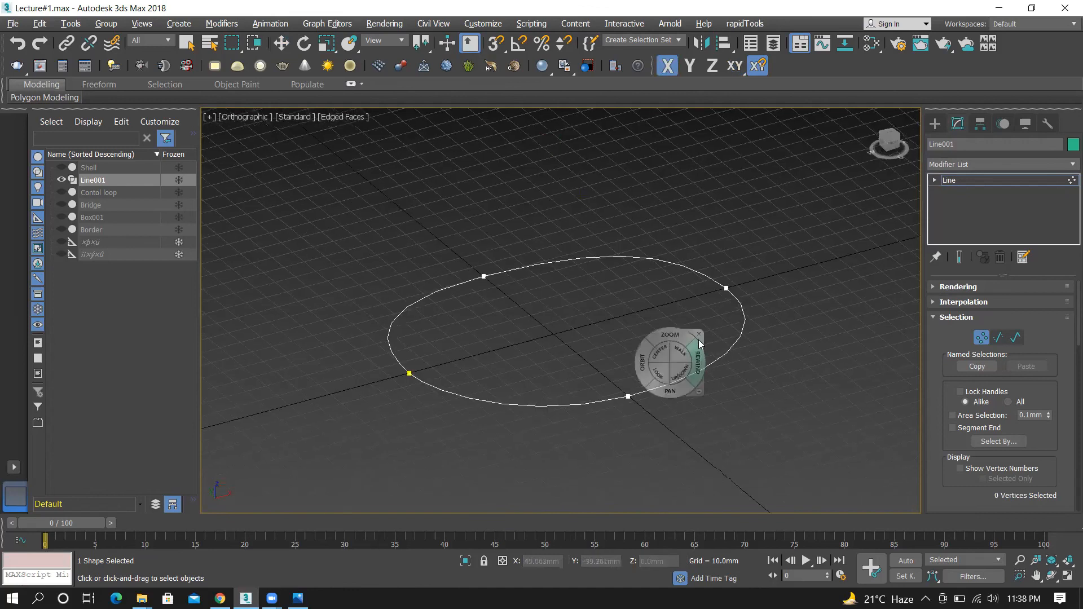
pyautogui.rightClick(698, 333)
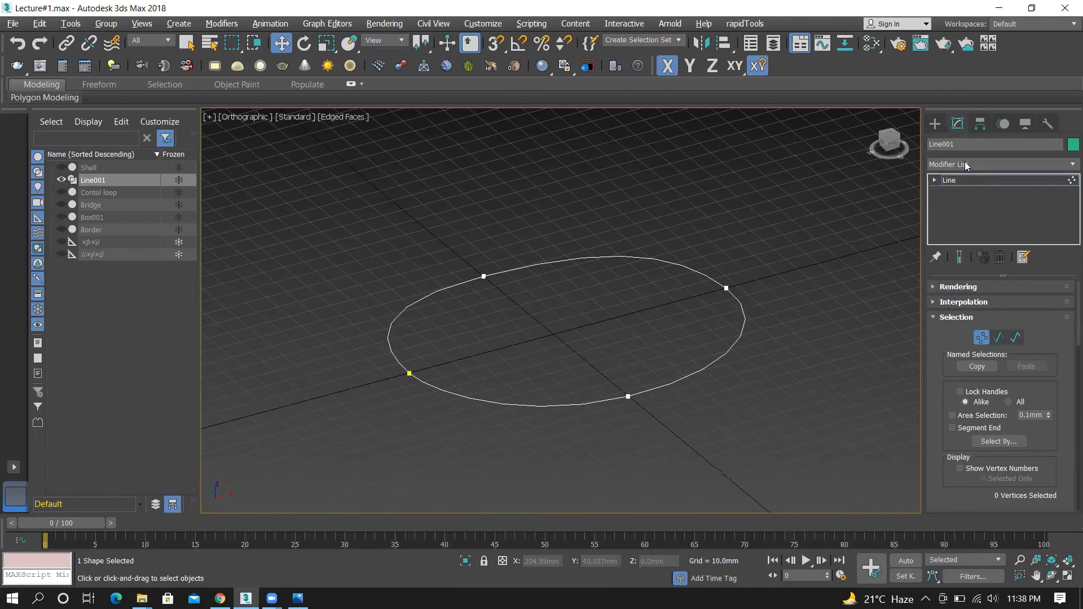
pyautogui.click(965, 164)
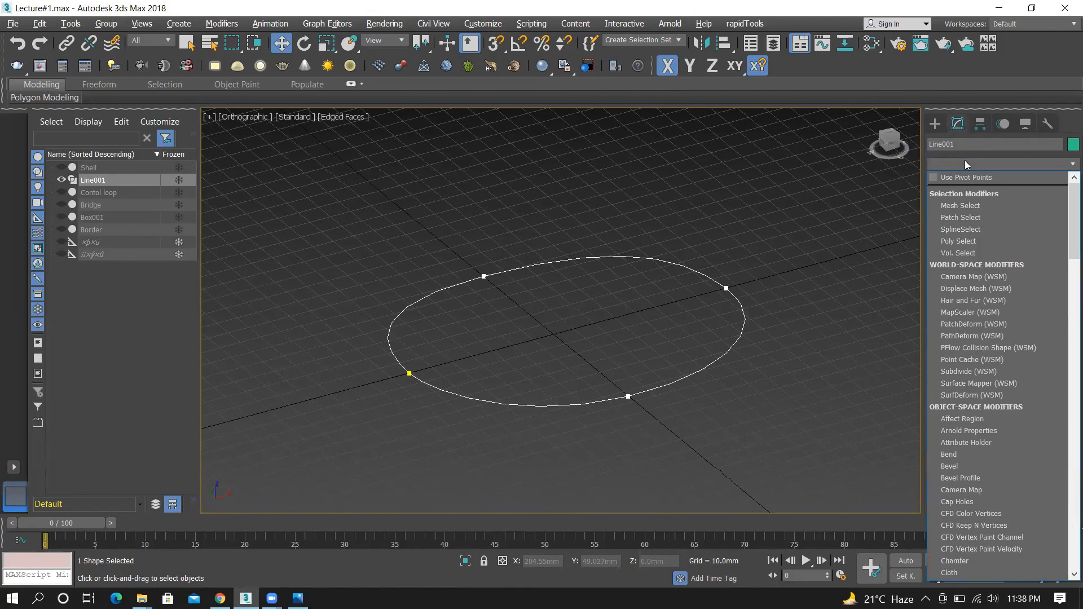
pyautogui.press('e')
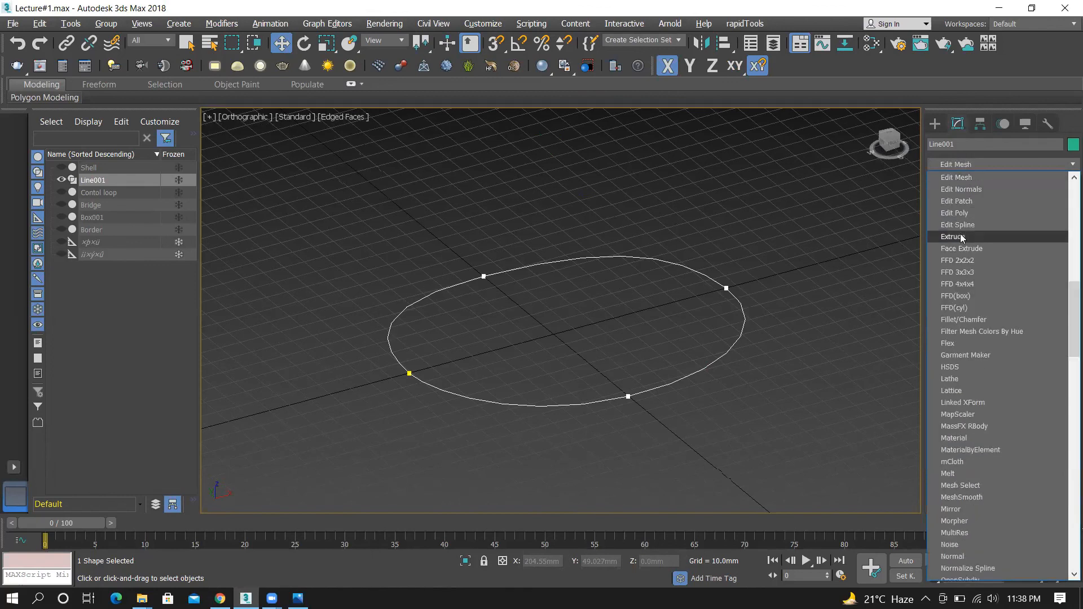
pyautogui.click(962, 211)
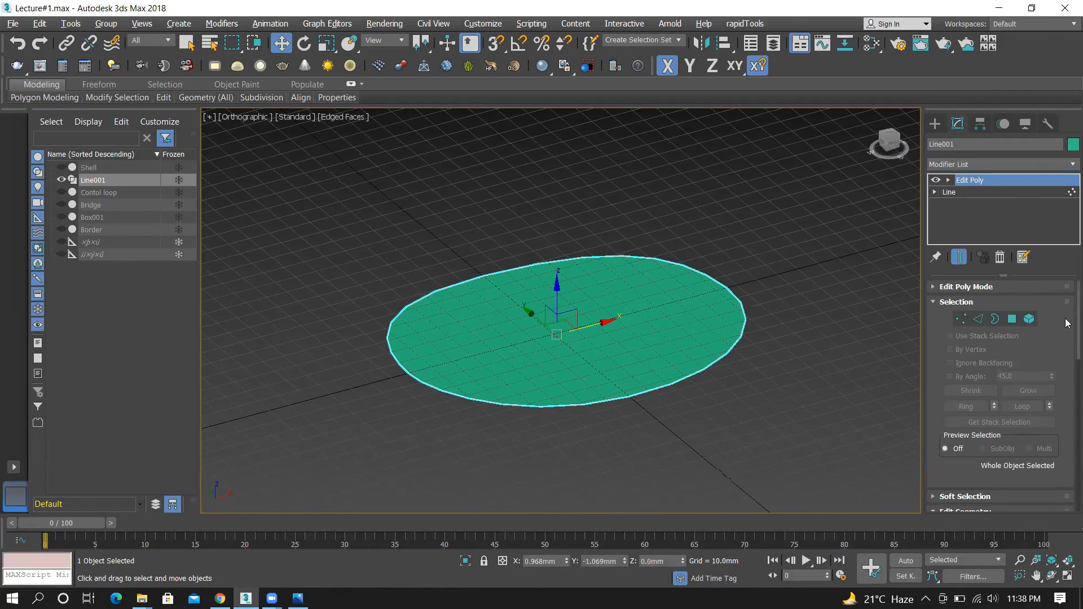
# Select the flat face at Polygon level and inset it to leave a narrow border ring around the outline
pyautogui.click(1010, 320)
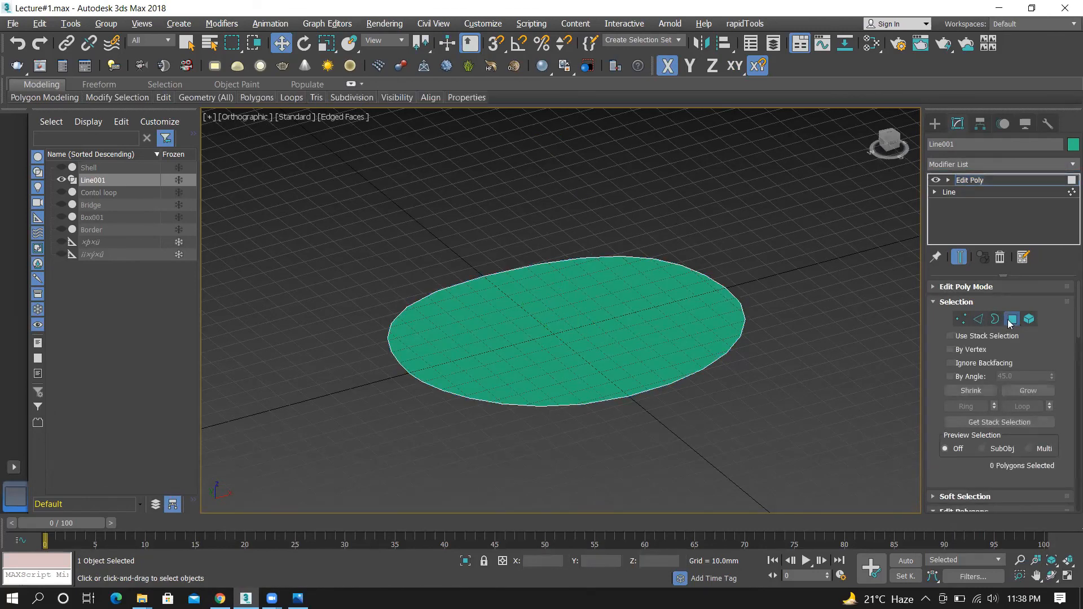
pyautogui.click(641, 314)
pyautogui.scroll(-3, 1063, 415)
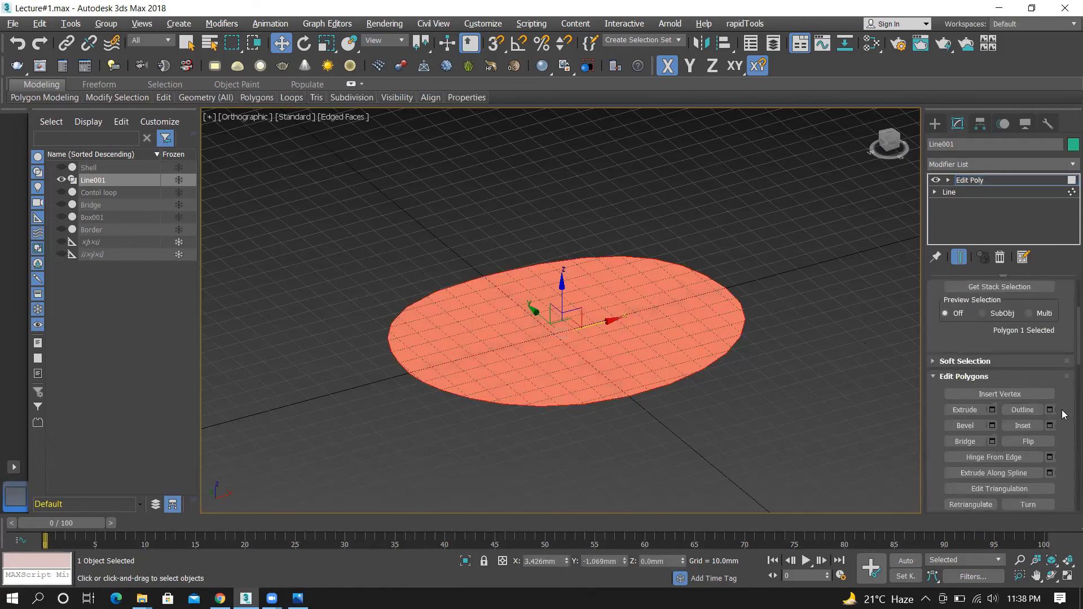
pyautogui.click(1050, 425)
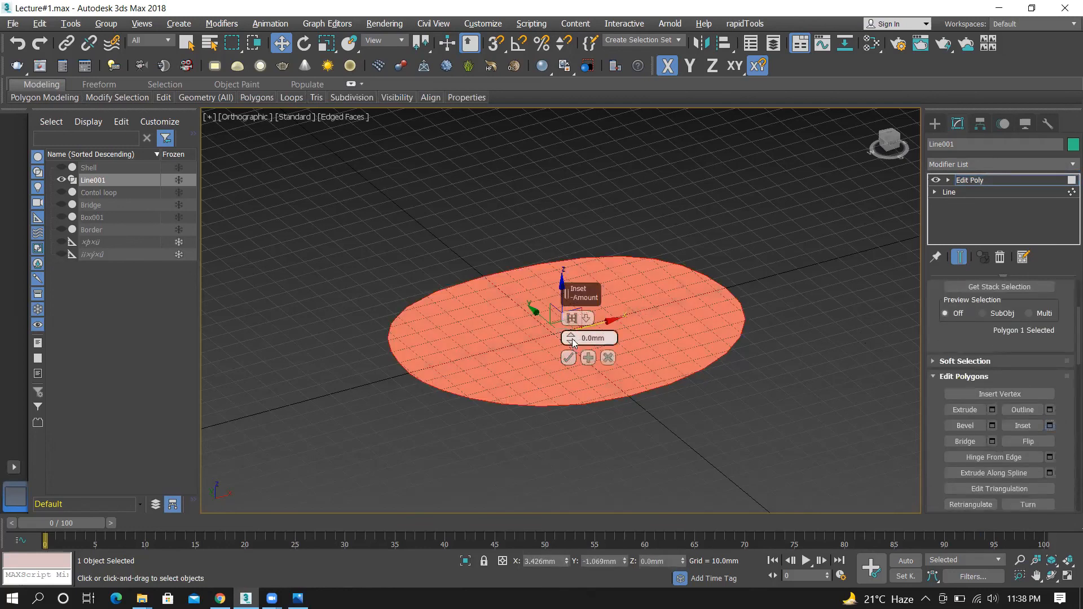
pyautogui.moveTo(571, 337); pyautogui.dragTo(575, 310)
pyautogui.click(567, 357)
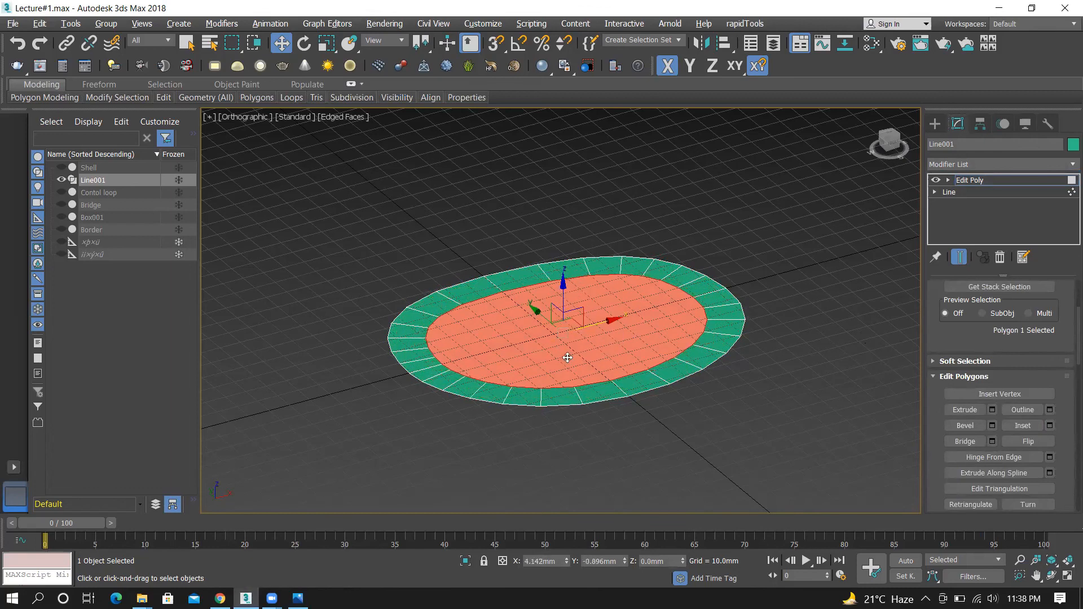
# Extrude the inner inset polygon upward by about 36 mm
pyautogui.click(992, 410)
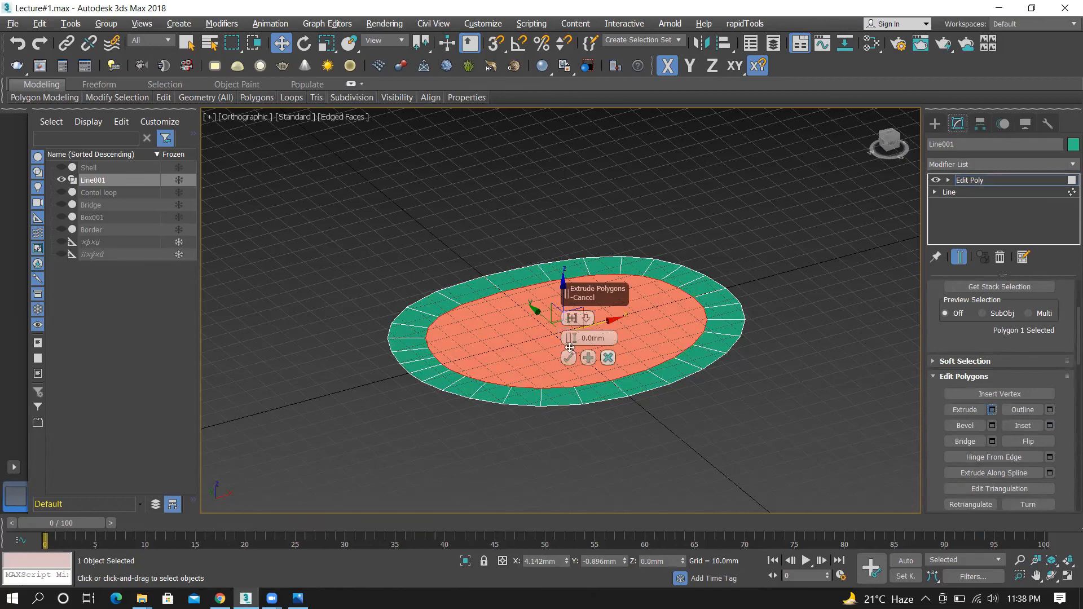
pyautogui.moveTo(571, 337); pyautogui.dragTo(577, 249)
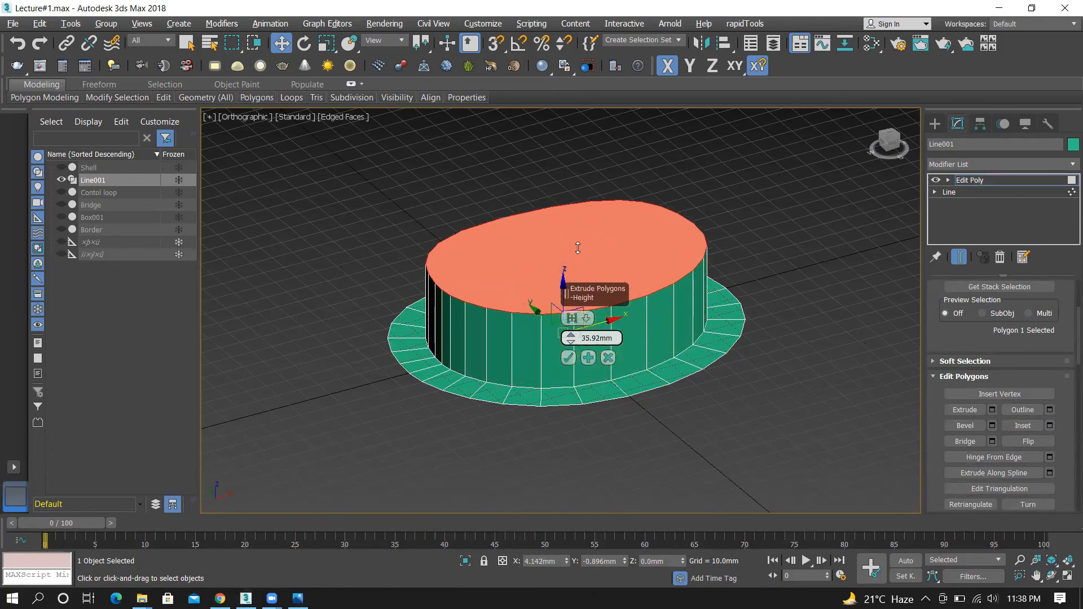
pyautogui.click(568, 358)
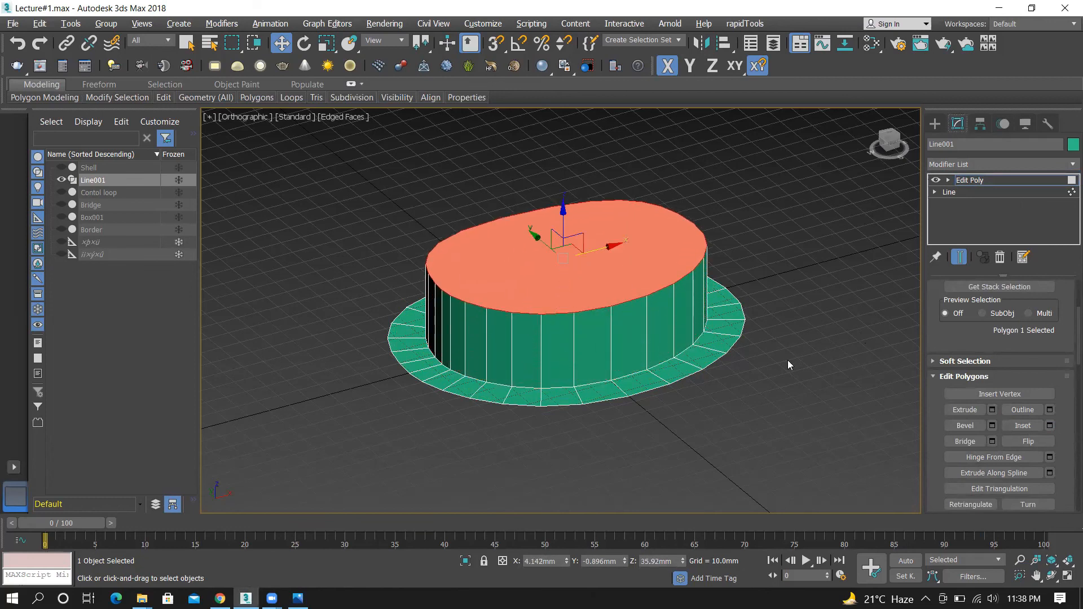
# Bevel the raised top polygon with height 6.509 mm and outline -8.438 mm, and check the shape with Edged Faces off and on
pyautogui.click(992, 425)
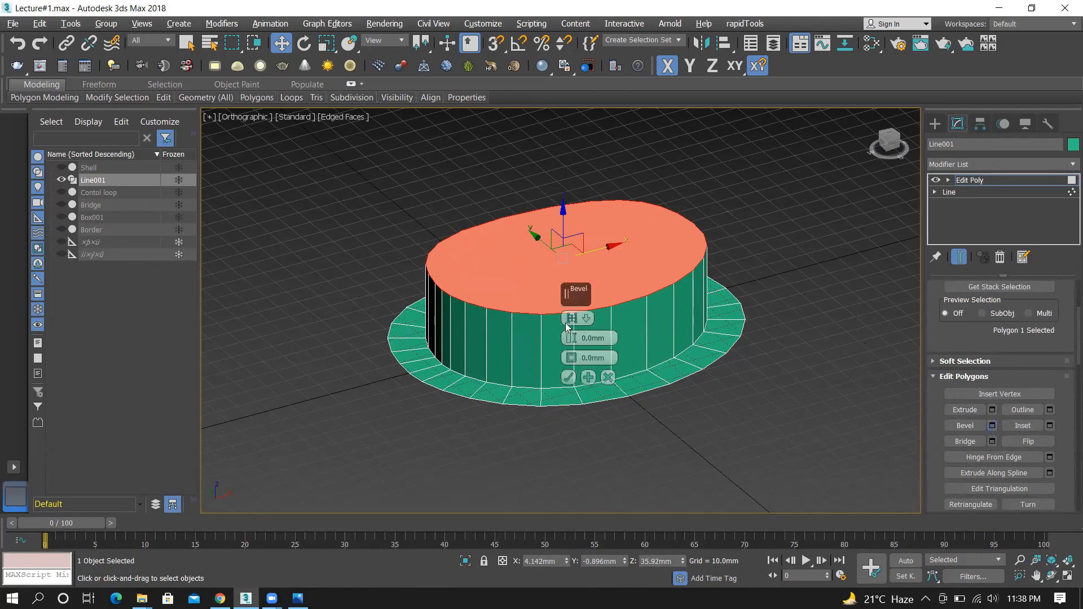
pyautogui.moveTo(571, 337)
pyautogui.mouseDown()
pyautogui.moveTo(572, 316)
pyautogui.moveTo(571, 374)
pyautogui.moveTo(572, 350)
pyautogui.mouseUp()
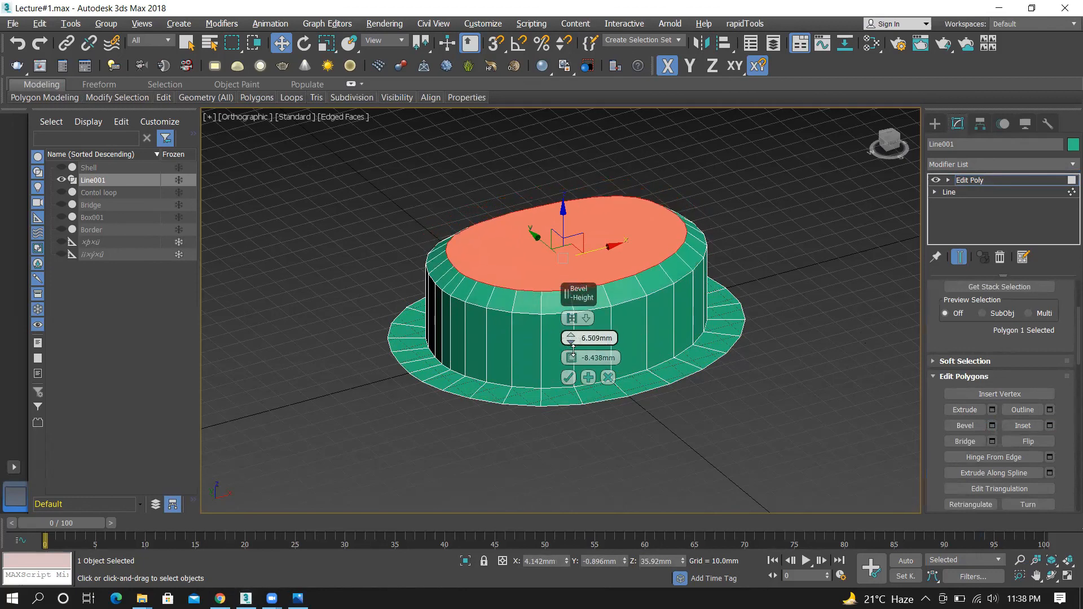
pyautogui.click(568, 377)
pyautogui.click(768, 211)
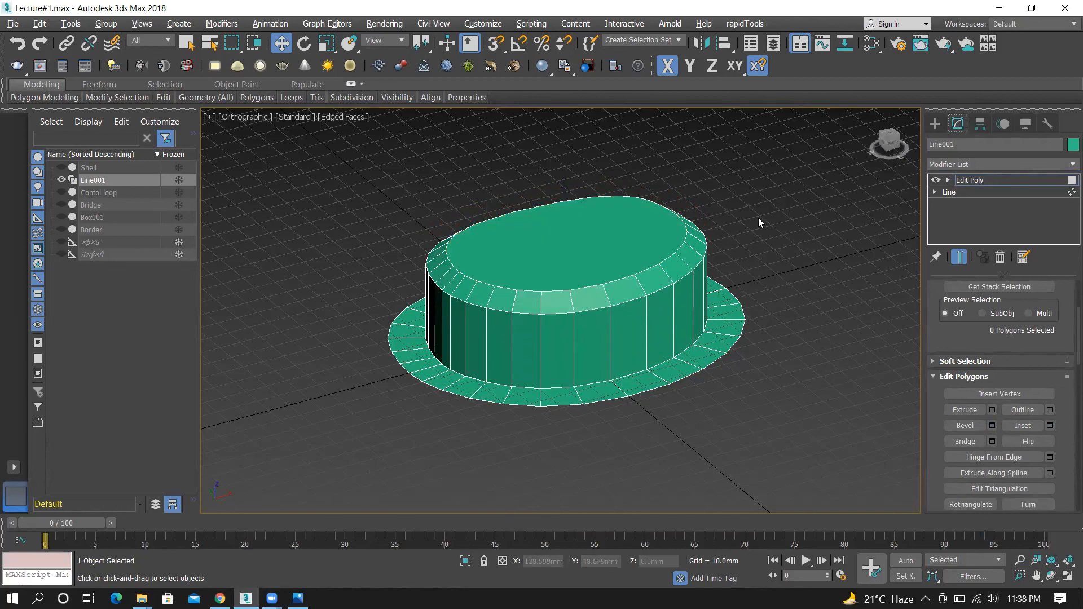
pyautogui.press('F4')
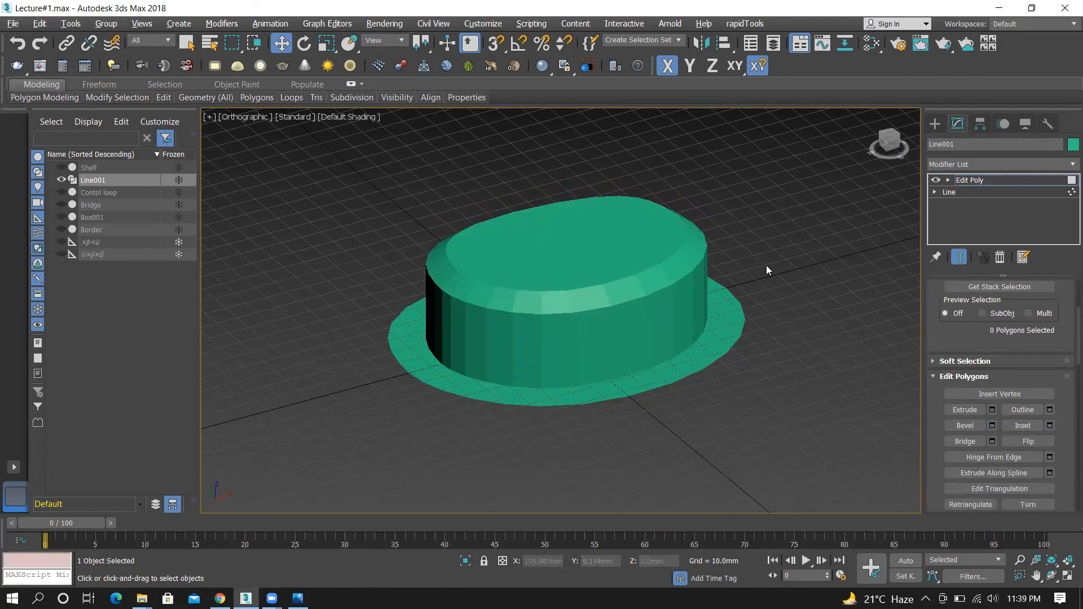
pyautogui.press('F4')
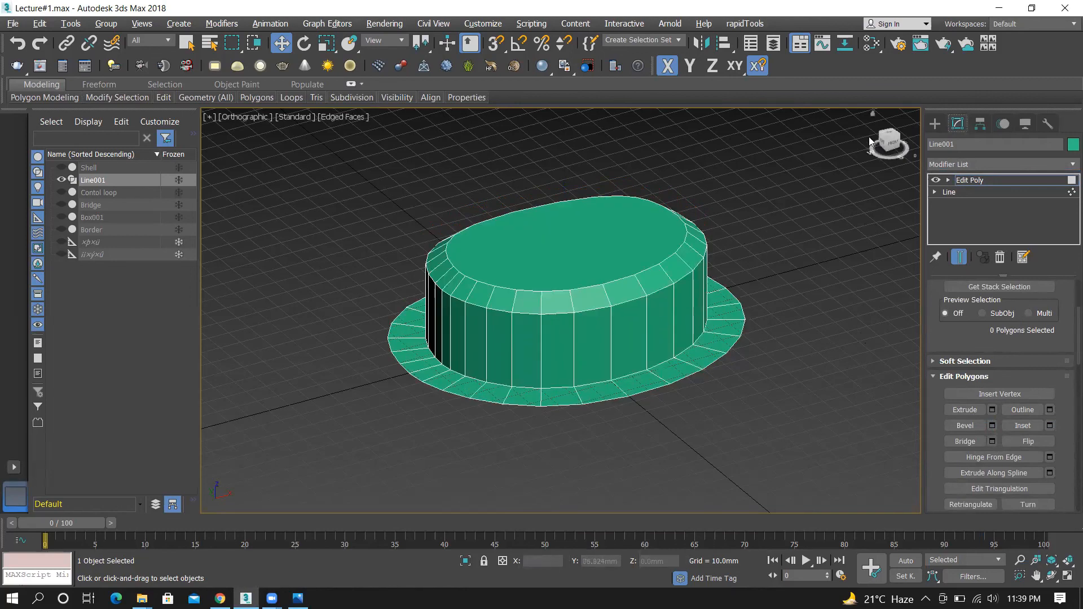
# Leave polygon editing for the spline creation options, keeping the whole hat-shaped object selected
pyautogui.click(934, 123)
pyautogui.scroll(-2, 679, 231)
pyautogui.click(677, 232)
pyautogui.scroll(-2, 542, 252)
pyautogui.scroll(3, 542, 251)
pyautogui.click(598, 336)
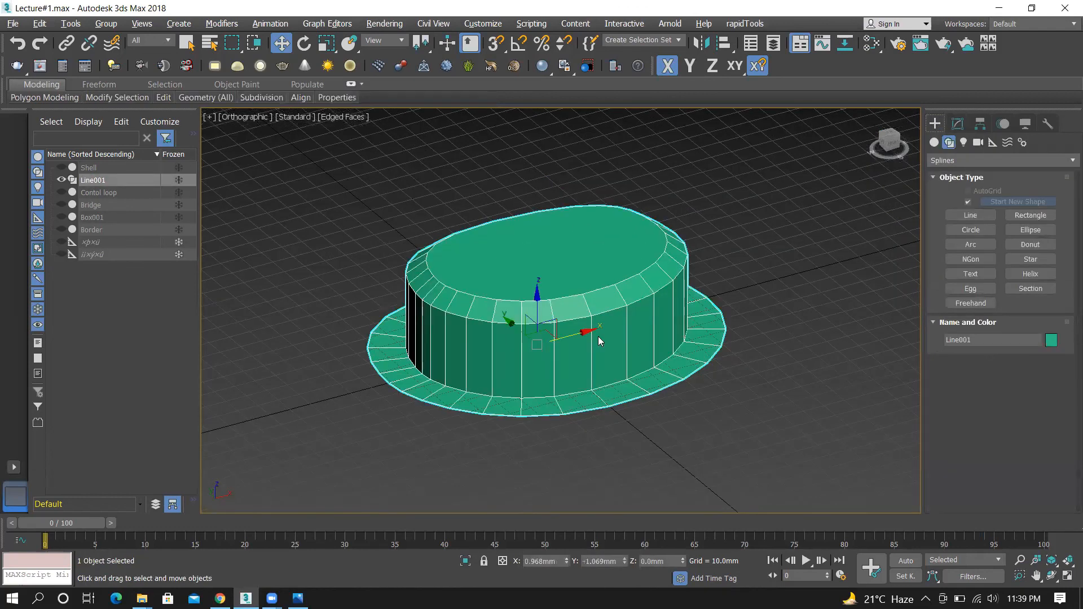